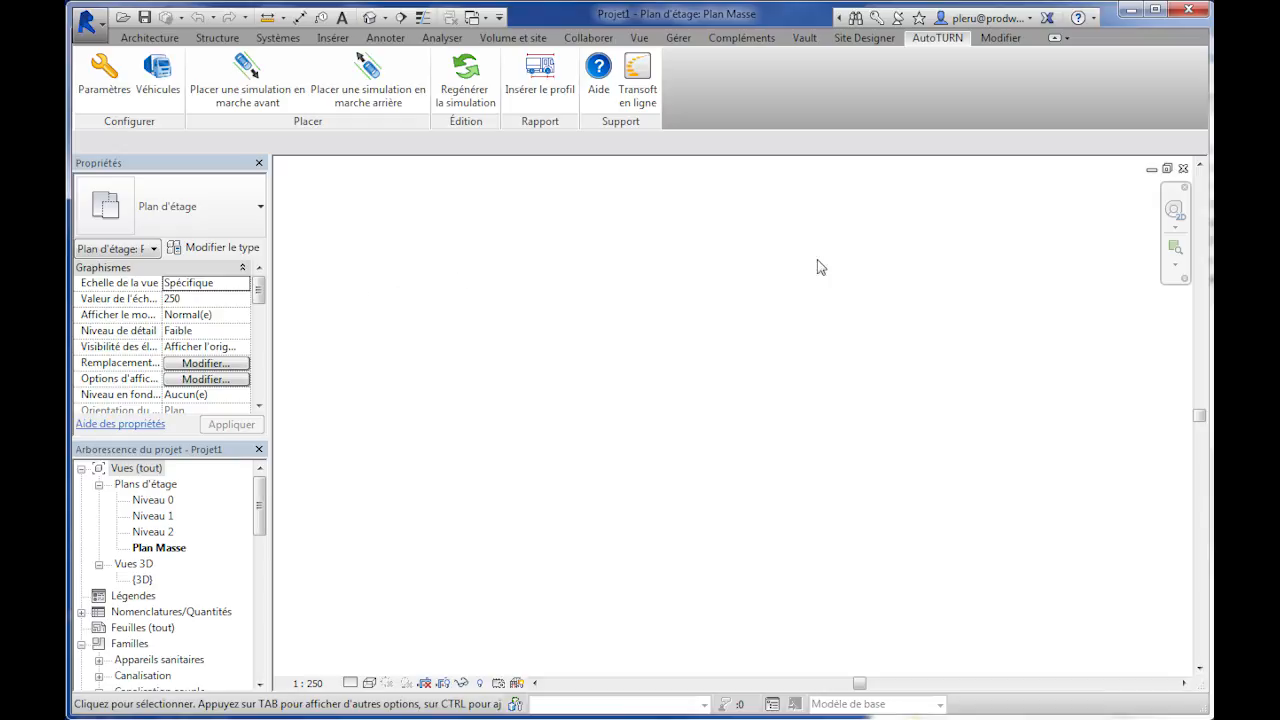
Display the Site Designer tools, then switch to Civil 3D and examine the cross-section, longitudinal profile and site plan in Etude2 Civil3D-28.
click(866, 42)
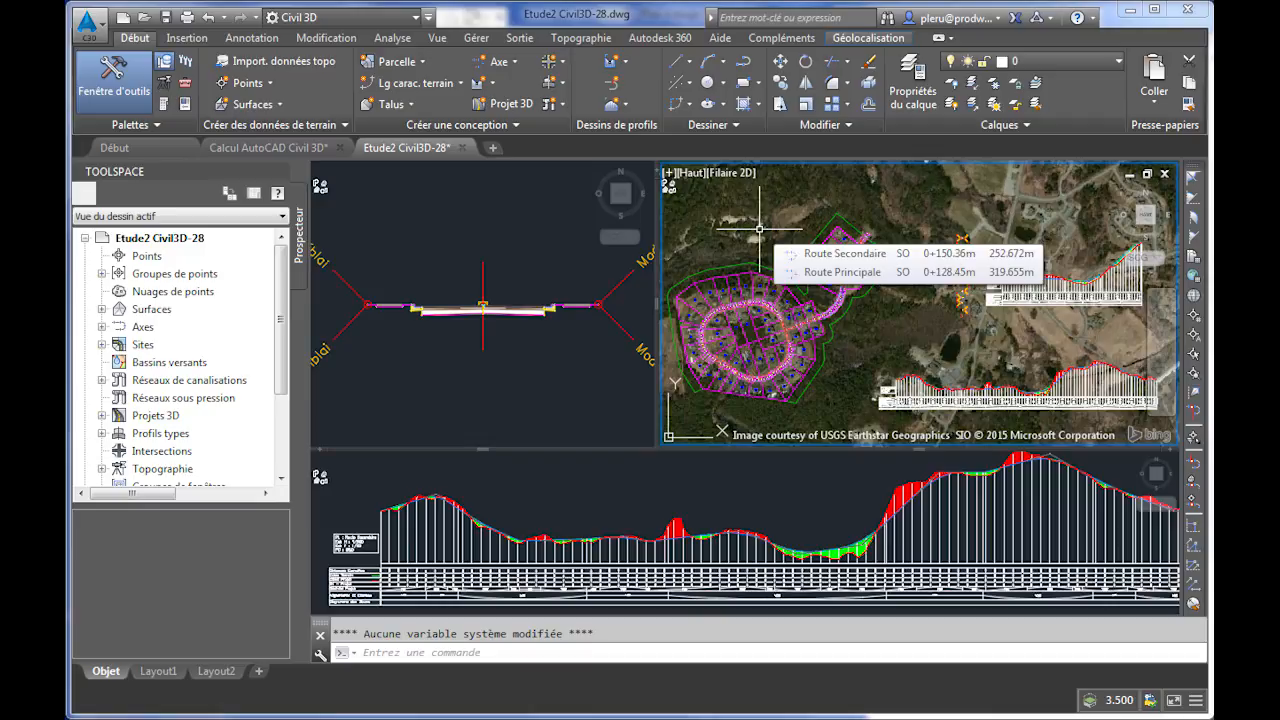
click(535, 362)
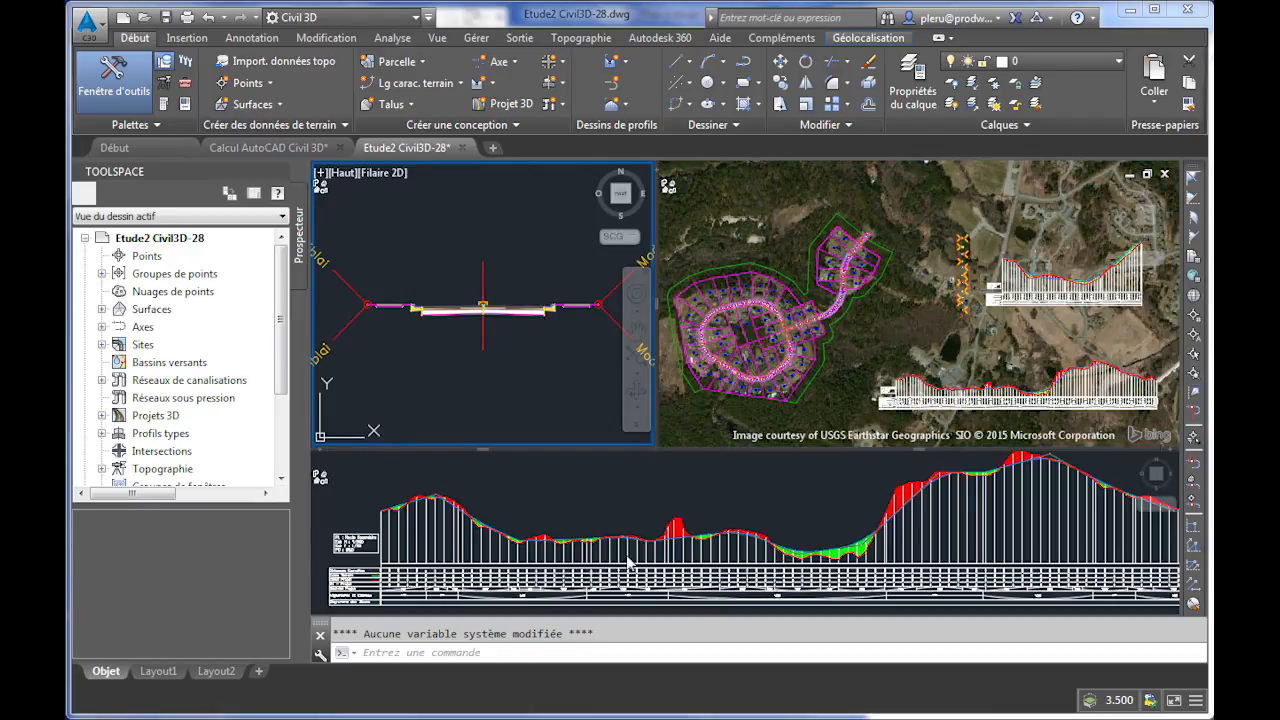
click(609, 498)
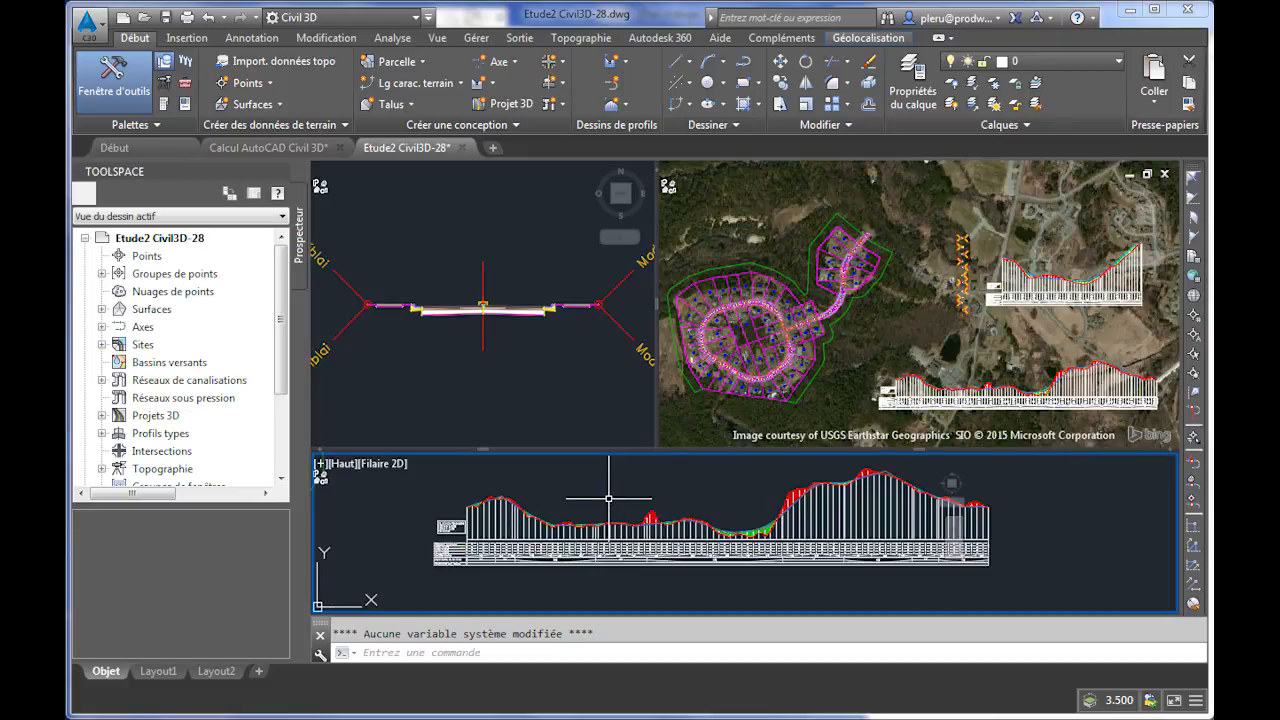
scroll(605, 500, down, 3)
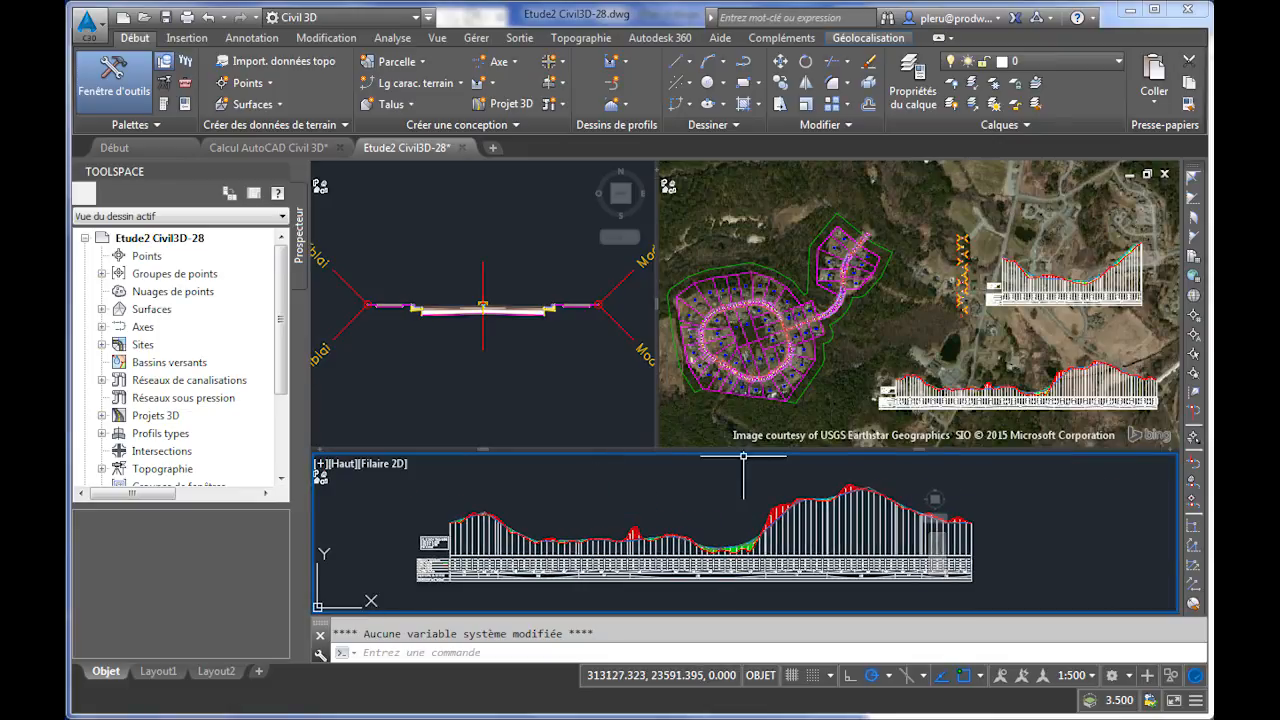
click(870, 352)
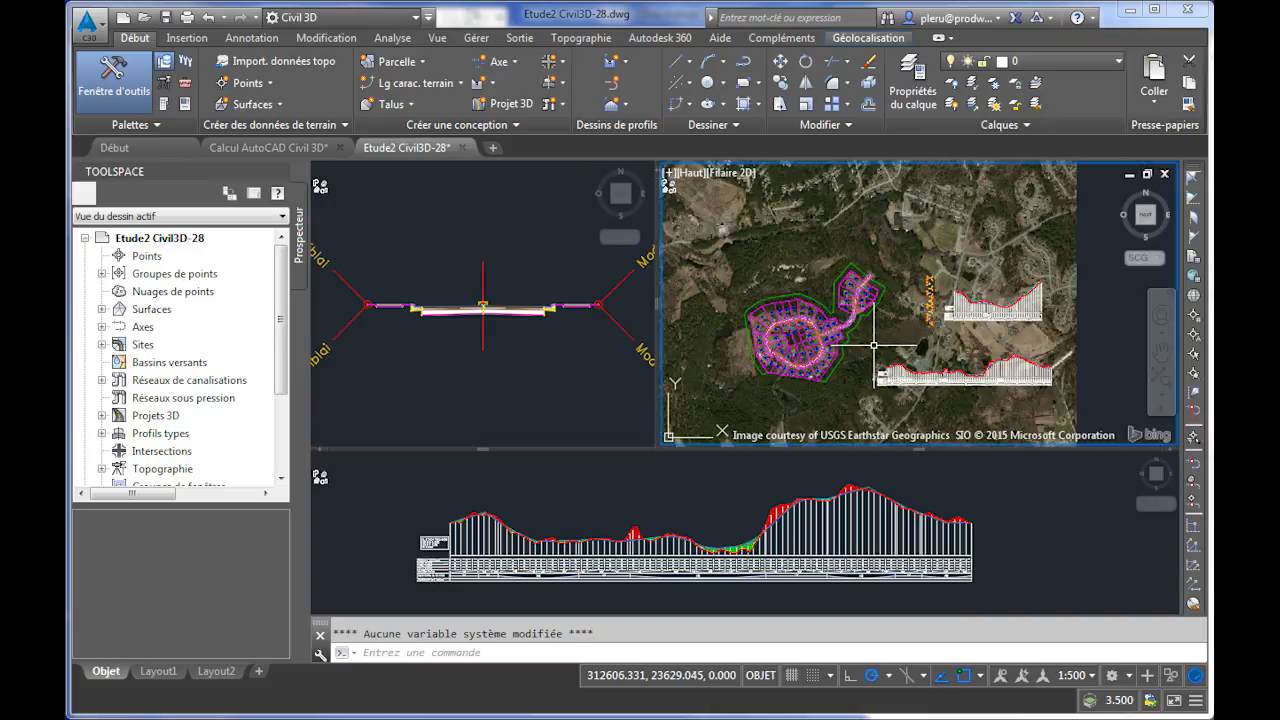
middle_drag(873, 345, 925, 325)
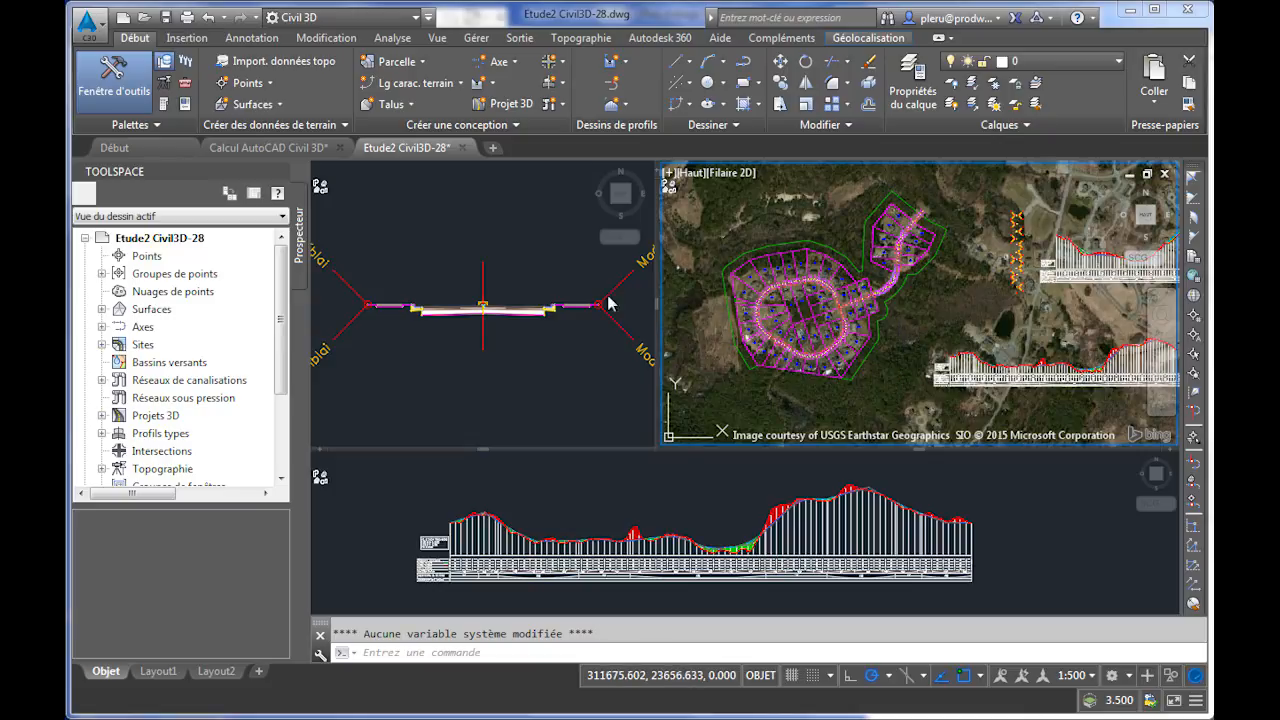
Switch to the Calcul AutoCAD Civil 3D drawing and inspect the survey points up close, including the one labelled 3.09.
click(293, 151)
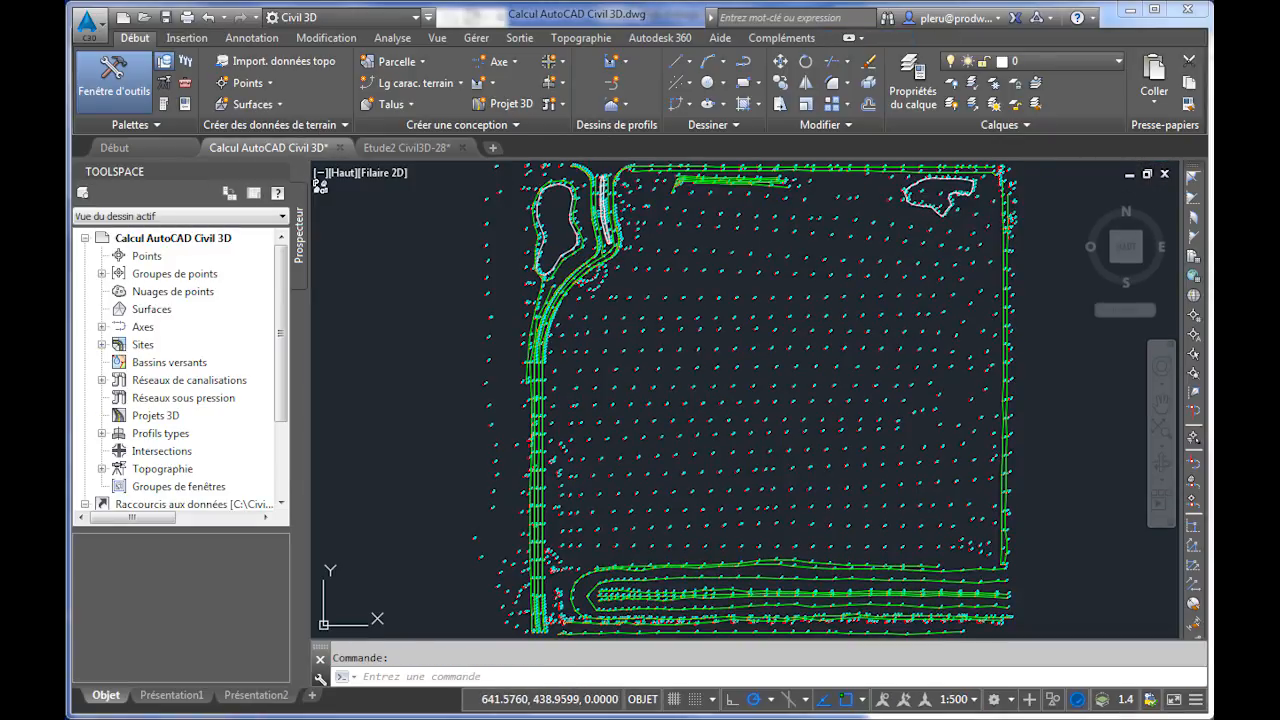
click(452, 345)
click(439, 357)
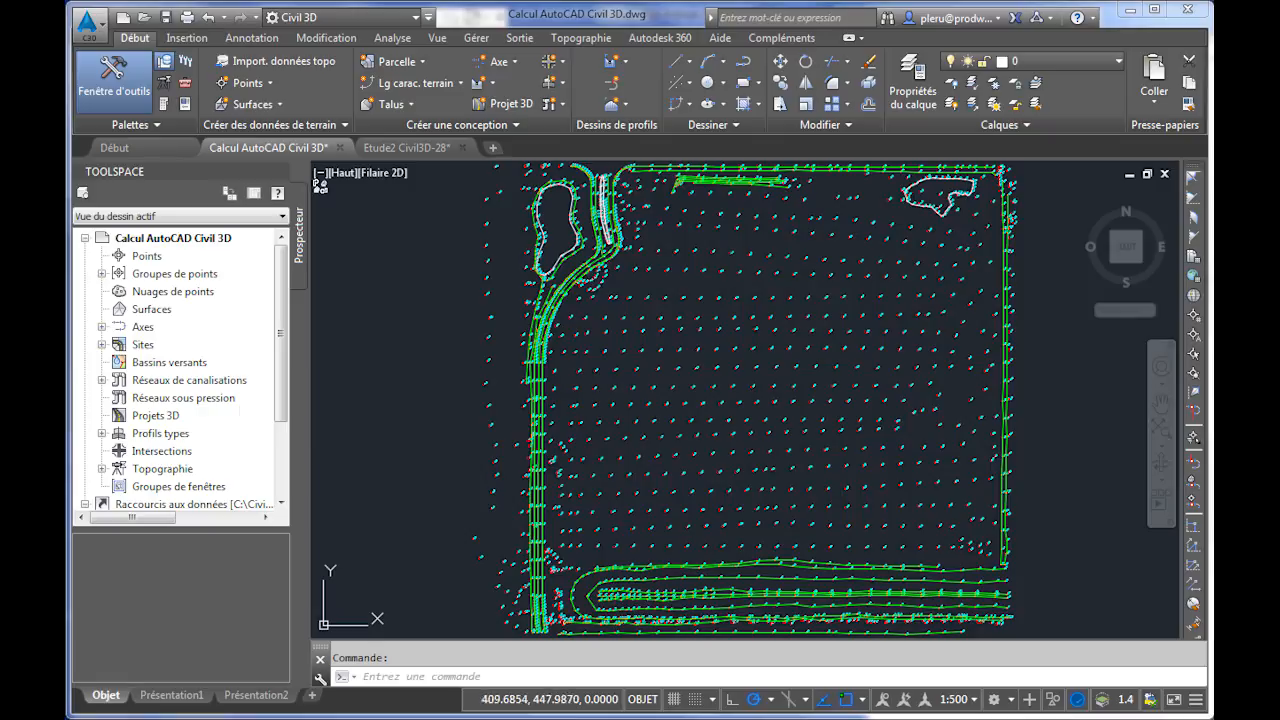
click(777, 292)
click(770, 291)
scroll(770, 291, up, 8)
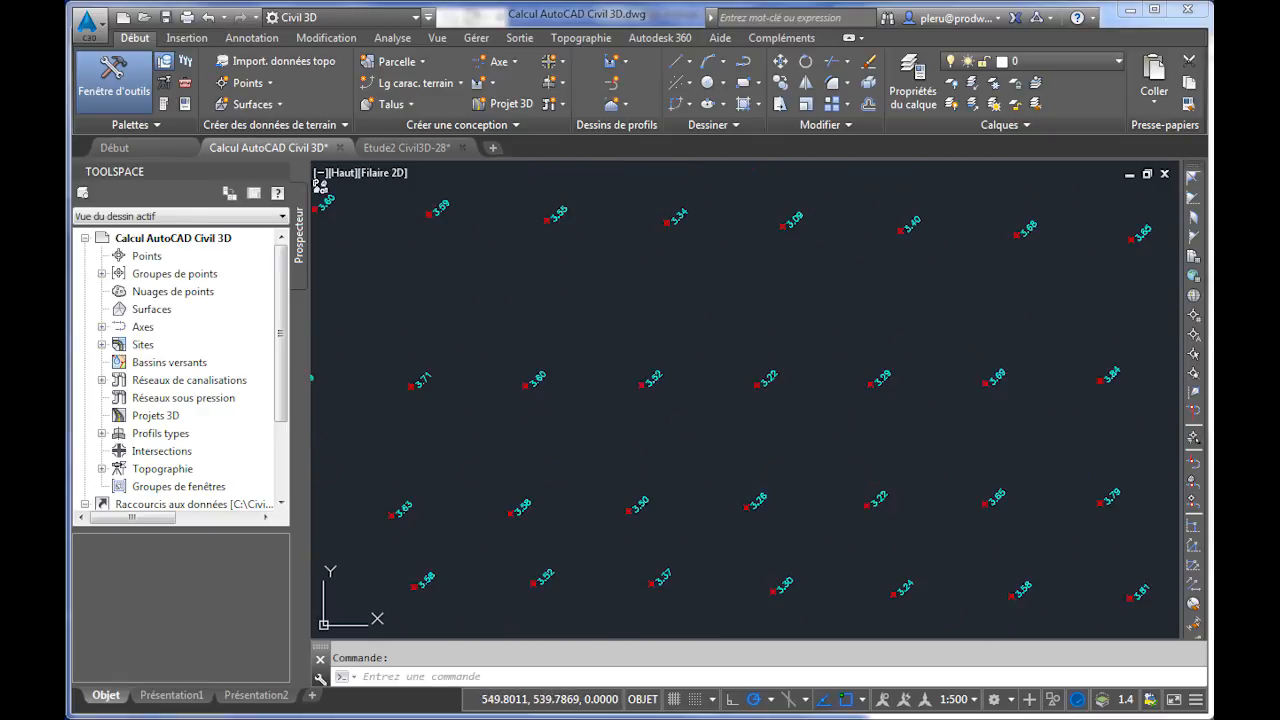
click(803, 205)
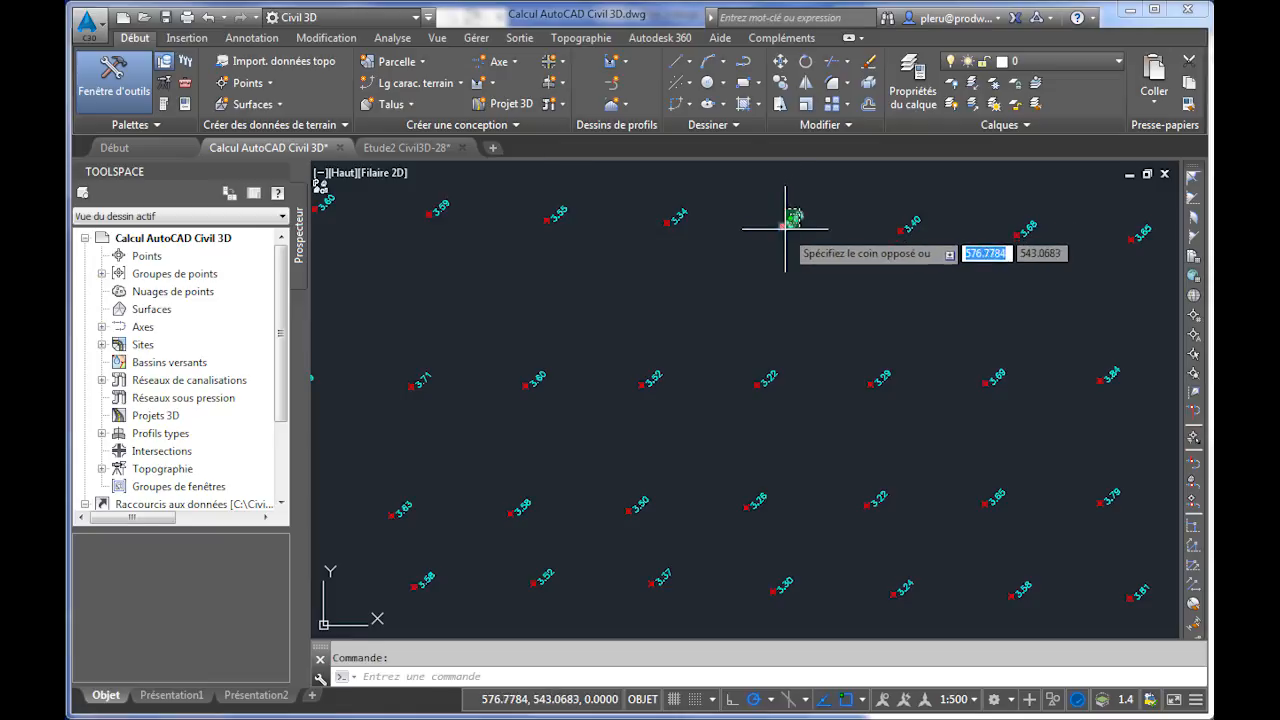
click(805, 222)
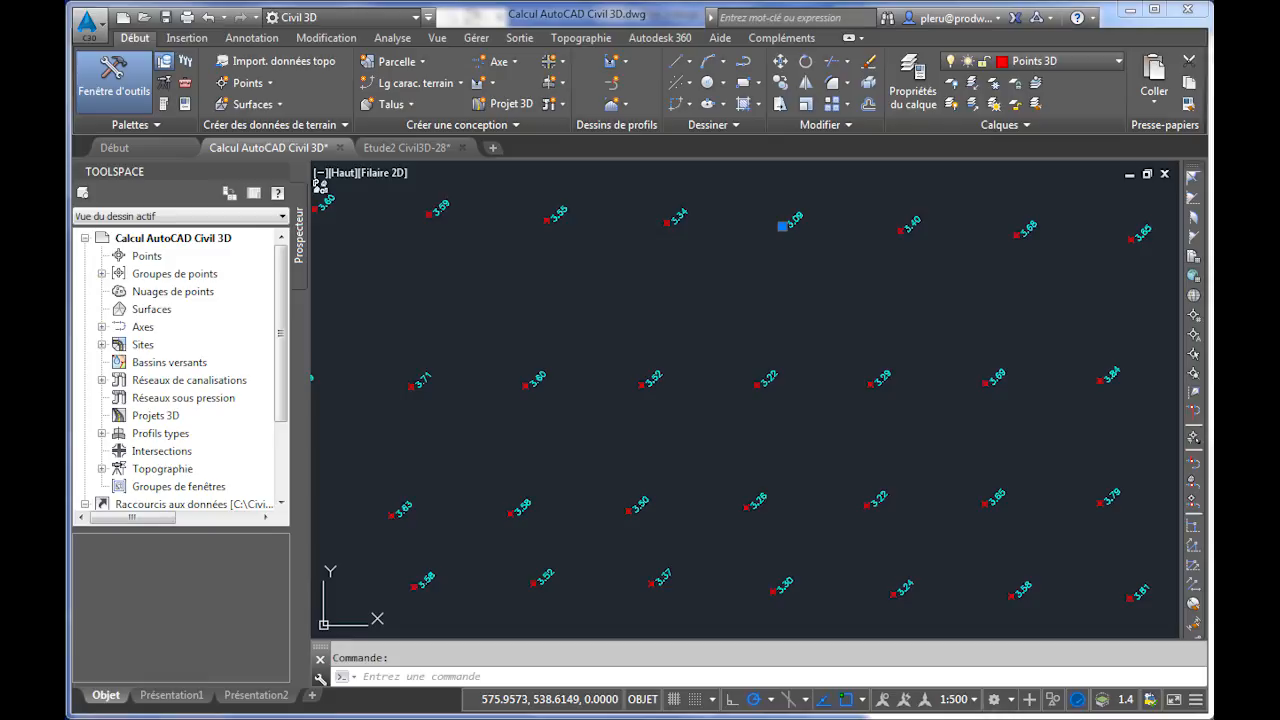
key(Escape)
Create a triangulated surface (Surface triangulée) named Terrain Existant.
right_click(152, 312)
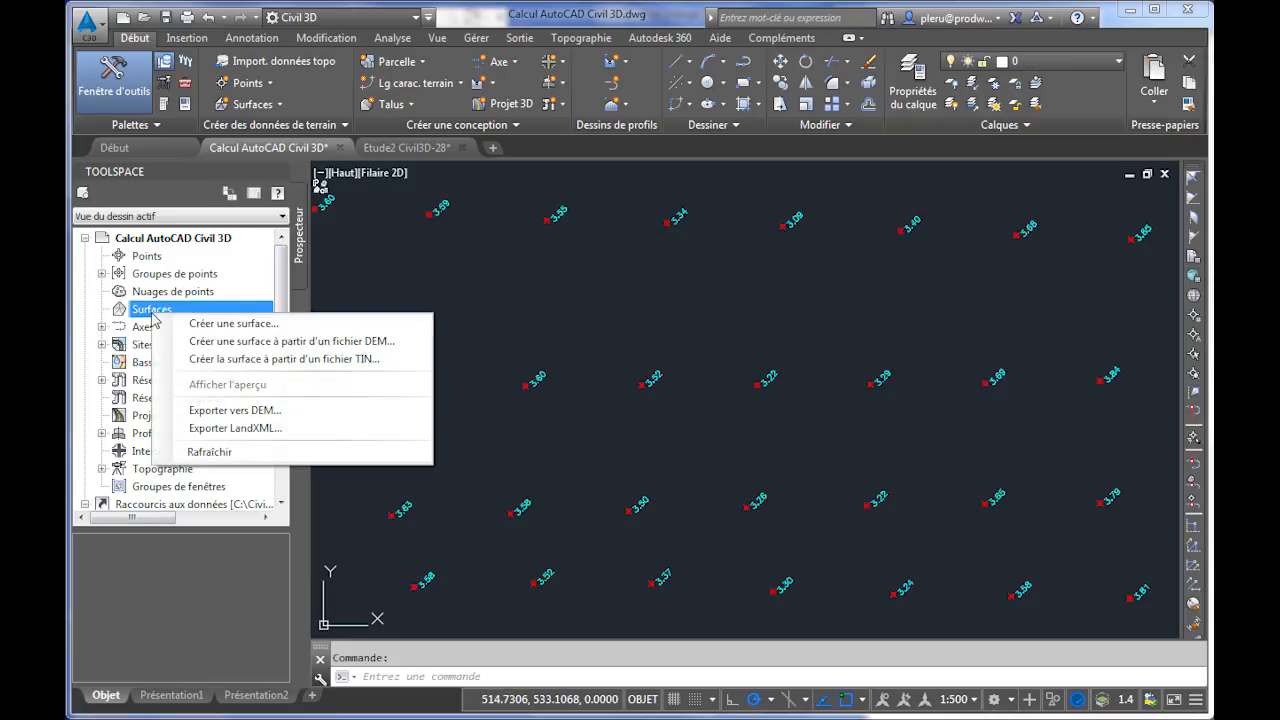
click(256, 324)
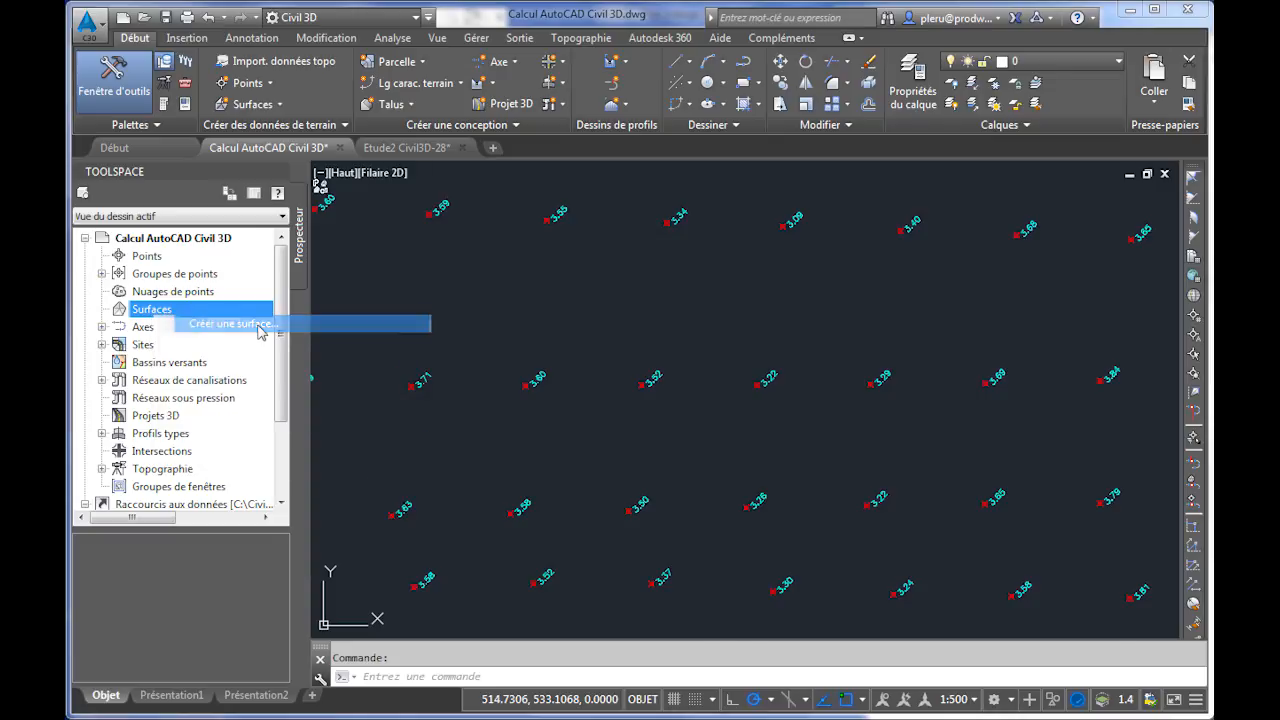
click(1009, 416)
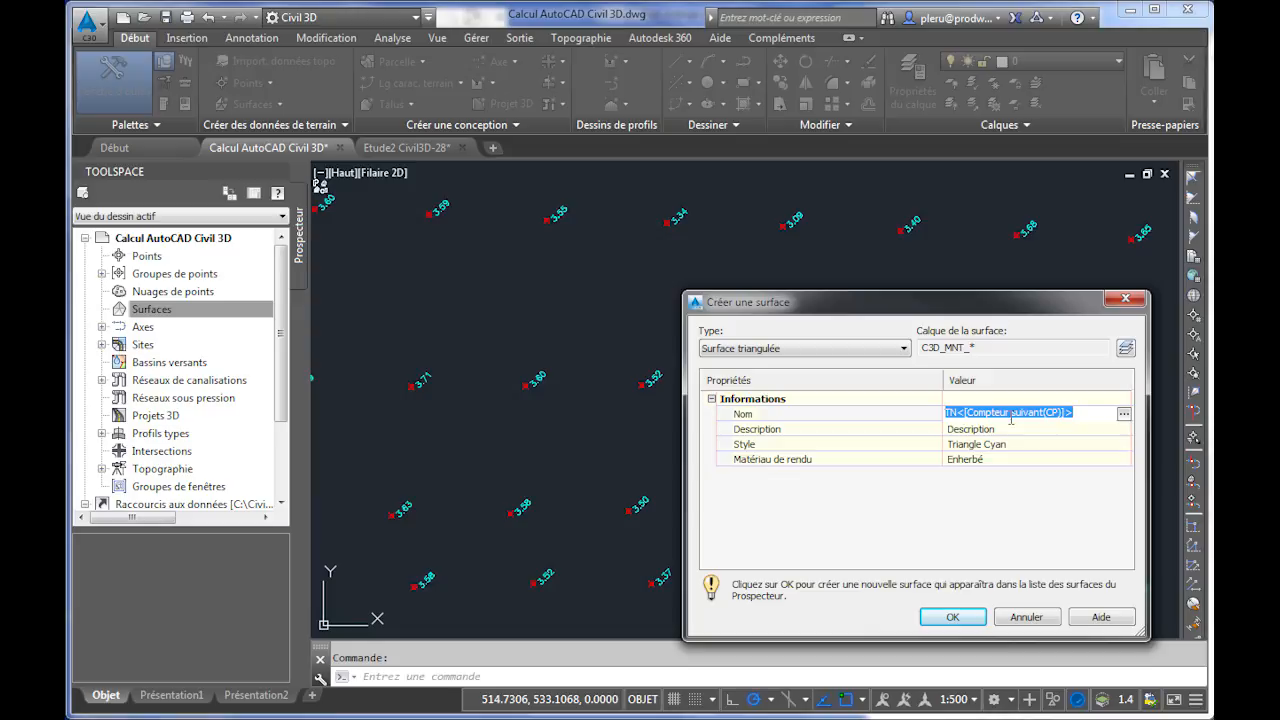
text(Terrain Existant)
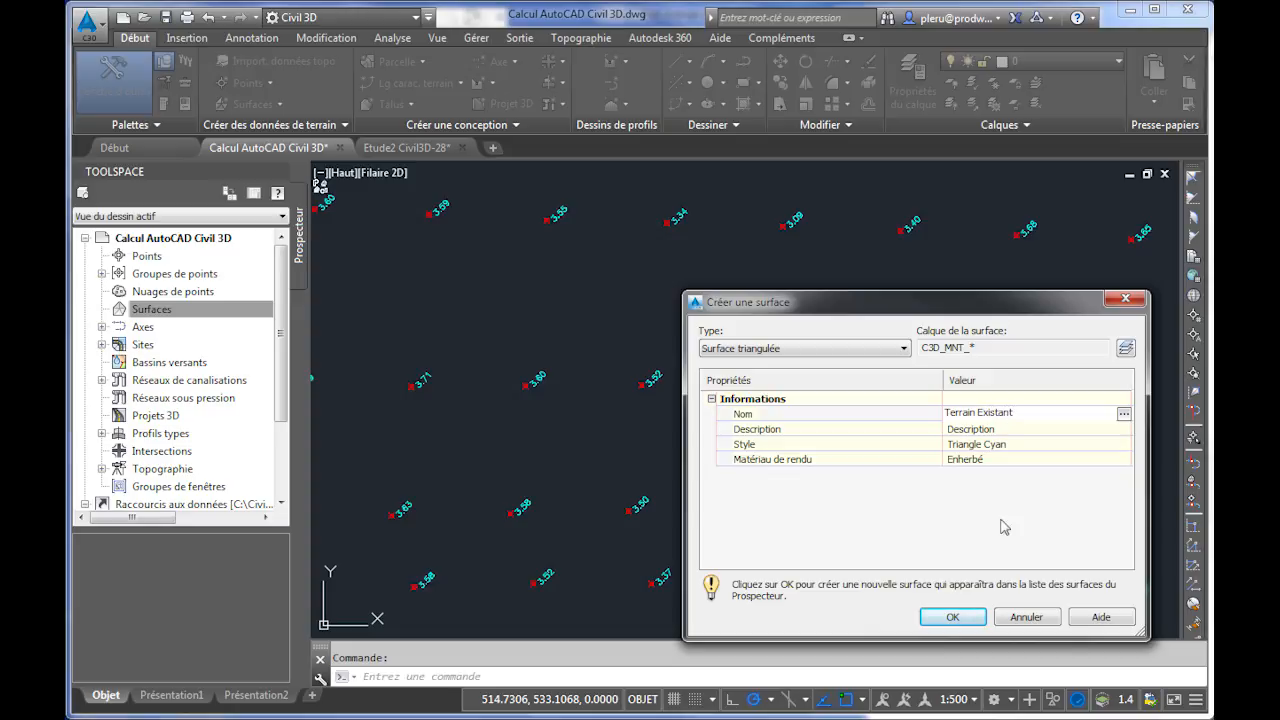
click(955, 617)
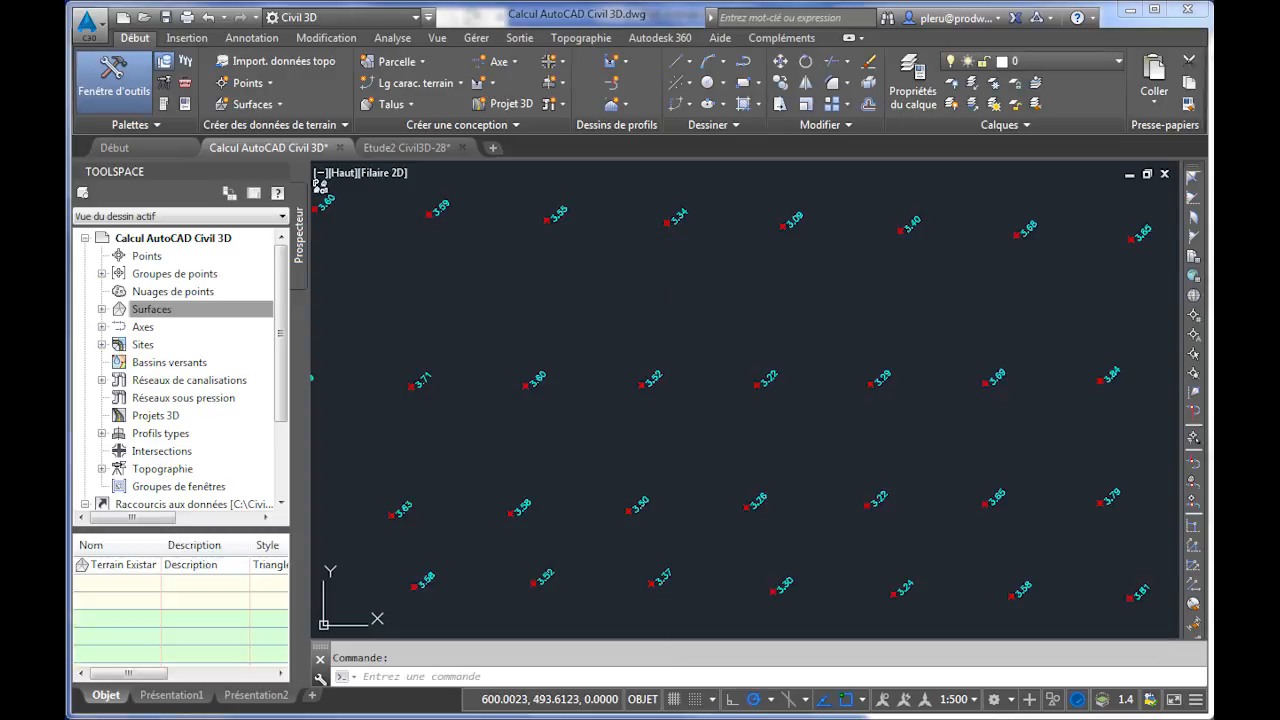
Add point-type drawing objects to the Terrain Existant surface definition, selecting everything in the drawing with the "tout" option.
click(150, 309)
click(101, 309)
click(118, 327)
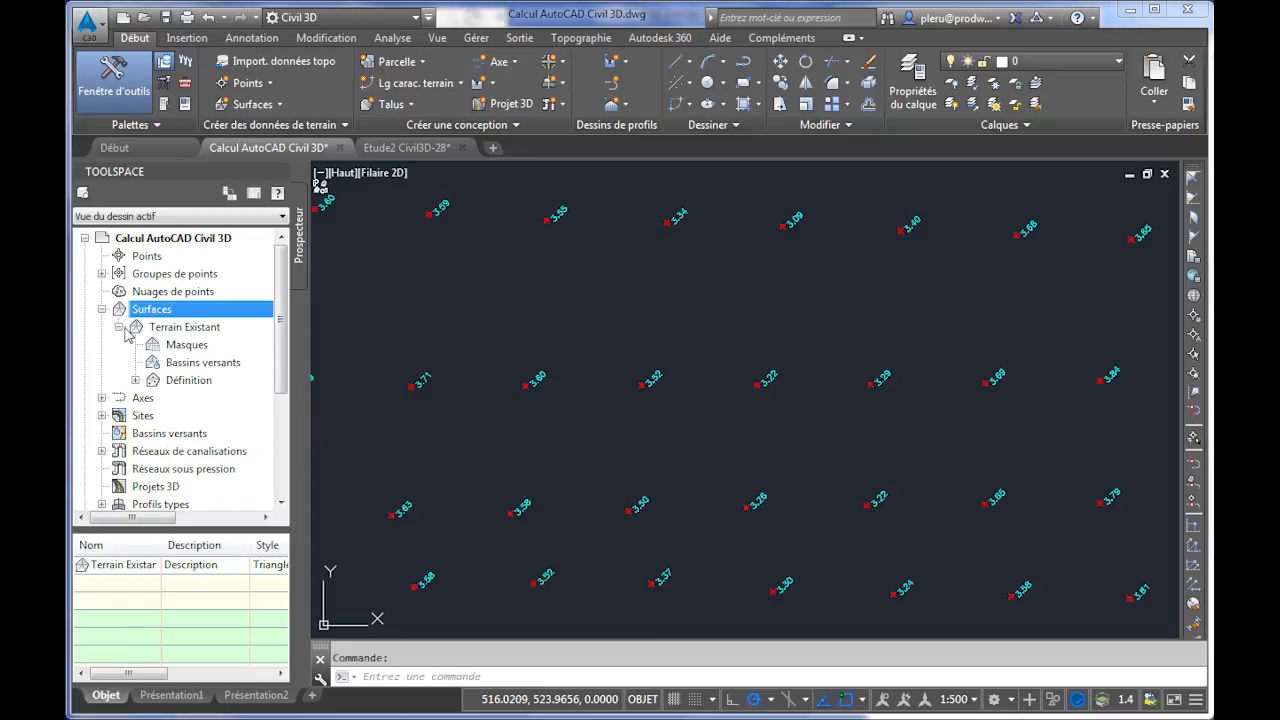
click(135, 380)
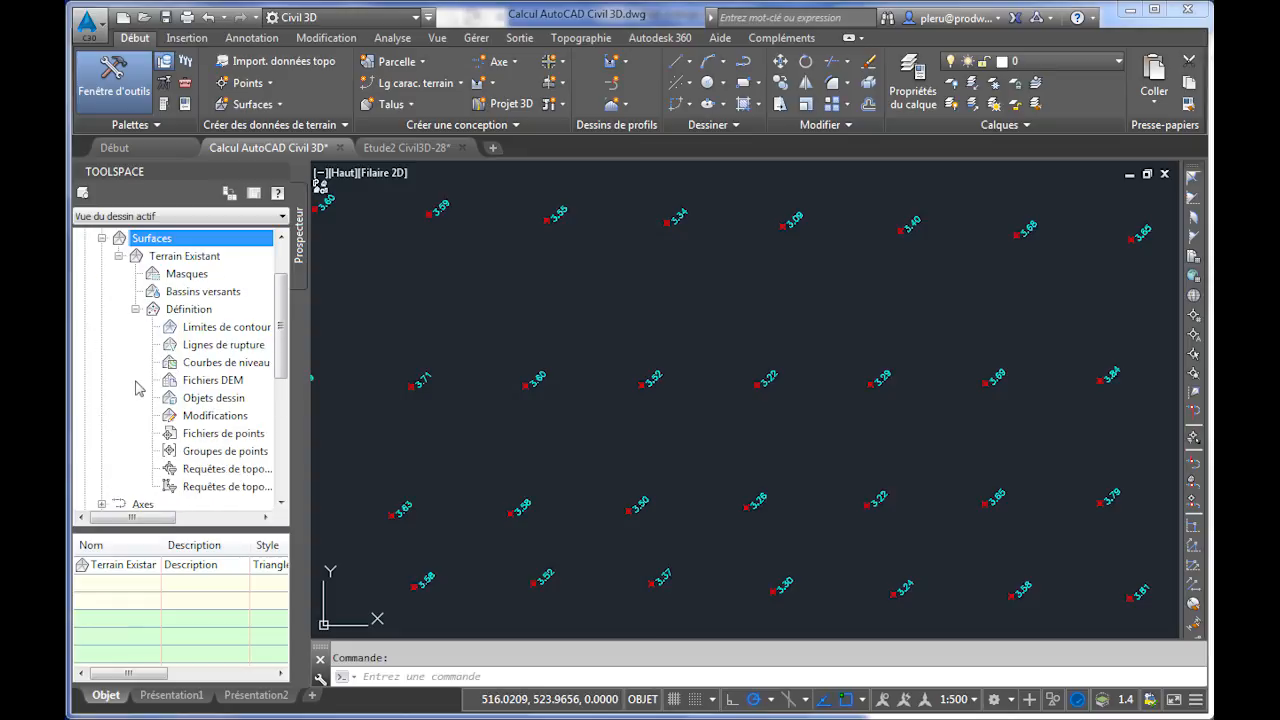
right_click(218, 403)
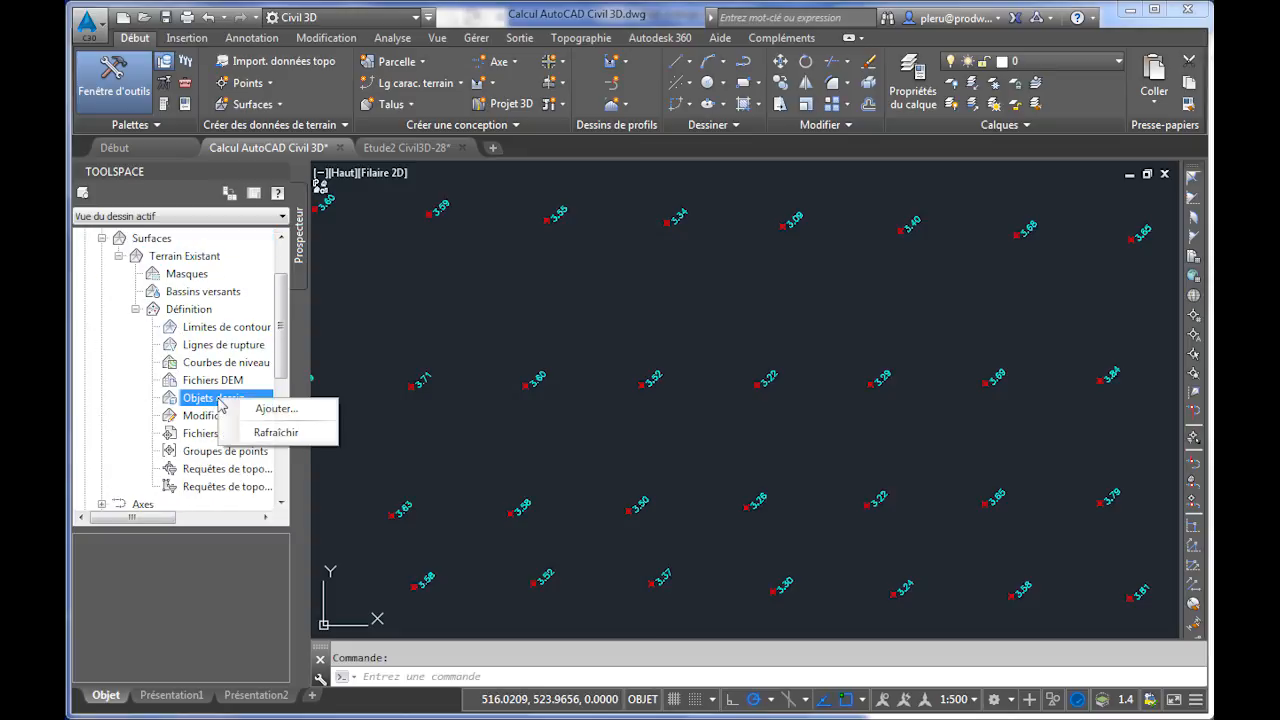
click(288, 412)
click(564, 423)
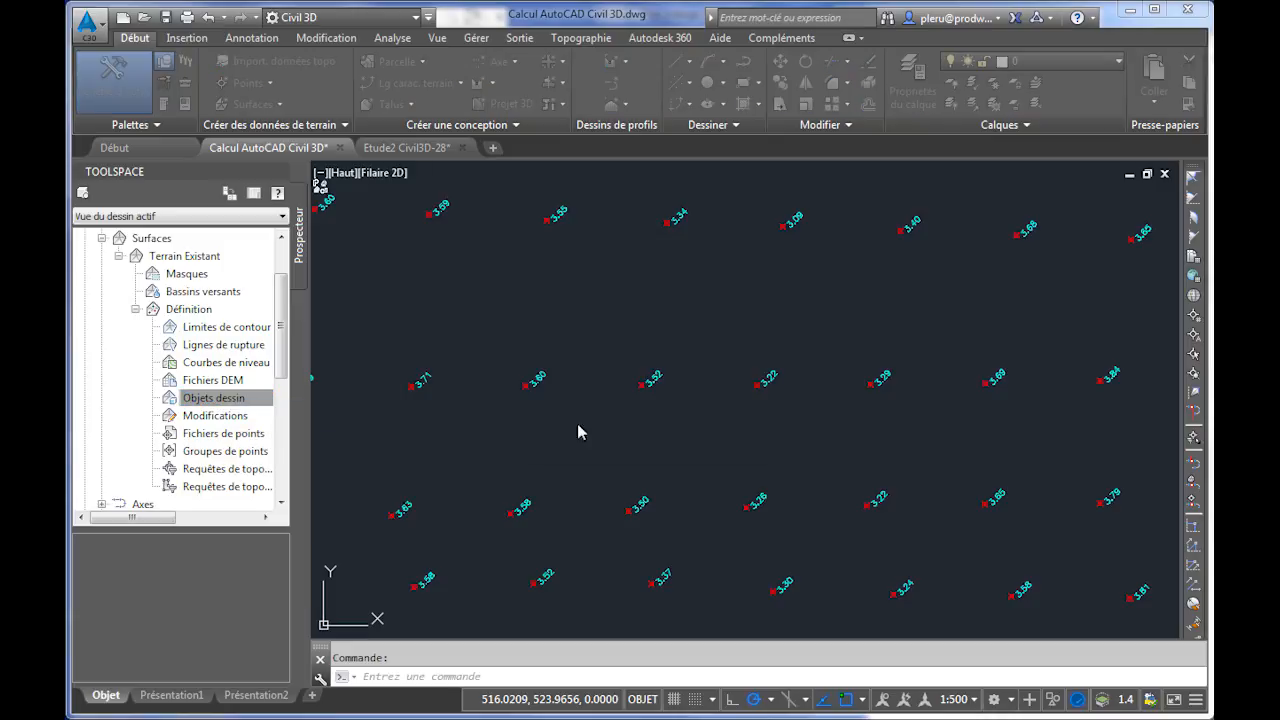
text(tou)
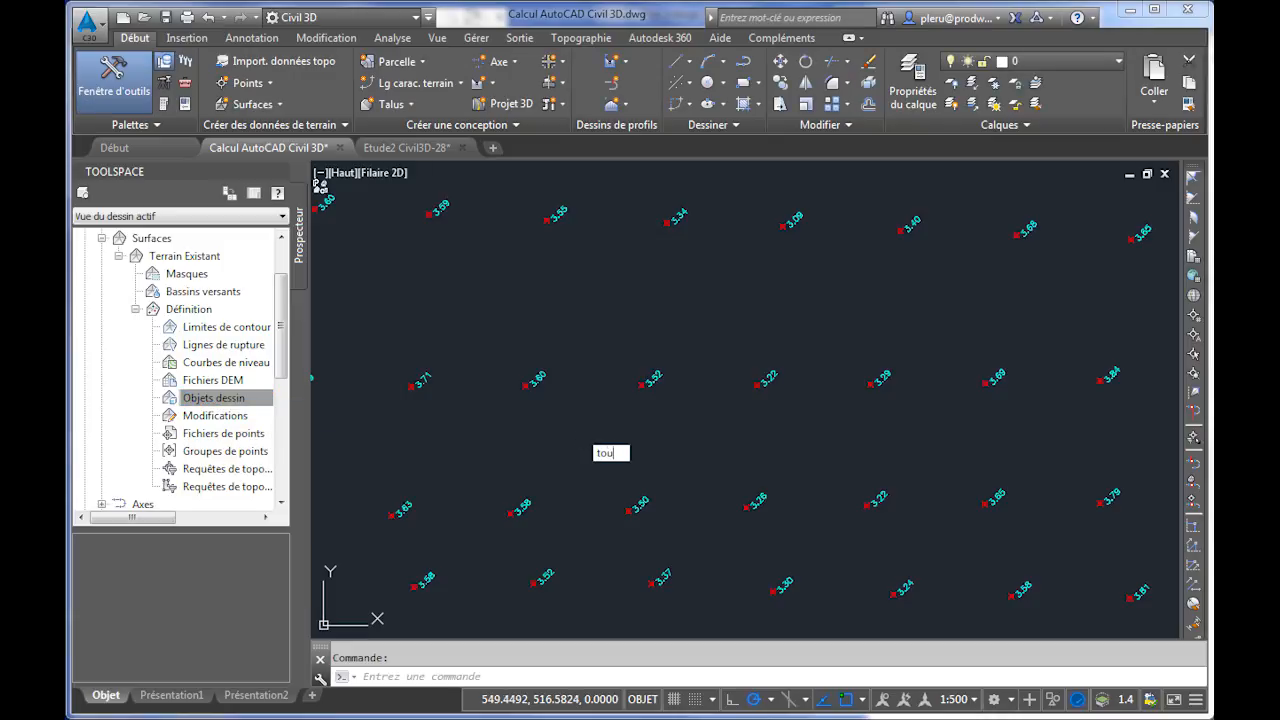
text(t)
key(Return)
key(Return)
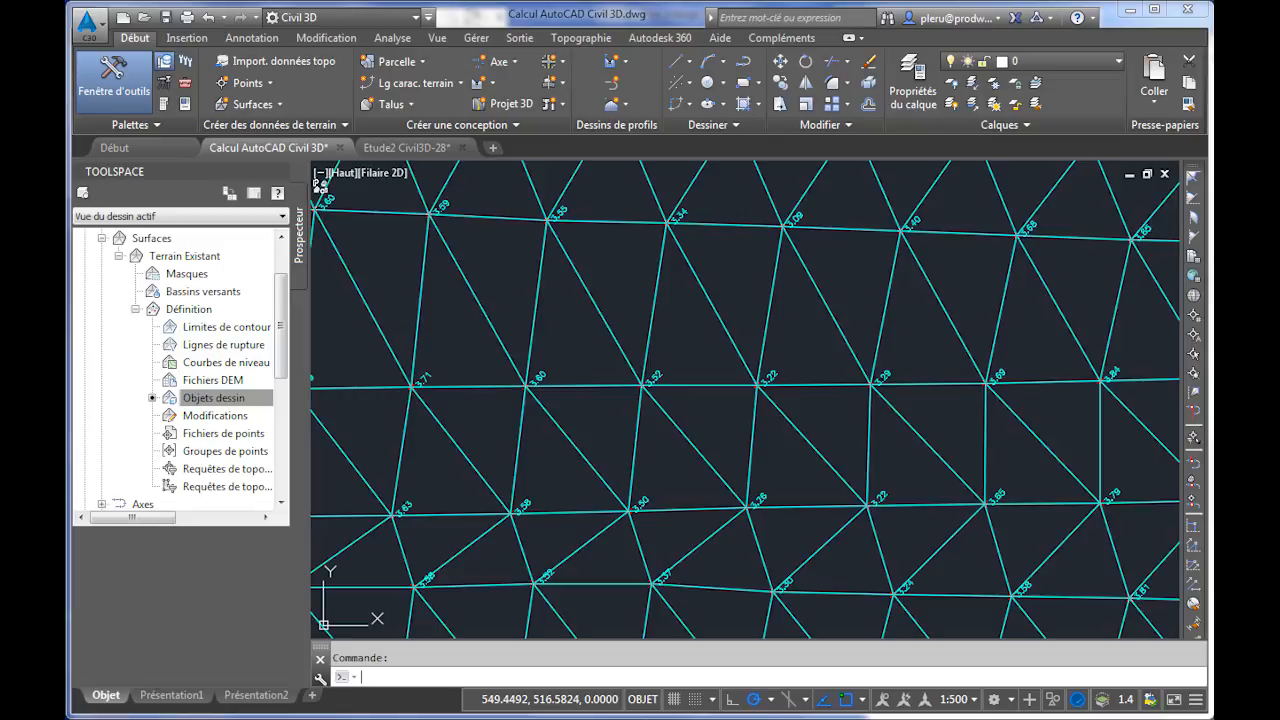
Export the Terrain Existant surface to LandXML version 1.2, saving it on the desktop (Bureau) as Calcul AutoCAD Civil 3D.xml.
middle_click(585, 423)
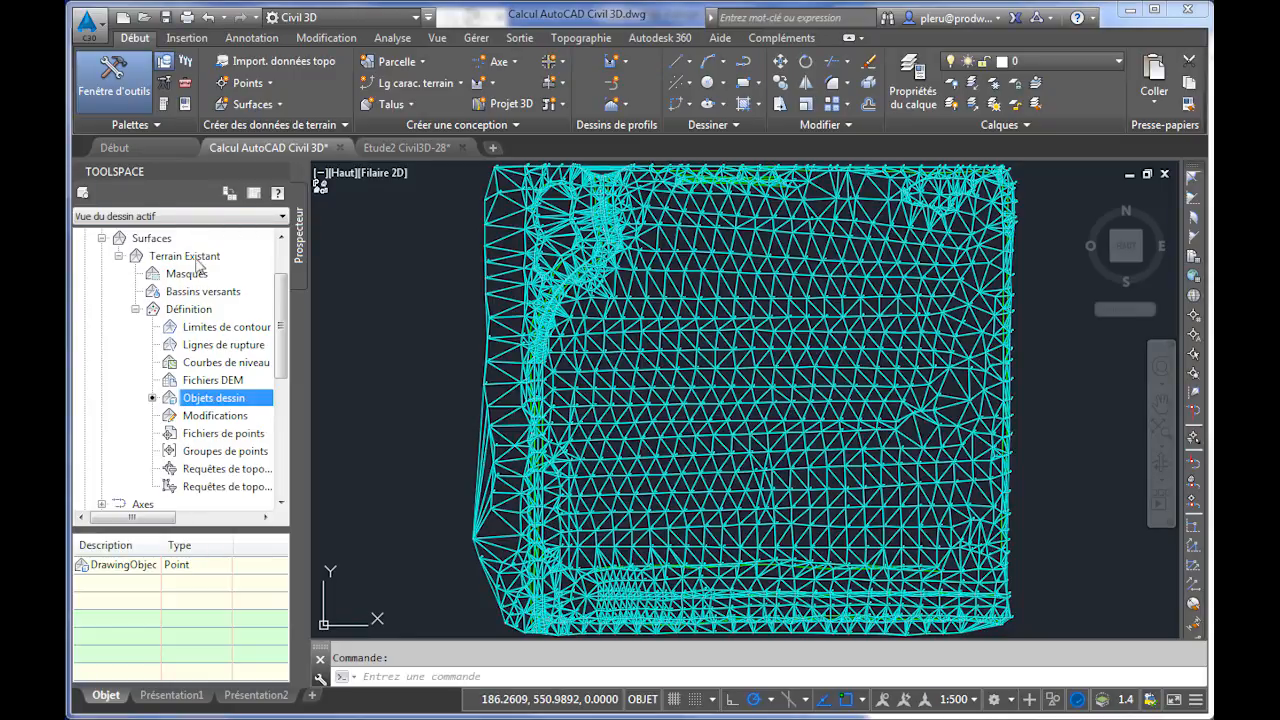
right_click(199, 257)
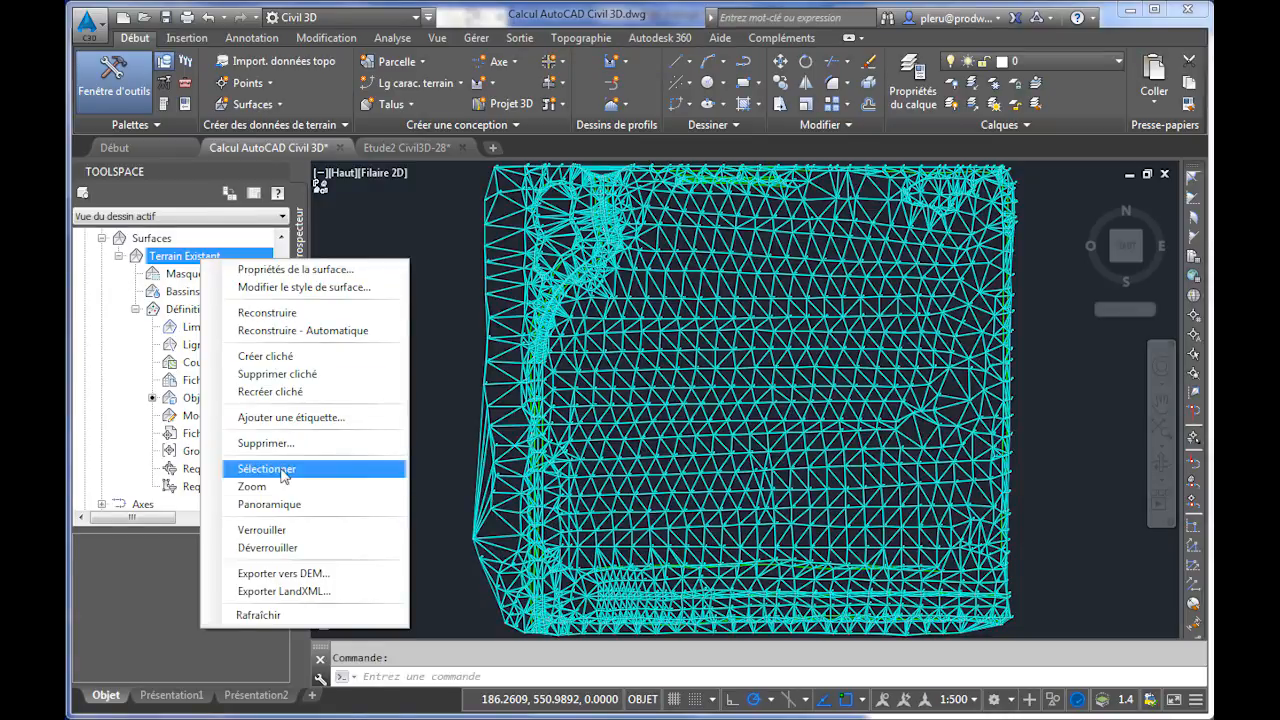
click(337, 593)
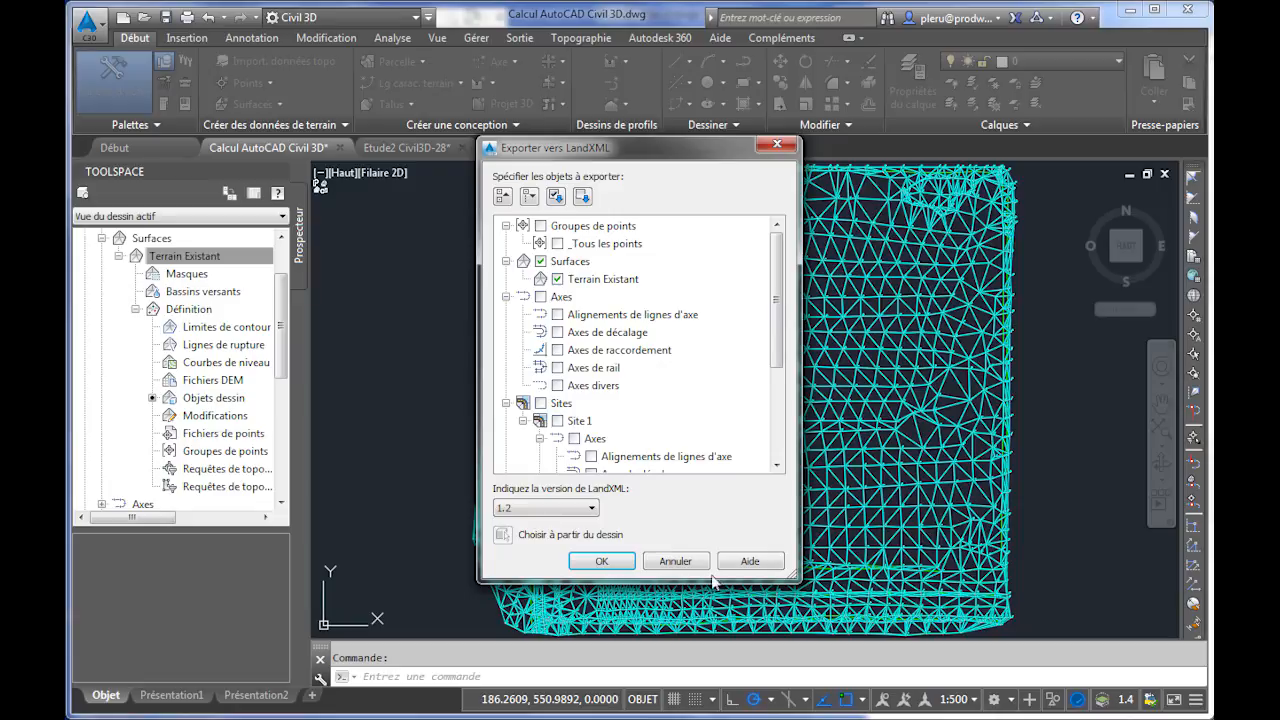
click(603, 561)
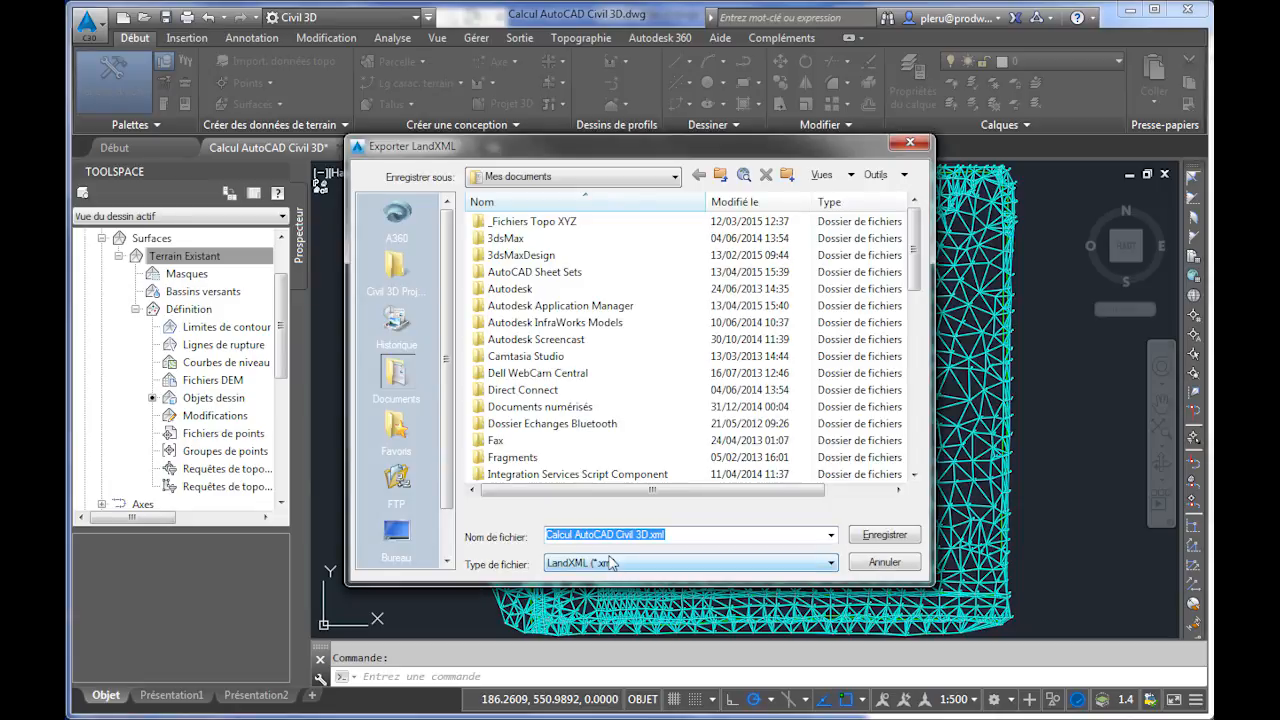
click(395, 532)
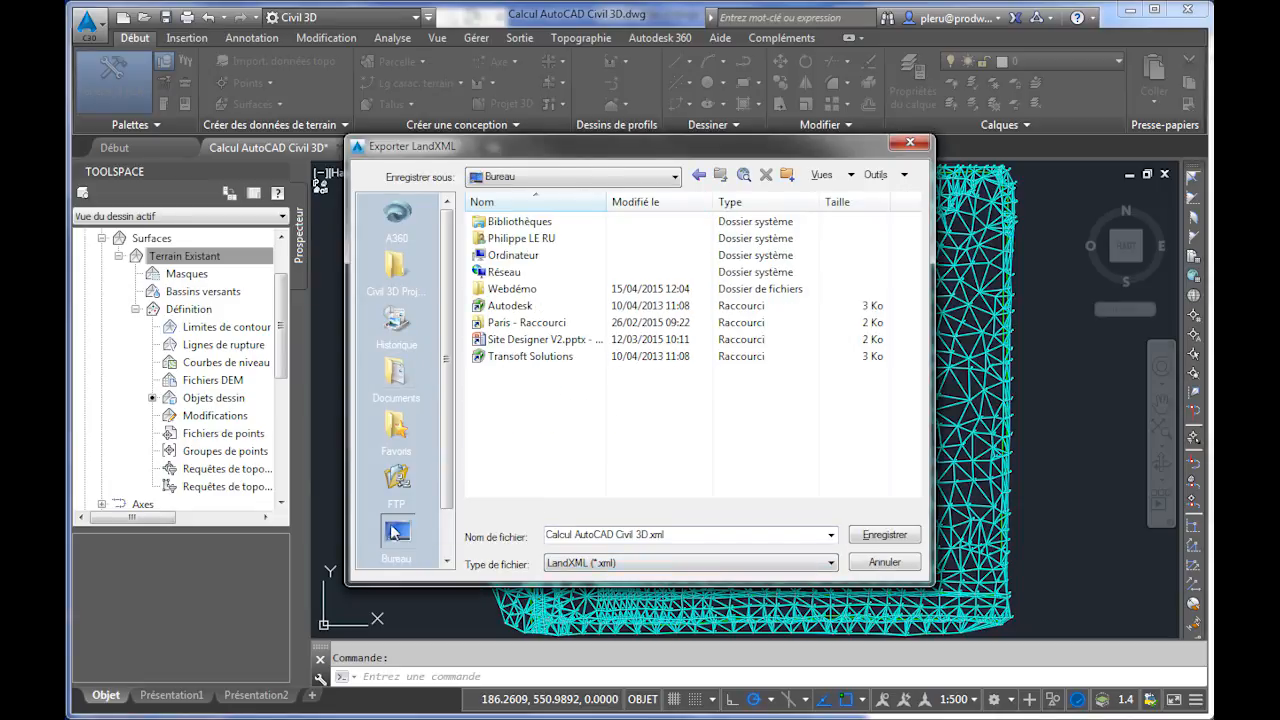
click(678, 535)
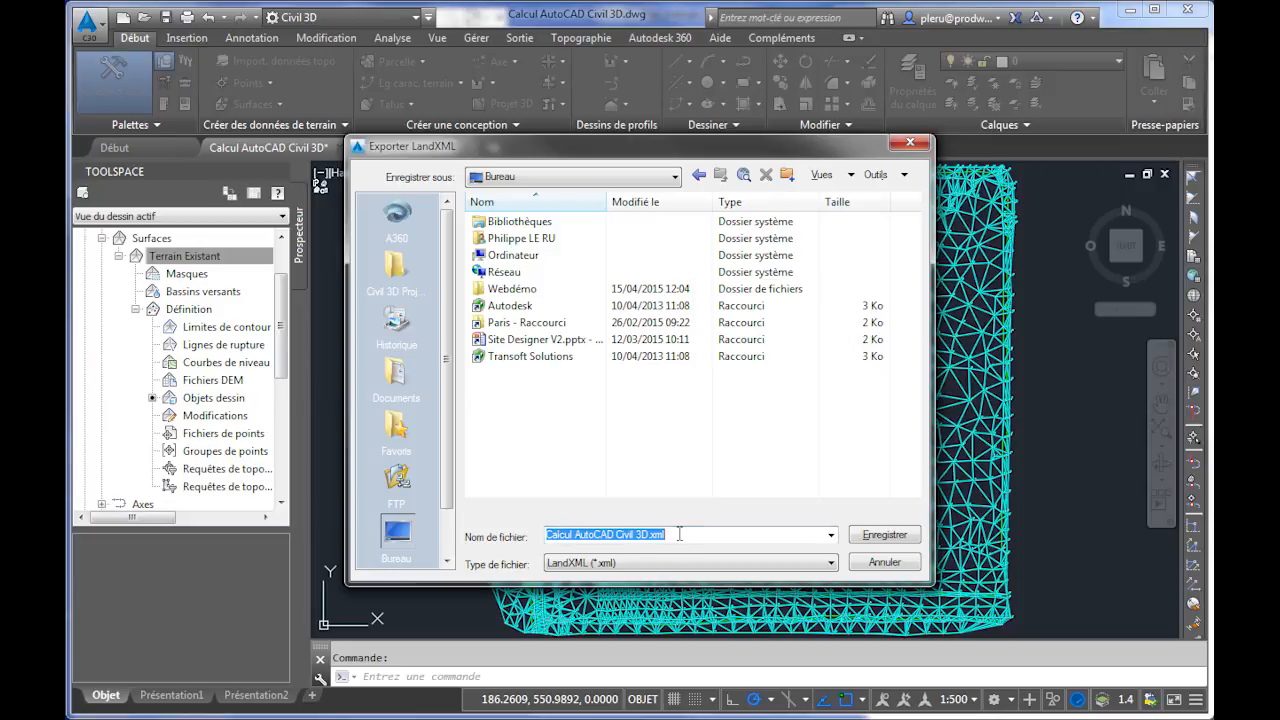
click(895, 539)
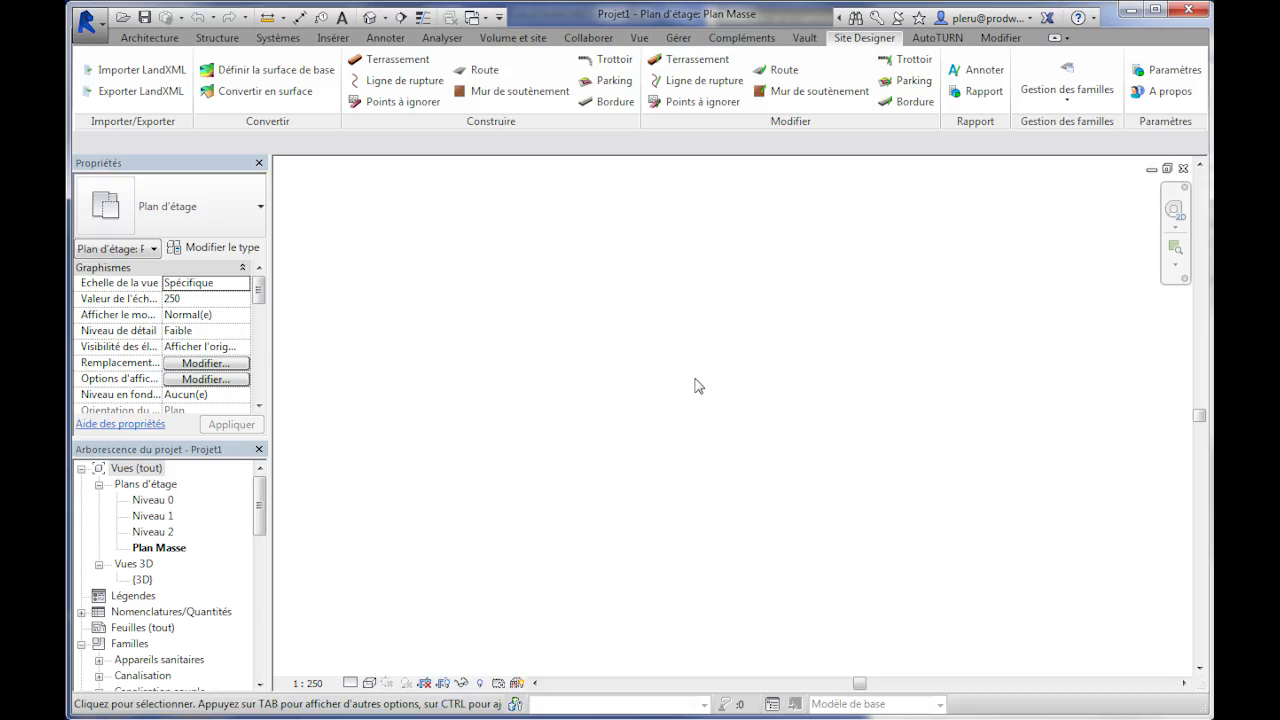
Set up a LandXML import of Calcul AutoCAD Civil 3D.xml from the desktop, with surfaces only and positioning Par point de topographie.
click(126, 78)
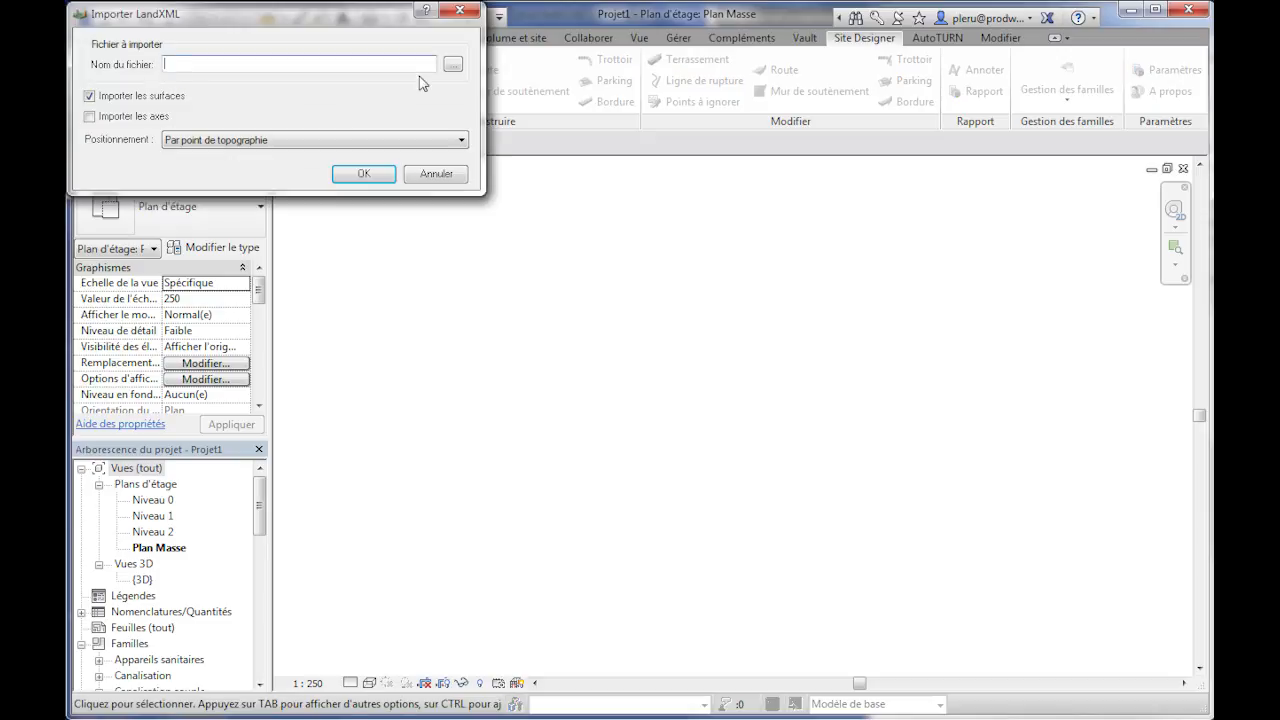
click(452, 64)
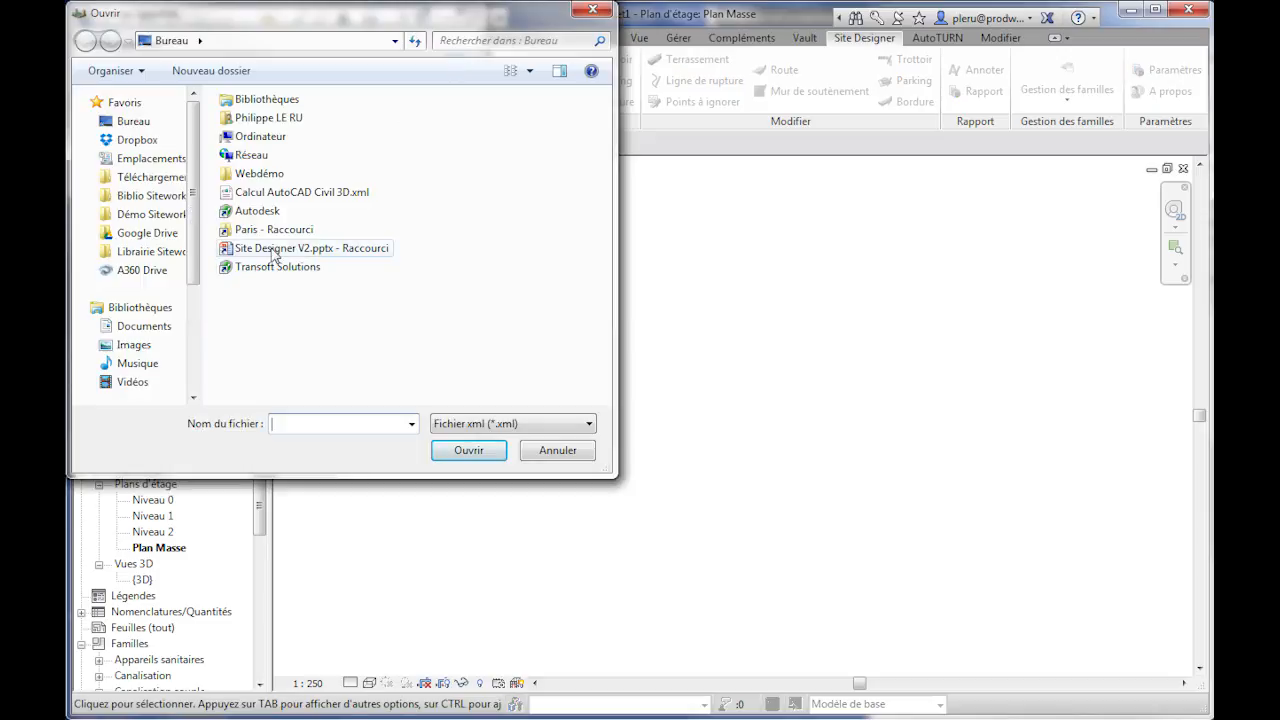
click(262, 193)
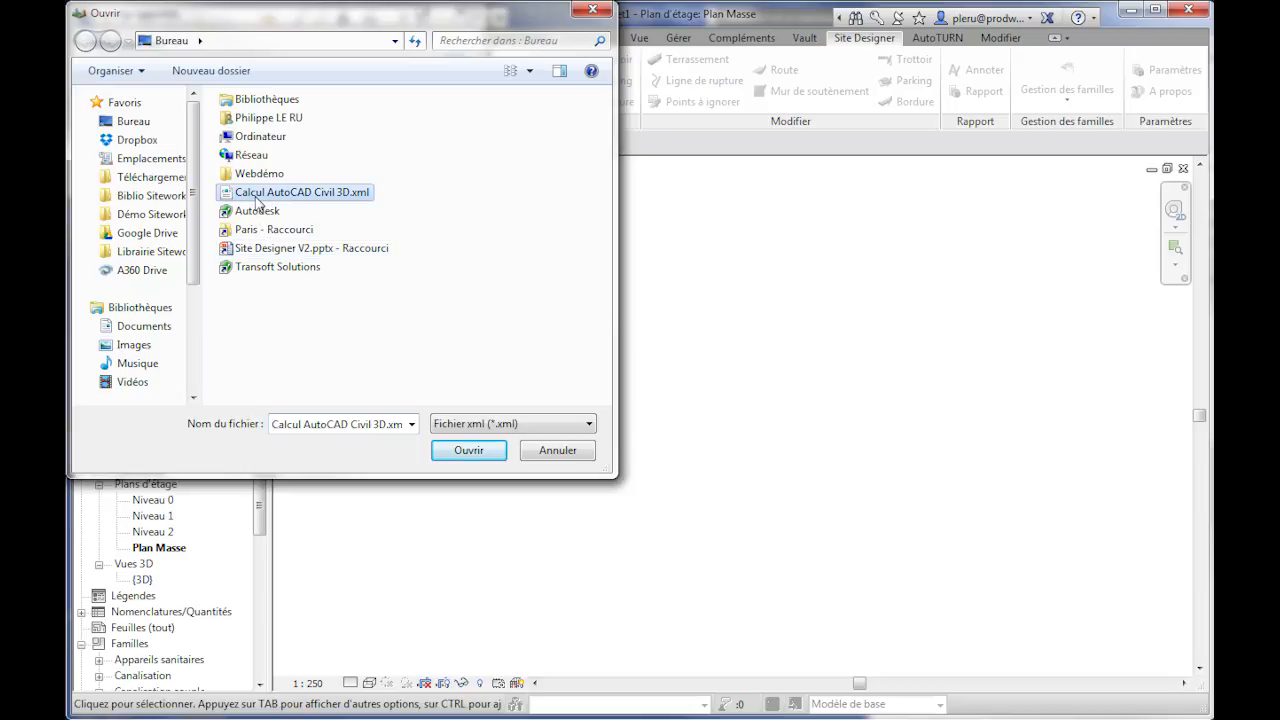
click(477, 451)
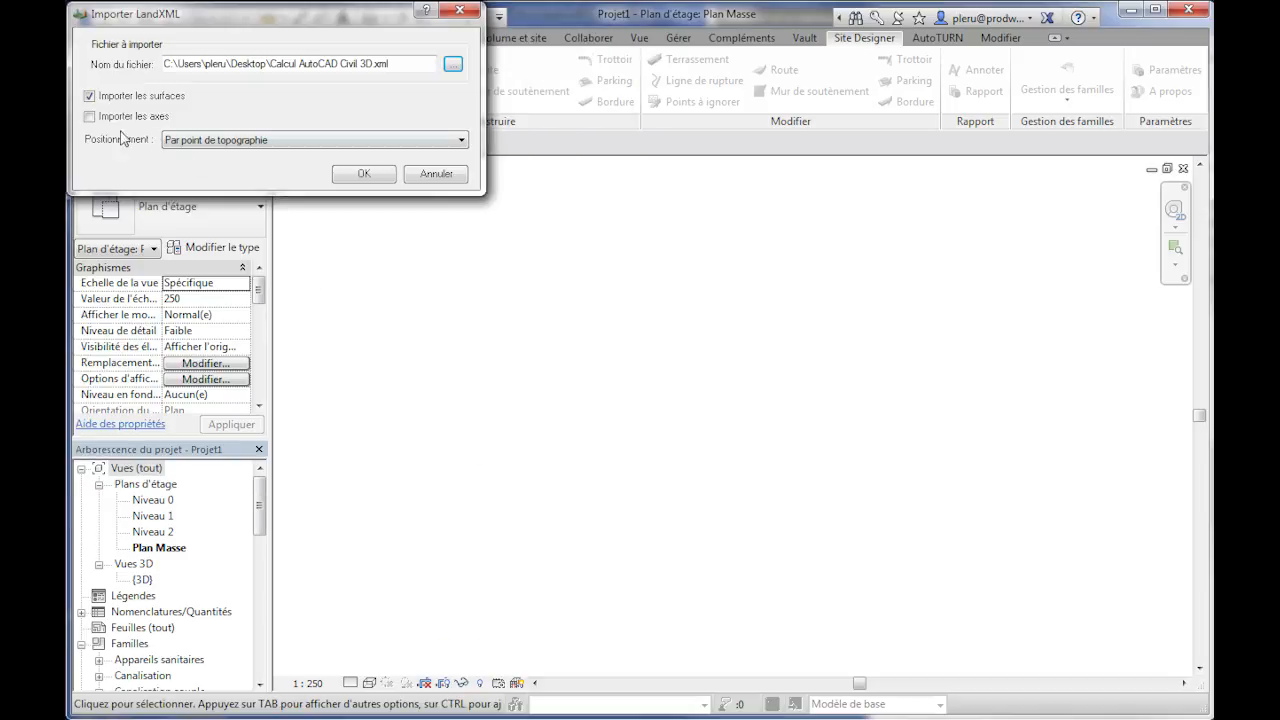
click(300, 143)
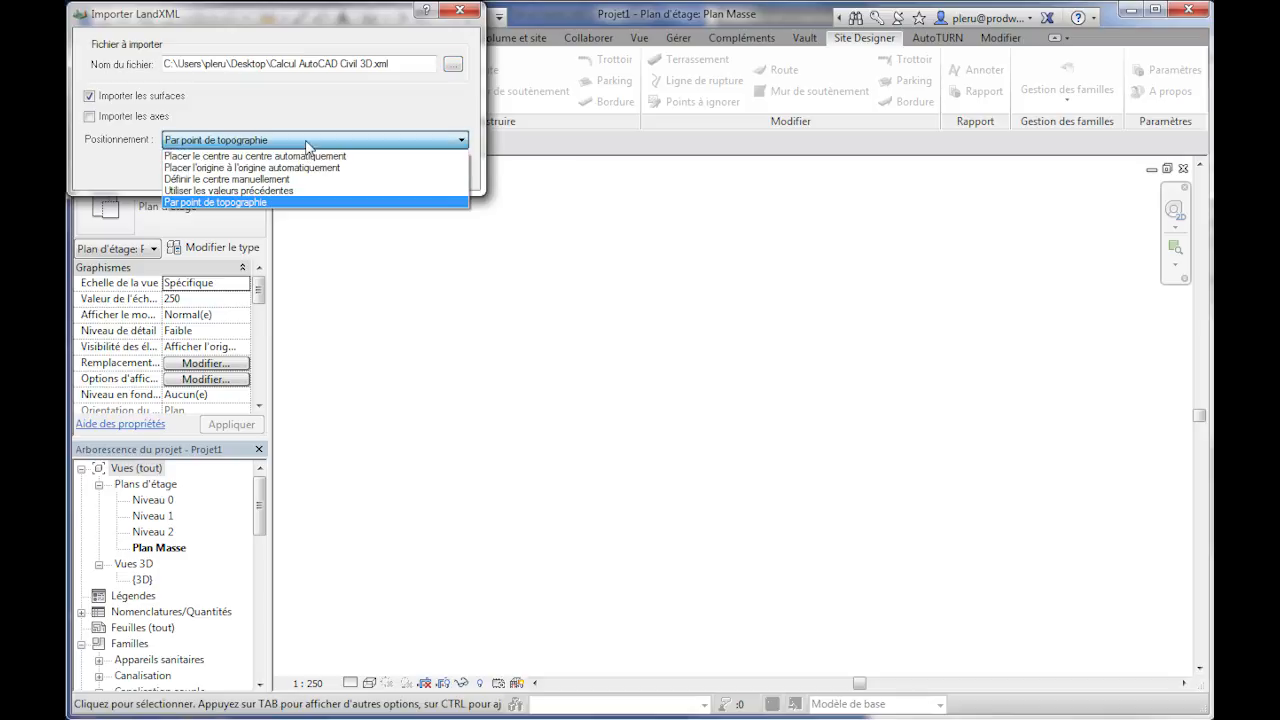
click(287, 203)
click(131, 97)
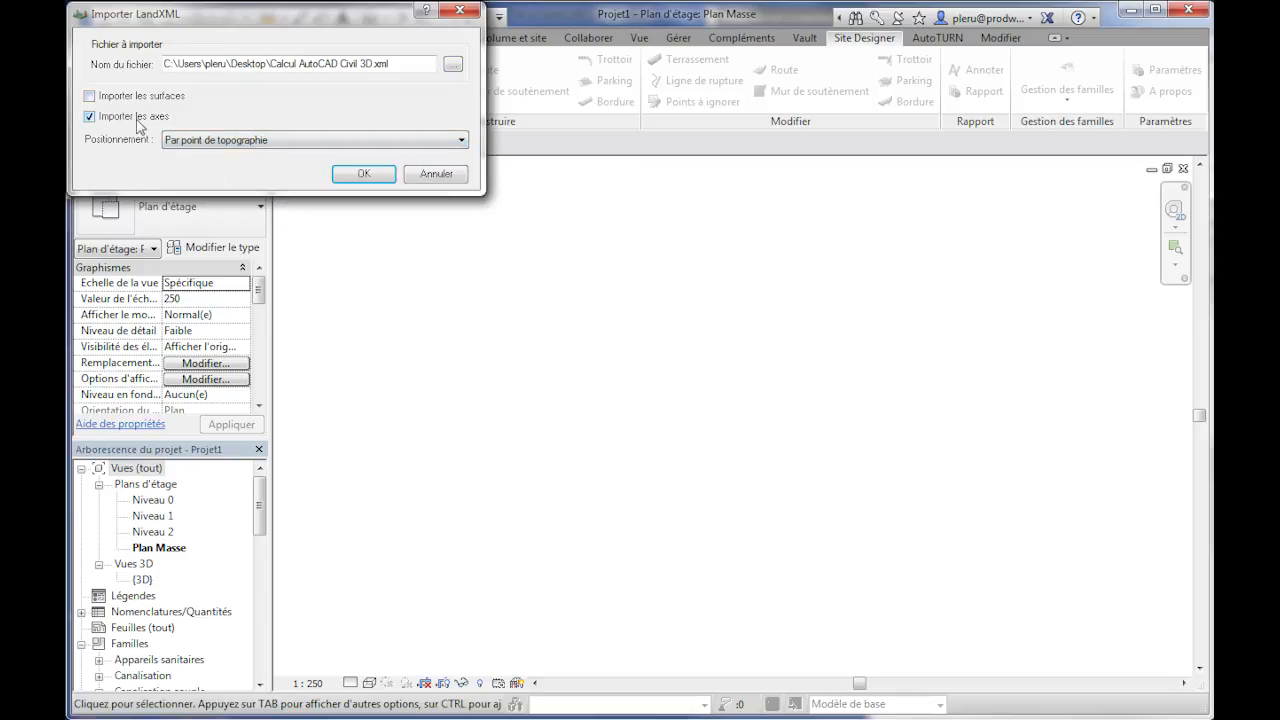
click(128, 97)
Import Terrain Existant as a new surface in the Existante phase and select the imported topography to check its properties.
click(372, 177)
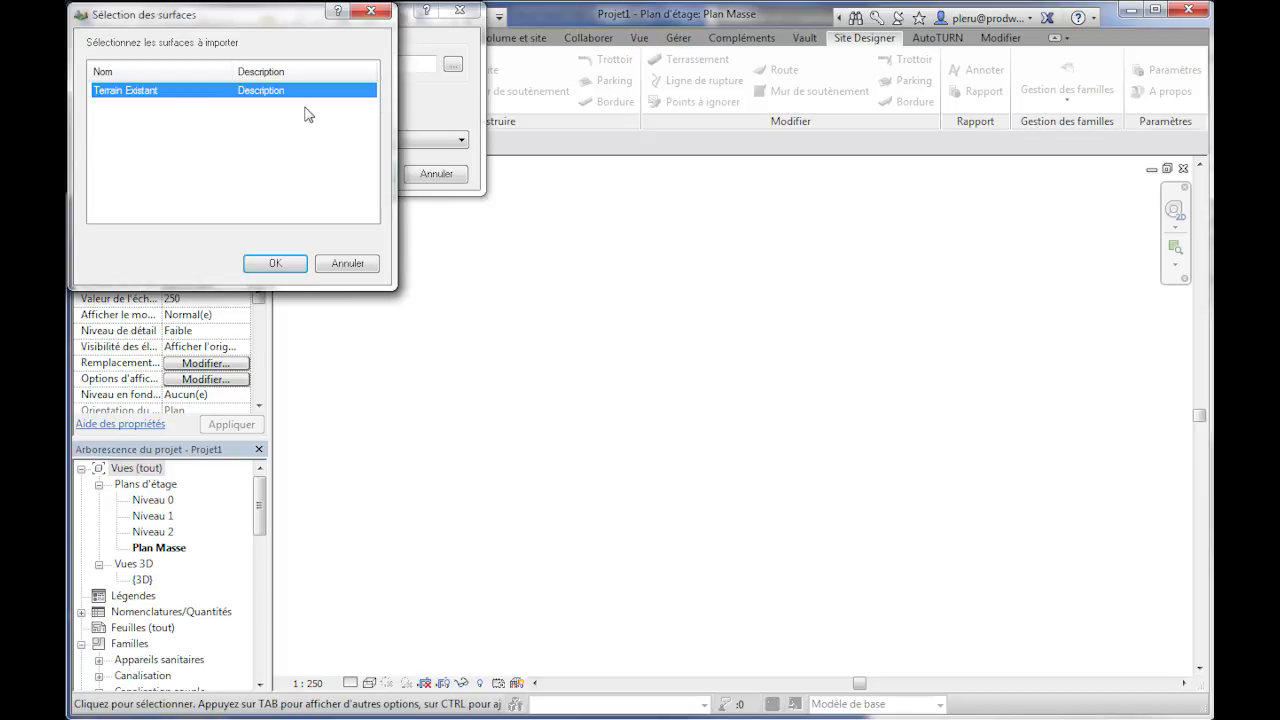
click(292, 266)
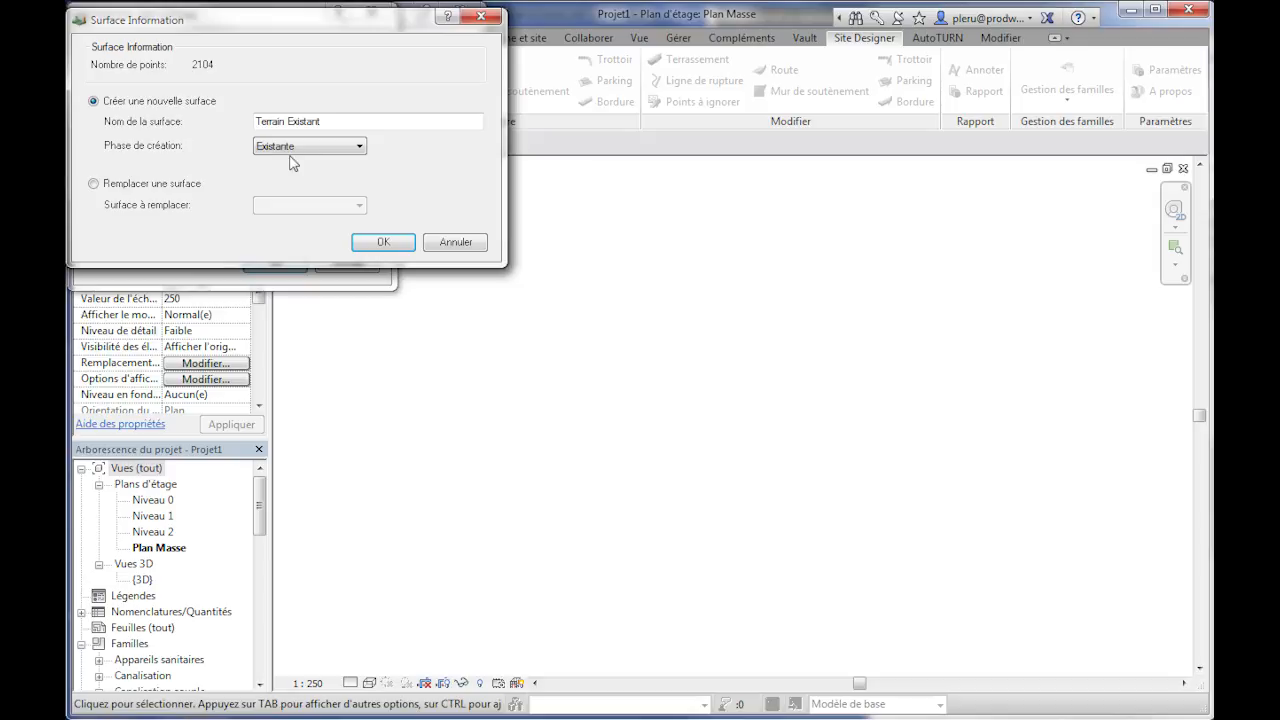
click(385, 243)
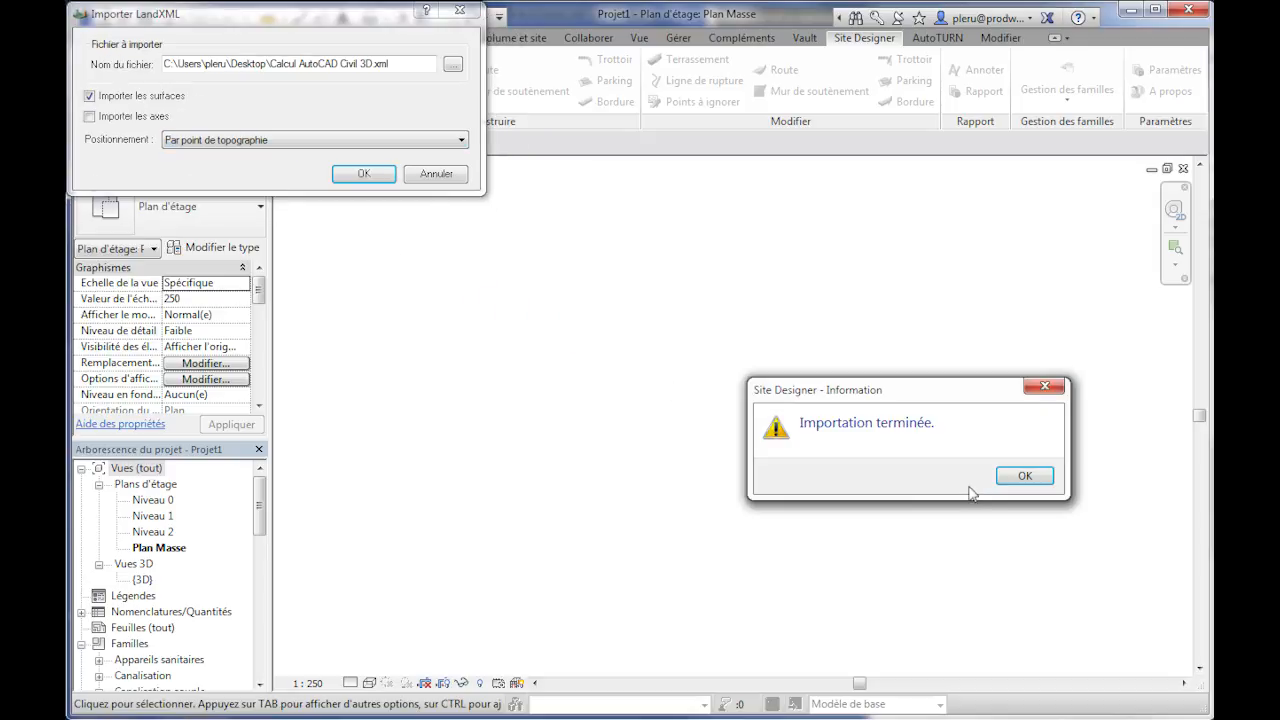
click(1024, 476)
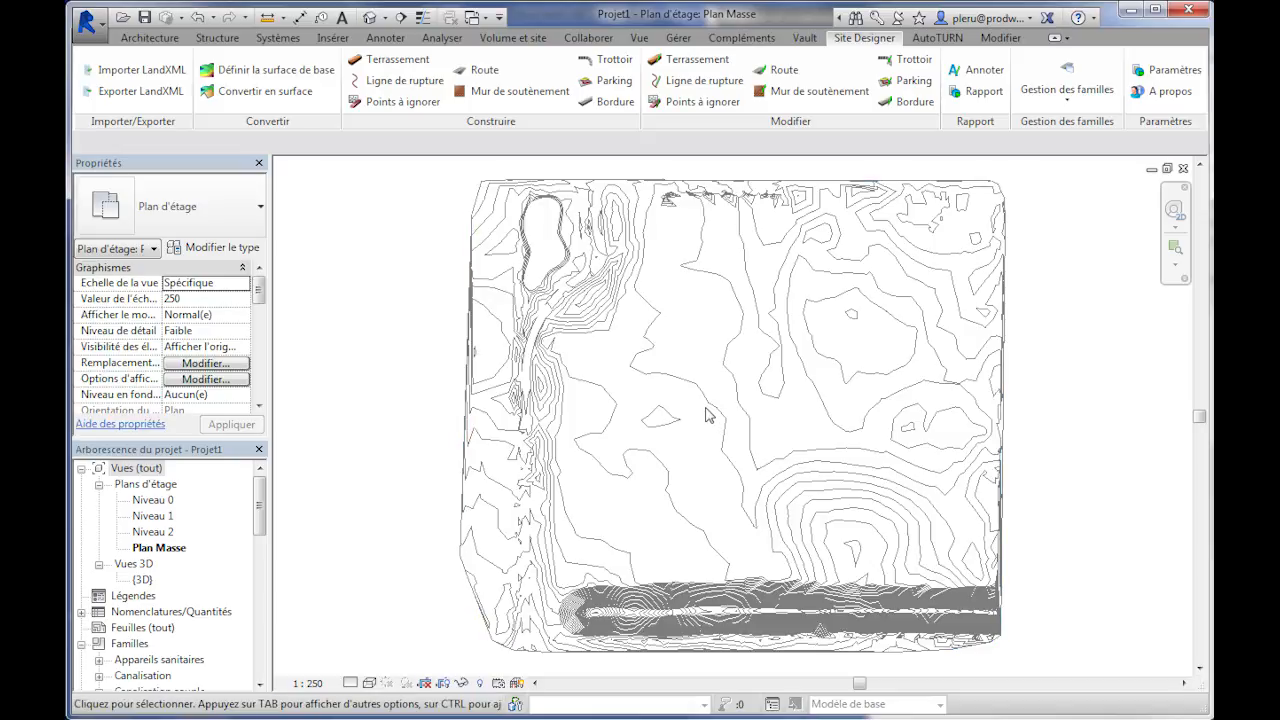
click(587, 333)
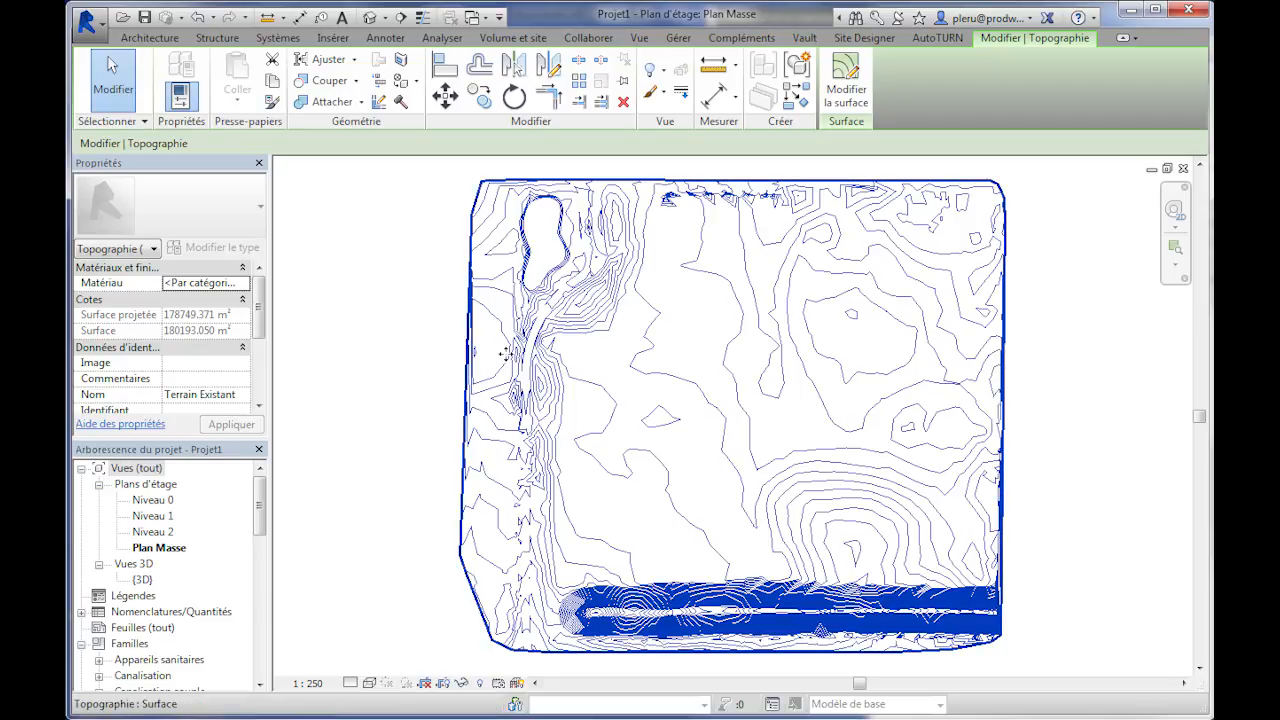
key(Escape)
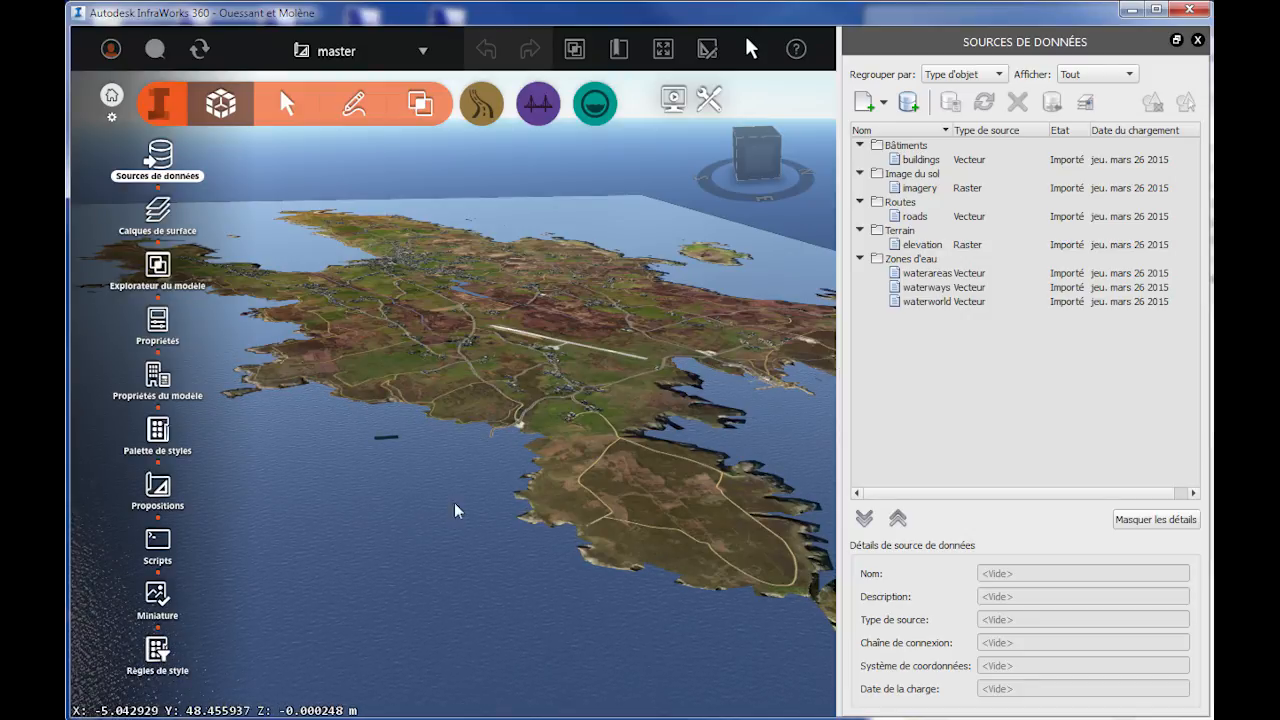
Switch to the InfraWorks model Ouessant et Molène and examine the available data source formats, including LandXML, and the island terrain.
click(885, 103)
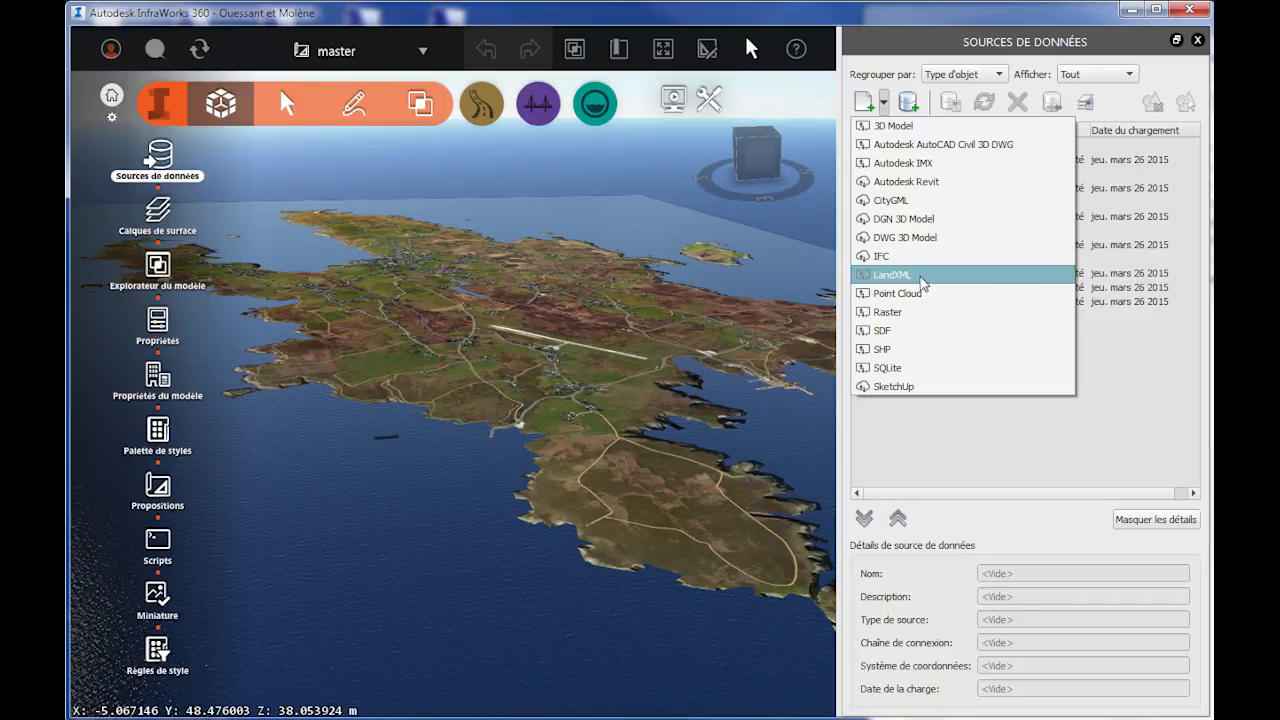
click(475, 545)
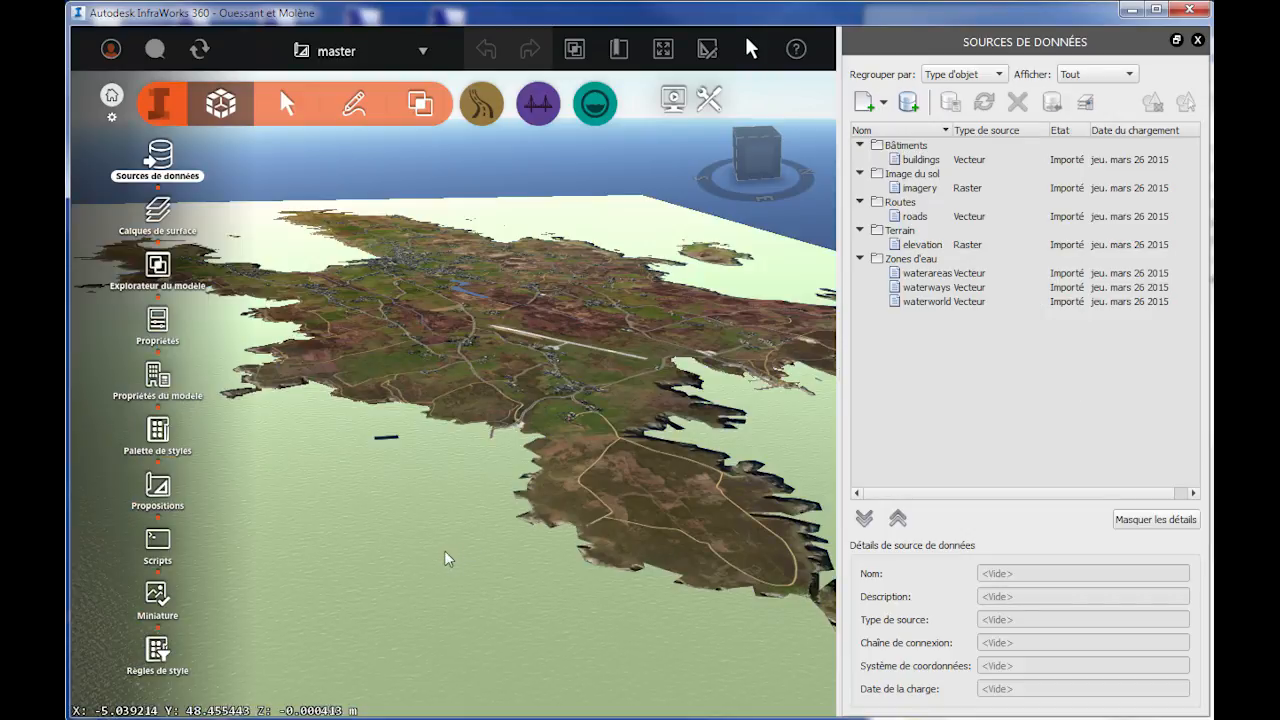
key(Escape)
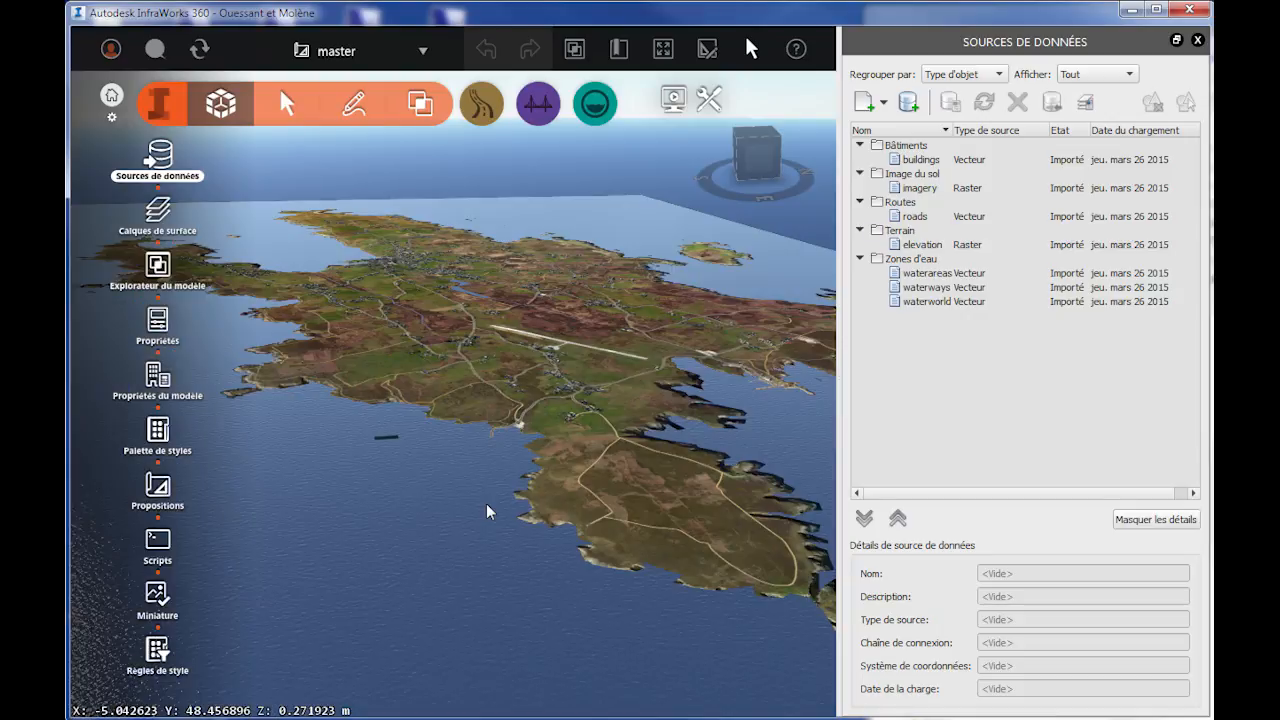
middle_drag(485, 490, 406, 492)
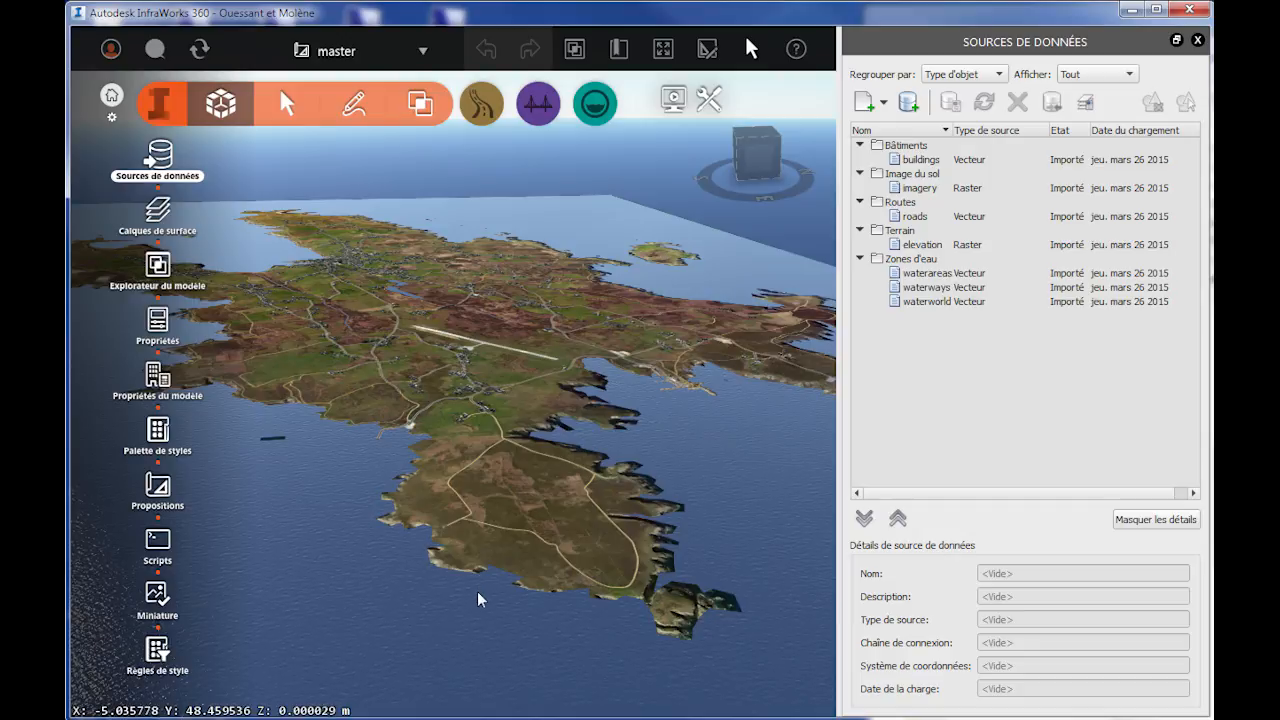
scroll(472, 600, up, 3)
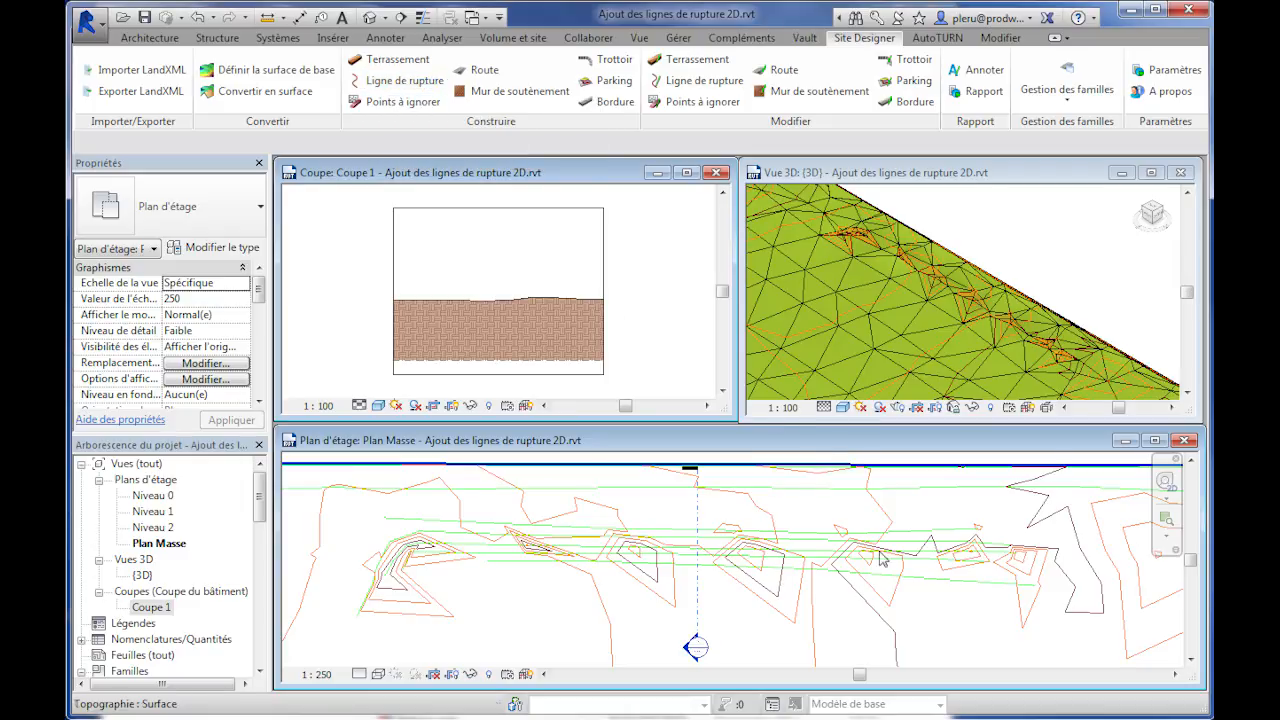
Switch to the Revit project Ajout des lignes de rupture 2D.rvt and examine the Terrain Projeté surface points in surface editing mode.
click(803, 576)
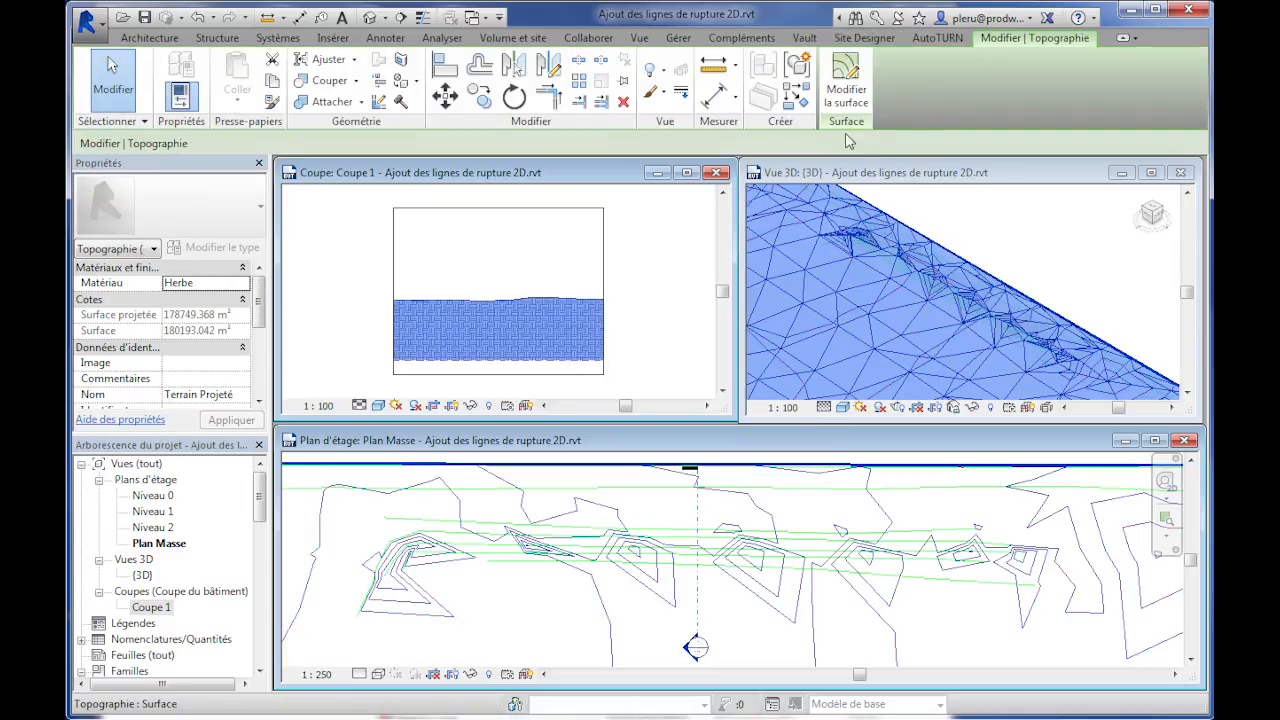
click(850, 86)
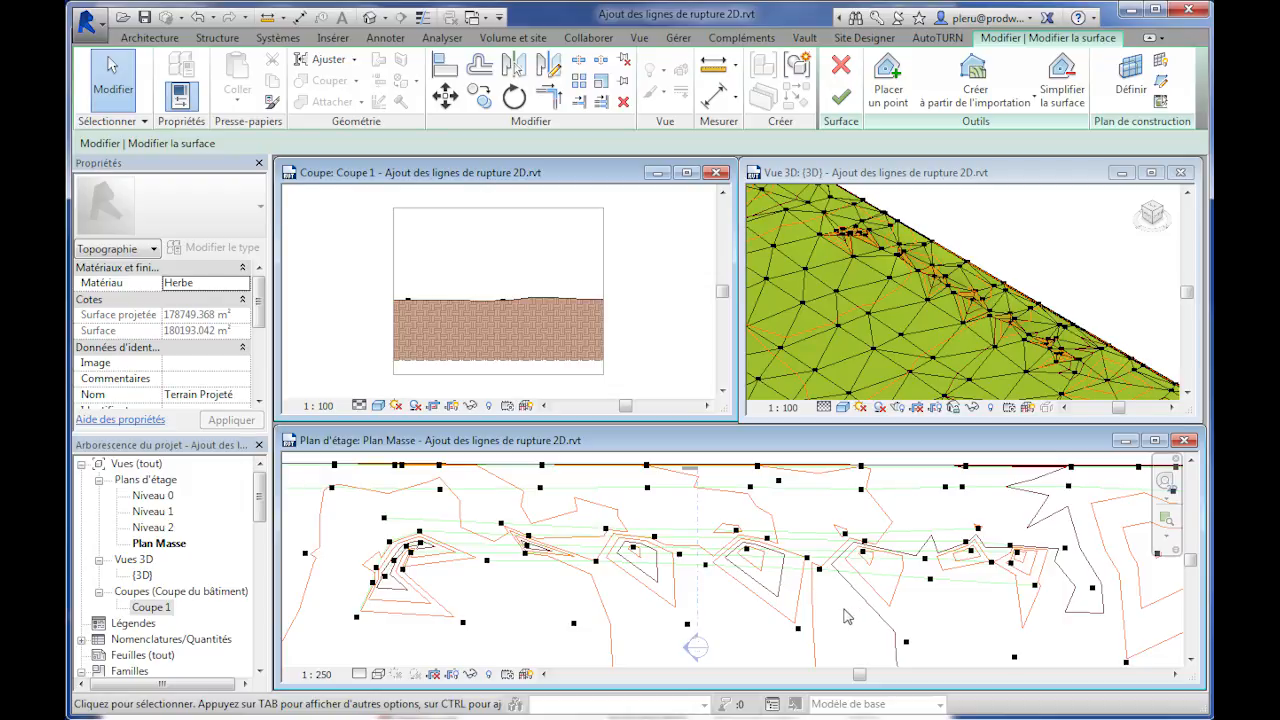
click(840, 100)
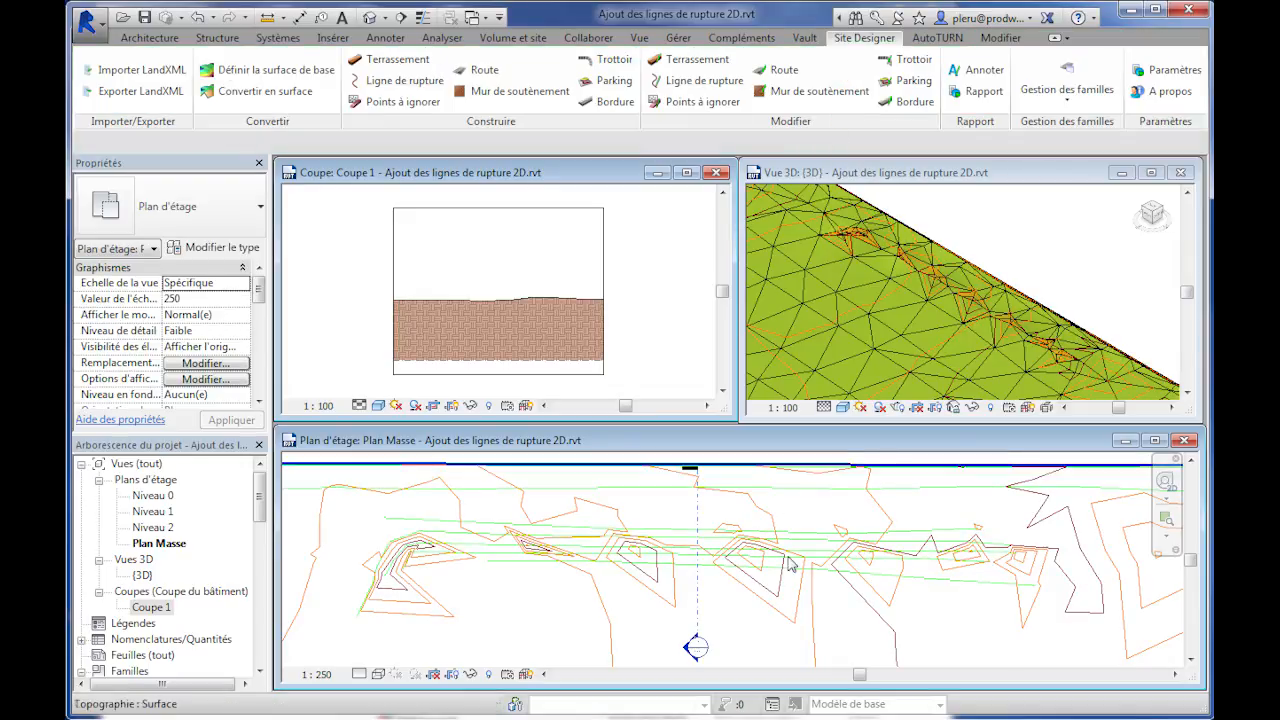
Create breaklines from the existing middle model line and the one just below it, with point interval 0.5 and relative altitude 0.
scroll(858, 582, up, 2)
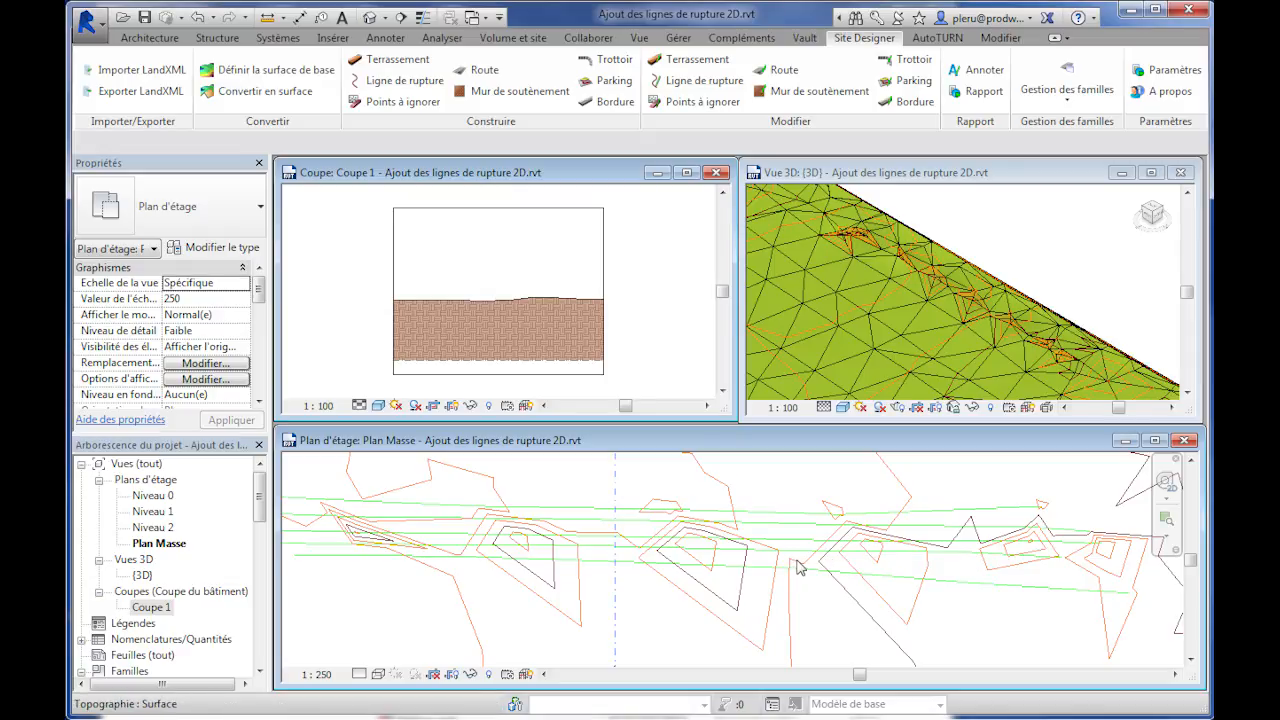
click(395, 82)
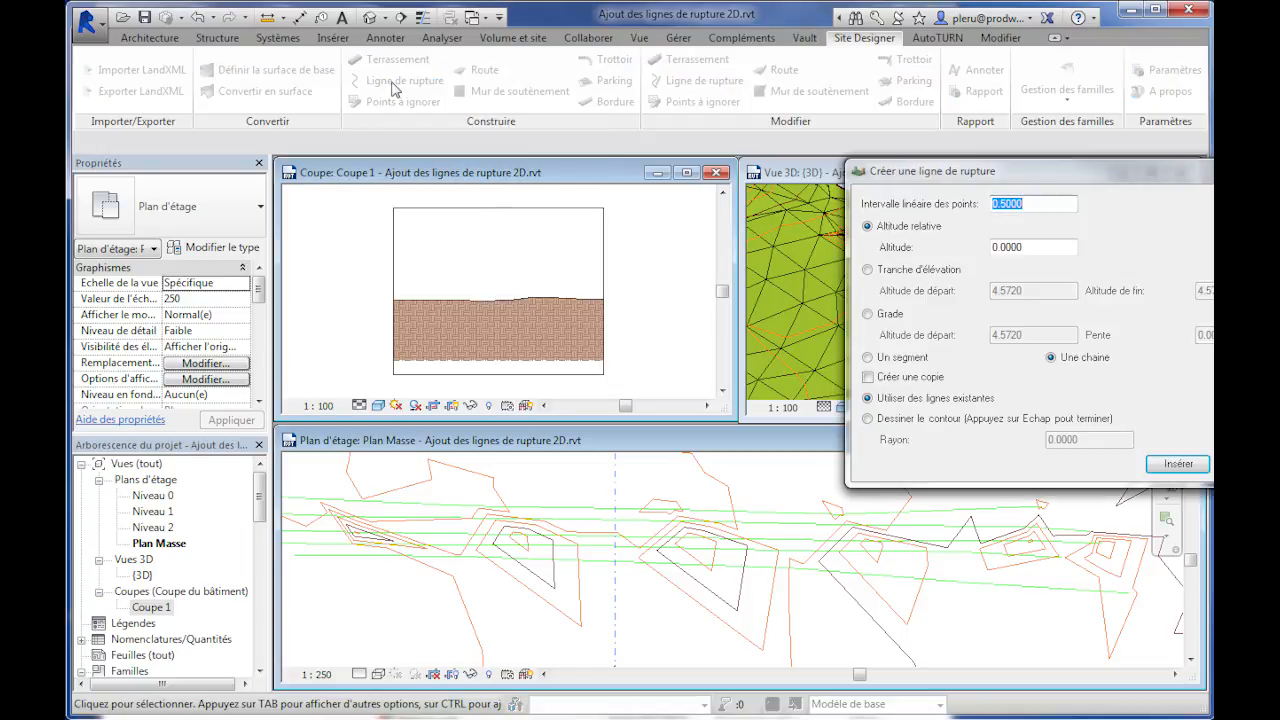
click(1033, 204)
drag(1033, 204, 987, 204)
key(Tab)
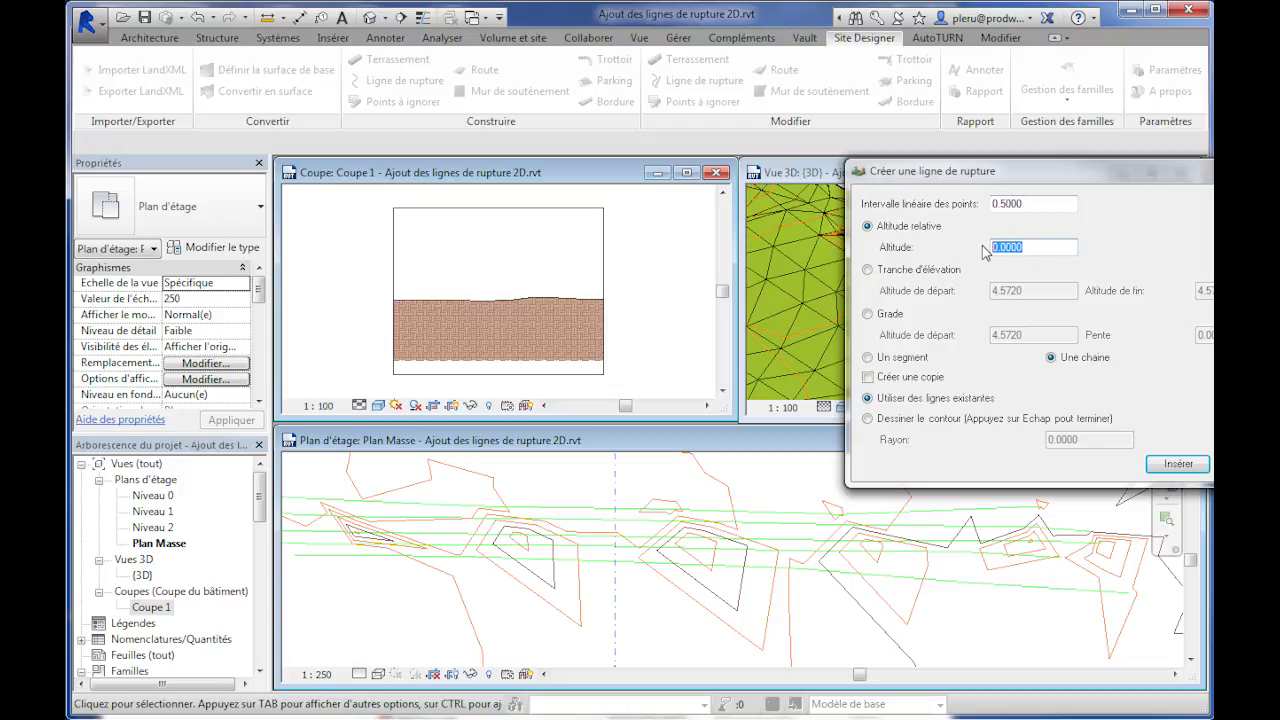
click(1178, 463)
click(810, 548)
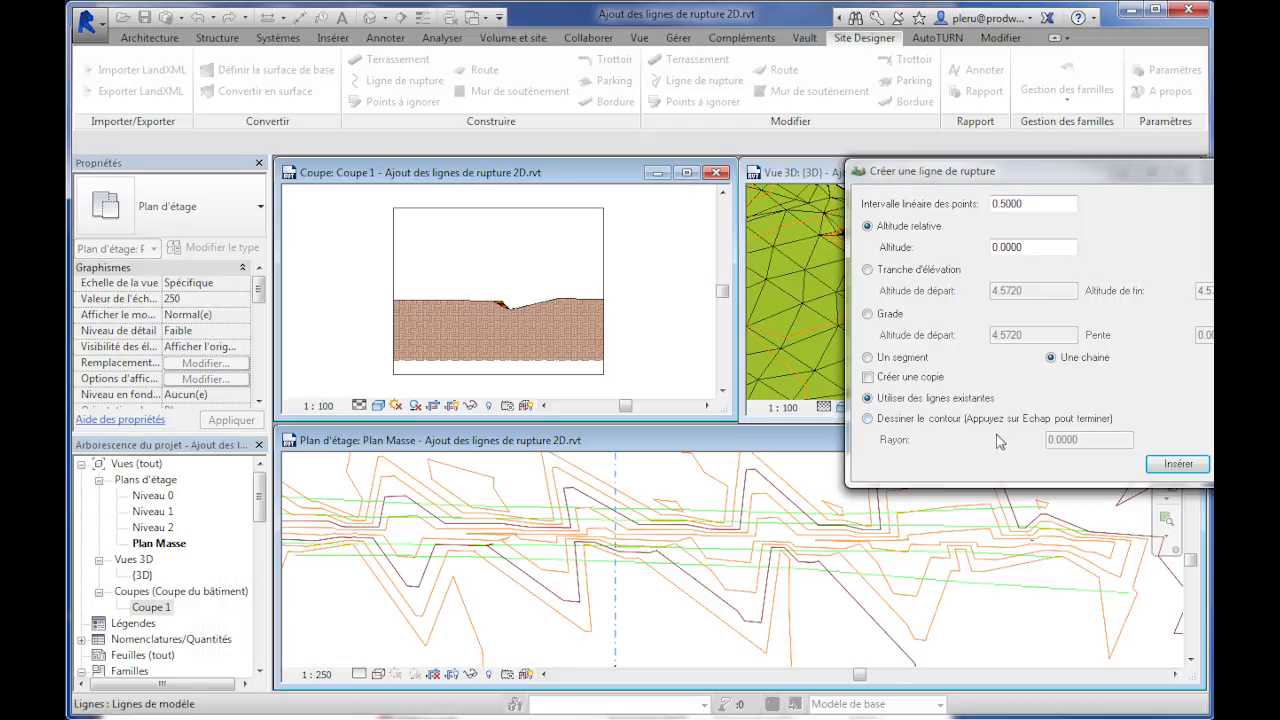
click(1170, 466)
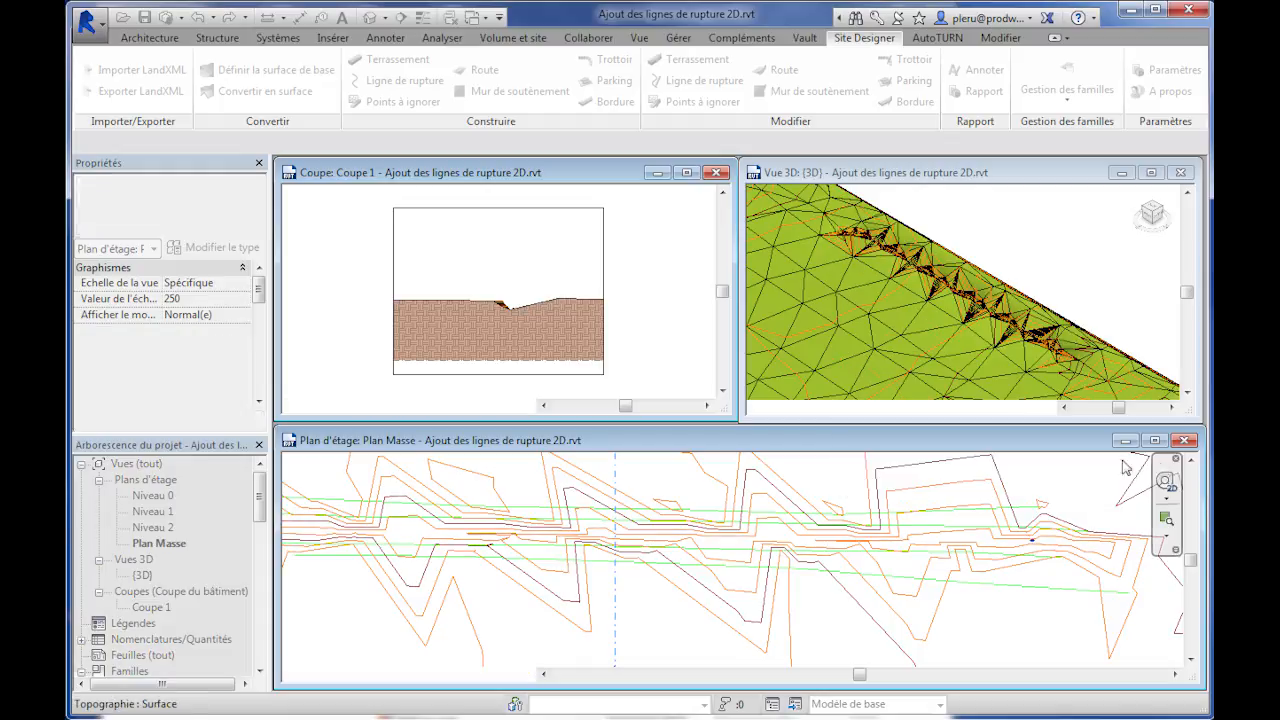
click(734, 558)
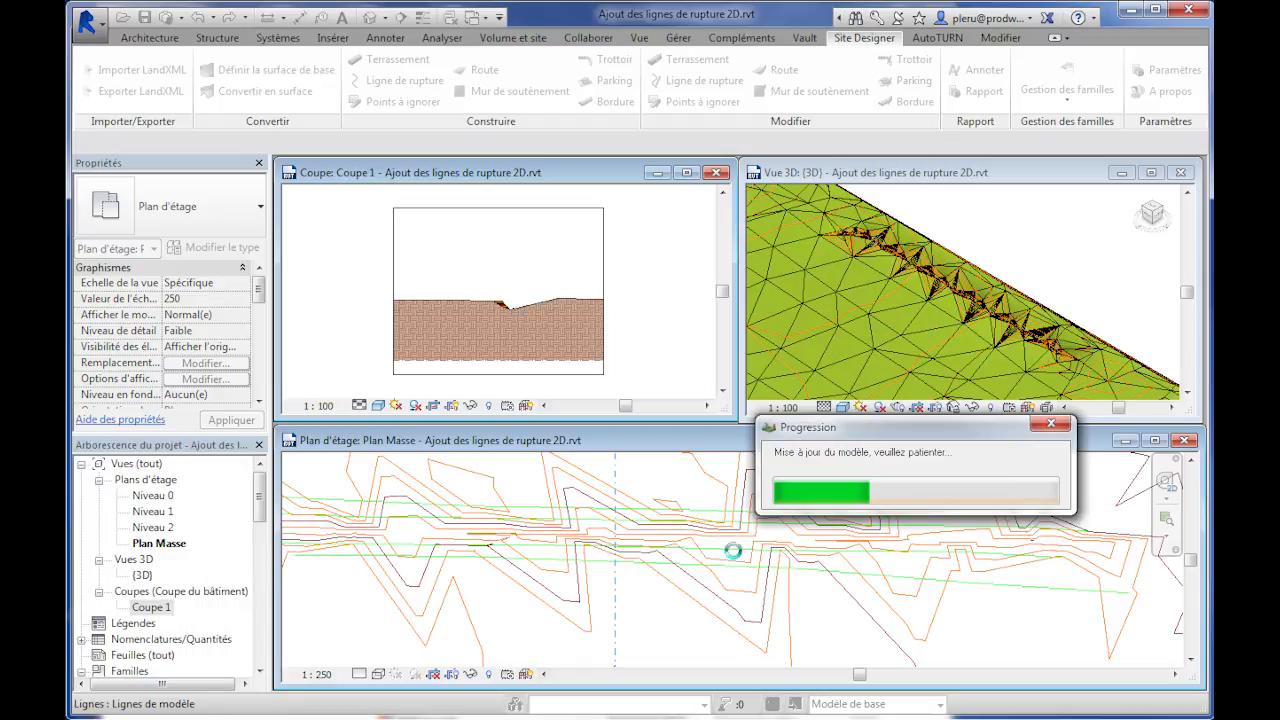
Create a breakline from the lowest existing model line in the site plan, with point interval 1 and relative altitude 0.
drag(1022, 204, 1007, 204)
text(1)
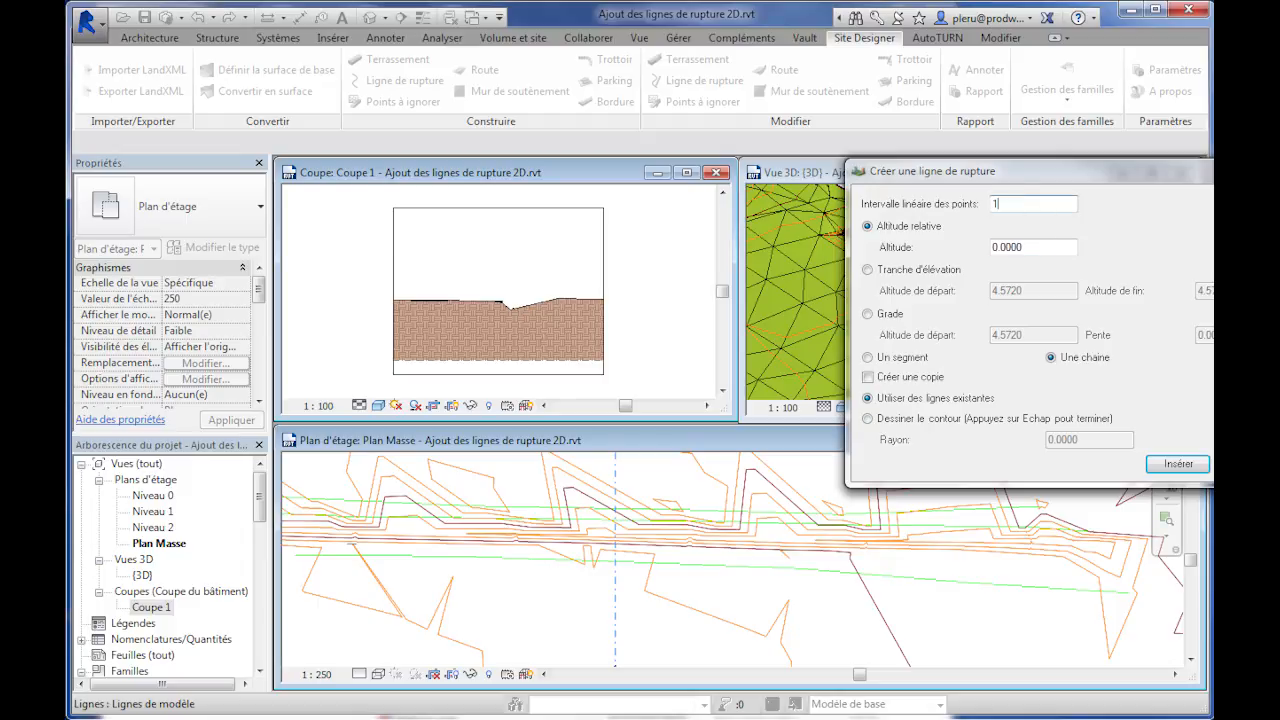
click(1177, 466)
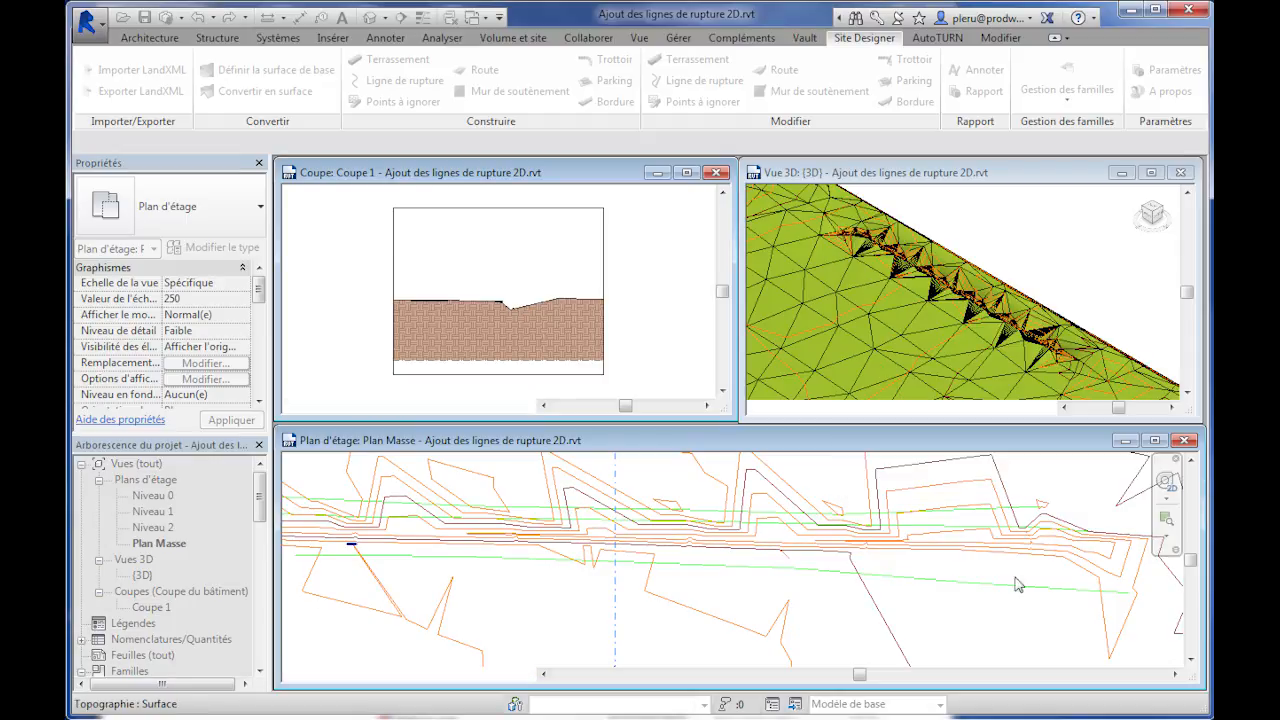
click(988, 590)
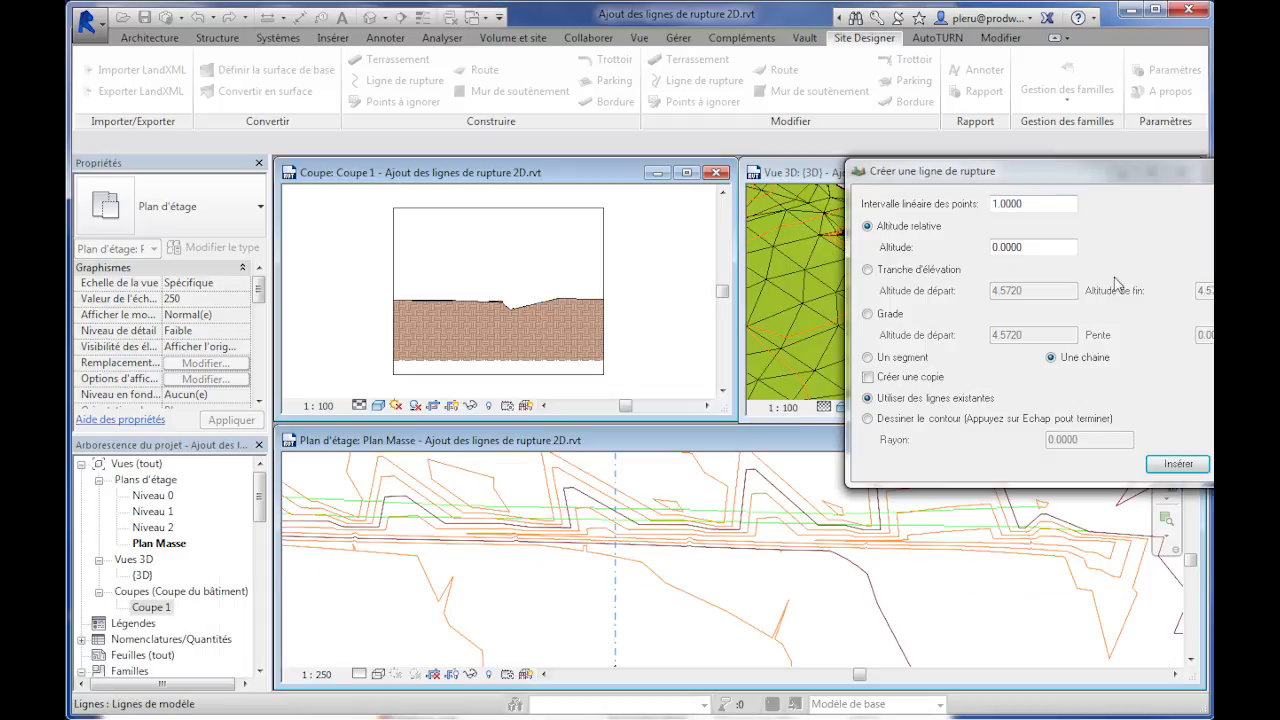
Create breaklines from the two remaining upper model lines in the site plan, with point interval 2 and relative altitude 0.
drag(1033, 205, 968, 203)
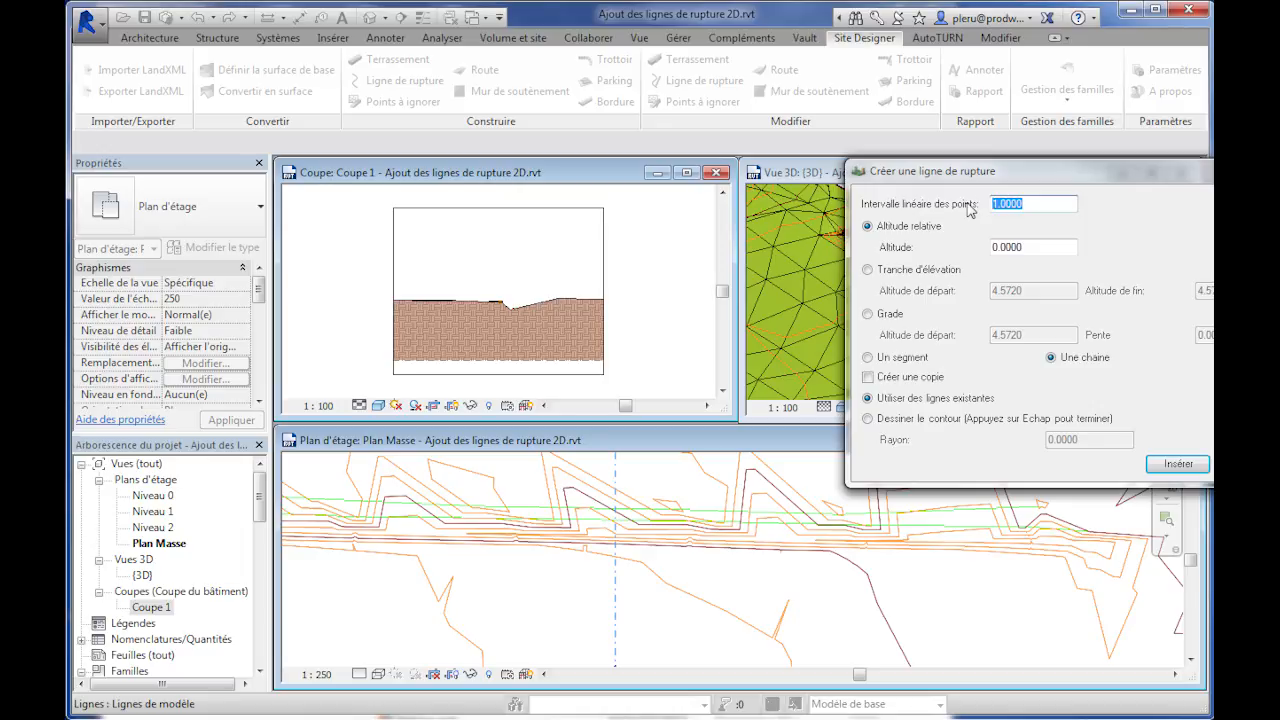
click(1178, 464)
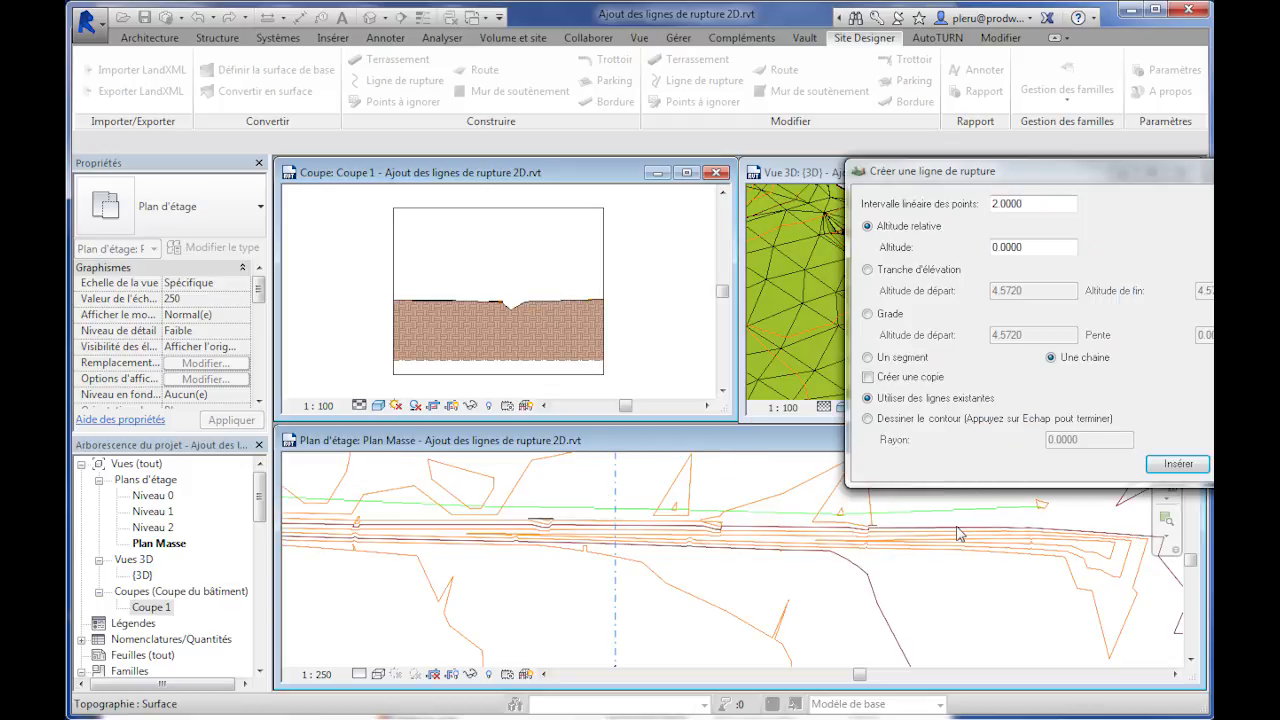
click(1168, 465)
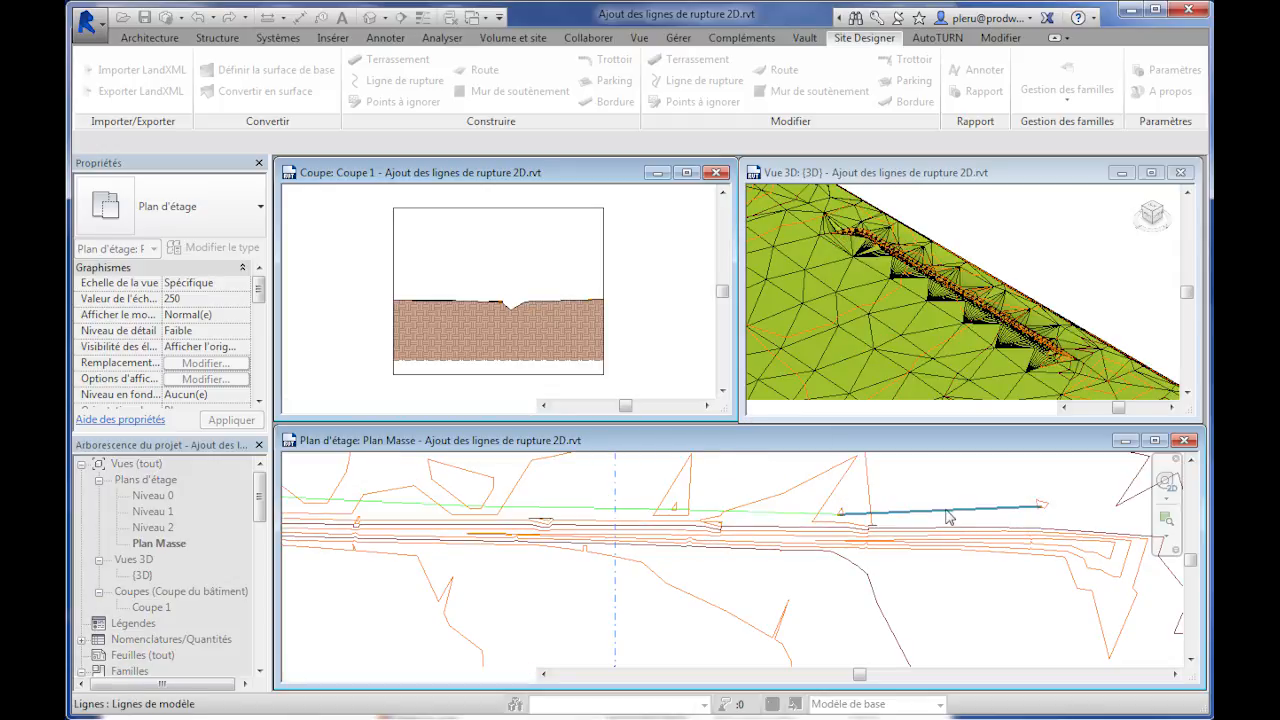
click(948, 514)
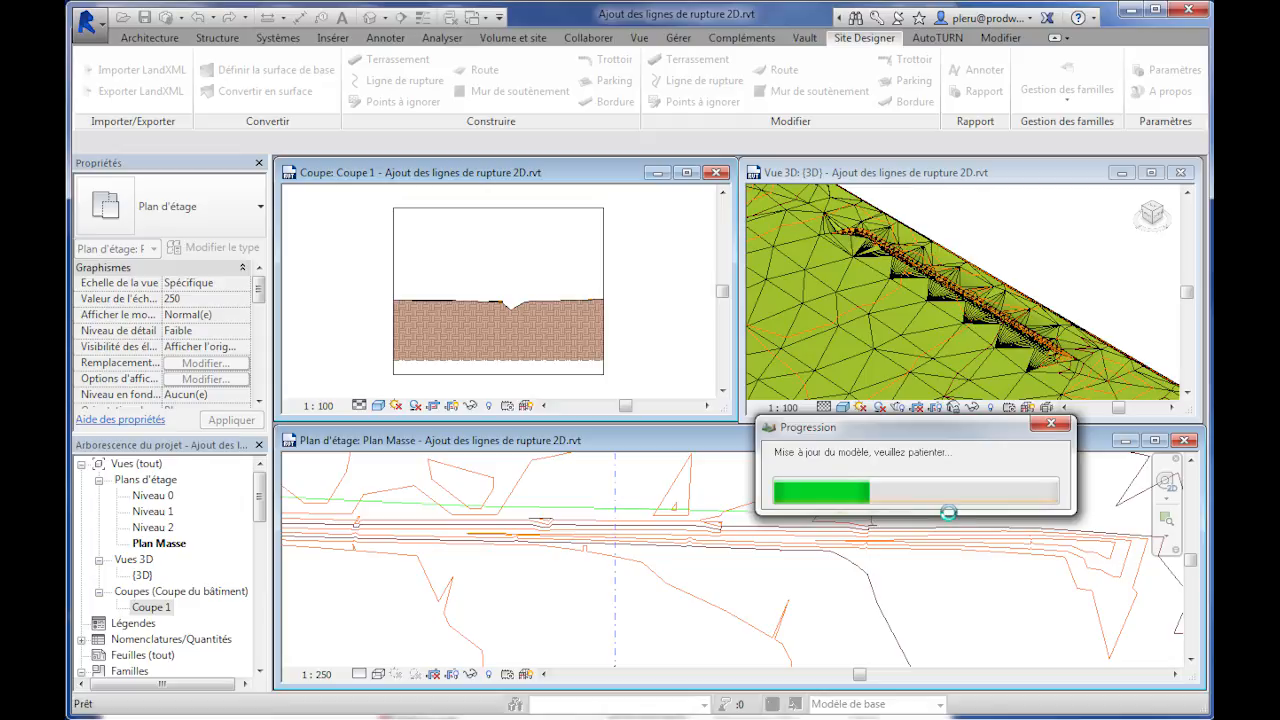
click(1246, 464)
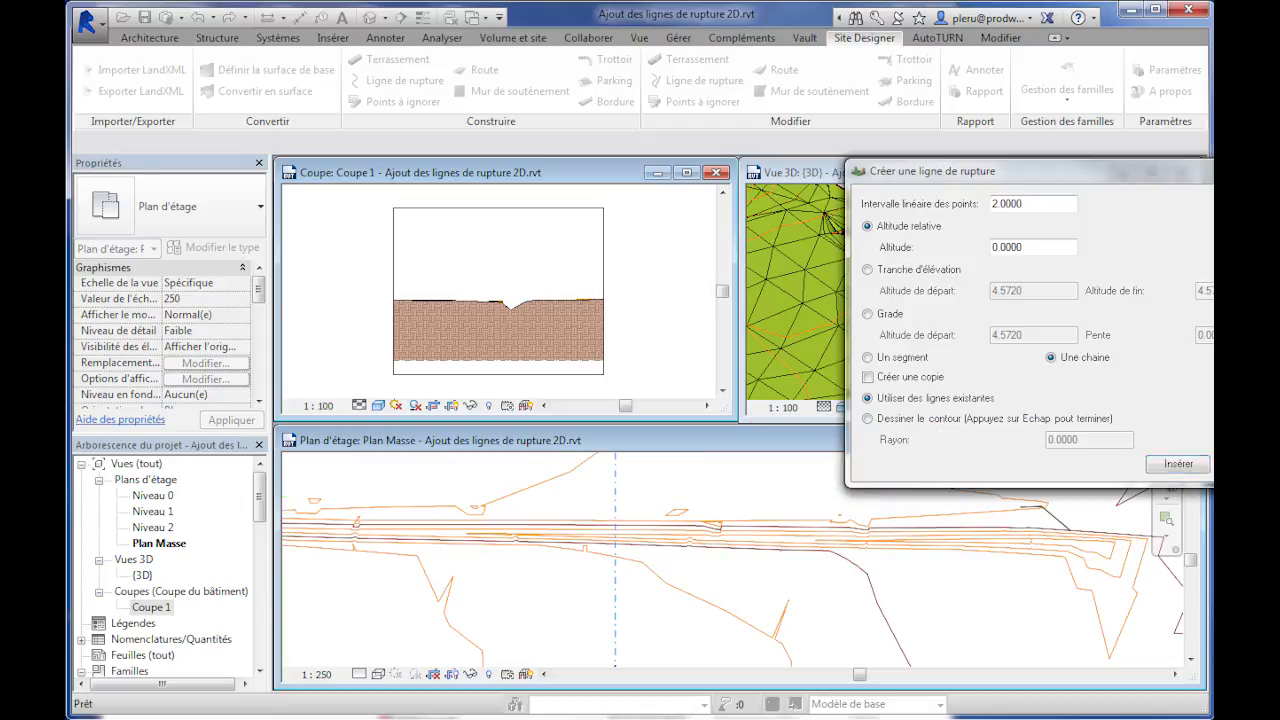
Inspect the surface triangulation along the new breaklines up close in the 3D view.
click(1029, 271)
scroll(995, 314, up, 5)
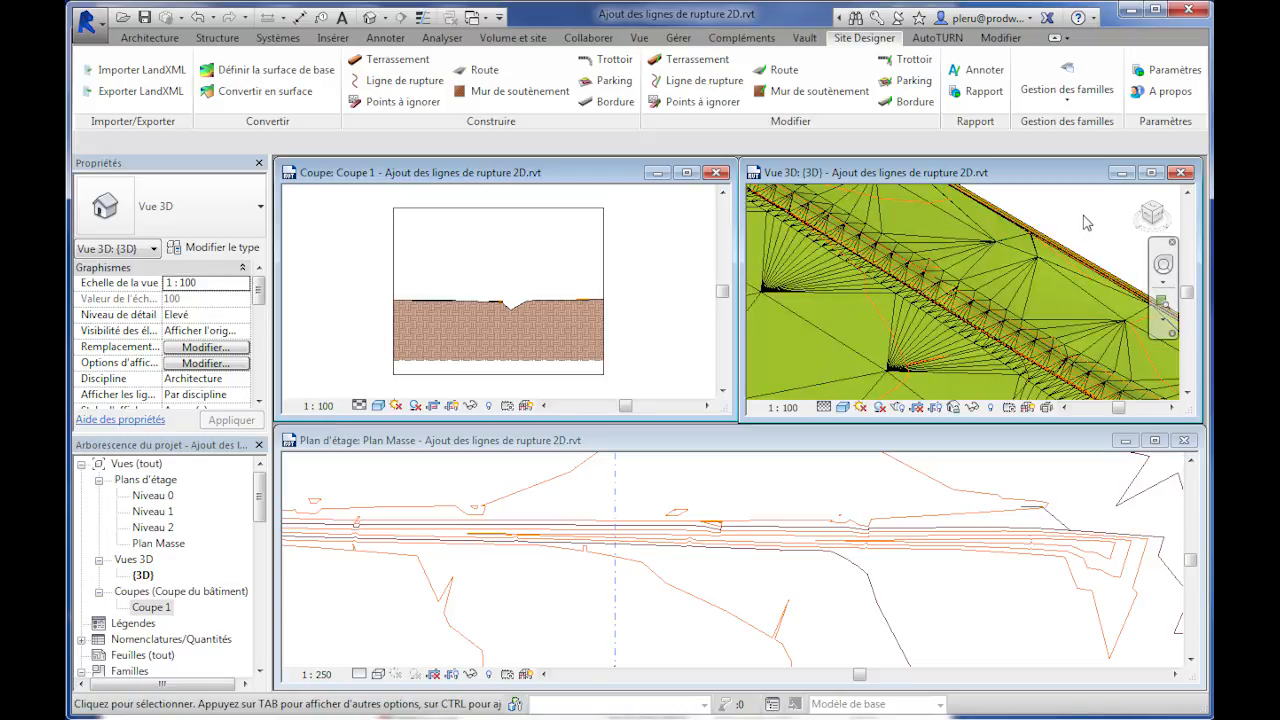
Change the point interval of the uppermost breakline in the site plan to 5 and apply the modification.
click(912, 592)
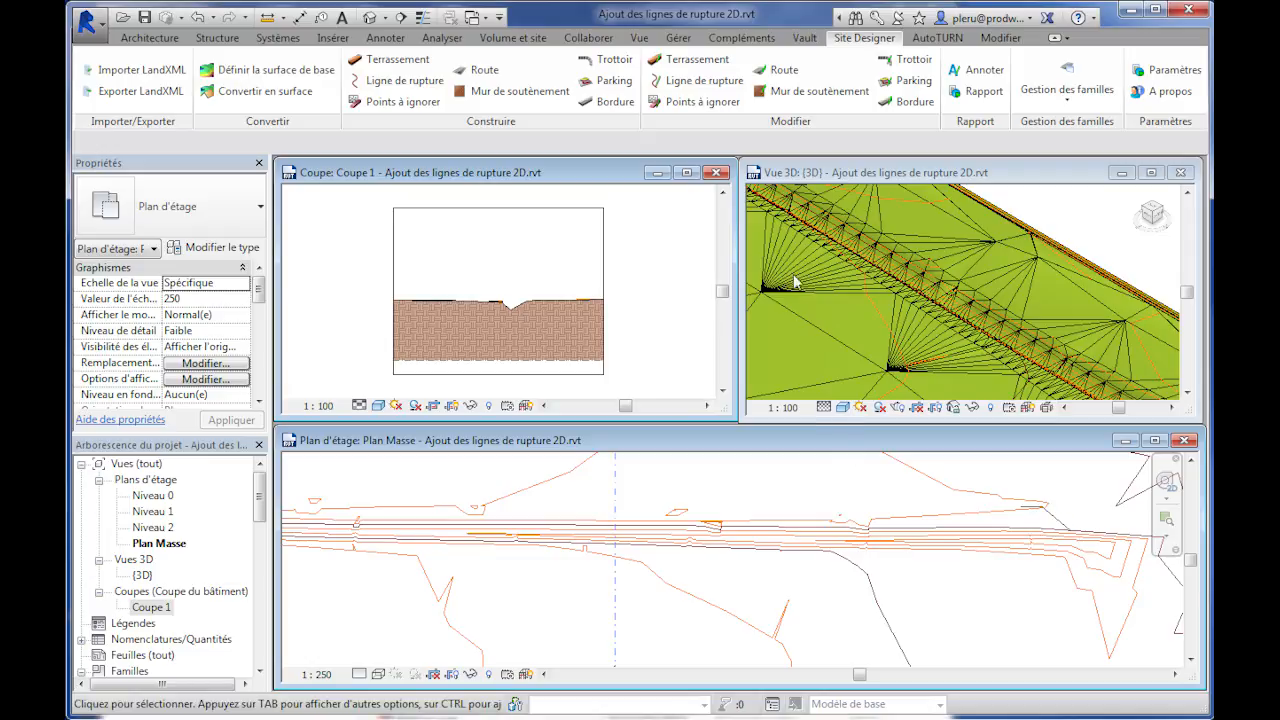
click(712, 88)
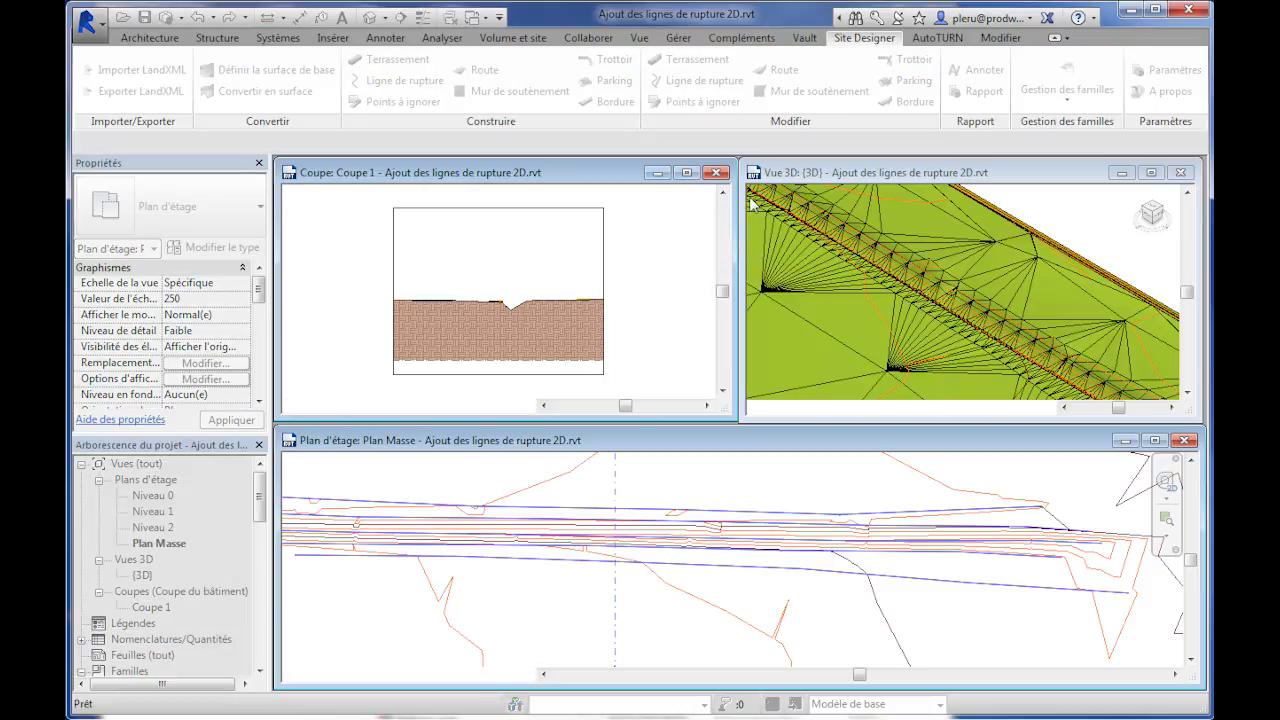
click(637, 512)
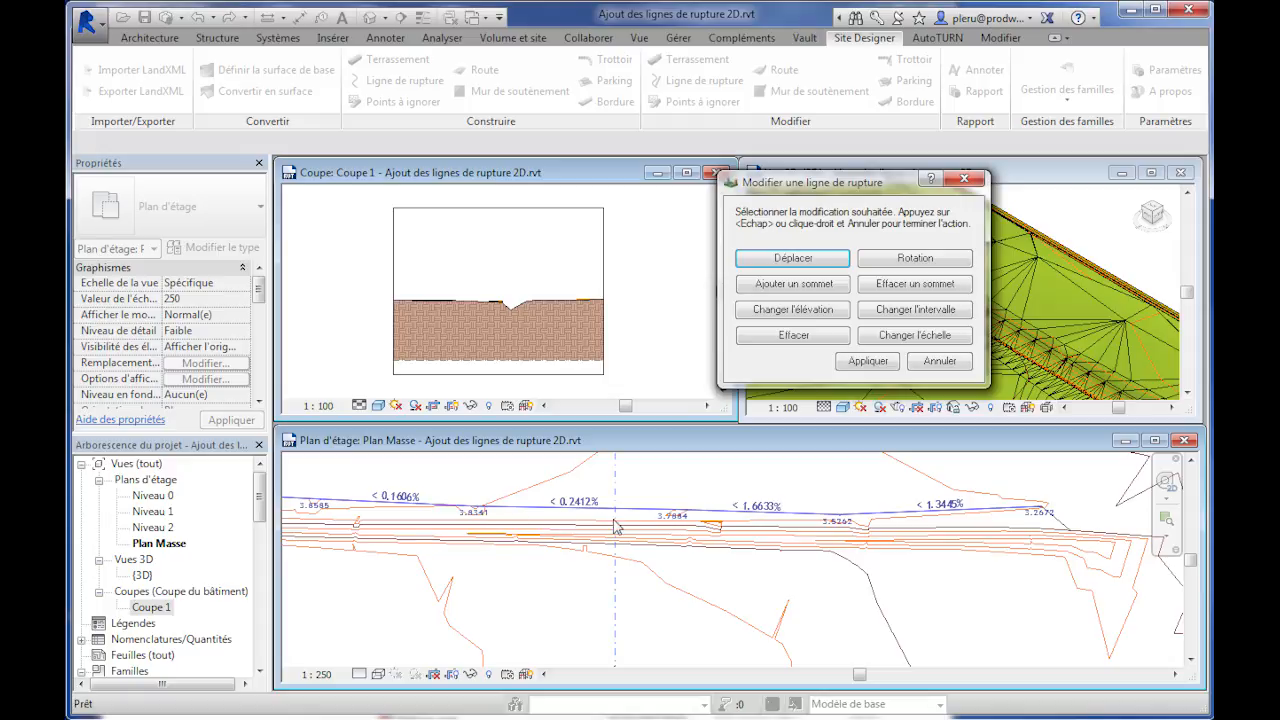
click(946, 322)
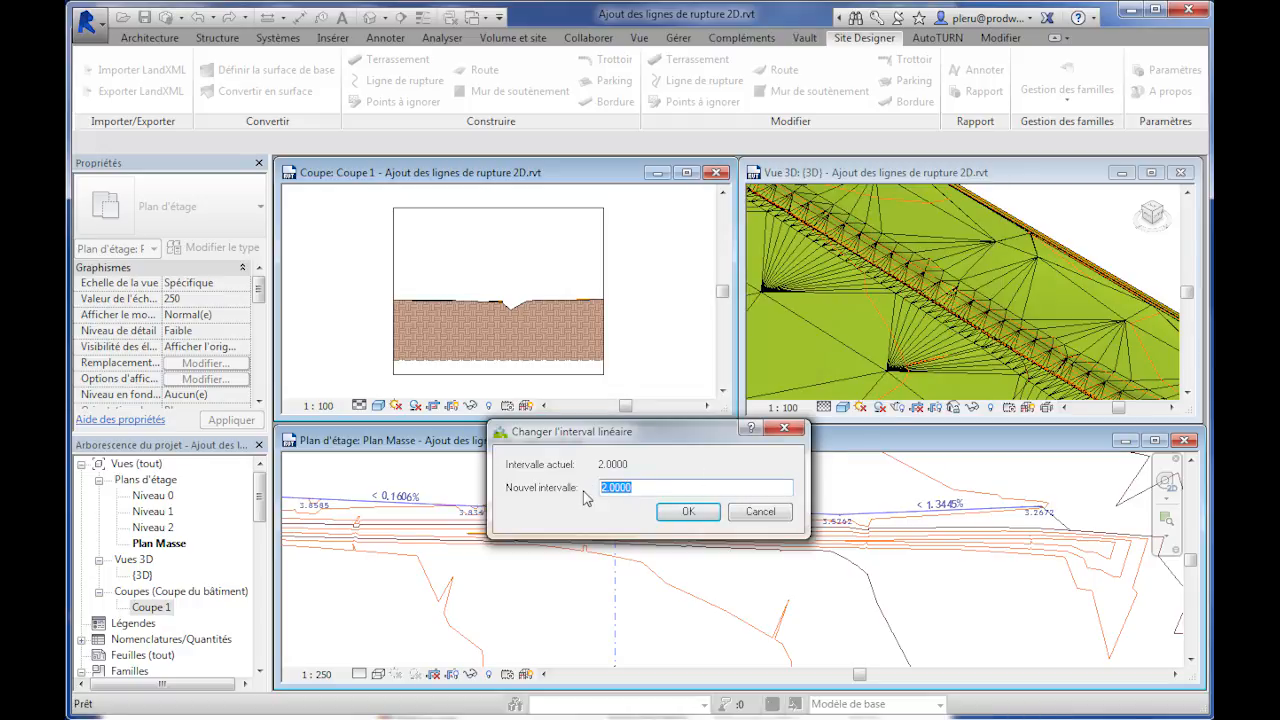
text(5)
click(689, 514)
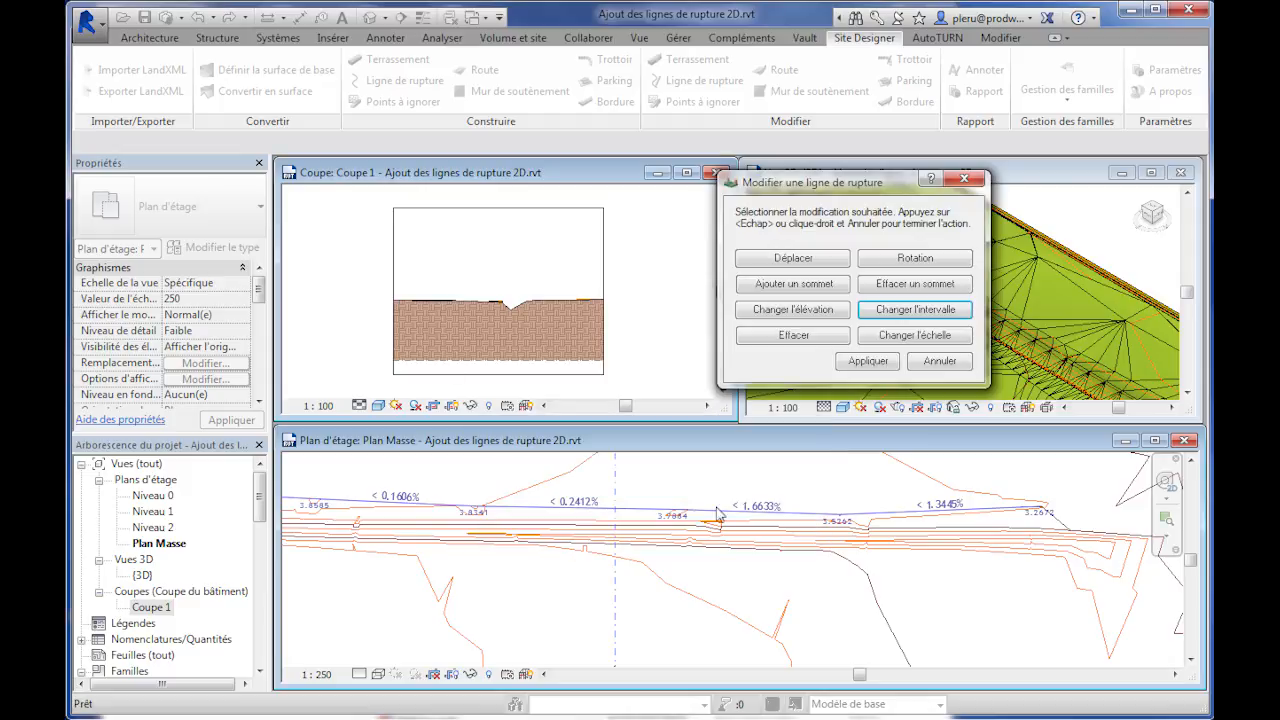
click(885, 362)
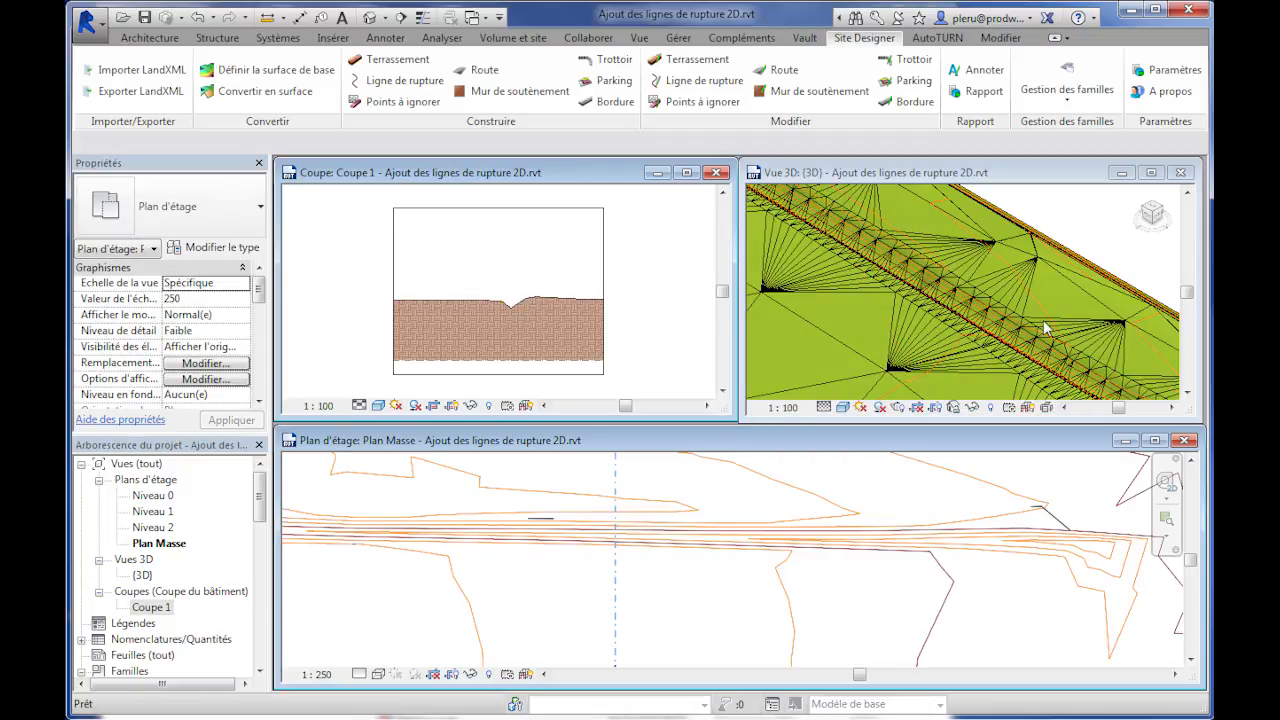
scroll(884, 512, down, 2)
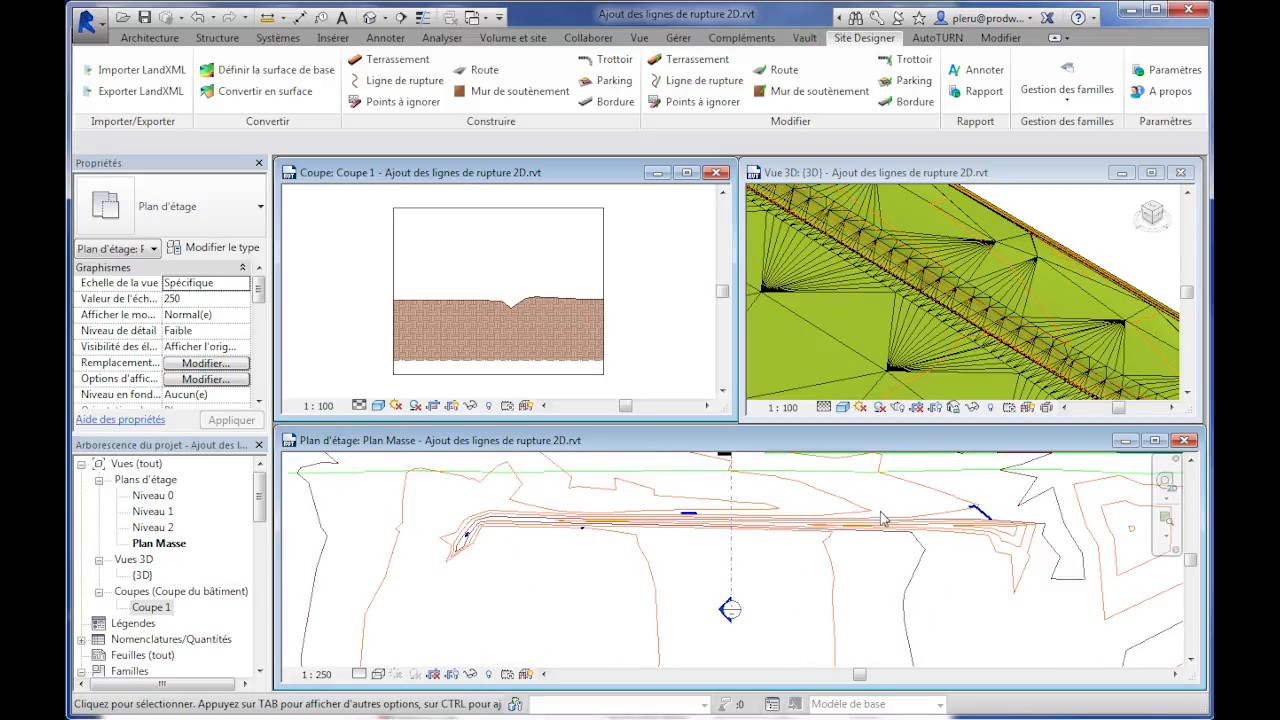
middle_drag(780, 637, 879, 622)
middle_drag(609, 626, 940, 580)
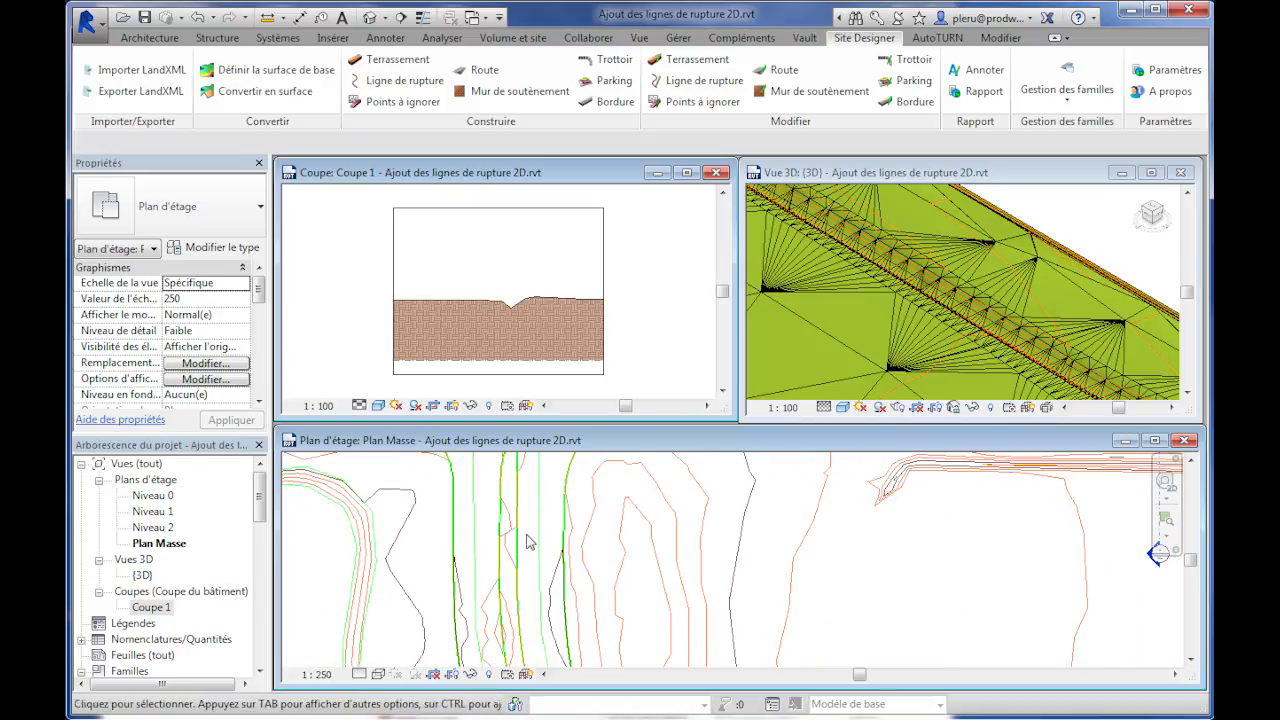
middle_drag(1002, 553, 903, 628)
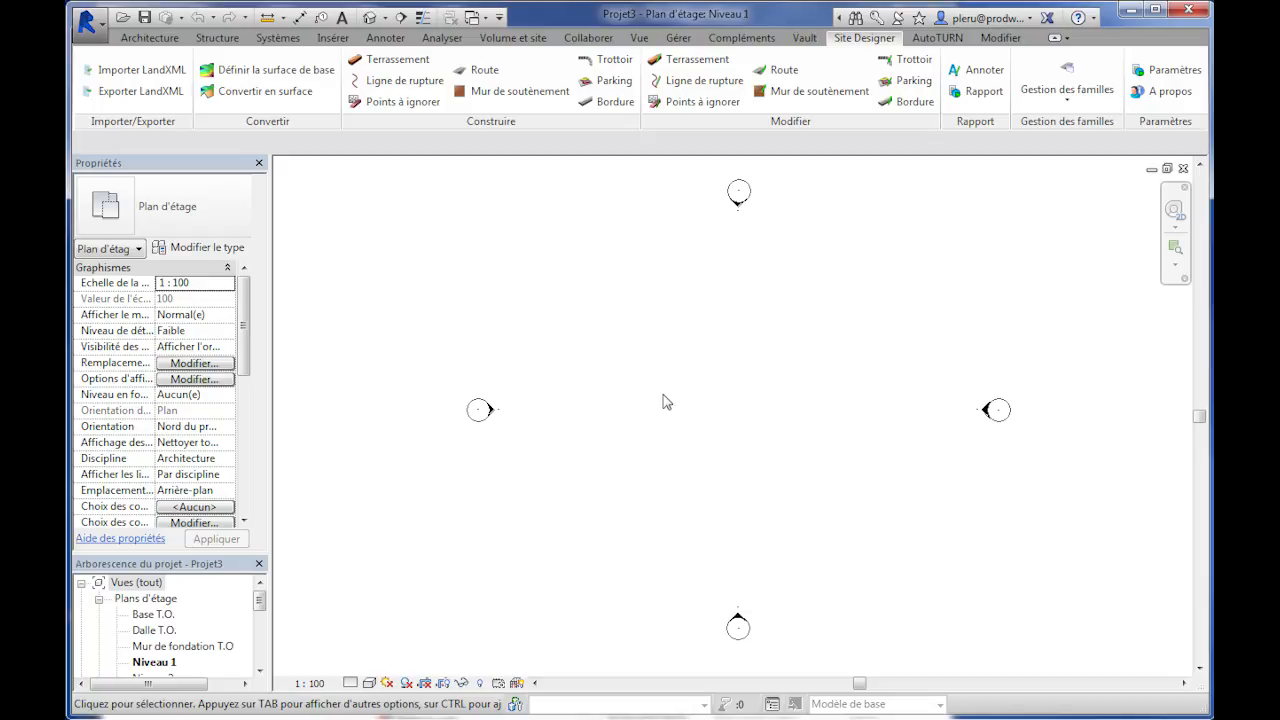
Create a new project from the template Site Designer FRA v1.rte.
click(513, 38)
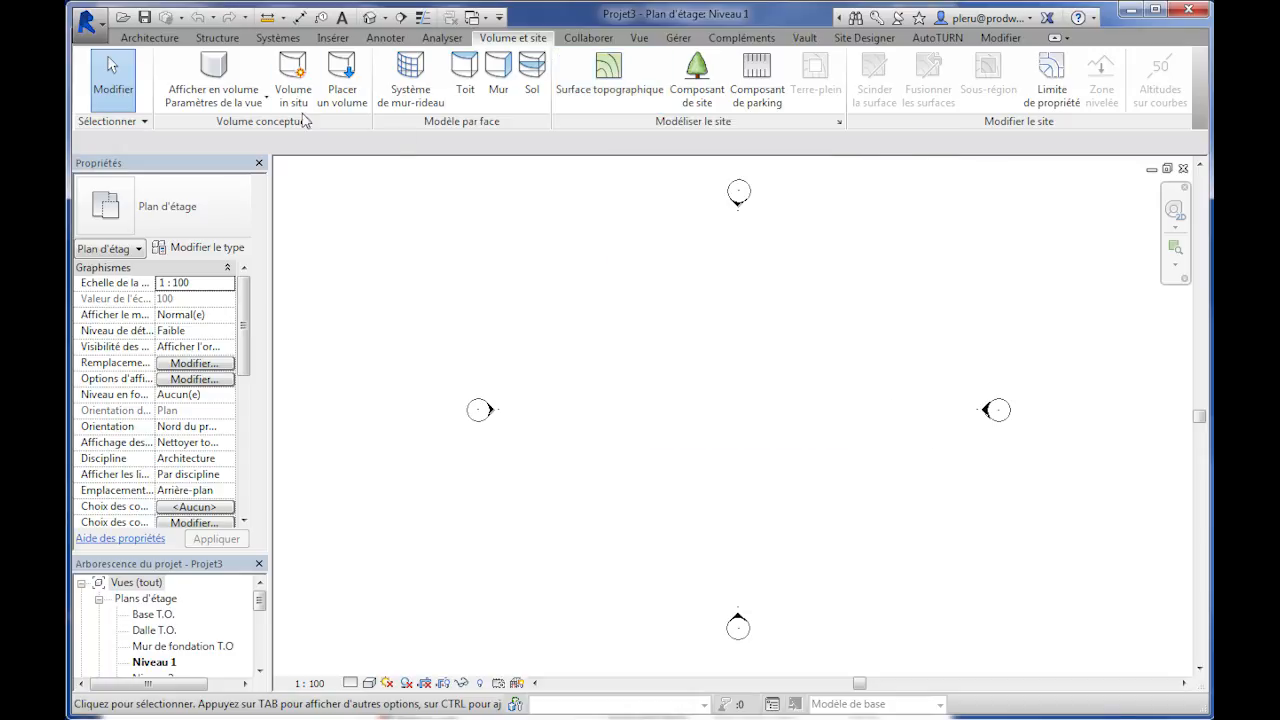
click(105, 34)
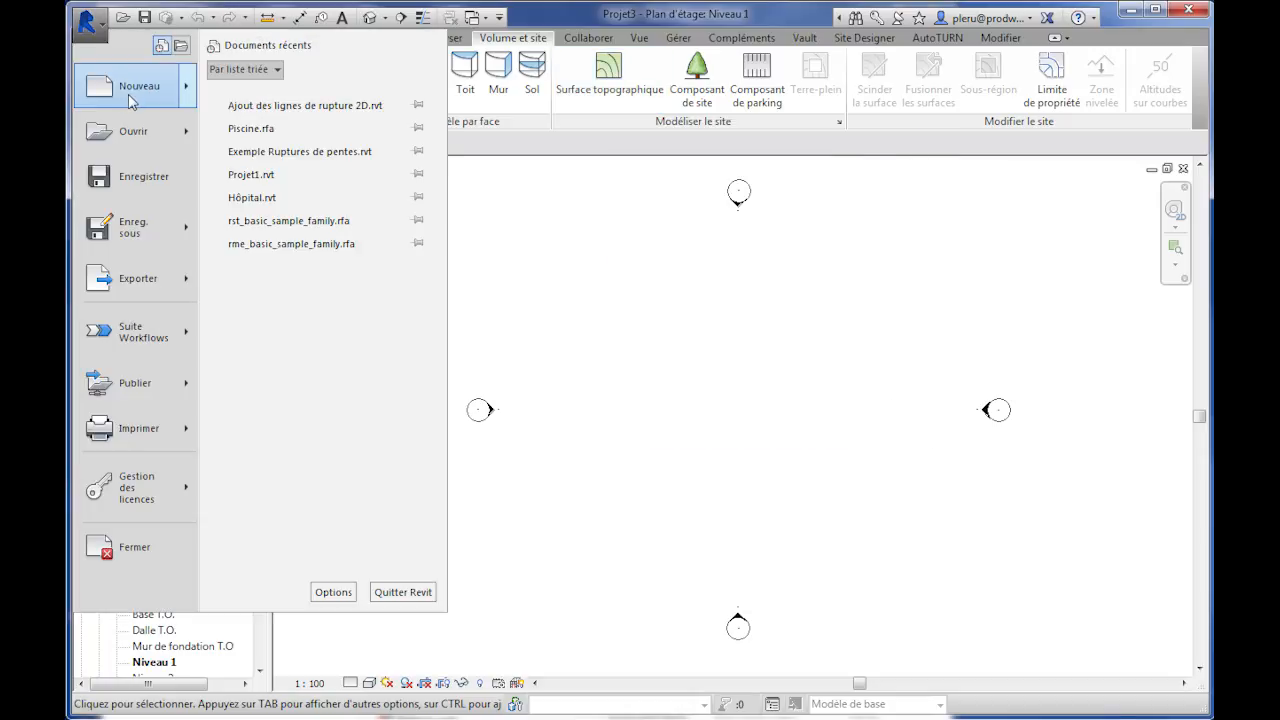
mouse_move(132, 96)
click(290, 103)
click(632, 127)
click(470, 215)
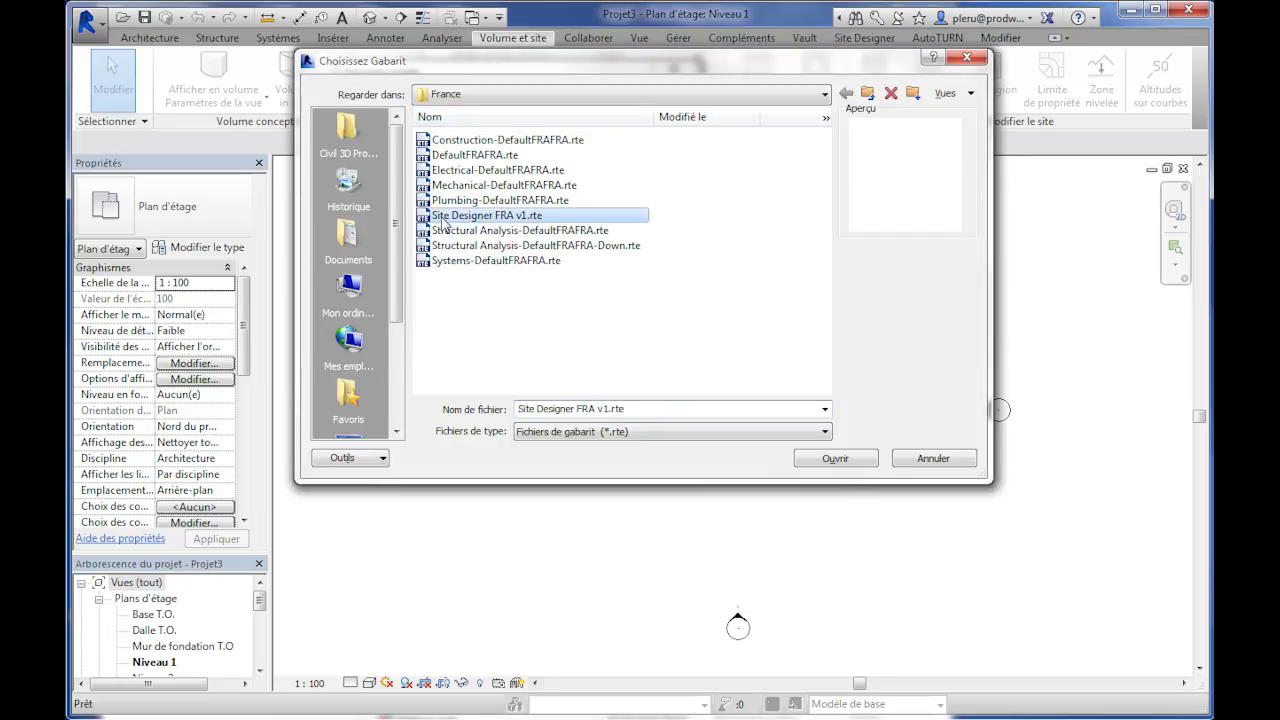
click(834, 460)
click(474, 229)
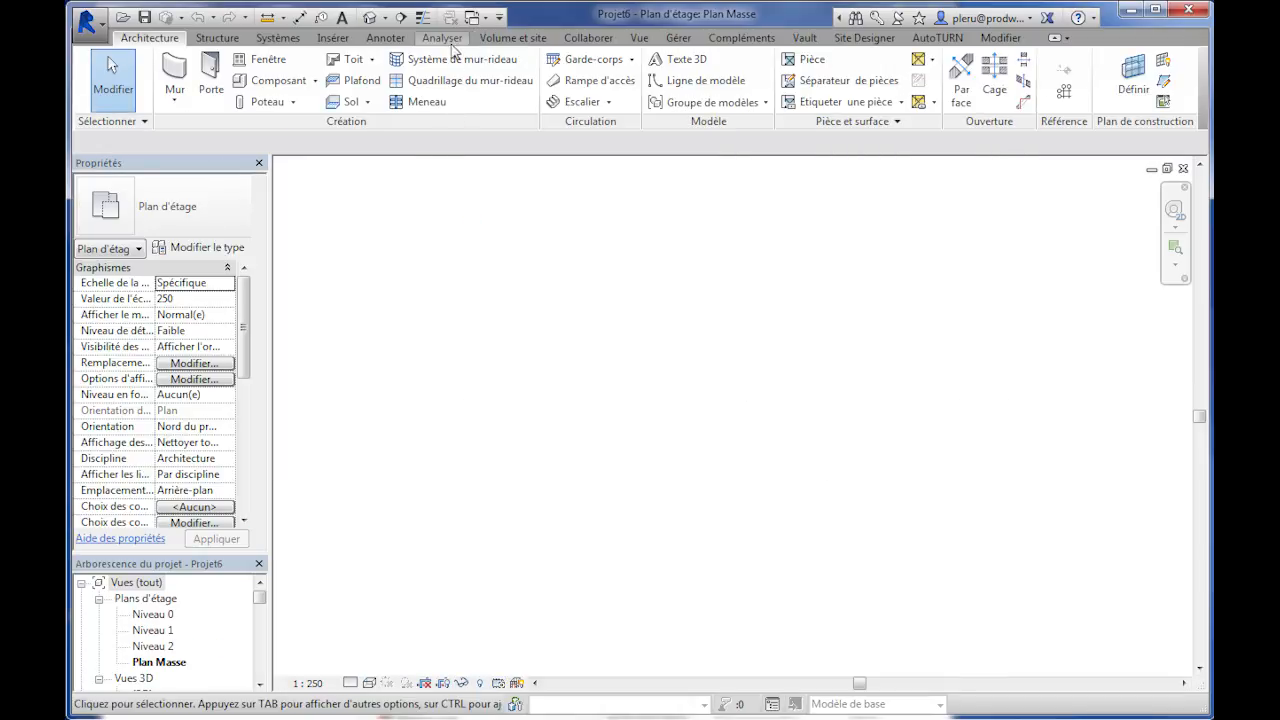
Start a topographic surface from an imported points file, listing the comma-delimited text files on the Desktop.
click(491, 38)
click(609, 80)
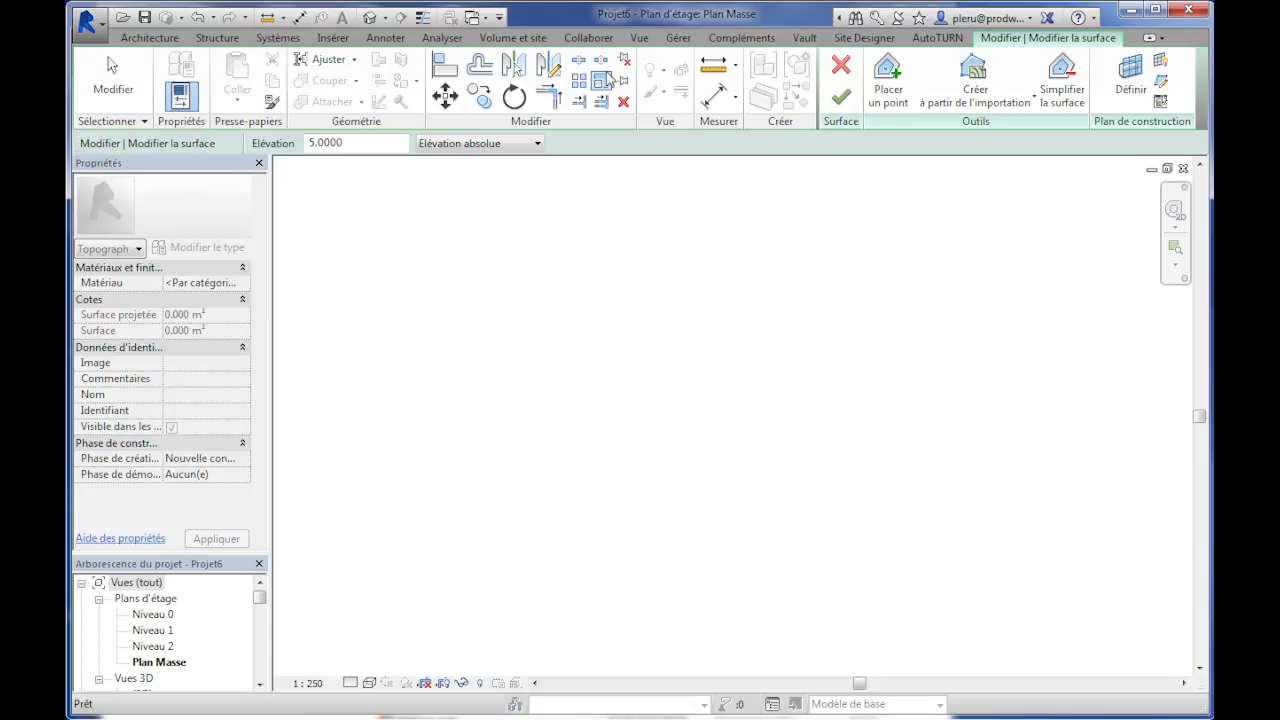
click(995, 103)
click(990, 167)
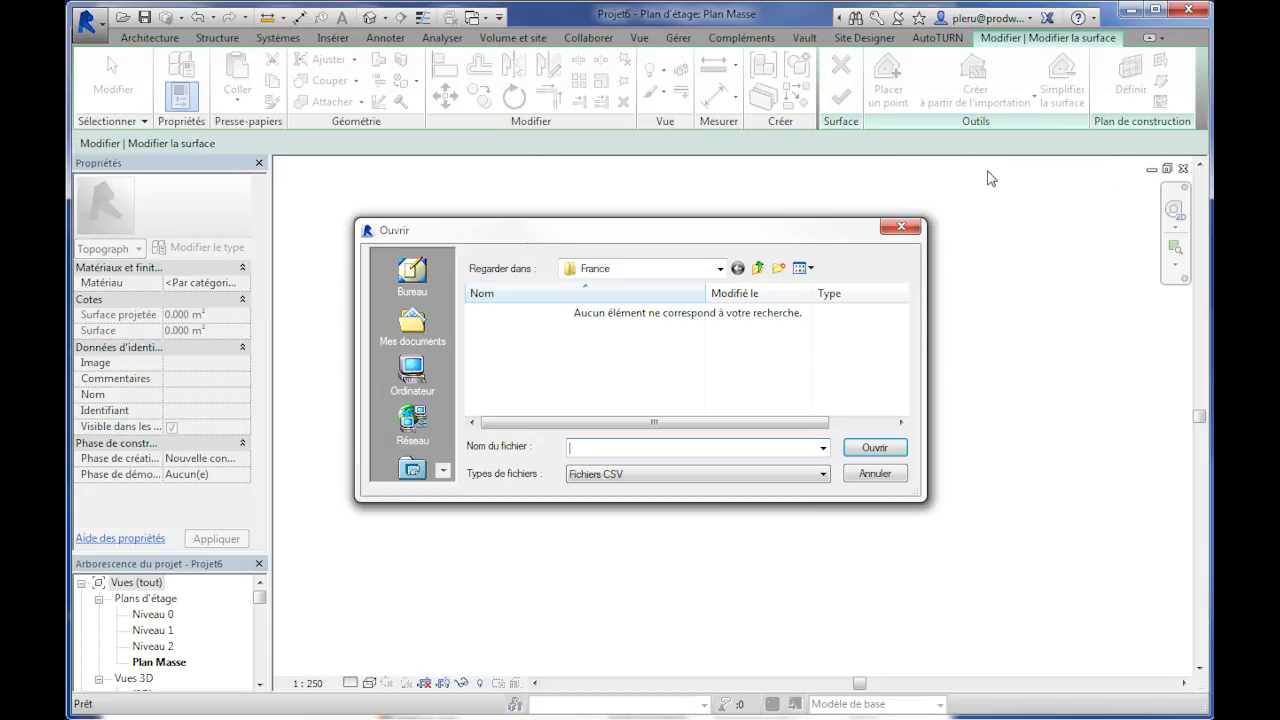
click(424, 290)
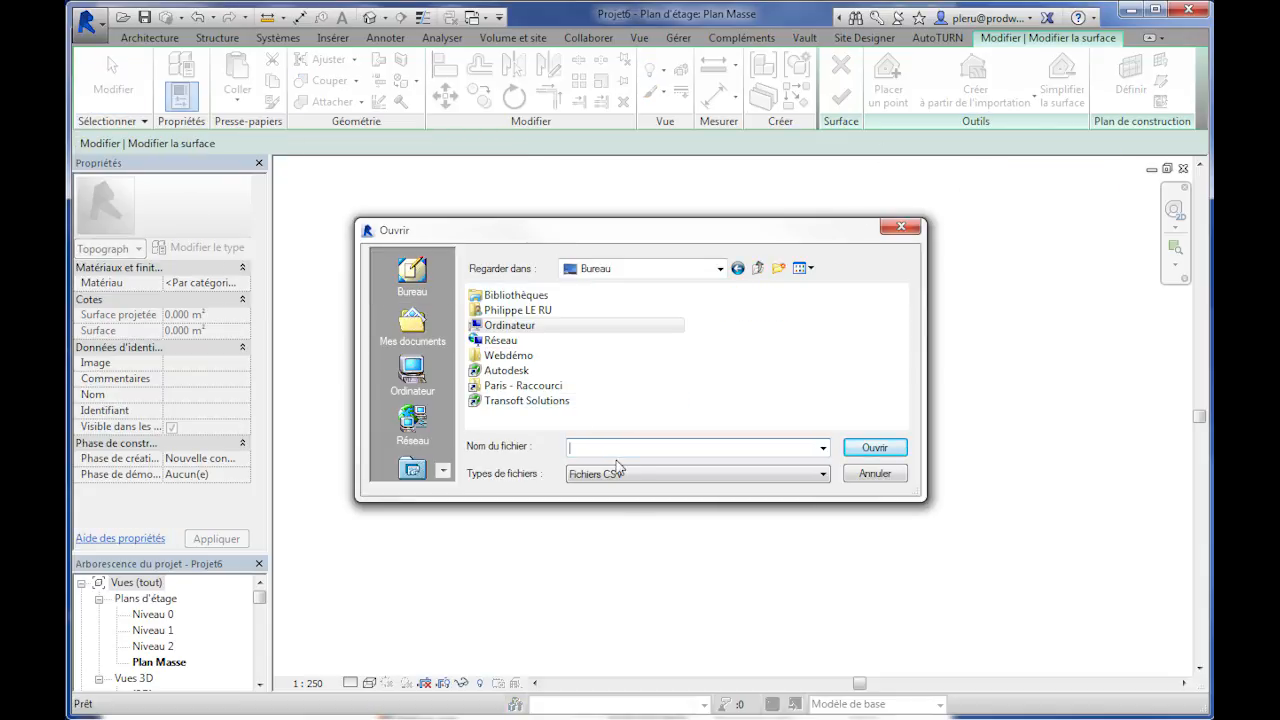
click(620, 474)
click(626, 503)
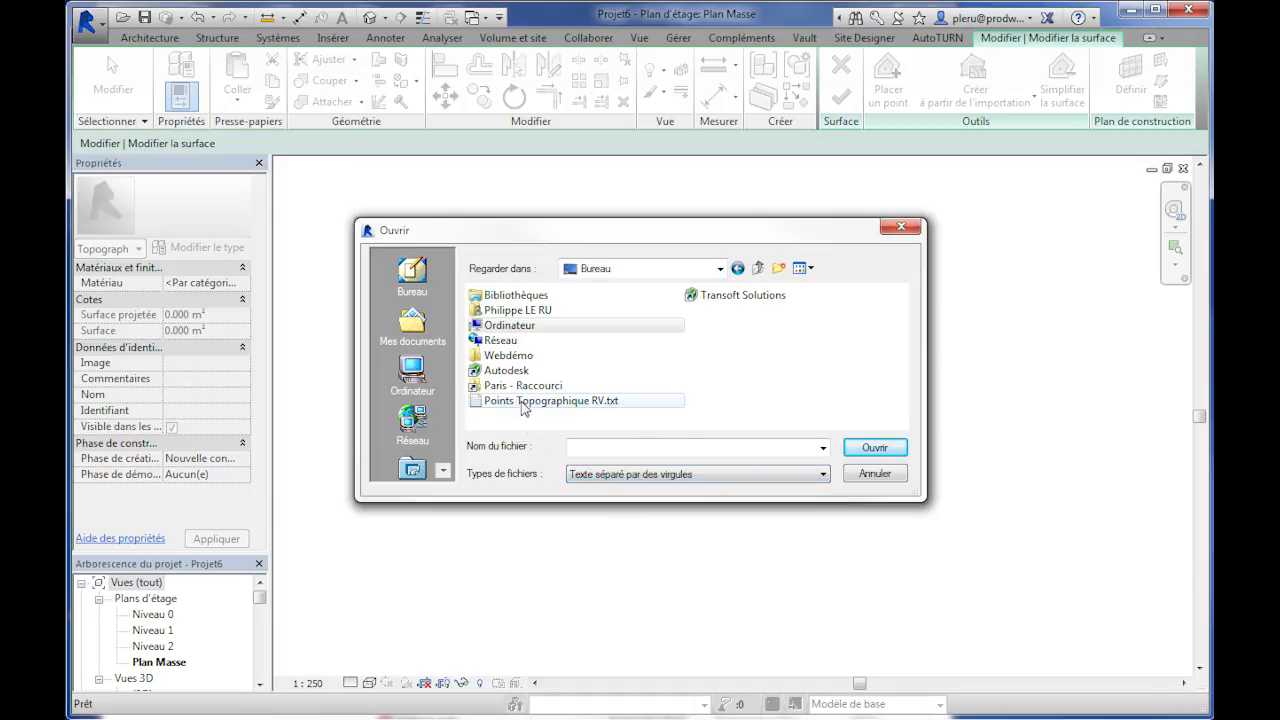
Examine the point coordinates in Points Topographique RV.txt in Notepad, then close the file.
right_click(522, 400)
click(567, 437)
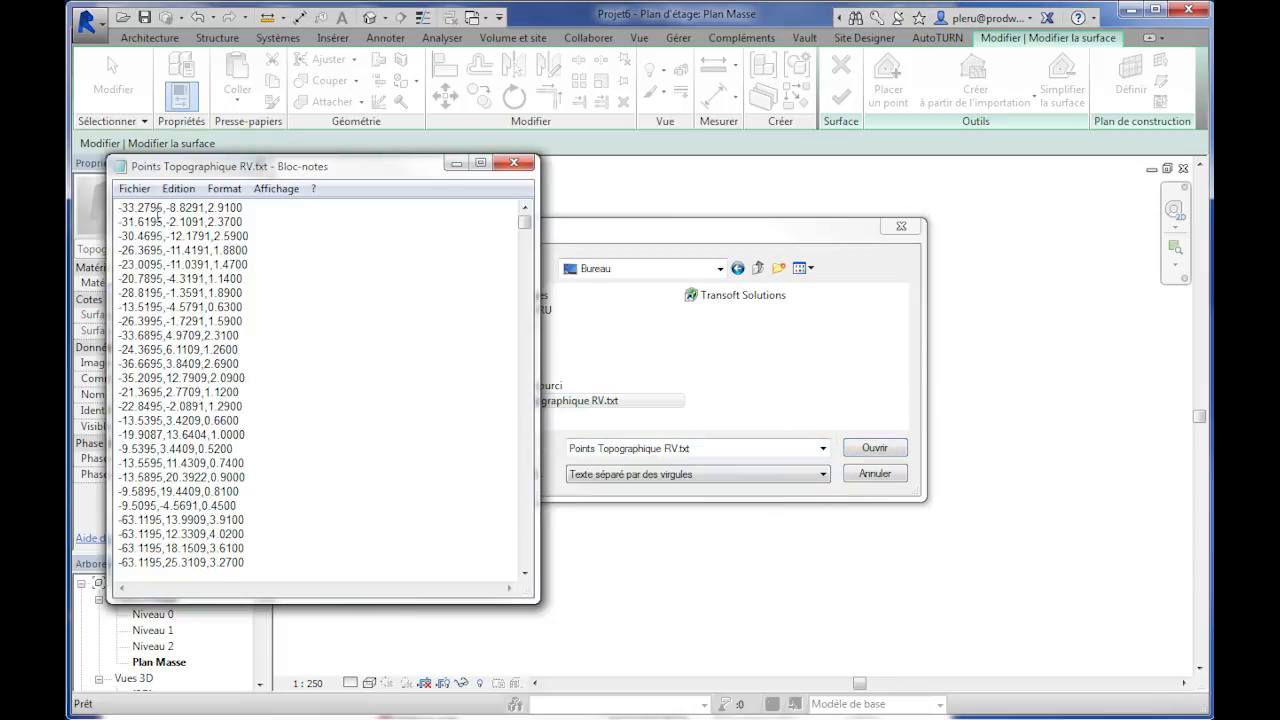
click(513, 162)
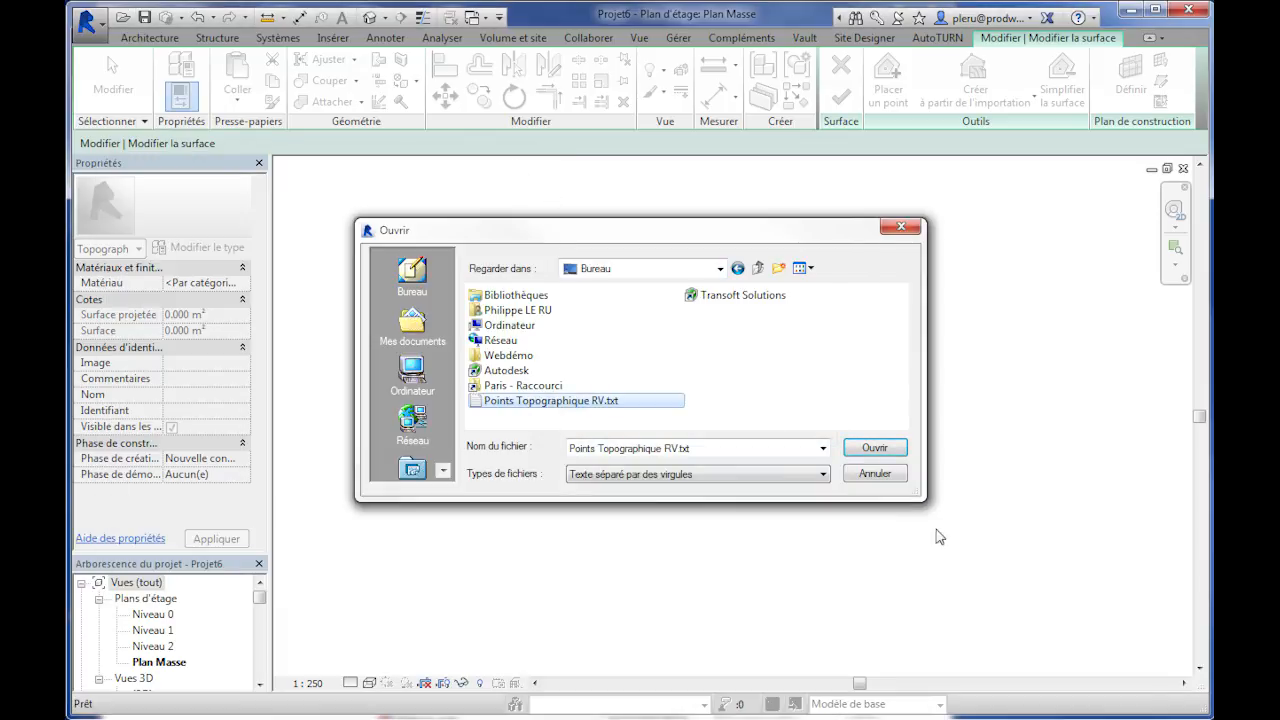
Import Points Topographique RV.txt into the topographic surface and finish the surface.
click(876, 448)
click(600, 397)
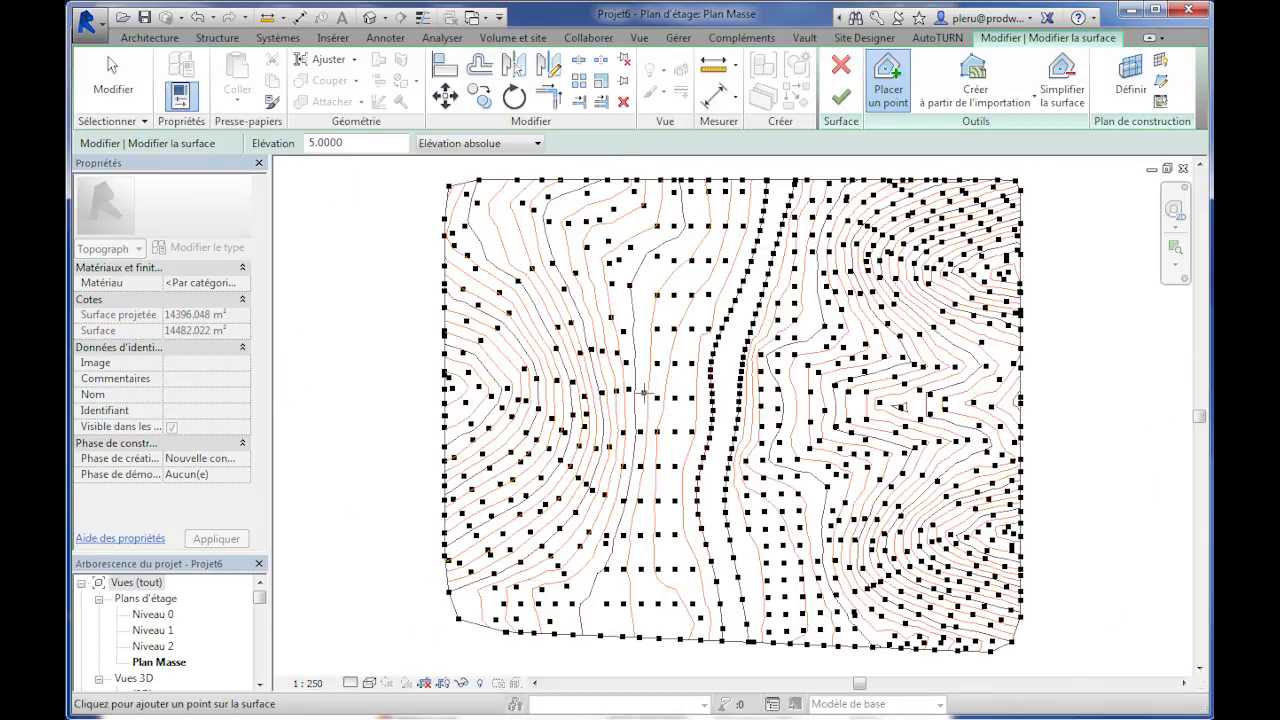
click(841, 97)
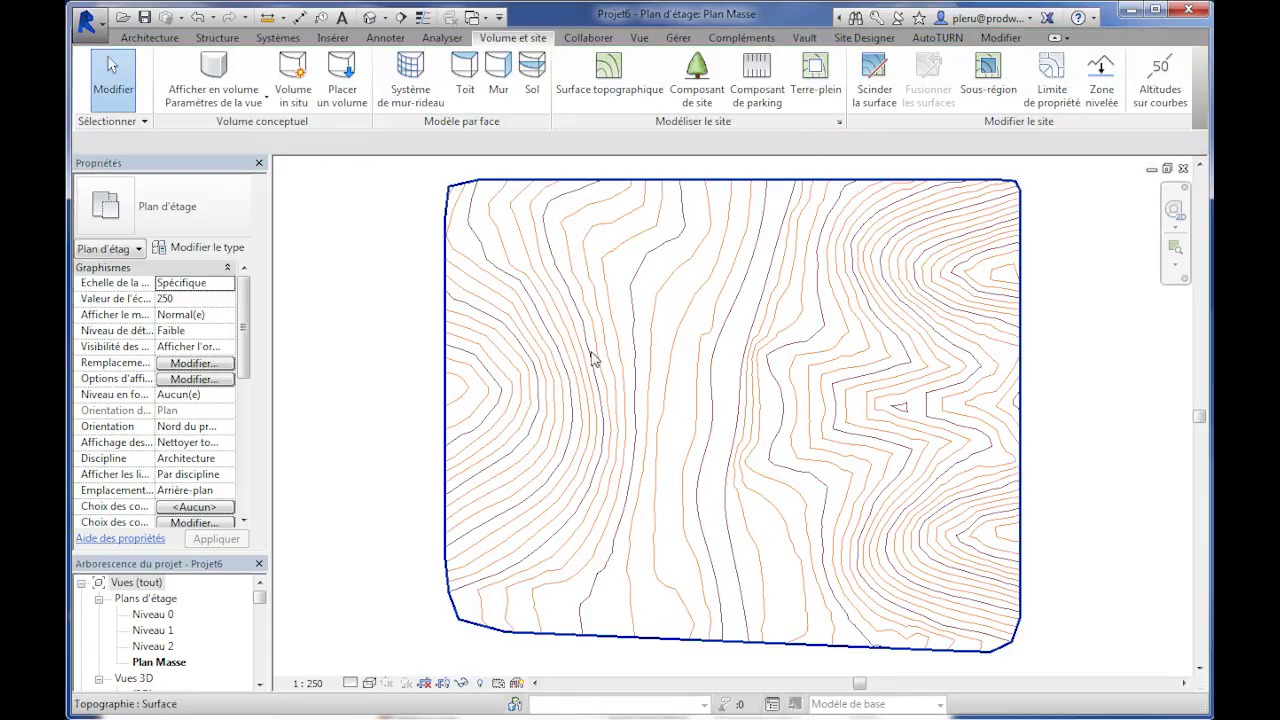
Name the new topography Surface Existante and set its creation phase to Existante.
click(592, 357)
click(182, 395)
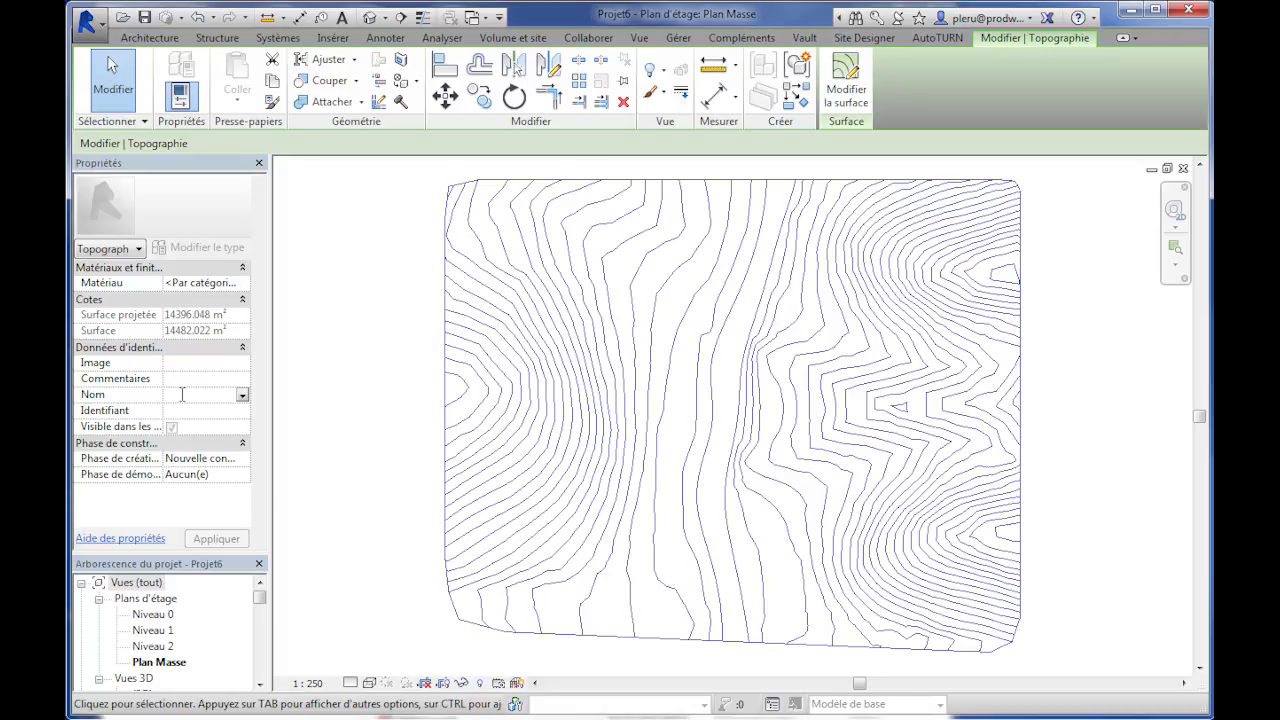
text(Surface)
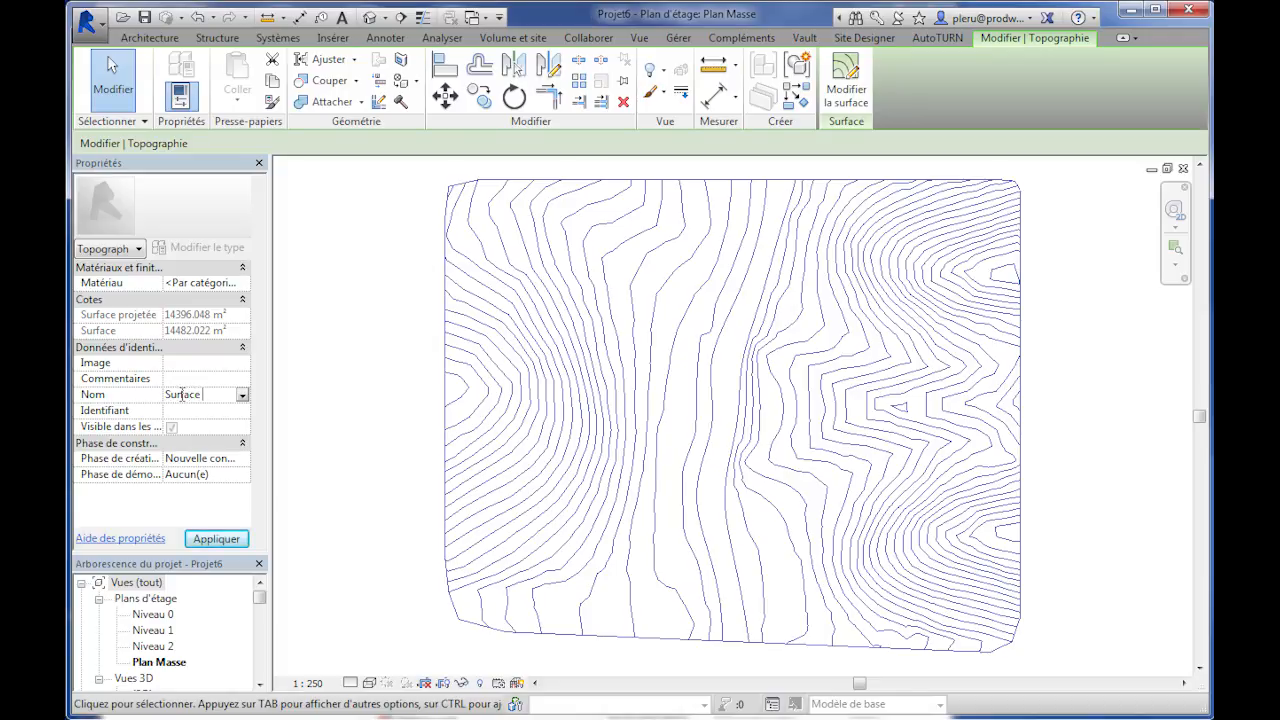
text( Existante)
key(Return)
click(245, 460)
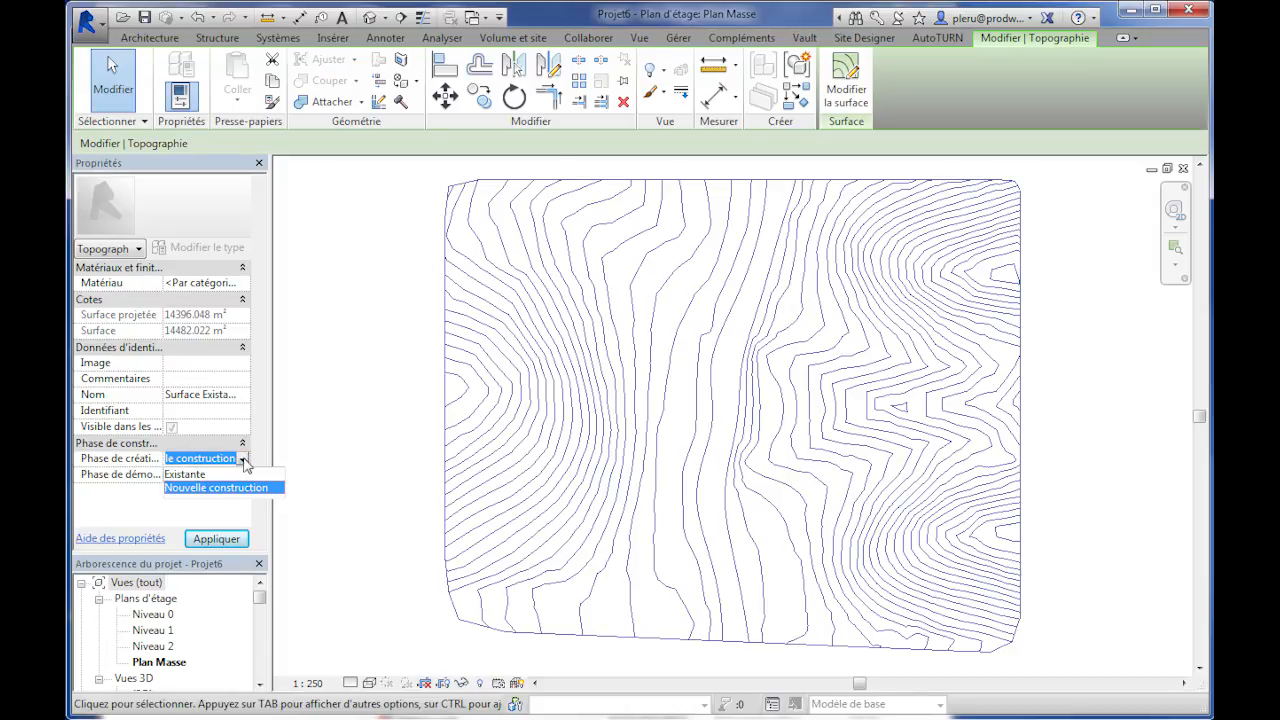
click(195, 472)
click(360, 479)
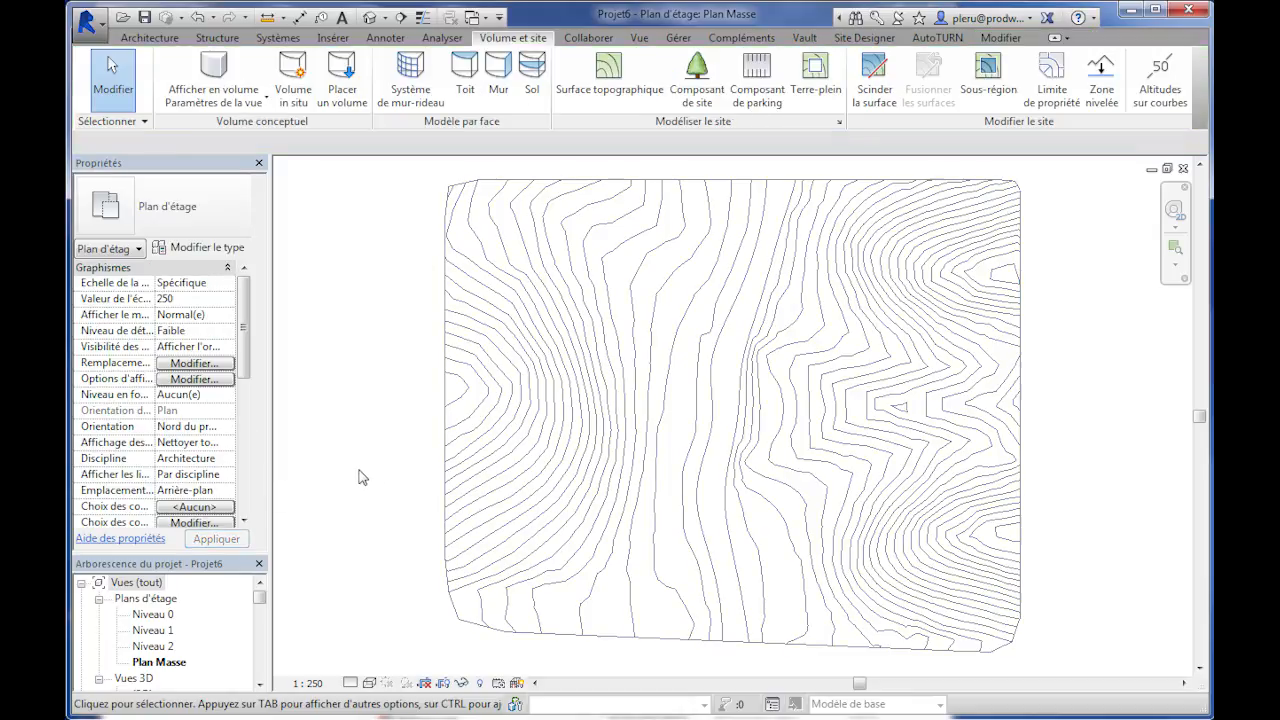
Label the contours along a diagonal line from the western hill's centre down to the southern edge of the surface.
click(1160, 78)
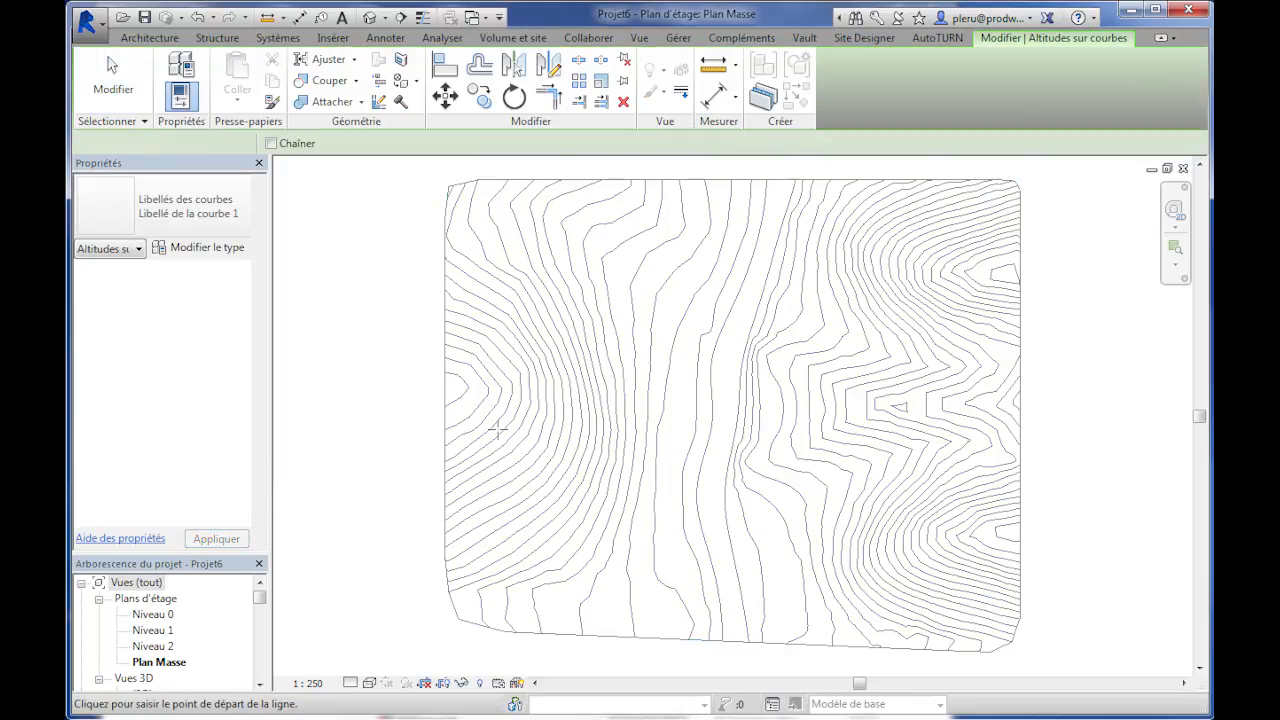
click(451, 388)
click(736, 620)
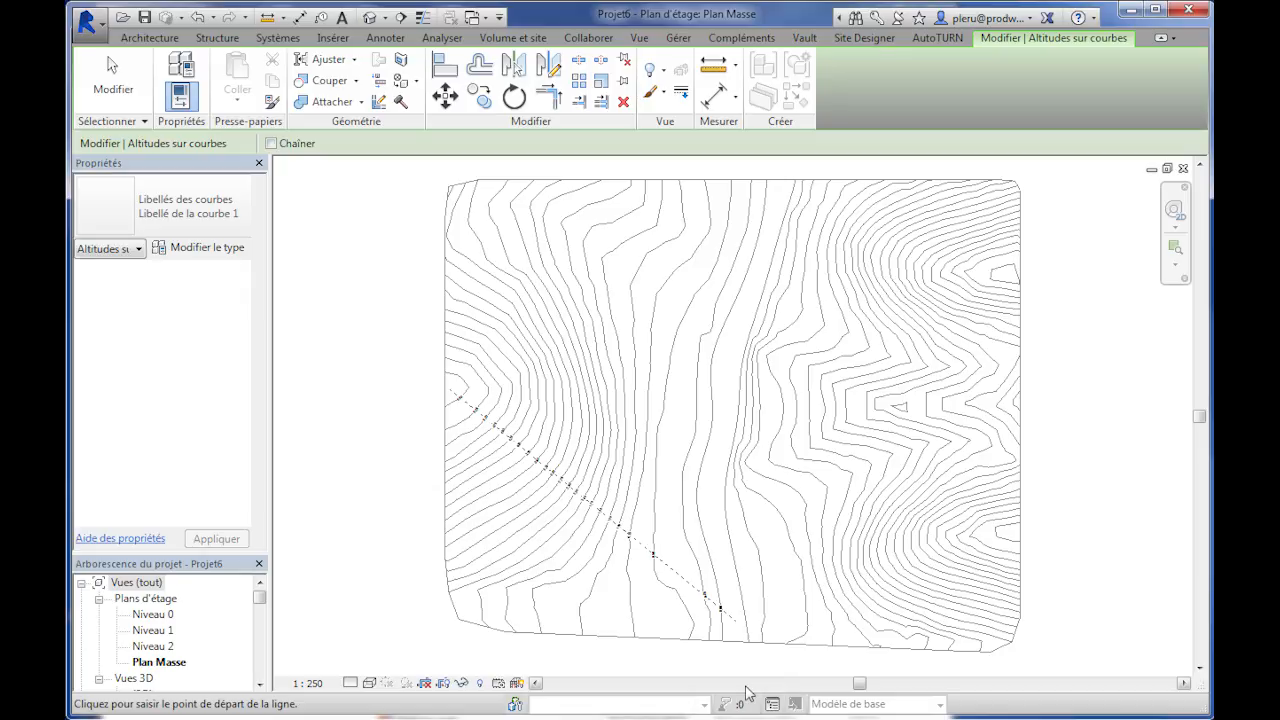
Set the site plan's scale to 1:500 and check the contour labels up close.
click(308, 684)
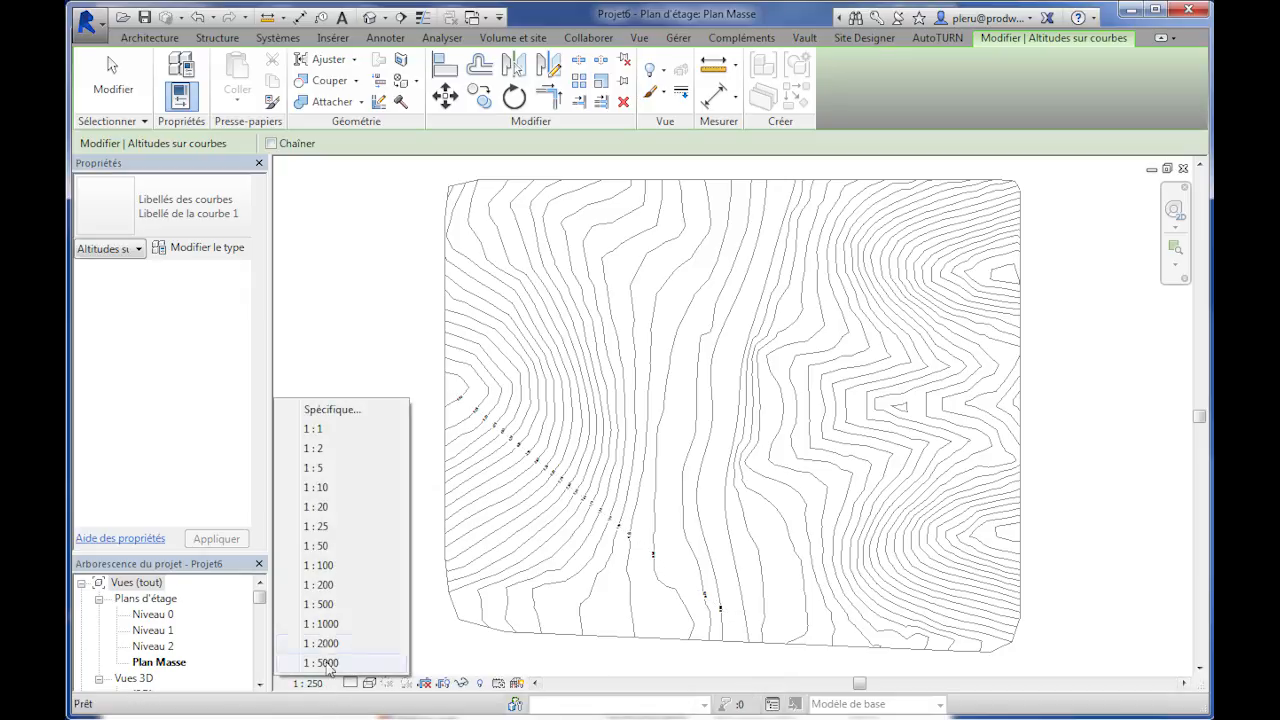
click(320, 605)
scroll(520, 526, up, 3)
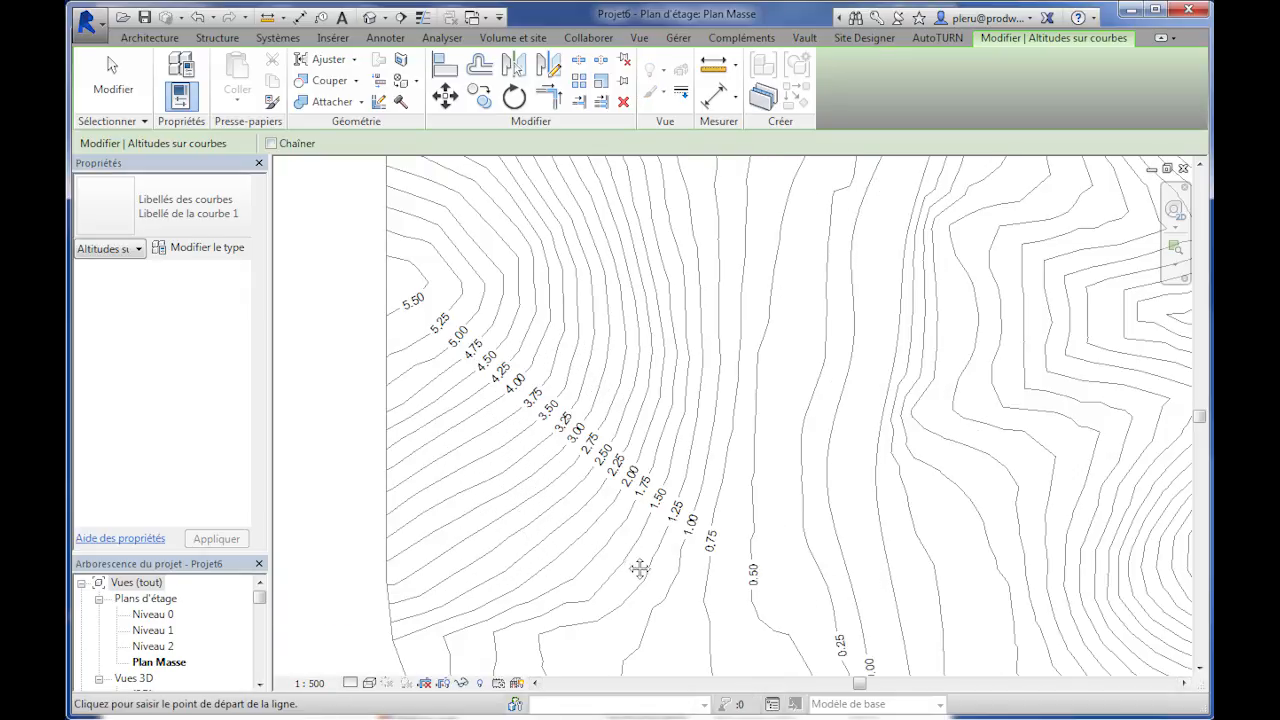
middle_drag(545, 537, 641, 495)
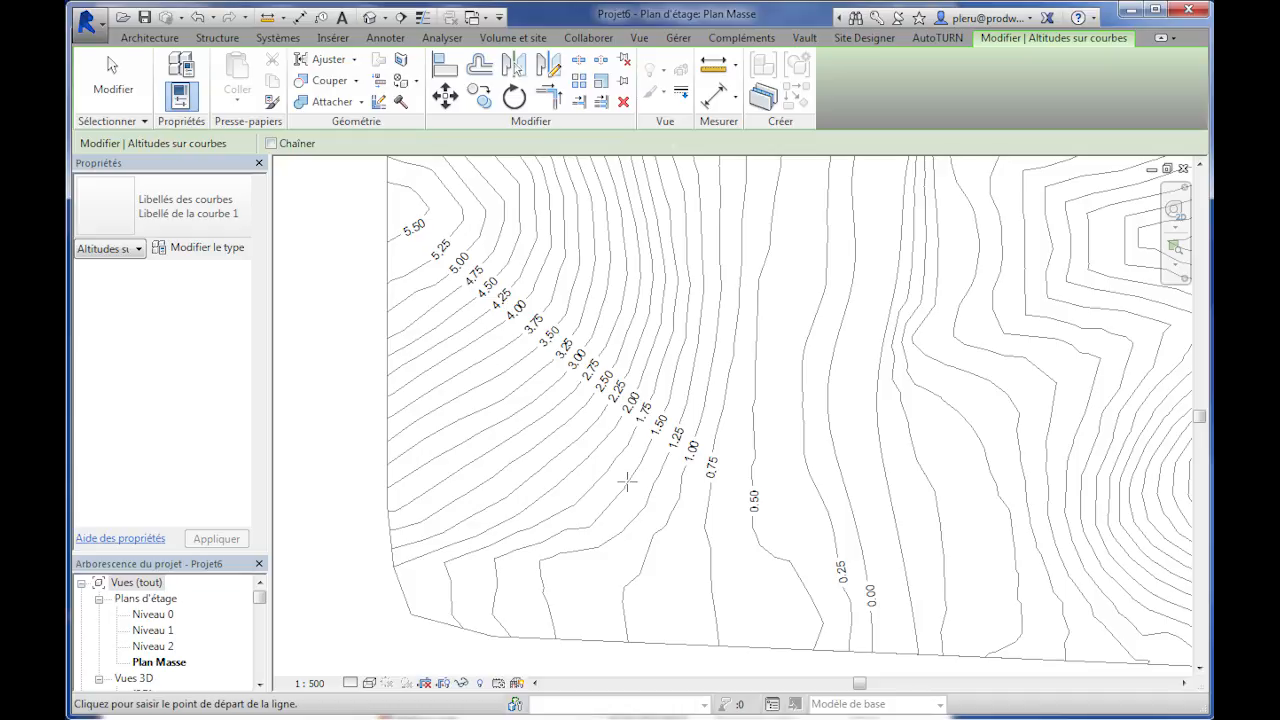
scroll(627, 483, down, 4)
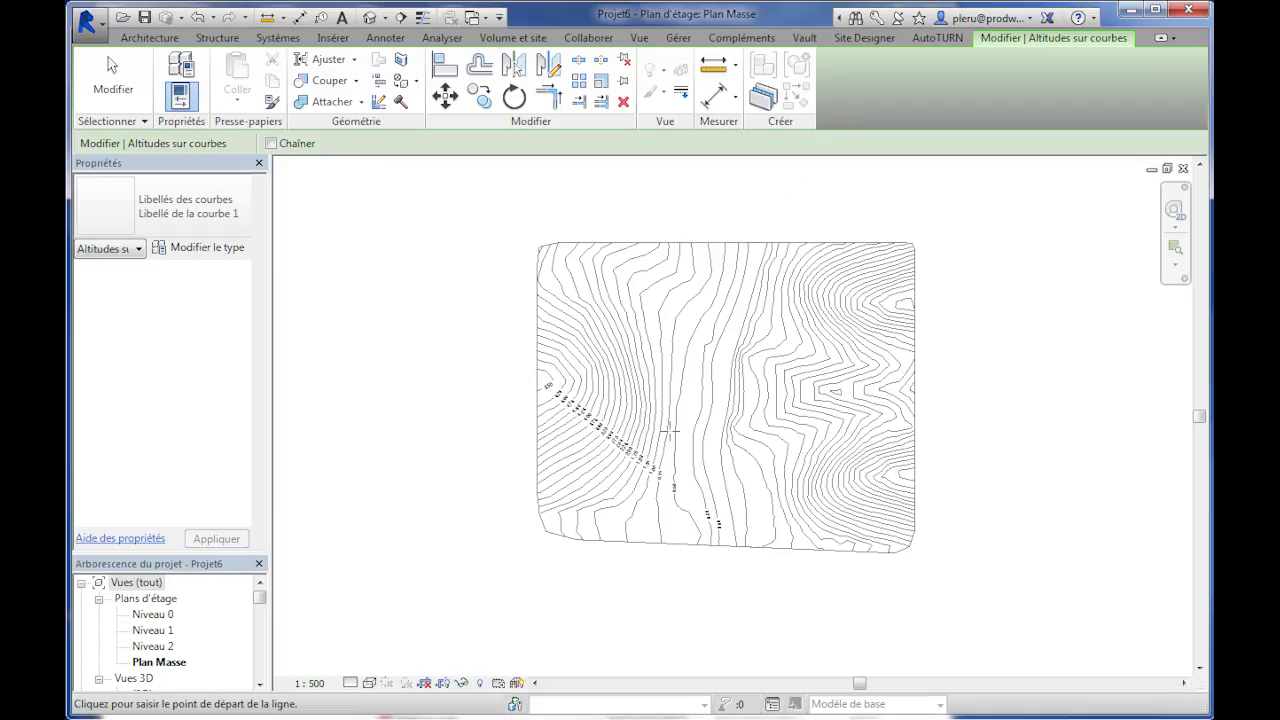
scroll(670, 430, up, 3)
middle_drag(663, 431, 642, 460)
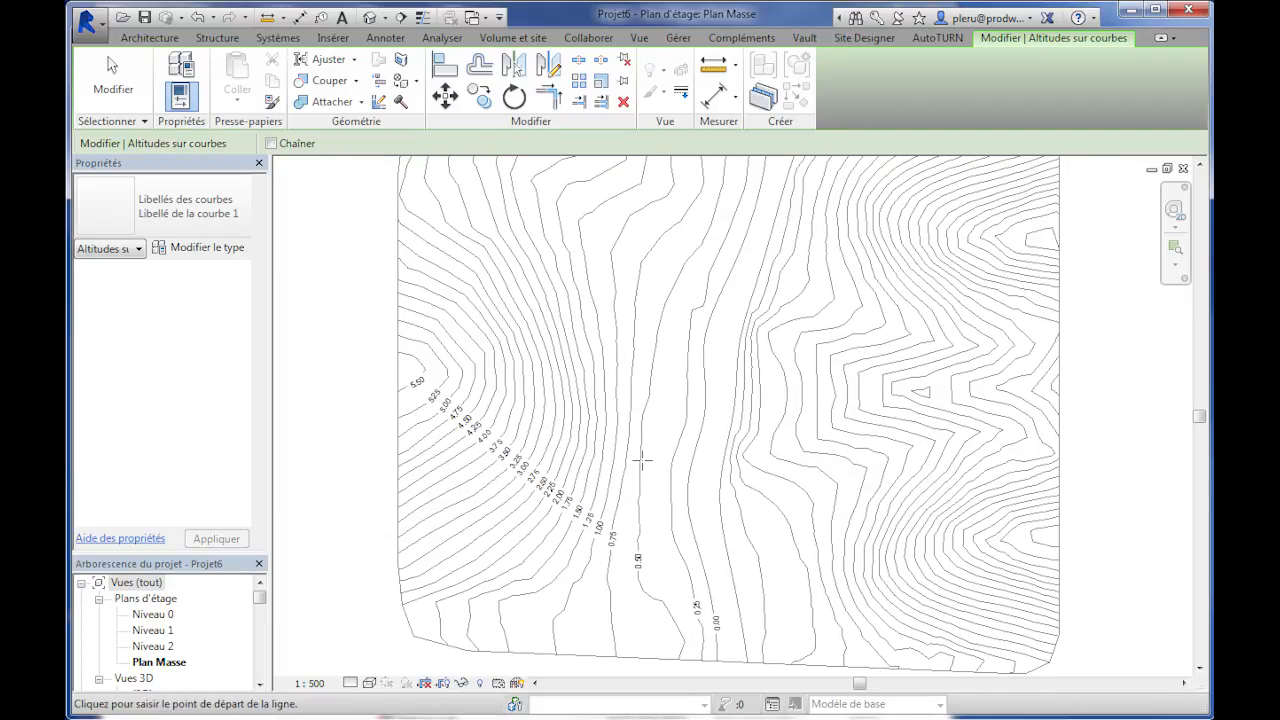
Leave contour labelling and set the site plan's phase filter to Composants démolis + nouveaux.
click(874, 40)
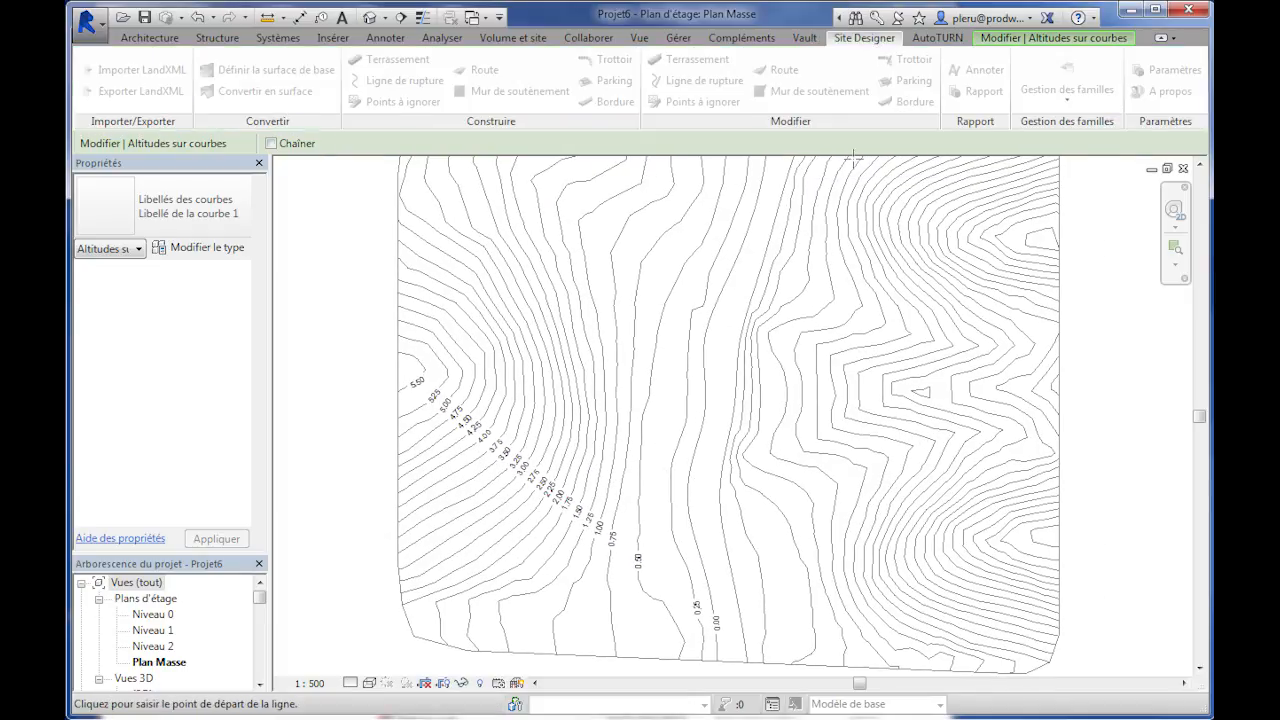
key(Escape)
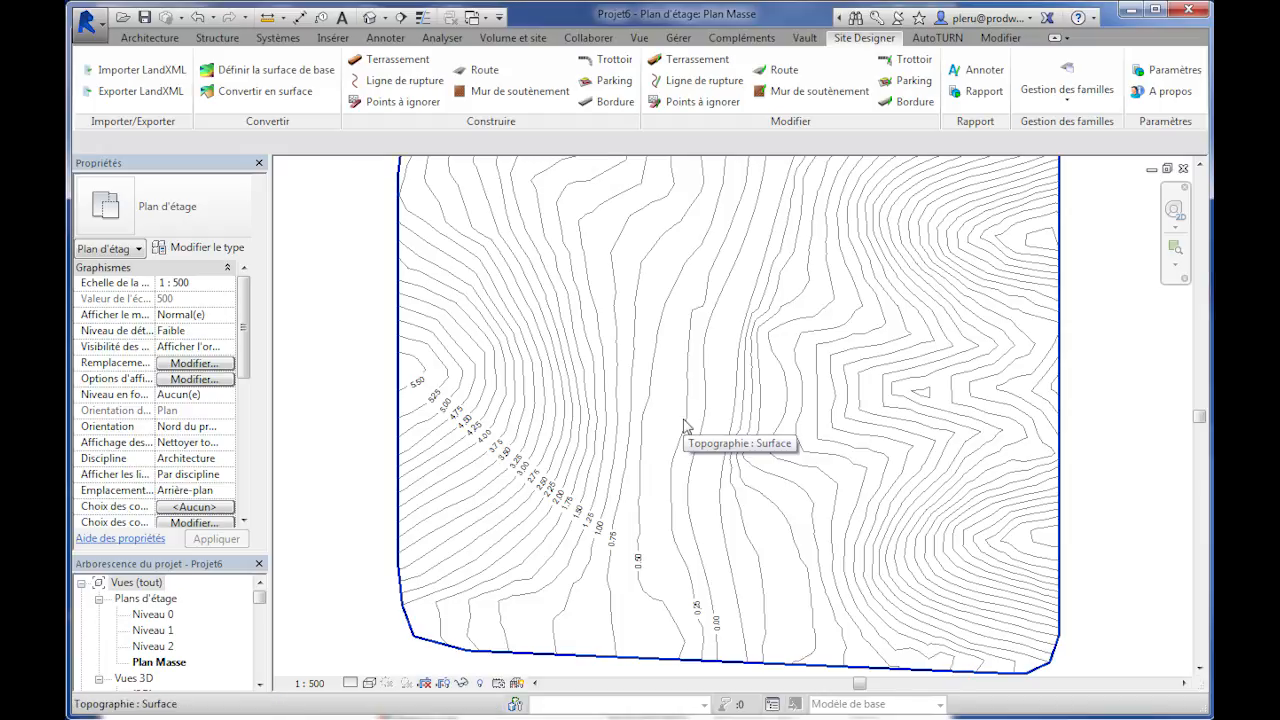
click(300, 80)
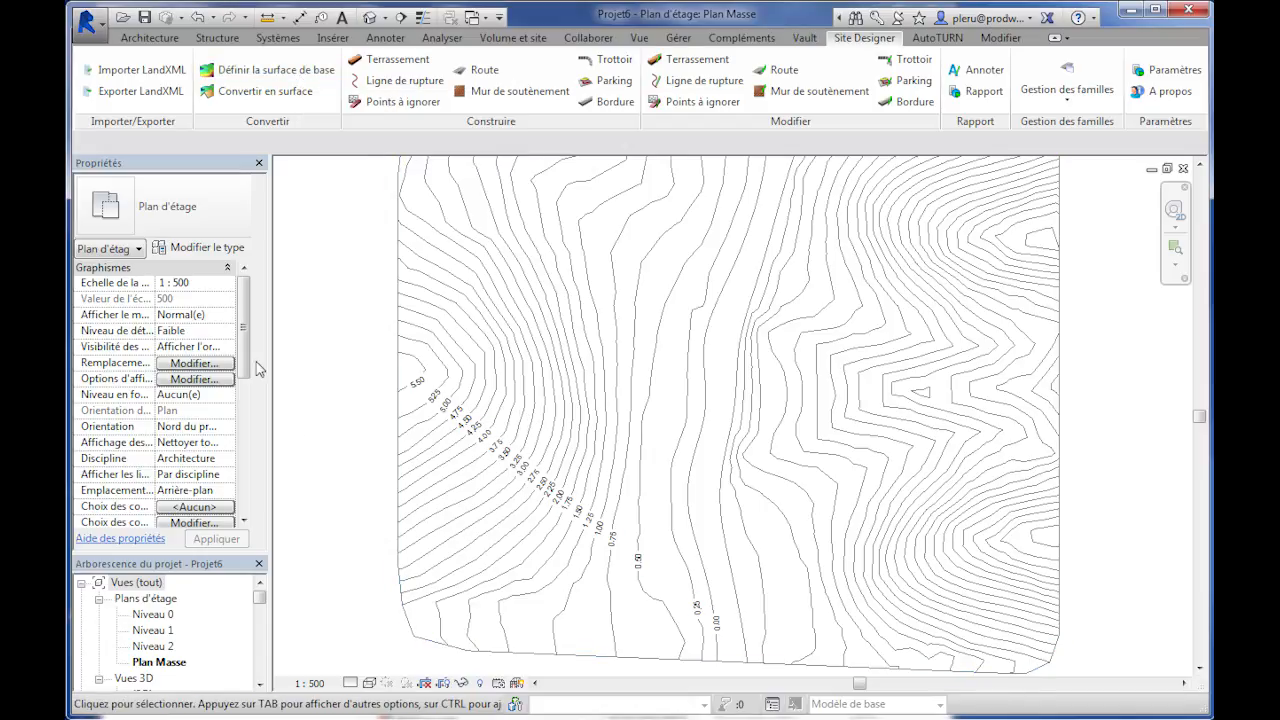
drag(245, 368, 247, 505)
click(232, 478)
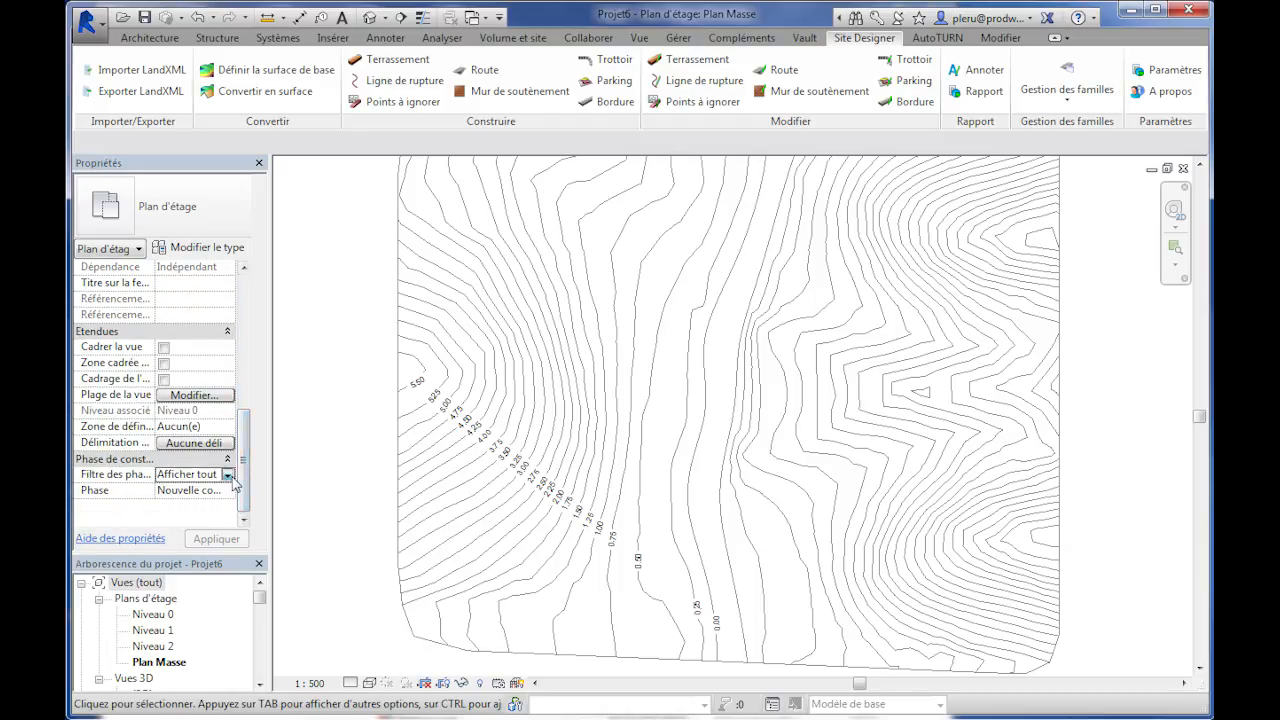
click(228, 476)
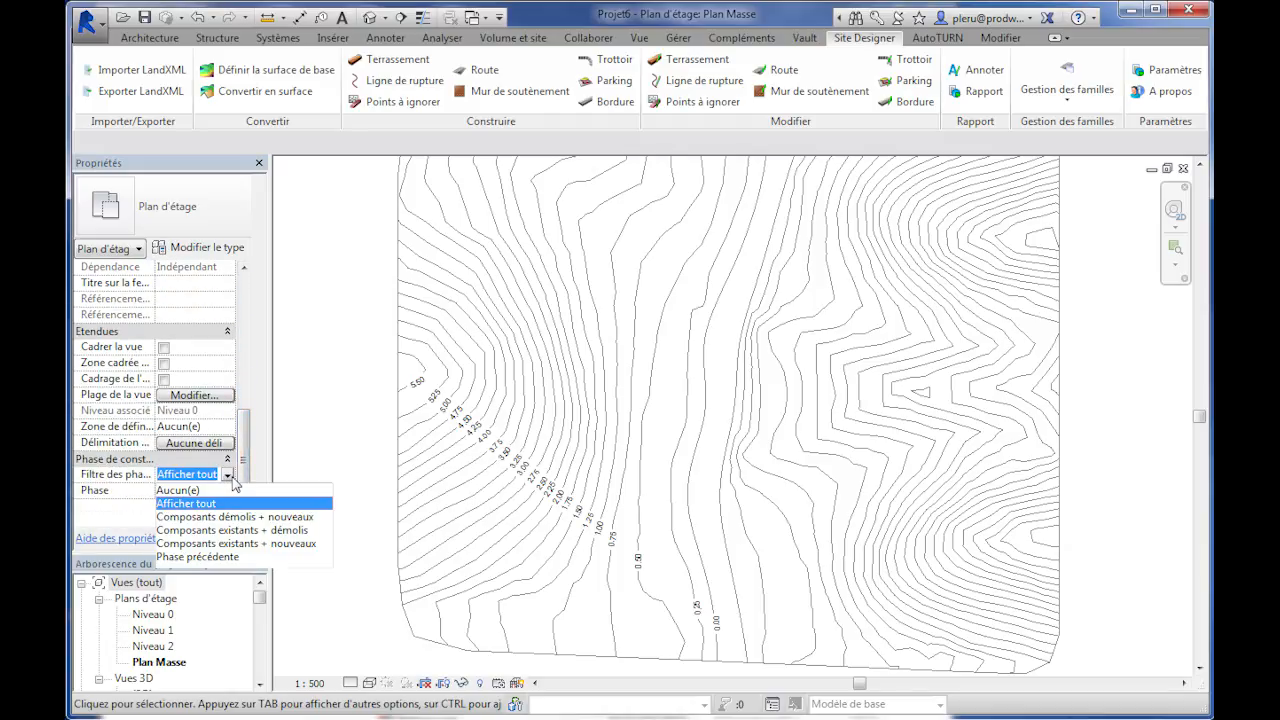
click(283, 528)
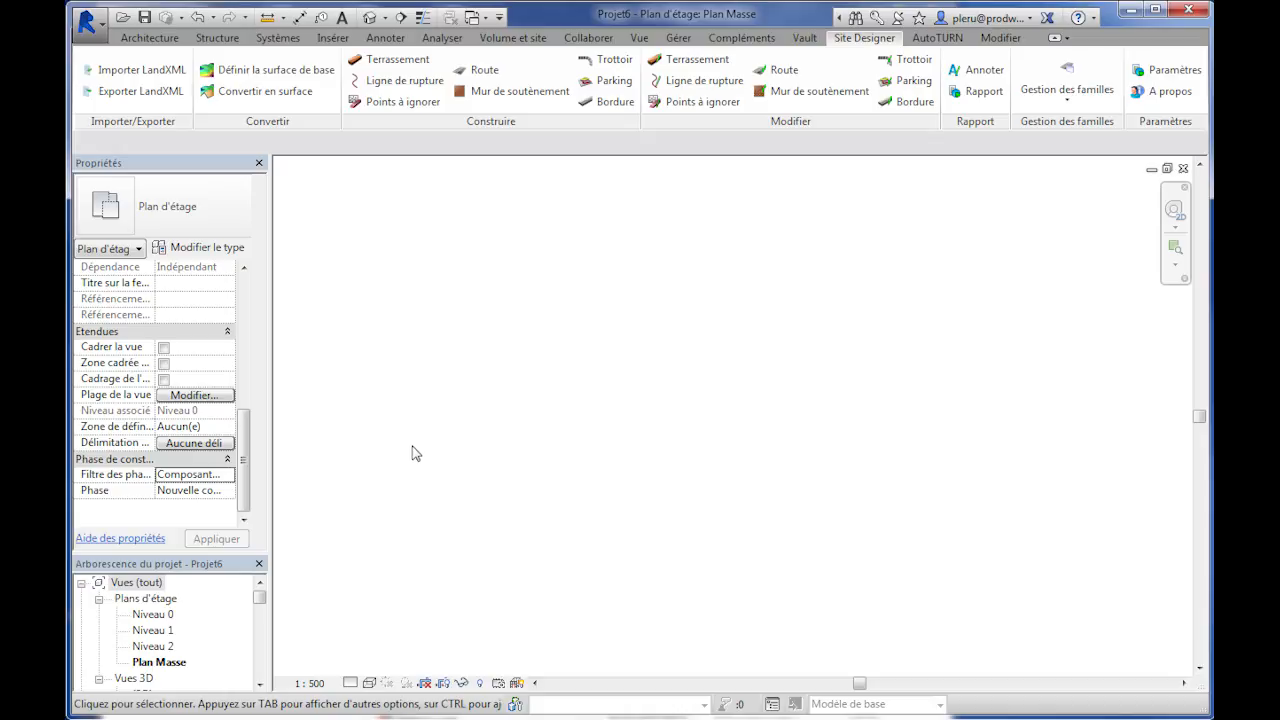
Define Surface Existante as the base surface and create the project surface Terrain Projeté in phase Nouvelle construction.
click(300, 72)
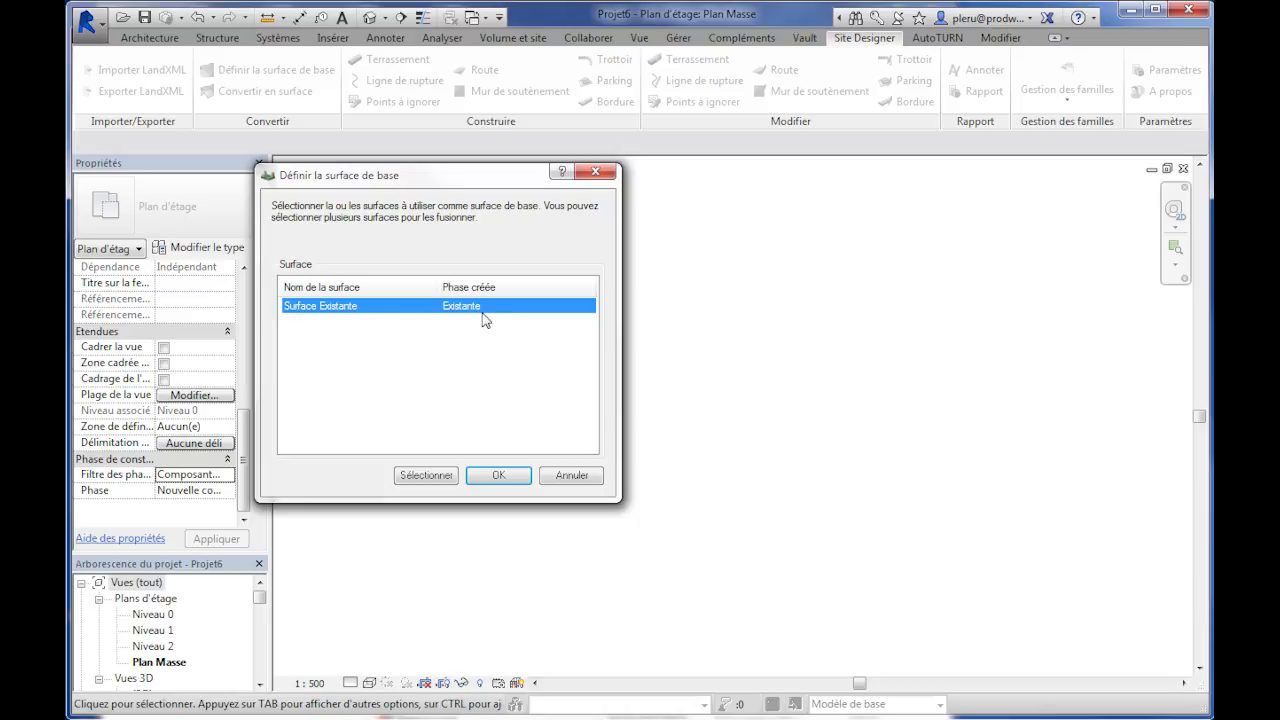
click(505, 476)
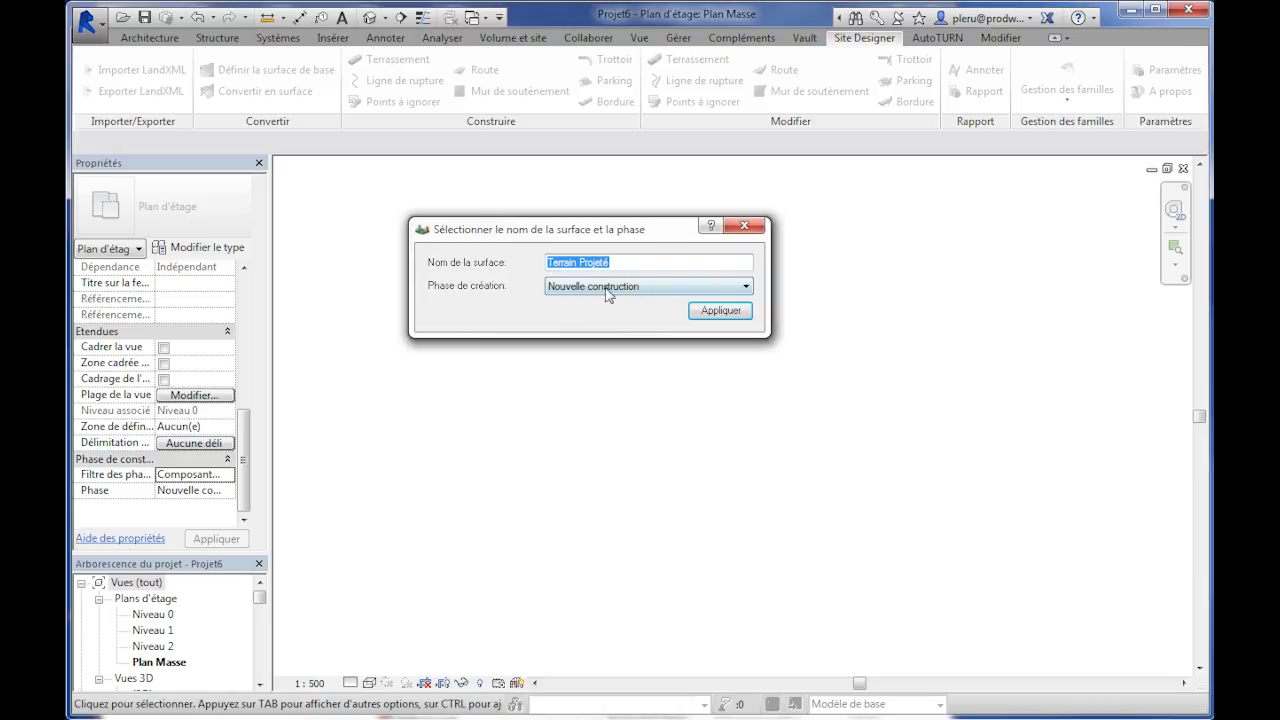
click(723, 313)
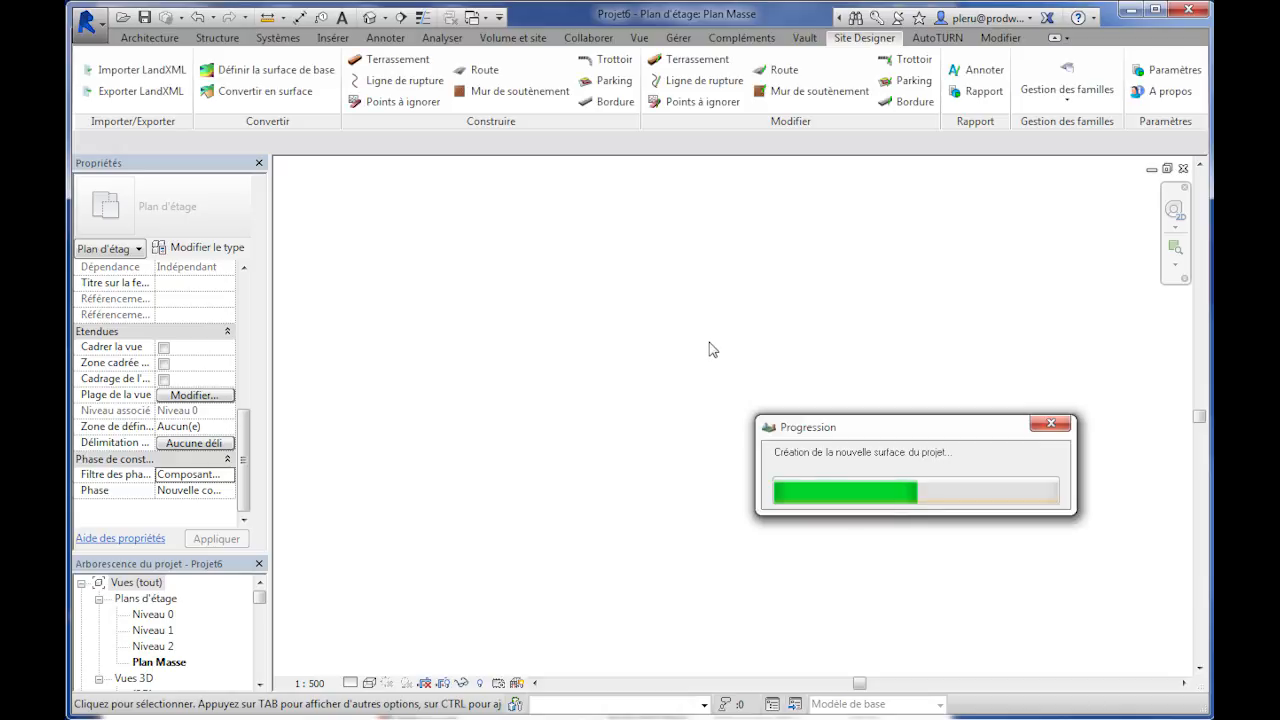
middle_click(667, 353)
middle_click(667, 353)
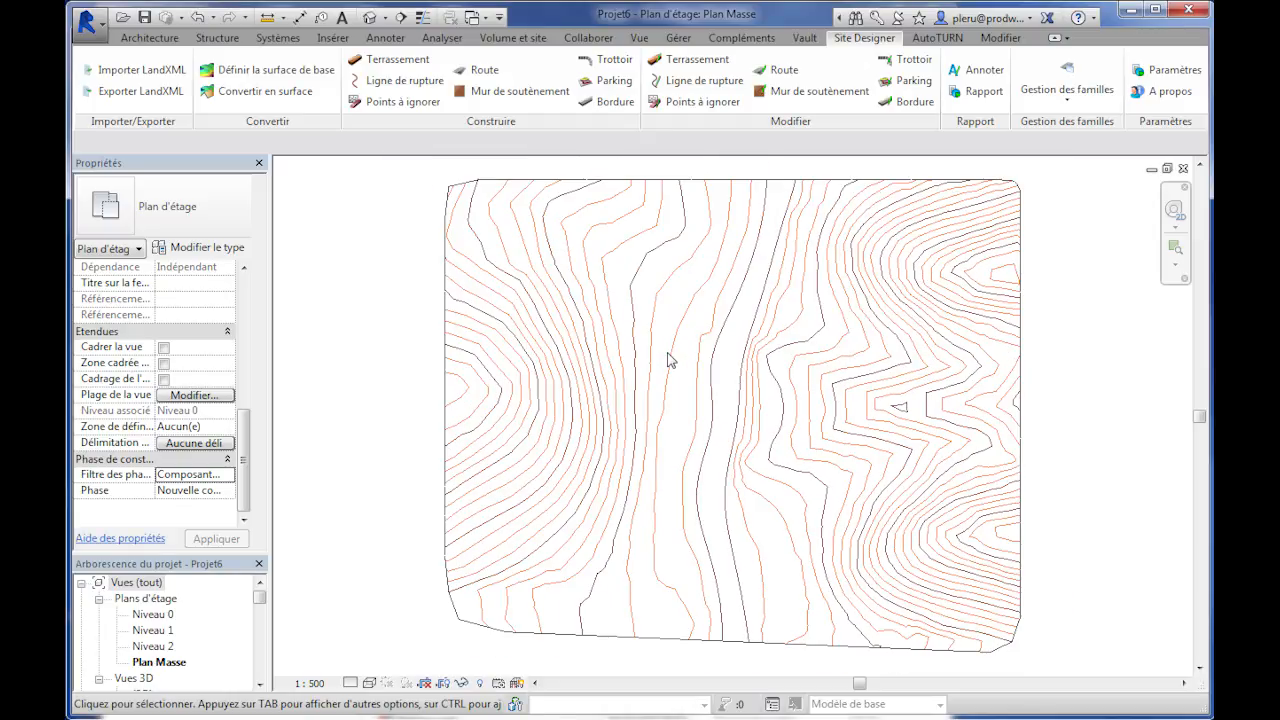
middle_drag(714, 429, 618, 426)
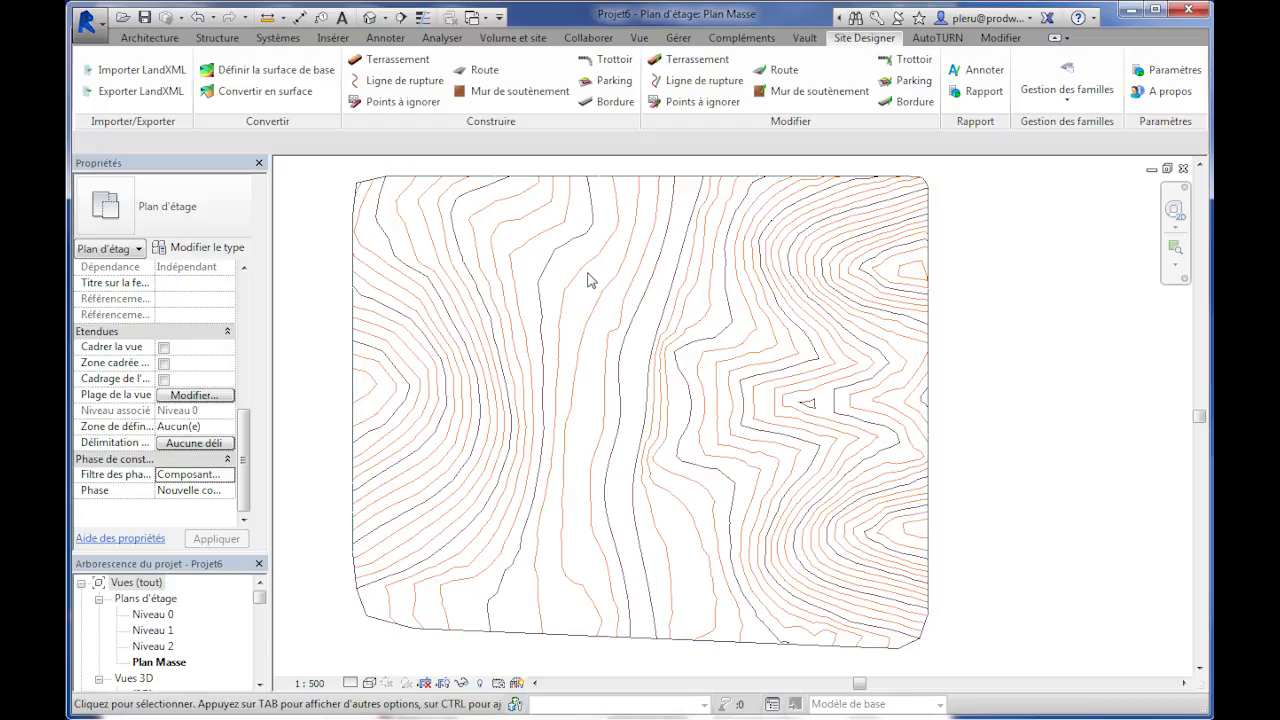
middle_drag(588, 366, 641, 367)
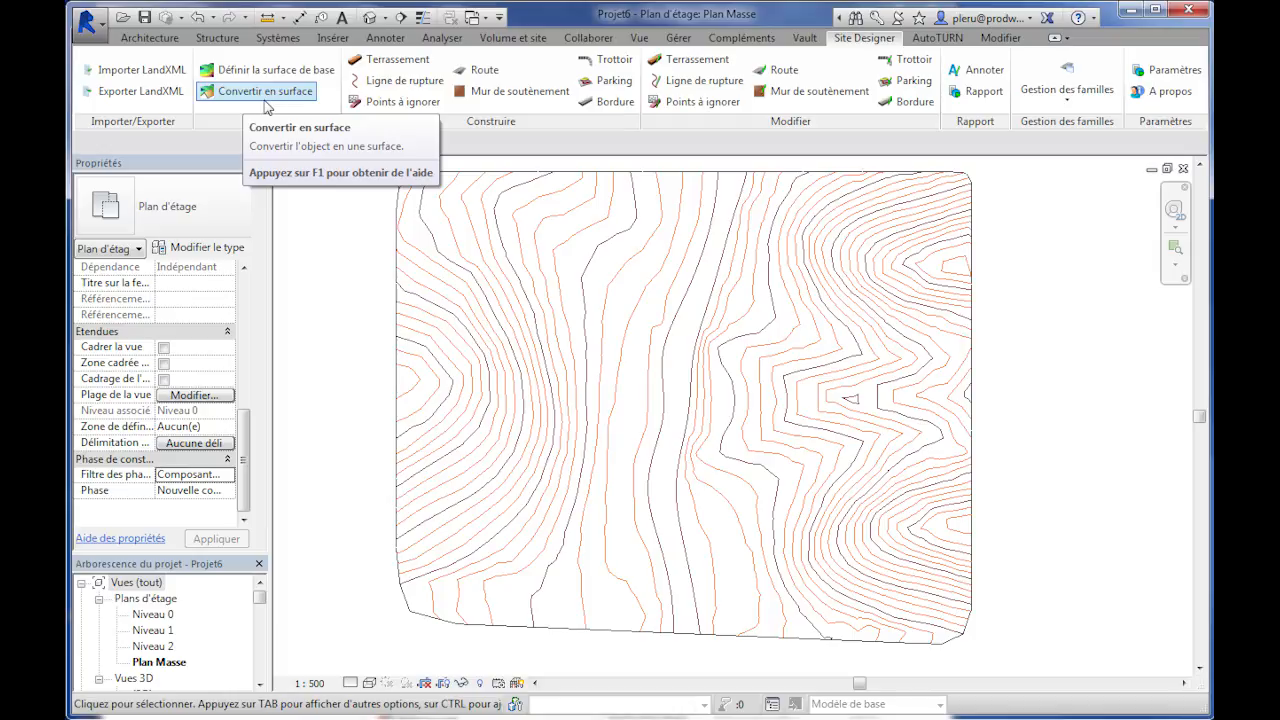
Create a Dalle en béton - 250 mm floor in the middle of the terrain, its closed outline combining one slanted straight edge with tangent arcs.
click(150, 37)
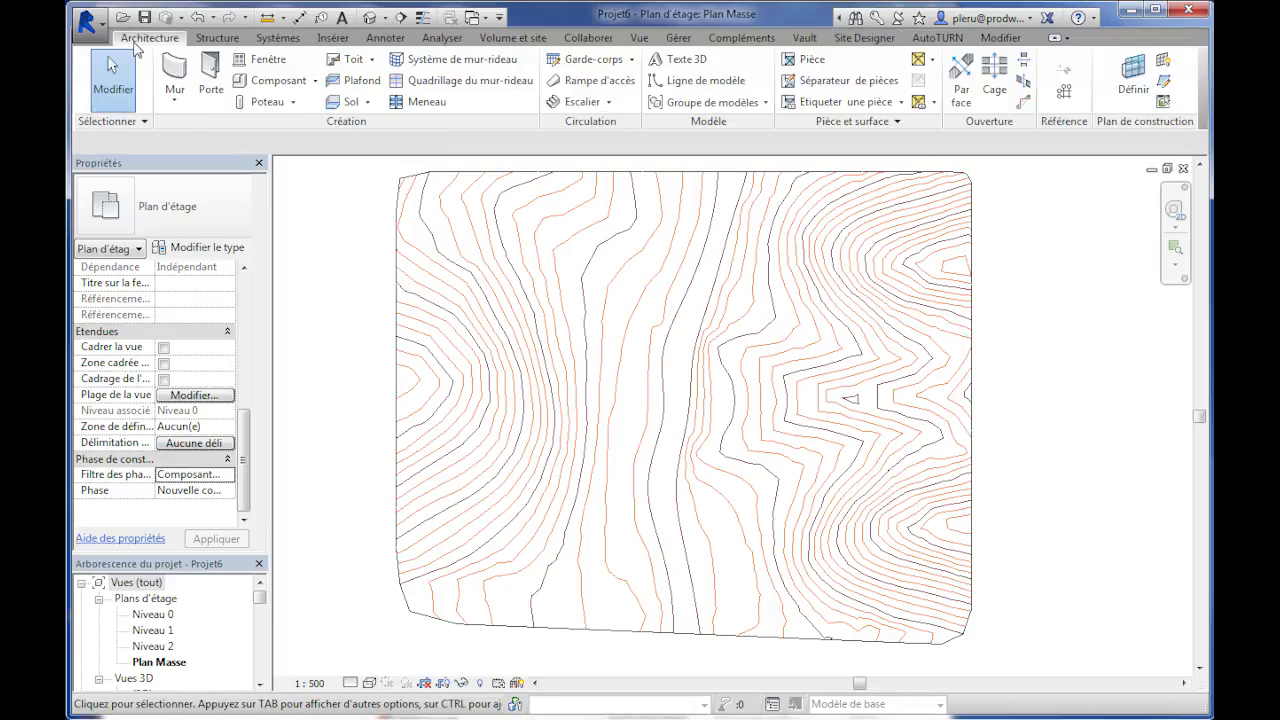
click(368, 104)
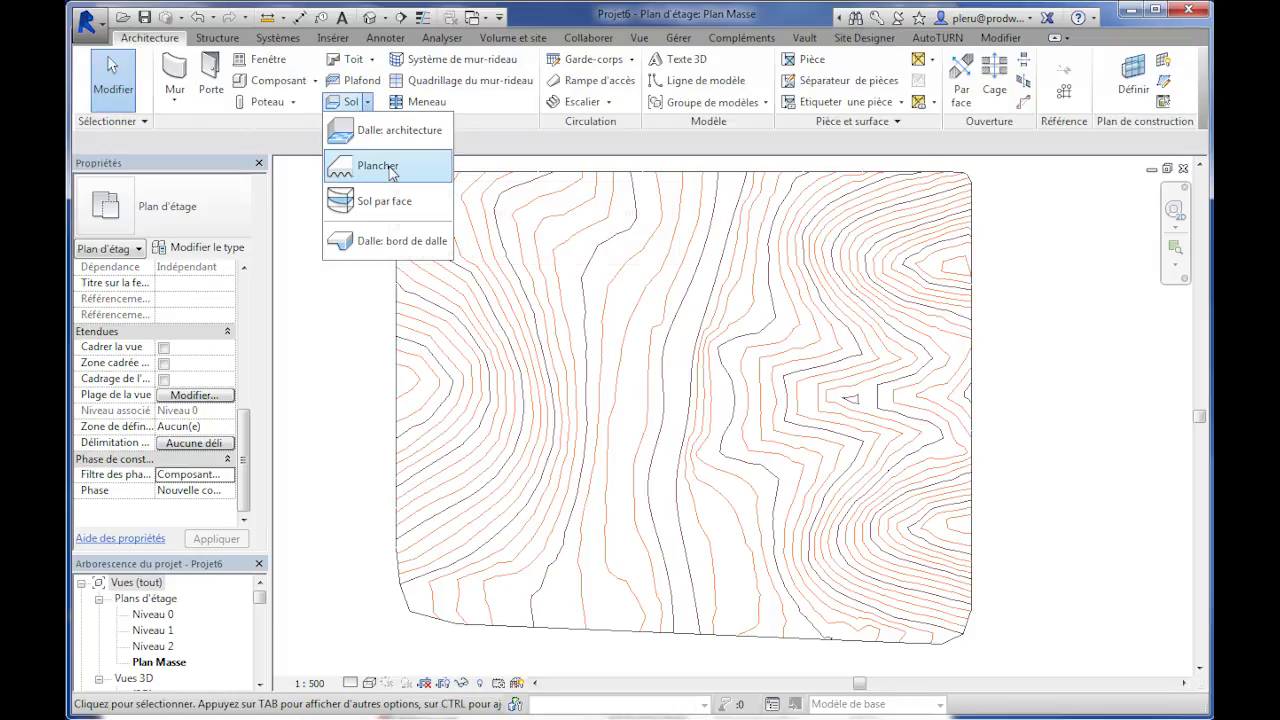
click(388, 168)
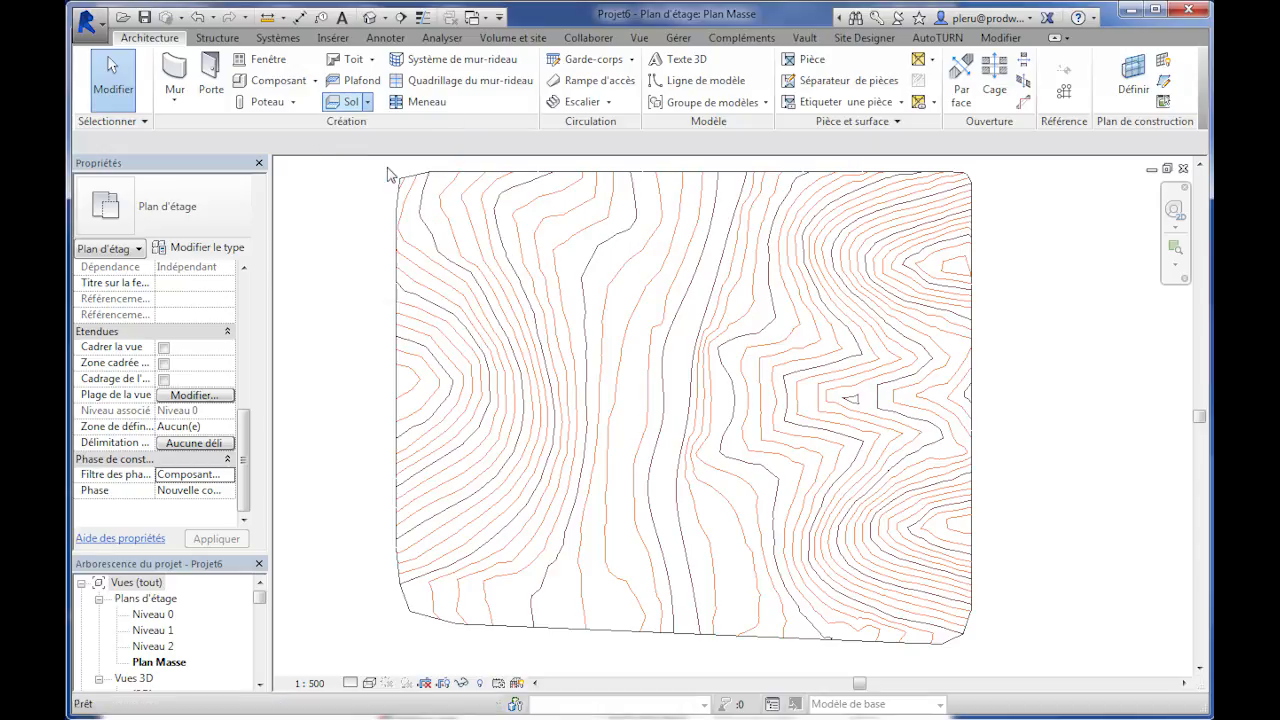
click(991, 62)
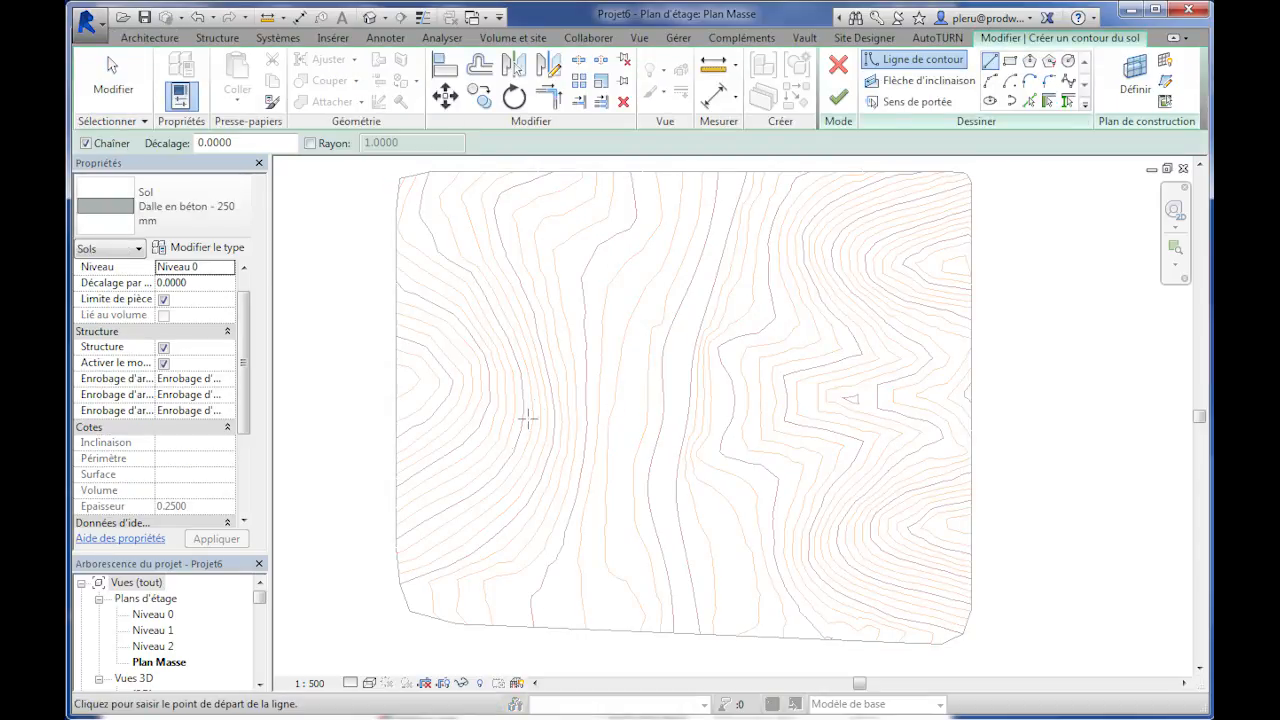
click(529, 404)
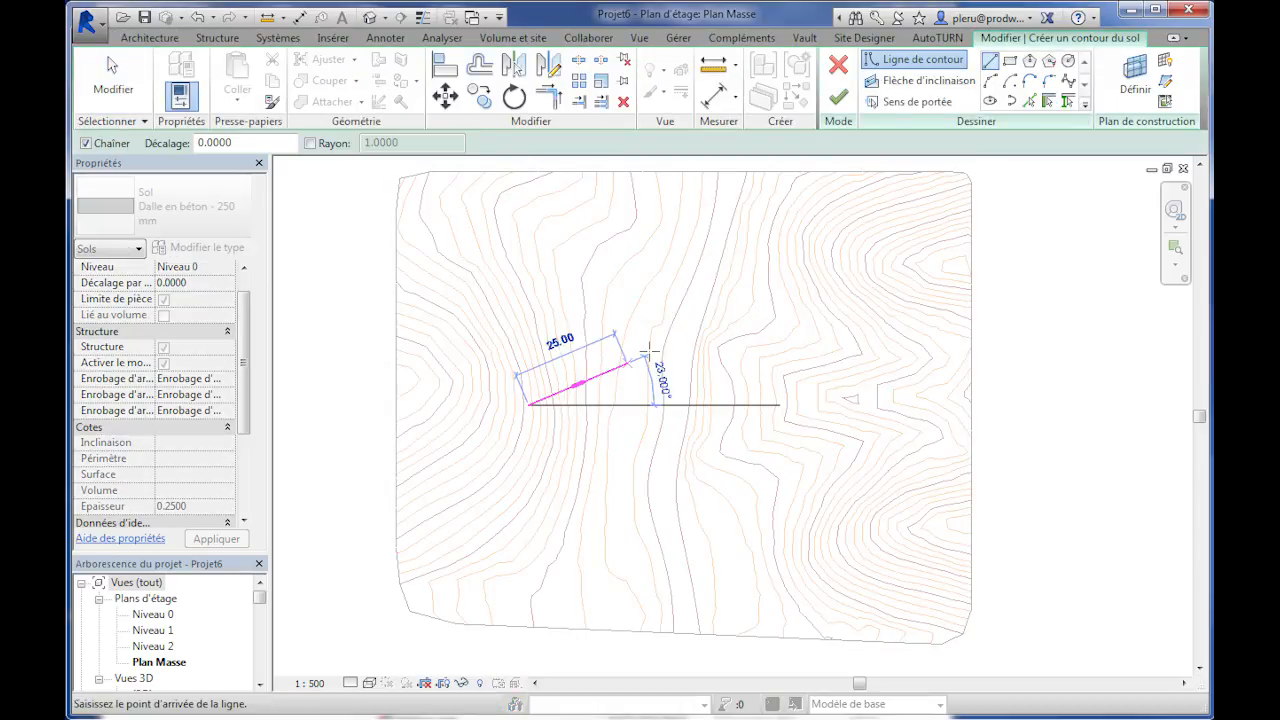
click(1029, 81)
click(752, 346)
click(565, 470)
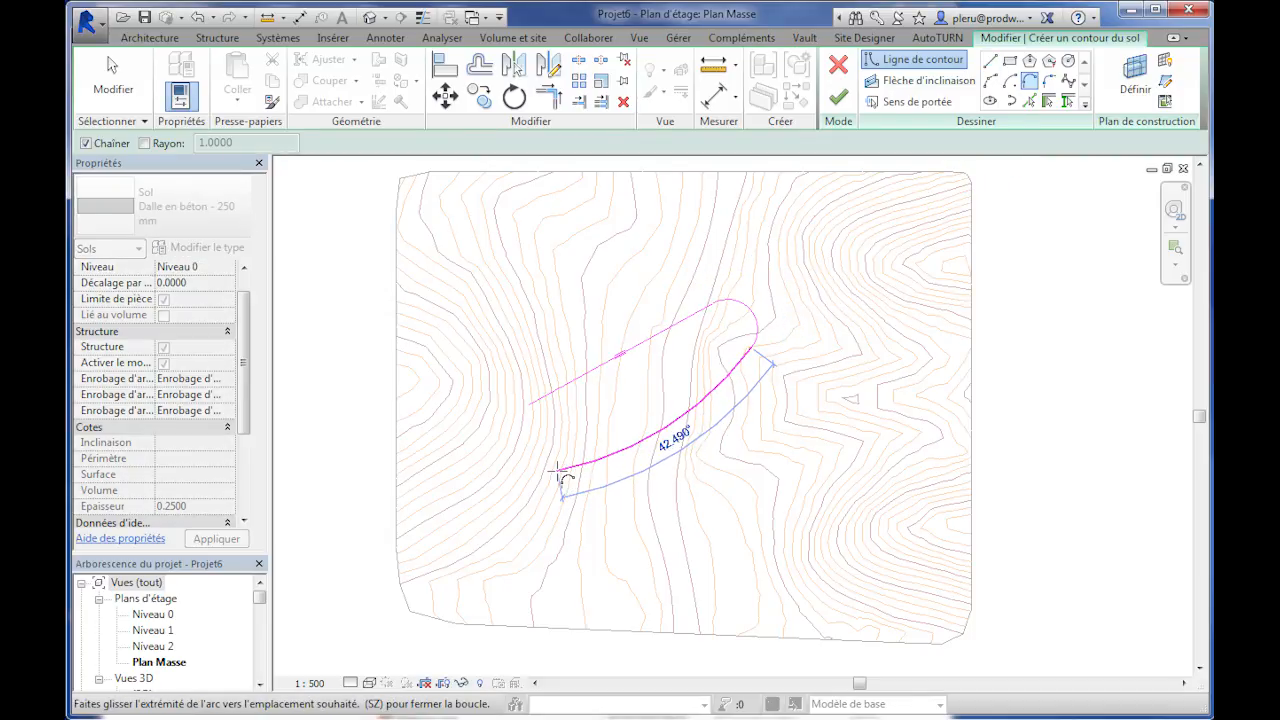
click(529, 405)
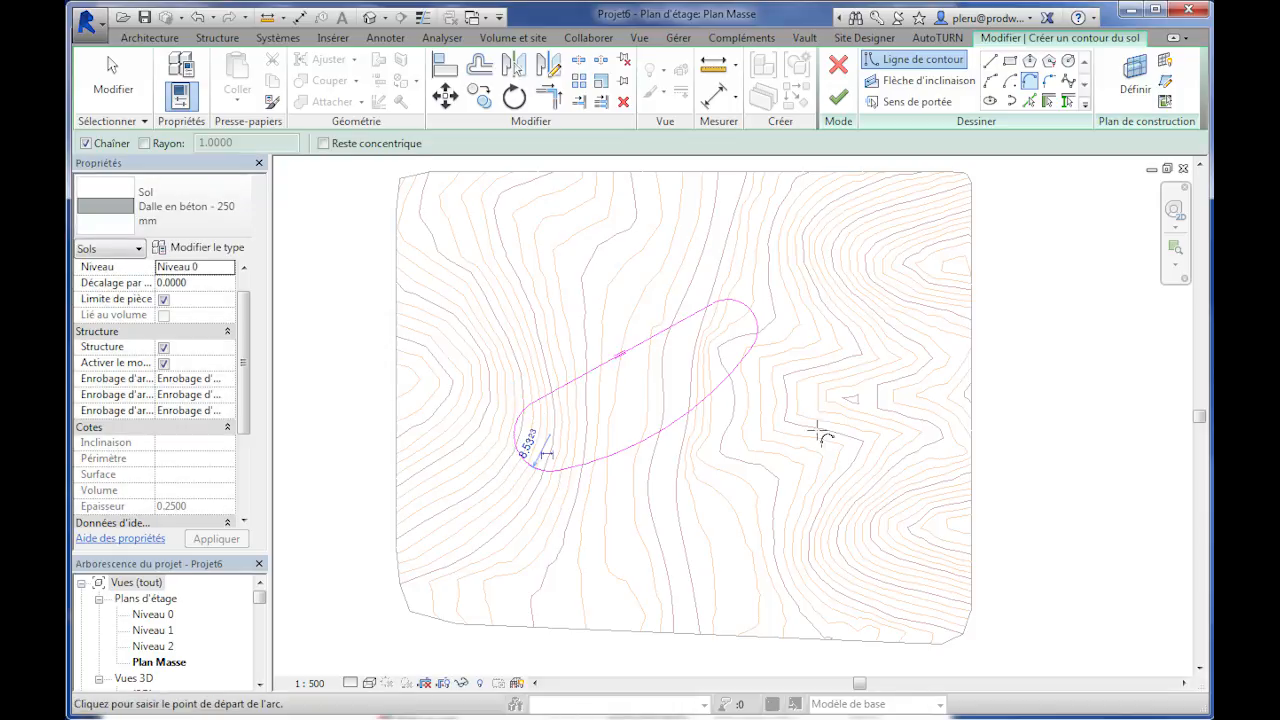
click(838, 100)
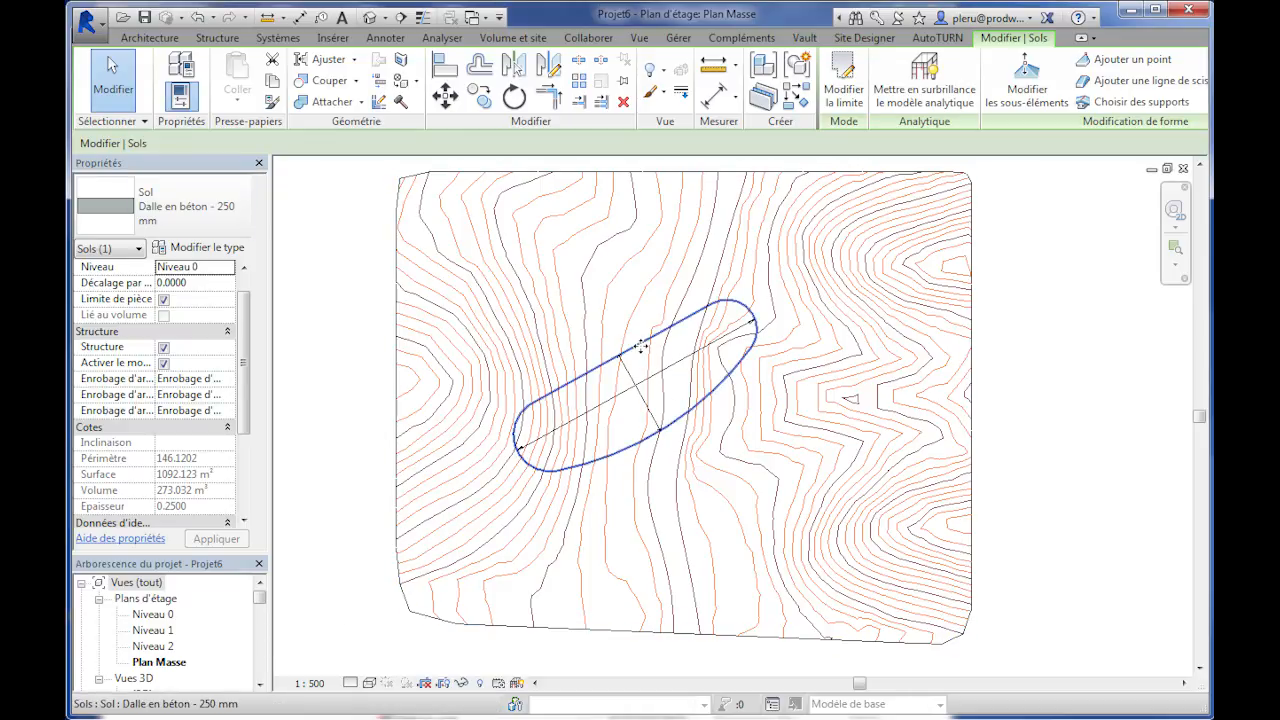
Set the floor's height offset from Niveau 0 to 4.0000 and deselect the floor.
click(203, 283)
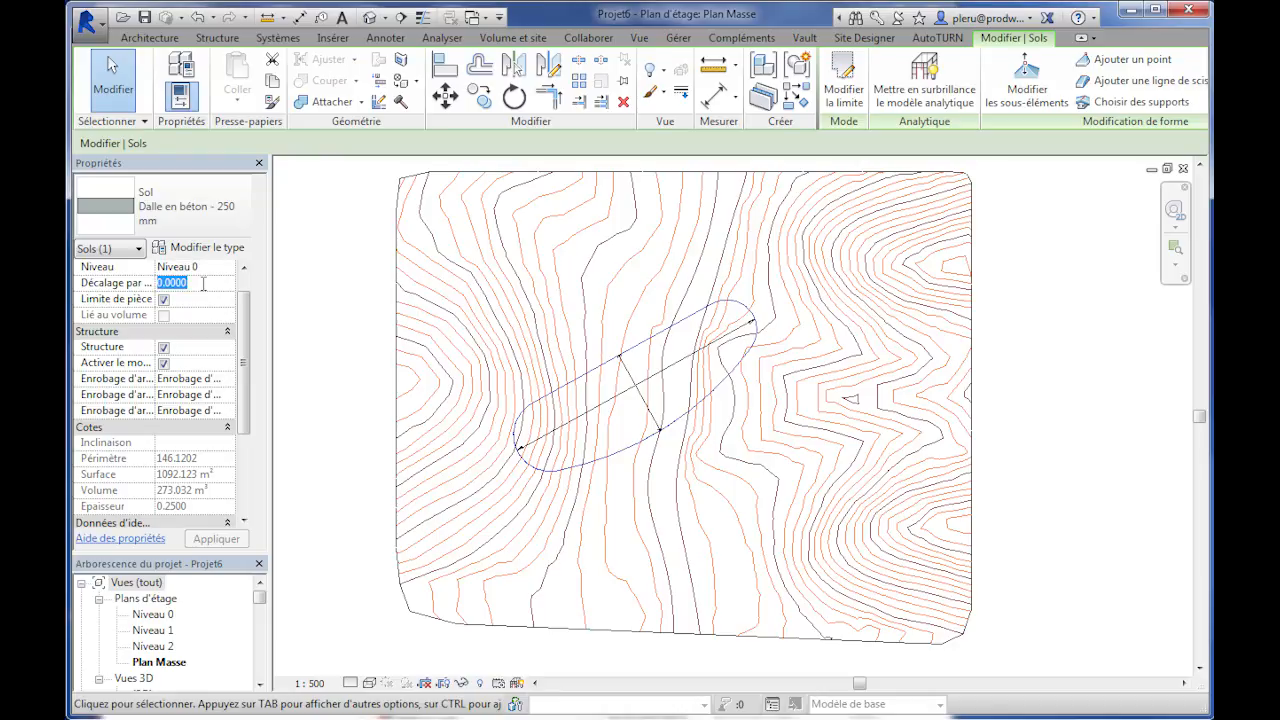
text(4.0000)
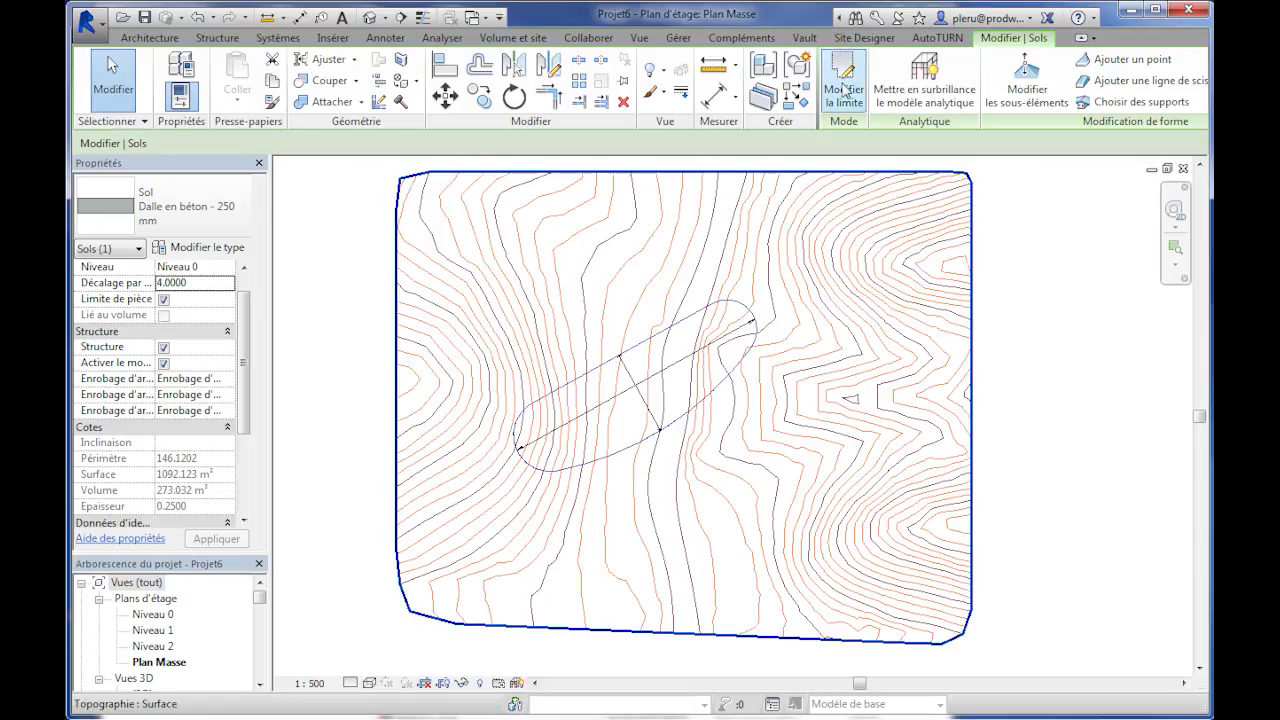
click(838, 377)
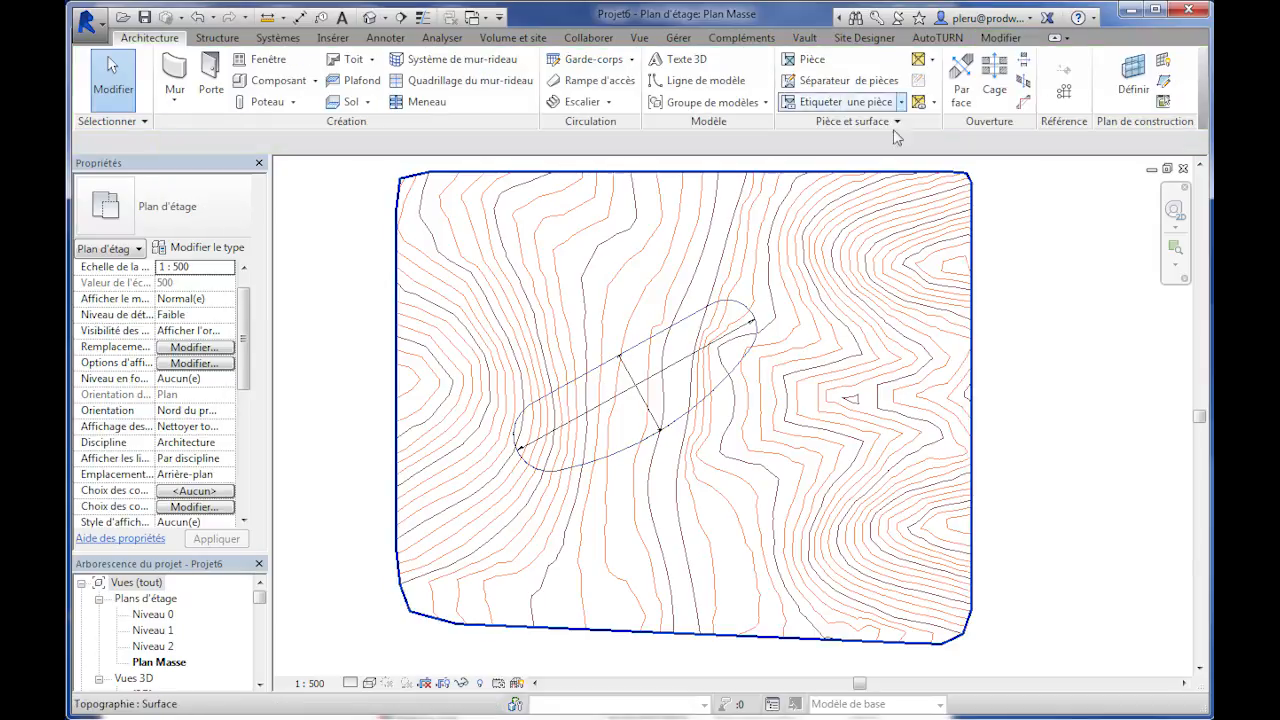
Convert the floor into a topographic surface named Sol with creation phase Nouvelle construction.
click(865, 38)
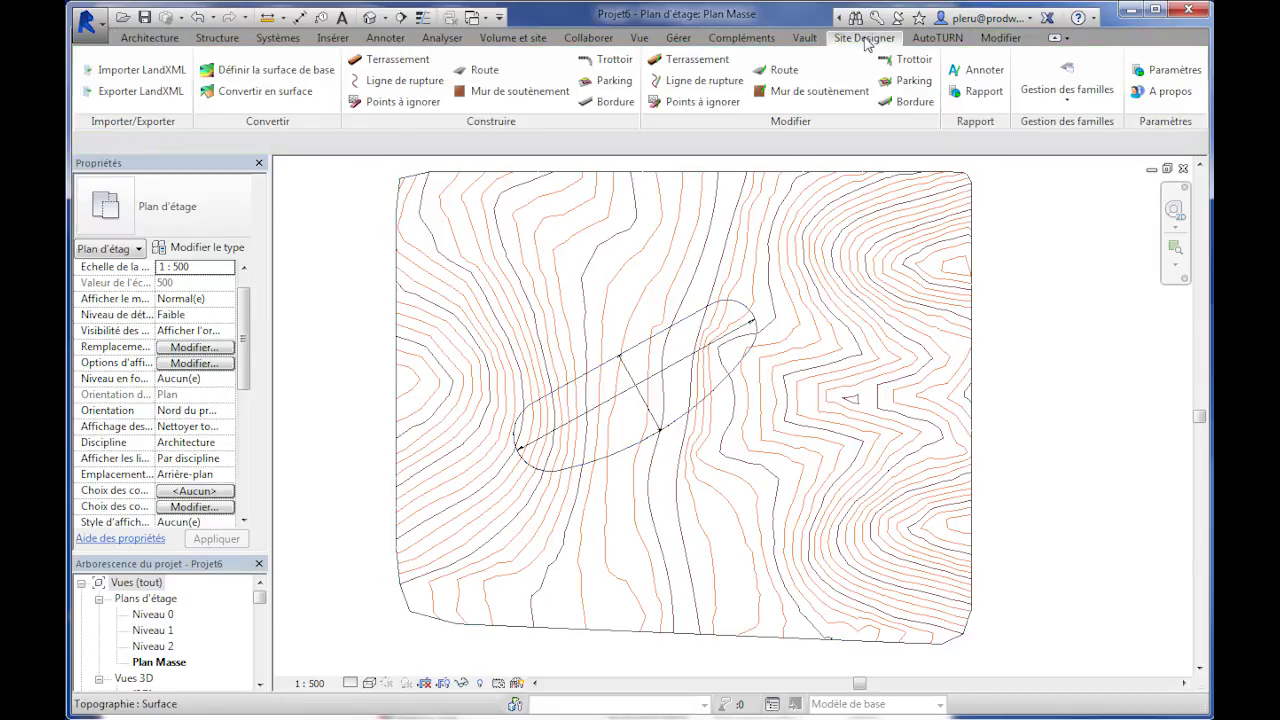
click(286, 98)
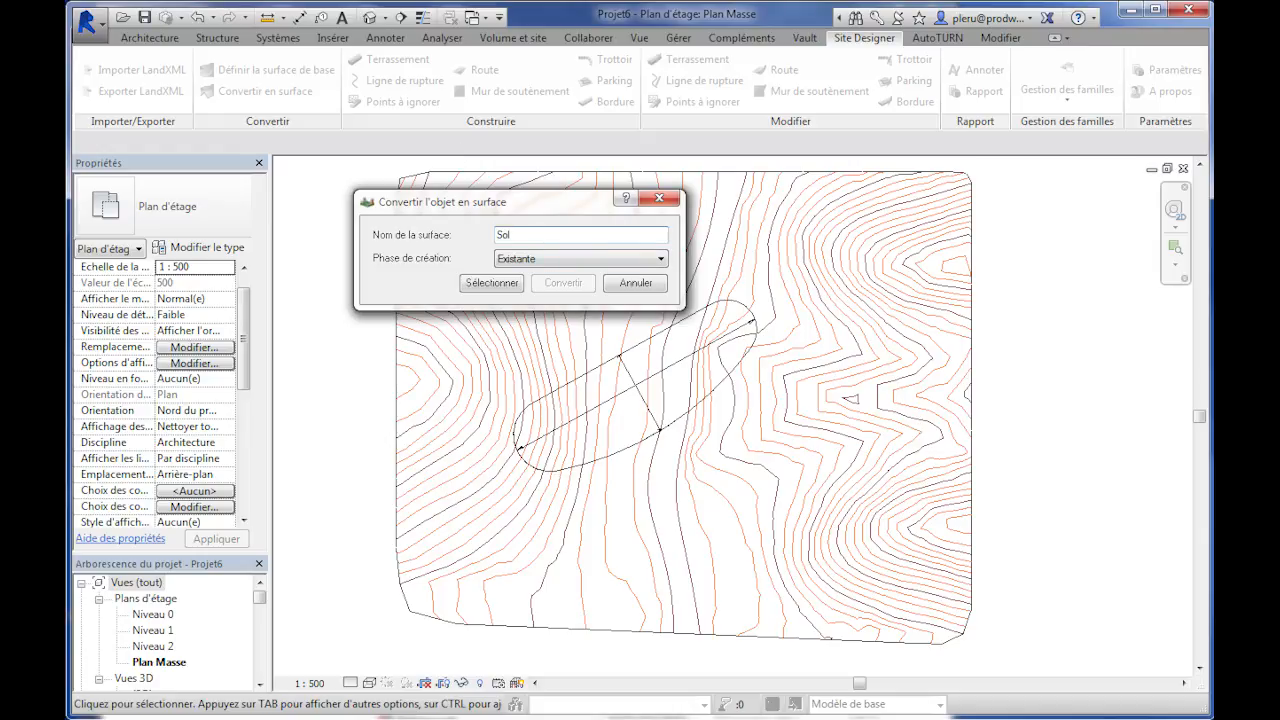
click(548, 260)
click(555, 287)
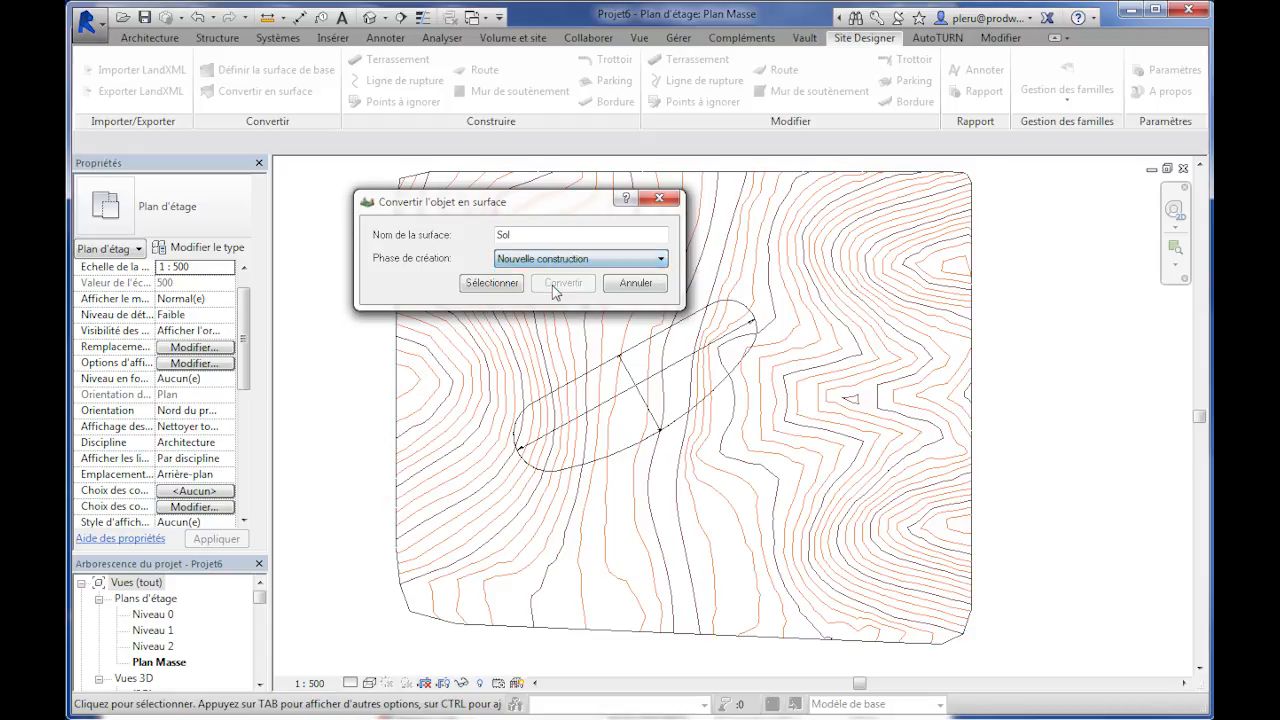
click(492, 284)
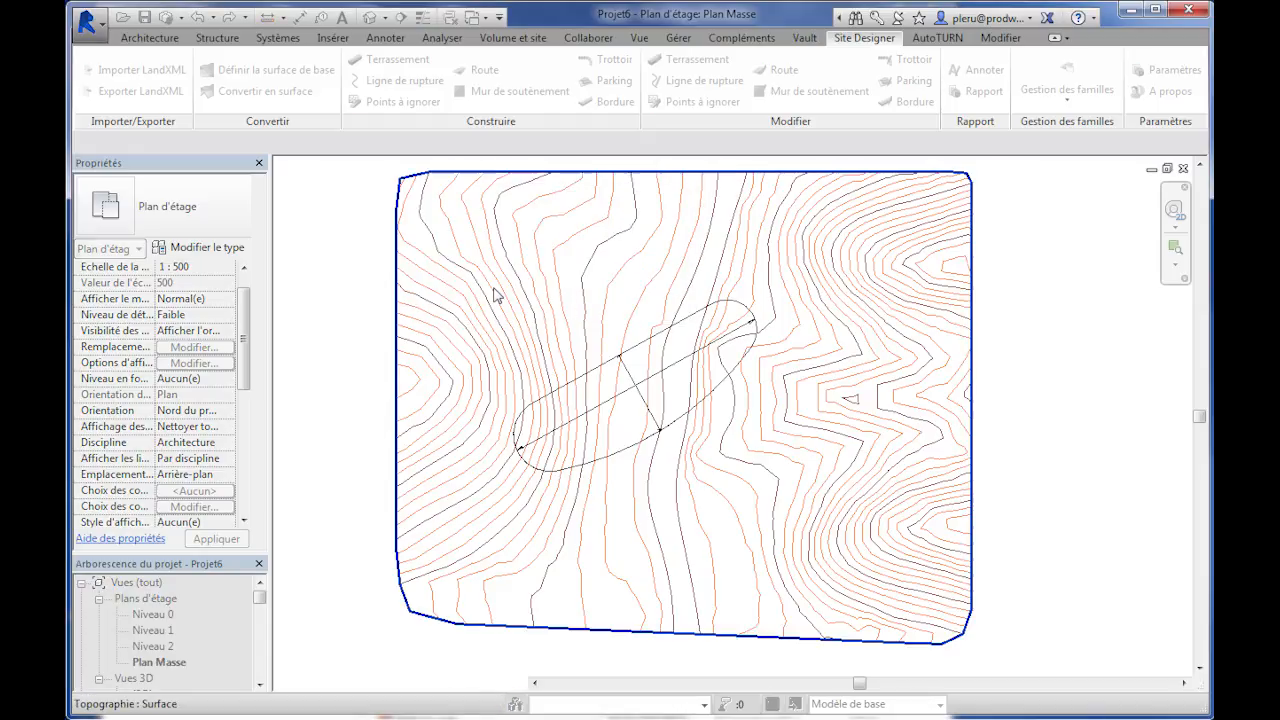
click(645, 347)
click(560, 284)
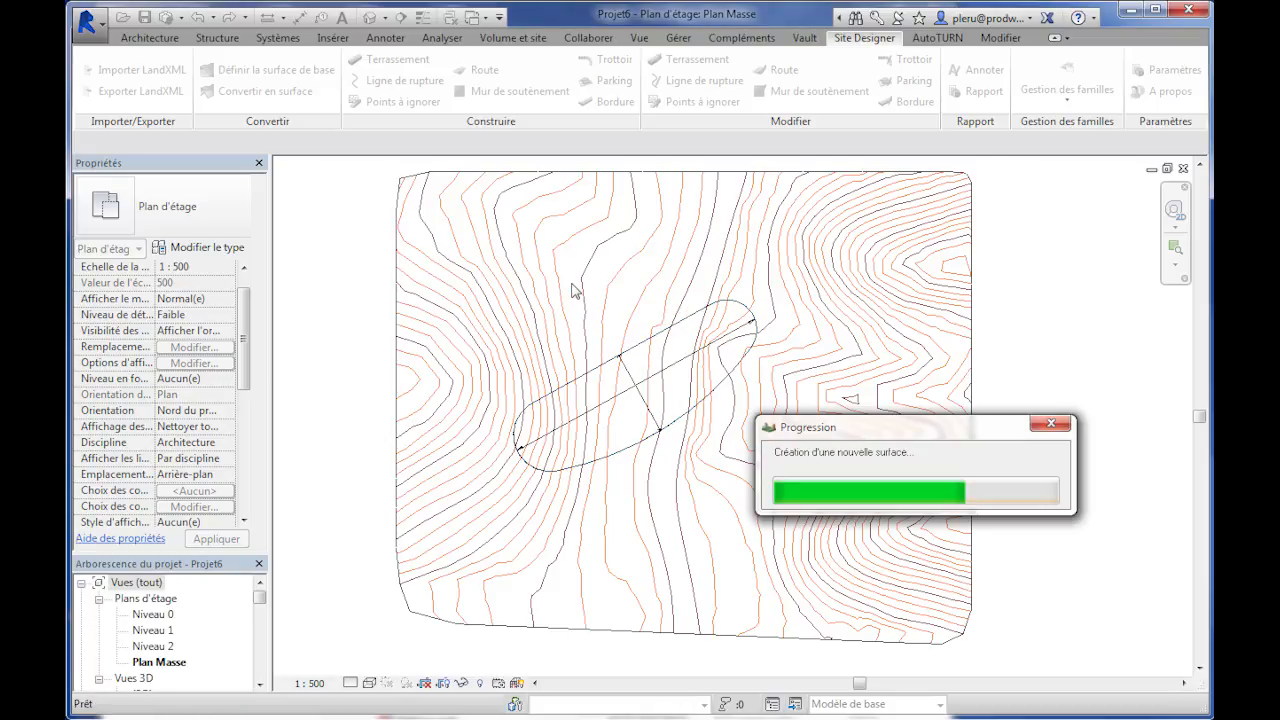
Open the Sol topography beneath the floor's outline for surface editing and check the elevation of a boundary point.
scroll(688, 330, up, 3)
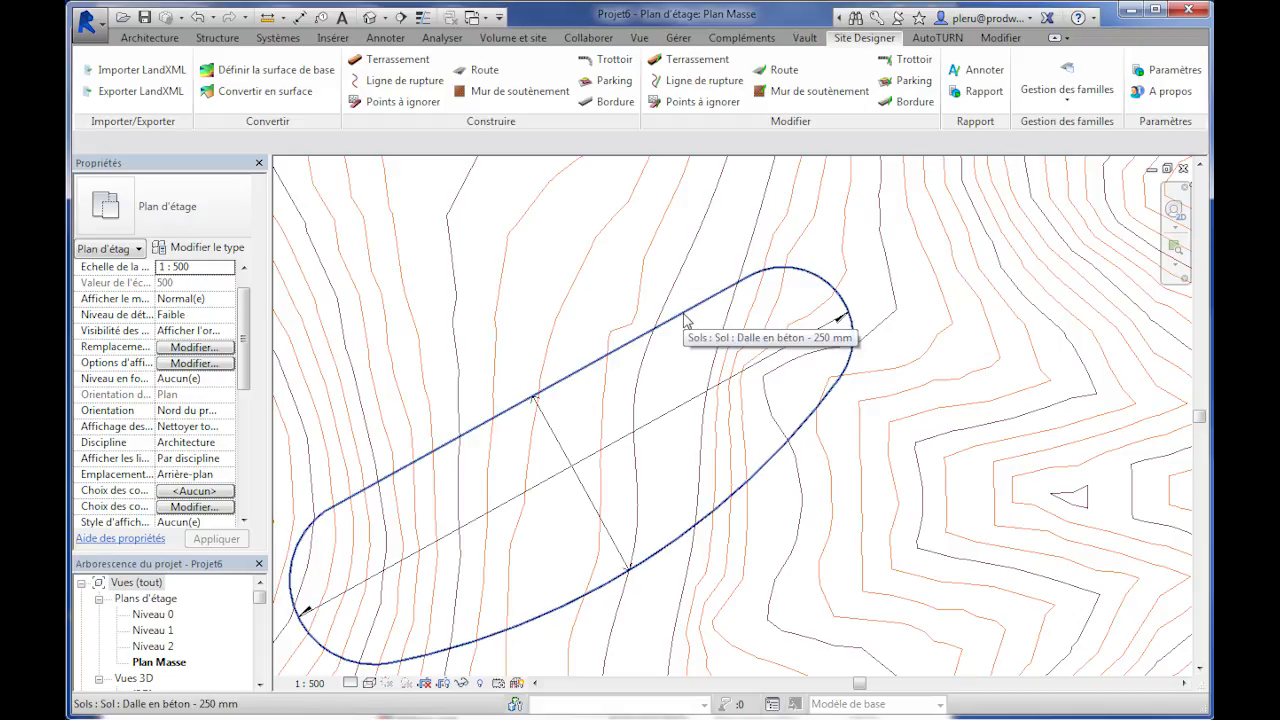
key(Tab)
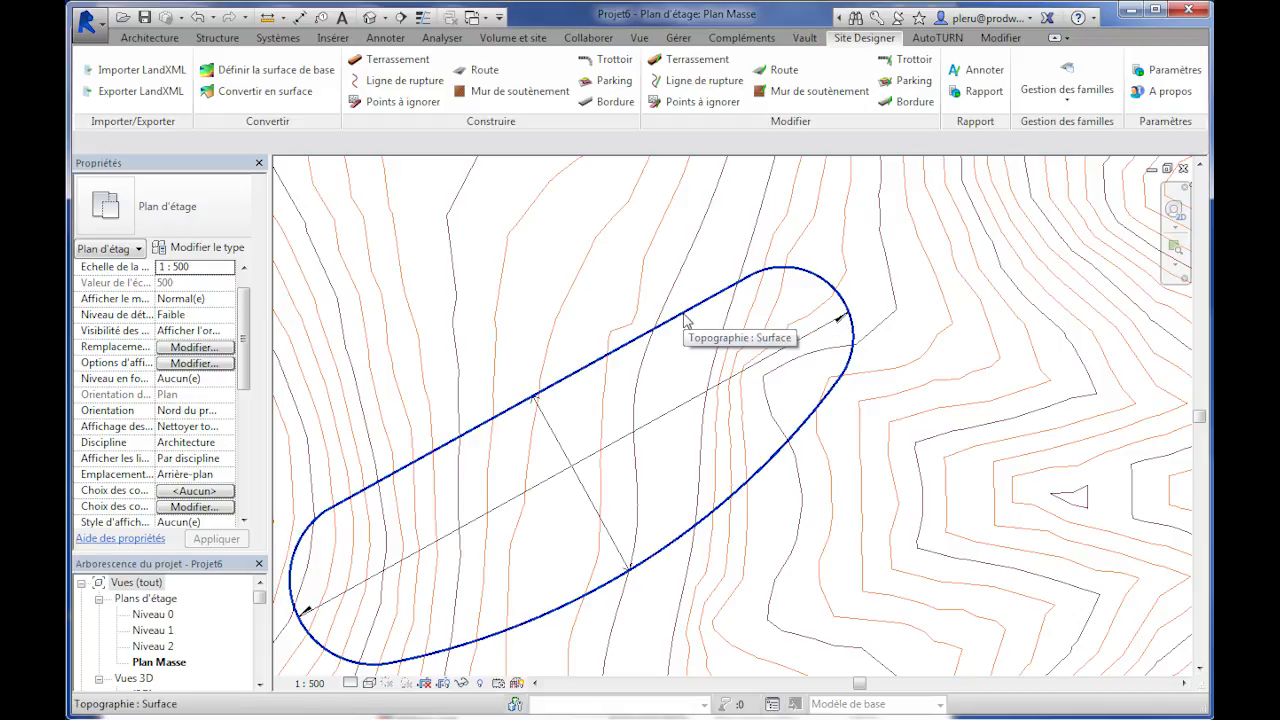
click(686, 320)
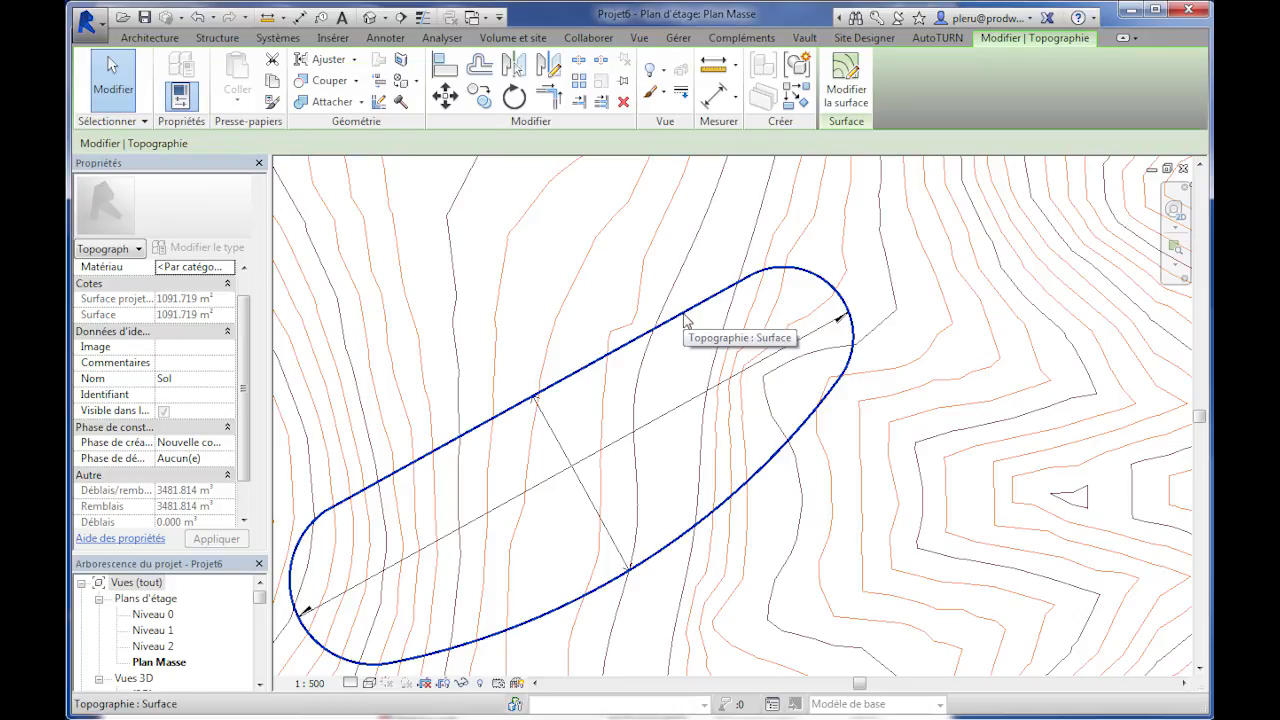
click(853, 95)
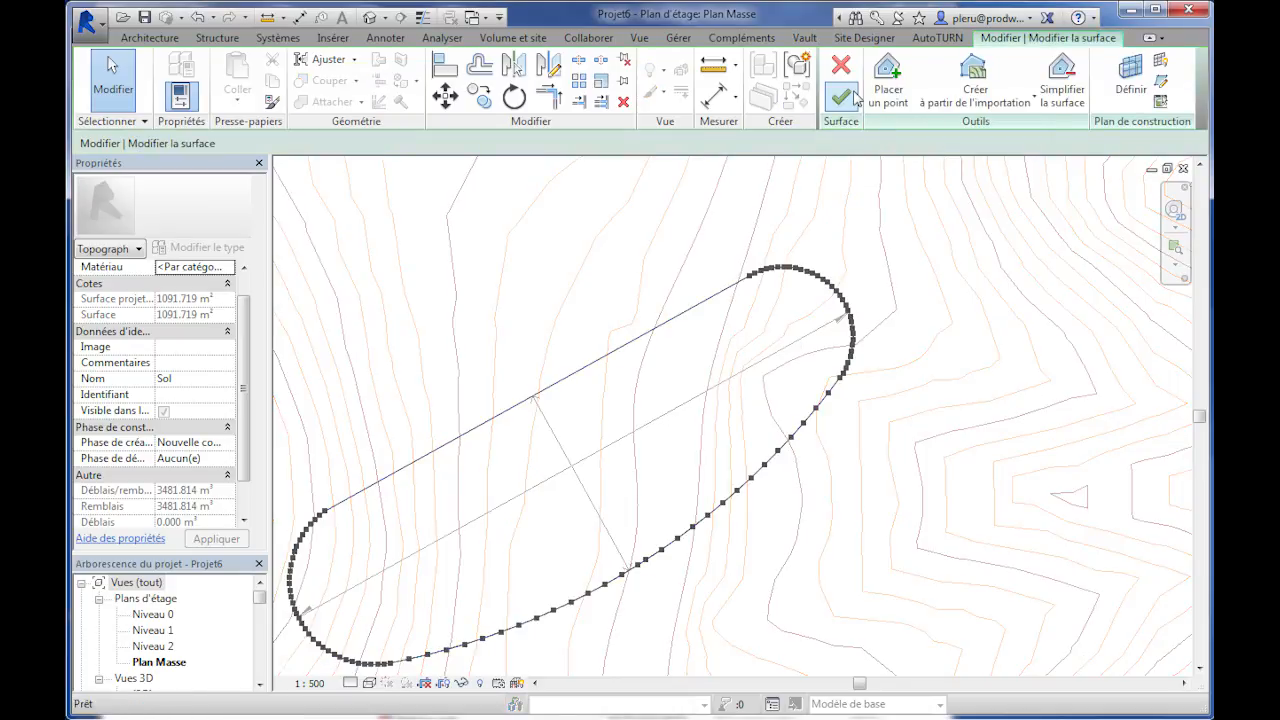
click(816, 409)
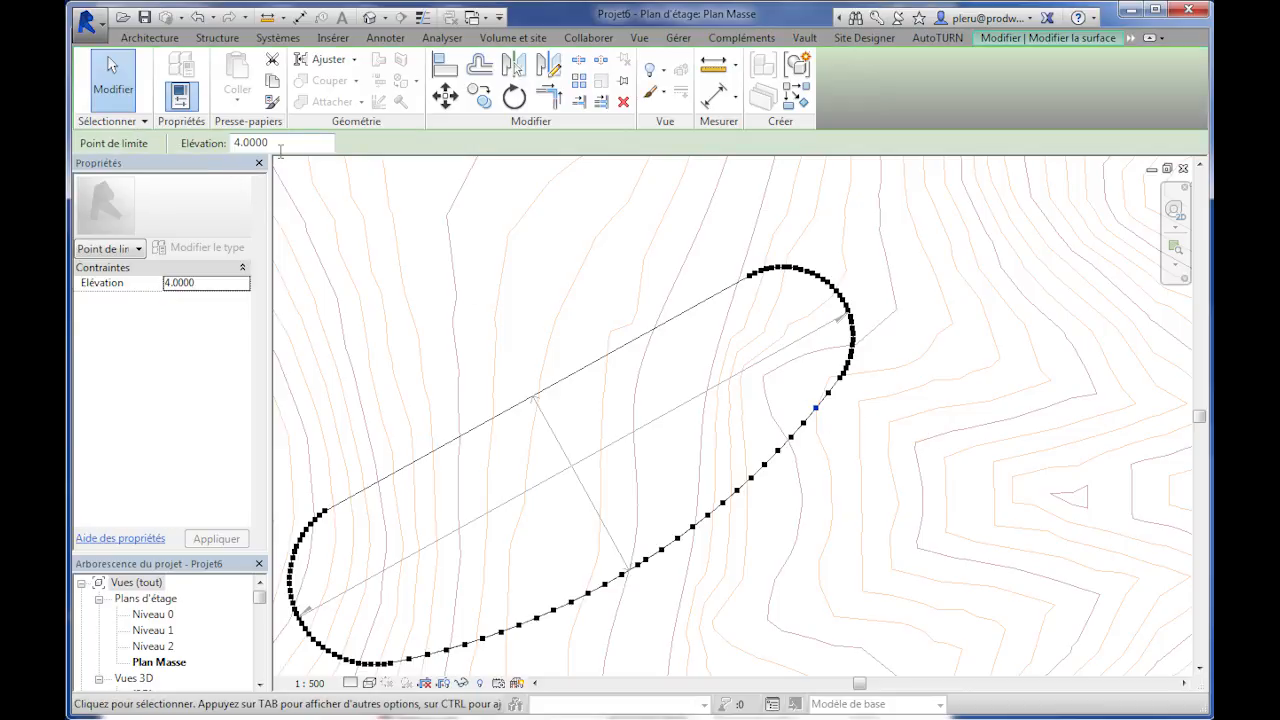
click(556, 356)
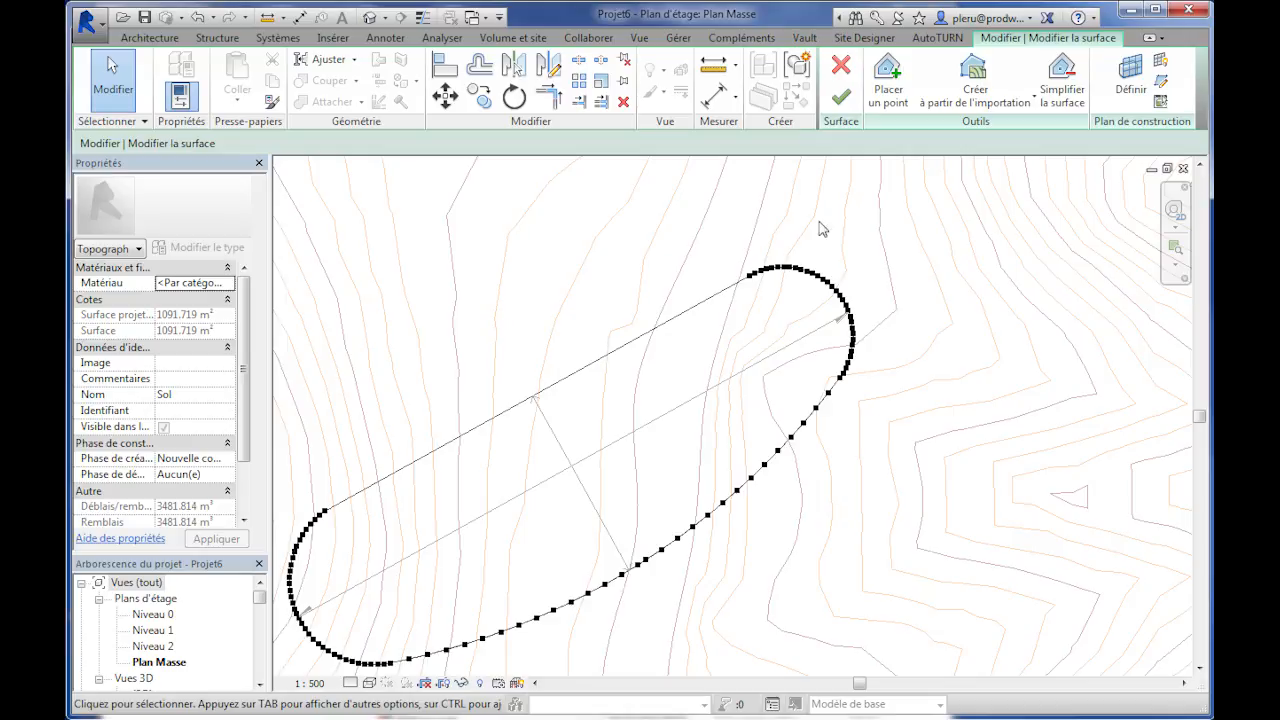
Place two surface points at absolute elevation 5.0000 along the middle of the Sol topography, one near each end, and finish the surface edit.
click(888, 80)
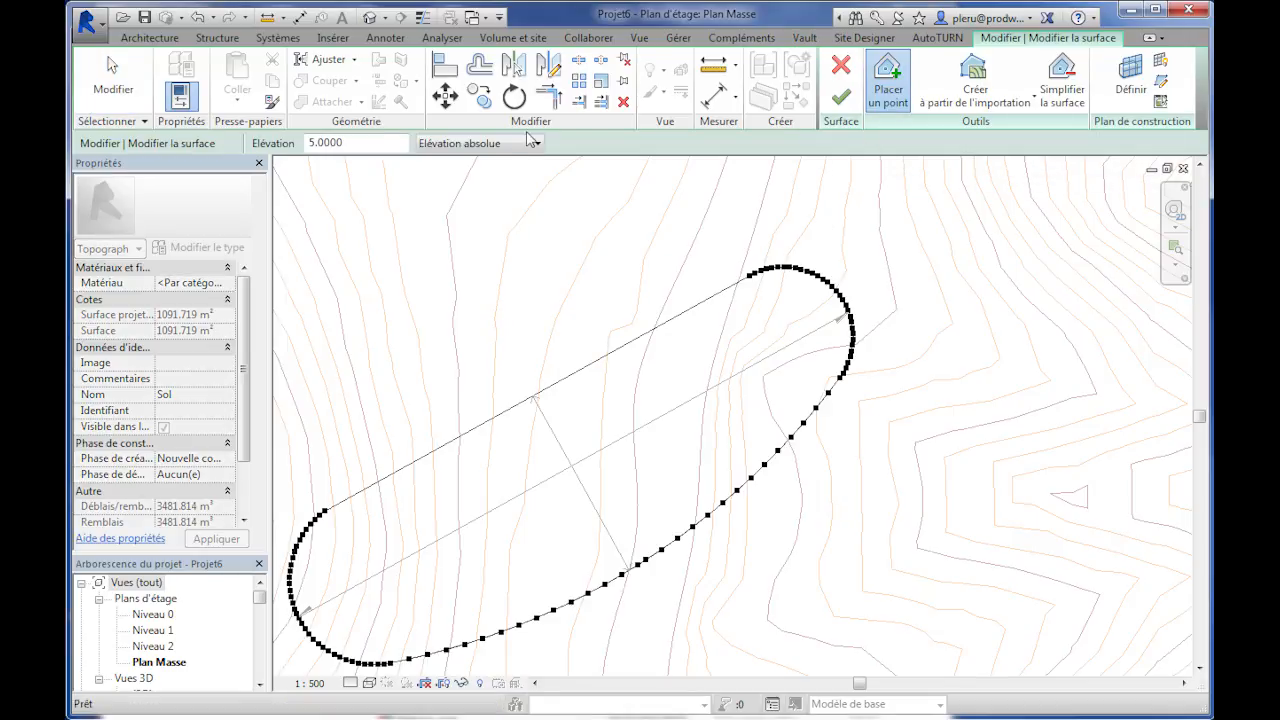
drag(360, 143, 302, 143)
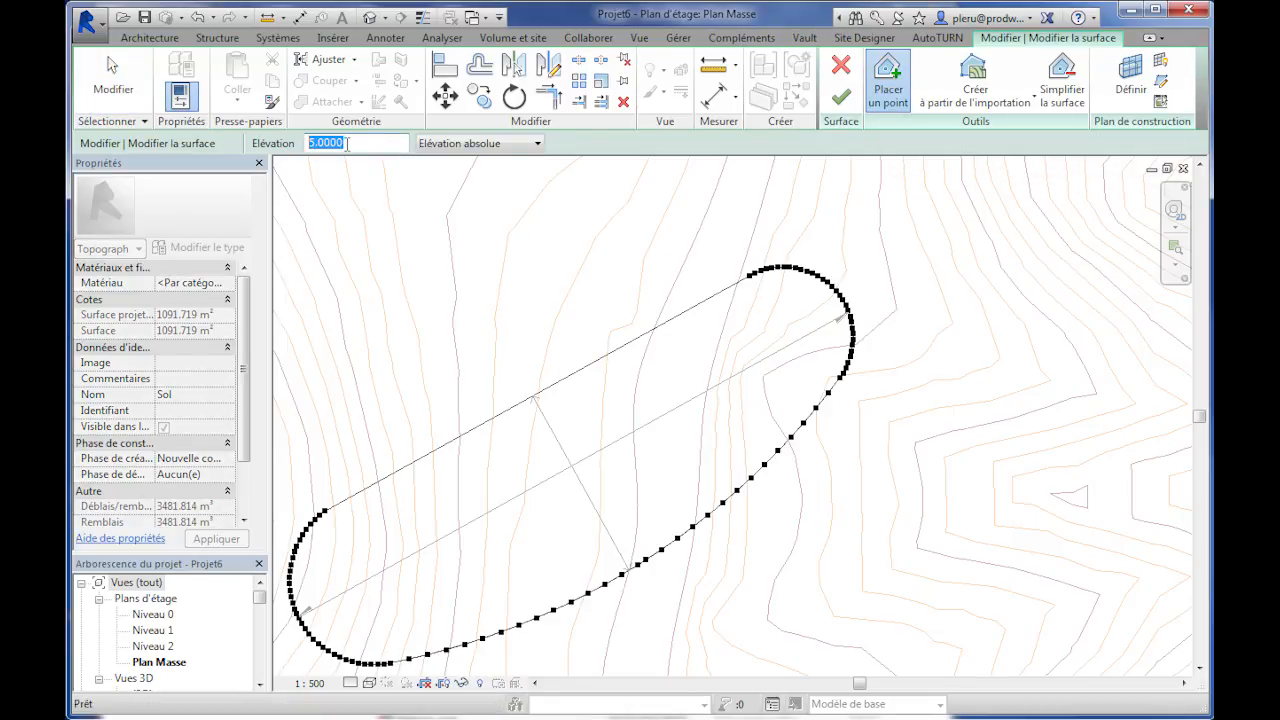
click(735, 362)
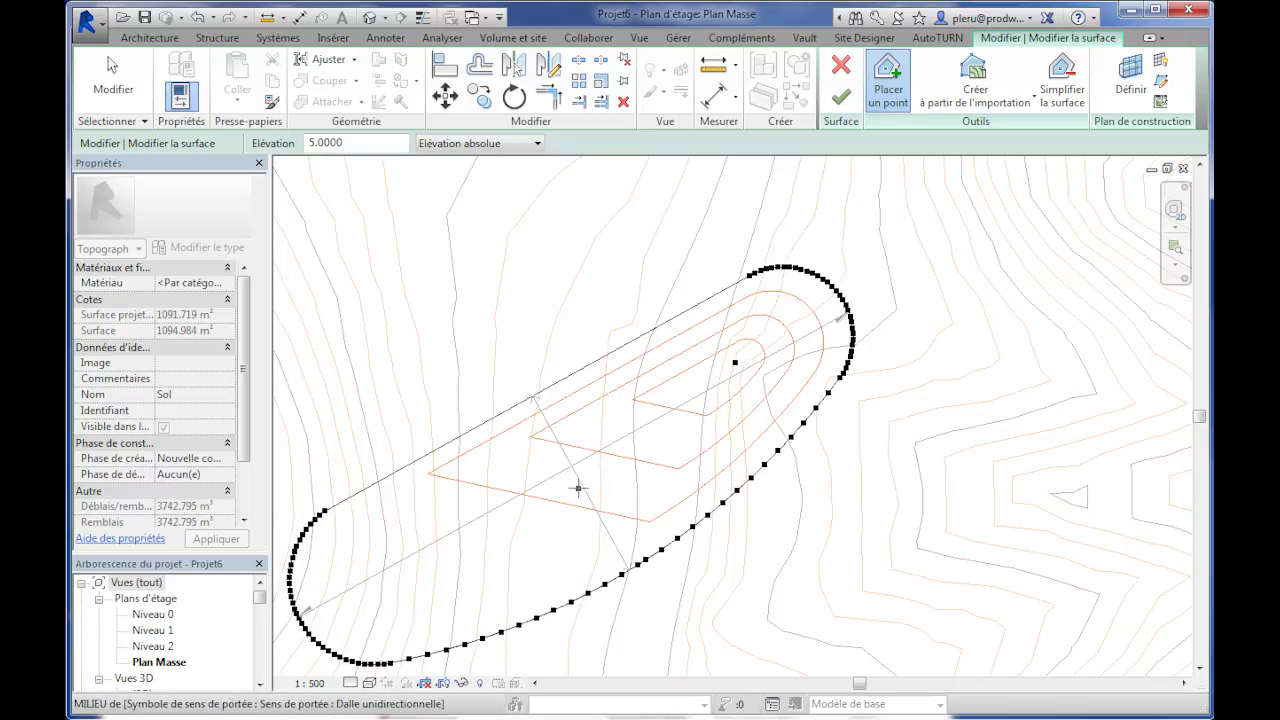
click(442, 545)
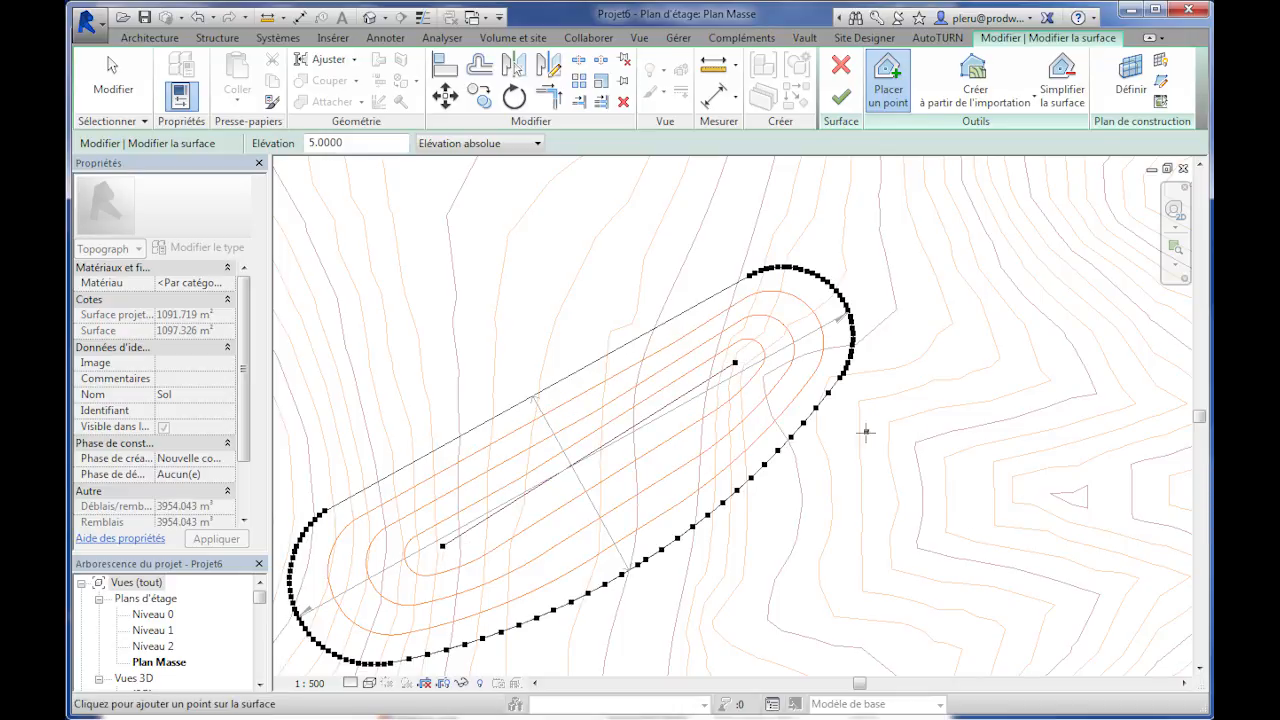
click(841, 97)
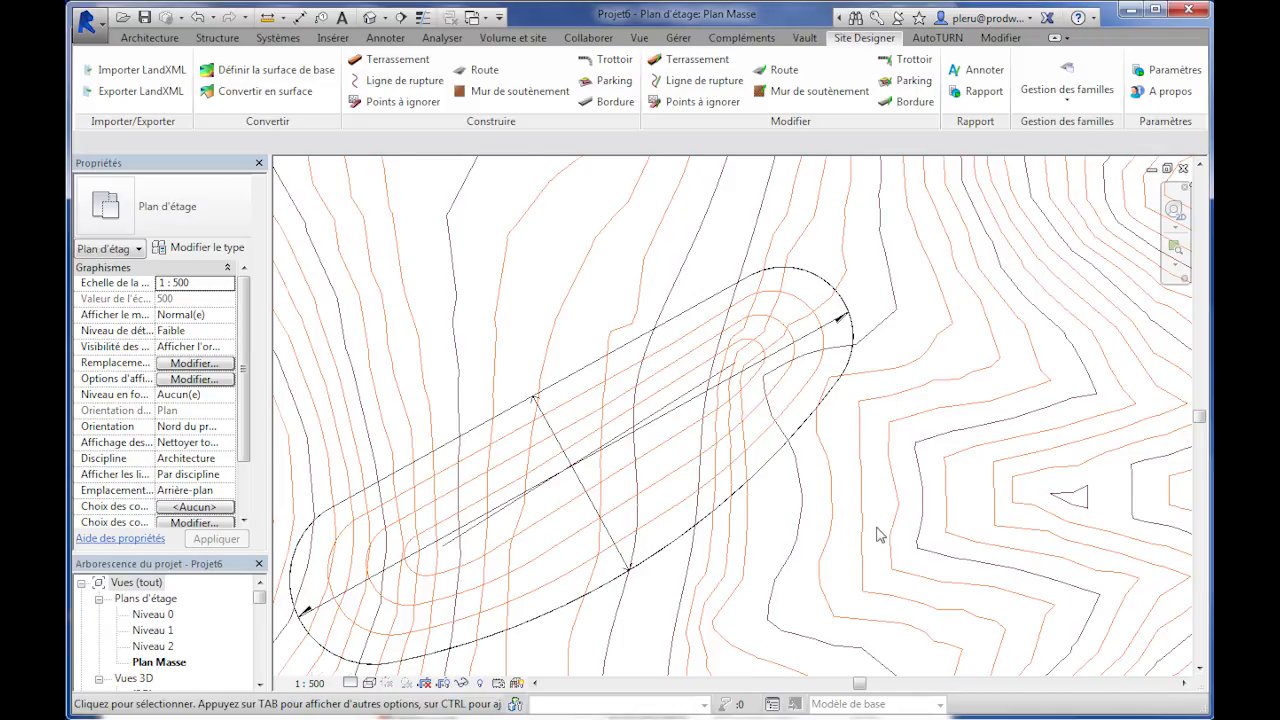
Delete the Sol topography and the floor beneath it from the middle of the terrain.
scroll(877, 535, down, 3)
middle_drag(820, 560, 843, 423)
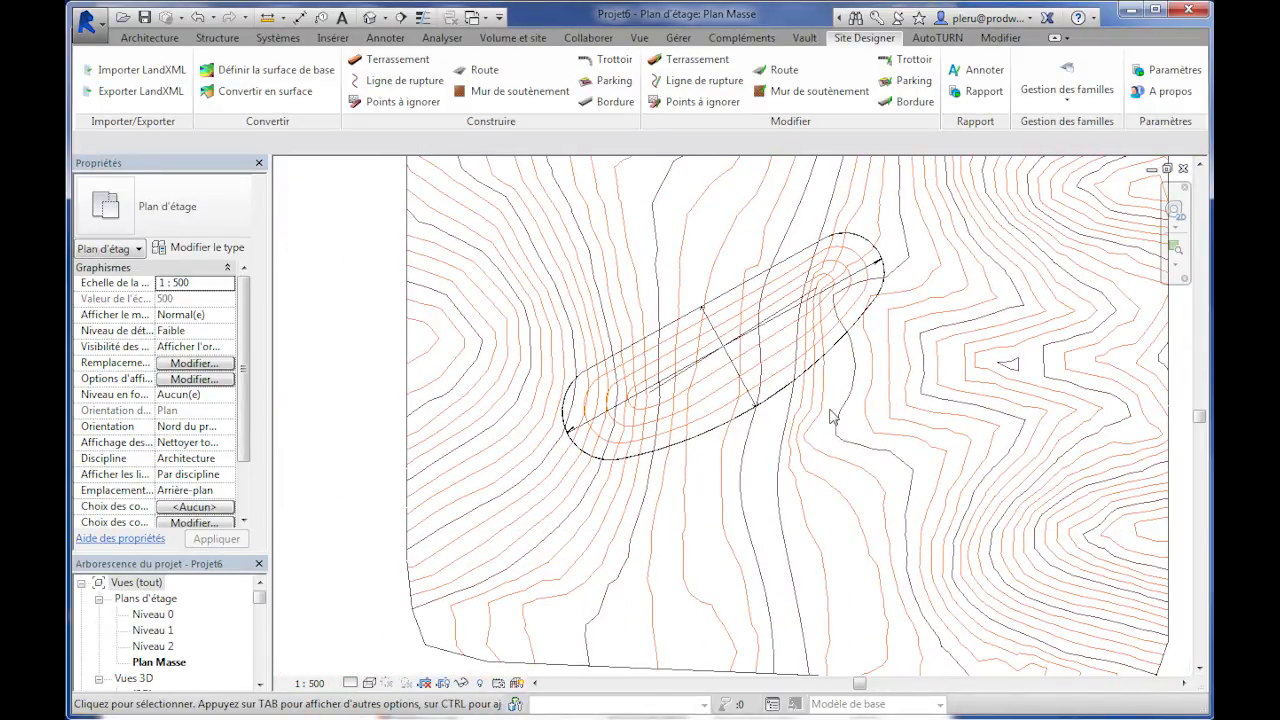
click(777, 380)
key(Escape)
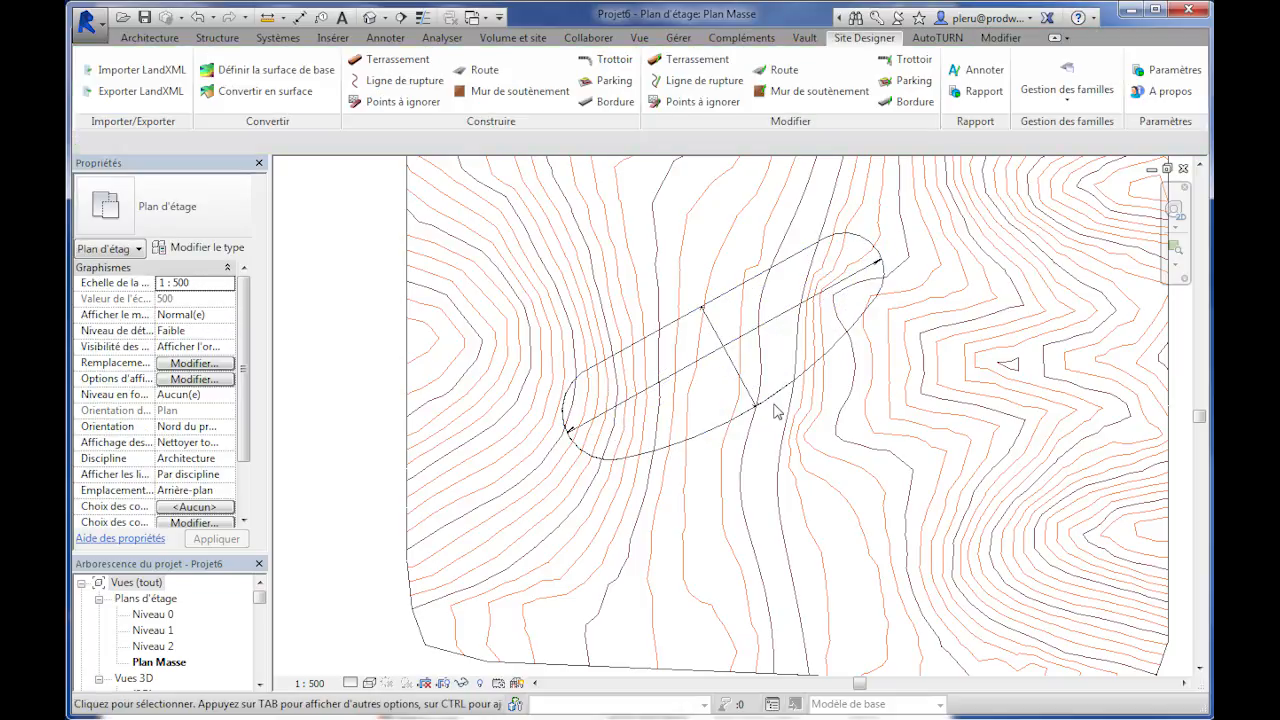
click(777, 402)
key(Delete)
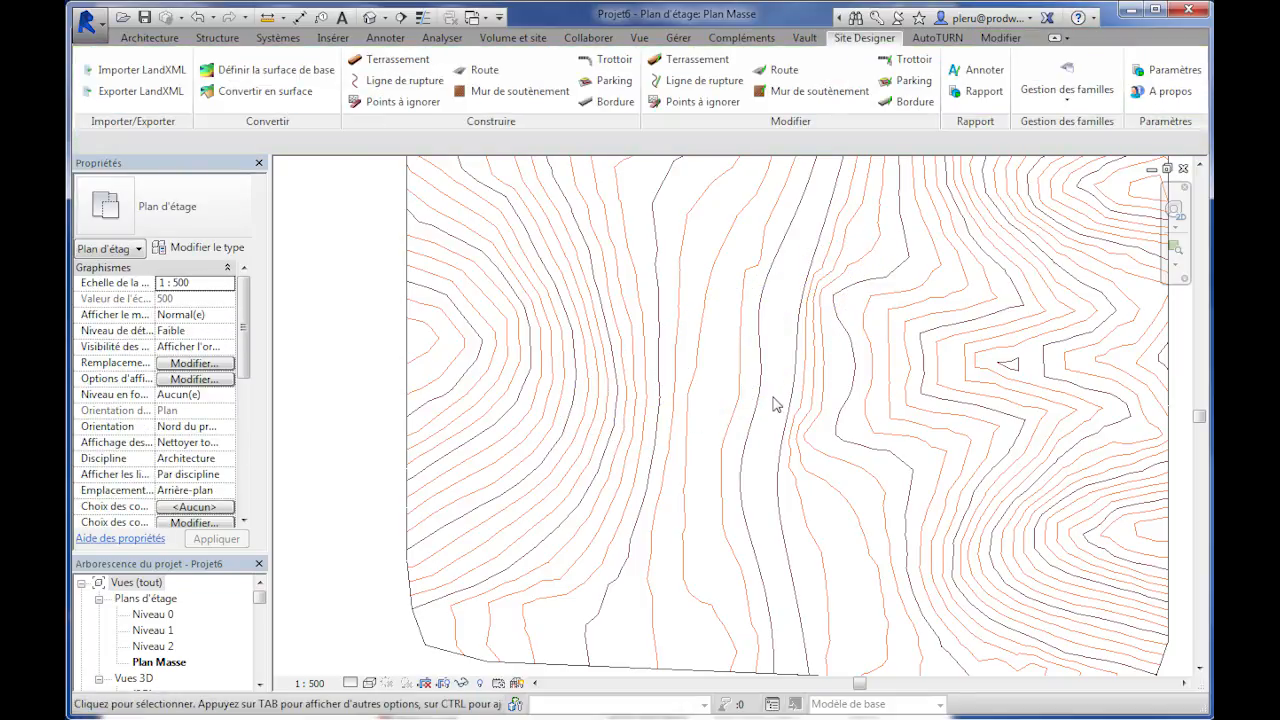
middle_click(775, 398)
middle_click(775, 398)
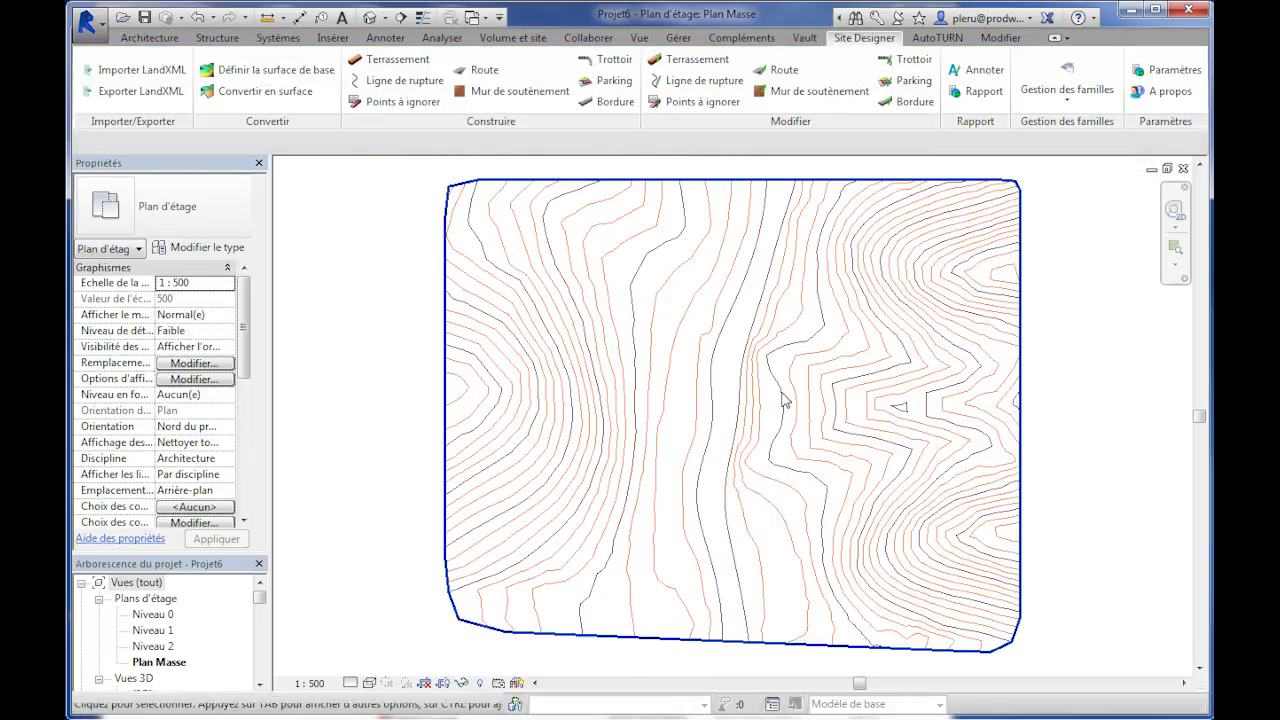
Define a zone of points to ignore by drawing a closed six-sided outline over the terrain's eastern valley, and delete the points inside it.
click(401, 104)
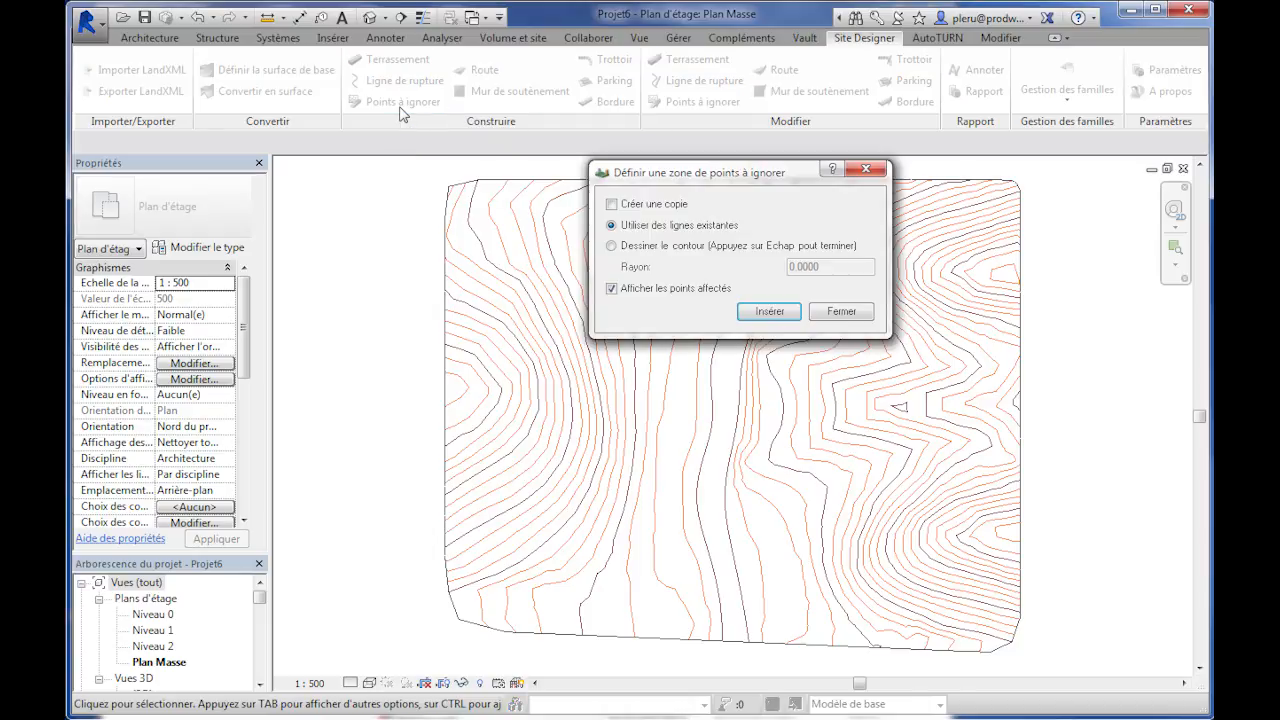
click(625, 247)
click(770, 312)
click(757, 348)
click(753, 372)
click(741, 464)
click(758, 498)
click(978, 452)
click(969, 372)
click(781, 326)
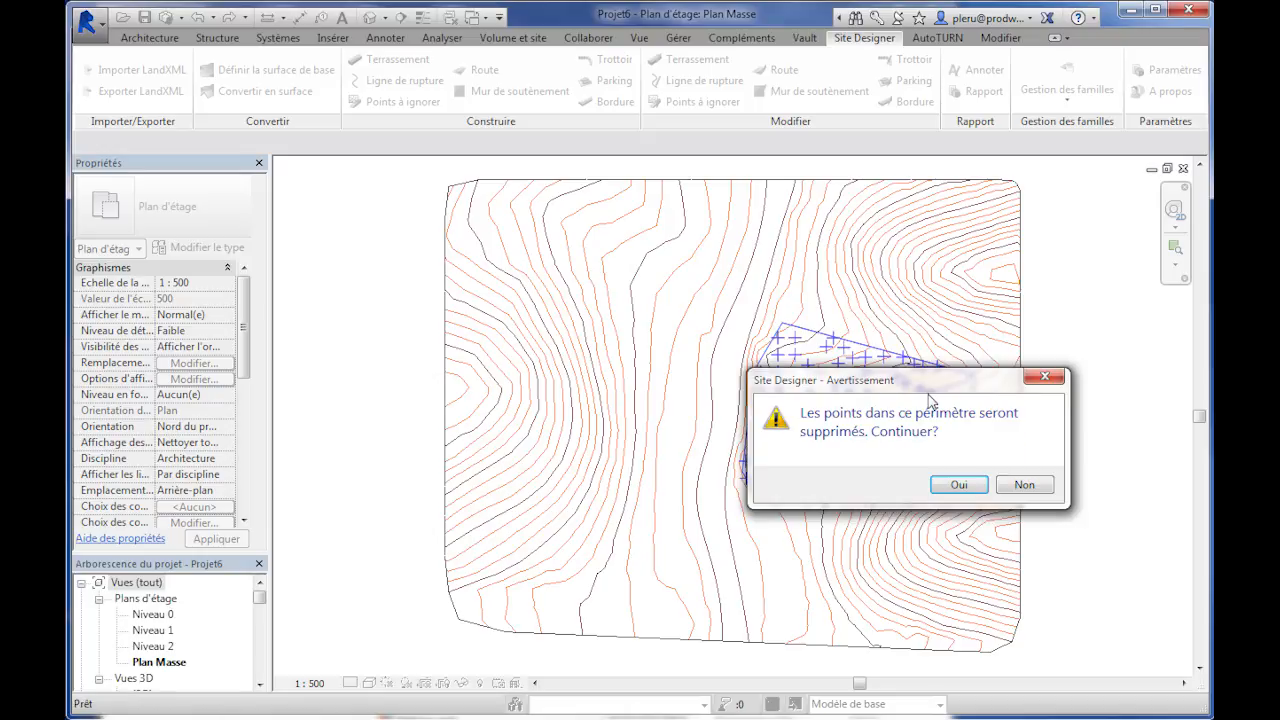
drag(923, 382, 547, 321)
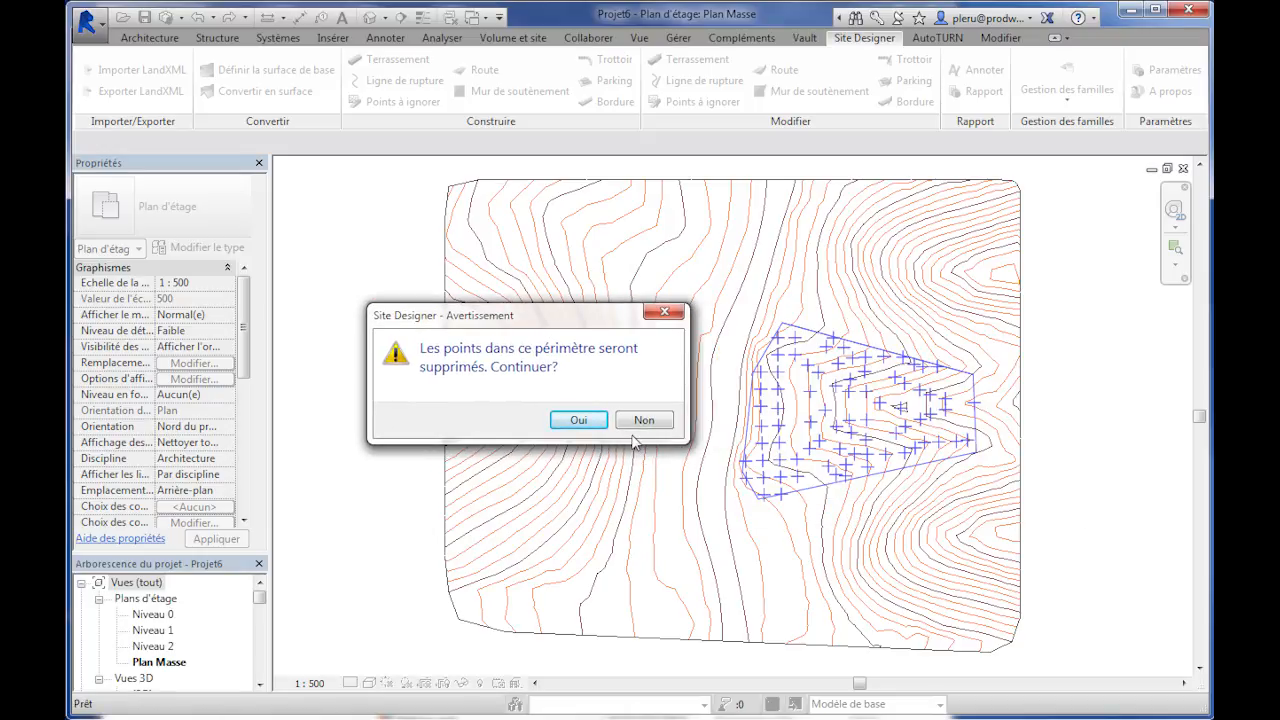
click(590, 422)
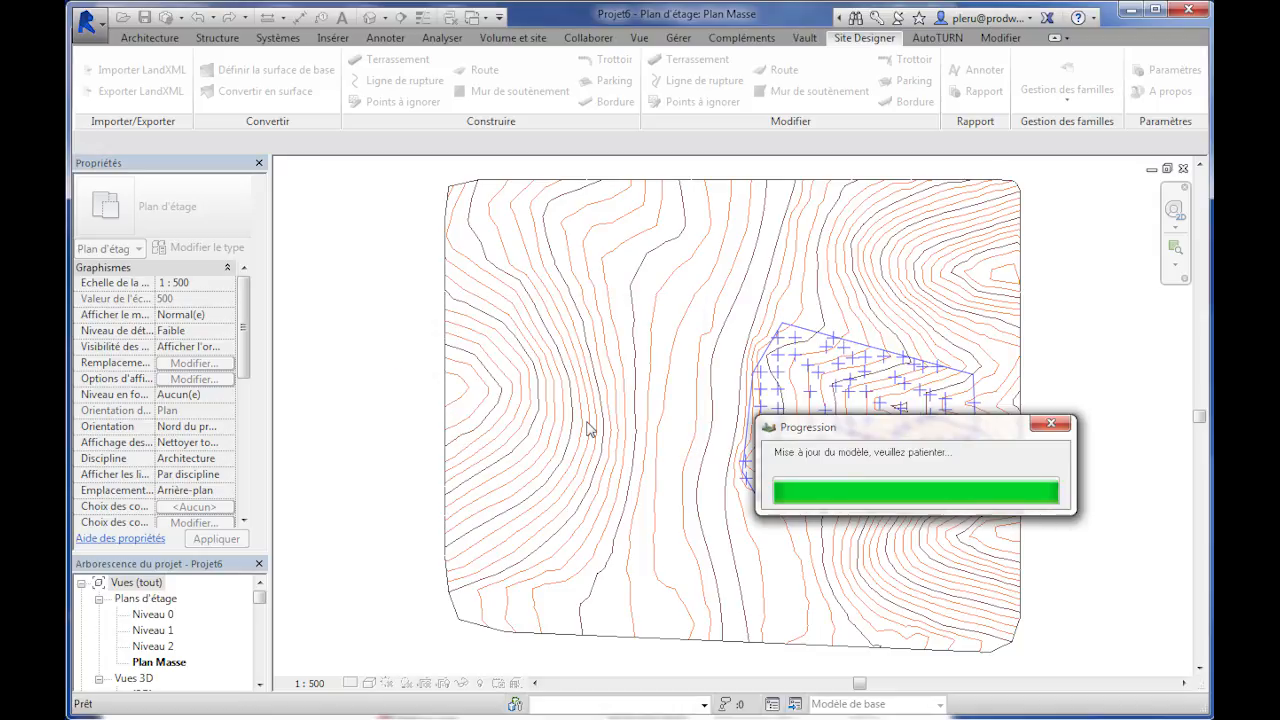
click(842, 312)
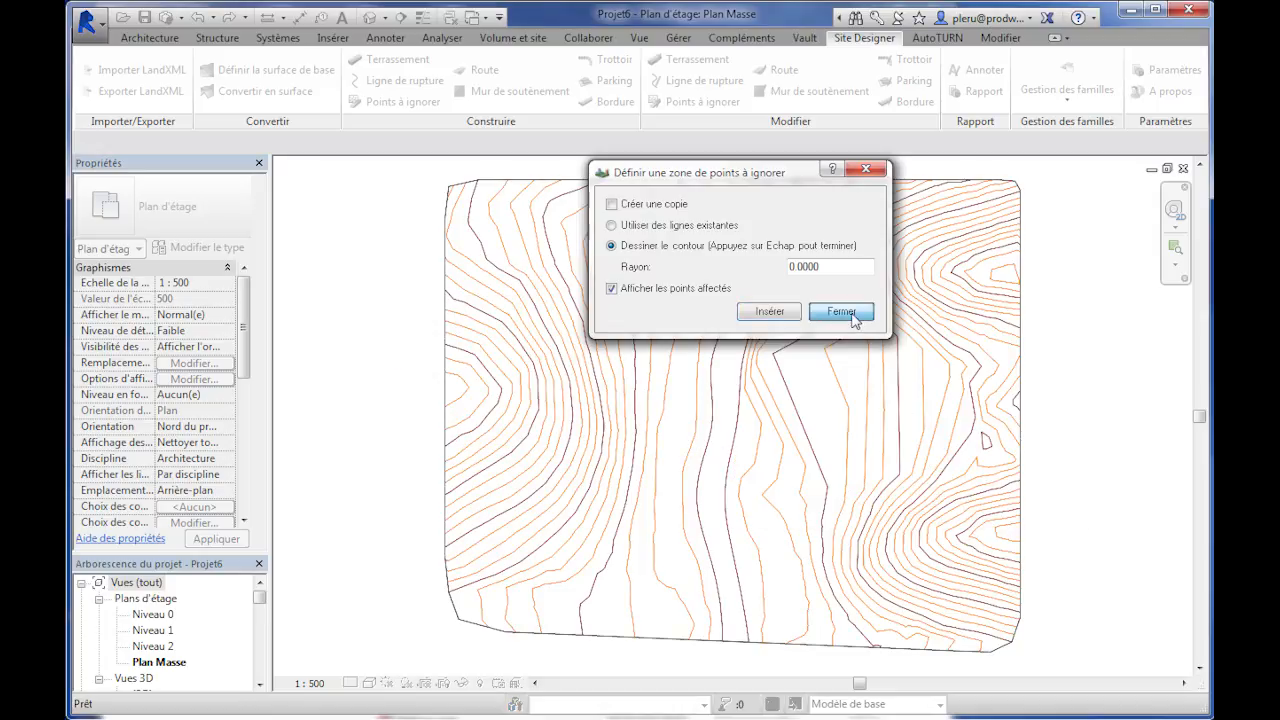
Open the terrain for surface editing to examine where points remain around the ignored zone, and close the edit.
click(835, 353)
click(847, 80)
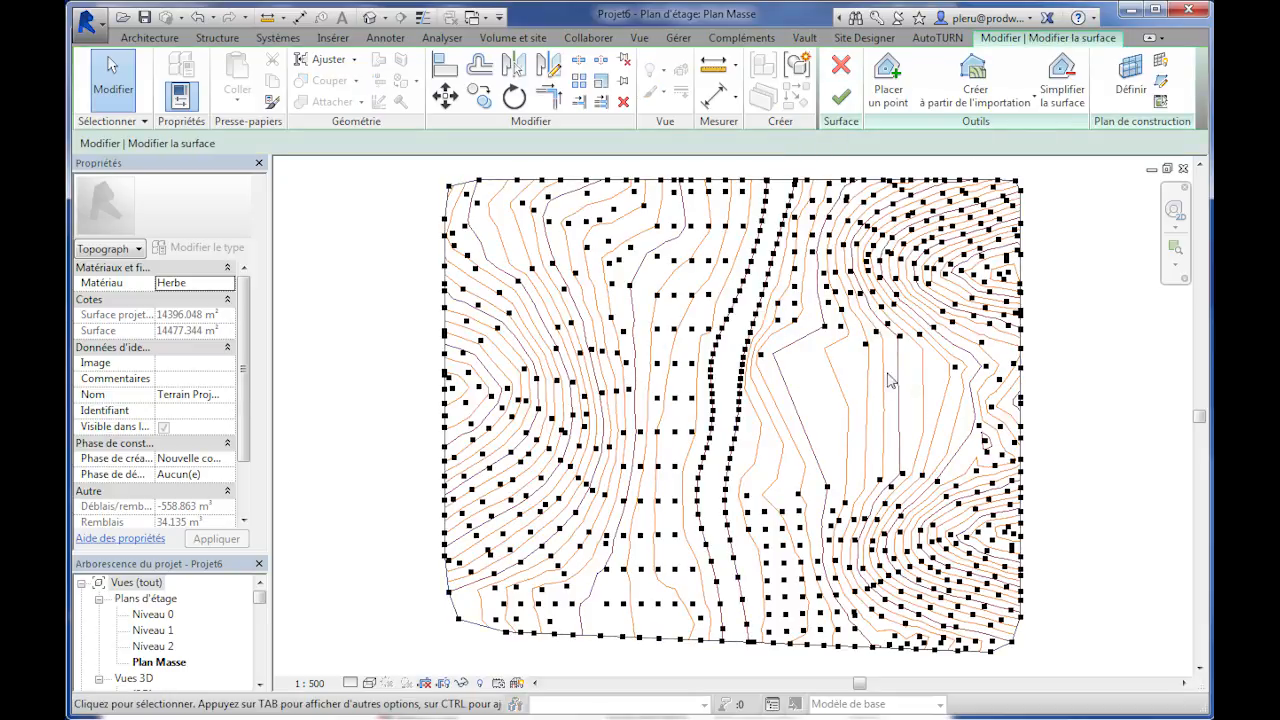
click(841, 98)
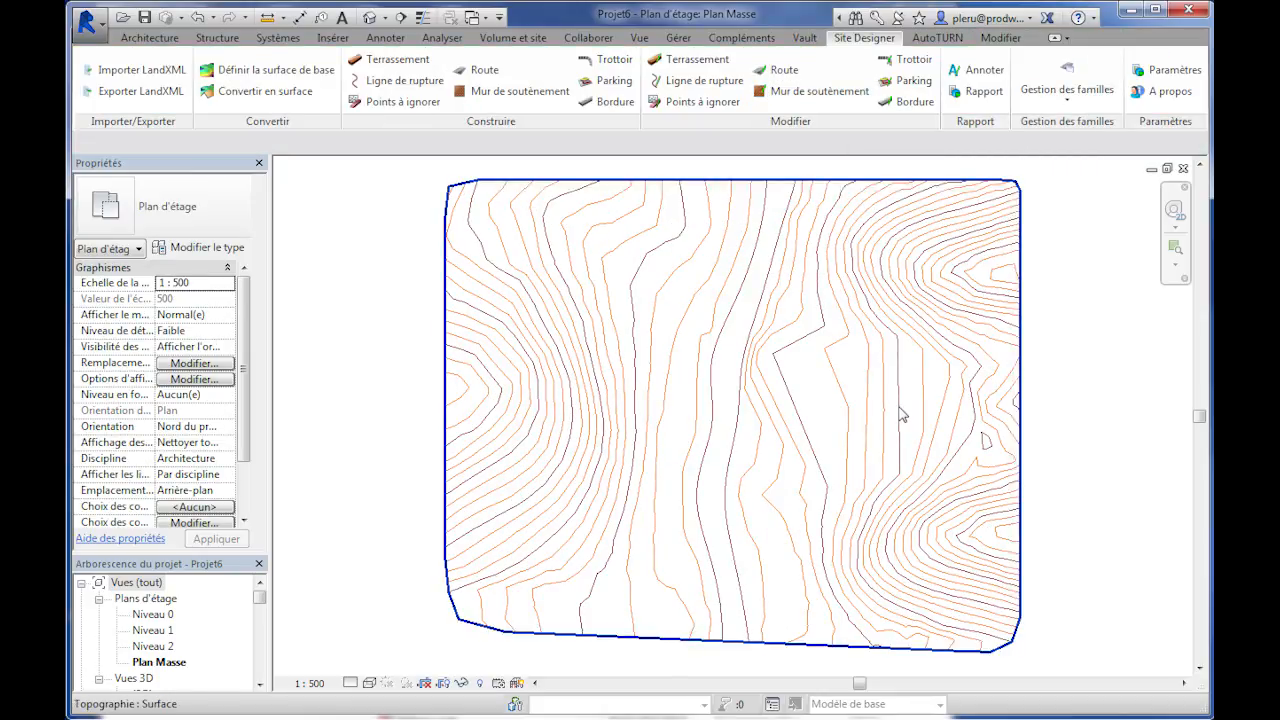
Remove the two western vertices from the outline of the points-to-ignore zone, and delete the whole zone.
click(705, 105)
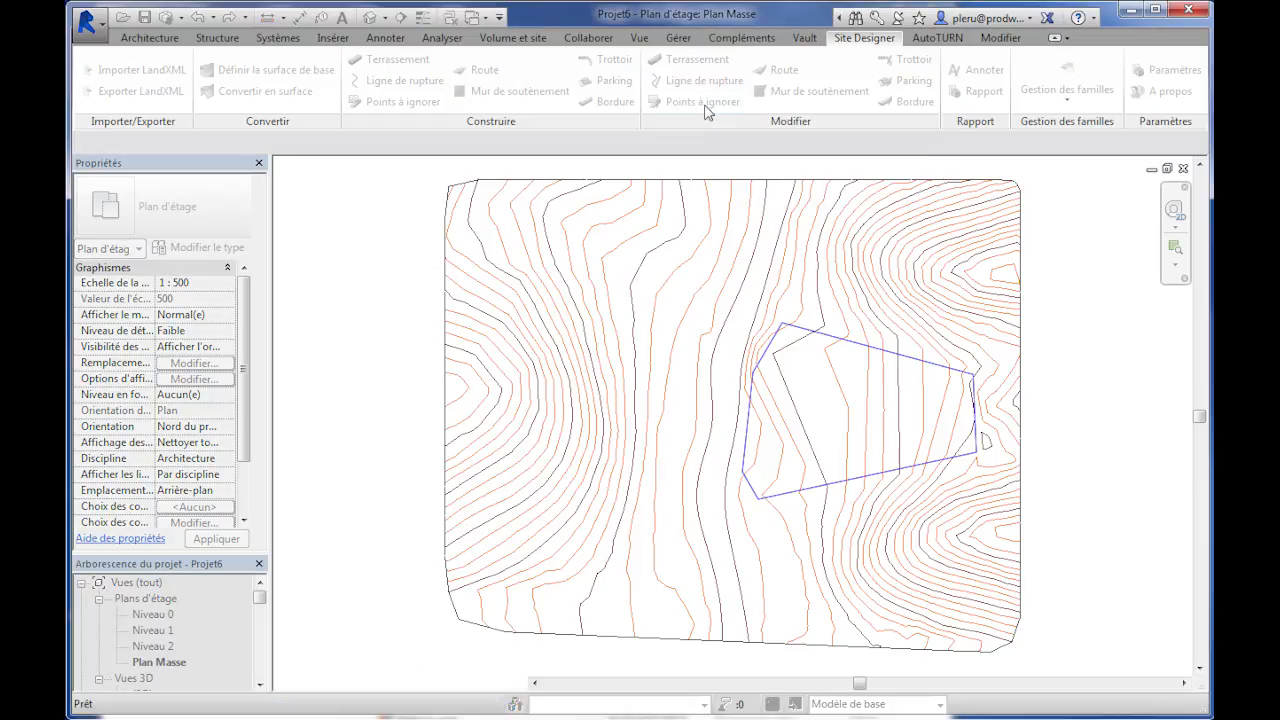
click(826, 343)
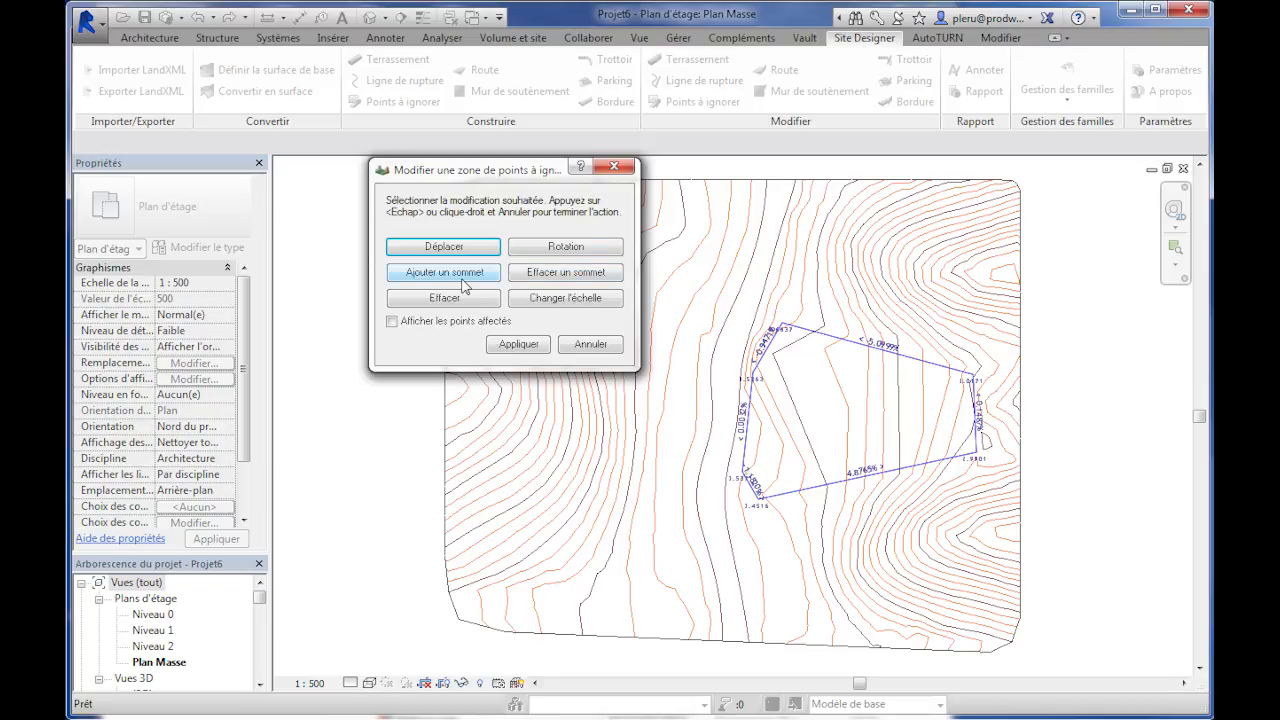
click(565, 284)
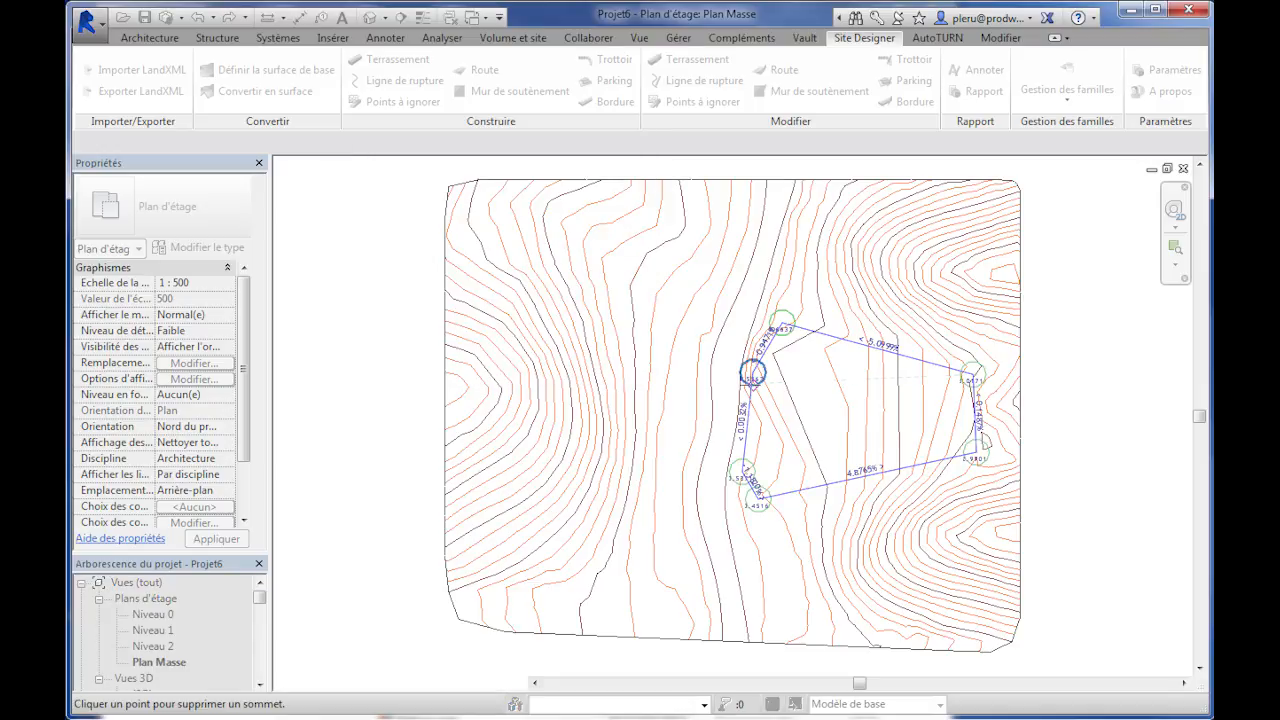
click(740, 472)
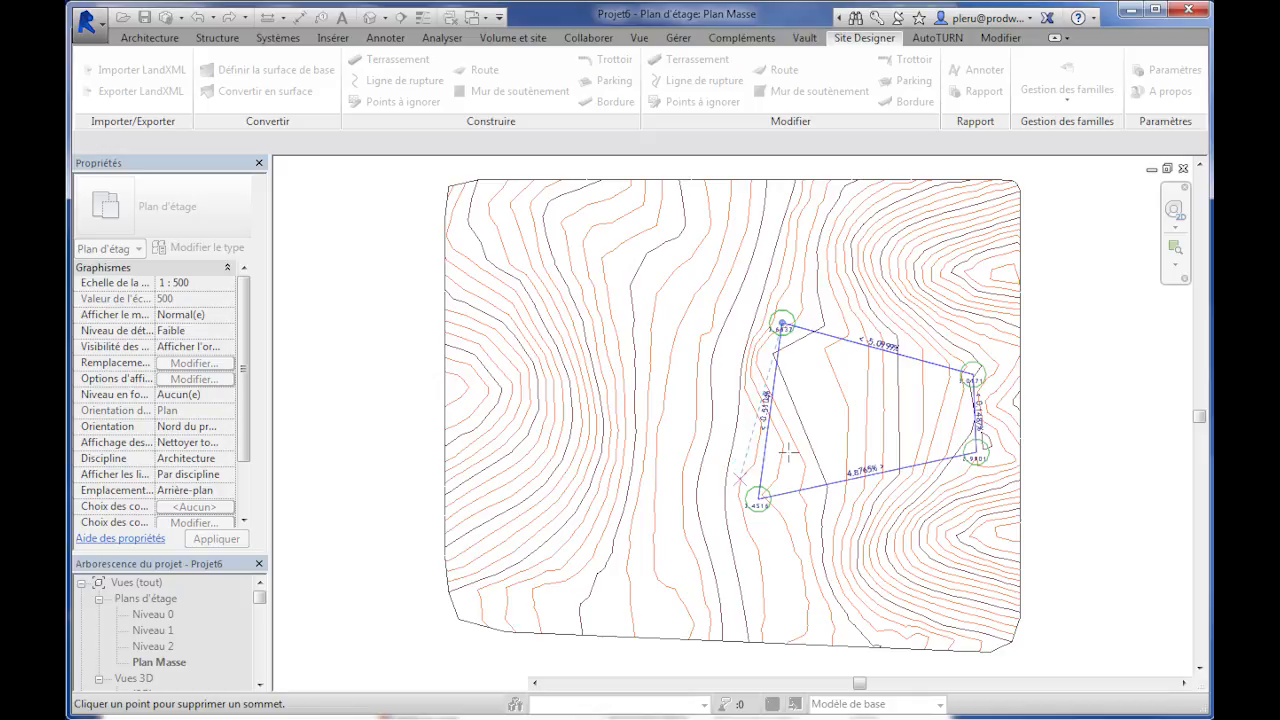
right_click(818, 437)
click(866, 447)
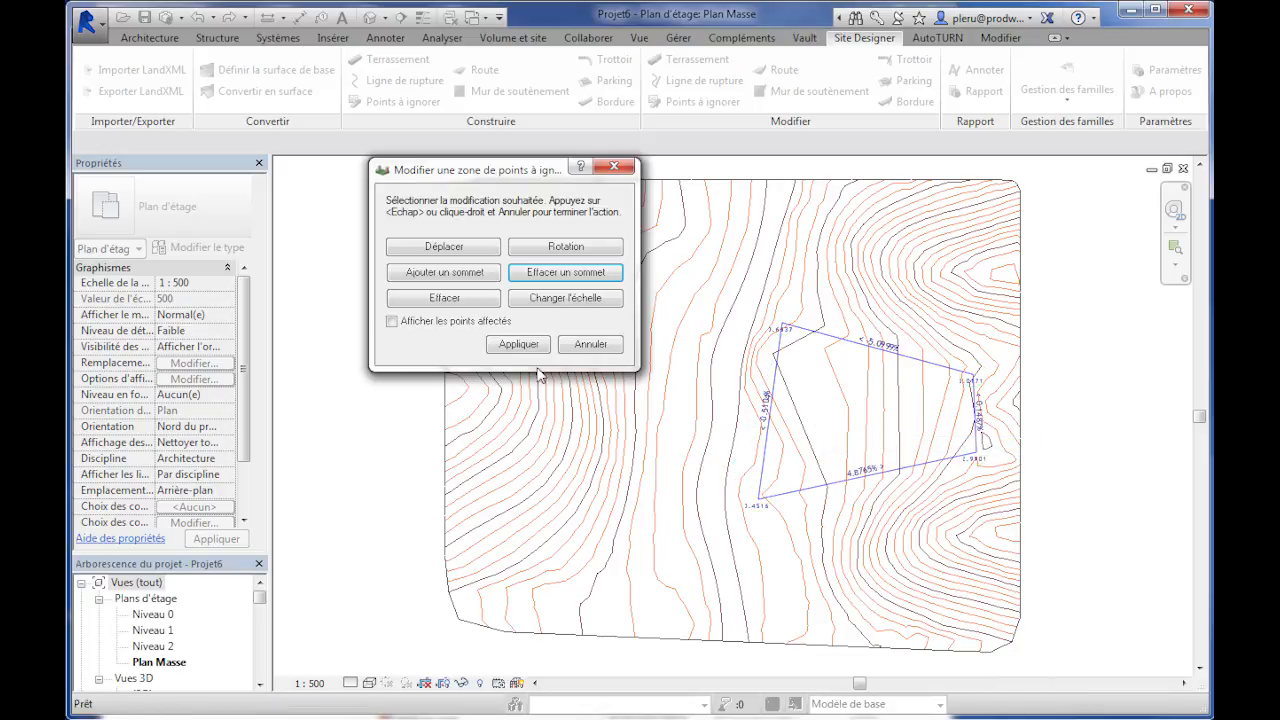
click(445, 298)
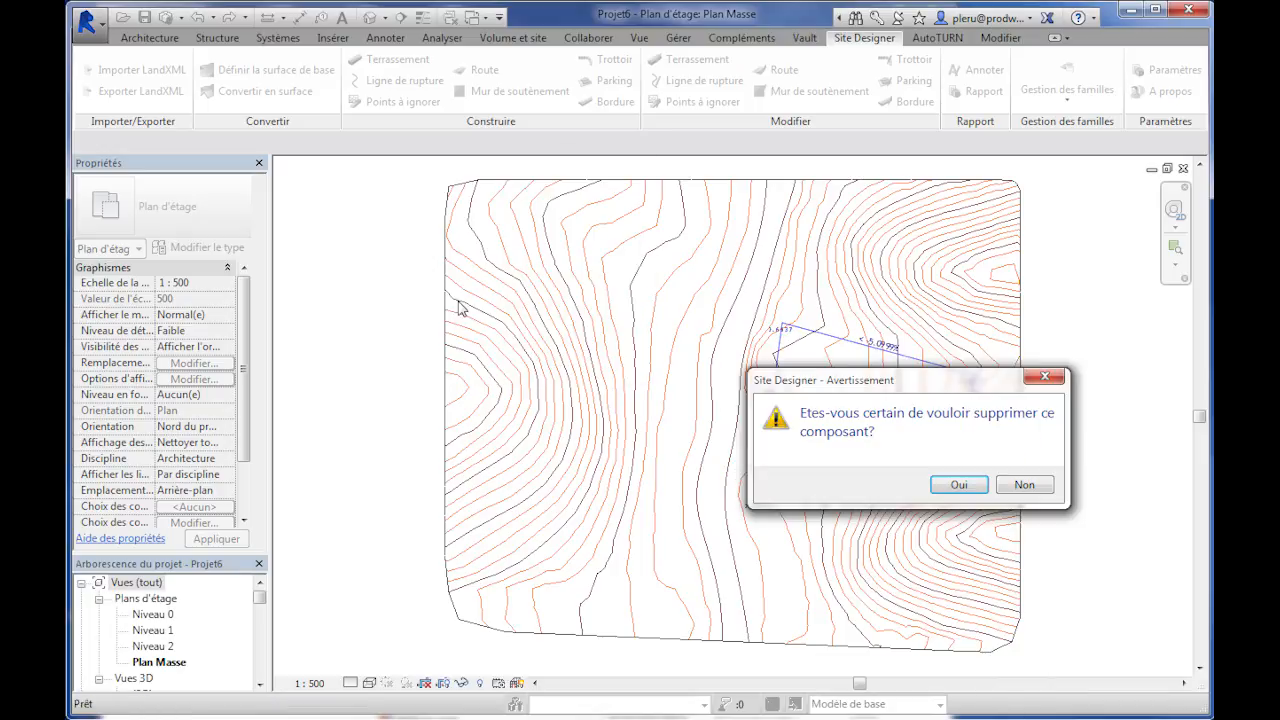
click(905, 484)
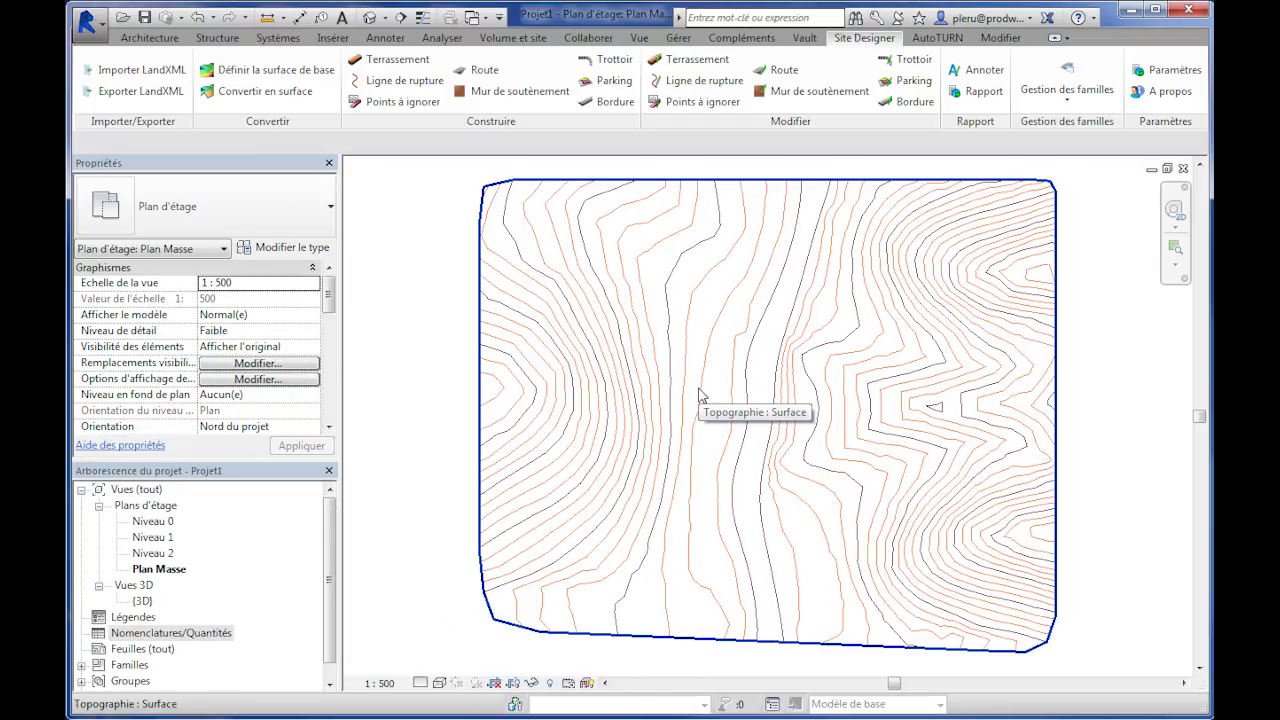
Set up a new grading named PTF with the family Terrassement and the type Talus 3/2.
click(397, 60)
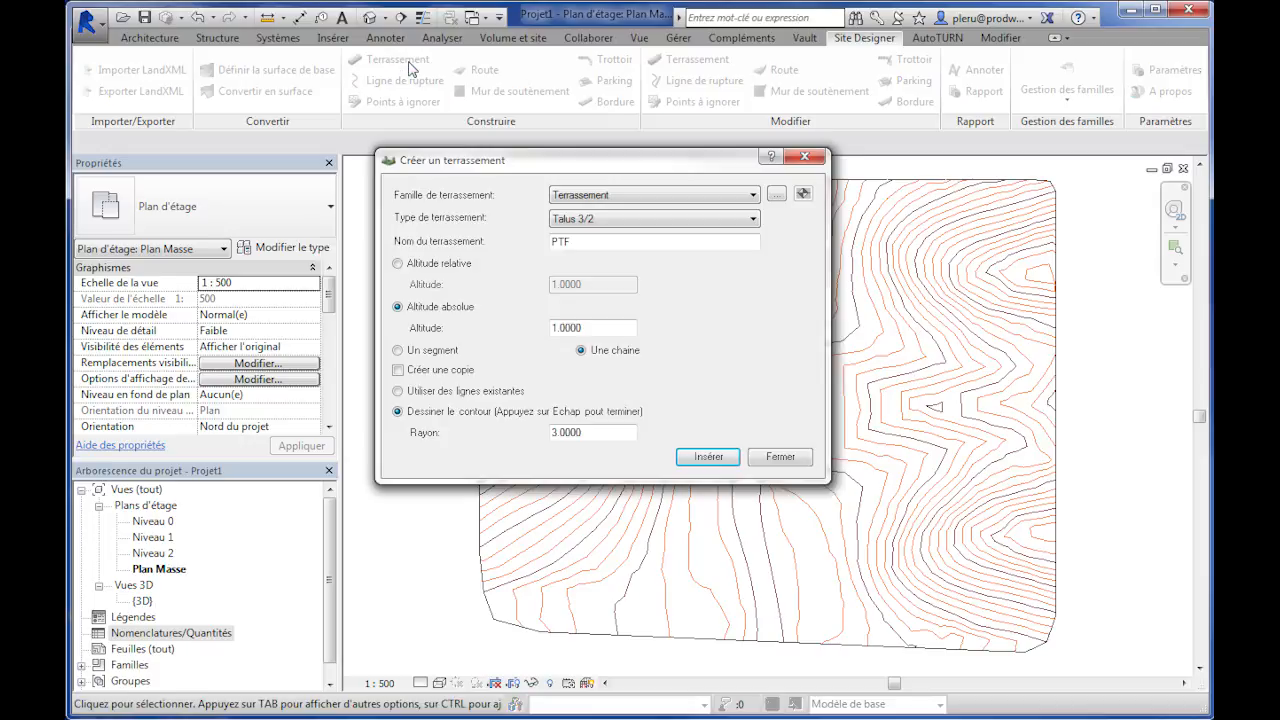
click(609, 196)
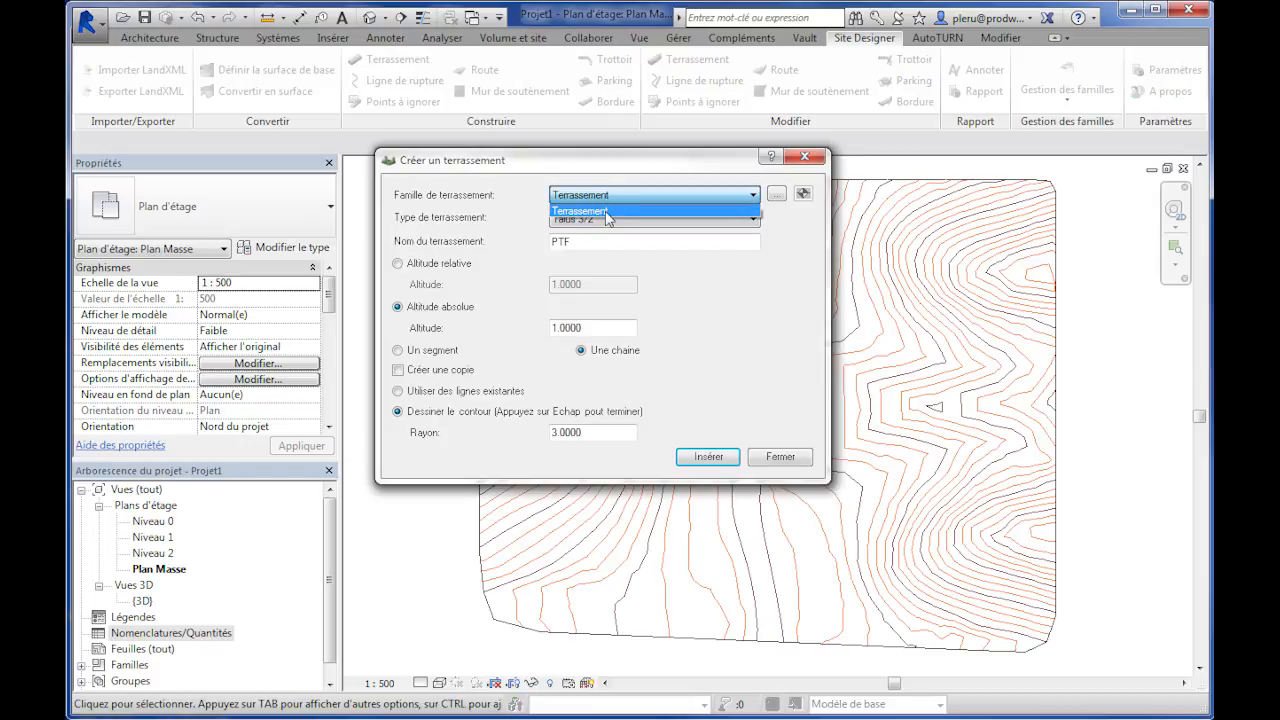
click(607, 212)
click(605, 220)
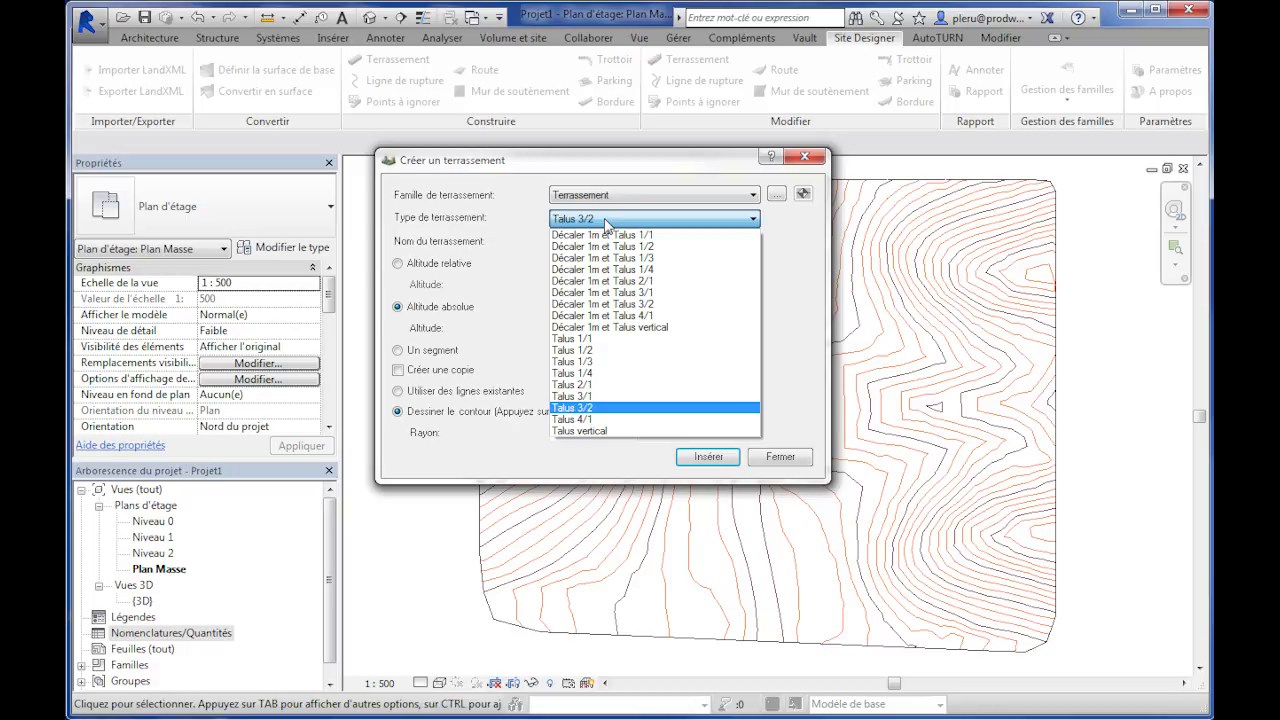
click(605, 410)
drag(584, 243, 524, 244)
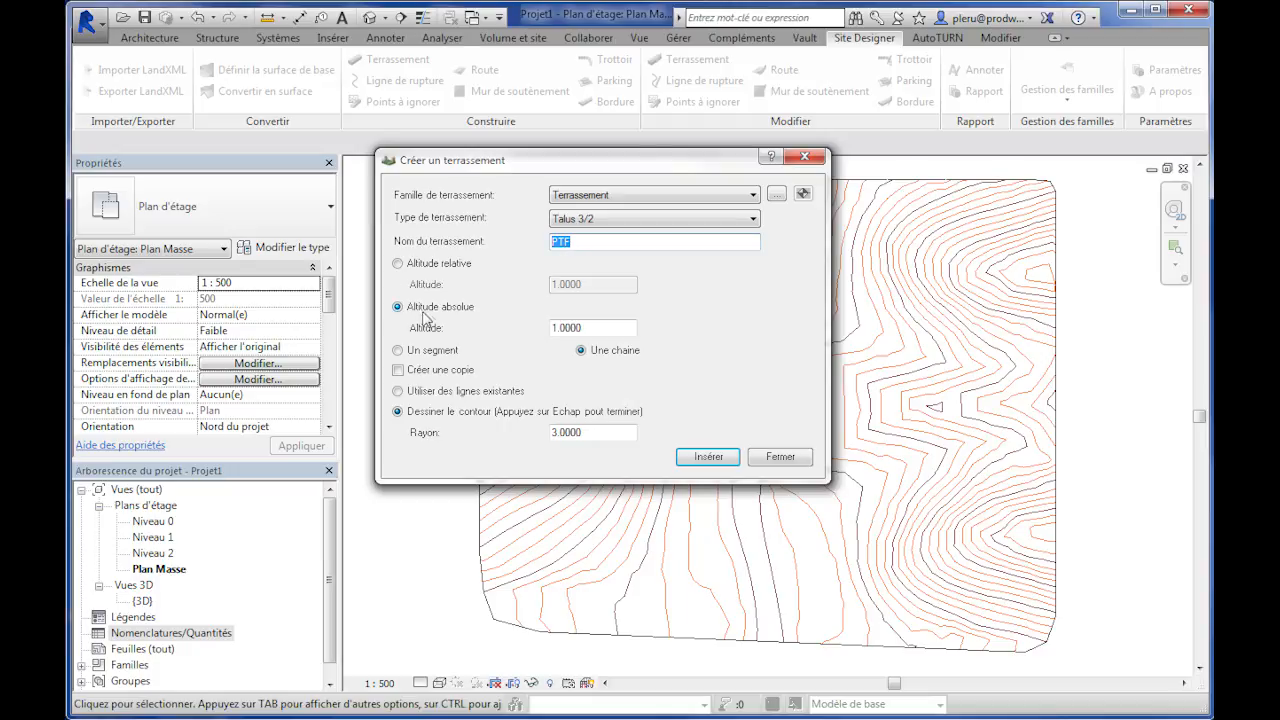
Sample an altitude from a terrain point for the grading, and replace it with an absolute altitude of 1.
click(592, 328)
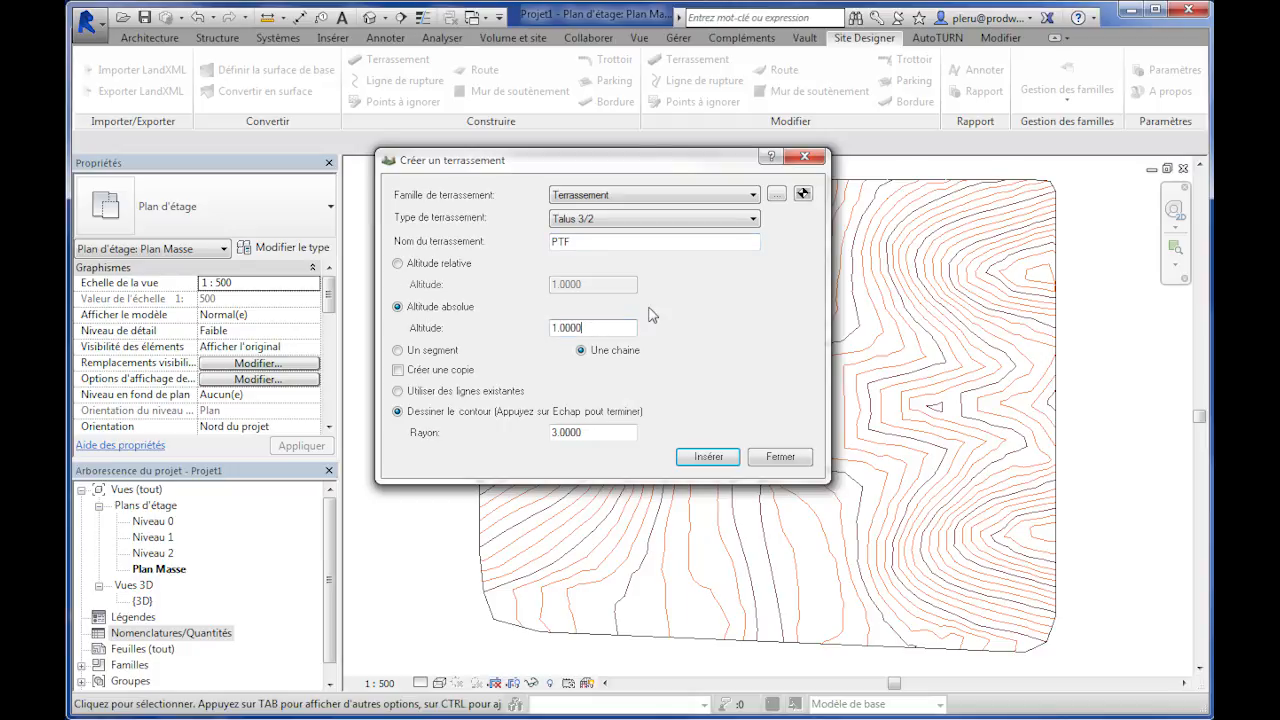
click(803, 193)
click(660, 419)
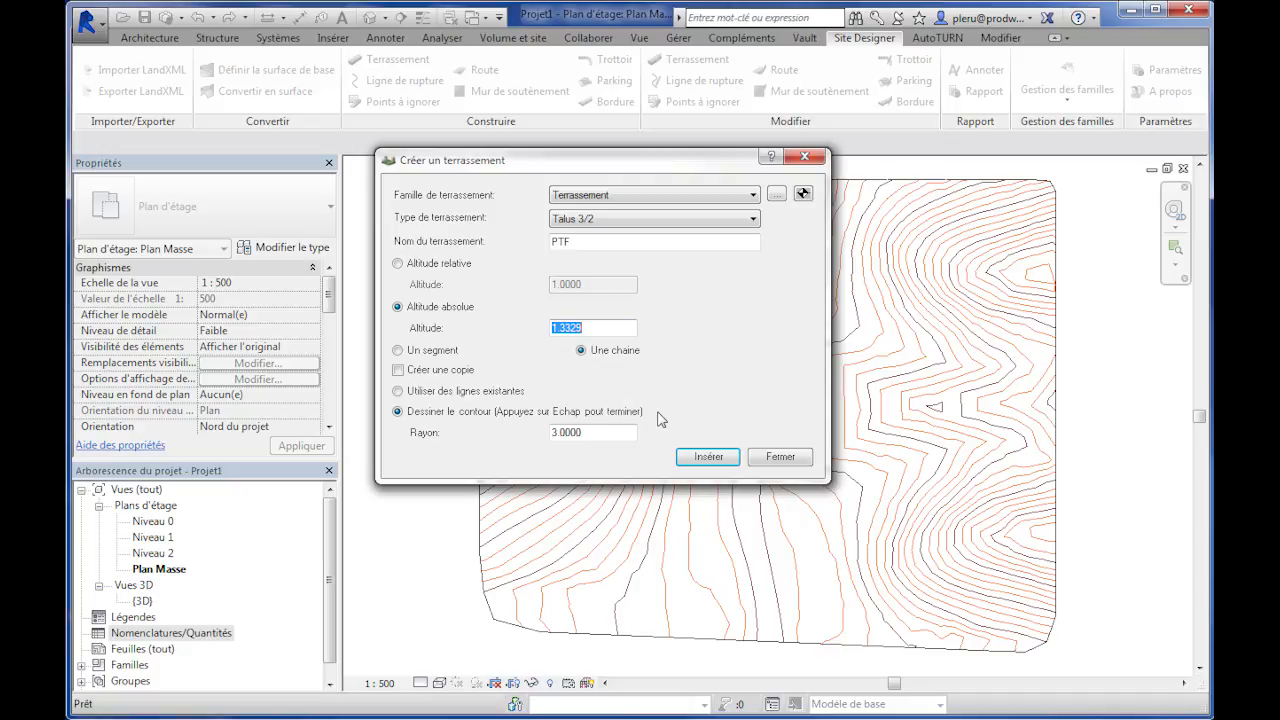
drag(593, 328, 555, 329)
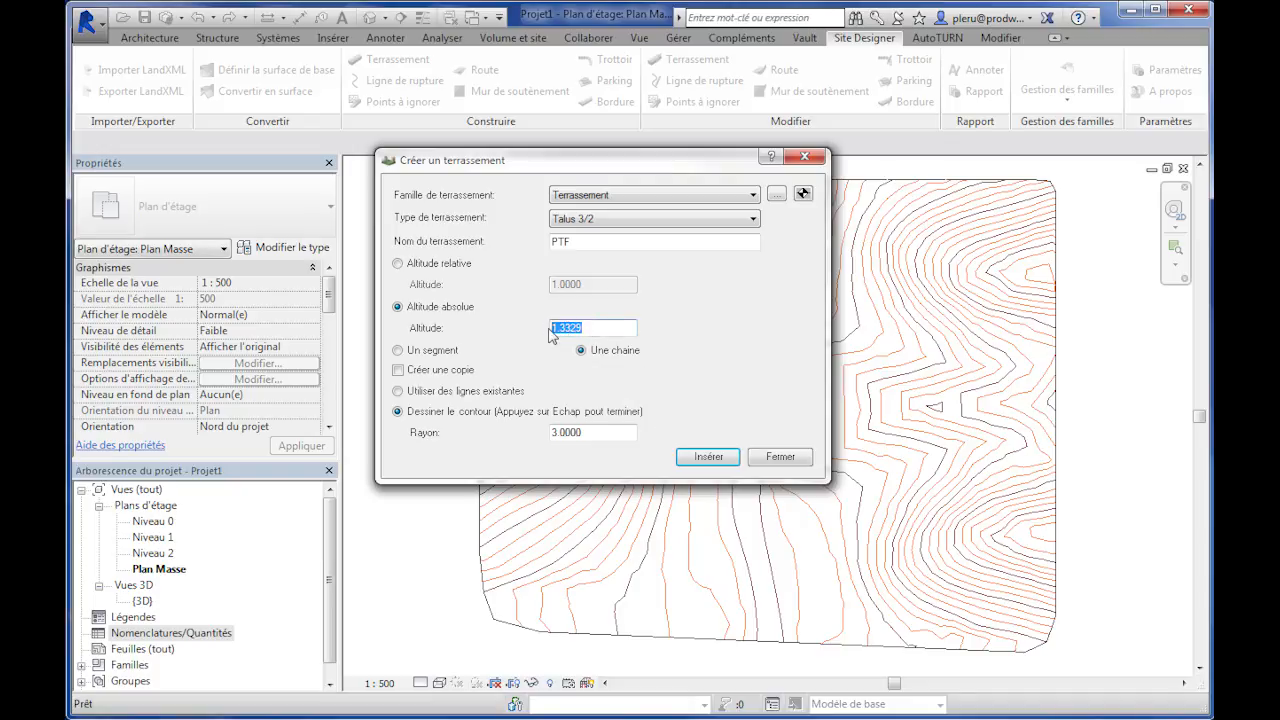
text(1)
Draw the grading's closed six-sided outline with a 3.0000 corner radius on the western half of the terrain, calculating the slope outside it.
click(463, 414)
double_click(588, 432)
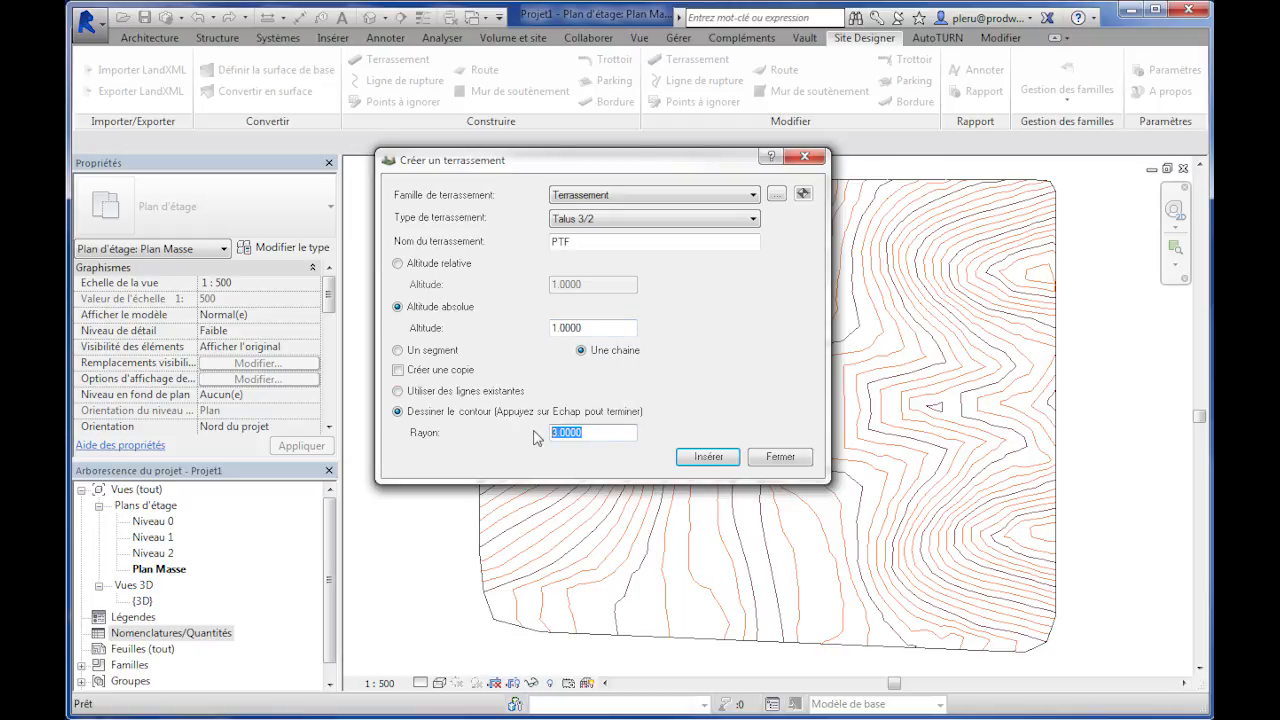
click(709, 456)
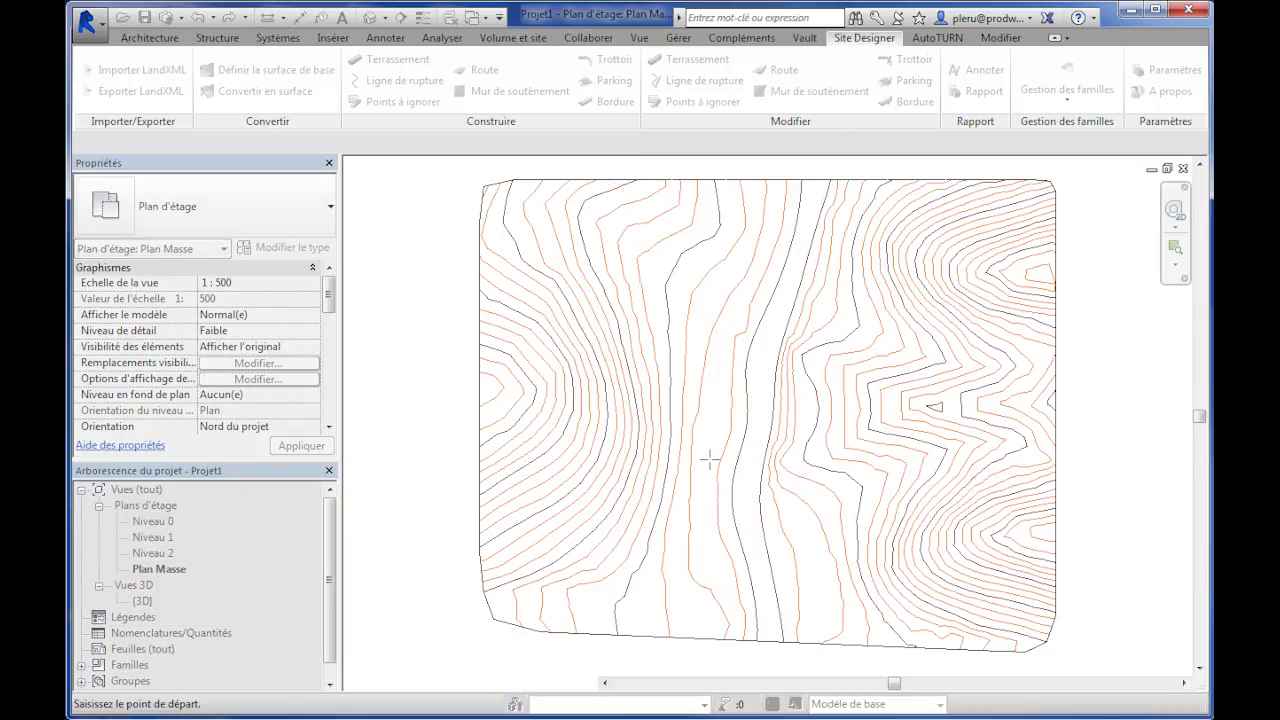
click(545, 553)
click(529, 408)
click(565, 248)
click(746, 247)
click(710, 425)
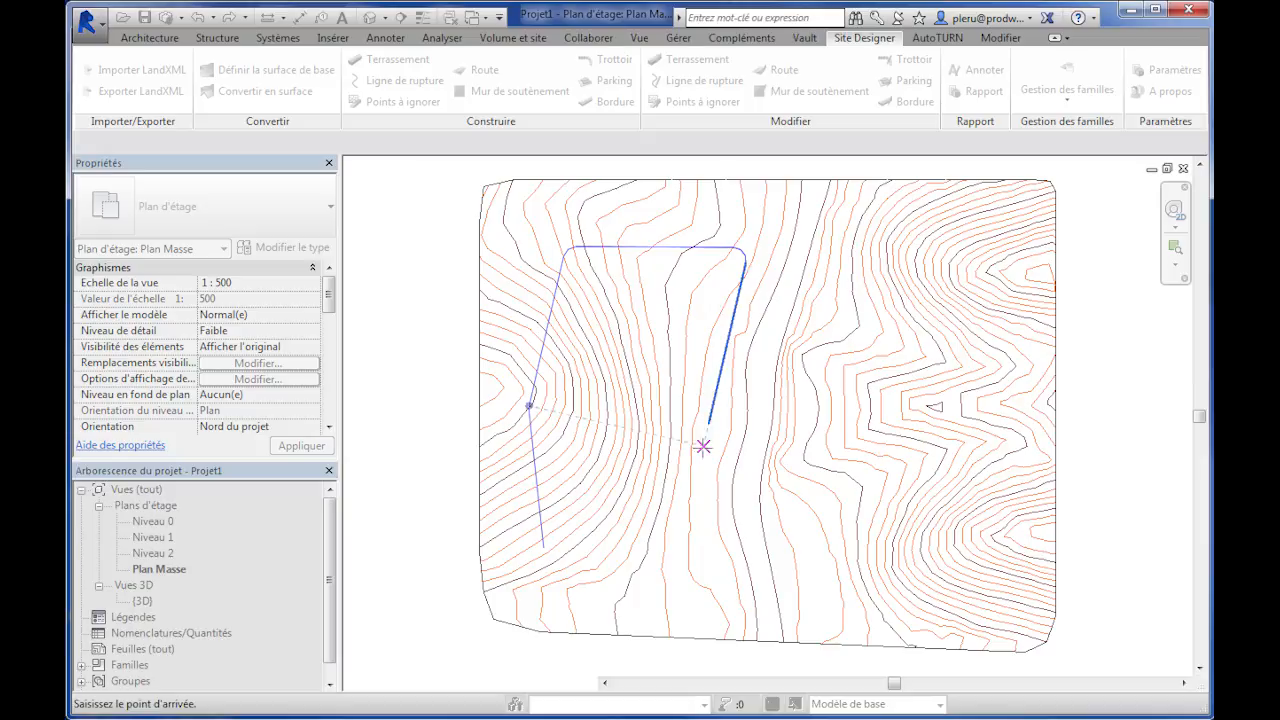
click(722, 560)
click(543, 549)
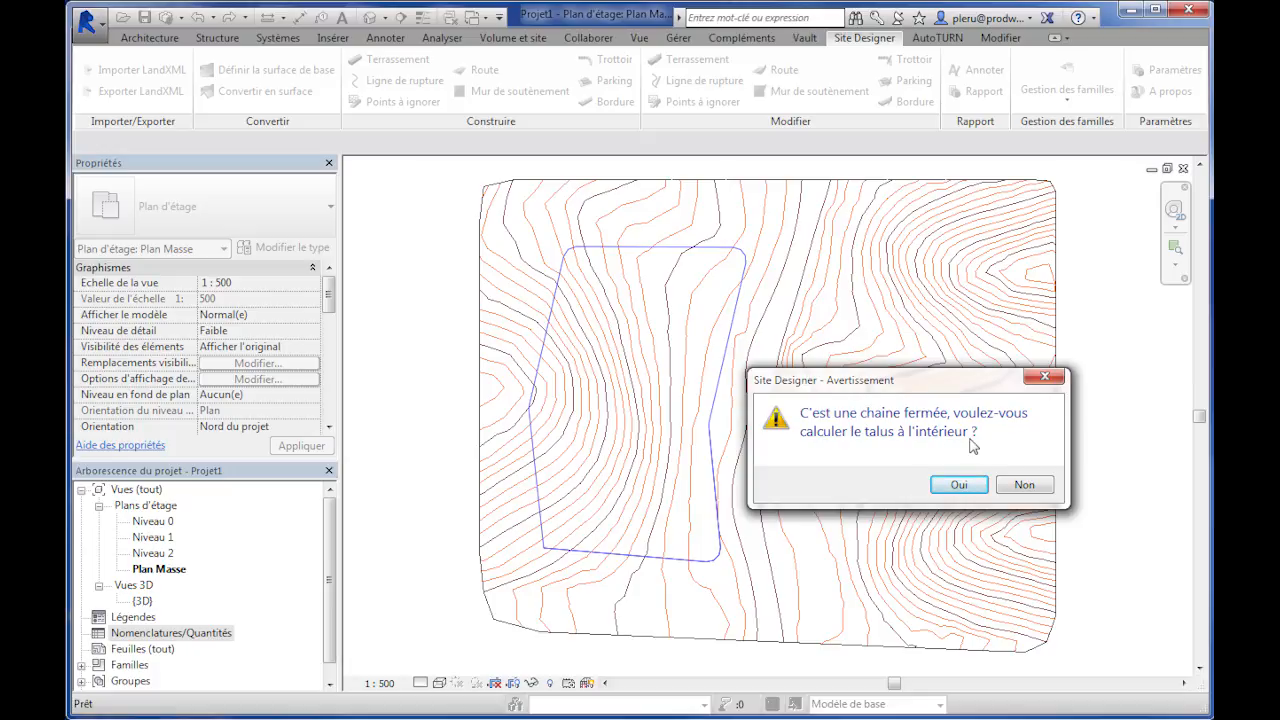
click(1022, 484)
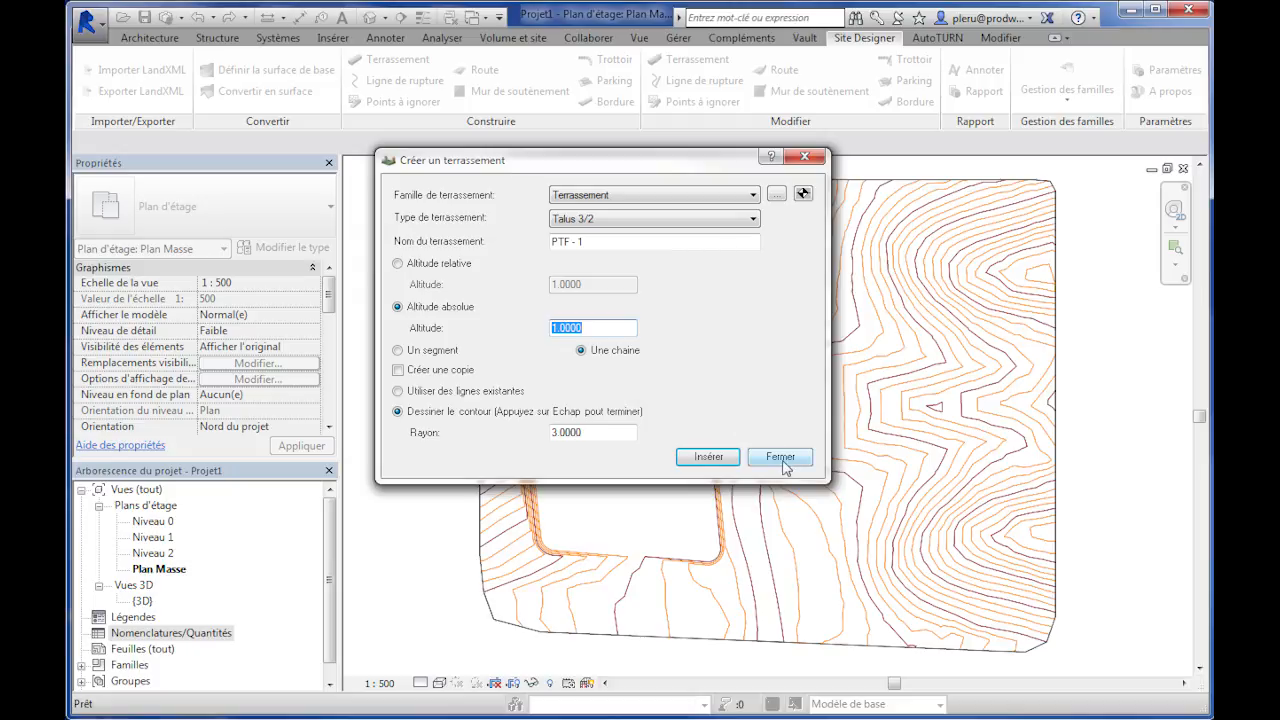
Close the grading setup, and turn on the triangulation edges of the Topographie category in the {3D} view.
click(785, 463)
scroll(623, 415, up, 2)
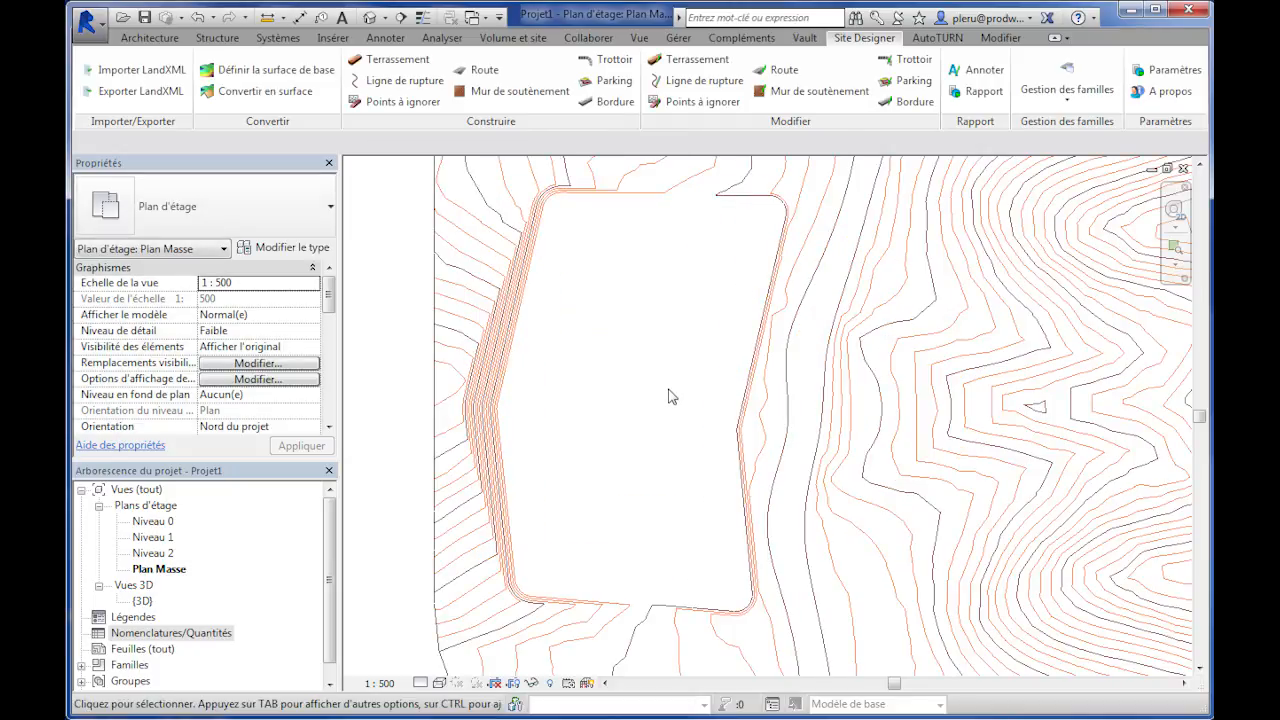
double_click(142, 600)
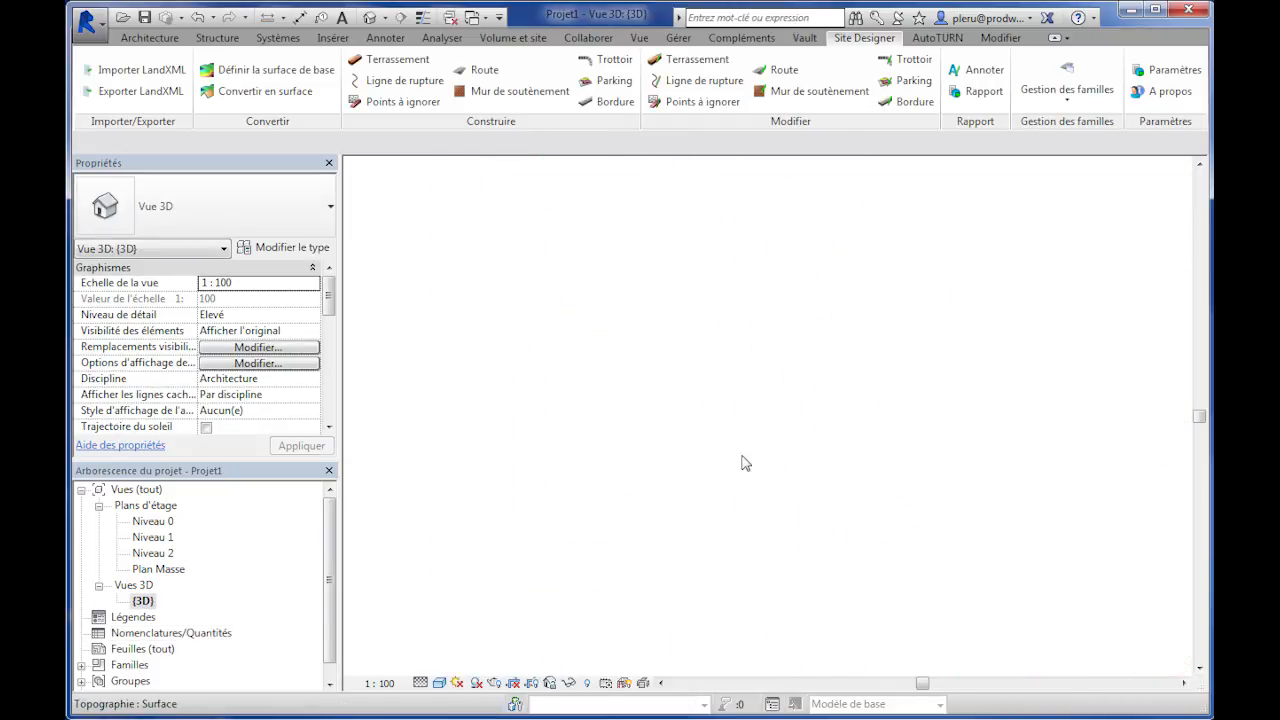
key(v)
key(g)
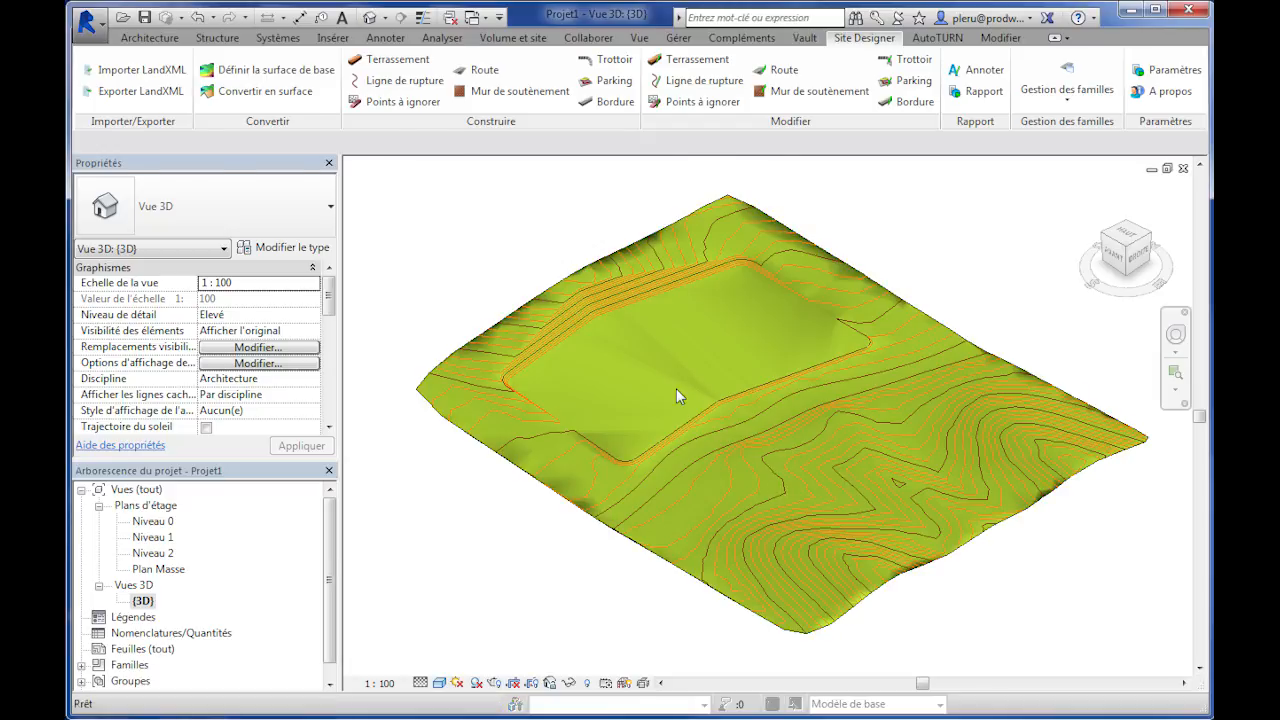
key(t)
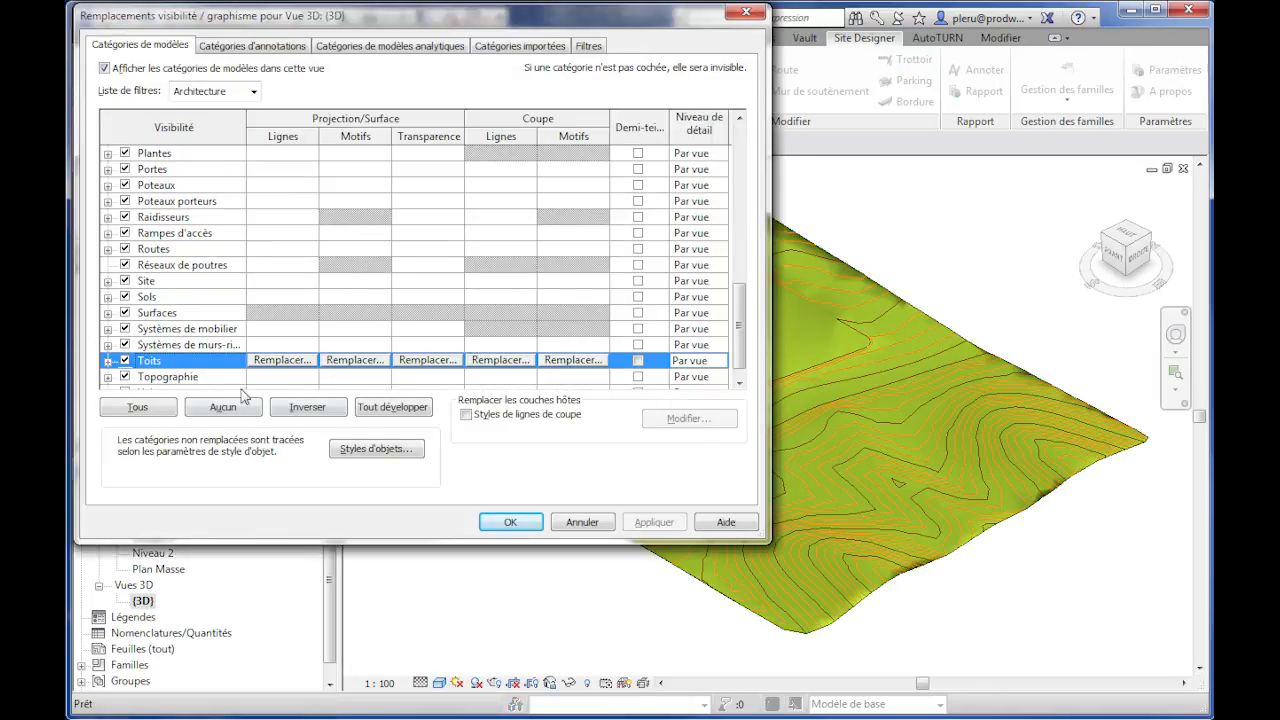
click(108, 378)
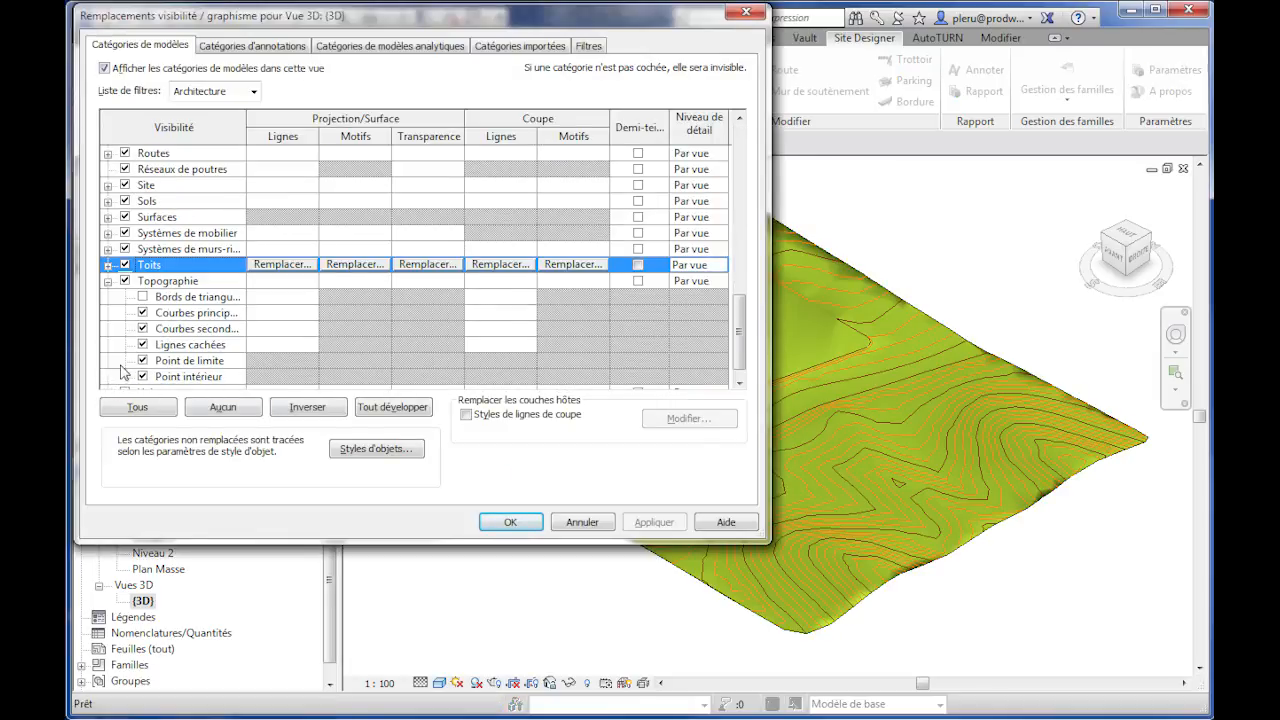
click(152, 298)
click(650, 522)
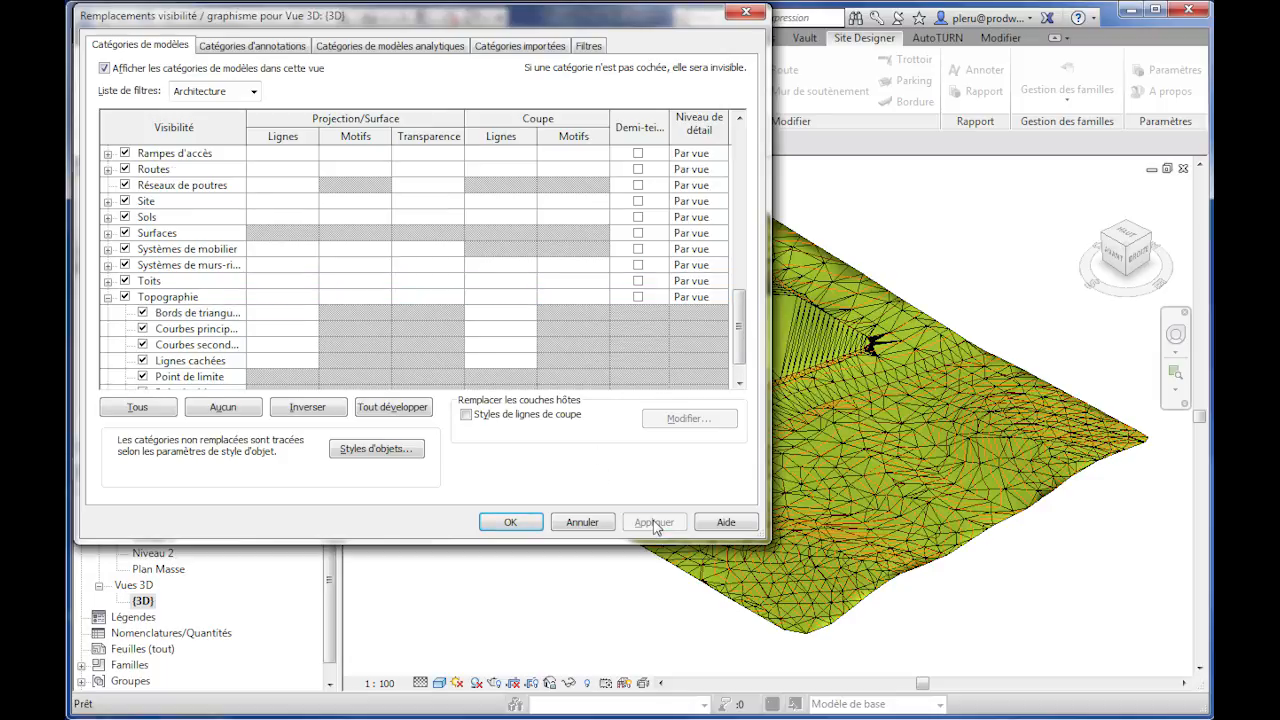
click(505, 522)
scroll(667, 345, up, 5)
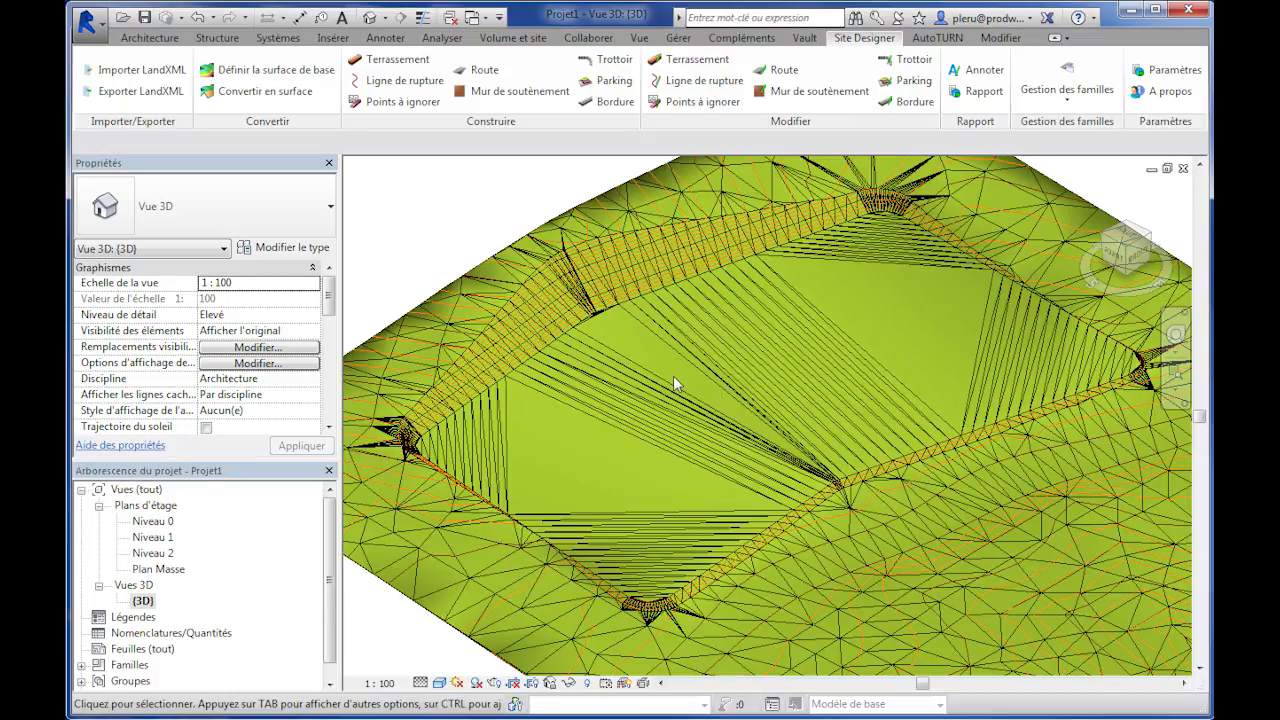
Set up a second grading in Plan Masse named PTF - 2, with a relative altitude of 1.5 and a radius of 0.
double_click(158, 569)
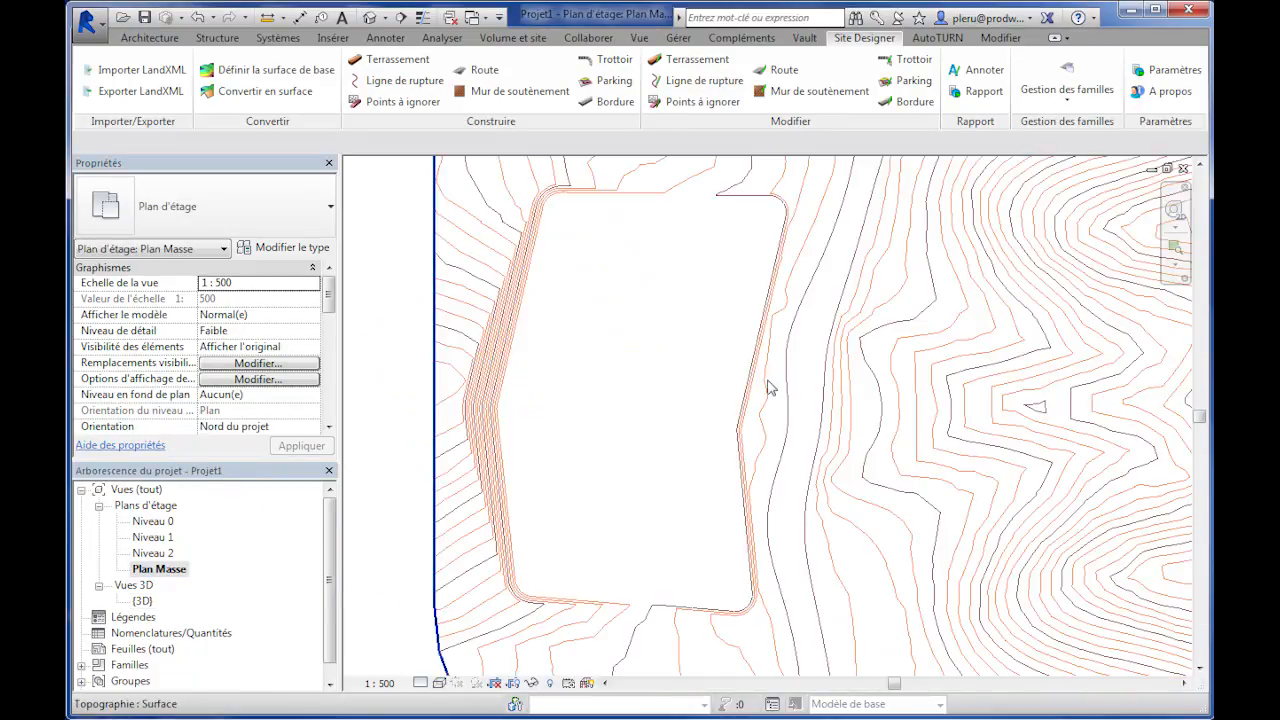
click(396, 60)
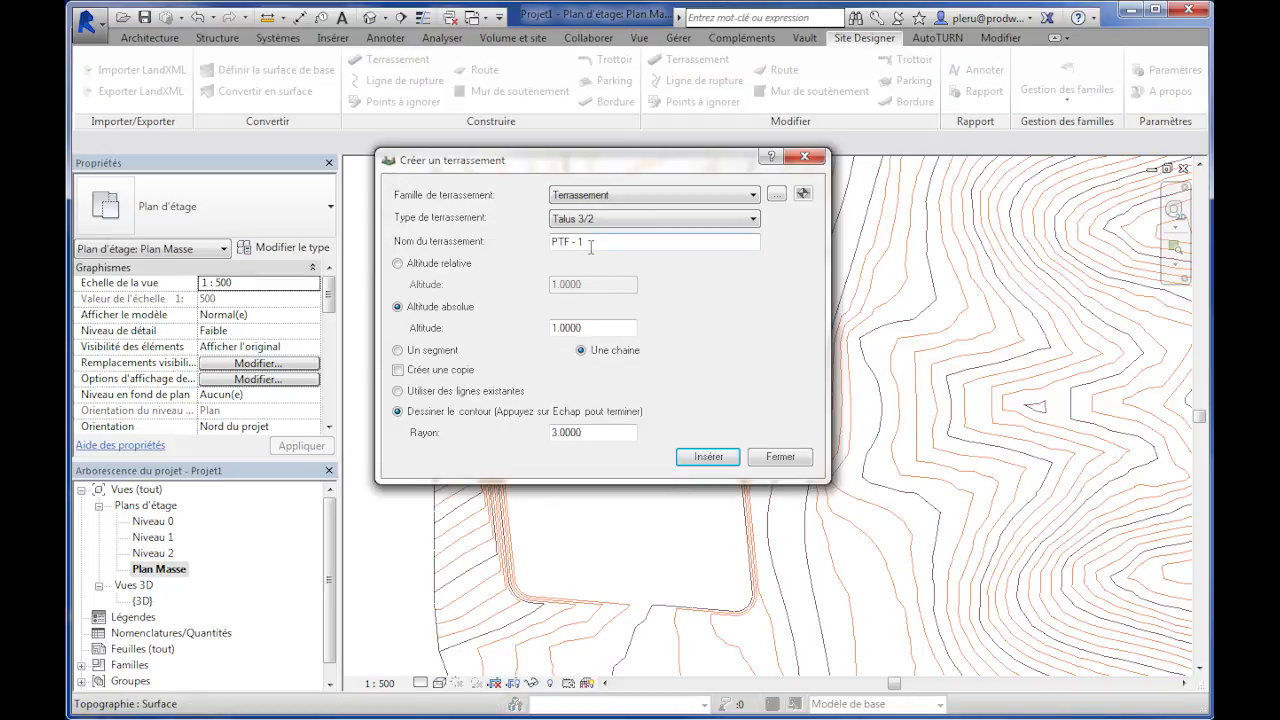
key(Tab)
key(End)
click(454, 265)
drag(588, 284, 510, 280)
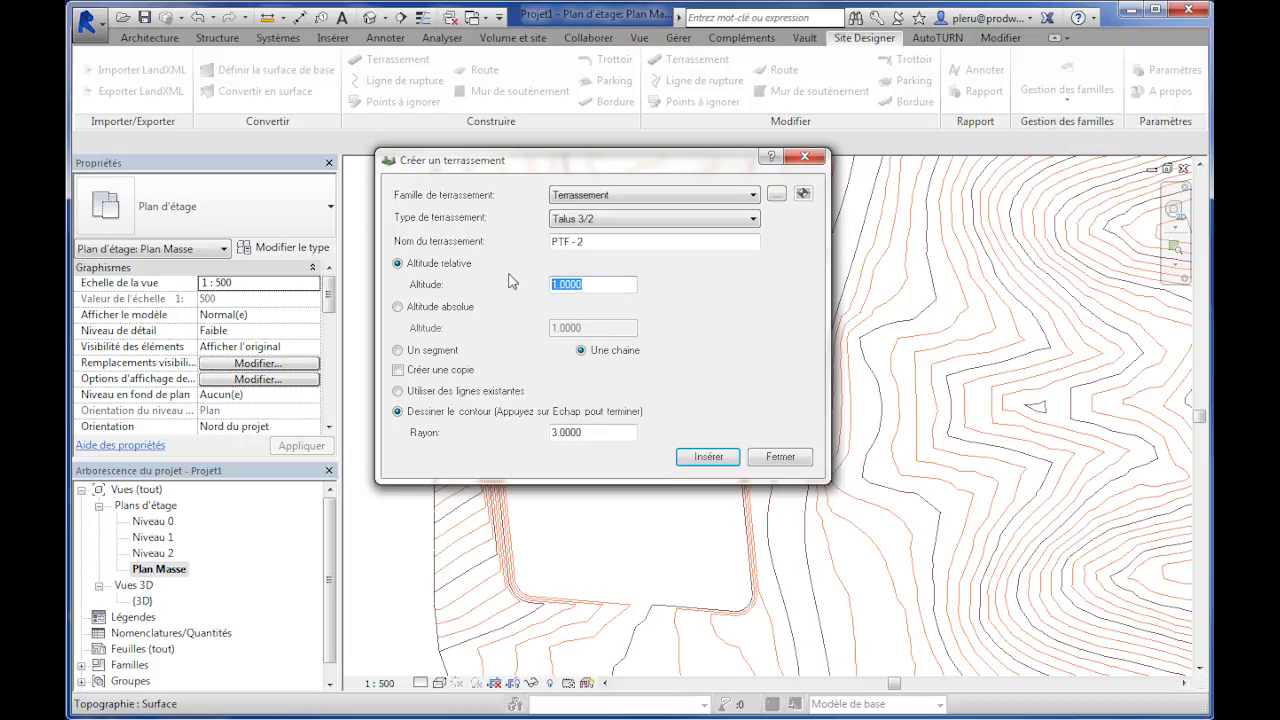
text(1.5)
drag(592, 432, 513, 437)
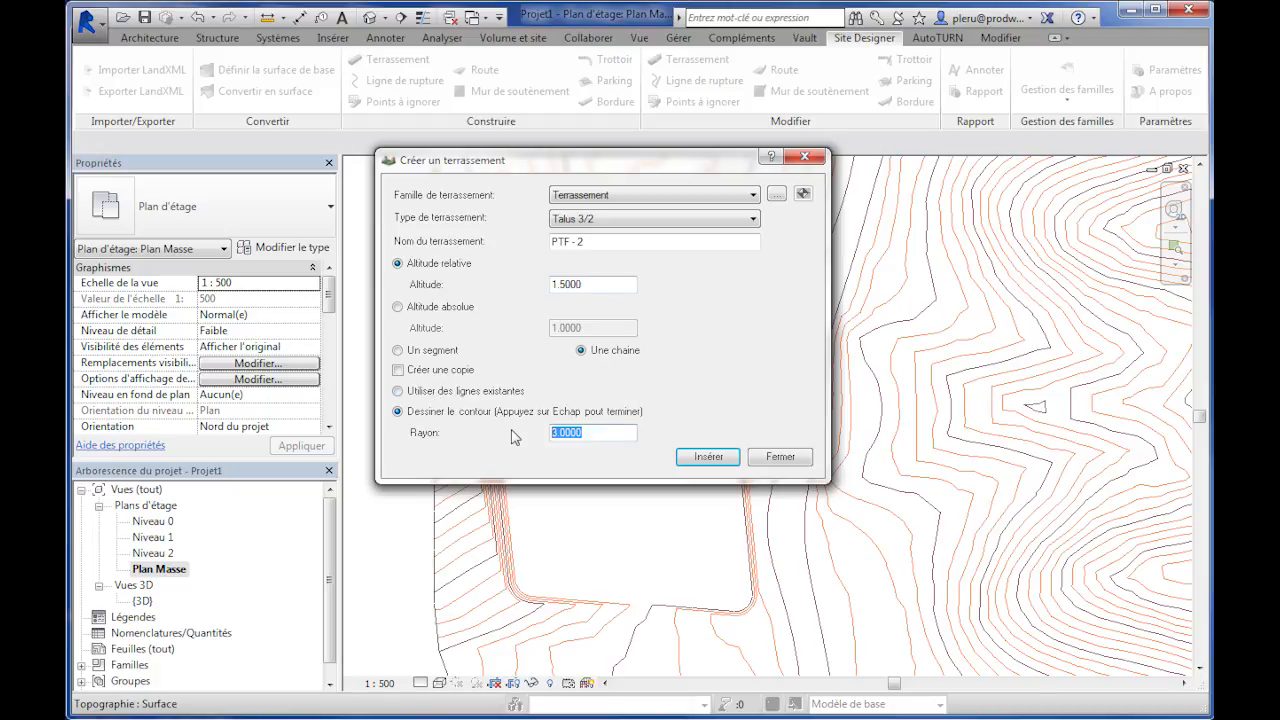
text(0)
Draw the grading's closed four-sided outline inside the existing platform, calculate its slope outside the outline, and finish creating gradings.
click(709, 458)
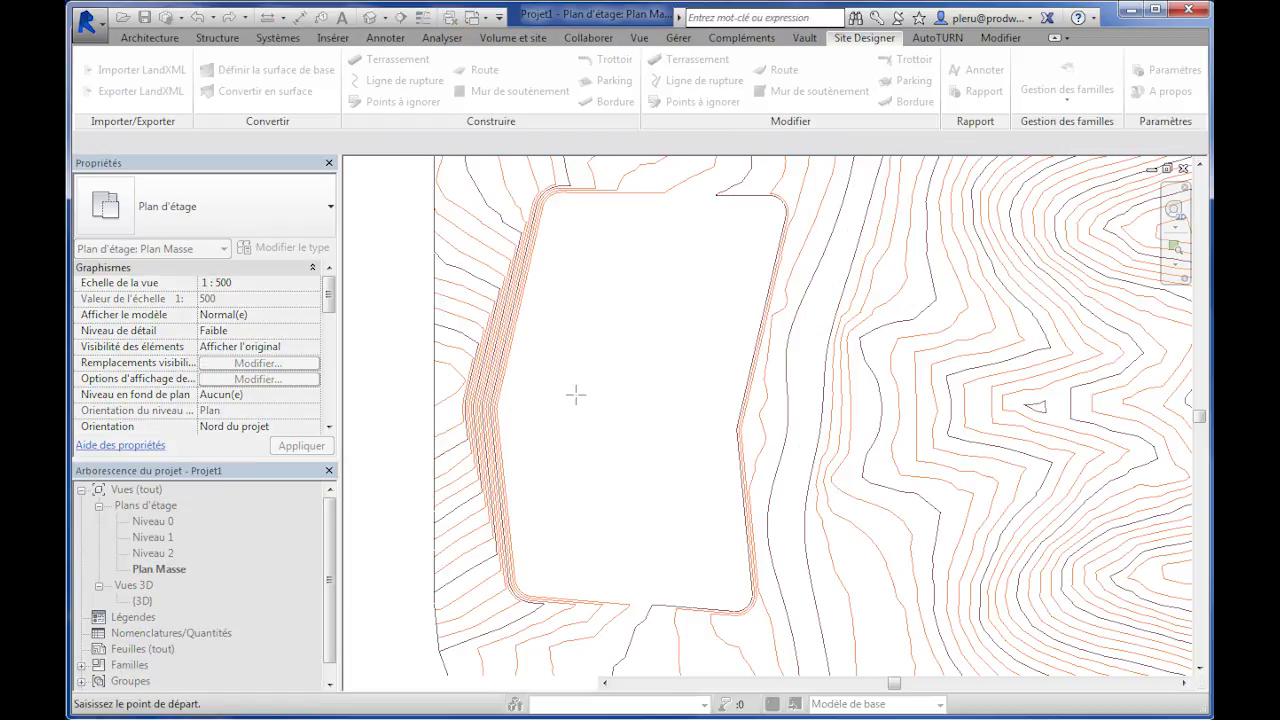
click(555, 442)
click(559, 242)
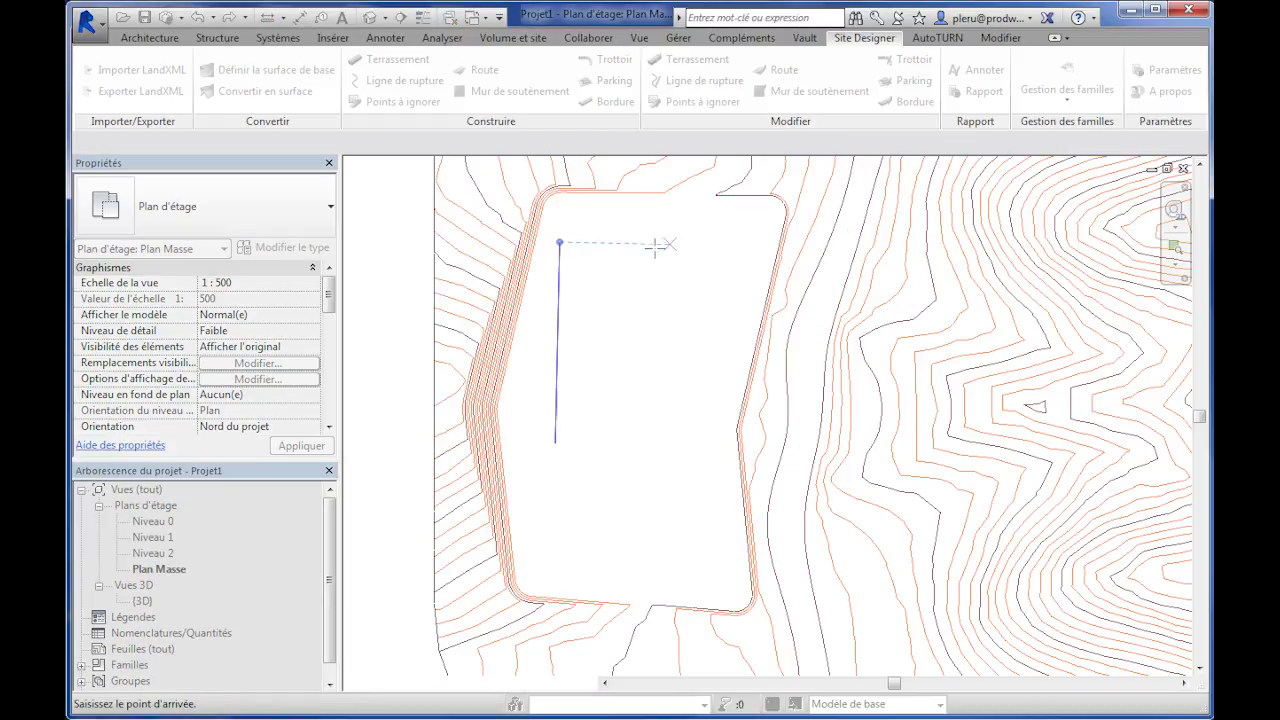
click(722, 243)
click(707, 455)
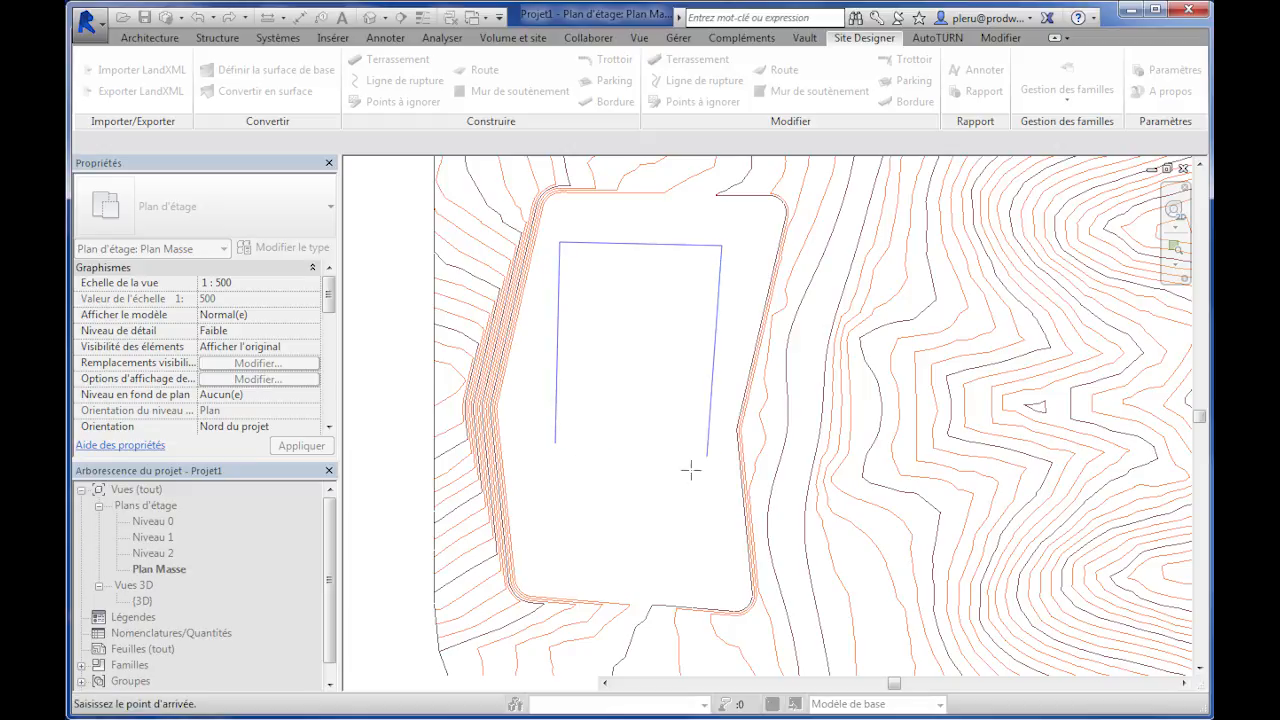
click(555, 443)
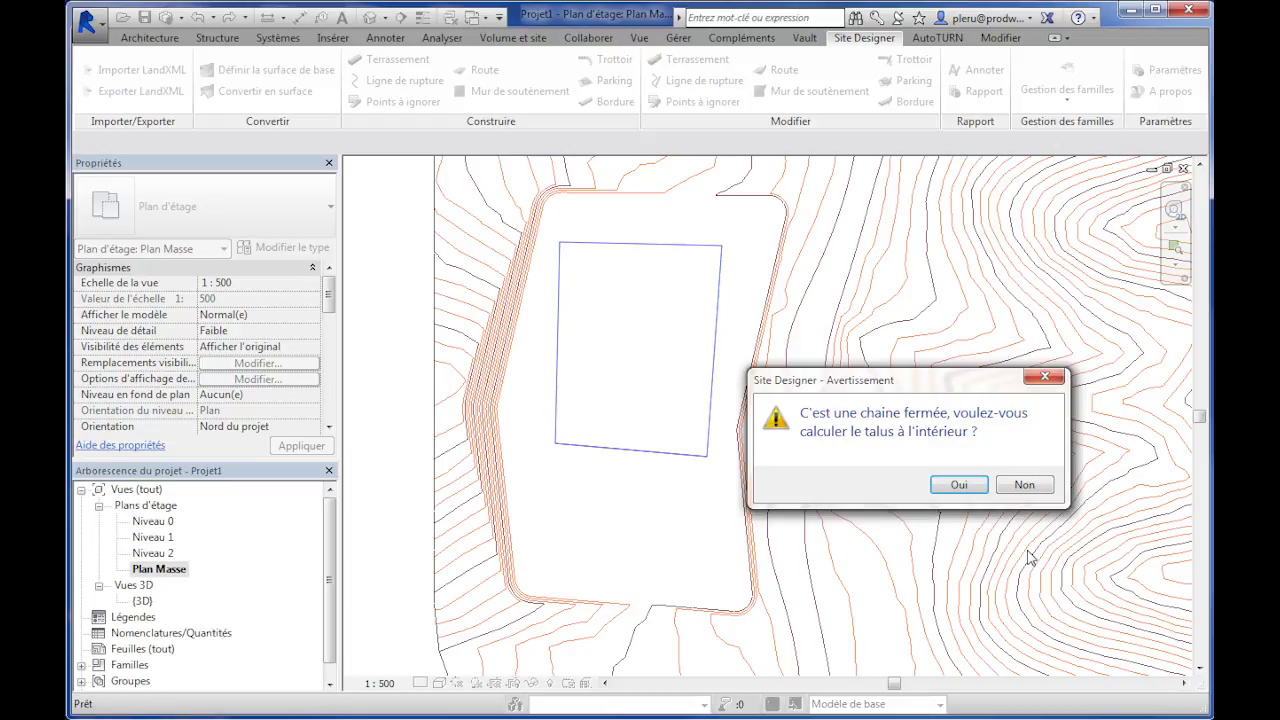
click(1023, 486)
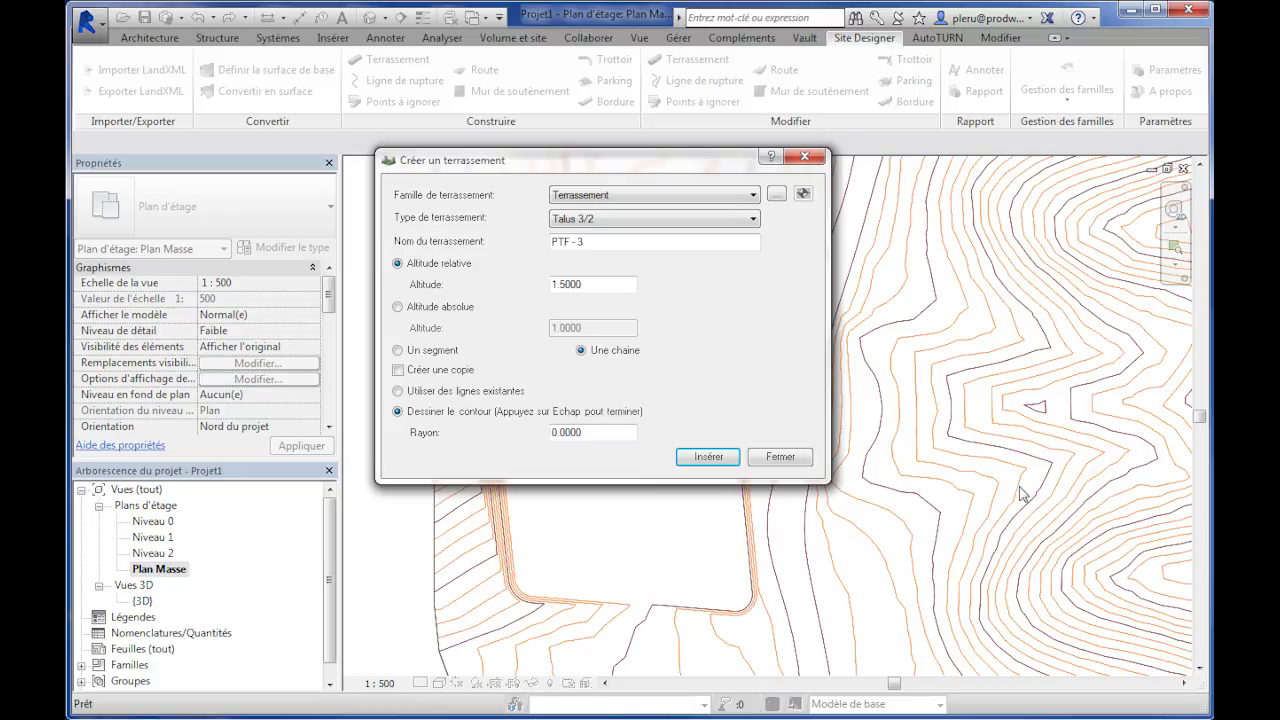
click(780, 457)
scroll(751, 449, up, 2)
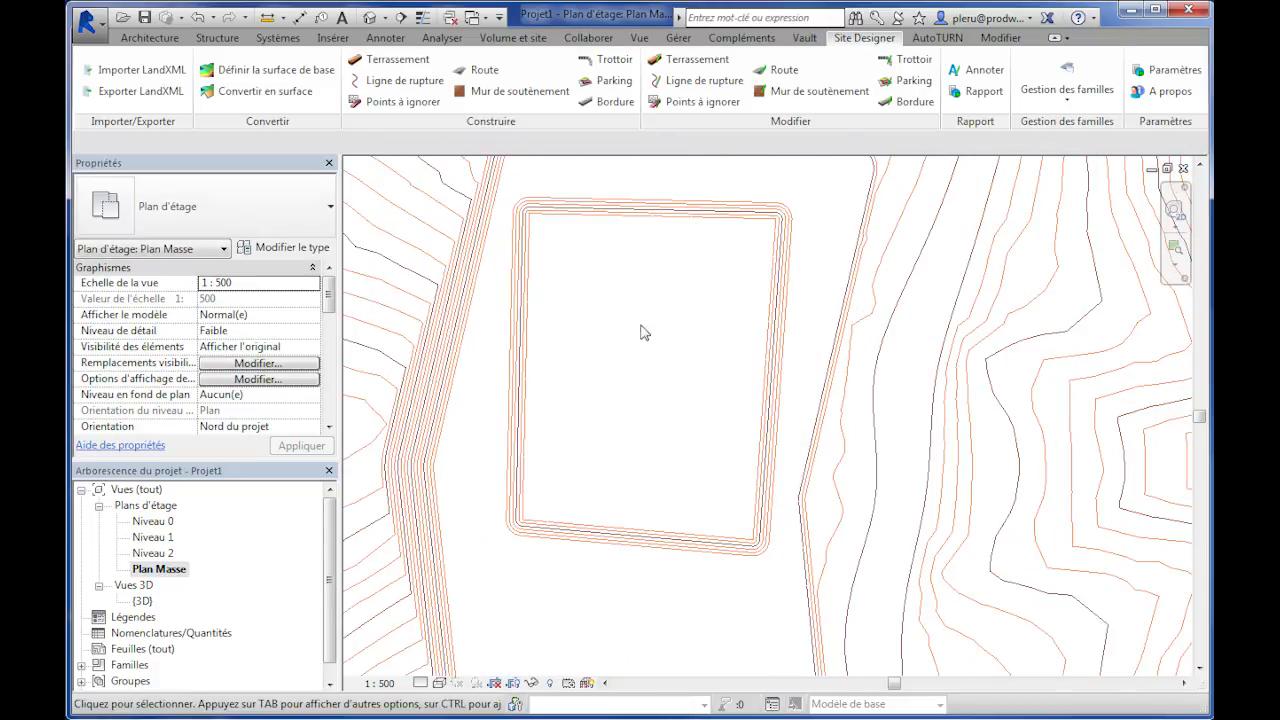
middle_drag(644, 333, 643, 386)
scroll(675, 450, down, 2)
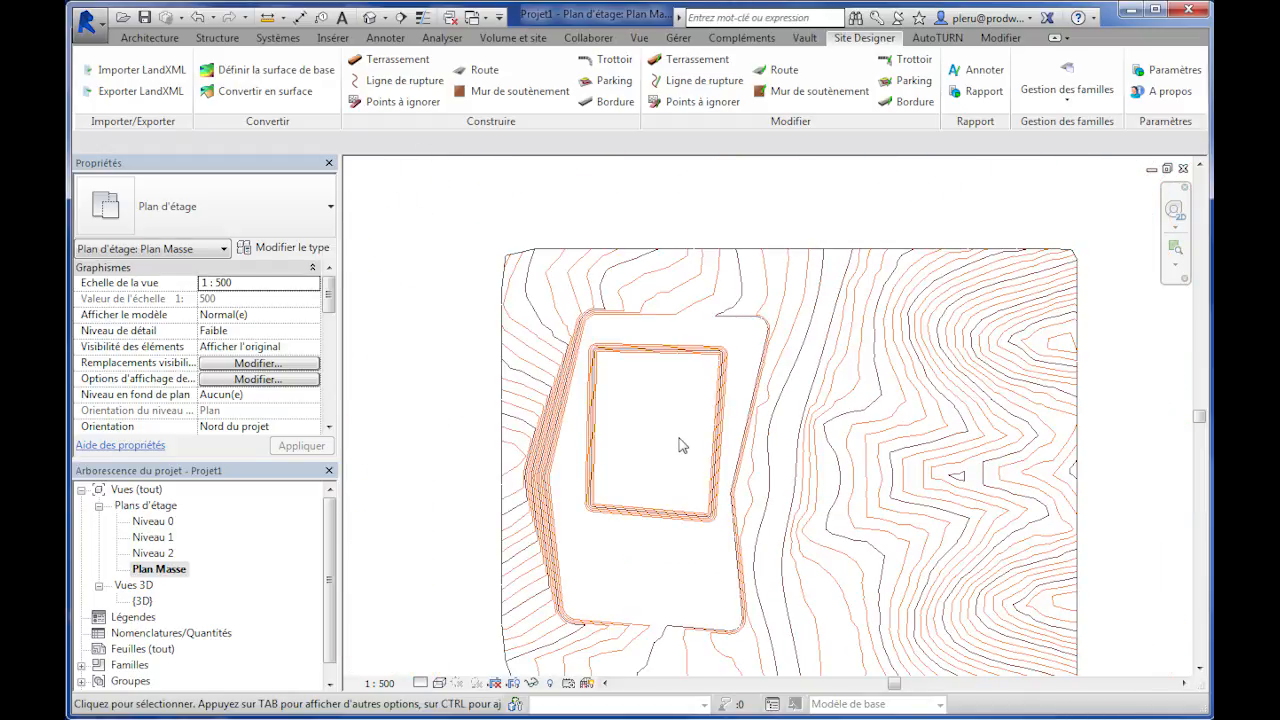
Draw a horizontal section line across the whole terrain through the inner platform, and open the section's view.
click(400, 17)
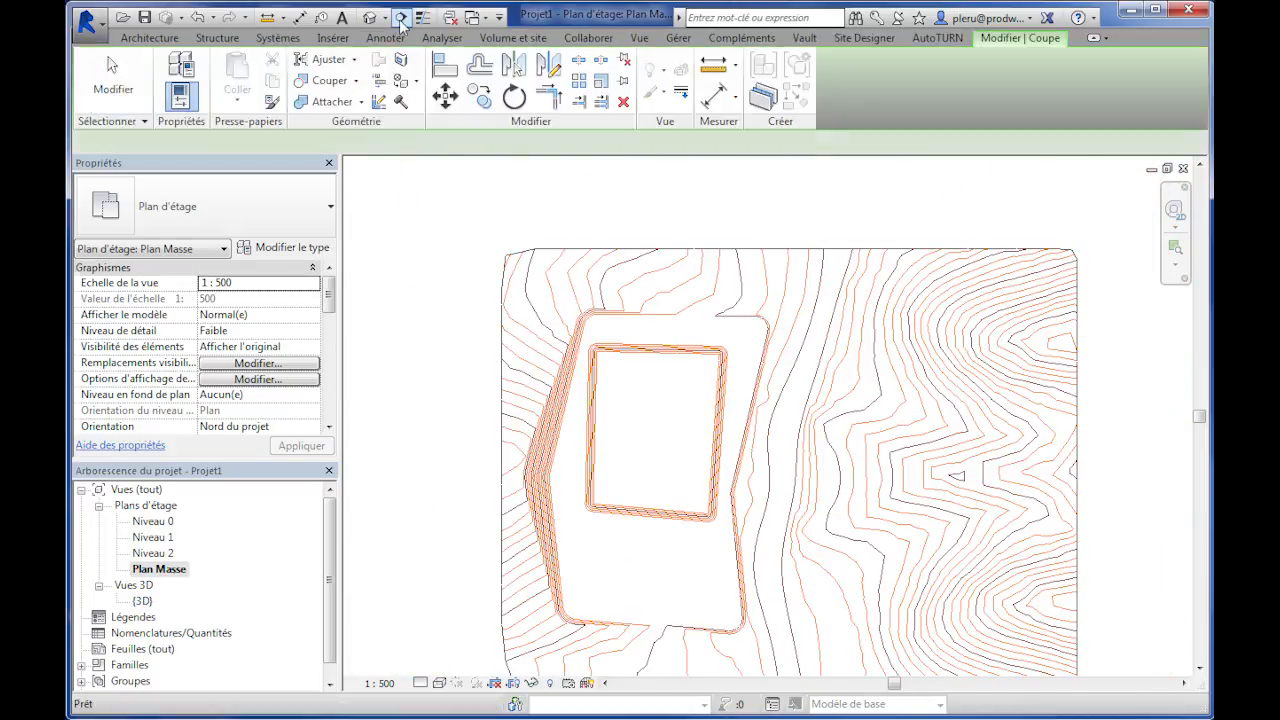
click(482, 458)
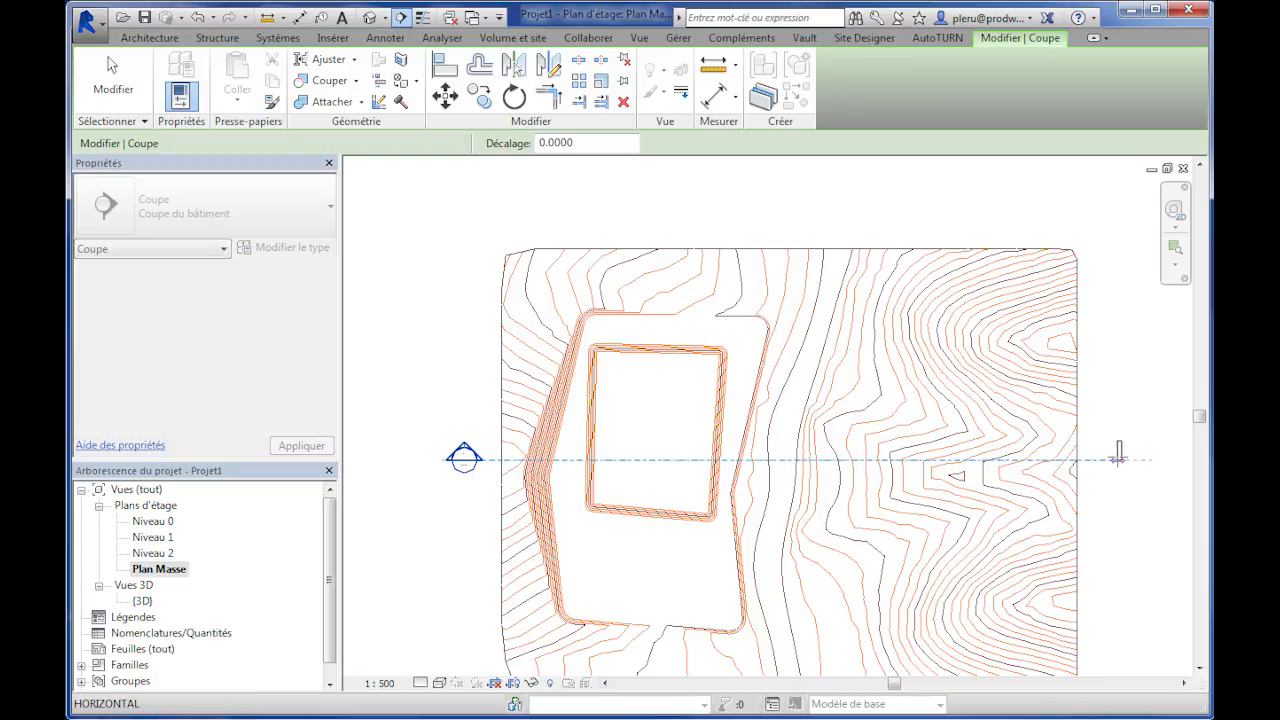
click(1100, 456)
key(Escape)
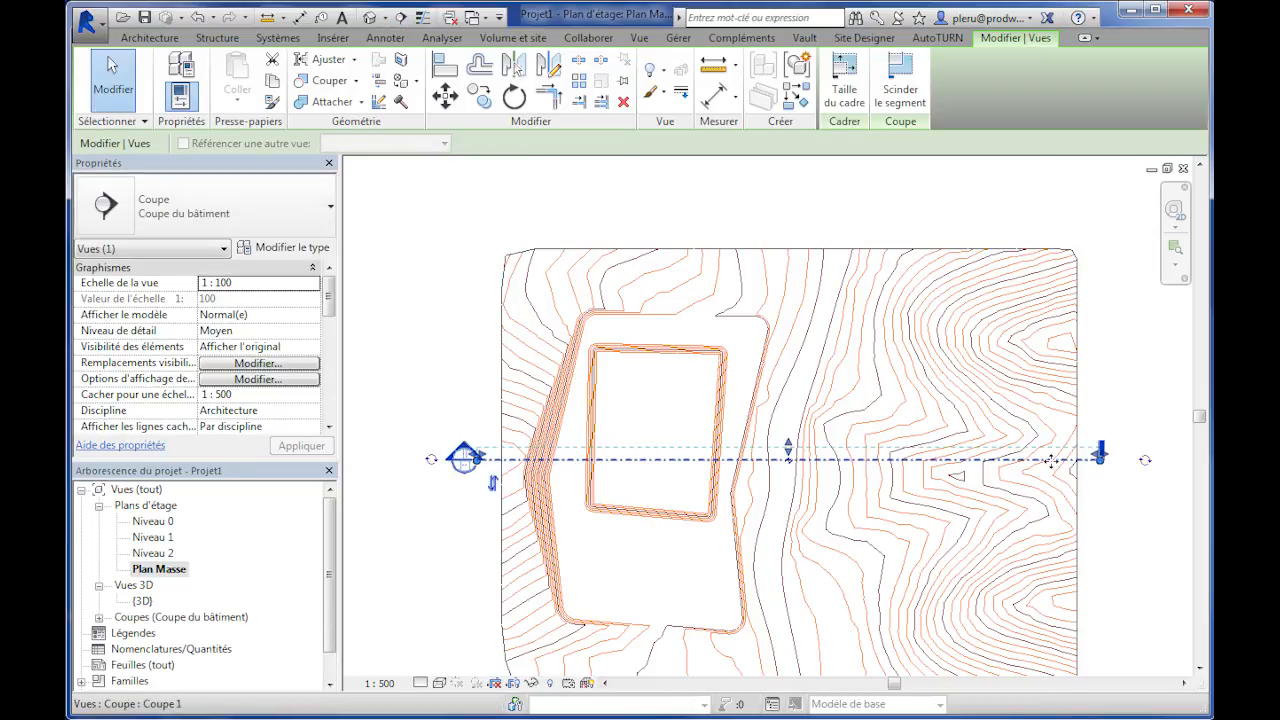
right_click(1058, 459)
click(1104, 566)
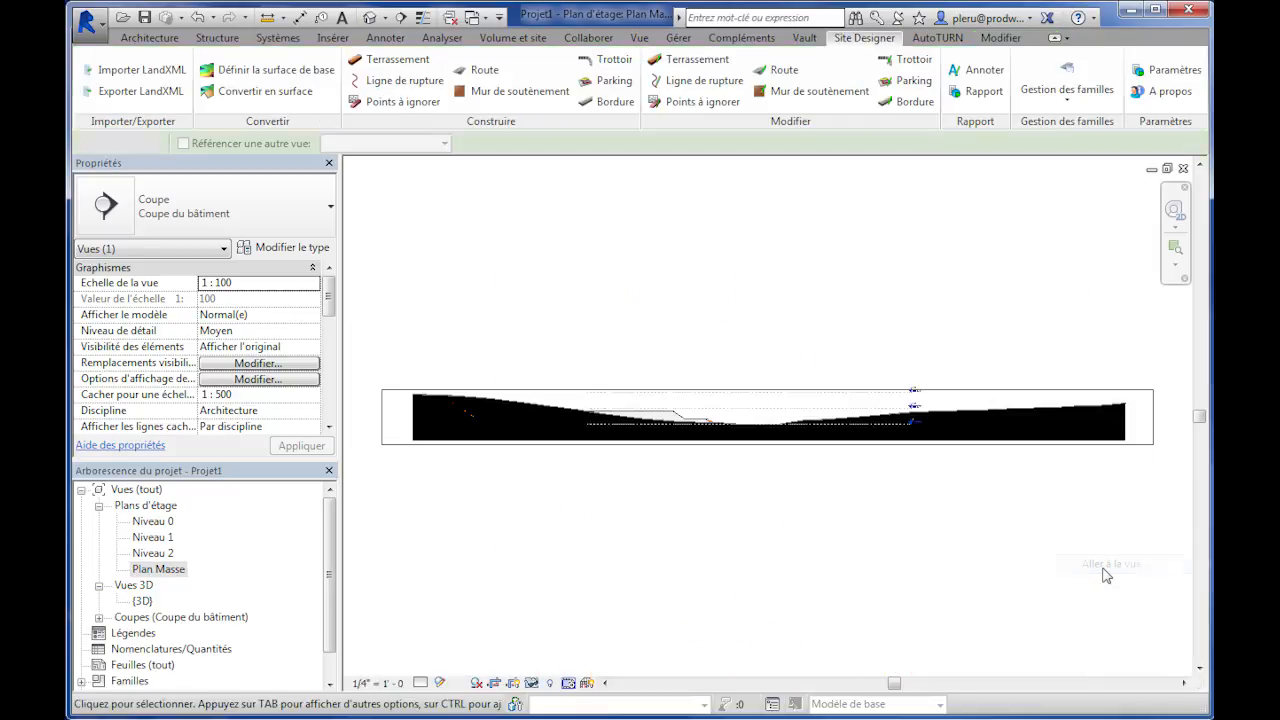
Set the section view's phase filter to Composants démolis + nouveaux.
scroll(332, 424, down, 5)
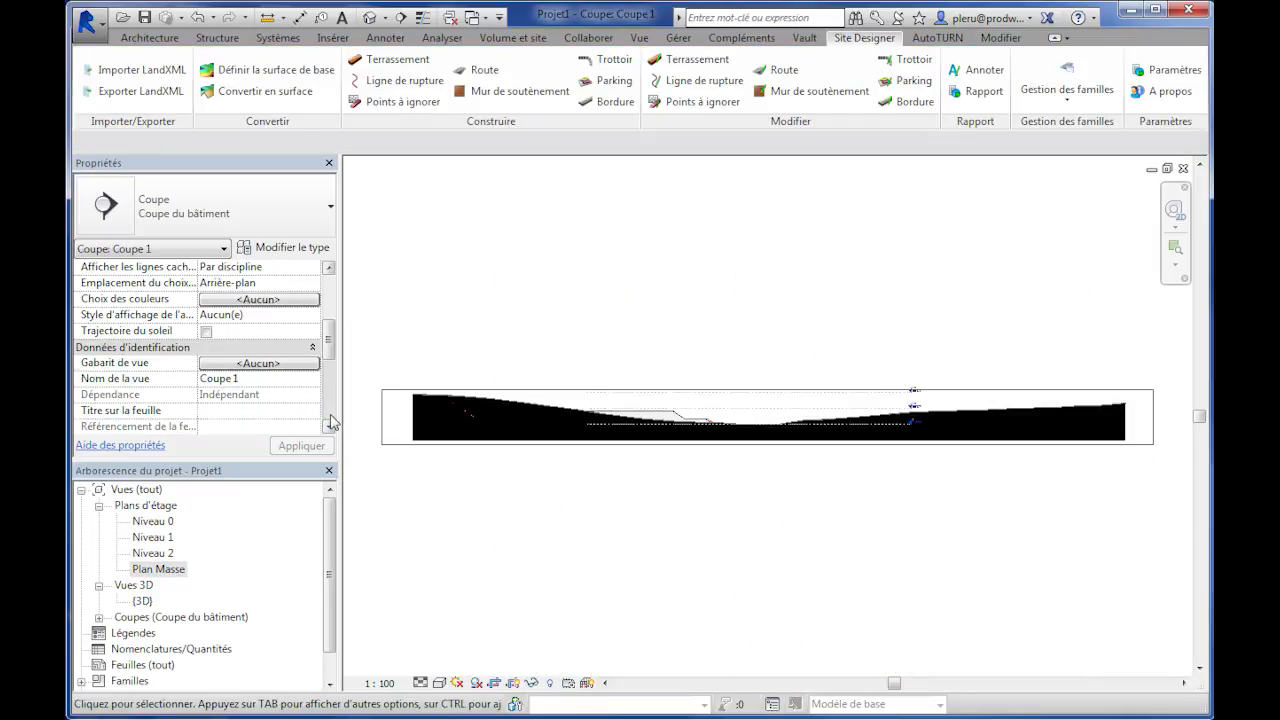
scroll(332, 424, down, 3)
click(312, 379)
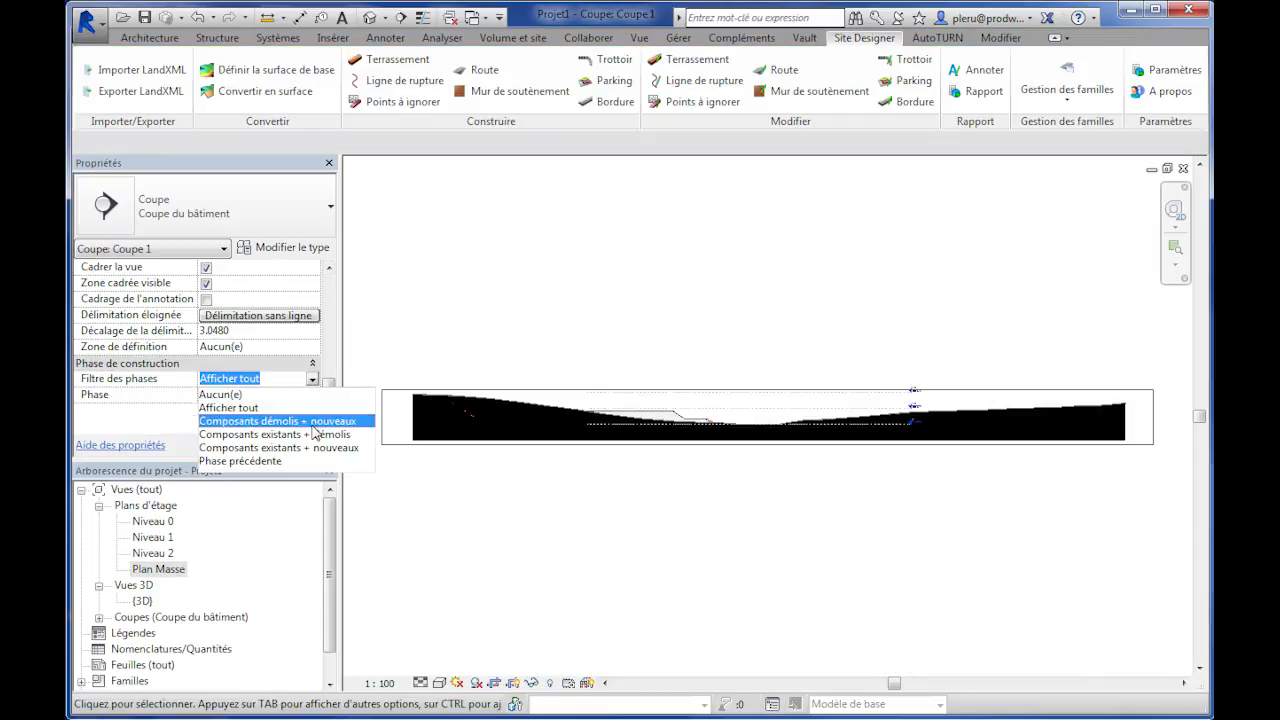
click(300, 421)
Display the section view with coloured surfaces, and set its scale to 1 : 500.
click(439, 683)
click(500, 625)
click(398, 684)
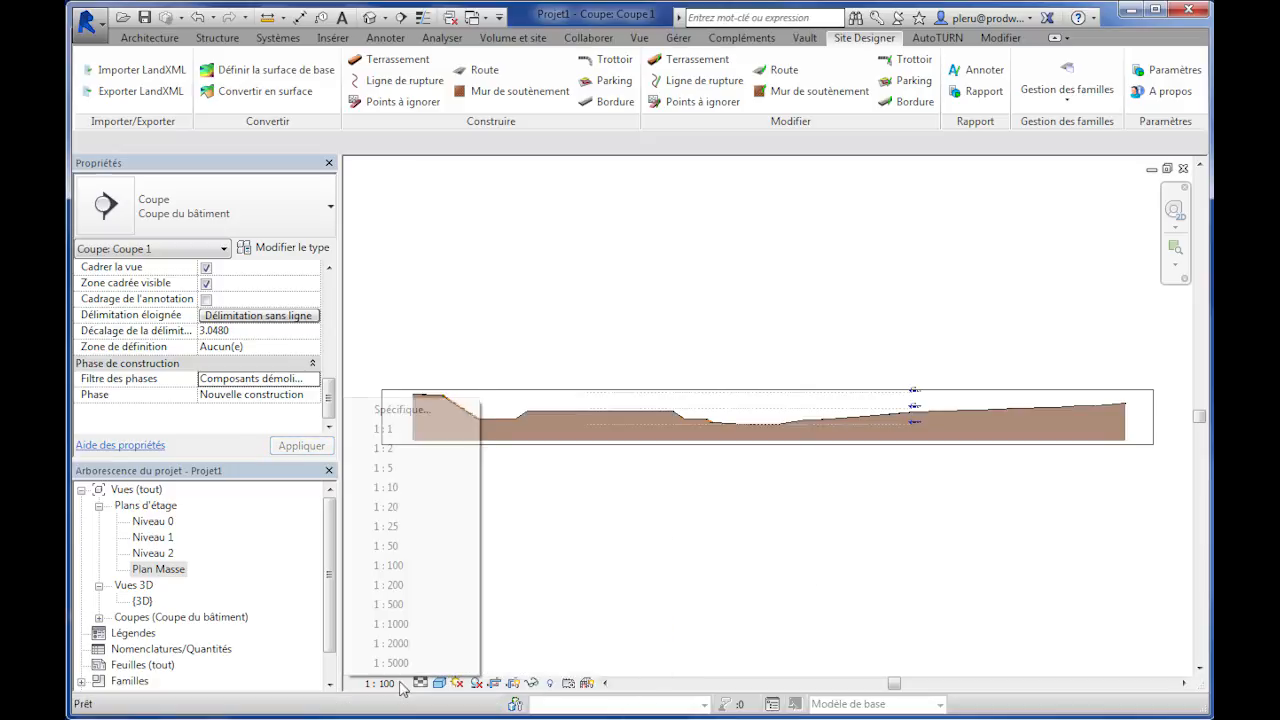
click(400, 604)
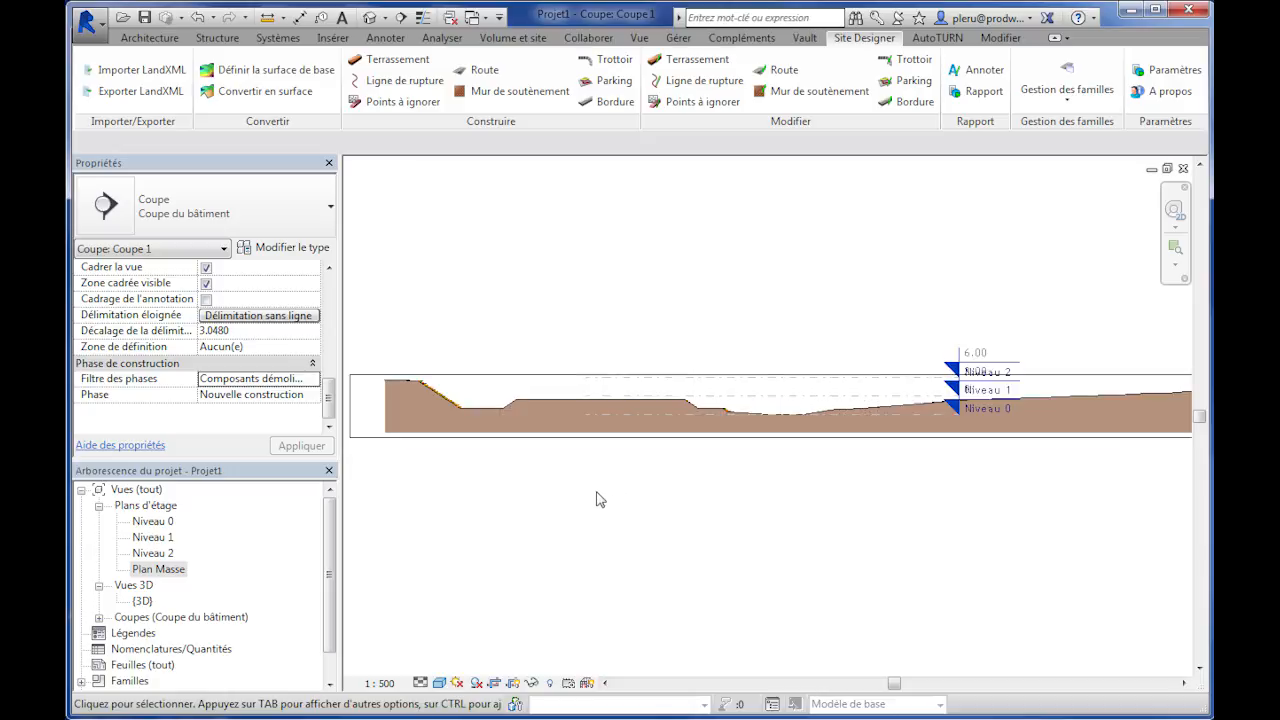
scroll(597, 500, up, 4)
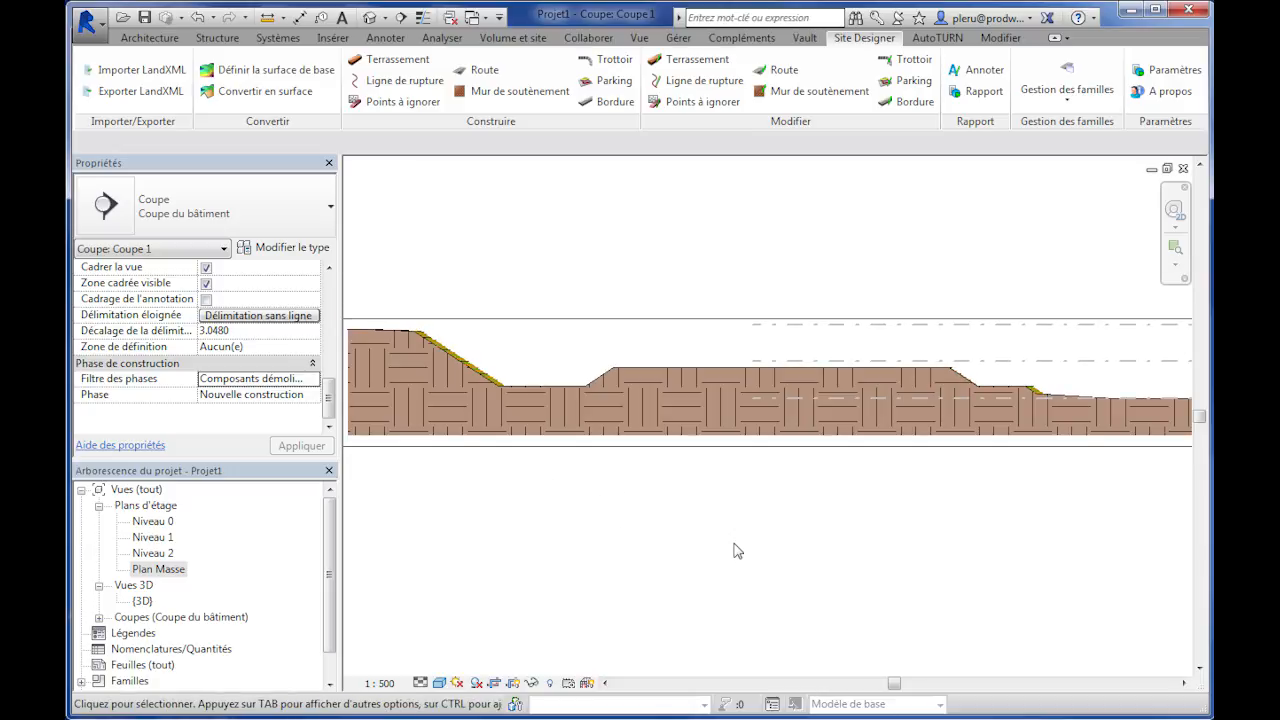
Arrange the section view's window above the Plan Masse window so the terrain profile and the platforms in plan show together.
click(1167, 168)
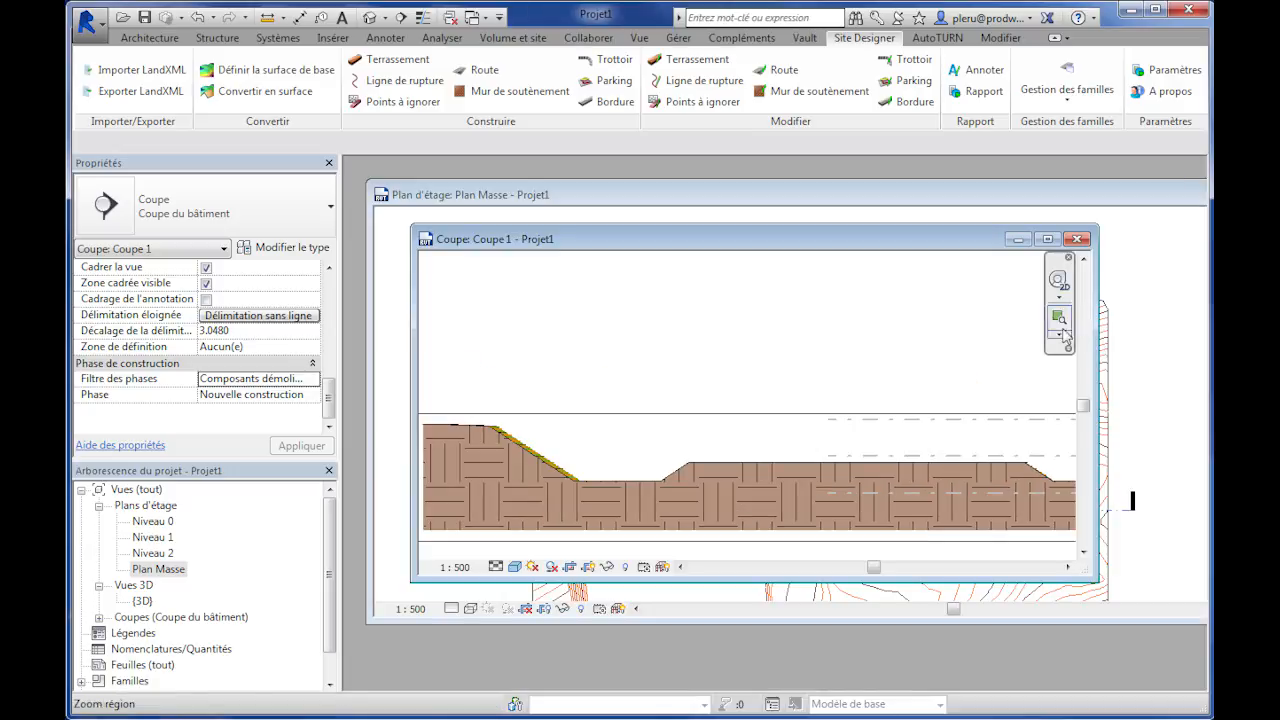
drag(925, 240, 857, 170)
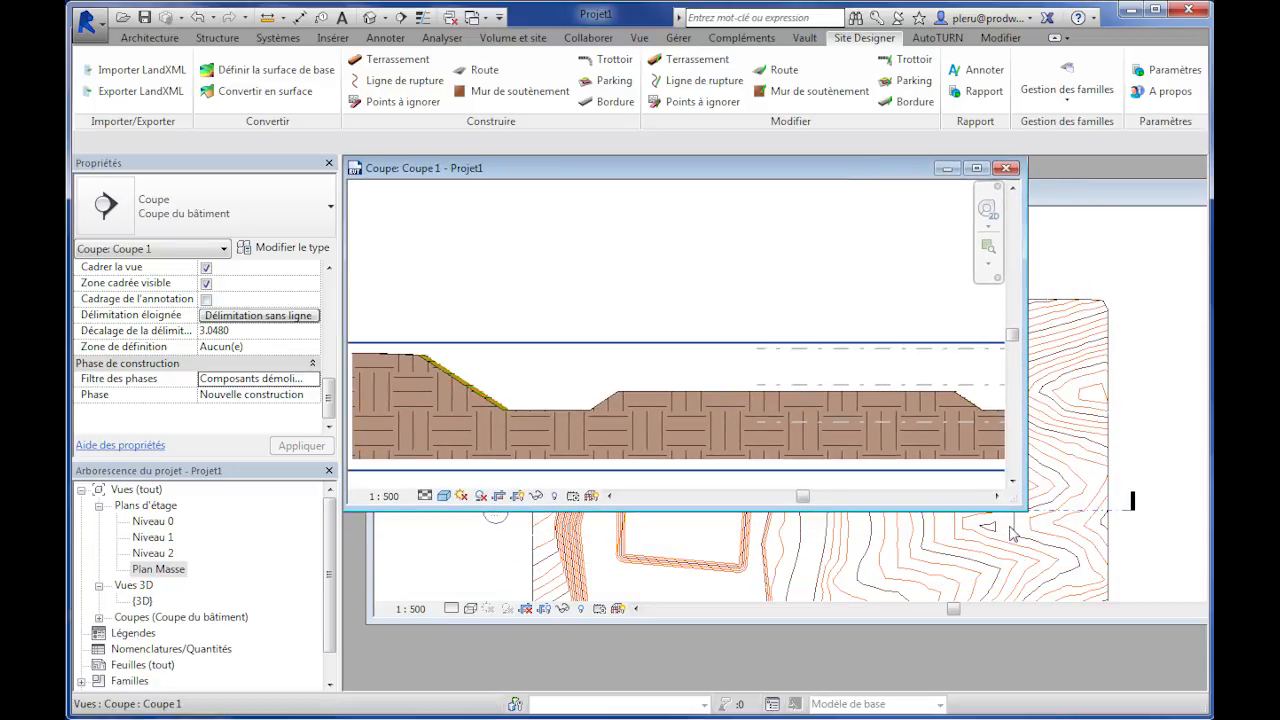
drag(1017, 509, 1205, 426)
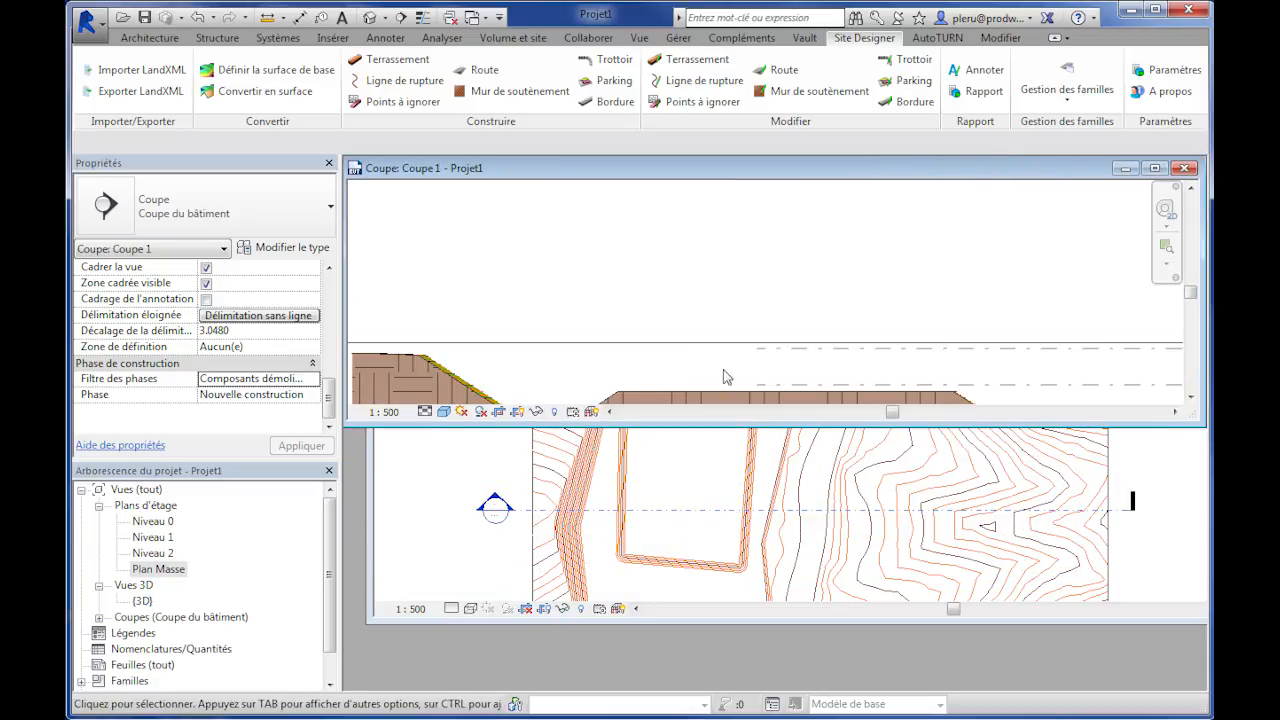
middle_drag(748, 367, 727, 269)
scroll(735, 281, down, 1)
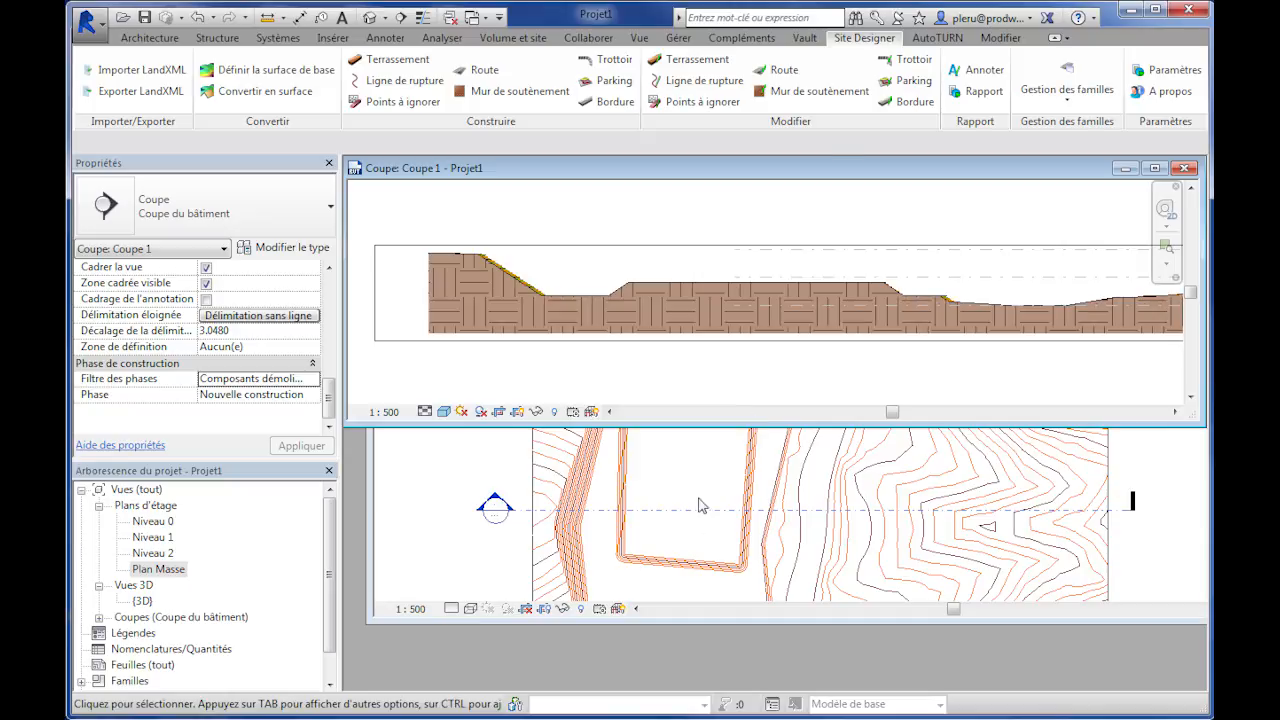
click(701, 505)
drag(661, 211, 640, 265)
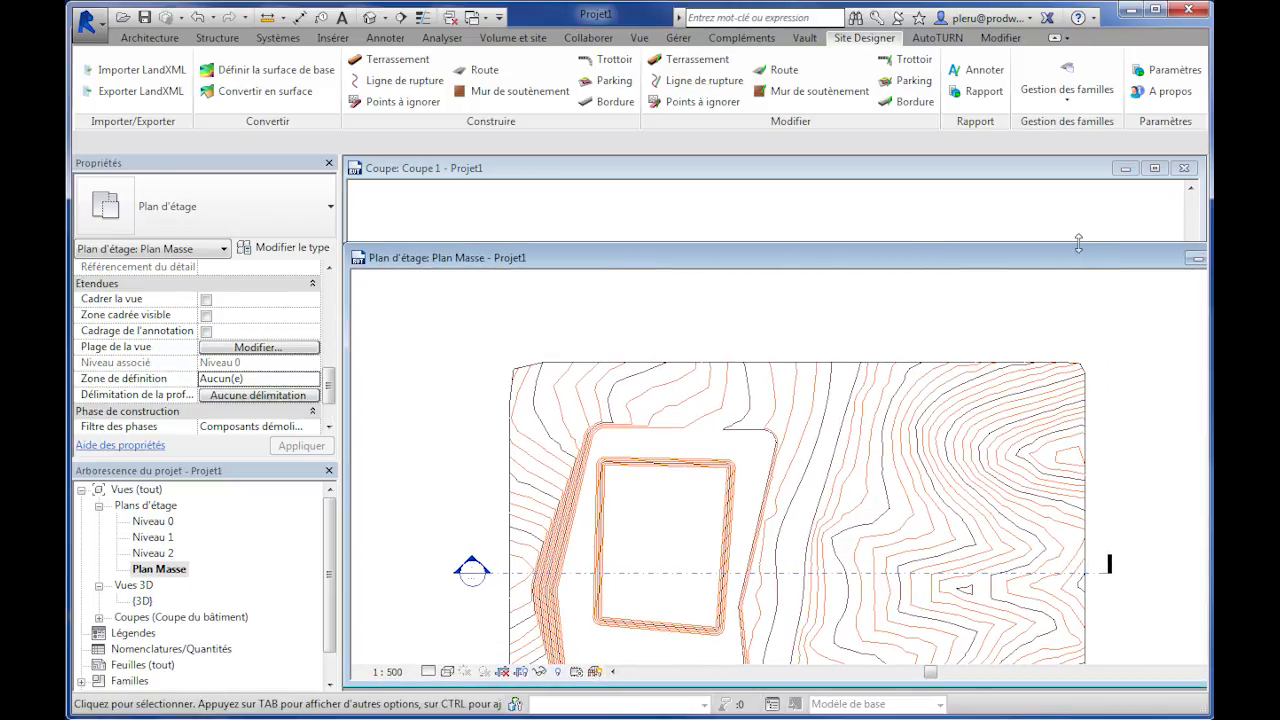
drag(1079, 245, 1057, 432)
scroll(750, 515, up, 5)
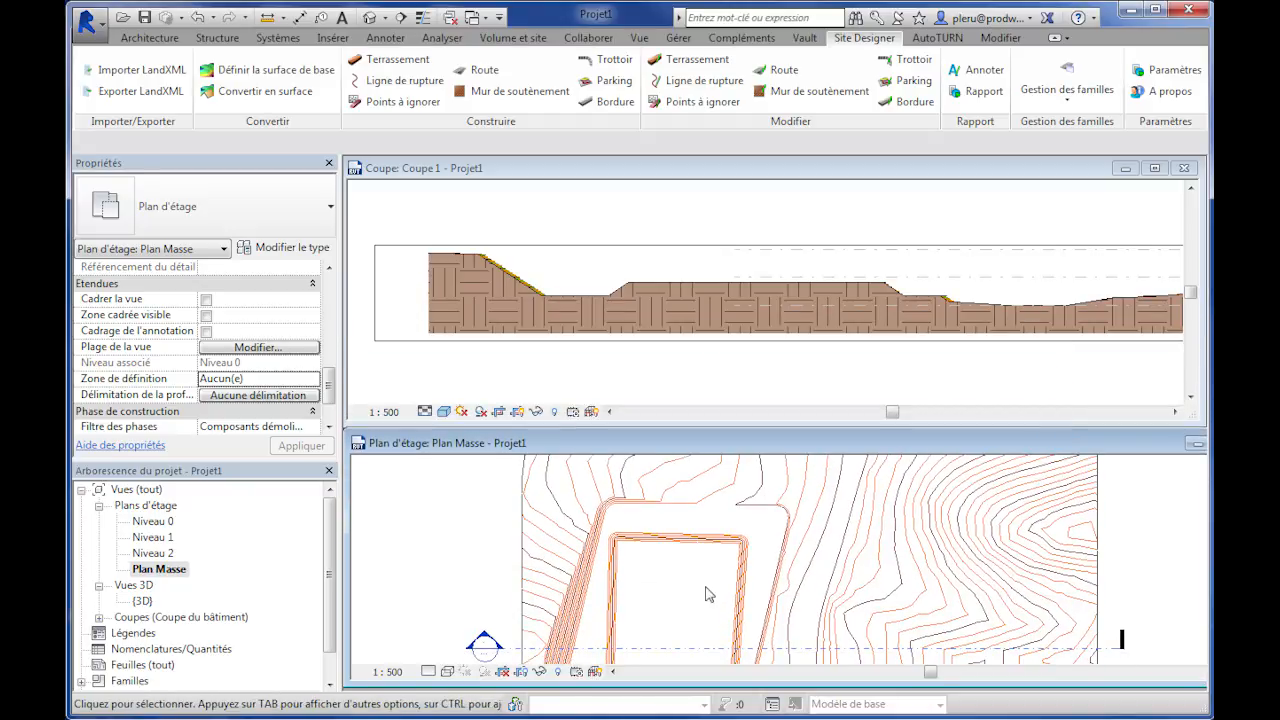
middle_drag(733, 558, 732, 579)
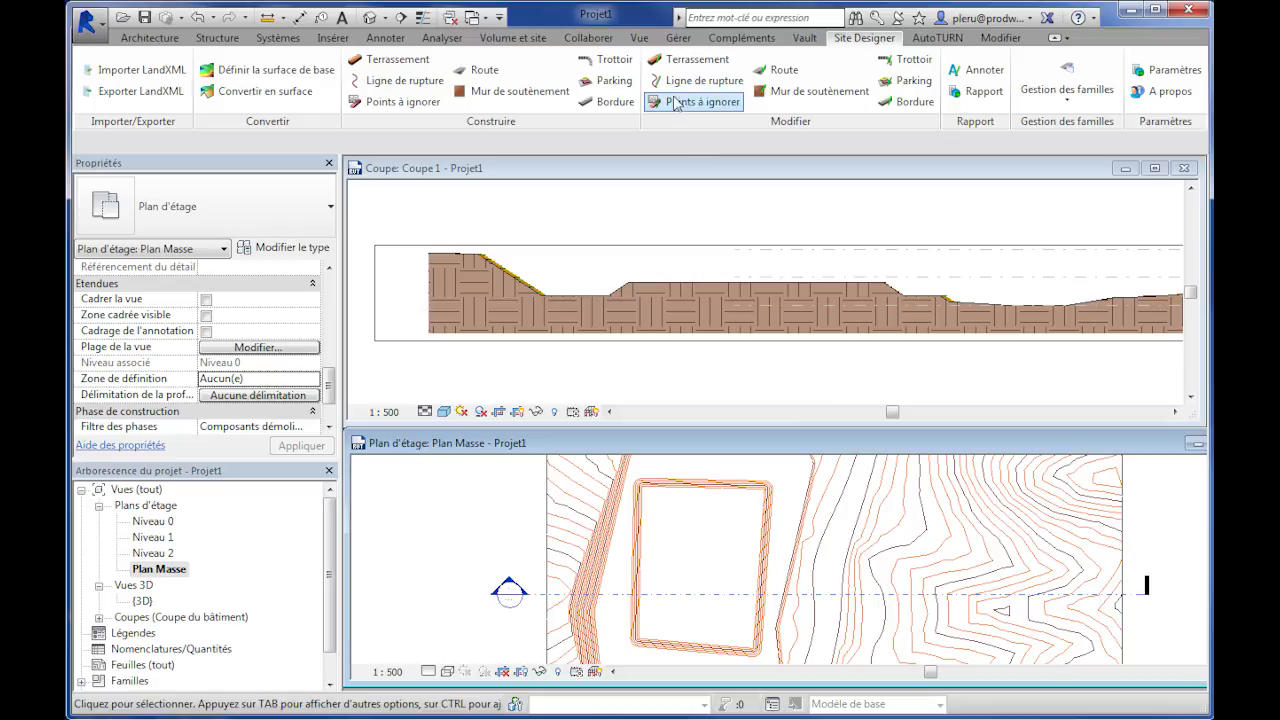
Modify the inner platform's grading by setting the elevation of its north-west corner to 4.
click(680, 63)
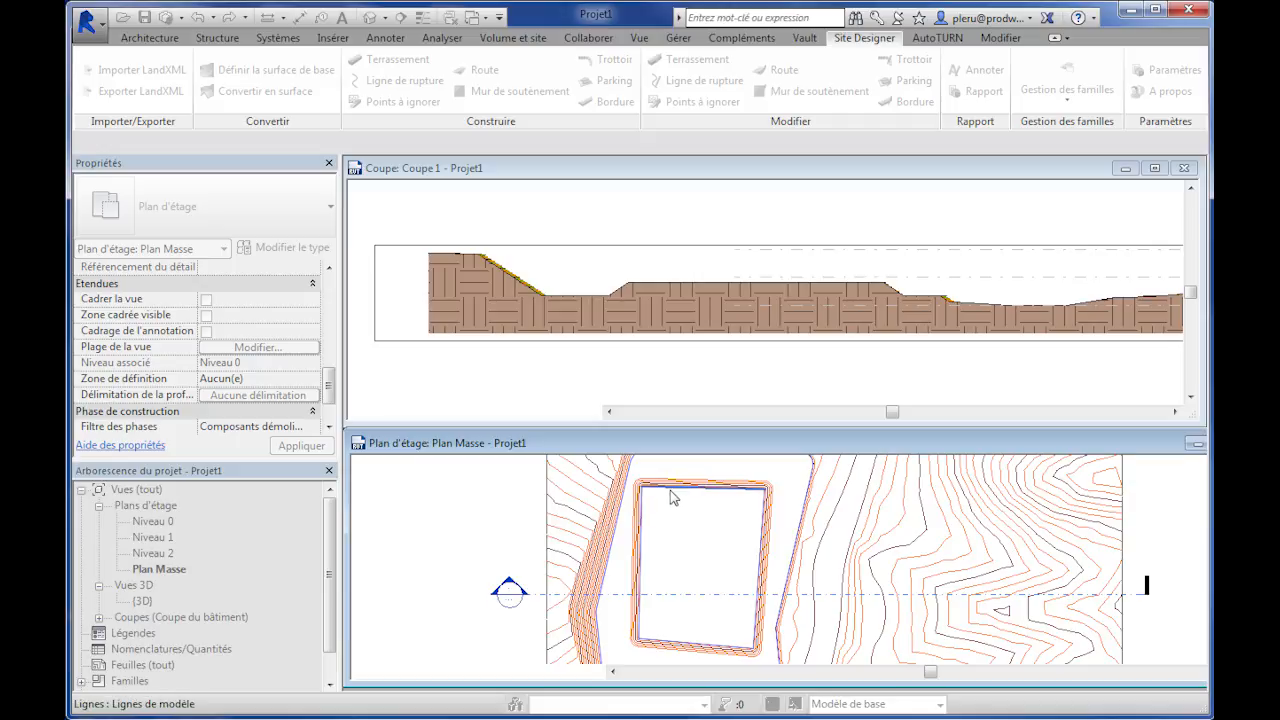
click(672, 497)
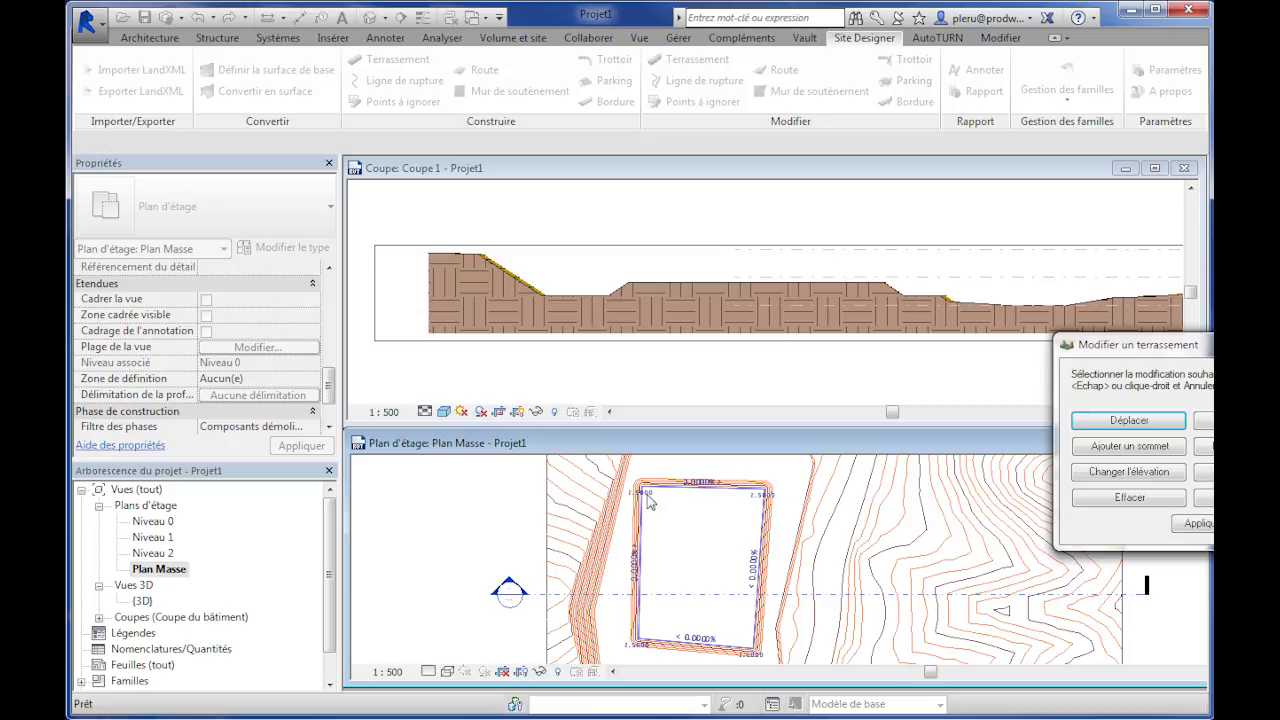
click(1141, 481)
click(655, 500)
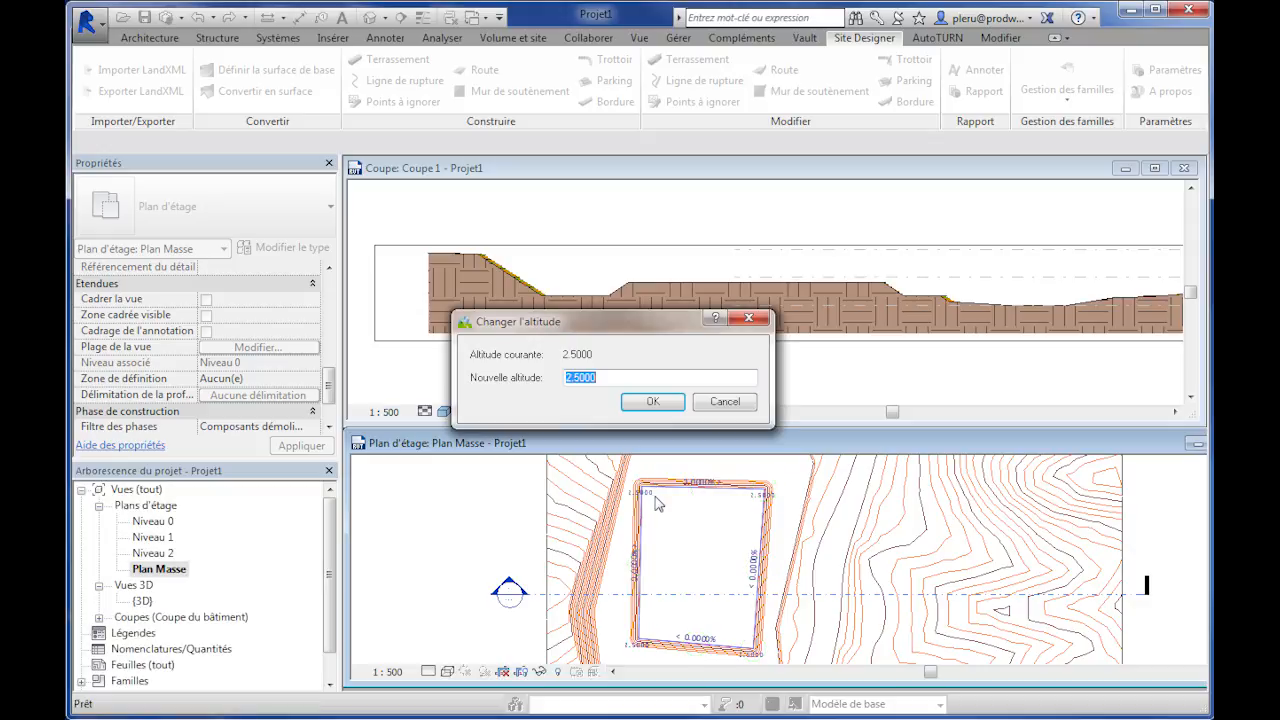
text(4)
click(651, 402)
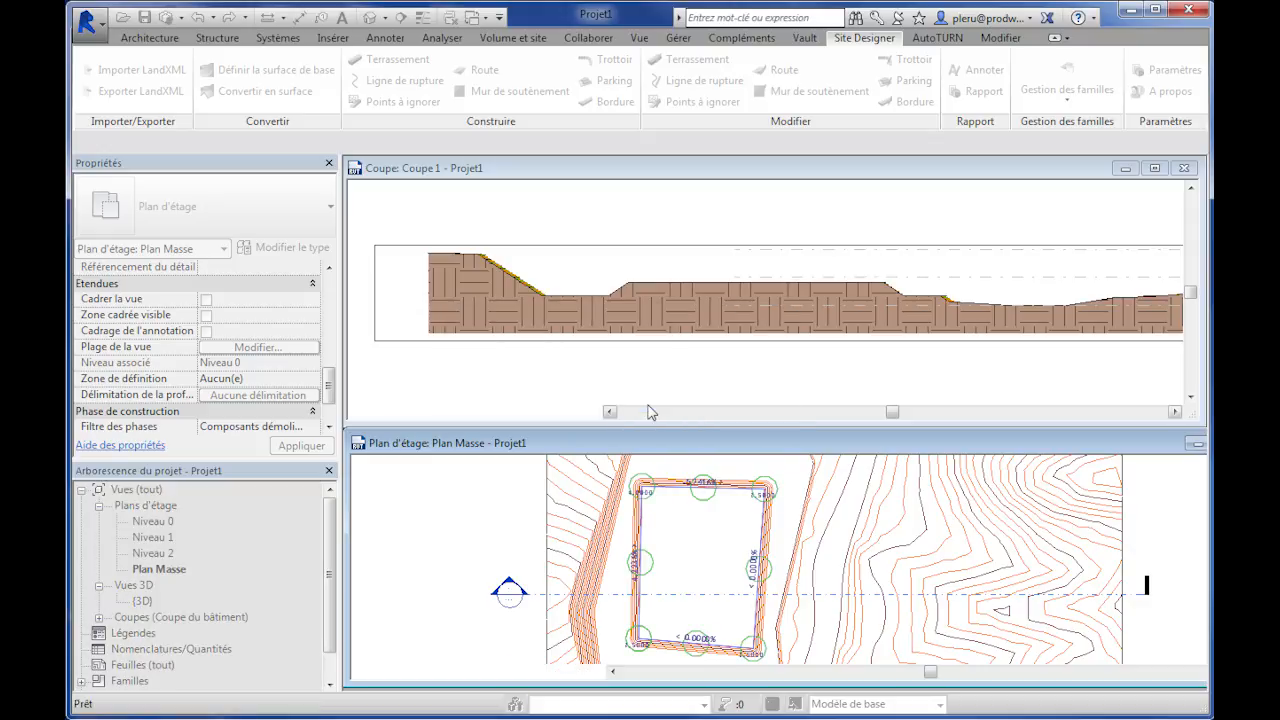
Set the slope of the inner platform's west edge to -2 %, measured toward the south.
click(643, 562)
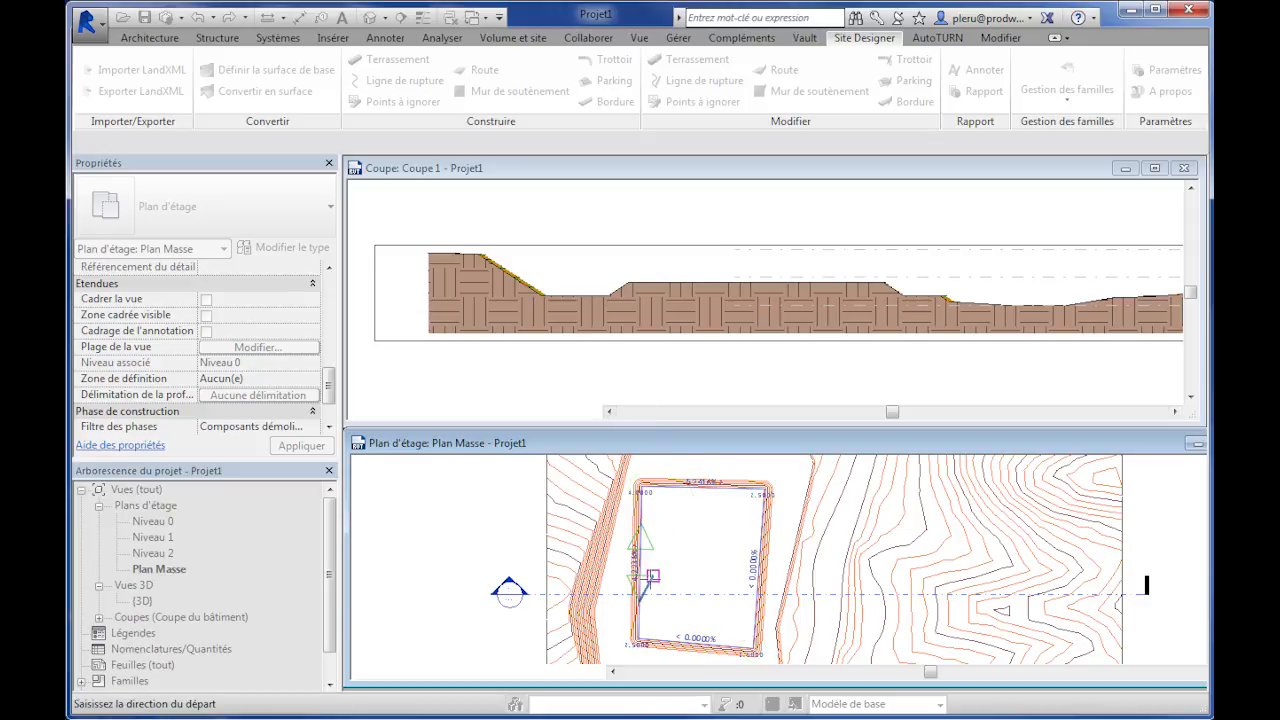
click(650, 578)
text(-)
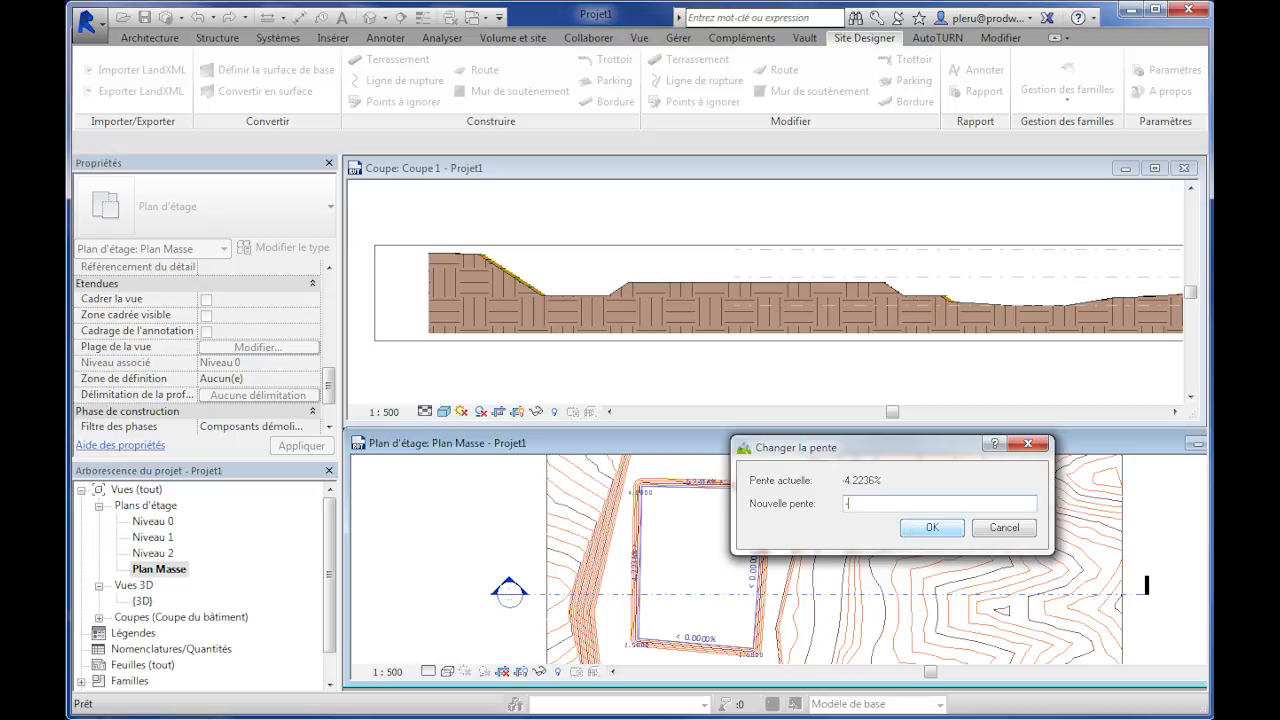
text(2)
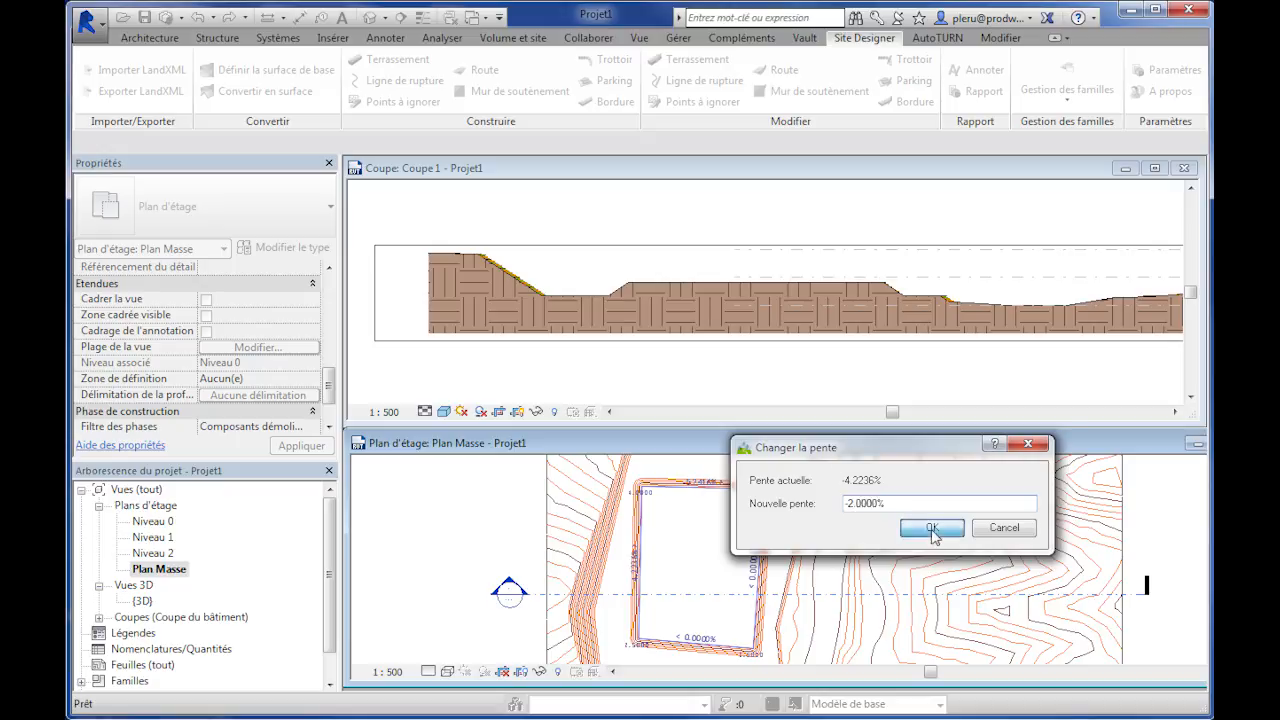
click(931, 529)
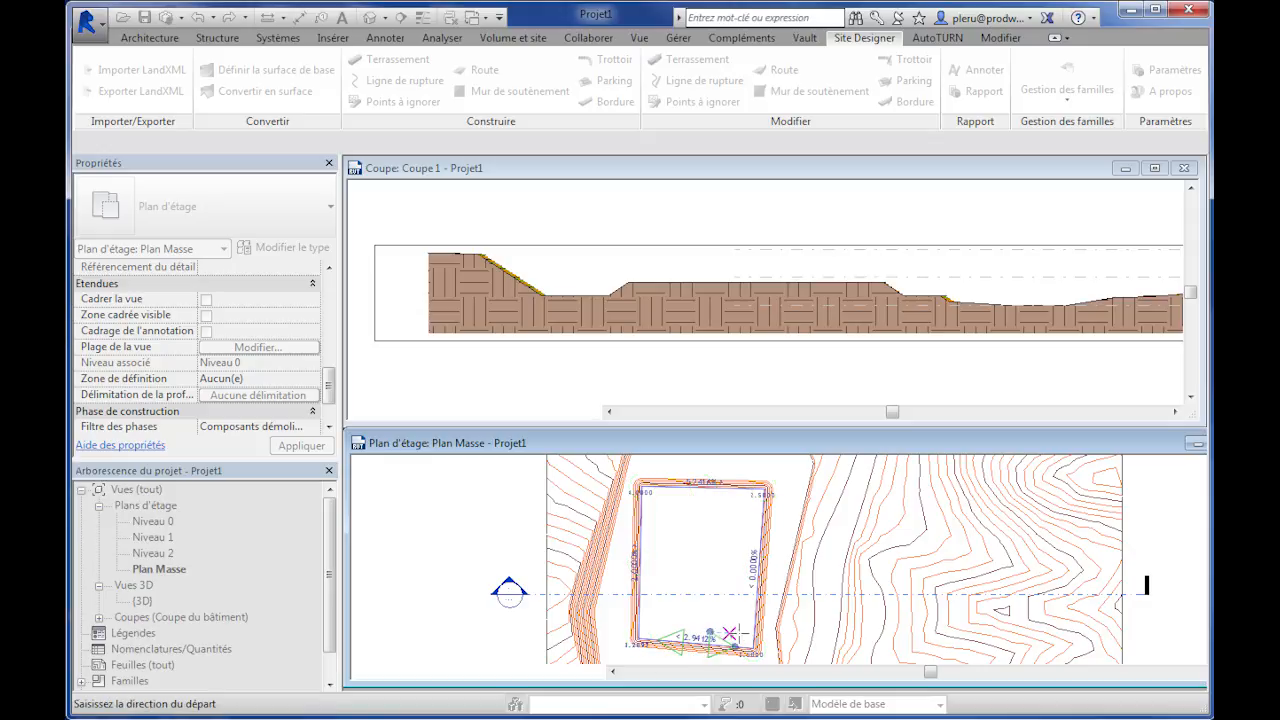
Set the slopes of the inner platform's south and north edges to -3 %, and finish the elevation changes.
click(702, 639)
text(-3)
click(925, 524)
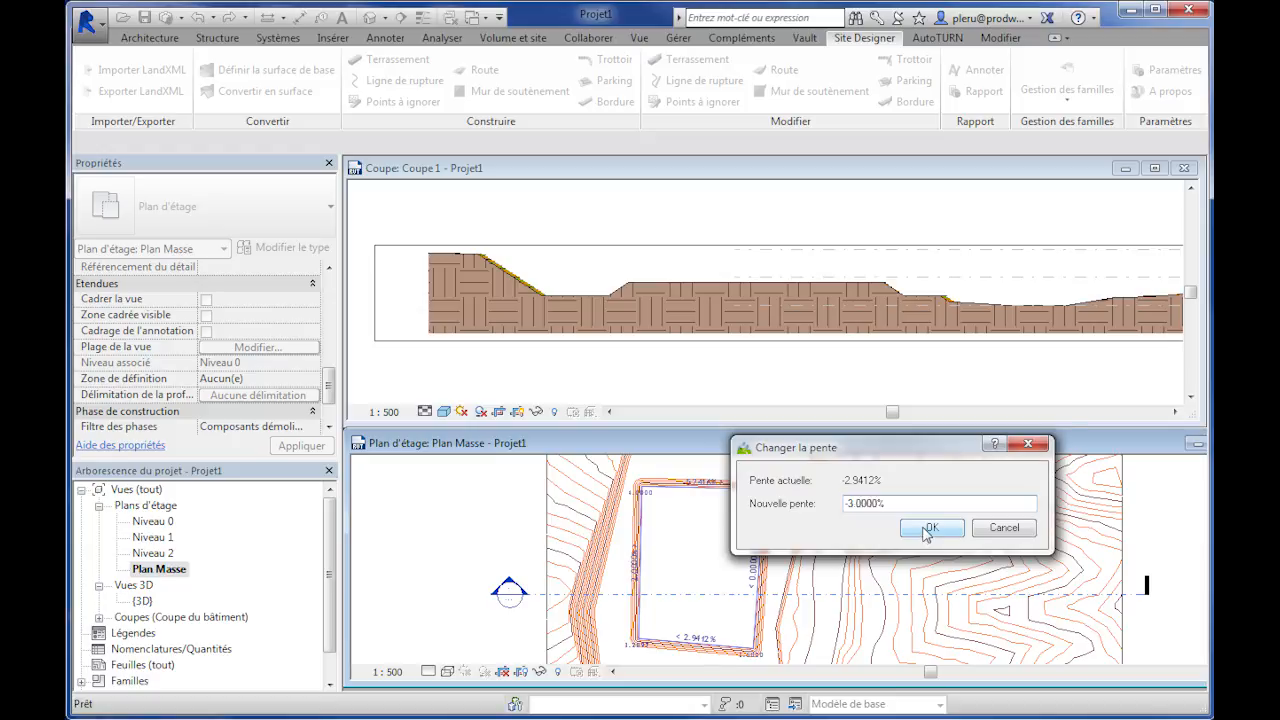
click(714, 494)
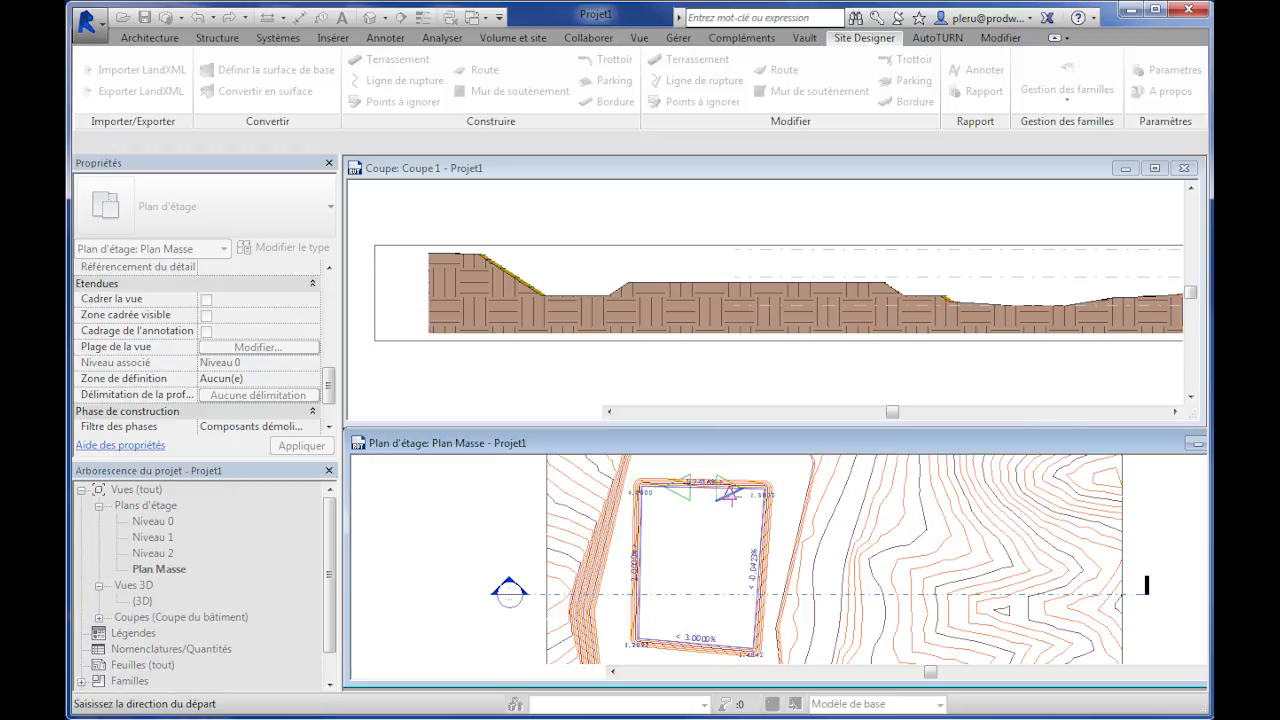
click(732, 496)
text(-)
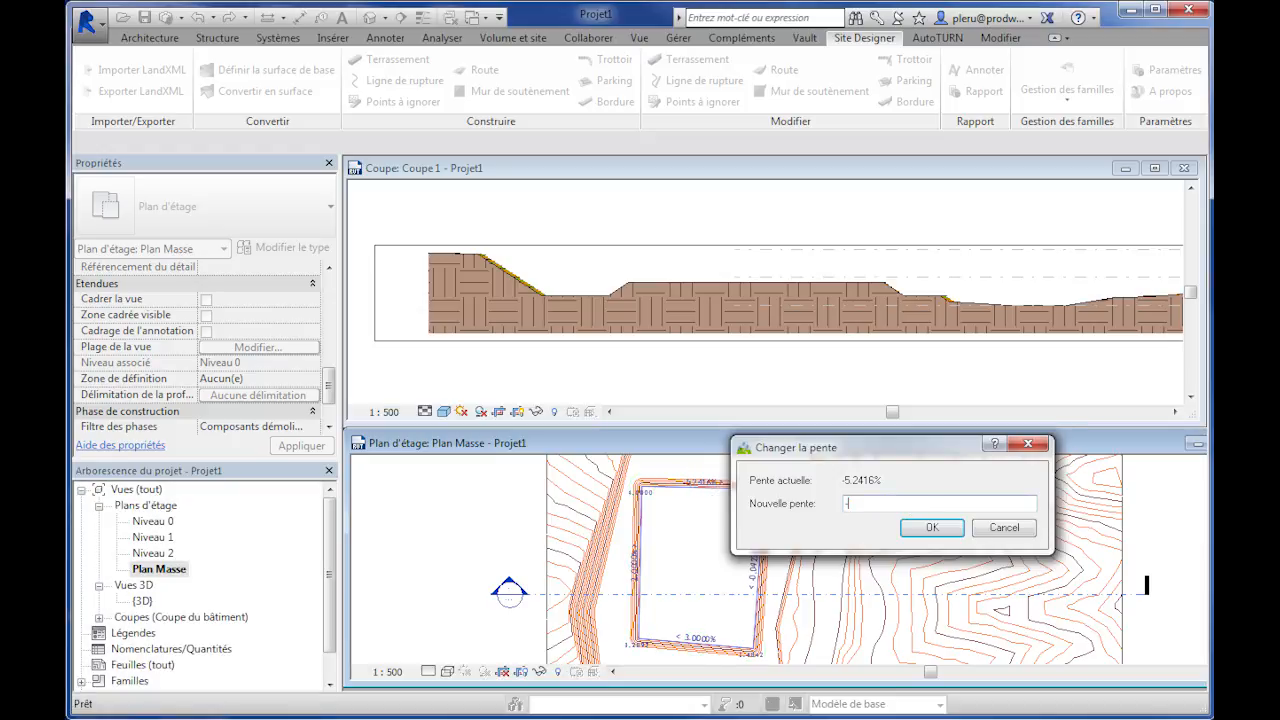
text(3)
click(948, 529)
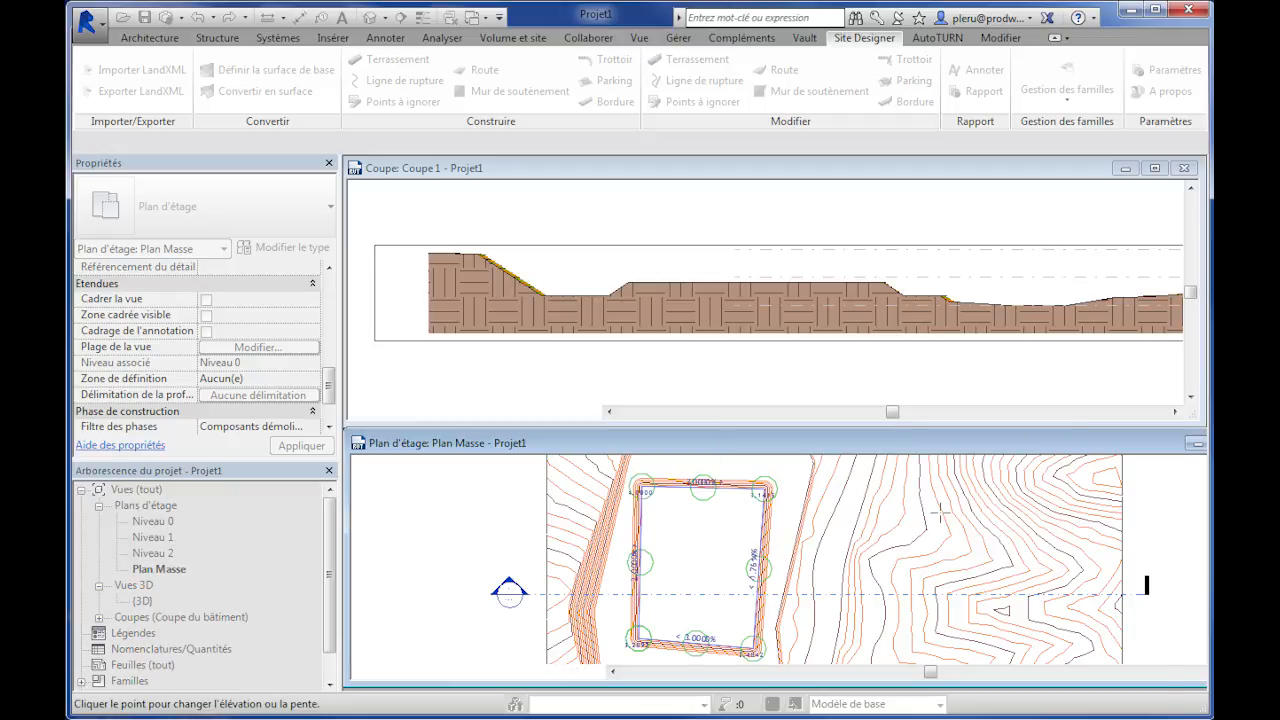
right_click(940, 512)
click(1040, 523)
Change the inner platform's grading type to Talus 1/1 and apply the modifications to the terrain.
click(1205, 472)
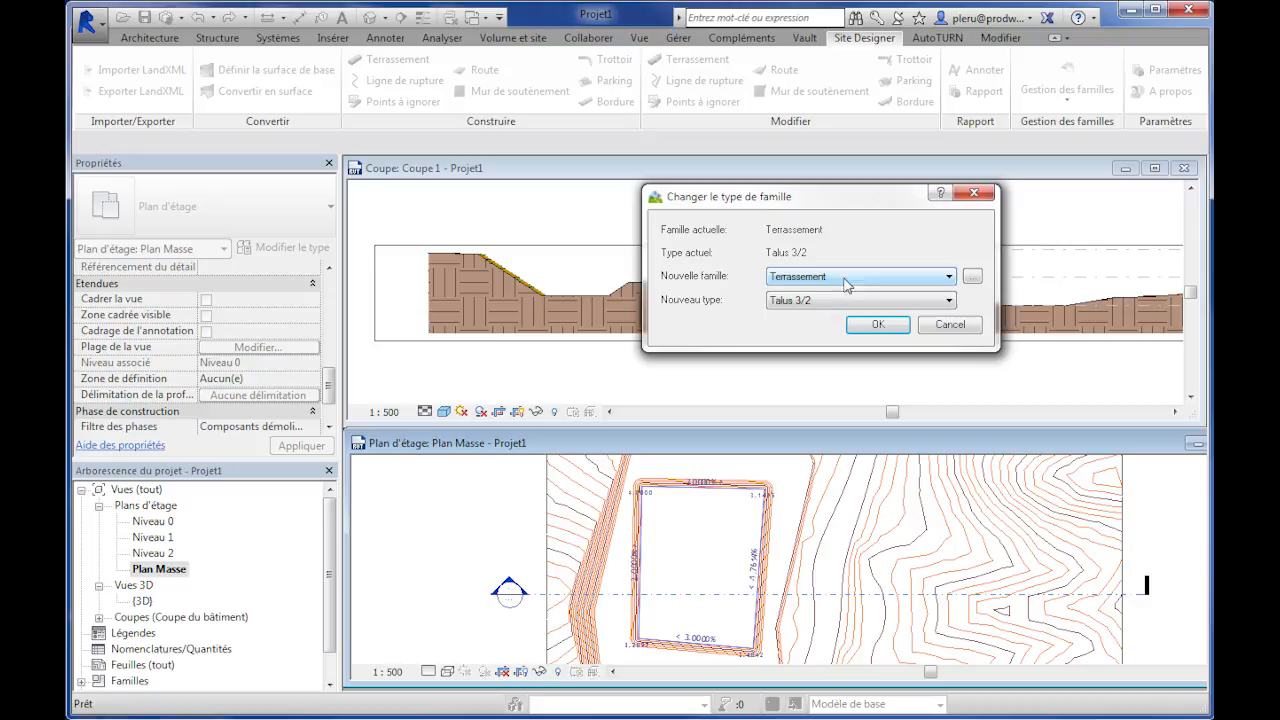
click(816, 300)
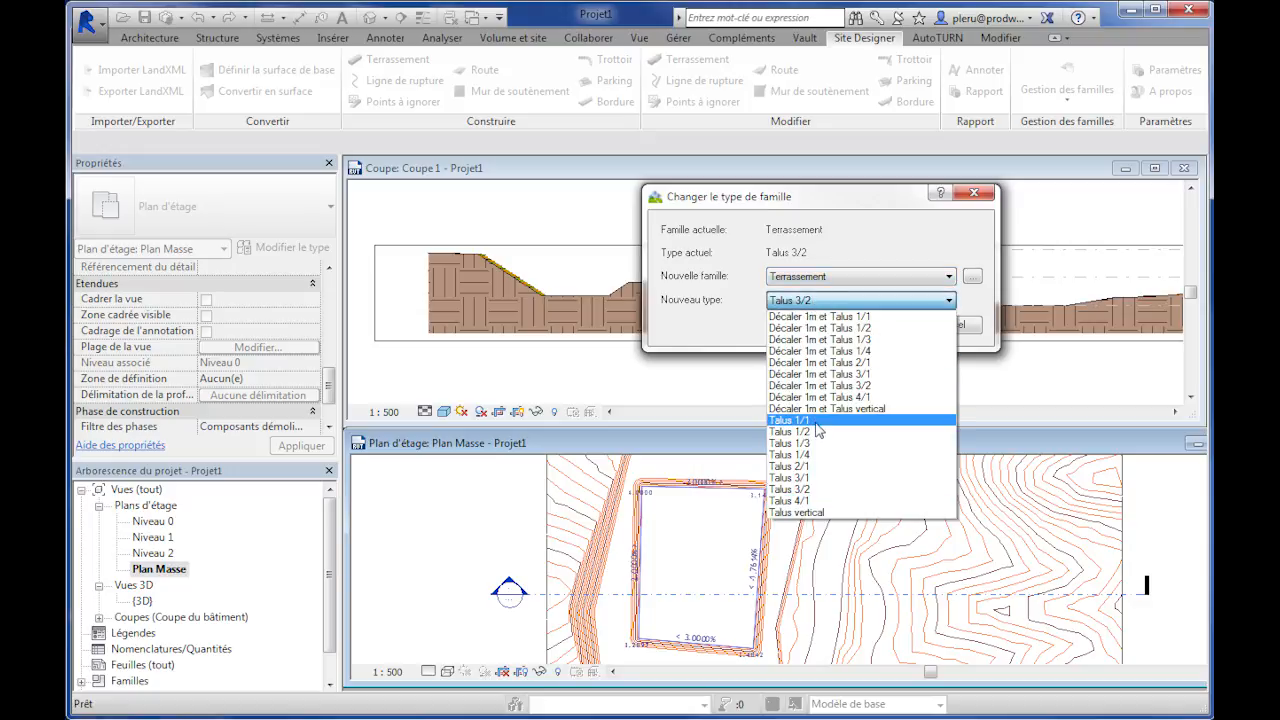
click(807, 419)
click(880, 330)
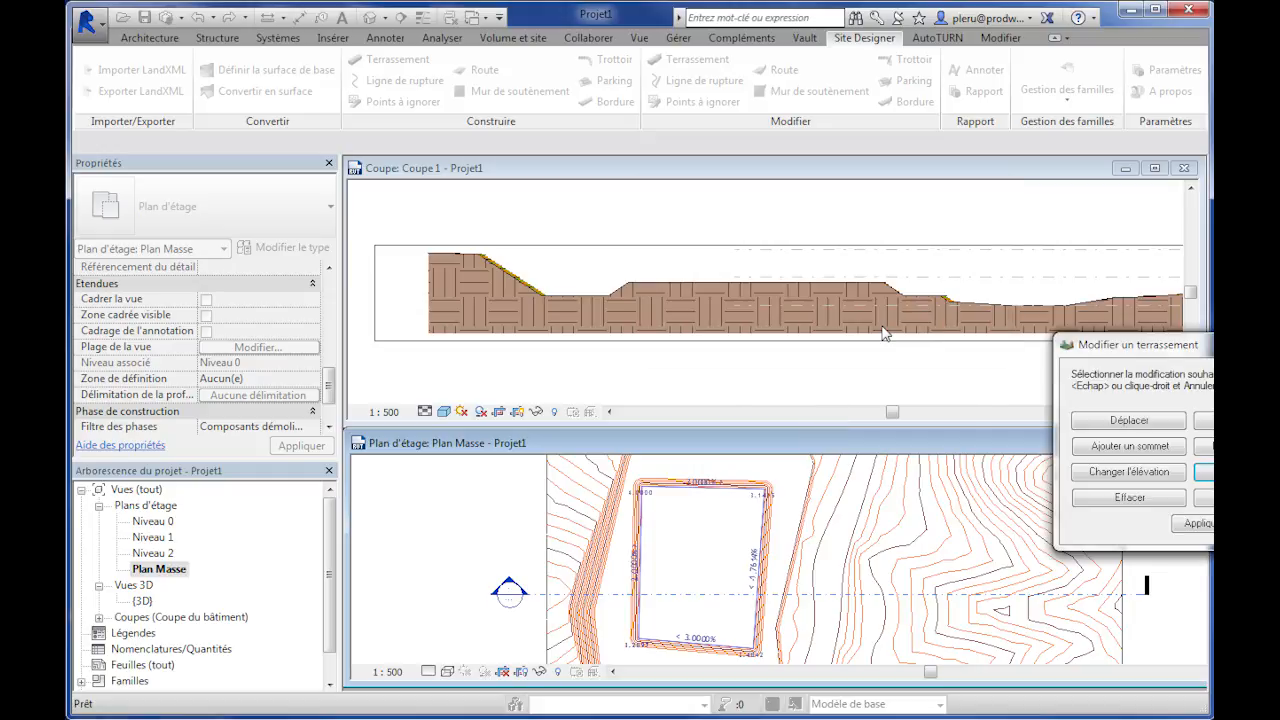
click(1200, 523)
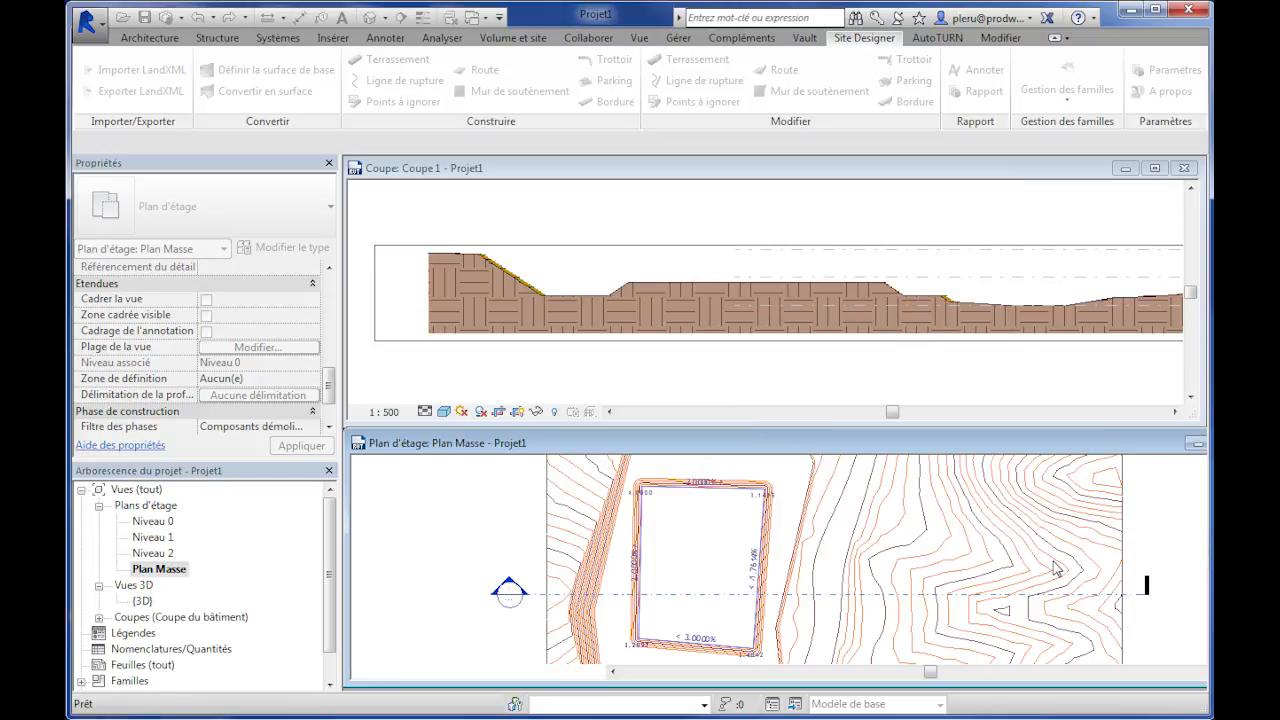
Shorten the section view's window and examine the modified platform in the section and 3D views.
middle_drag(786, 580, 786, 553)
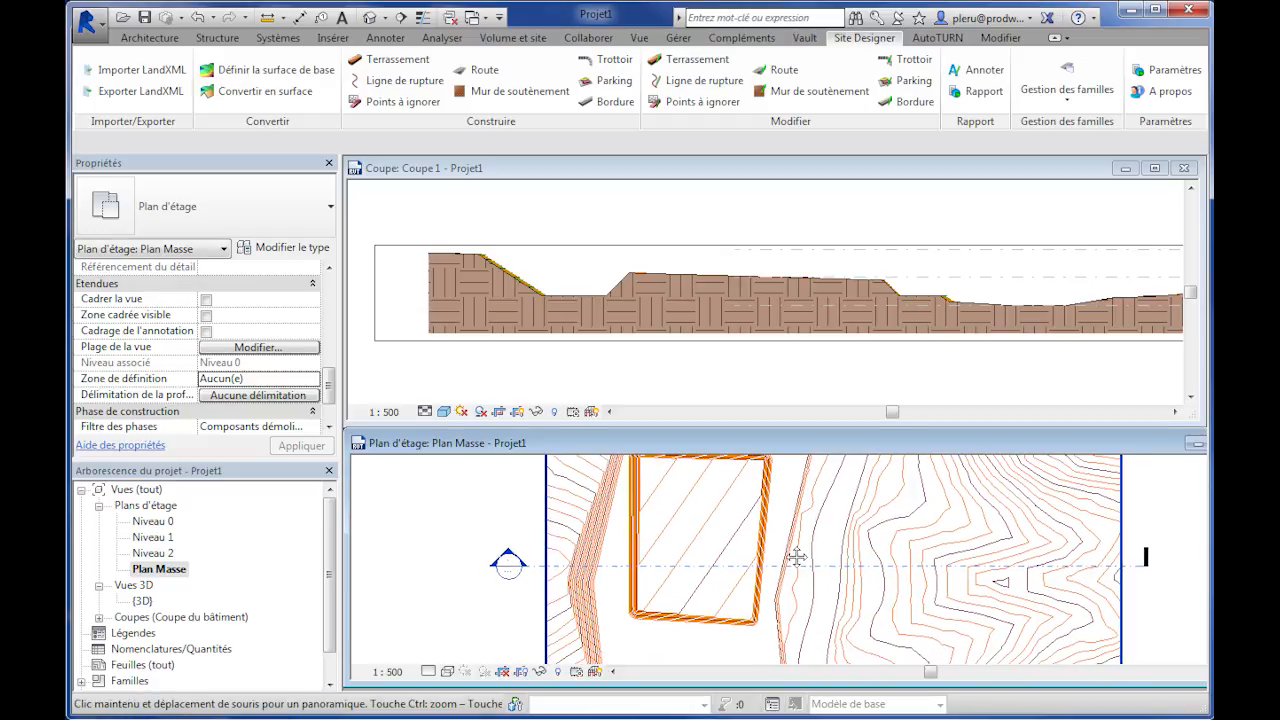
drag(771, 425, 771, 350)
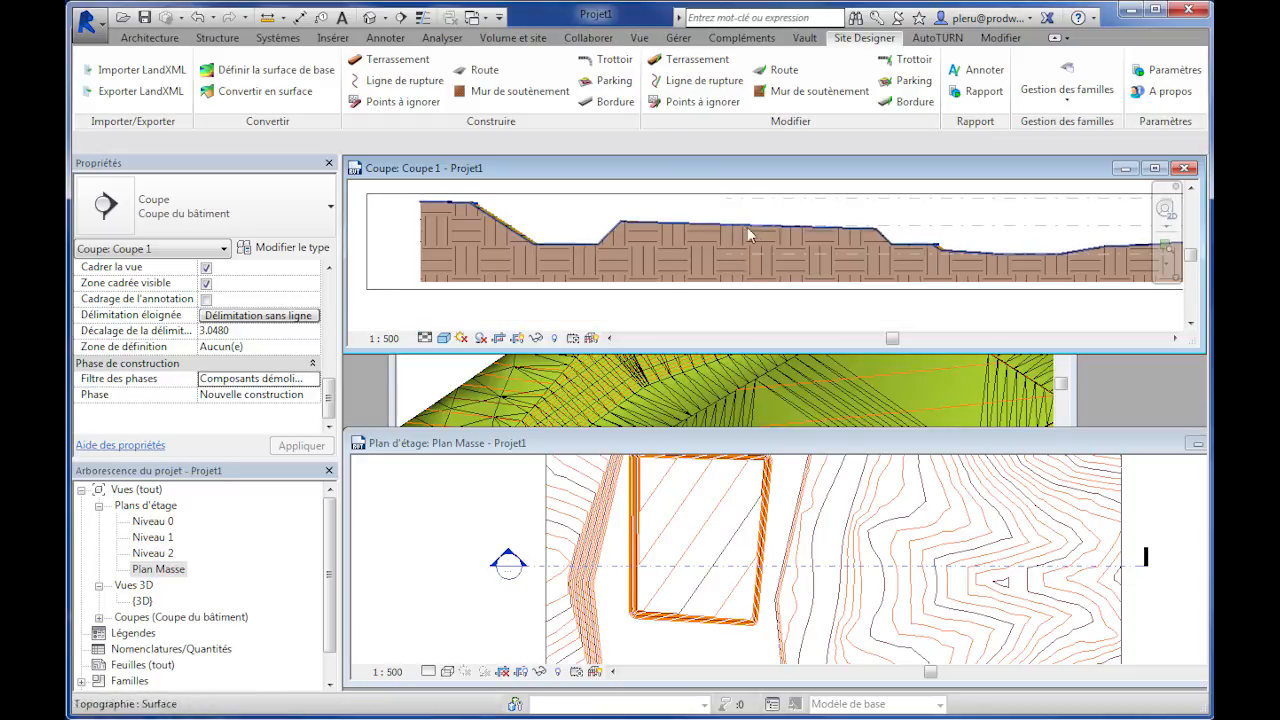
click(870, 391)
scroll(868, 427, up, 5)
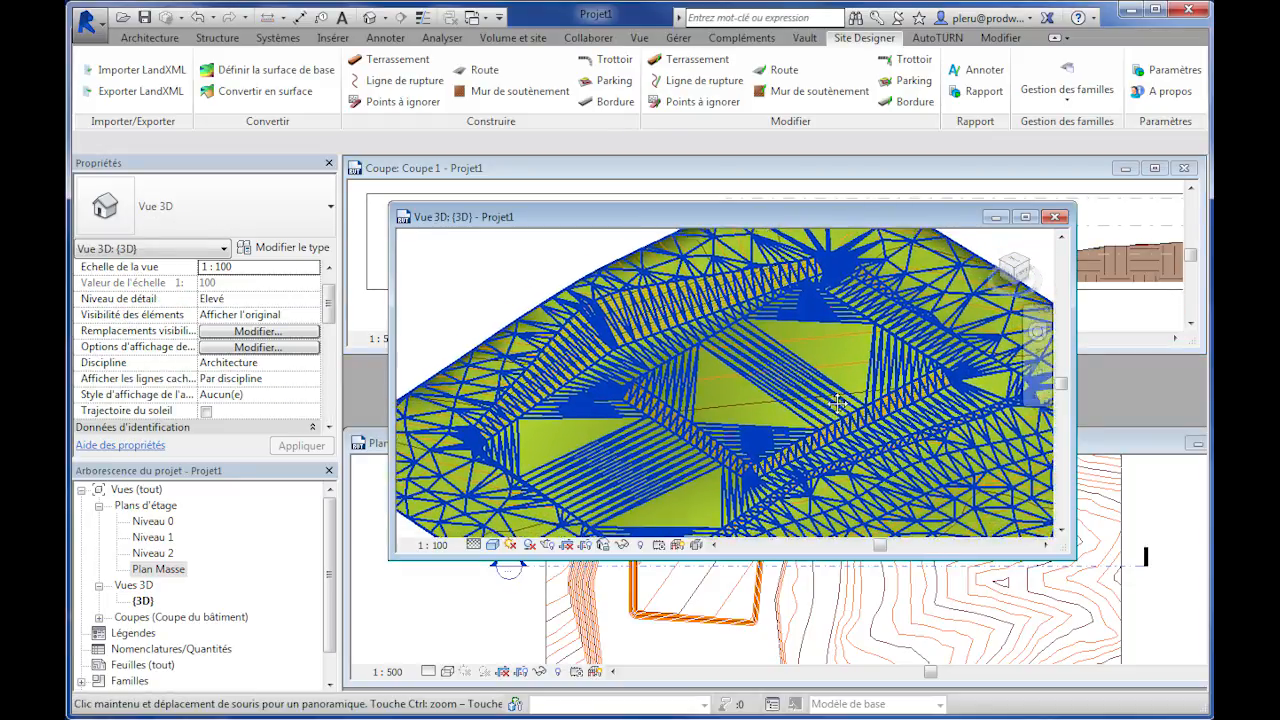
click(990, 178)
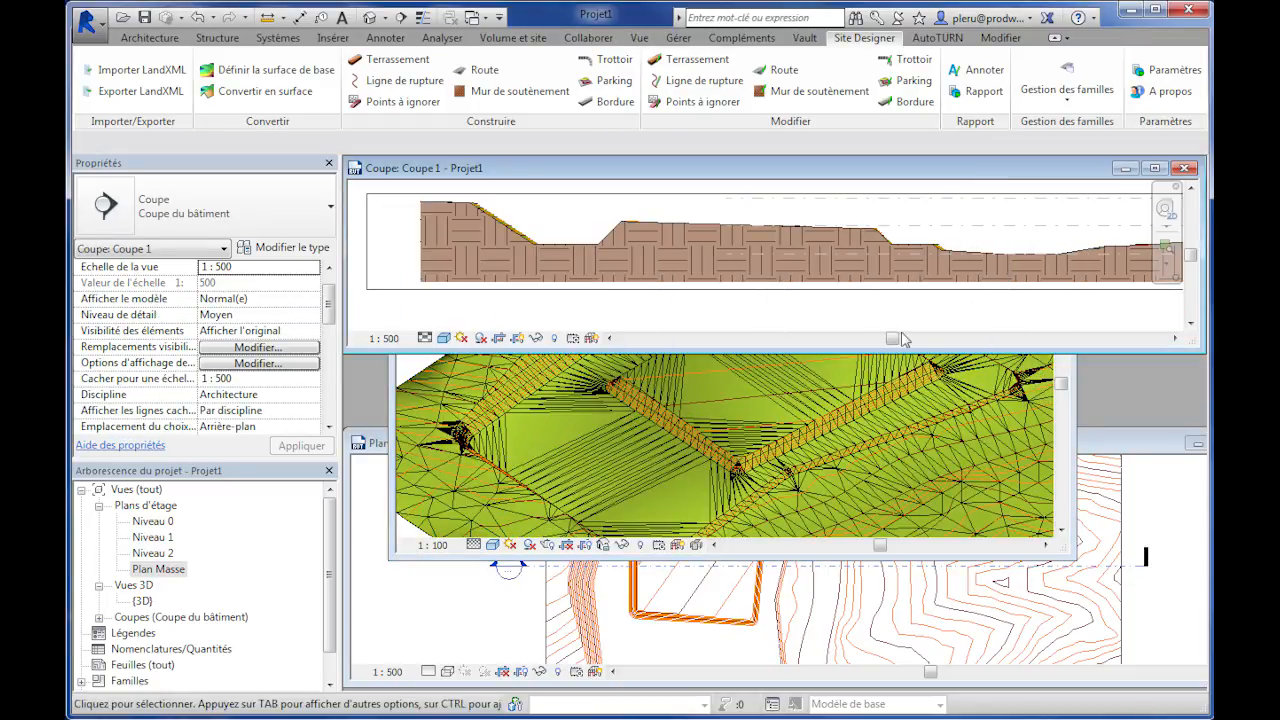
Shorten the section view's window slightly and extend the Plan Masse window upward to meet it.
drag(891, 352, 885, 337)
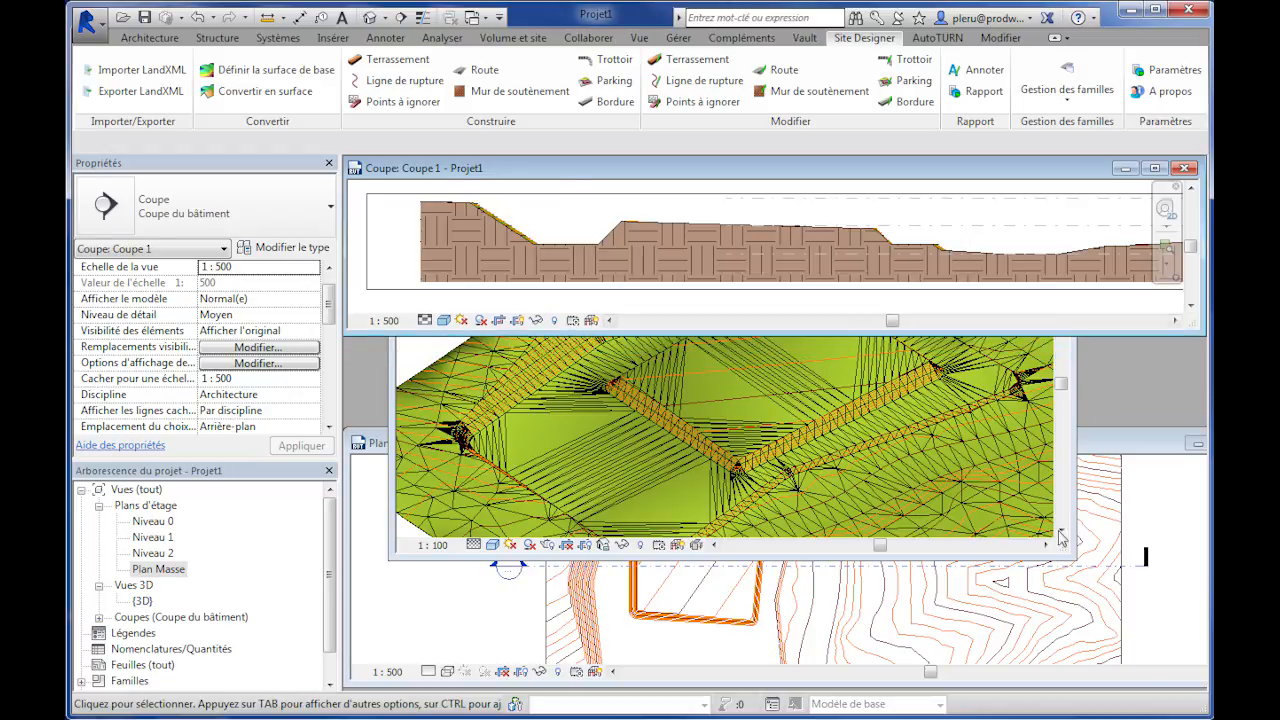
click(1100, 434)
drag(1098, 428, 1098, 338)
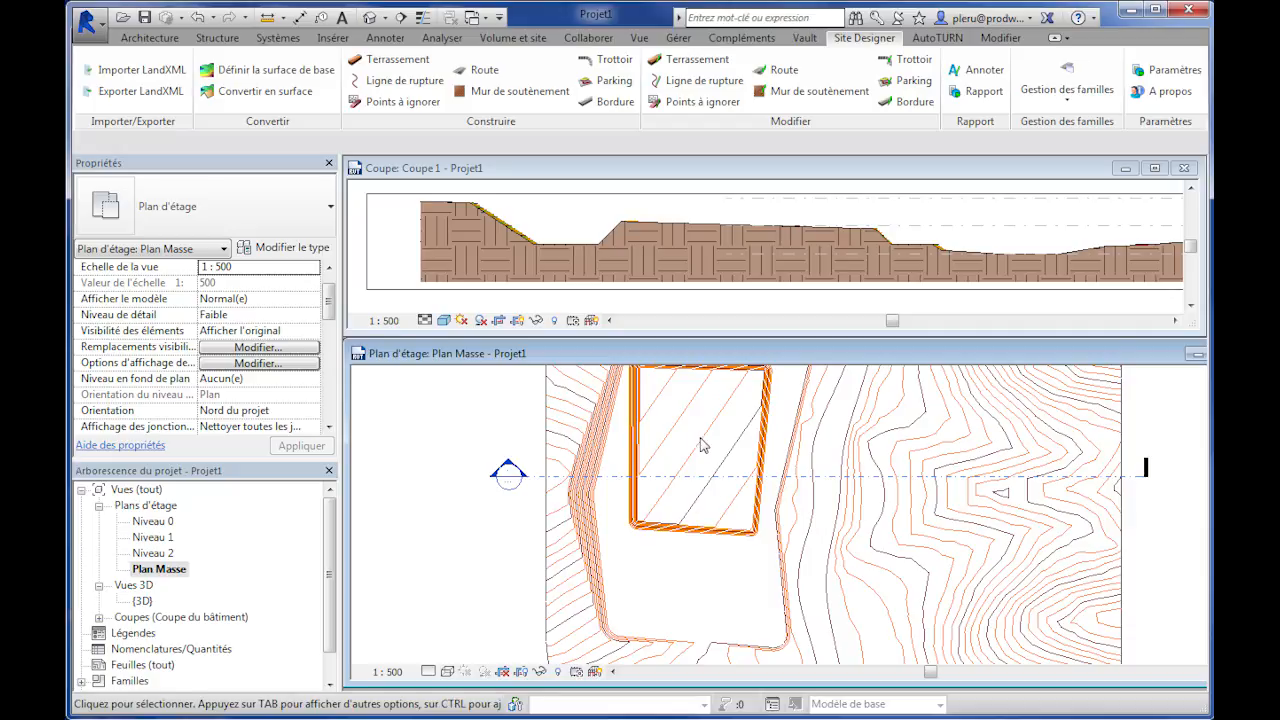
Set up a new Talus 3/2 grading named Fossé with a relative altitude of -1 and a radius of 3.
scroll(733, 429, down, 1)
middle_drag(717, 443, 748, 486)
scroll(737, 488, up, 2)
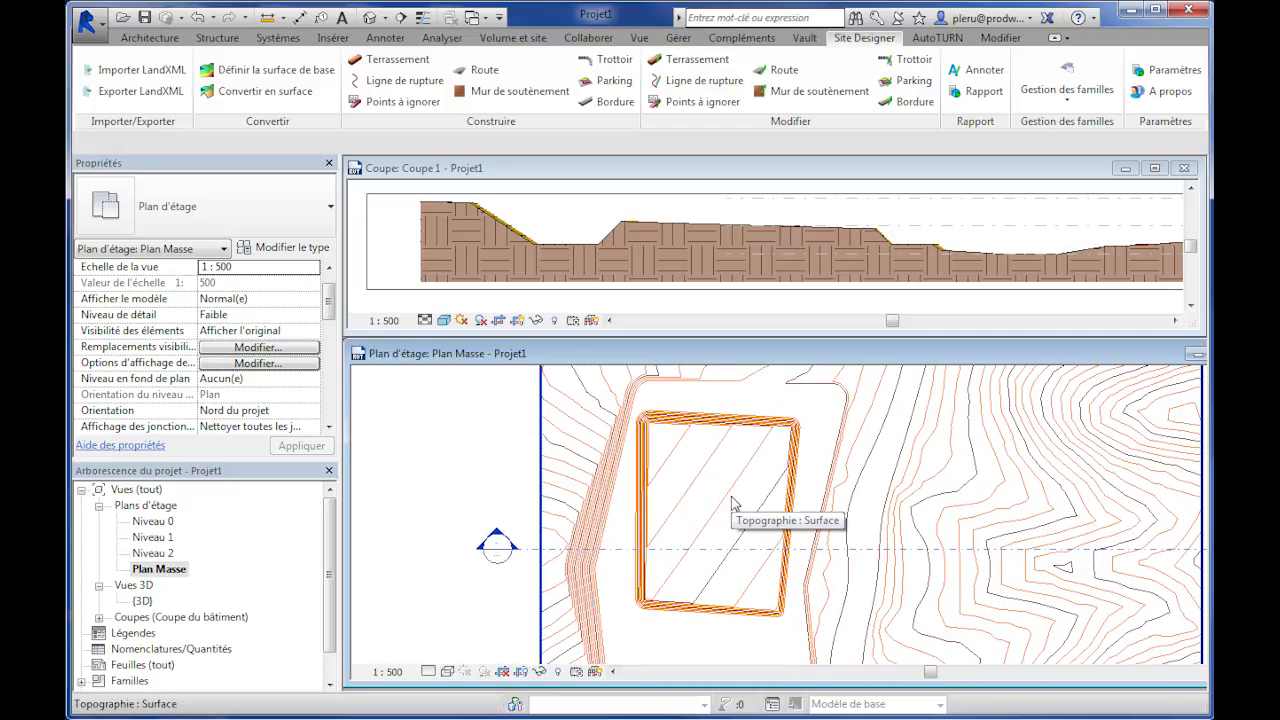
click(388, 62)
drag(597, 236, 562, 241)
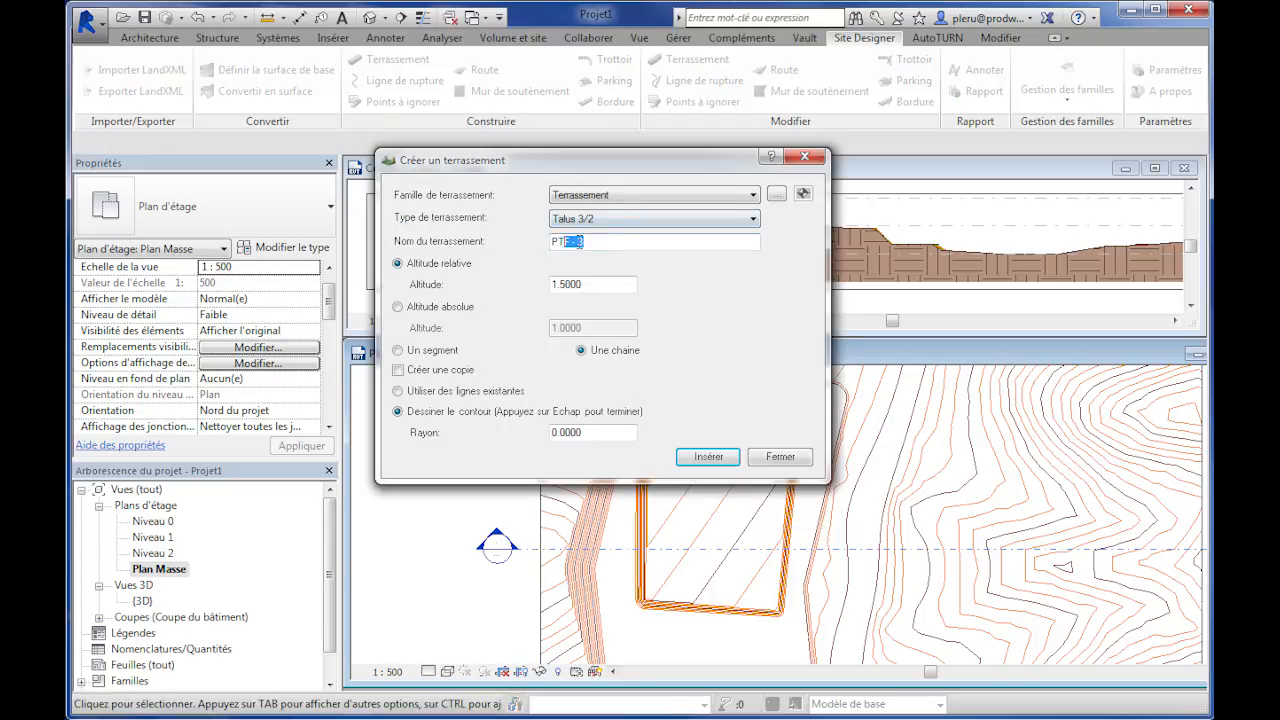
text(Fossé)
drag(590, 285, 540, 285)
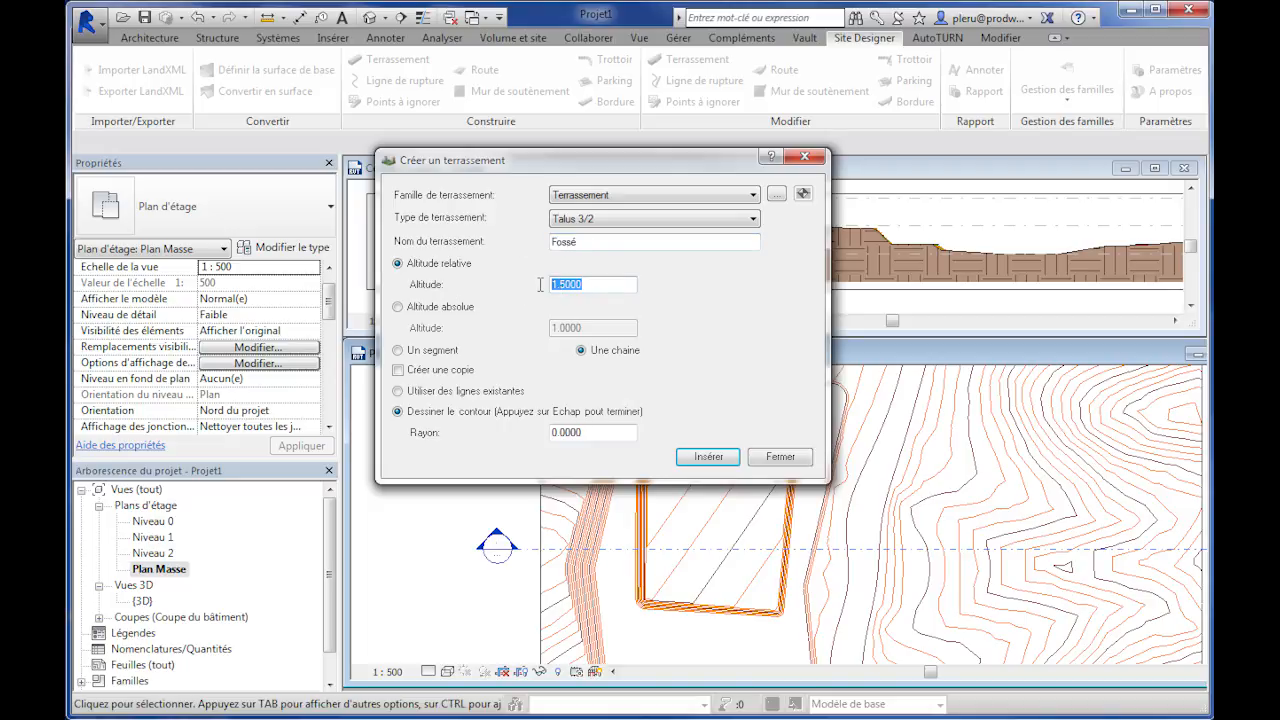
text(-1)
drag(605, 432, 541, 442)
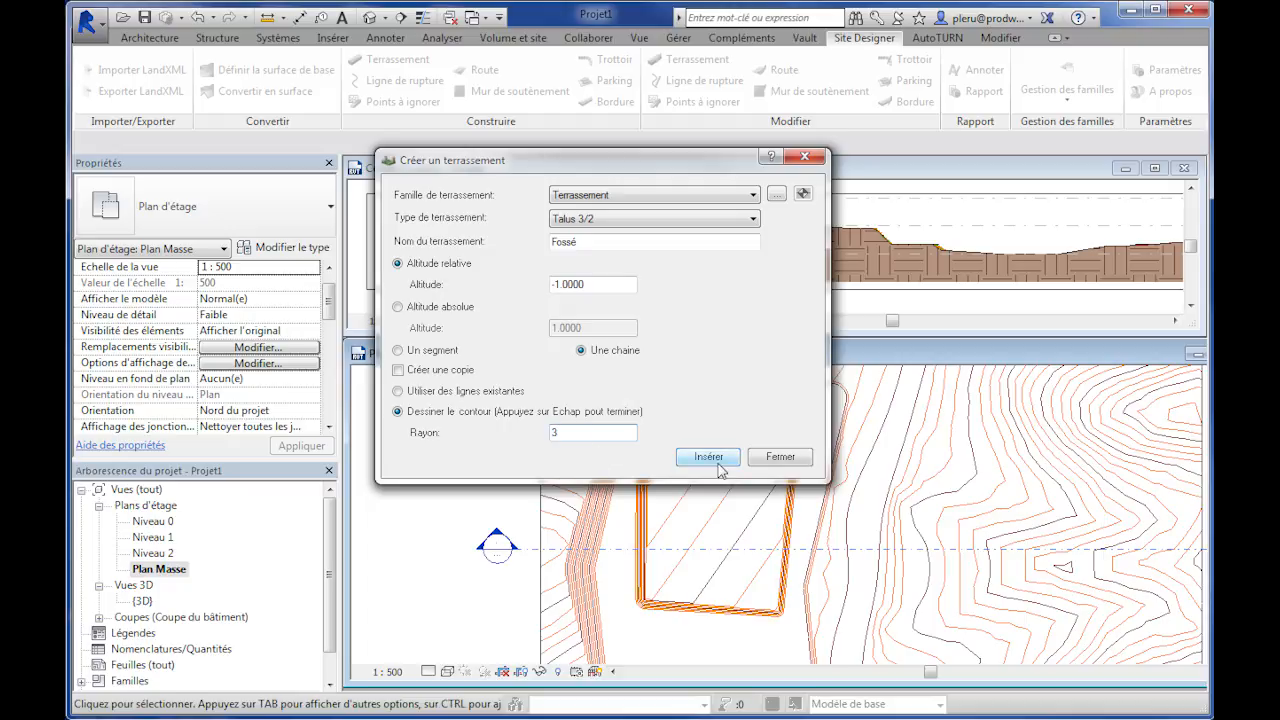
Draw the Fossé's open contour inside the inner platform, running south along its west side and bending south-east near the south edge.
click(708, 456)
click(668, 447)
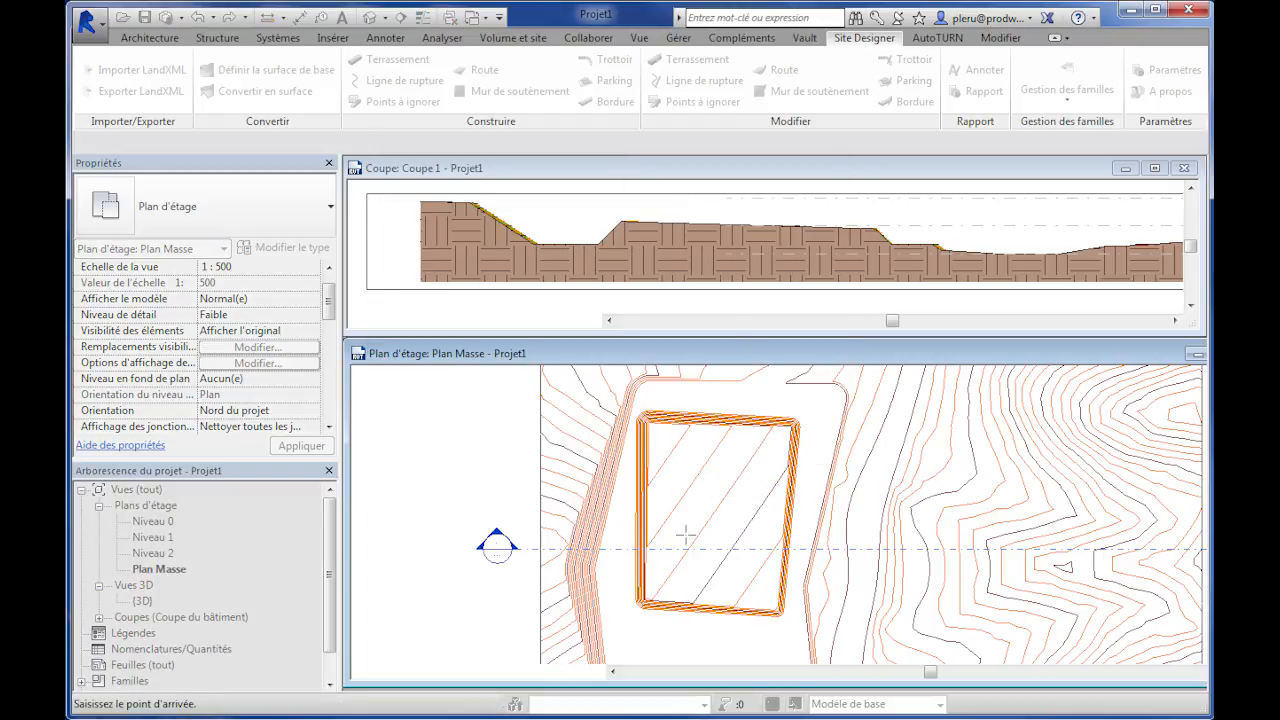
click(722, 592)
right_click(748, 600)
click(775, 606)
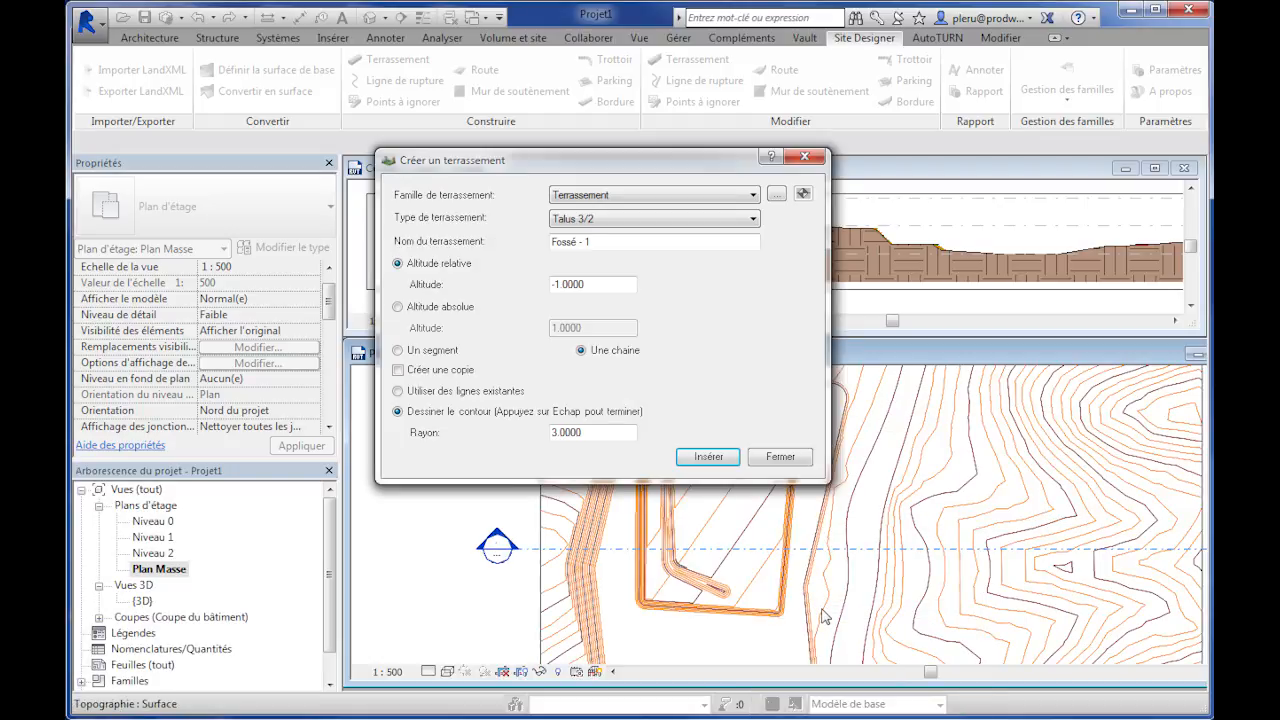
Name the next grading Talus.
drag(596, 242, 528, 241)
text(Talus)
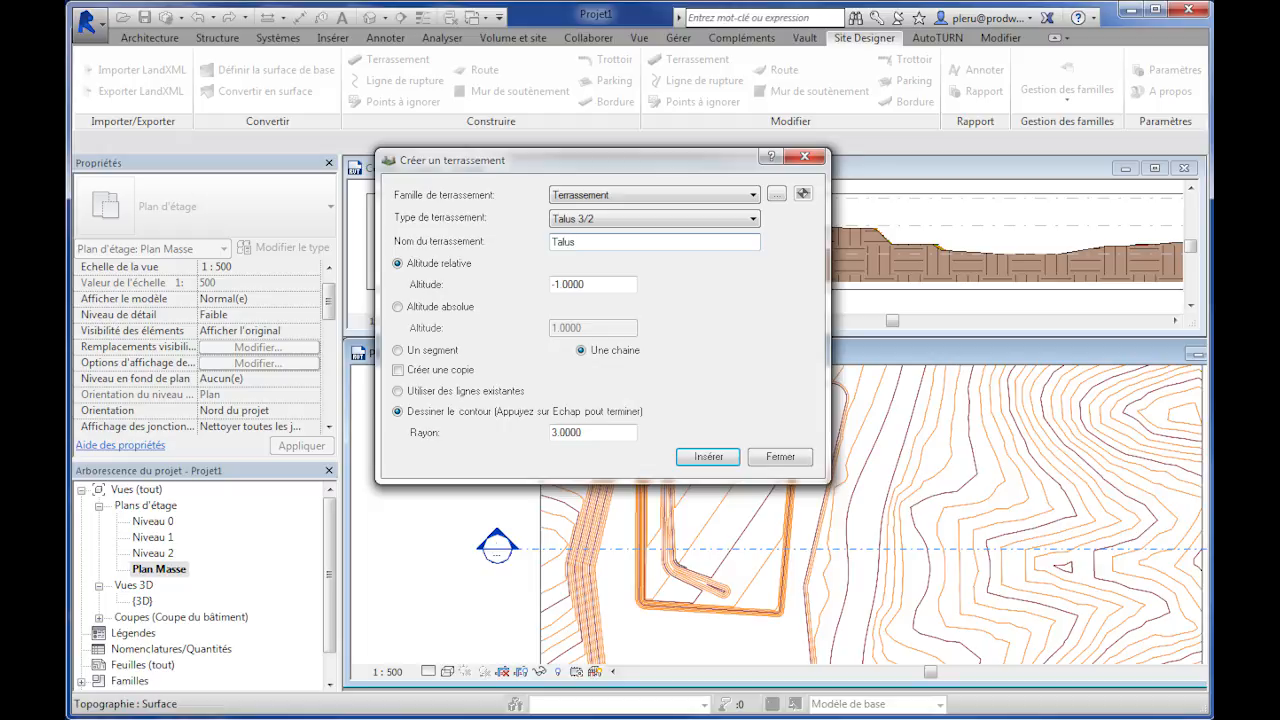
Set the new grading's type to Décaler 1m et Talus 1/1 and its relative altitude to 1.3.
click(616, 224)
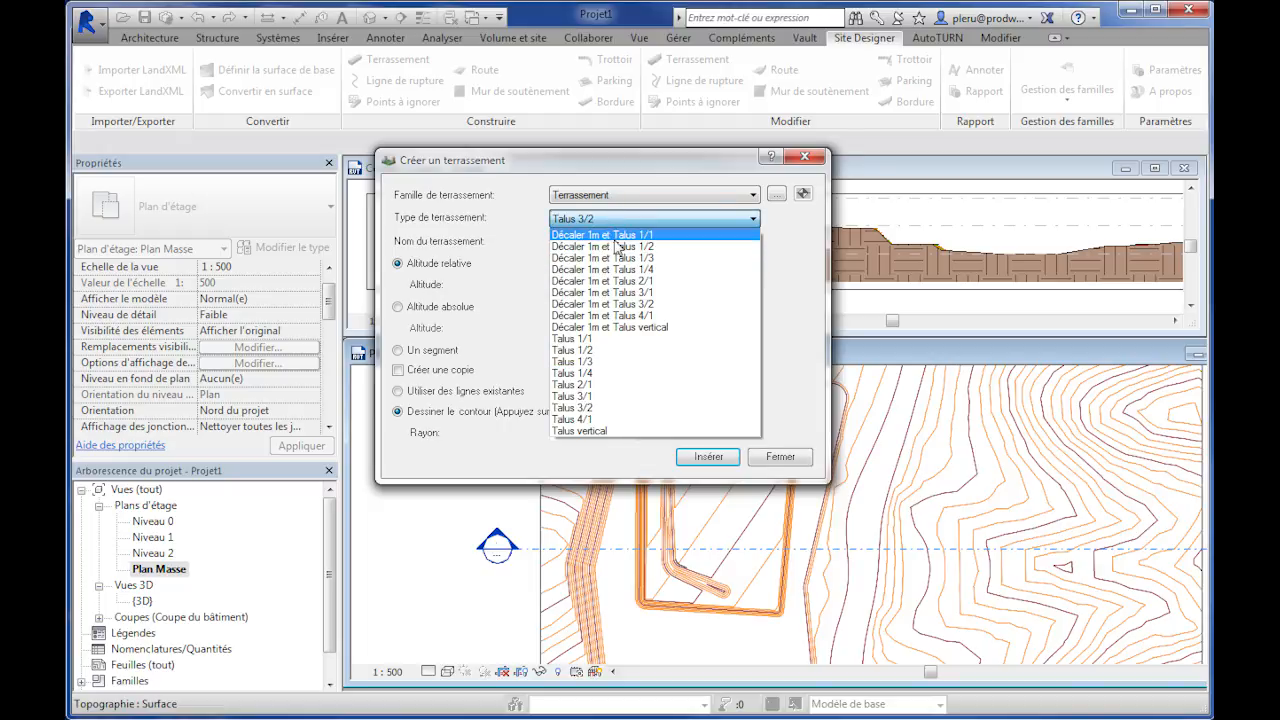
click(614, 235)
drag(590, 284, 540, 287)
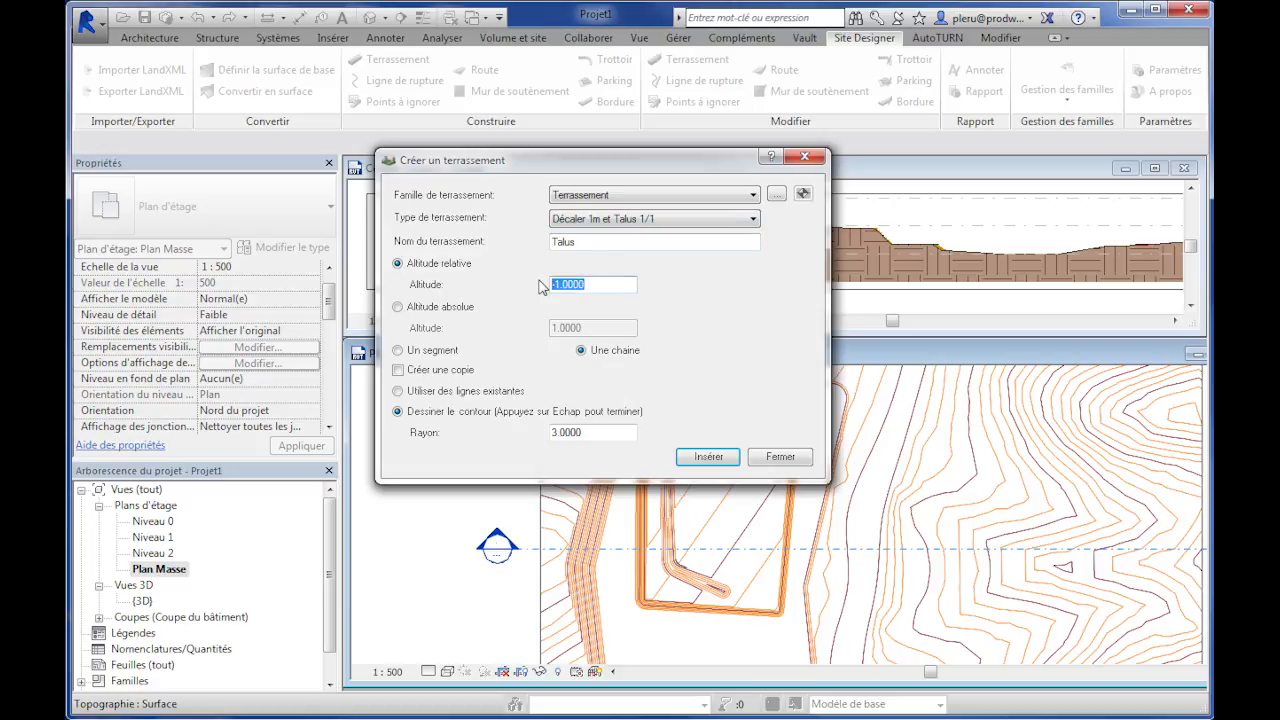
text(1)
Draw the grading as a two-segment chain inside the rectangular platform, running up along its east edge and bending northwest at the top.
click(708, 456)
click(763, 589)
click(768, 468)
click(717, 437)
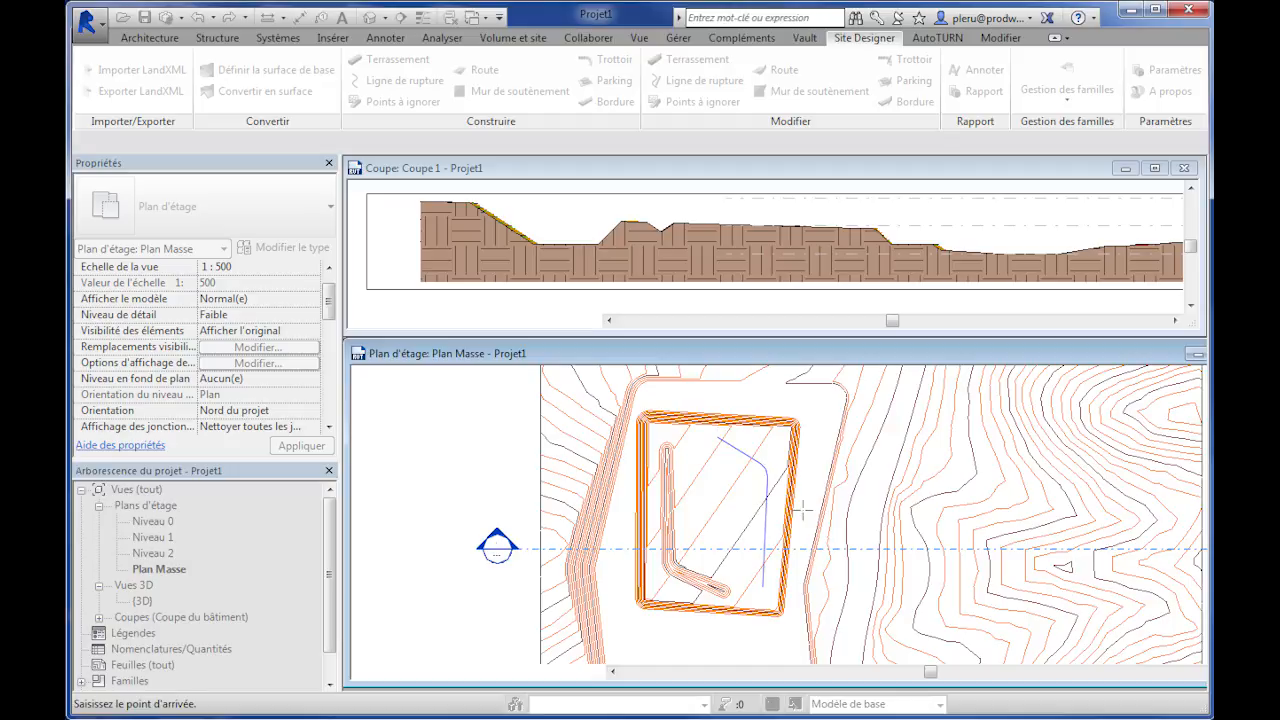
right_click(732, 489)
click(815, 503)
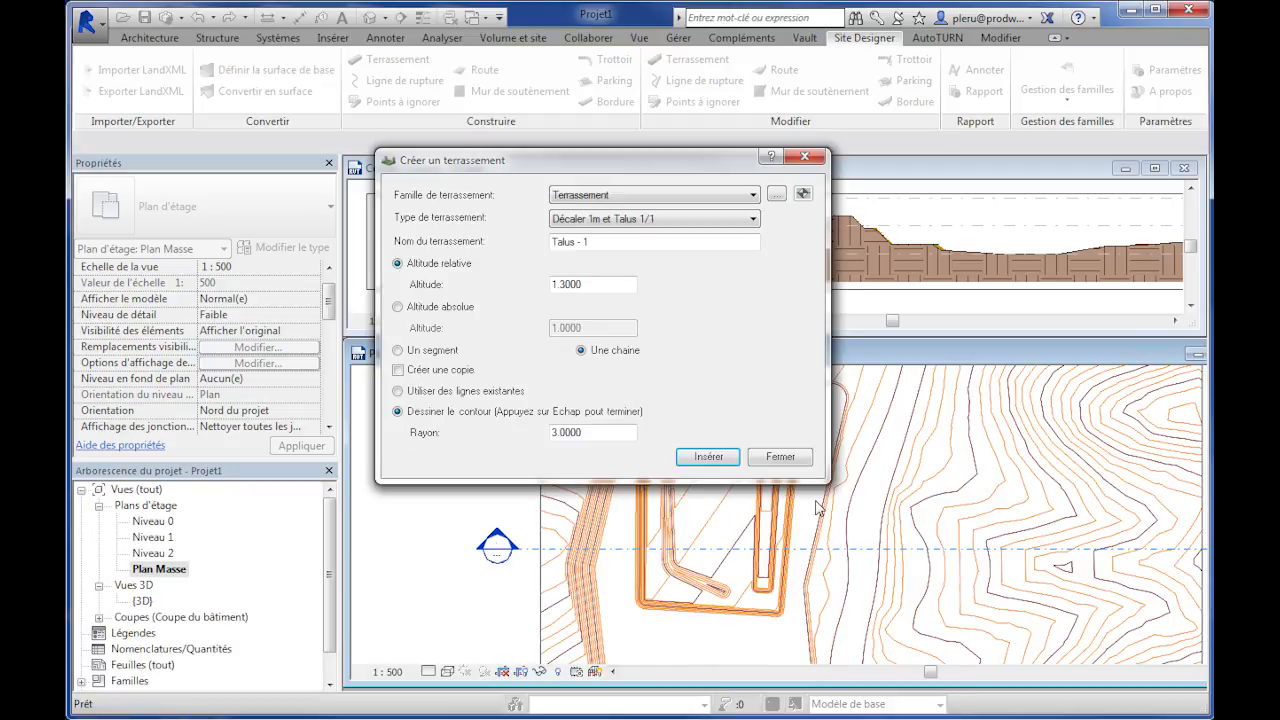
click(780, 456)
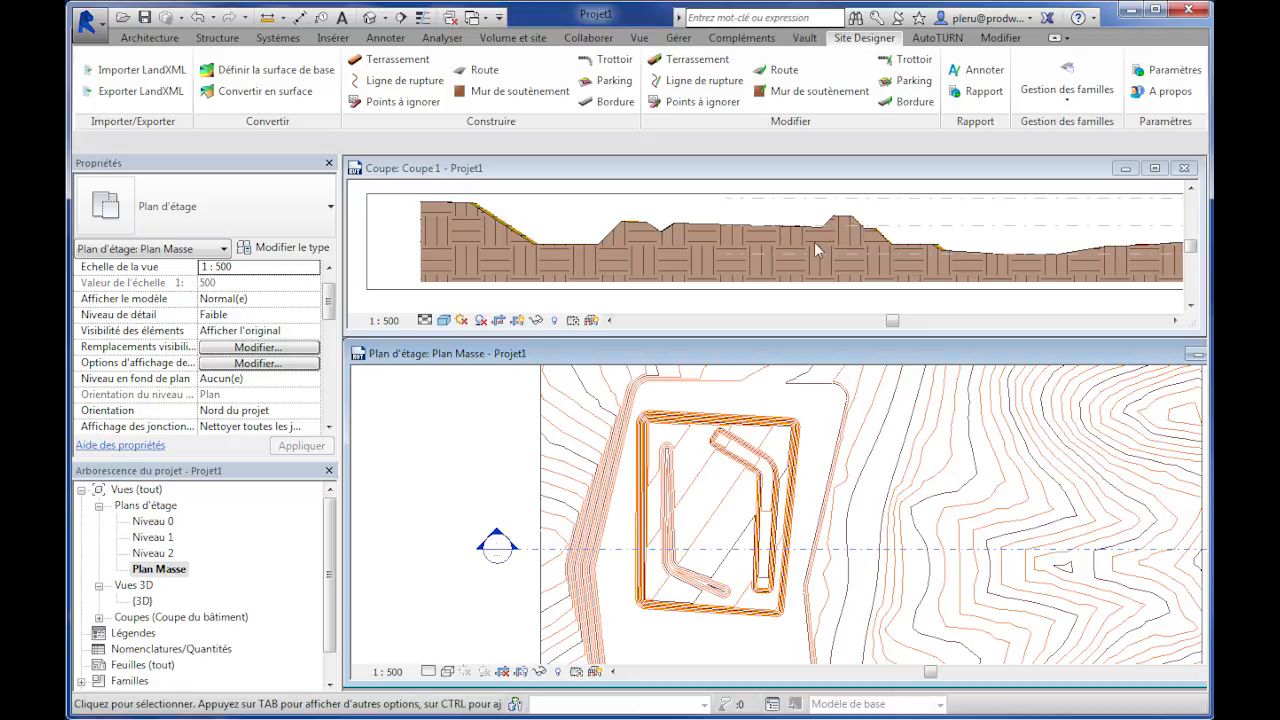
Open the existing L-shaped embankment on the platform's west side for grading modification by picking its centre model line.
middle_drag(793, 628, 781, 620)
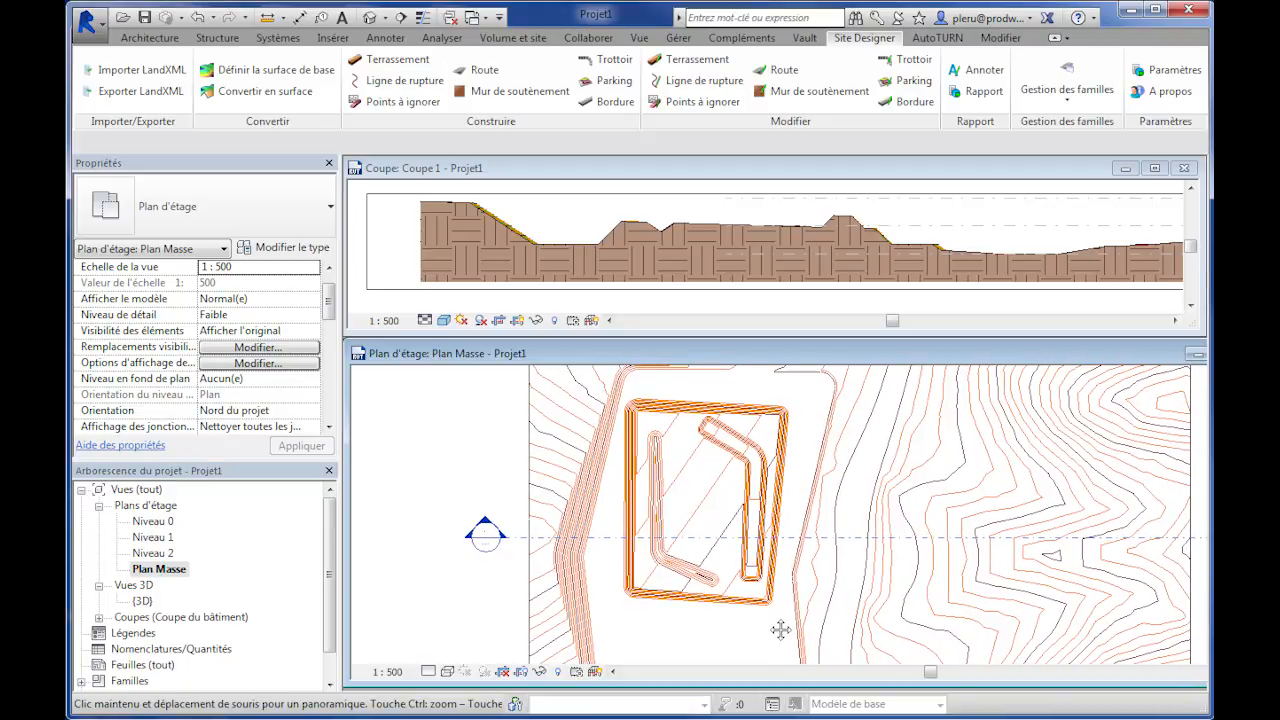
click(697, 62)
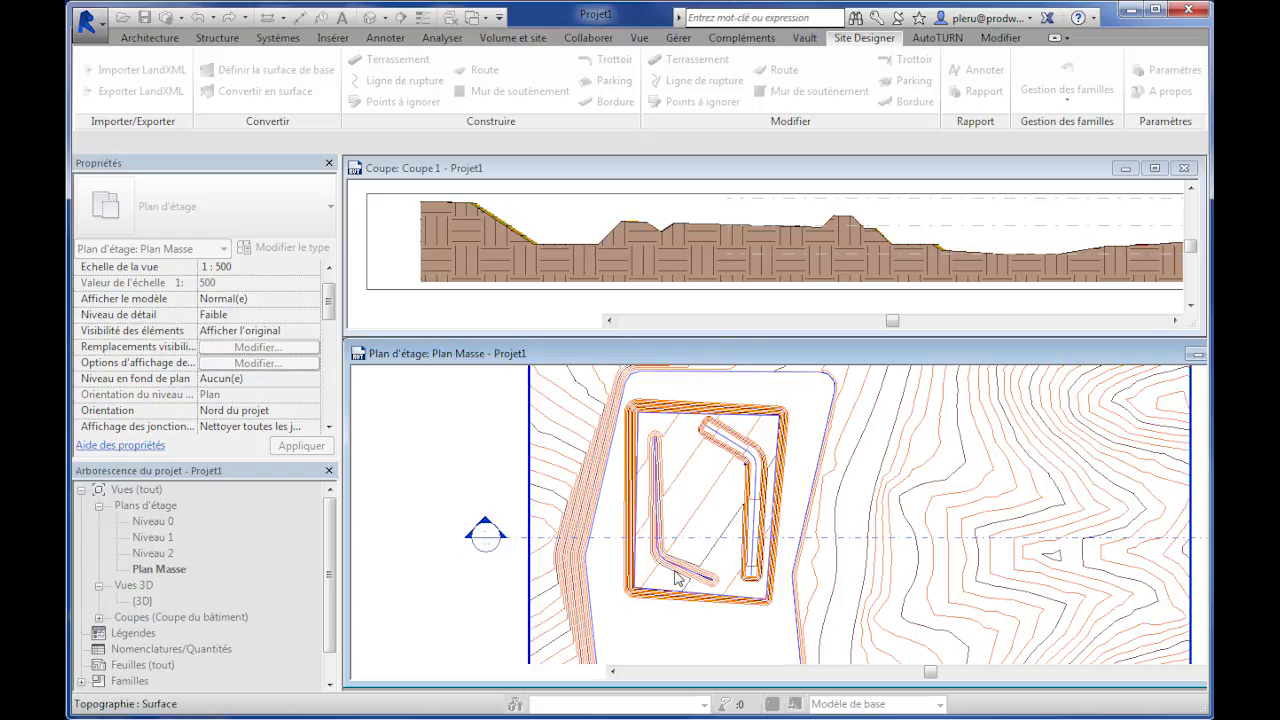
scroll(676, 577, up, 5)
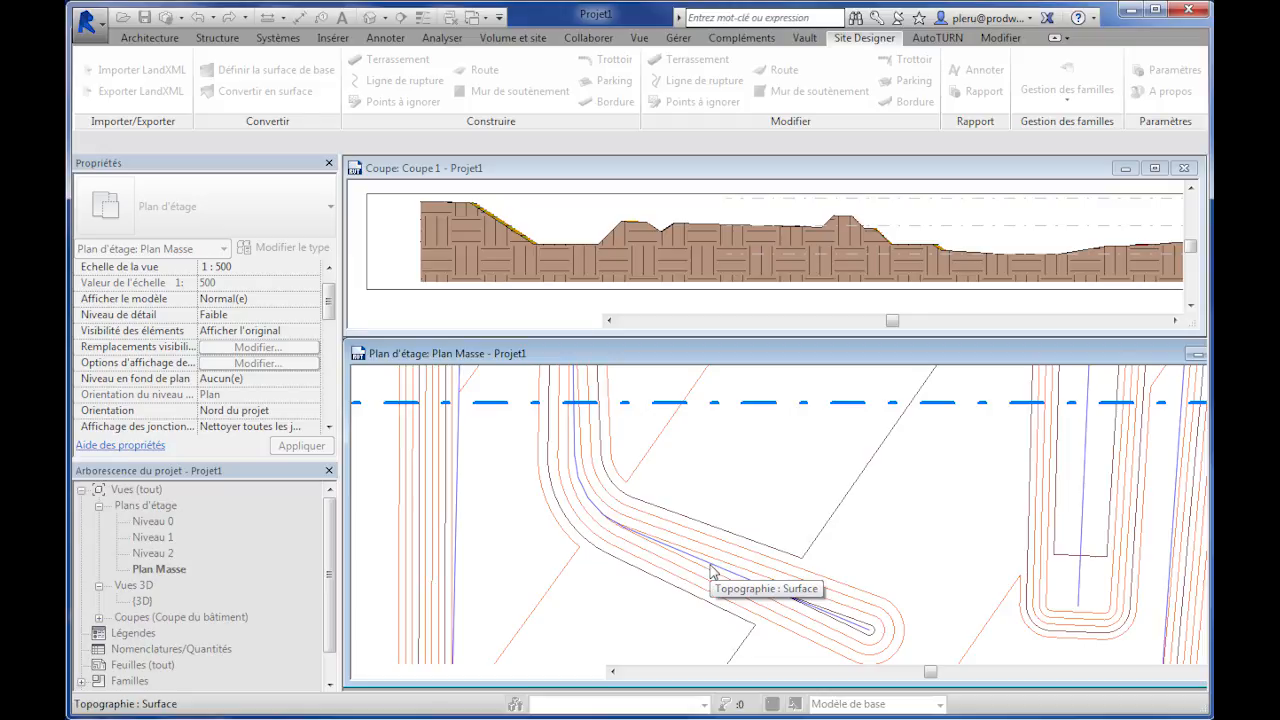
scroll(711, 571, up, 5)
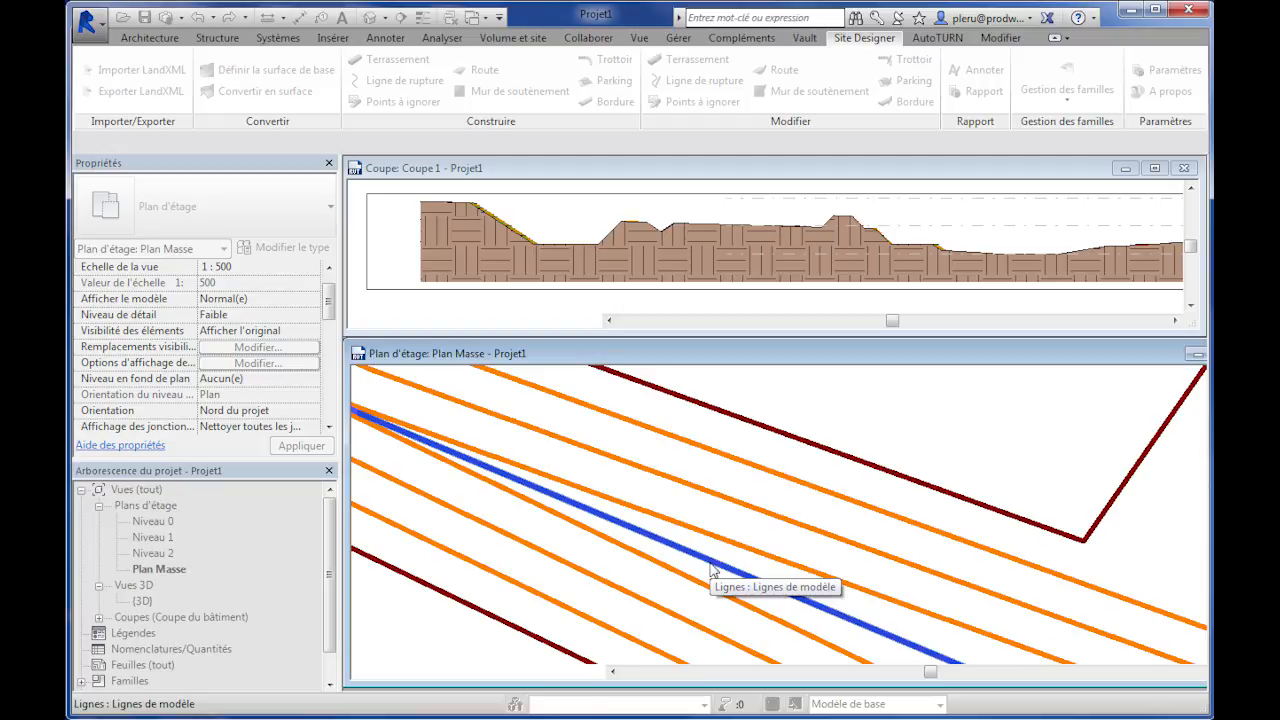
click(711, 571)
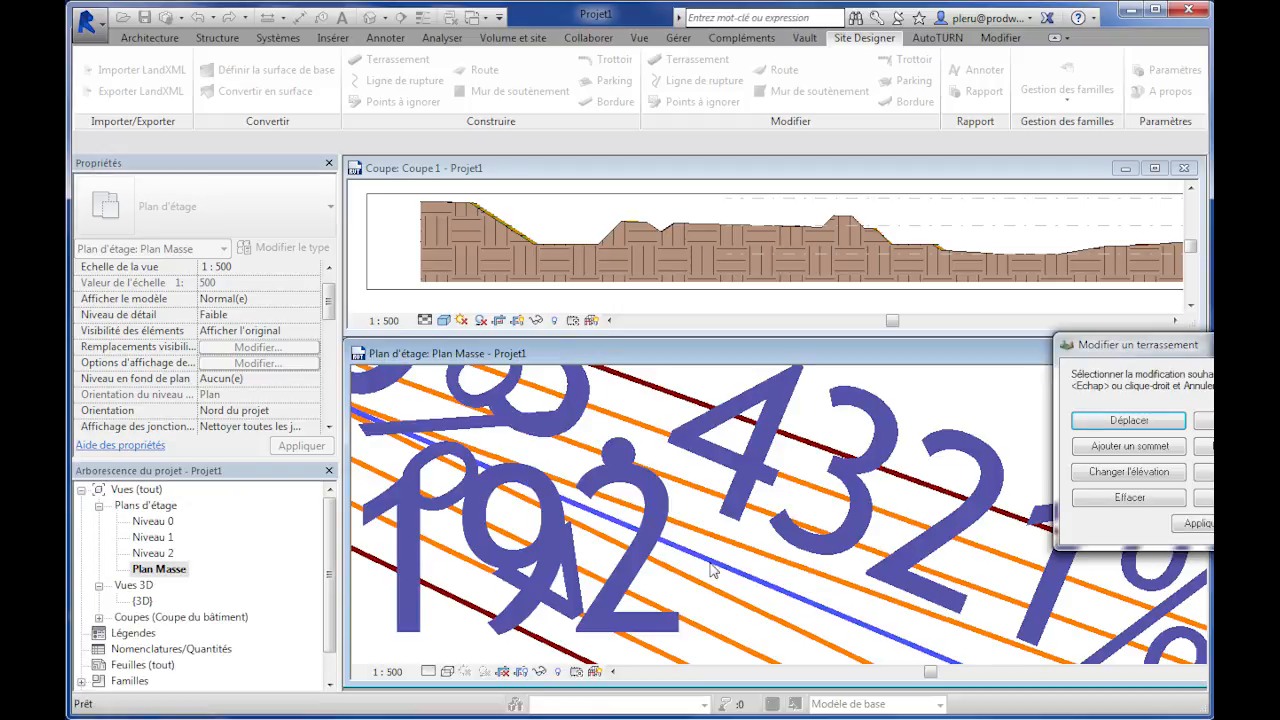
click(1129, 471)
scroll(780, 515, down, 5)
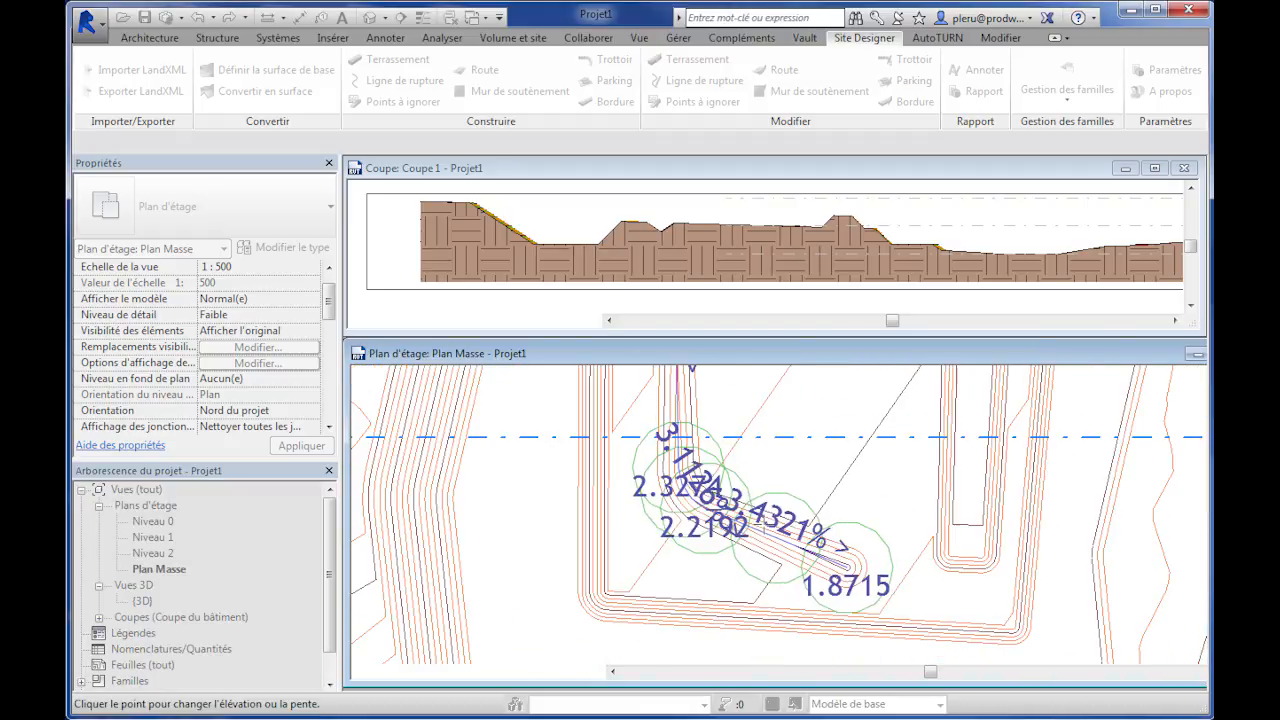
right_click(748, 470)
click(803, 490)
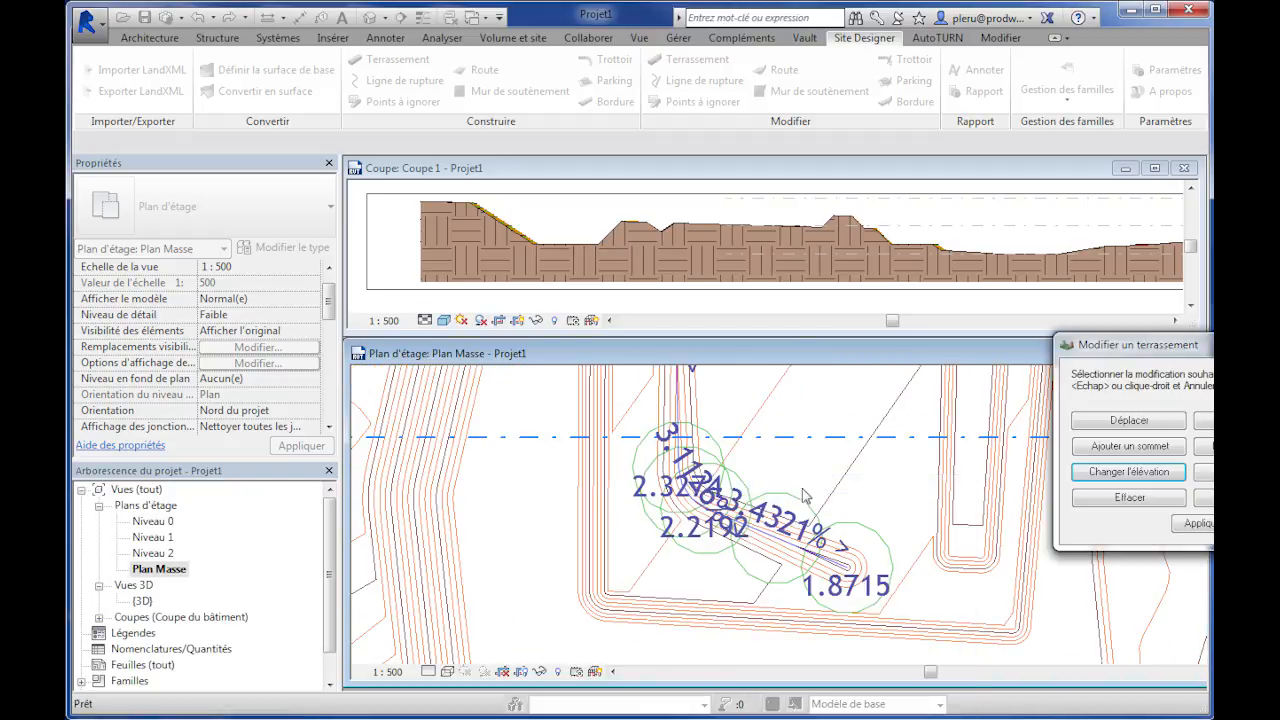
Change the L-shaped embankment's type to Décaler 1m et Talus 1/1 and apply the modification.
drag(1200, 350, 1003, 272)
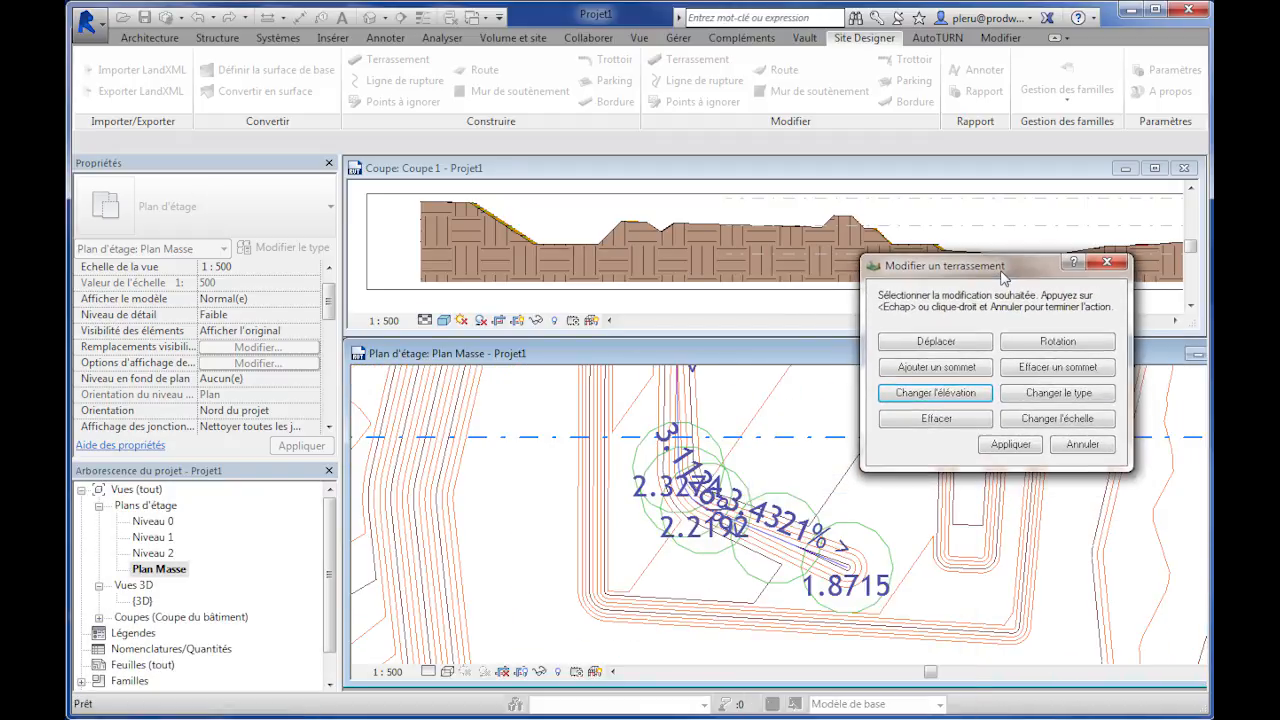
click(1052, 395)
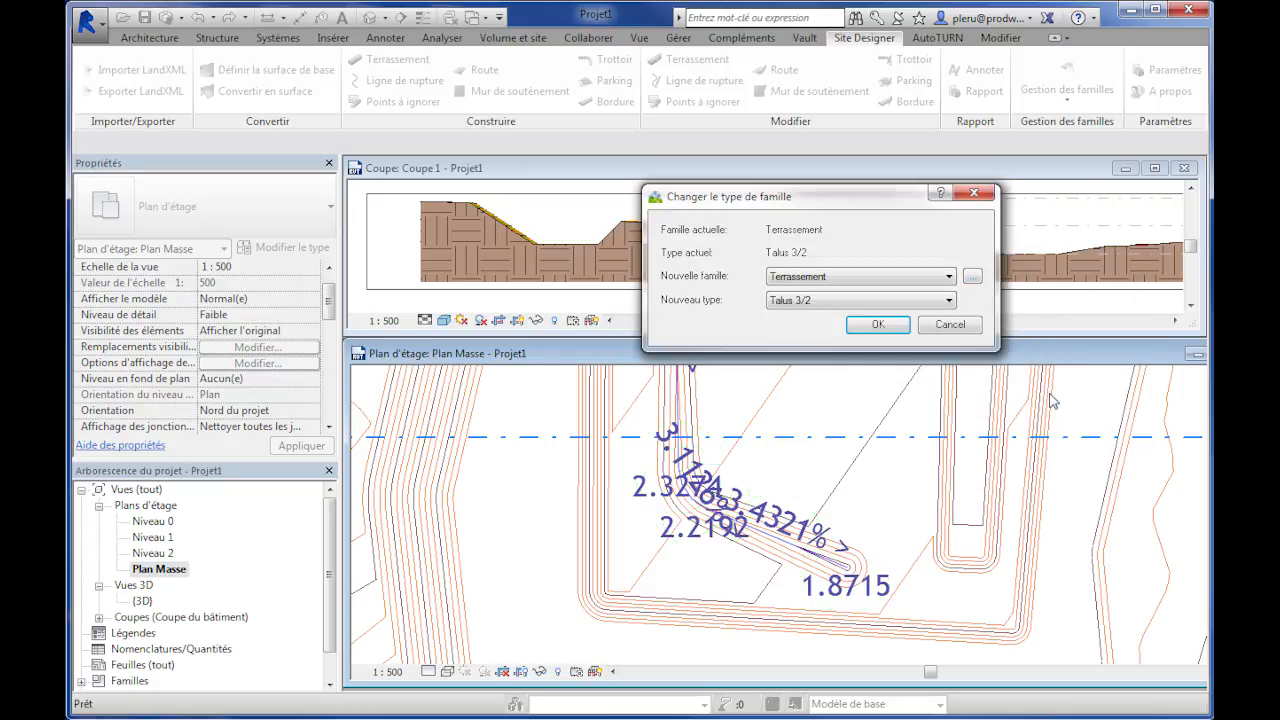
click(808, 302)
click(820, 317)
click(877, 325)
click(1010, 444)
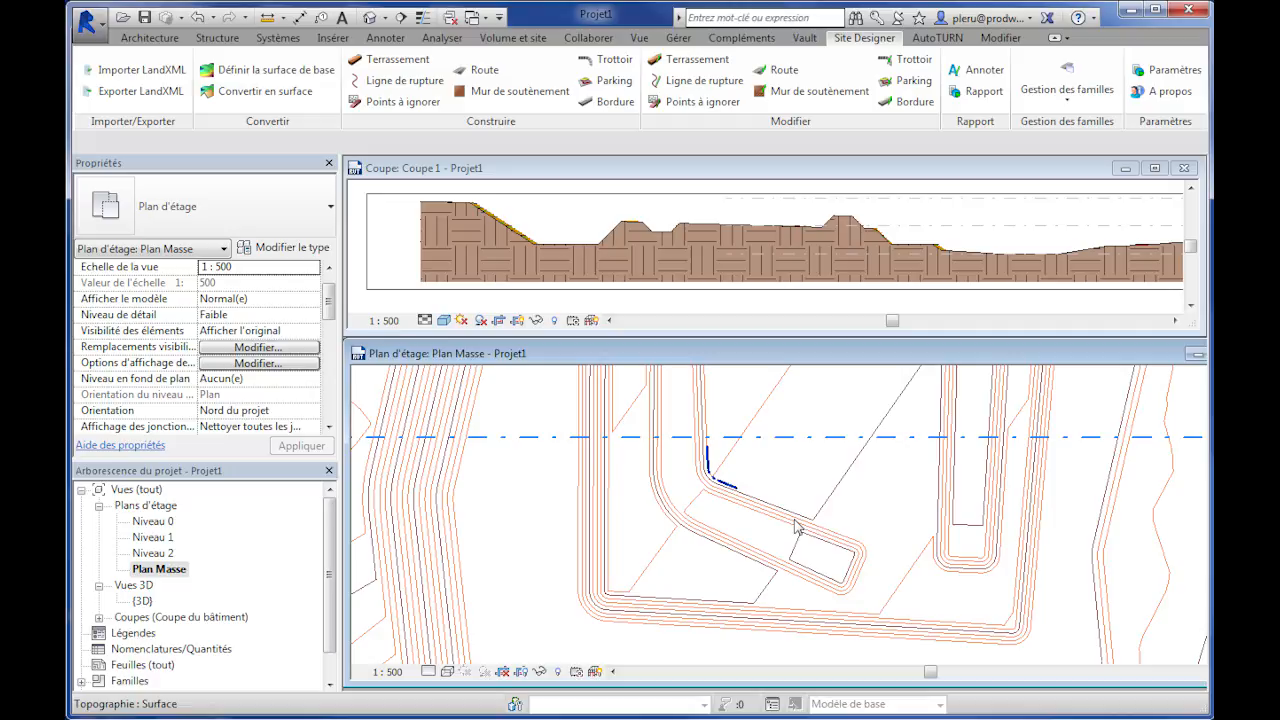
Configure a new grading named Rampe with a relative altitude of 0 and a single segment.
scroll(817, 482, down, 3)
middle_drag(888, 557, 803, 503)
scroll(846, 556, down, 2)
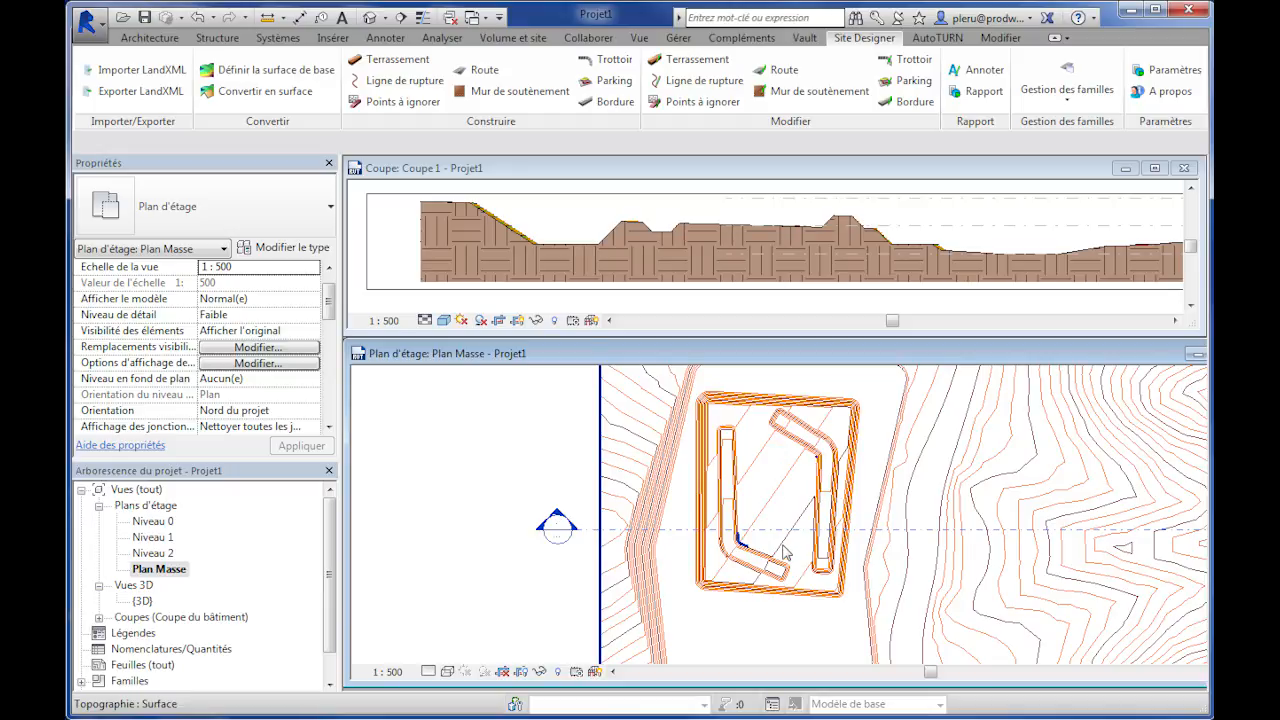
scroll(829, 628, up, 1)
scroll(829, 628, up, 2)
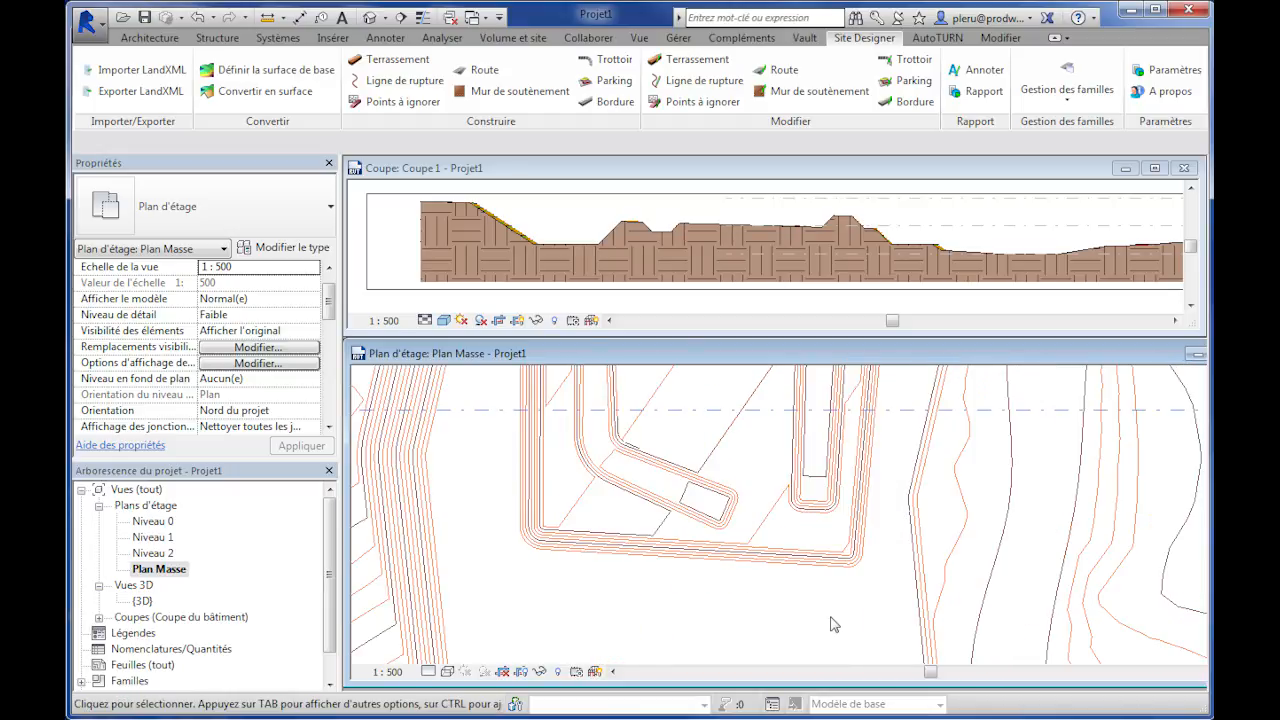
click(398, 64)
drag(588, 241, 516, 241)
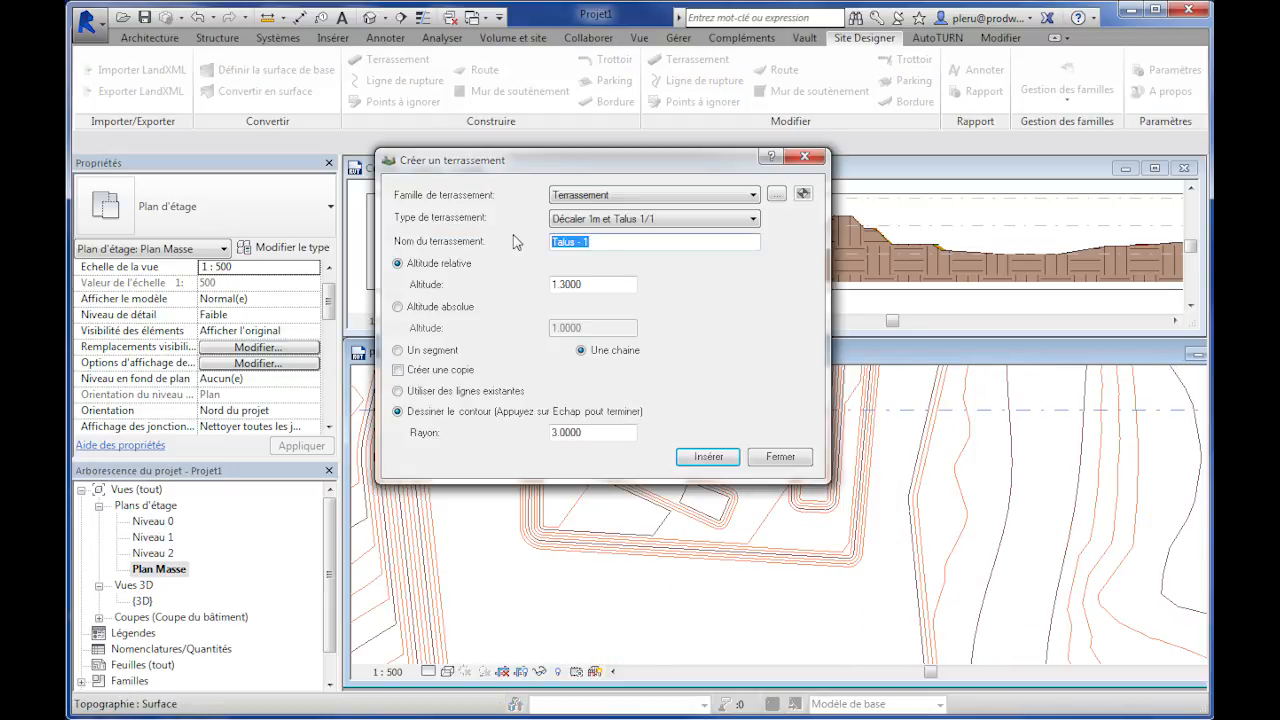
text(Tr)
double_click(594, 285)
text(0)
click(429, 351)
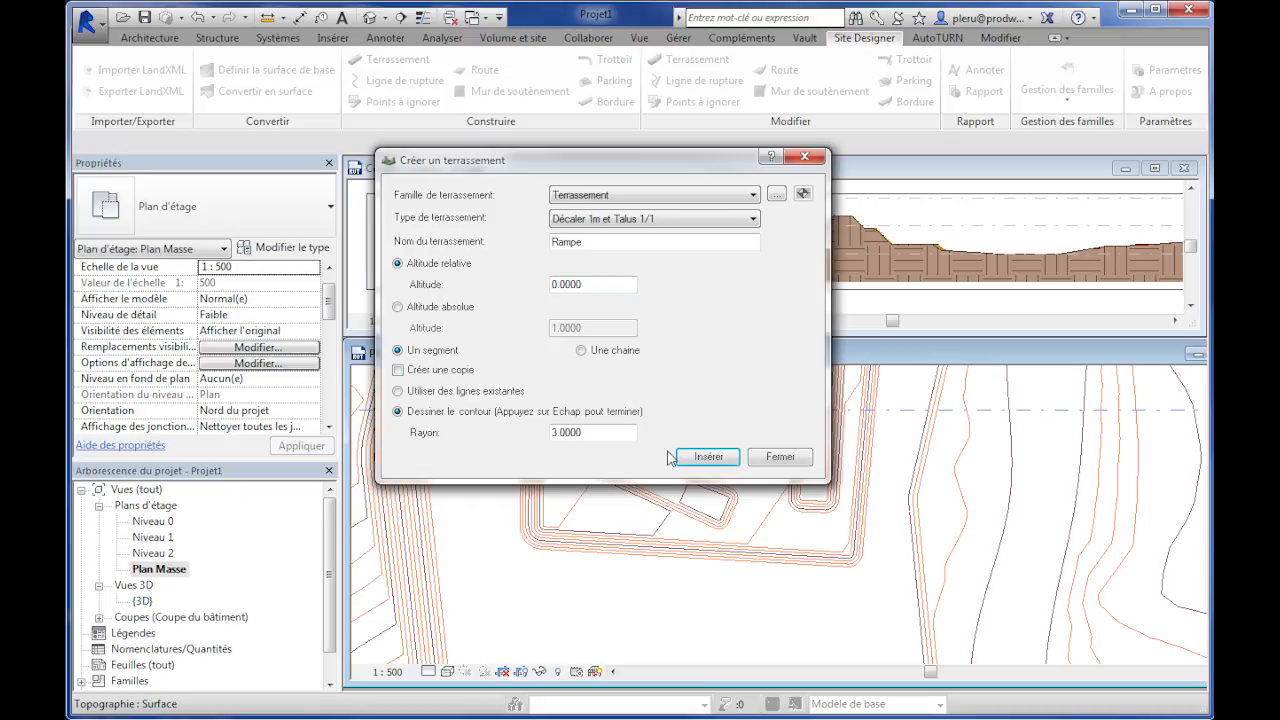
Draw the ramp segment diagonally across the platform's south edge near its southeast corner, from outside to inside, and finish creating gradings.
click(700, 457)
click(821, 610)
click(775, 540)
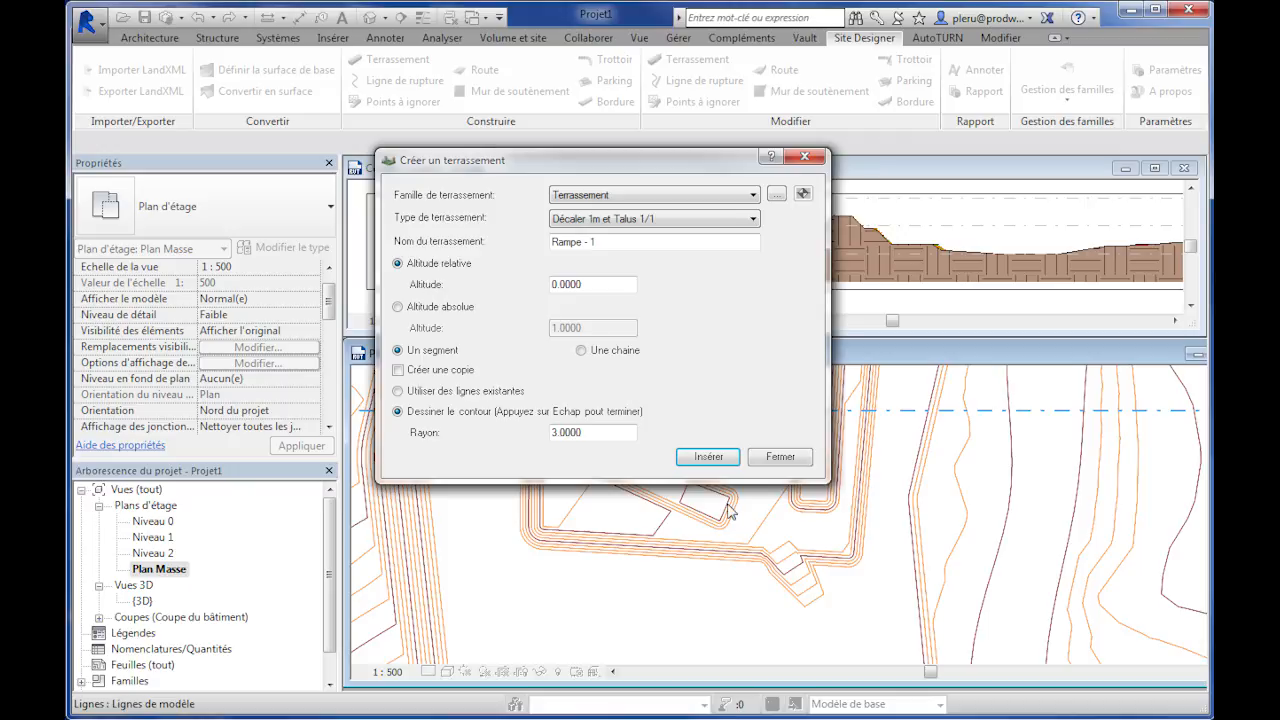
click(789, 461)
Examine the platform, its embankments and the new ramp in the {3D} view.
scroll(884, 597, down, 5)
middle_drag(904, 579, 840, 552)
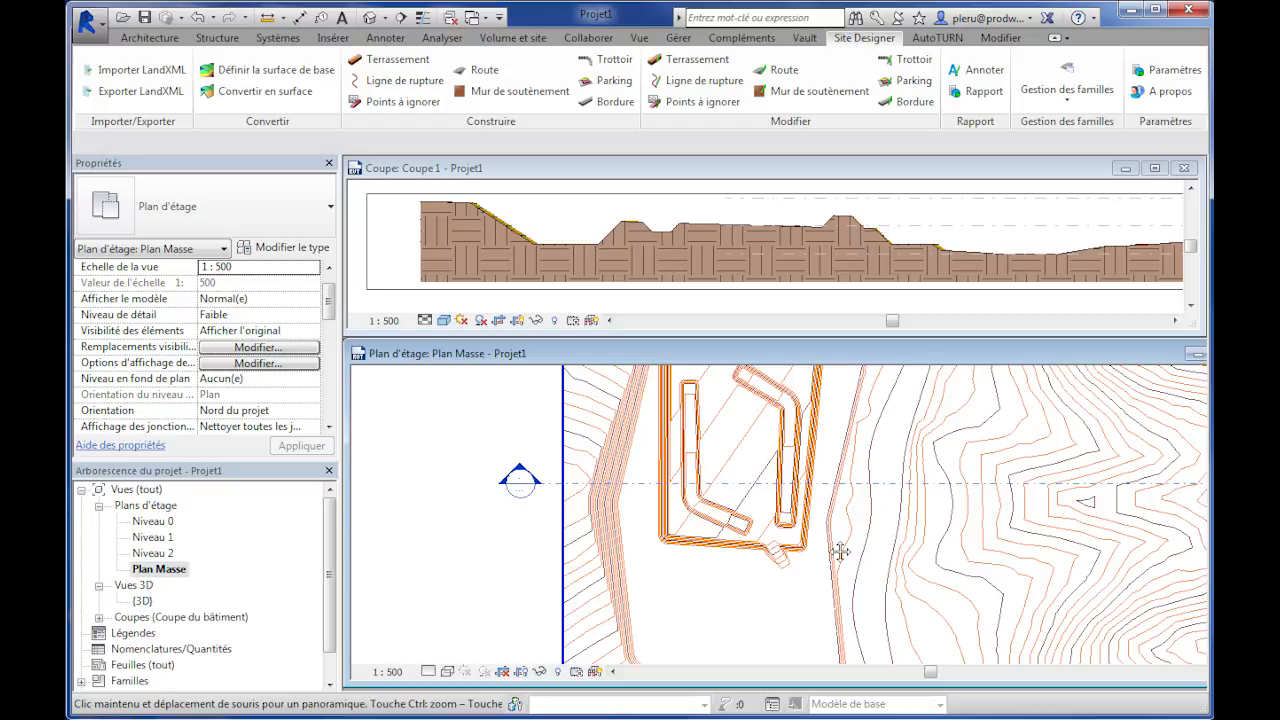
double_click(143, 603)
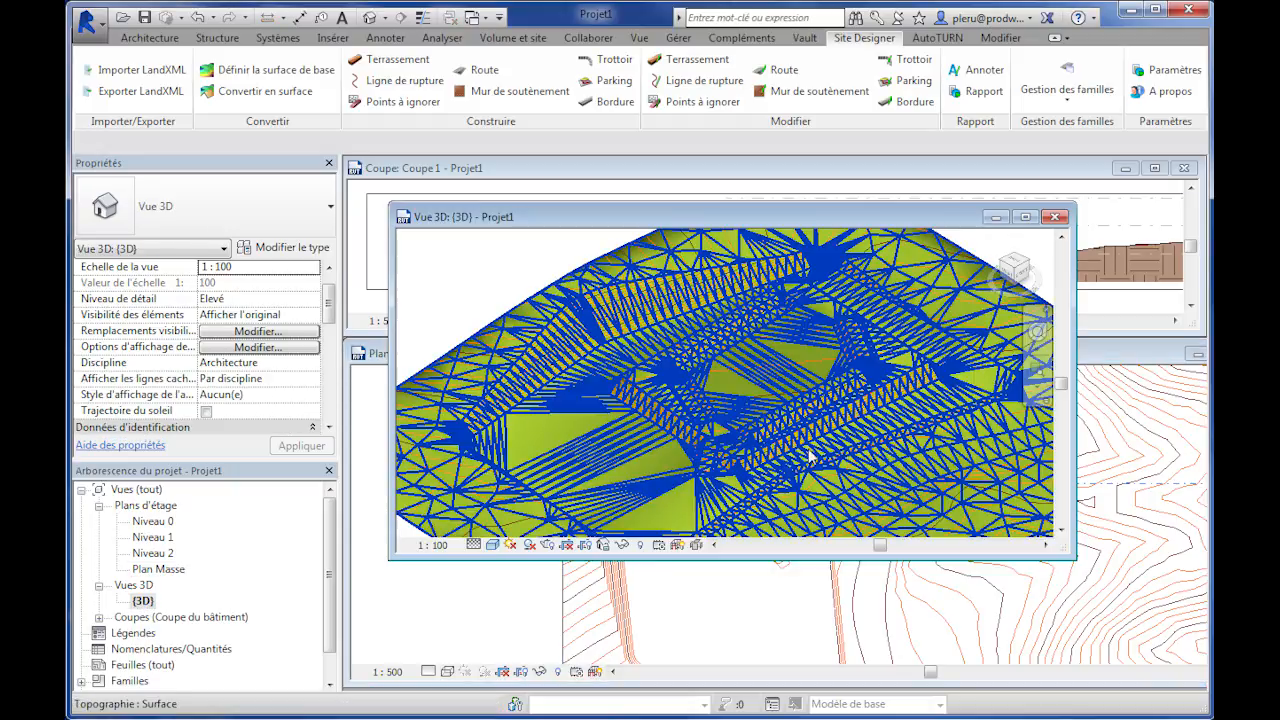
scroll(672, 453, up, 5)
middle_drag(662, 458, 605, 503)
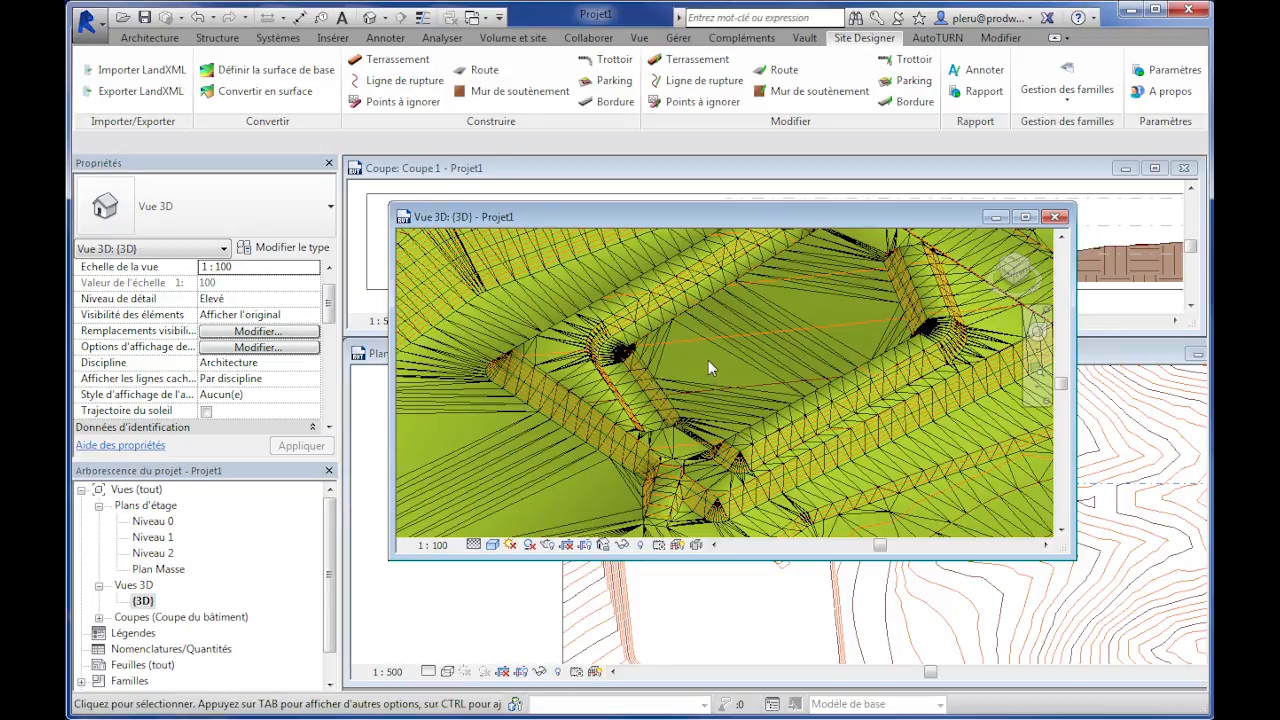
scroll(709, 360, down, 2)
middle_drag(709, 360, 671, 385)
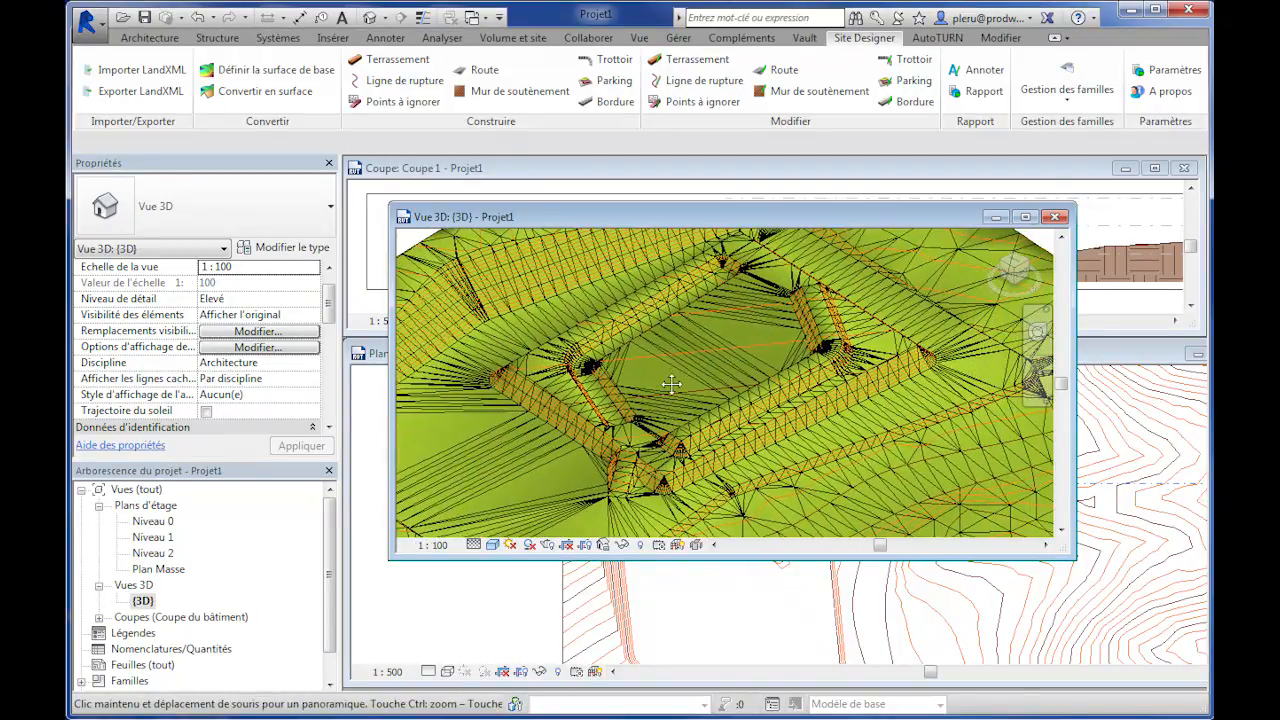
Return to the Plan Masse floor plan and fit the whole site in view.
double_click(177, 568)
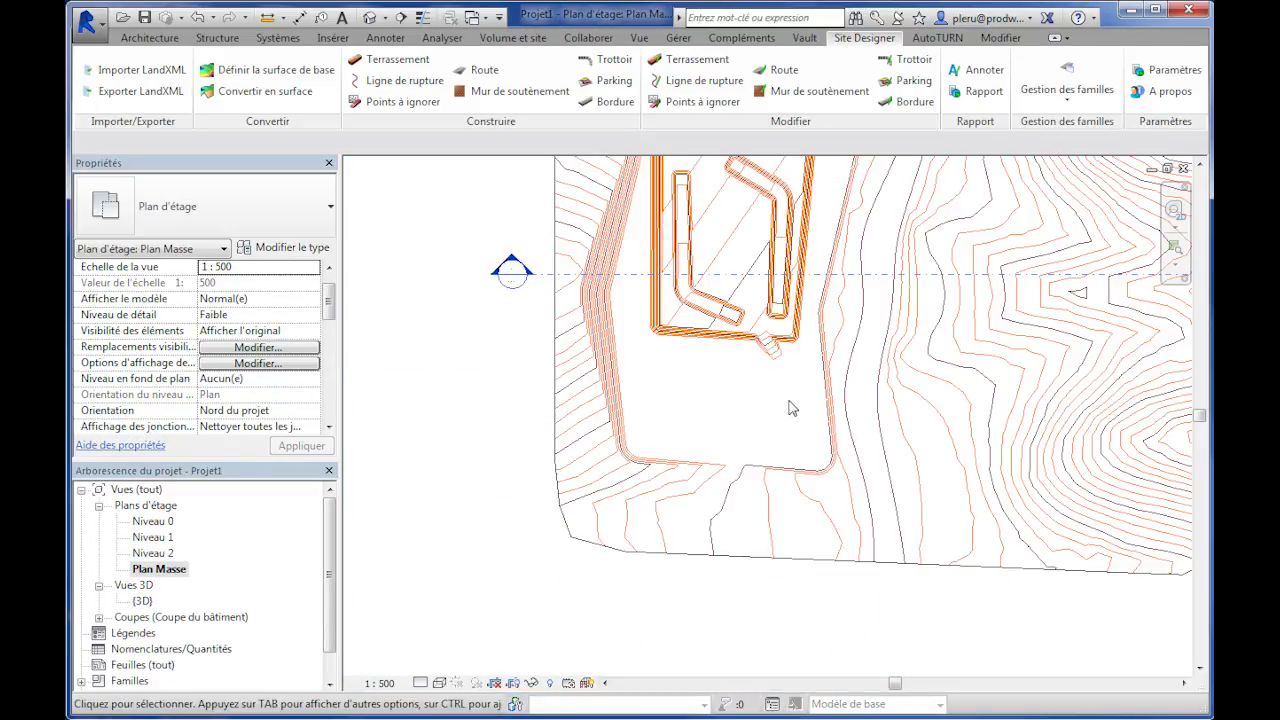
middle_click(790, 408)
middle_click(790, 408)
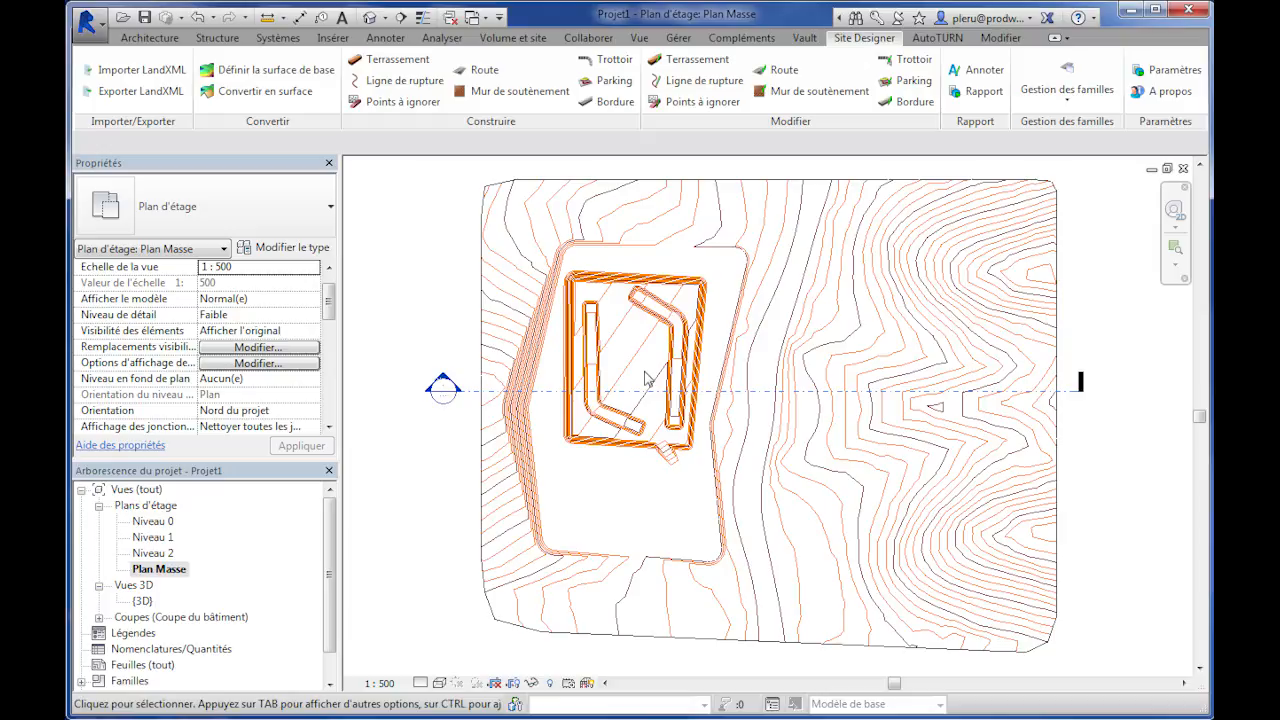
Create a new schedule named Déblais Remblais for the Topographie category.
click(170, 650)
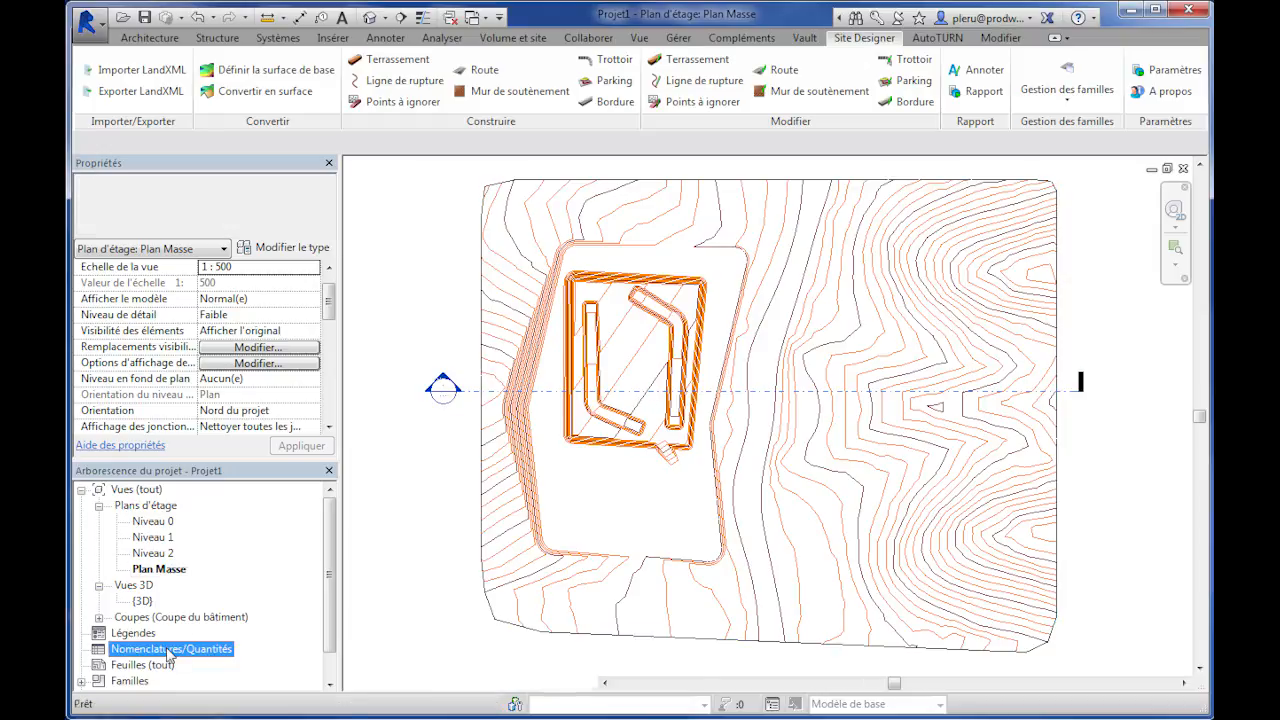
right_click(170, 652)
click(276, 658)
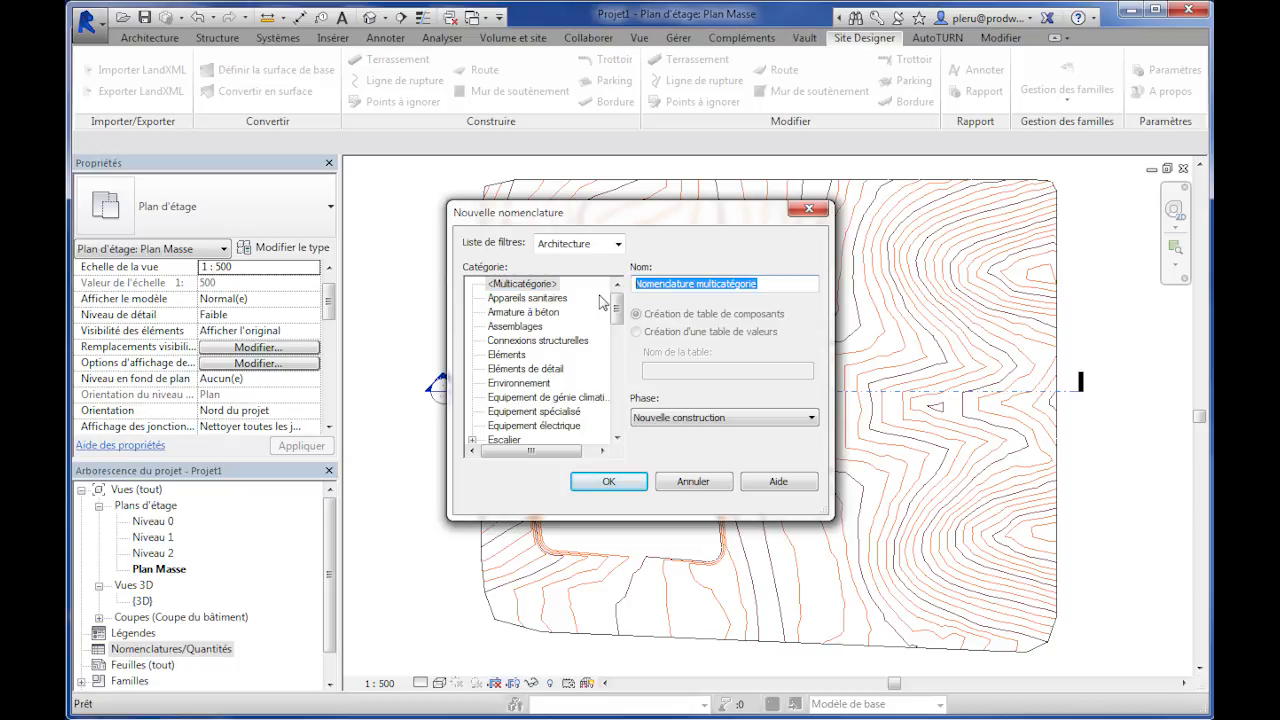
text(Déblais Remblais)
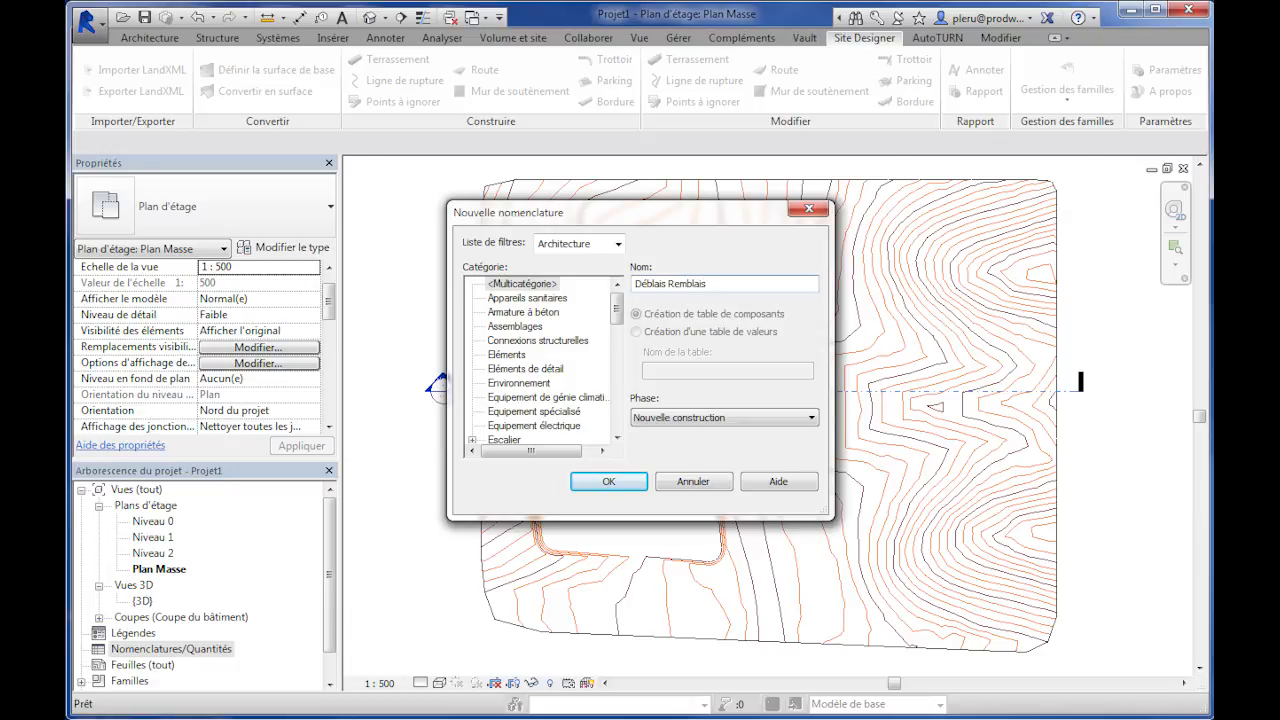
click(510, 384)
scroll(512, 390, down, 10)
click(514, 411)
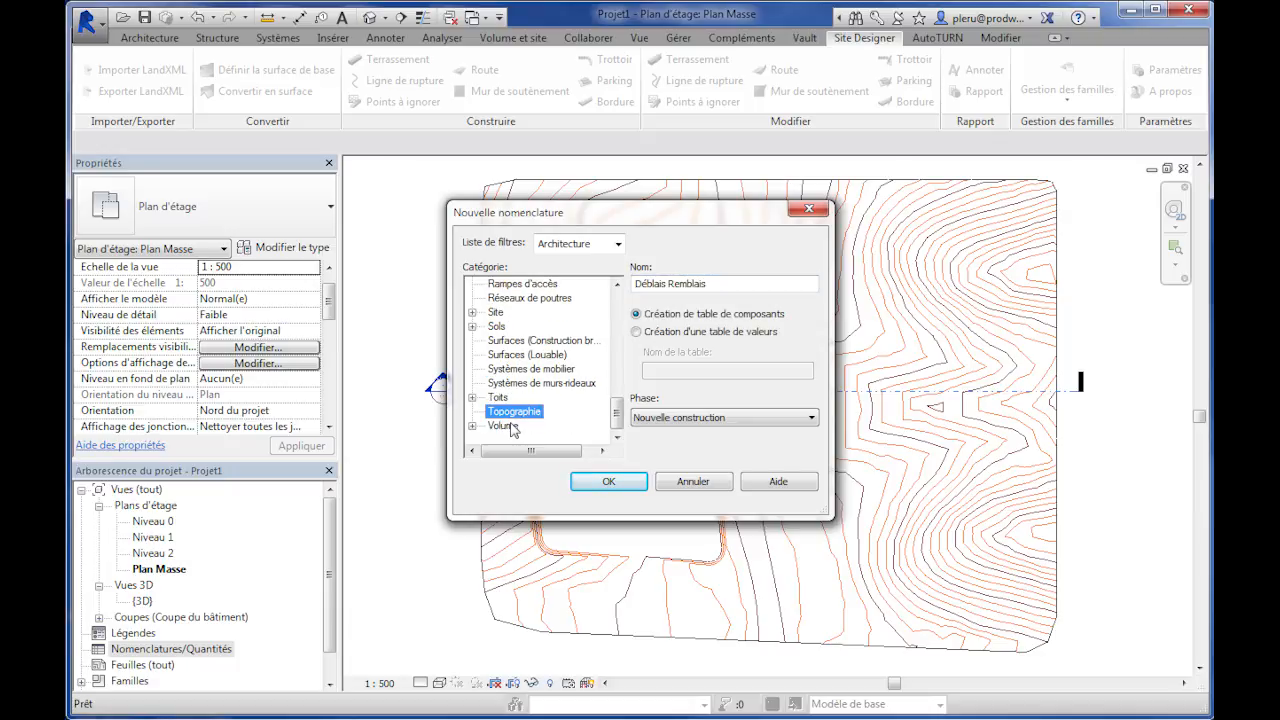
click(626, 485)
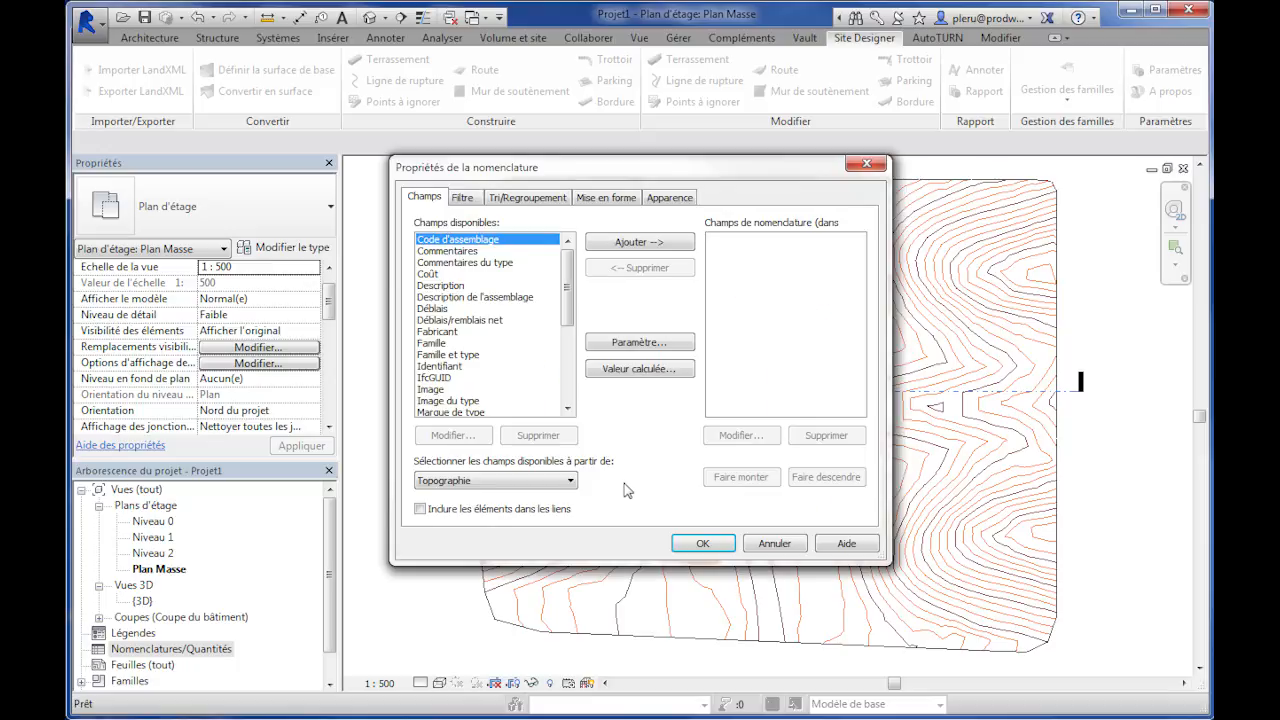
Add the fields Déblais, Déblais/remblais net, Remblais and Nom to the schedule, and move Nom to first place.
double_click(438, 309)
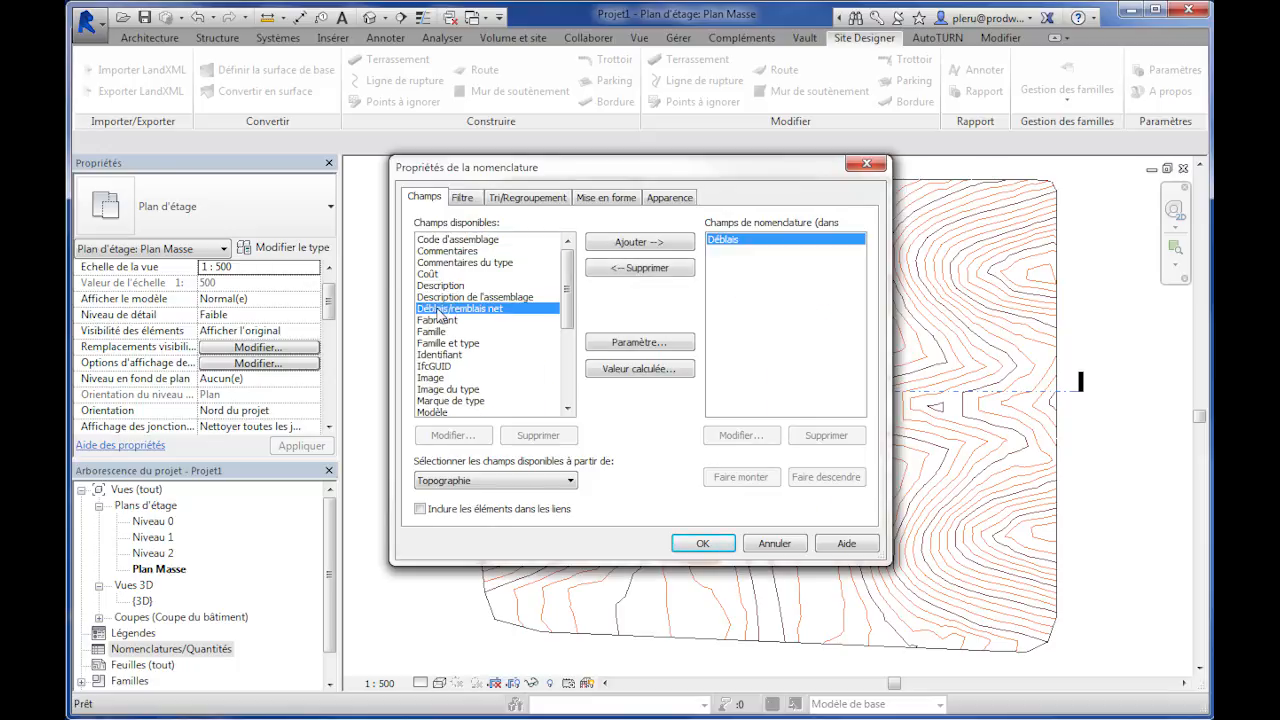
double_click(438, 309)
key(r)
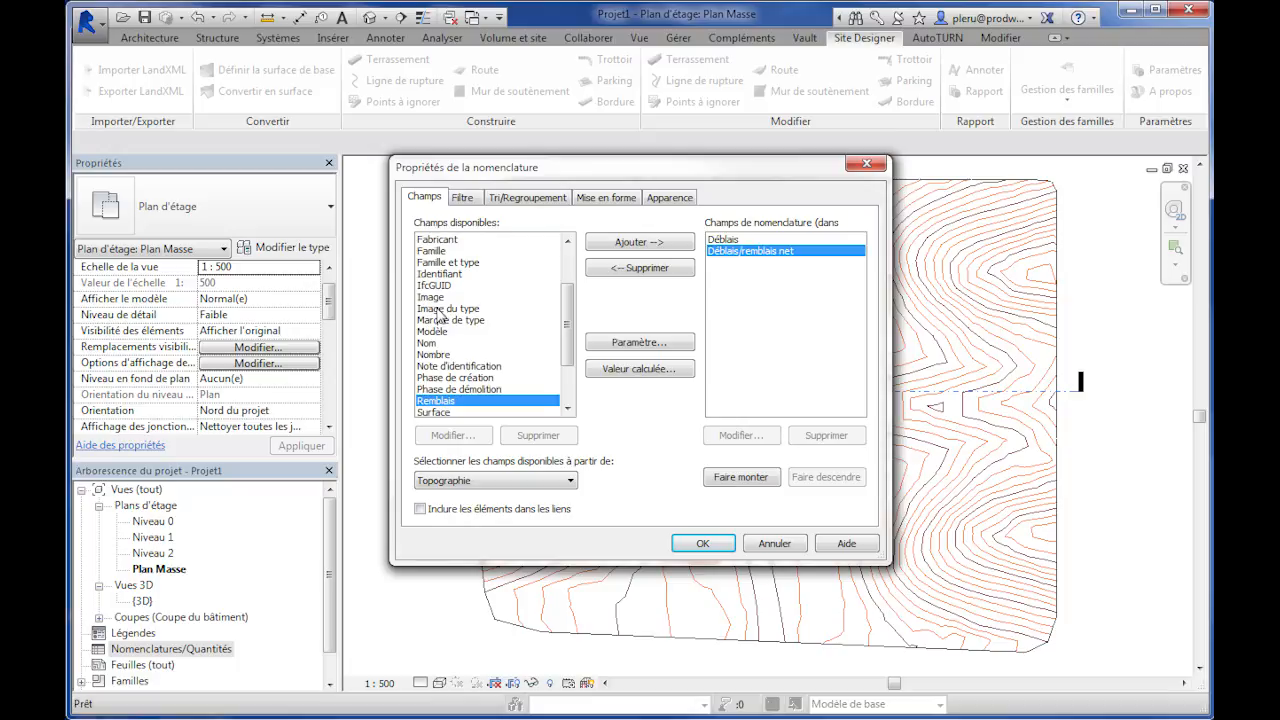
double_click(430, 401)
double_click(432, 345)
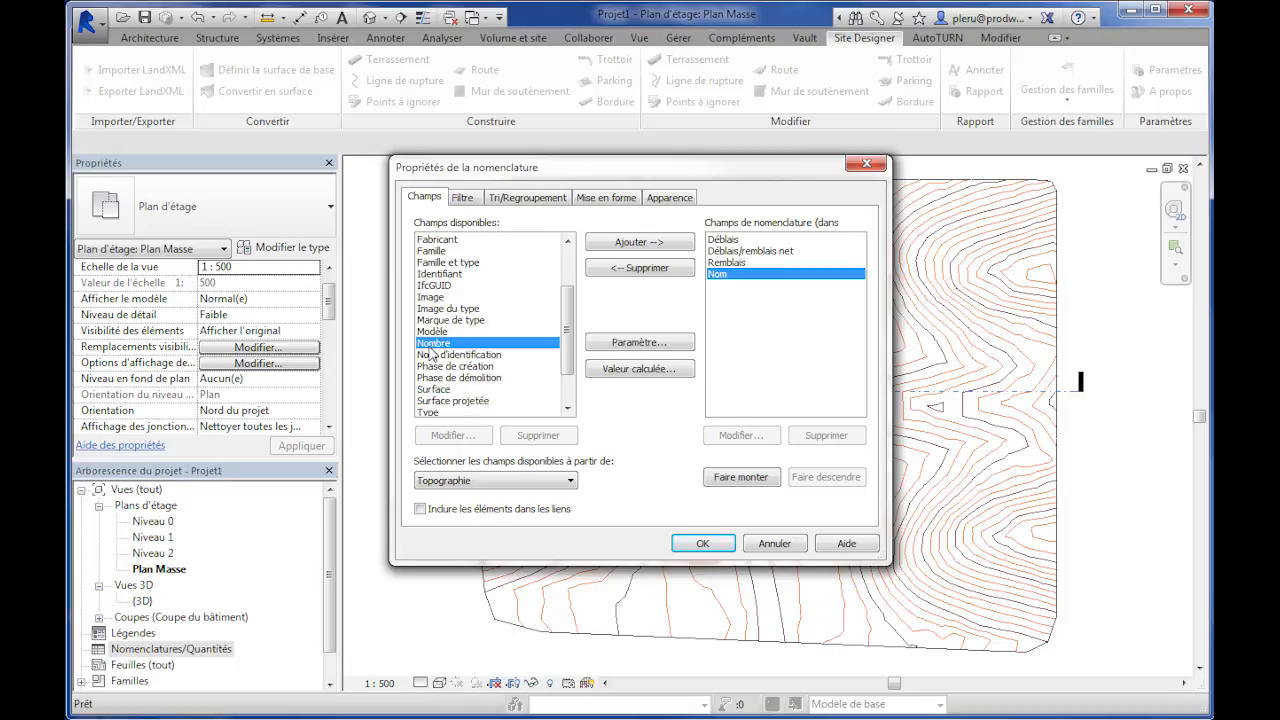
click(741, 477)
click(741, 477)
click(741, 477)
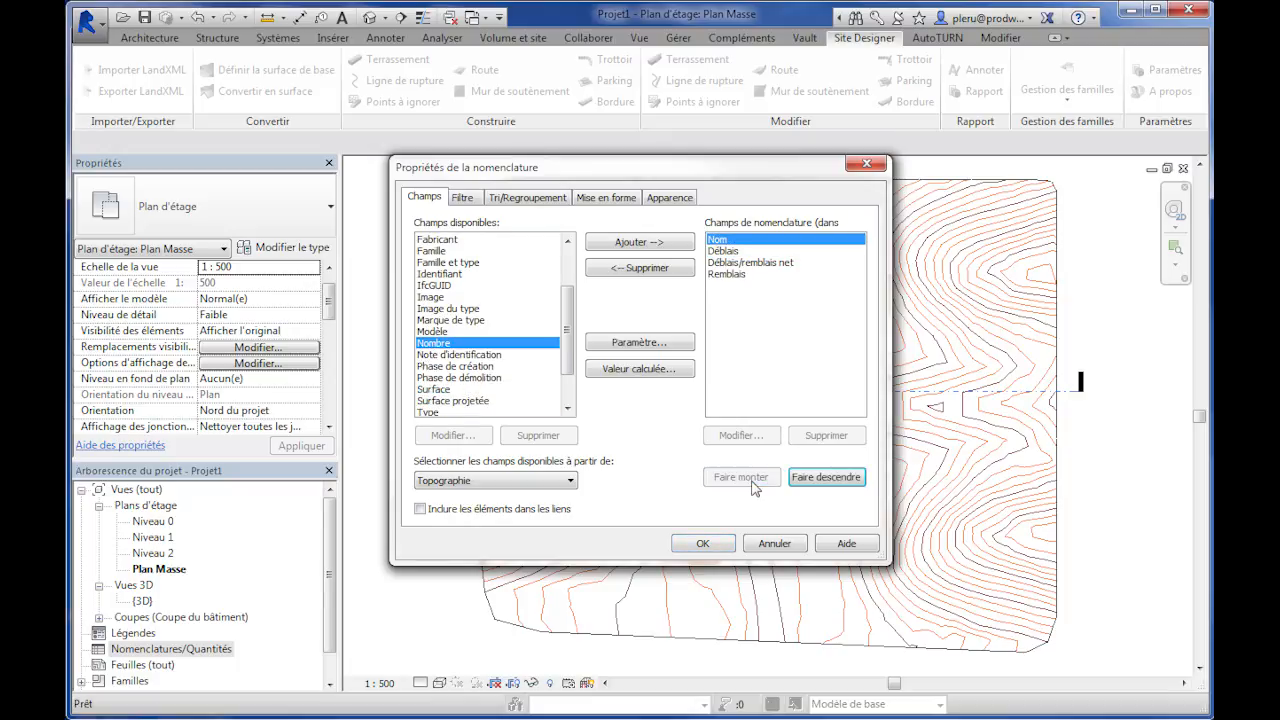
Move the Déblais/remblais net field to last place and generate the Déblais Remblais schedule.
click(740, 263)
click(826, 477)
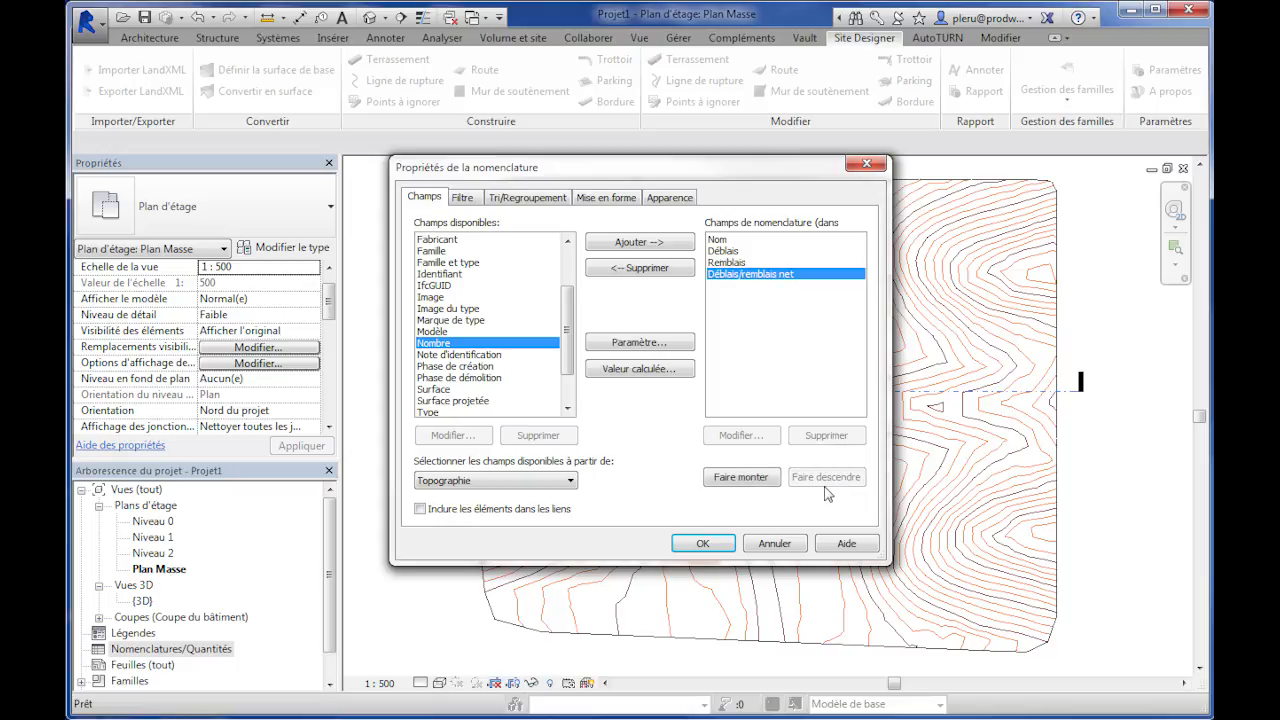
click(703, 544)
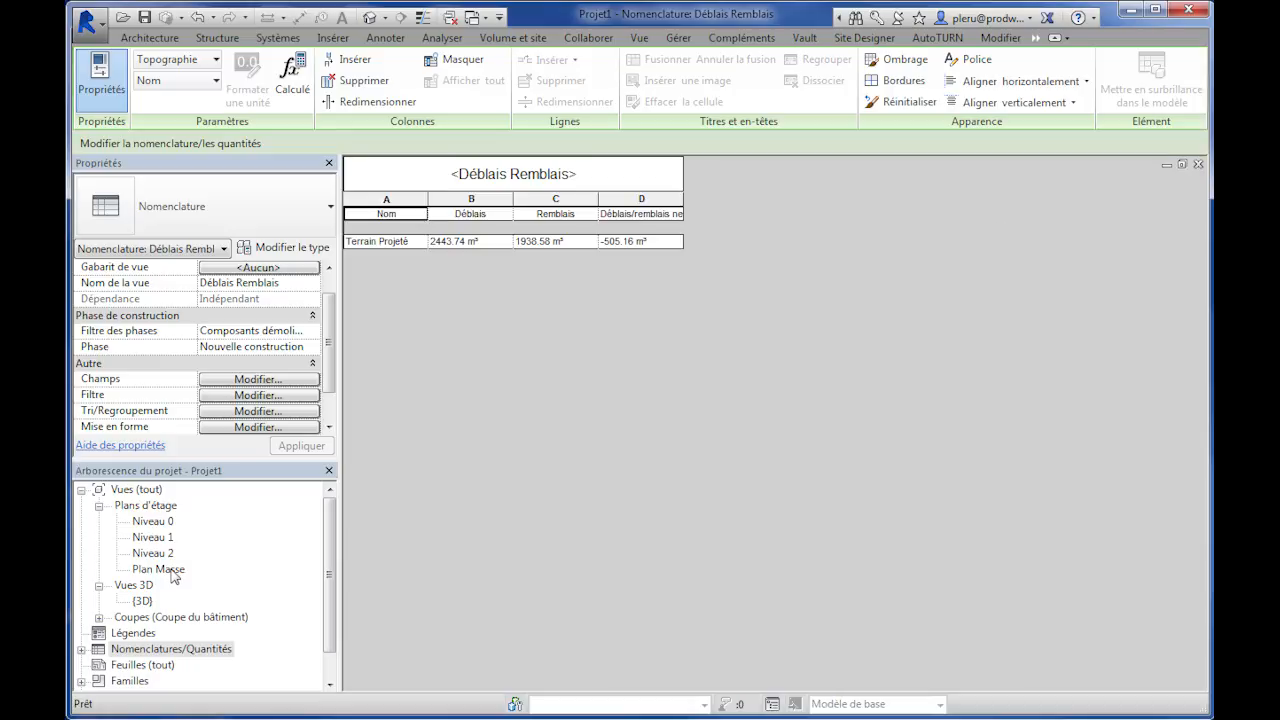
In the Plan Masse view, draw a five-sided Asphalte 10cm Fréquence 1m parking with radius 0 on the platform, south of the embanked area.
double_click(165, 570)
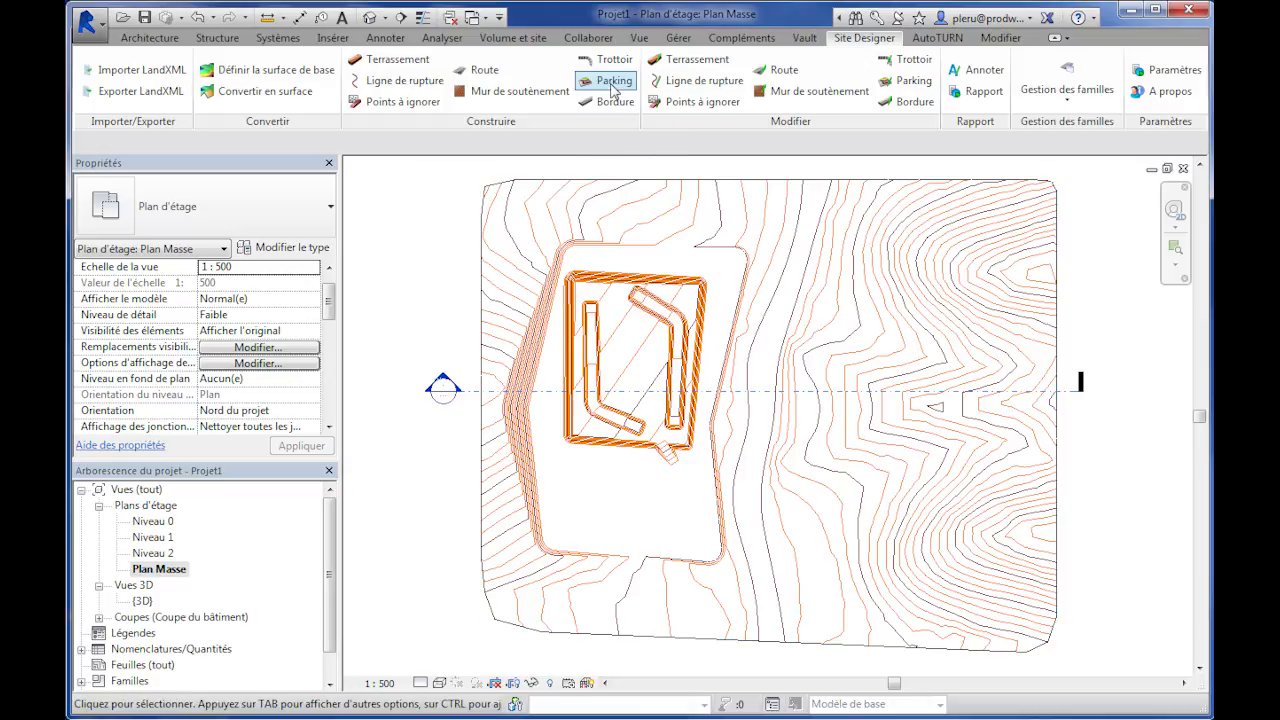
click(612, 84)
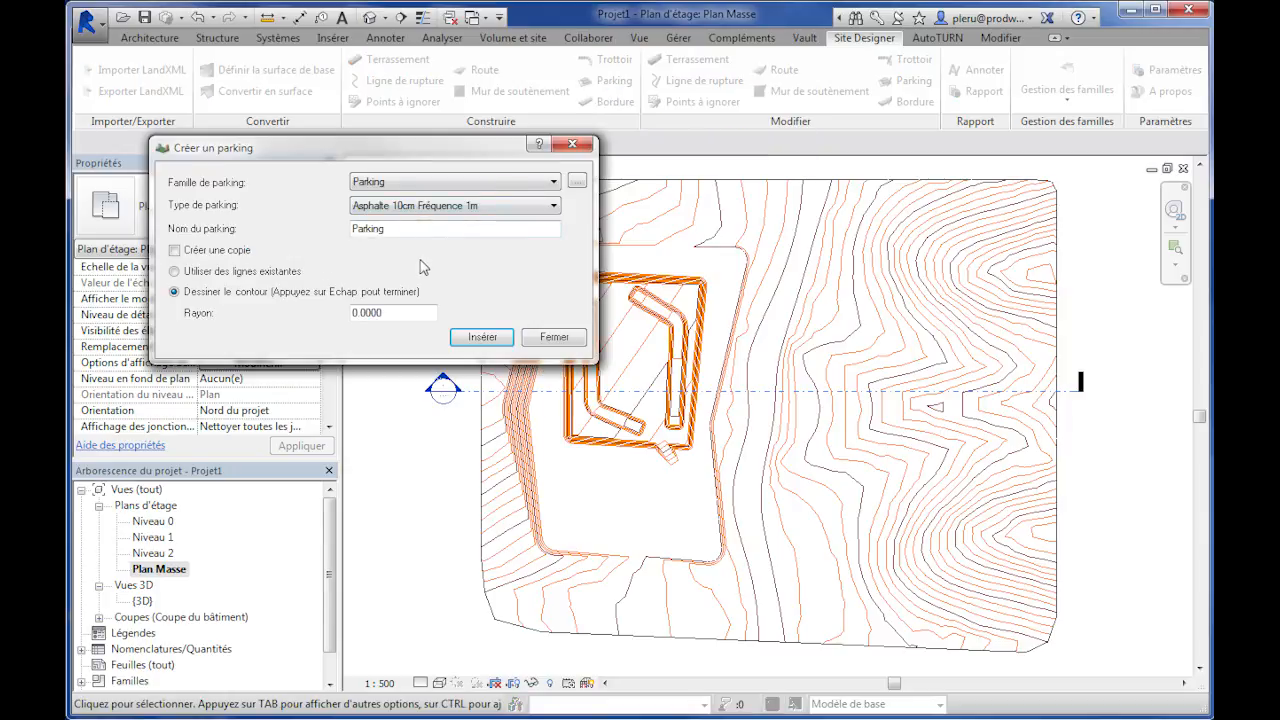
click(205, 276)
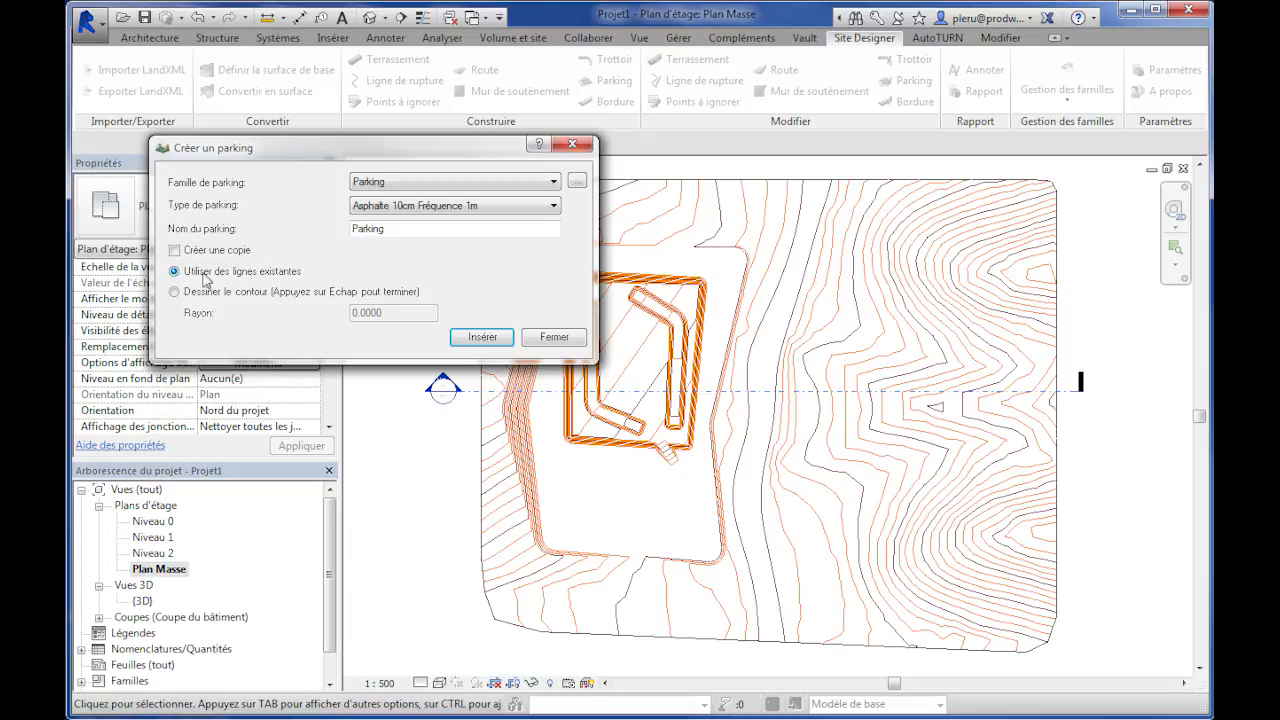
click(193, 299)
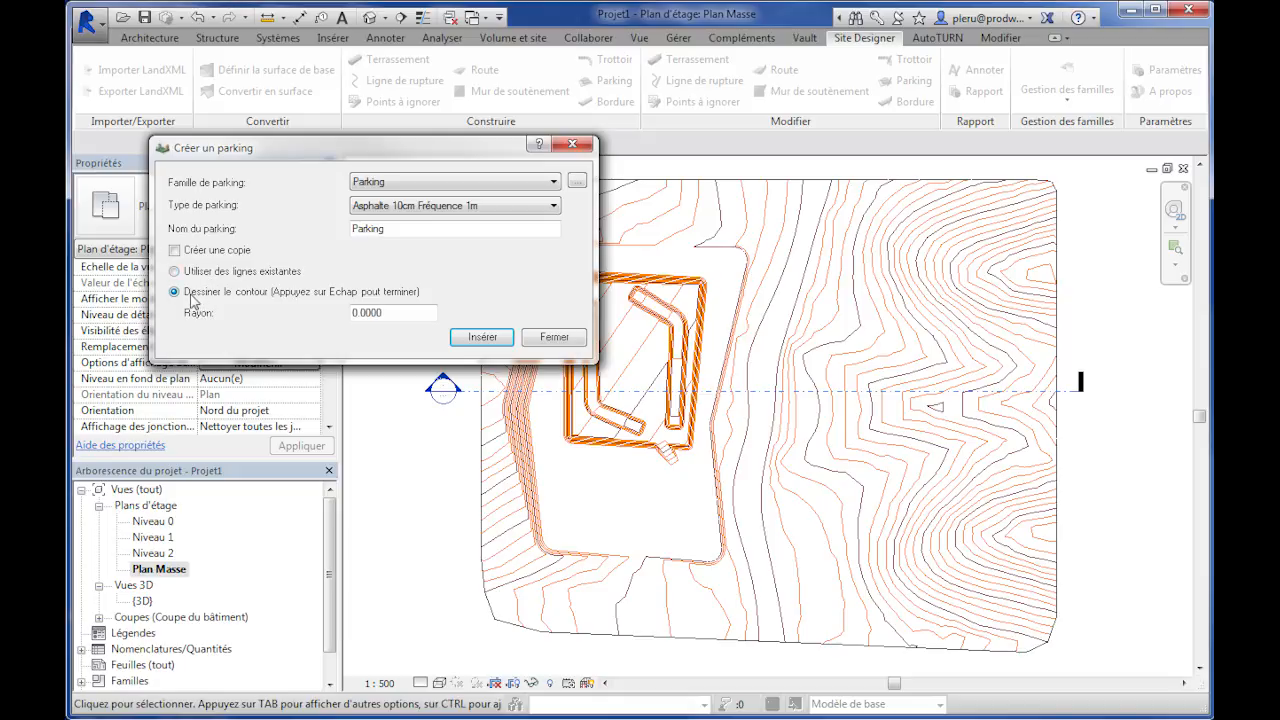
click(495, 341)
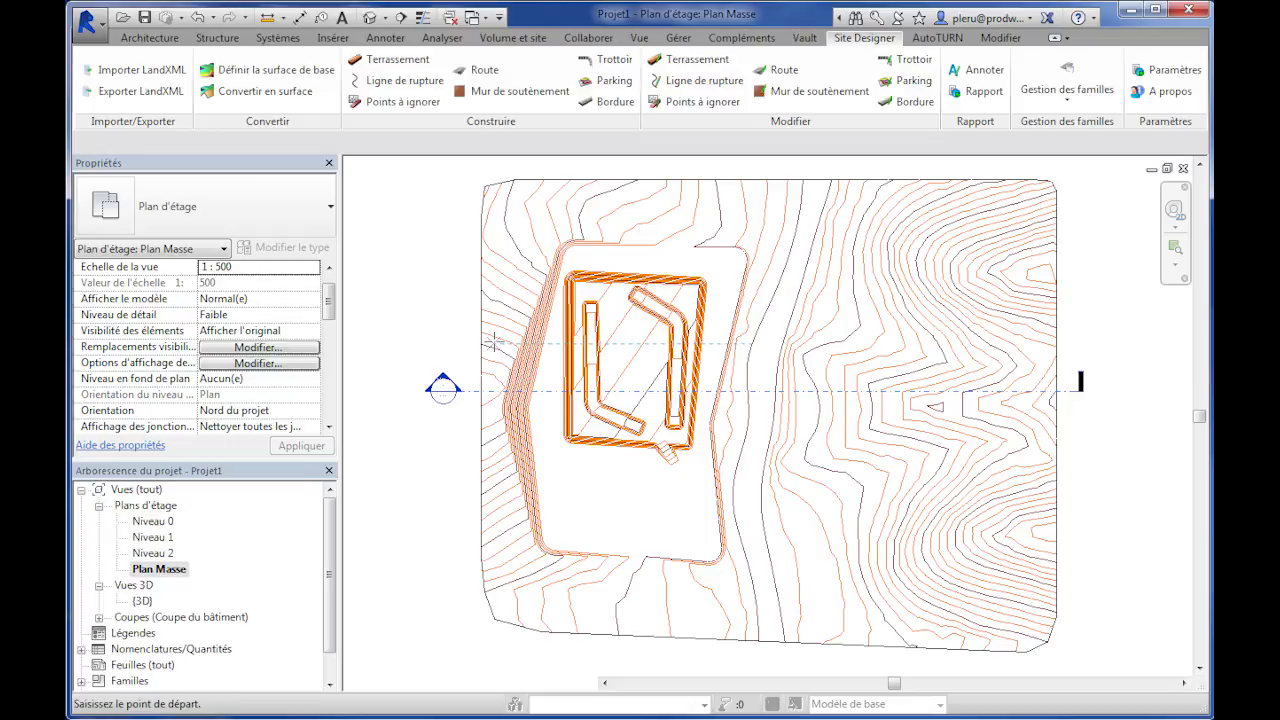
click(548, 464)
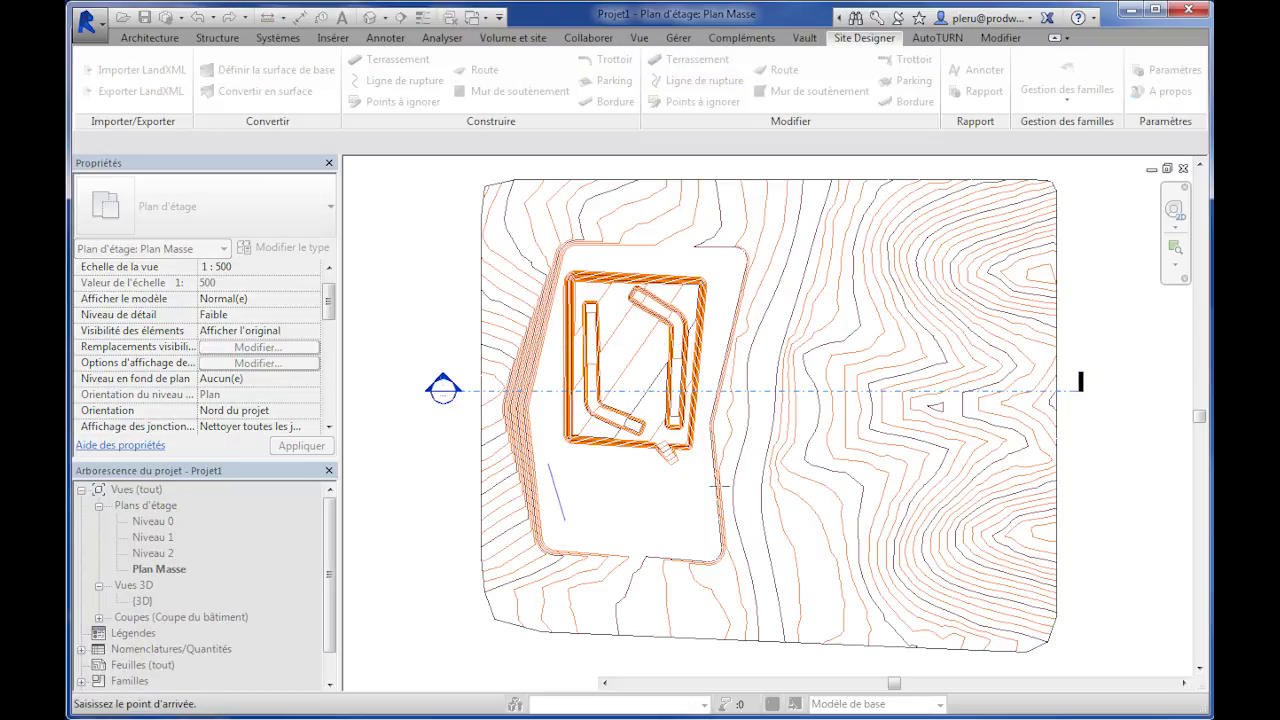
click(692, 484)
click(692, 544)
click(594, 545)
click(565, 520)
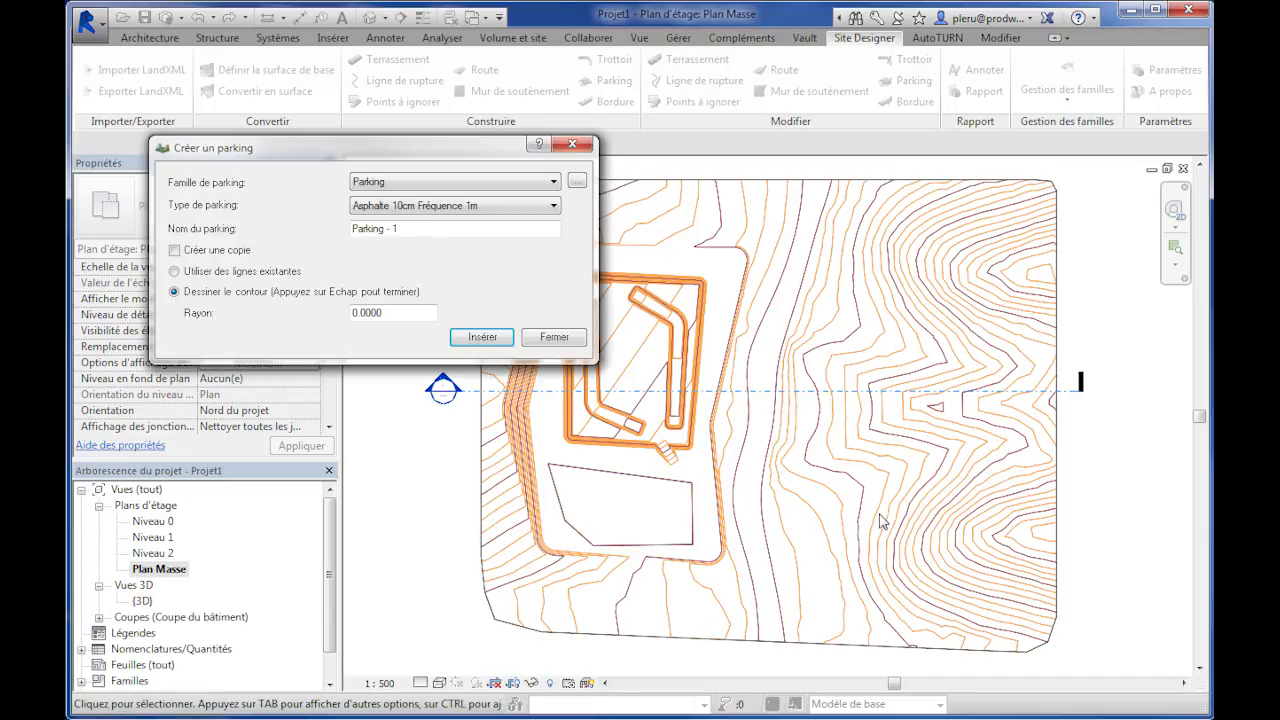
click(552, 338)
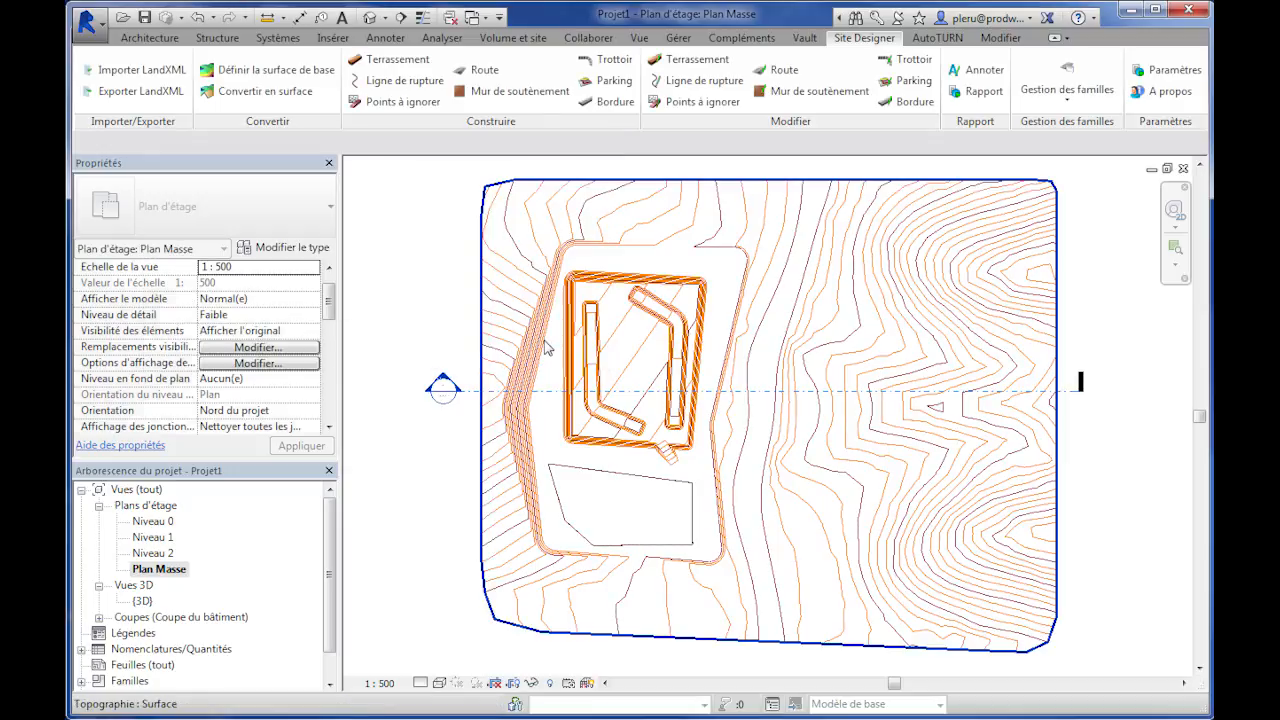
Check the parking surface with the Couleurs uniformes visual style, and set the view to Image filaire.
click(440, 683)
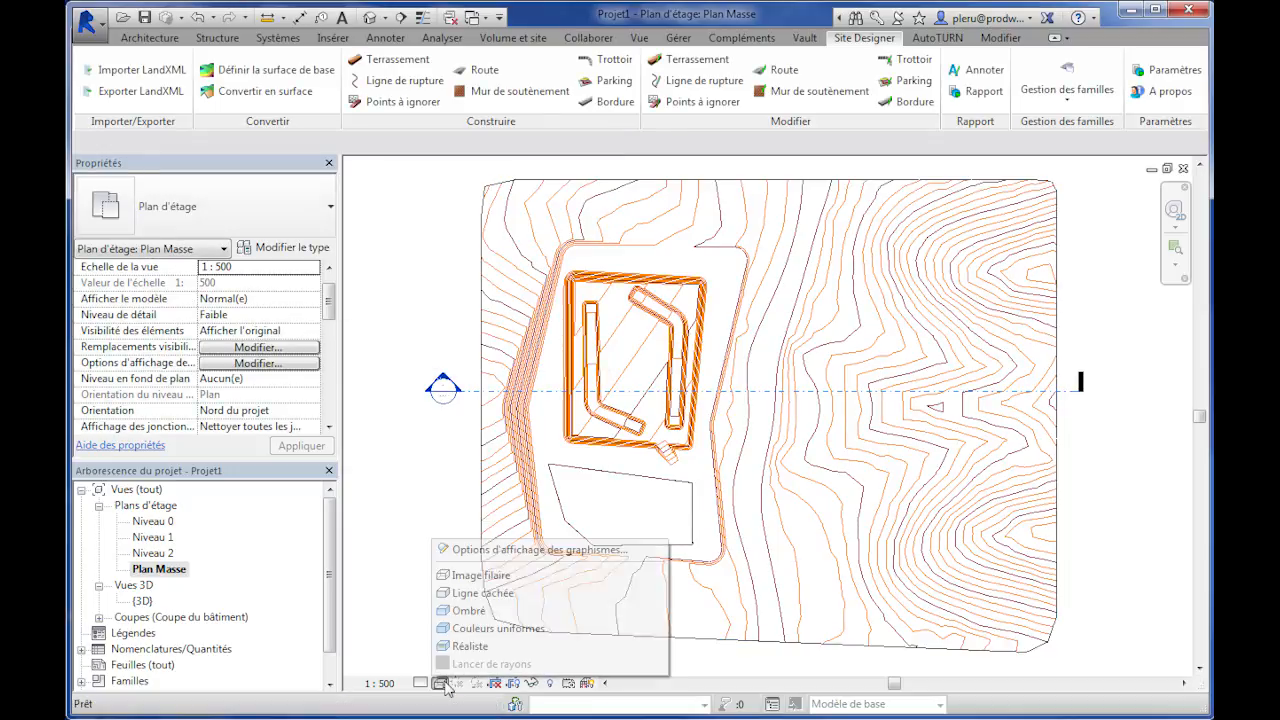
click(490, 628)
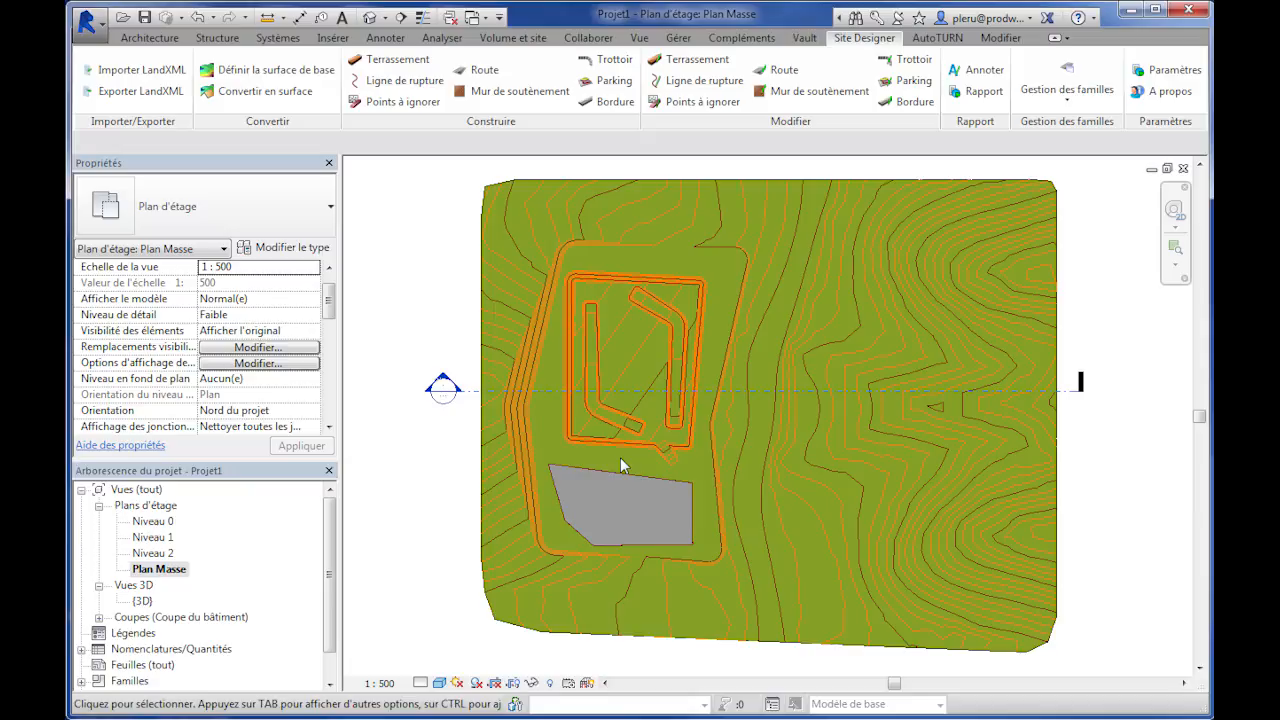
click(440, 683)
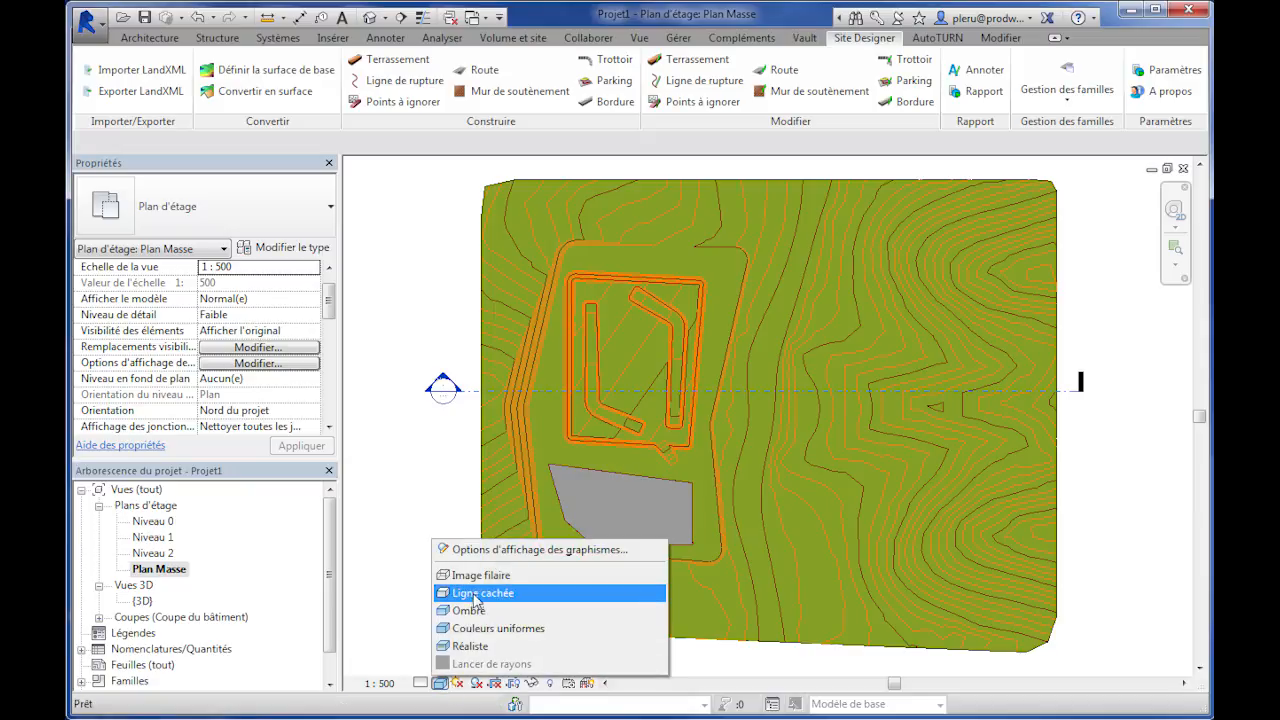
click(477, 577)
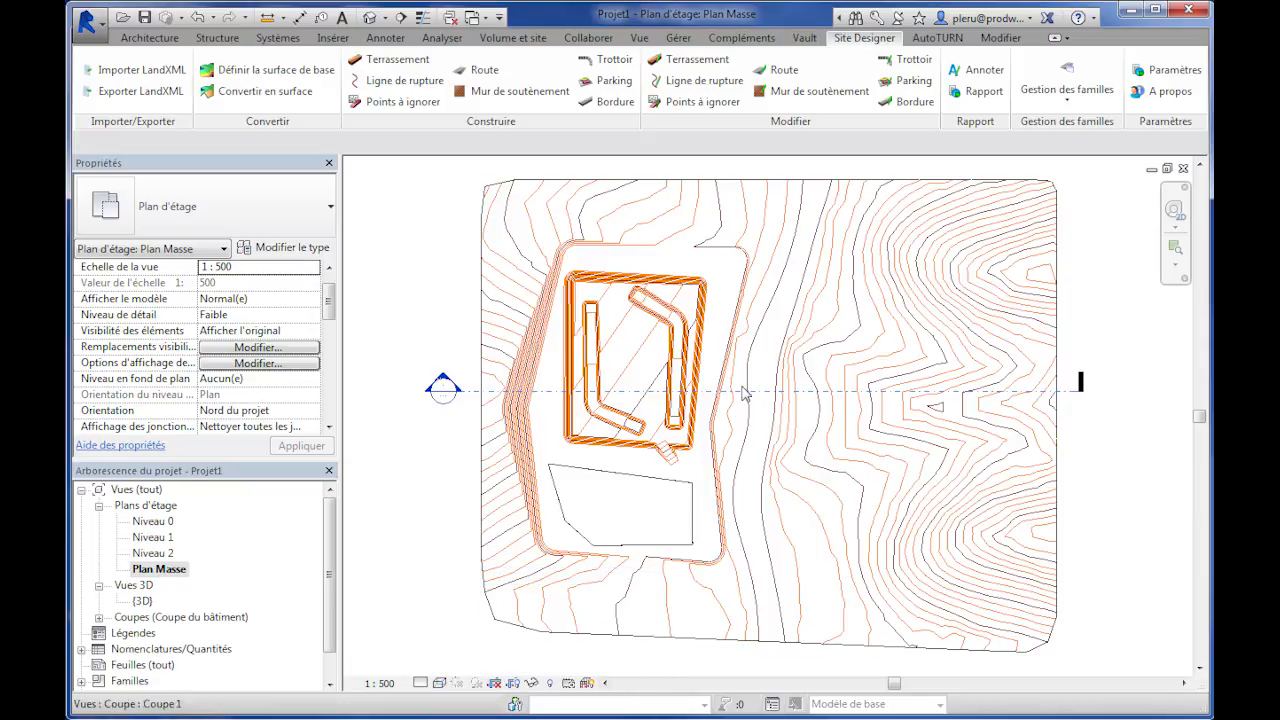
Review the parking's gross area and its surfacing, base course and sub-base volumes in the site component report.
click(972, 95)
click(848, 270)
click(888, 286)
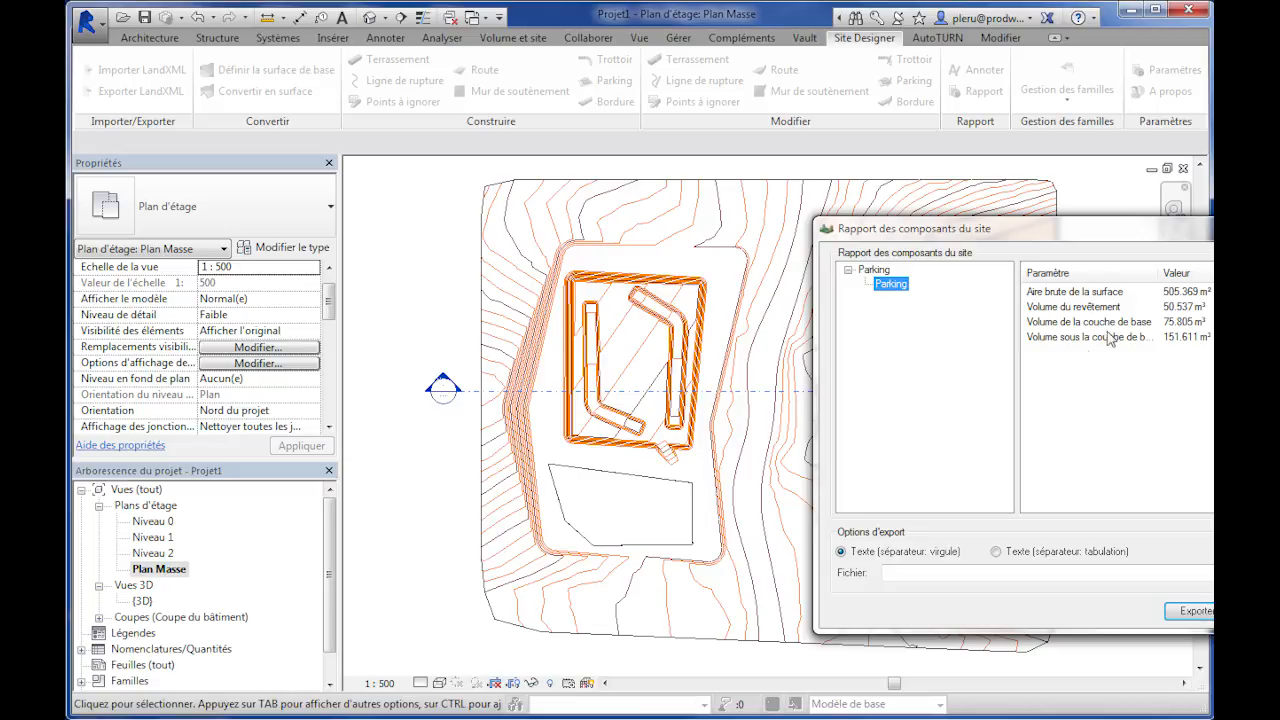
click(1072, 294)
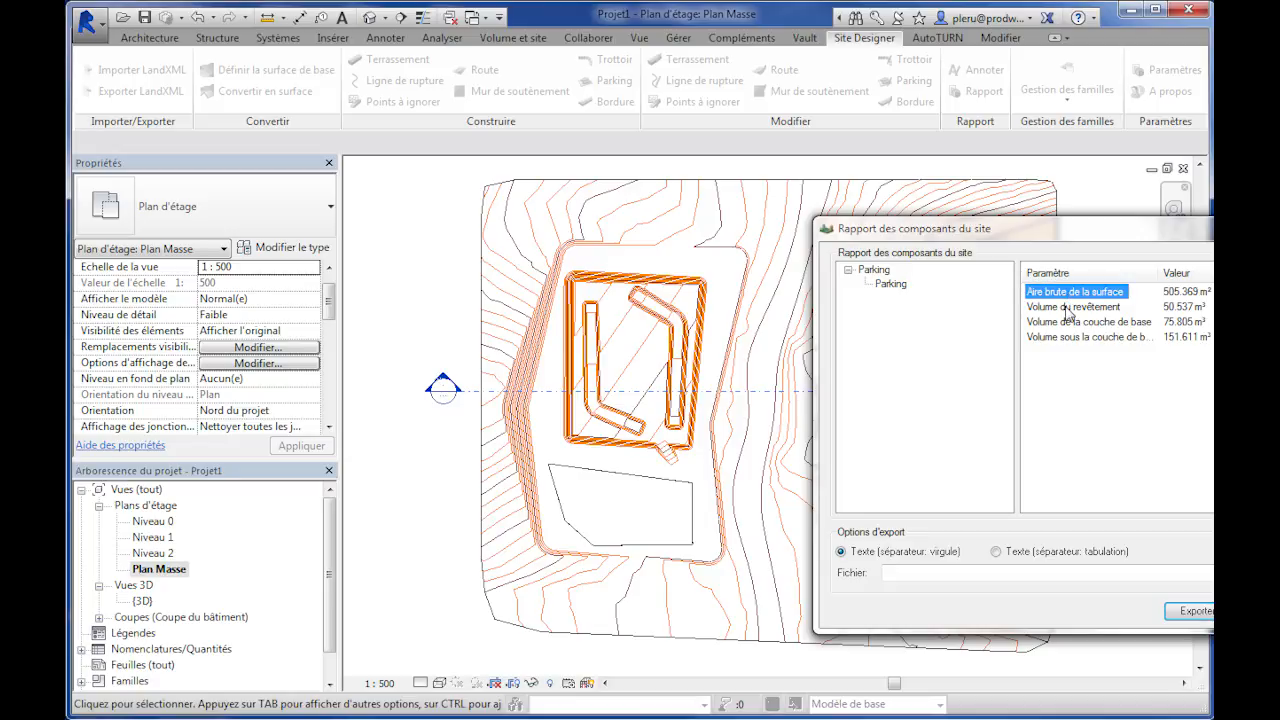
click(1068, 307)
click(1067, 321)
click(1070, 337)
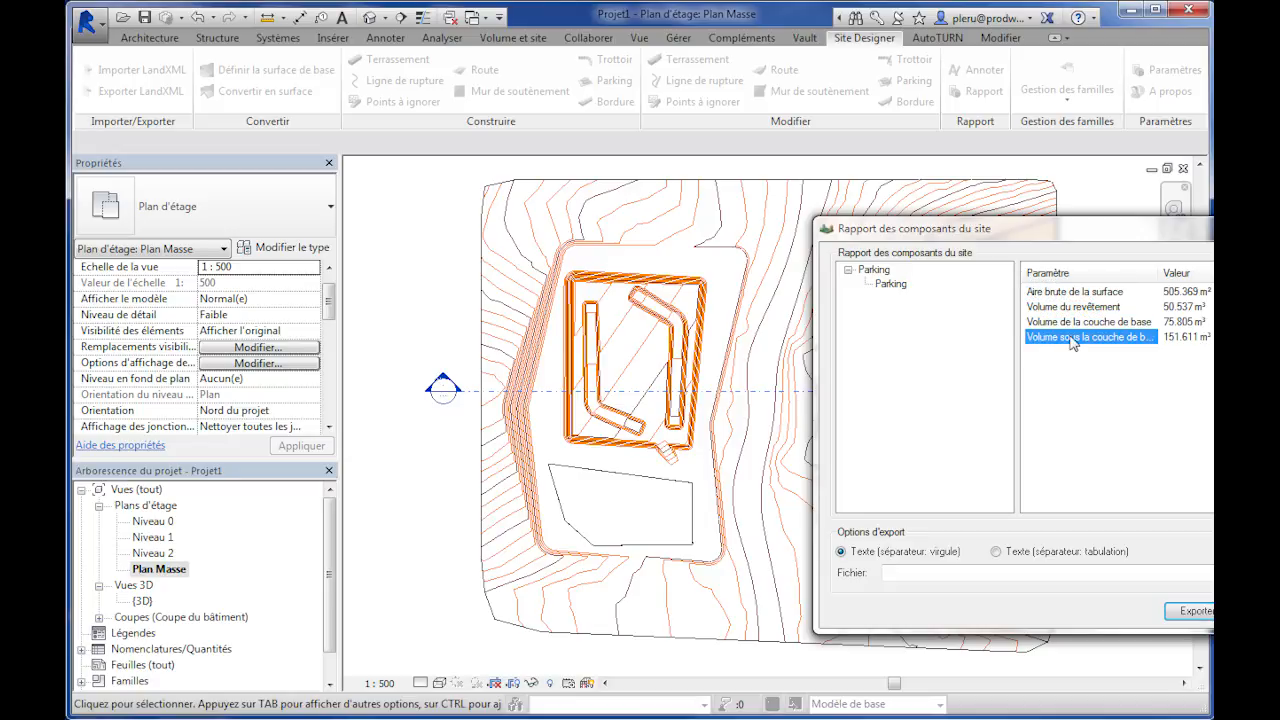
key(Escape)
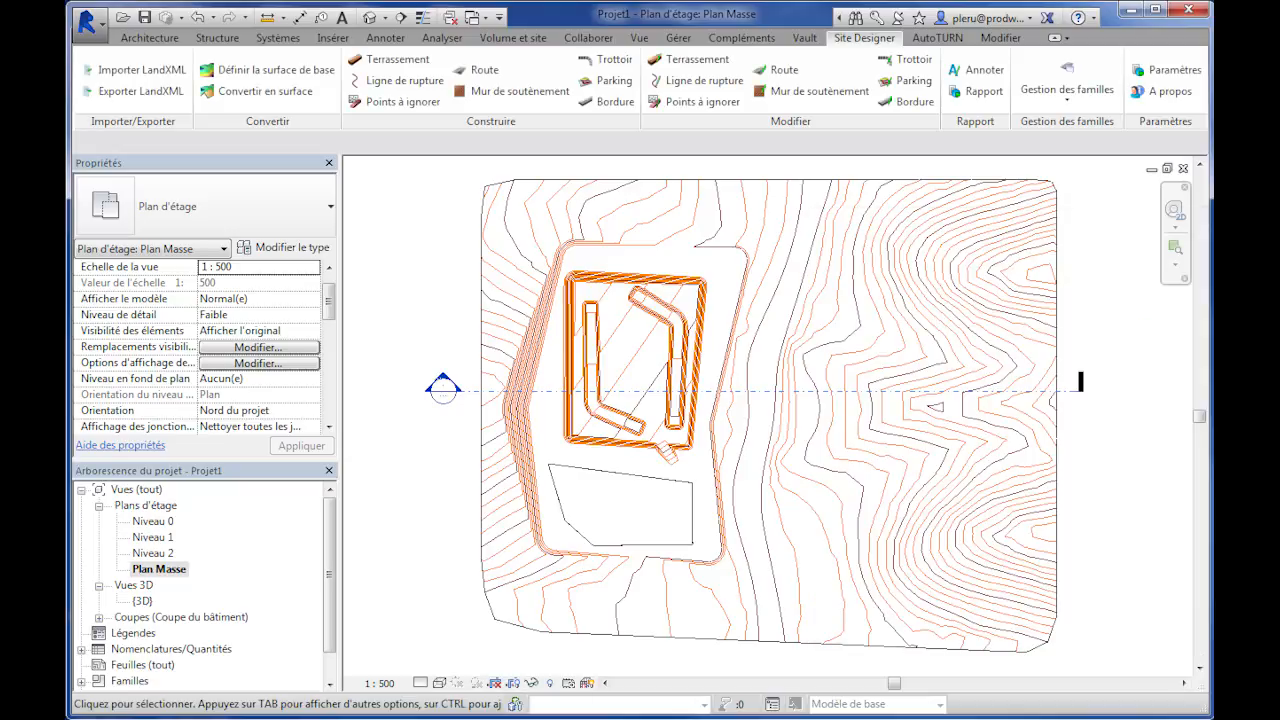
click(978, 91)
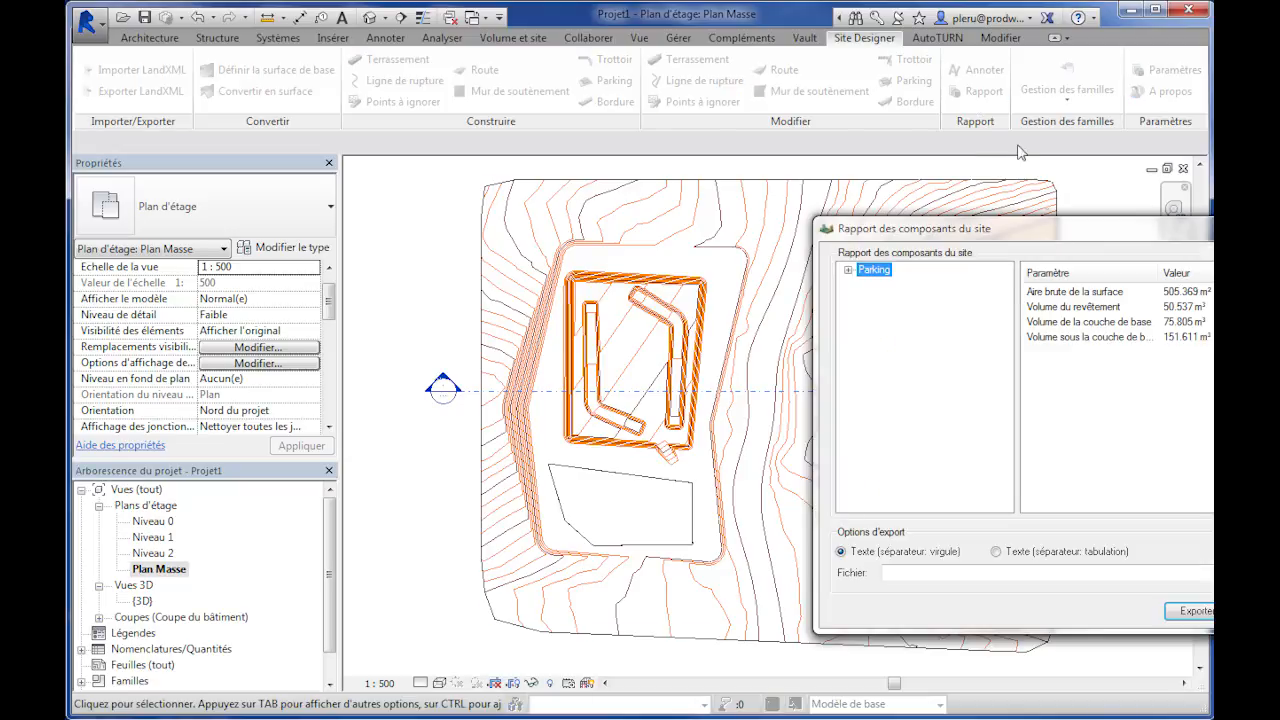
drag(1055, 237, 910, 205)
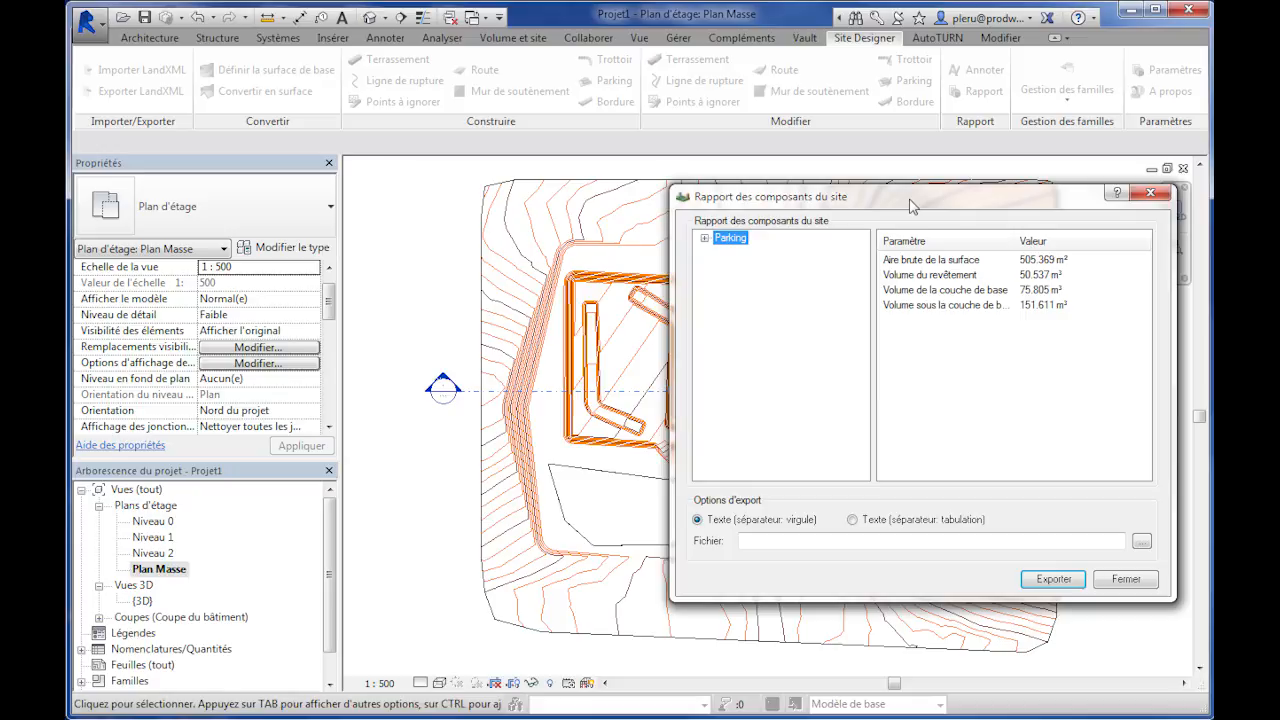
click(1120, 588)
Inspect the layer thickness parameters of the Asphalte 10cm Fréquence 1m type in the parking family manager, and close it without changes.
click(1066, 88)
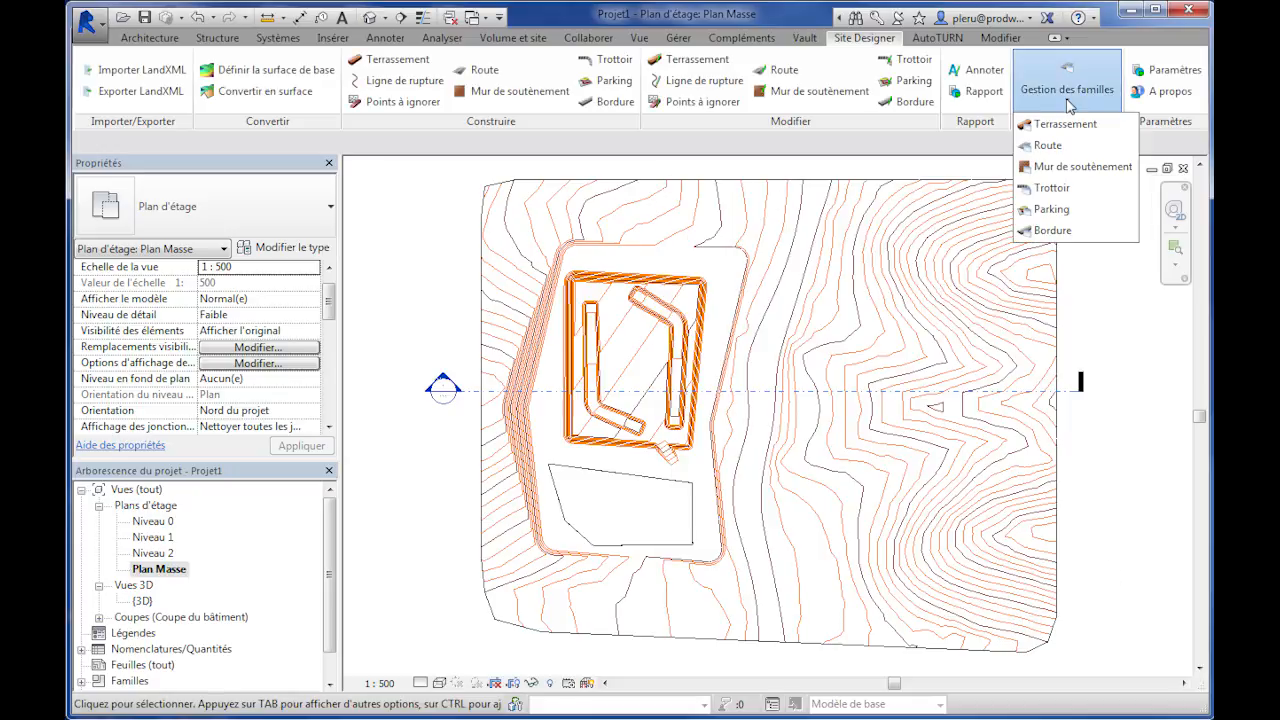
click(1040, 212)
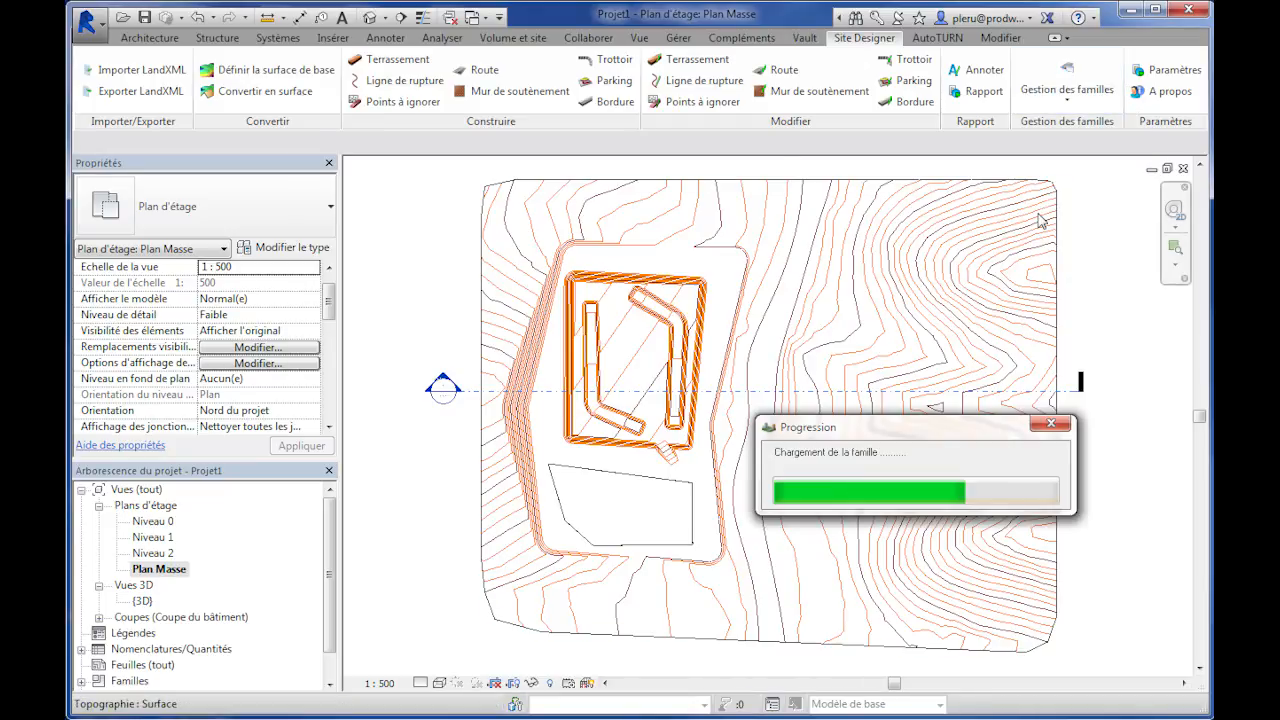
click(724, 211)
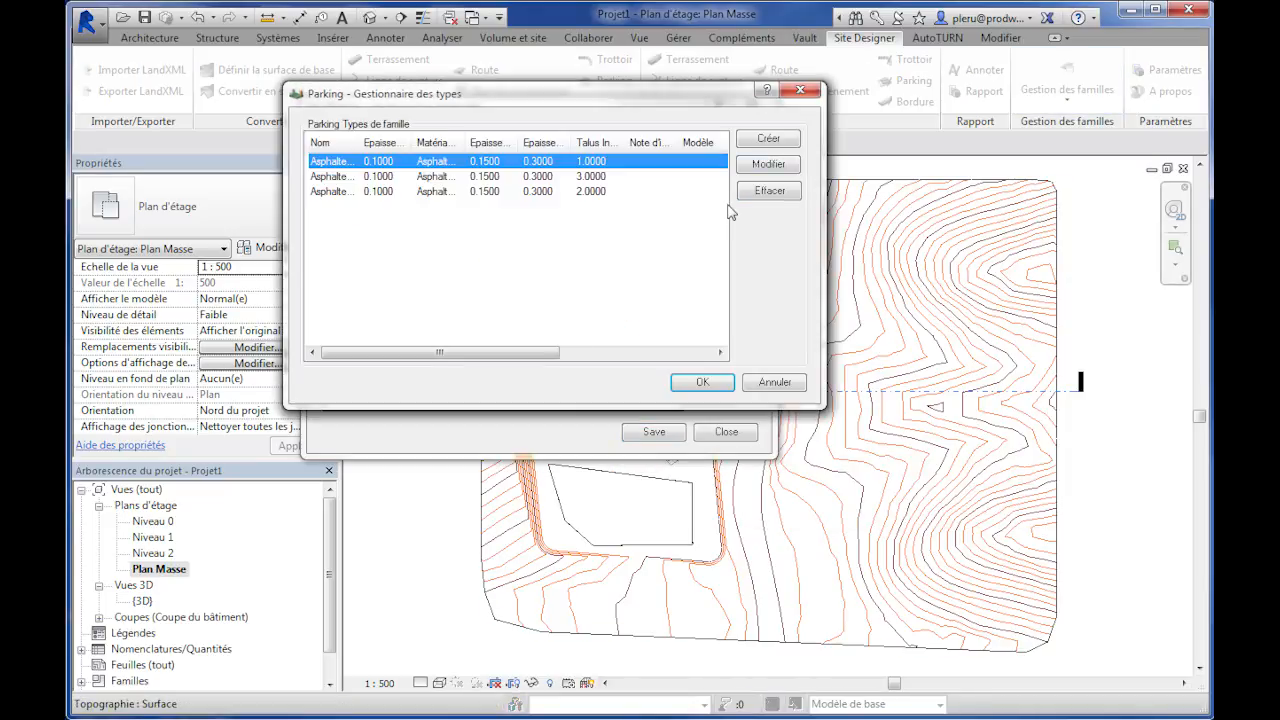
click(757, 168)
click(524, 199)
click(521, 211)
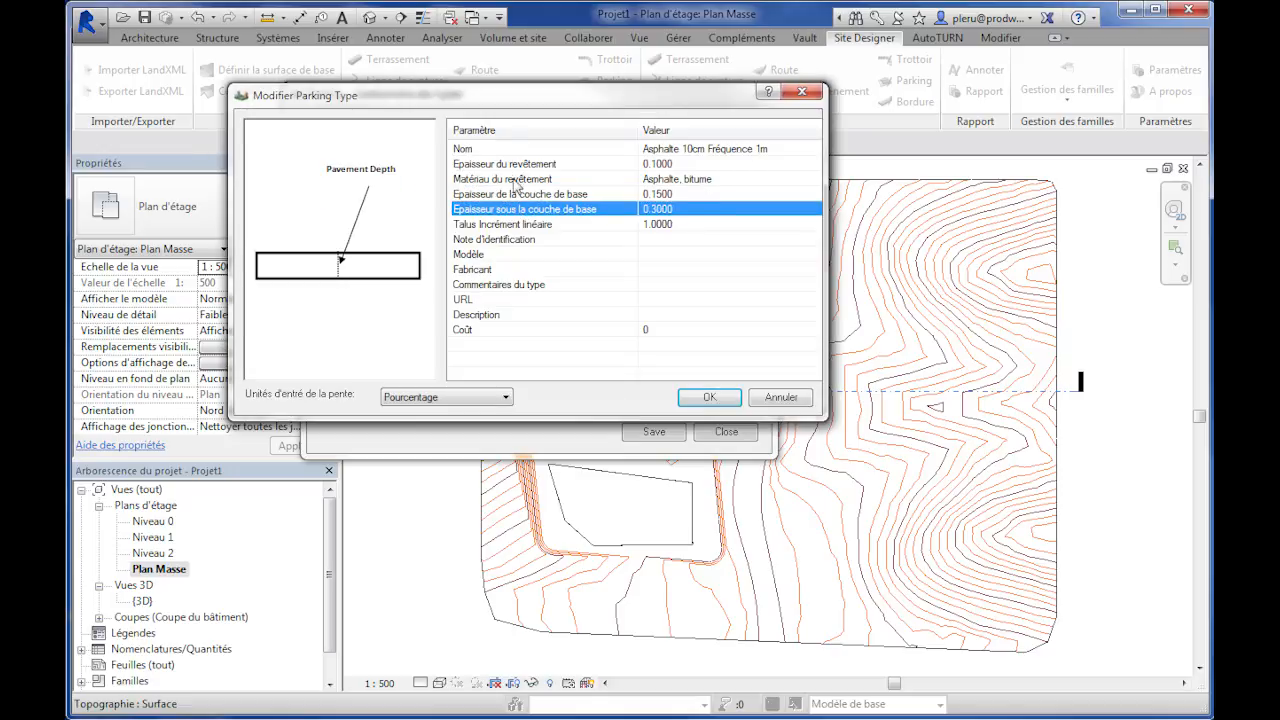
click(505, 165)
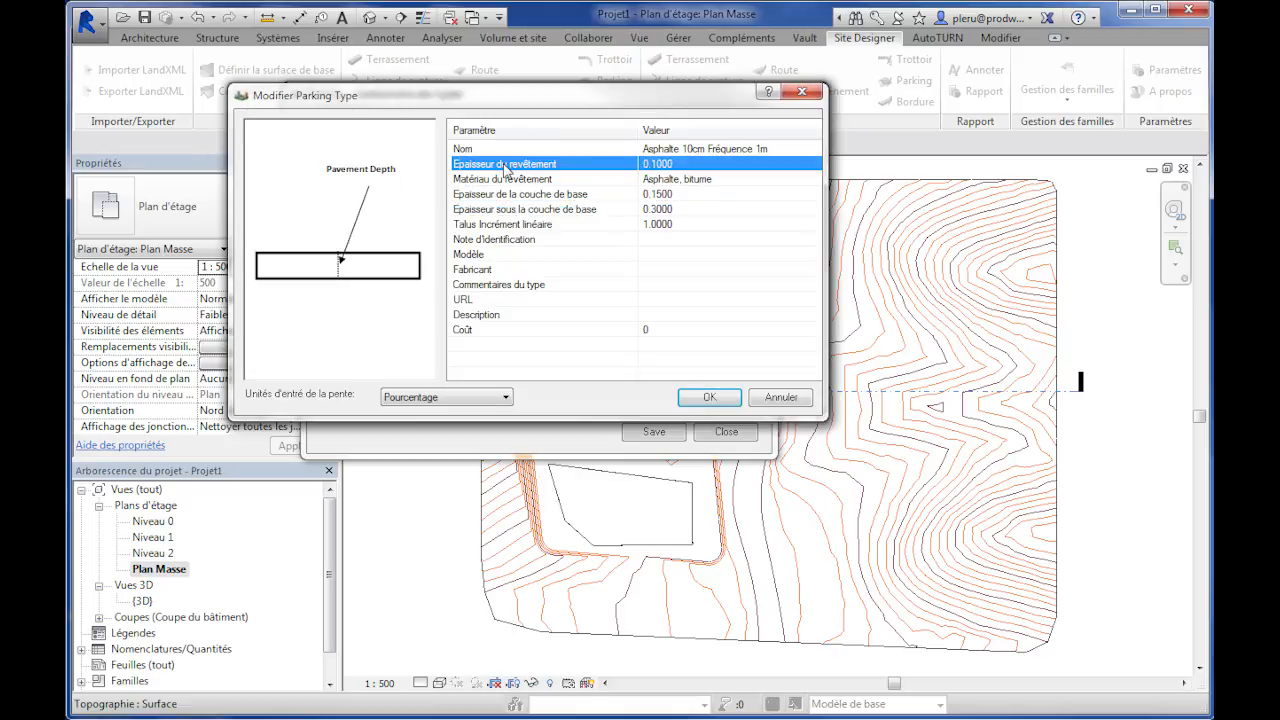
click(783, 402)
click(776, 388)
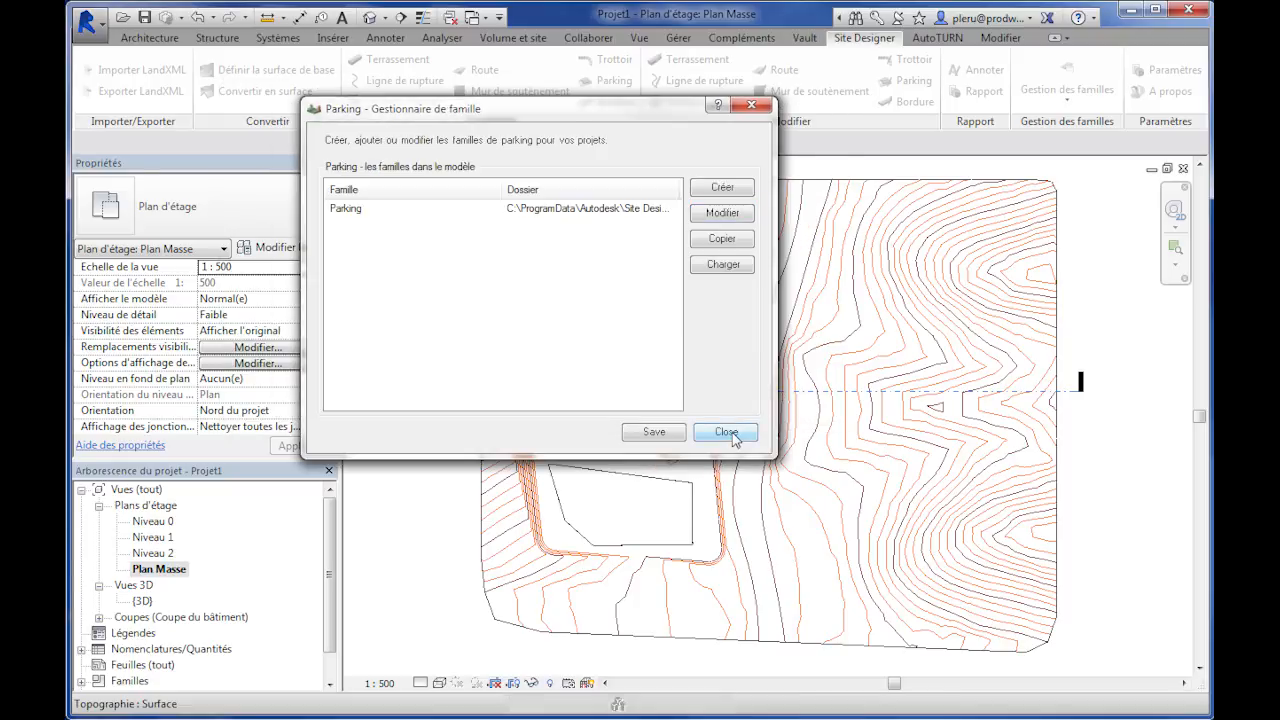
click(727, 432)
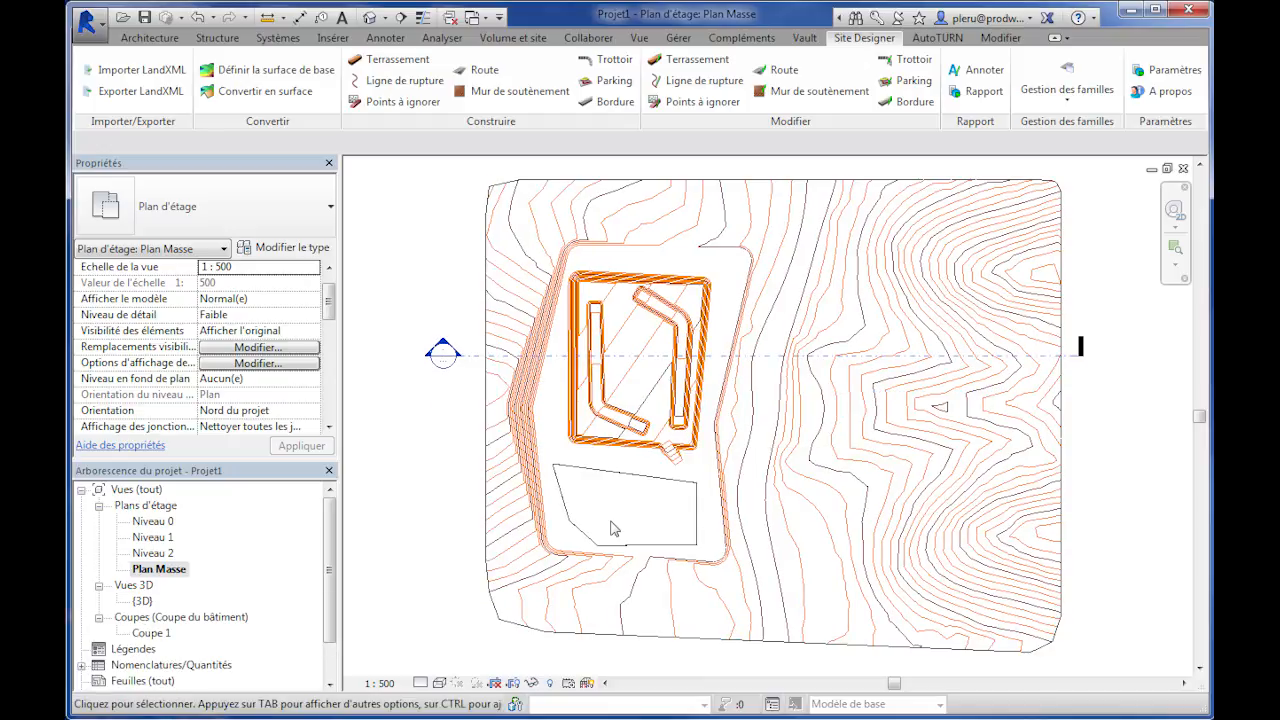
Draw a closed triangular Caniveau et Bordure 30cm curb as a chain with radius 1.0 inside the western part of the parking.
click(612, 103)
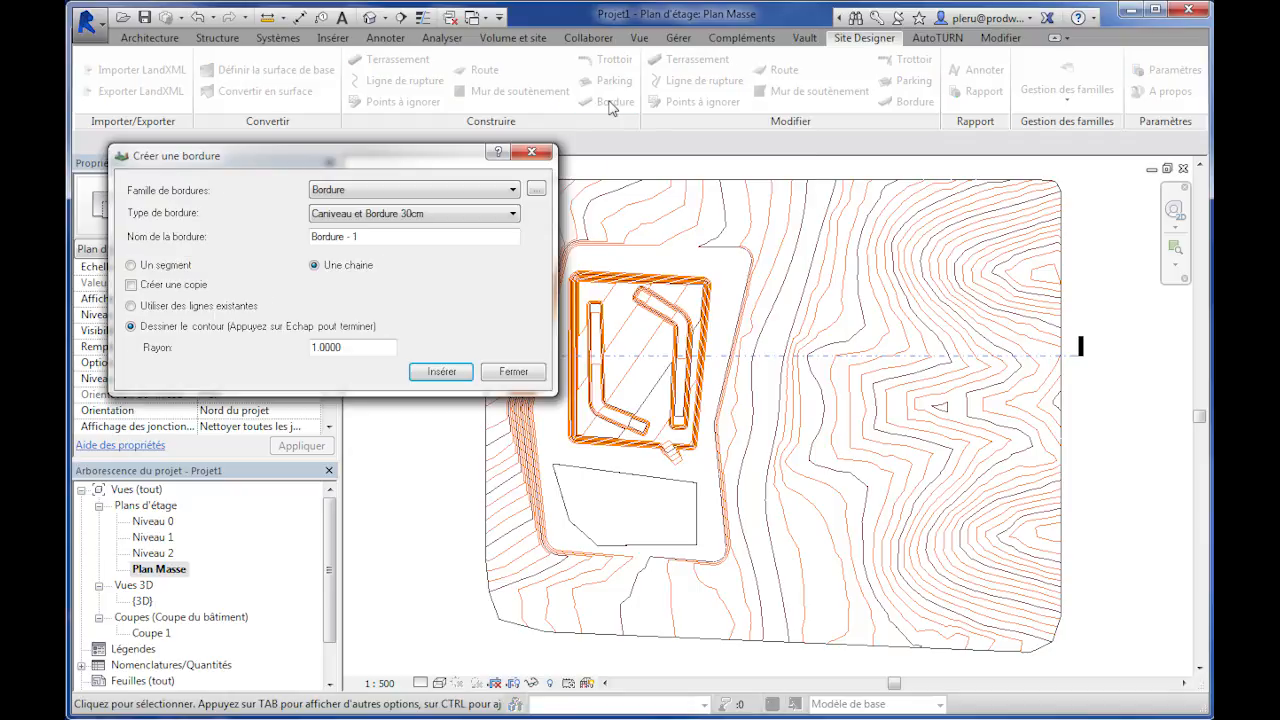
drag(371, 160, 352, 209)
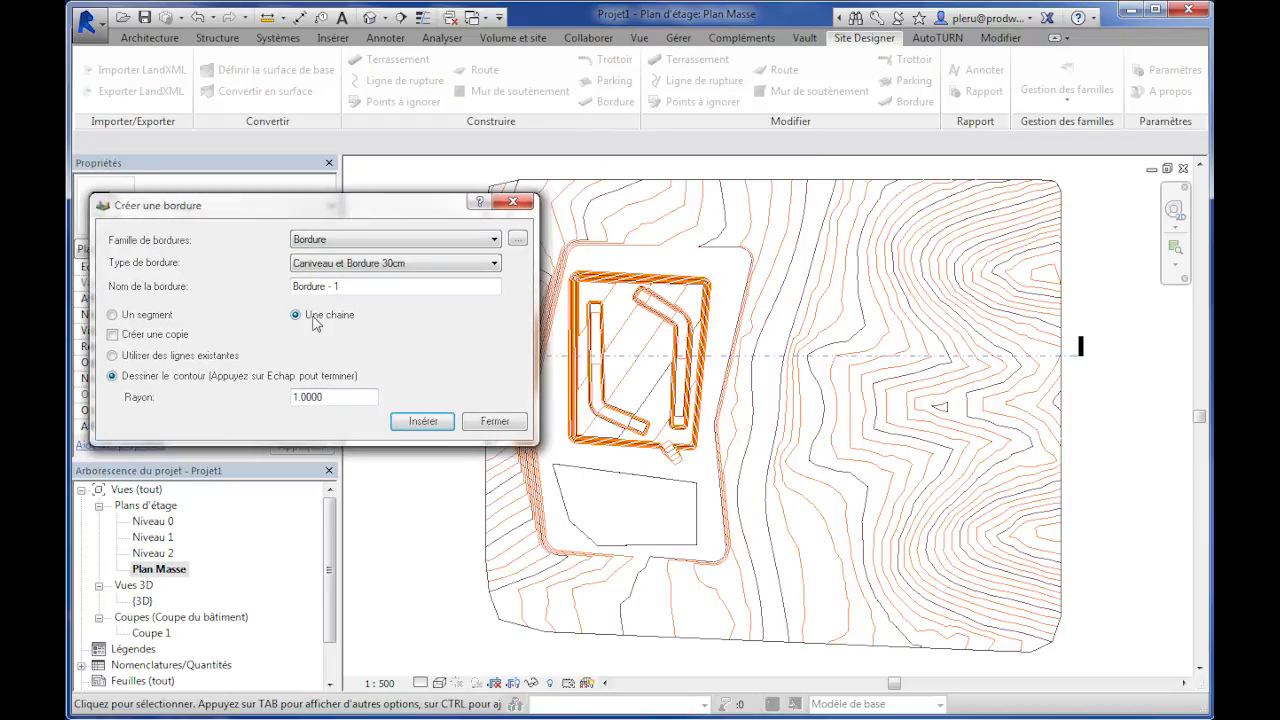
drag(322, 396, 270, 405)
click(443, 424)
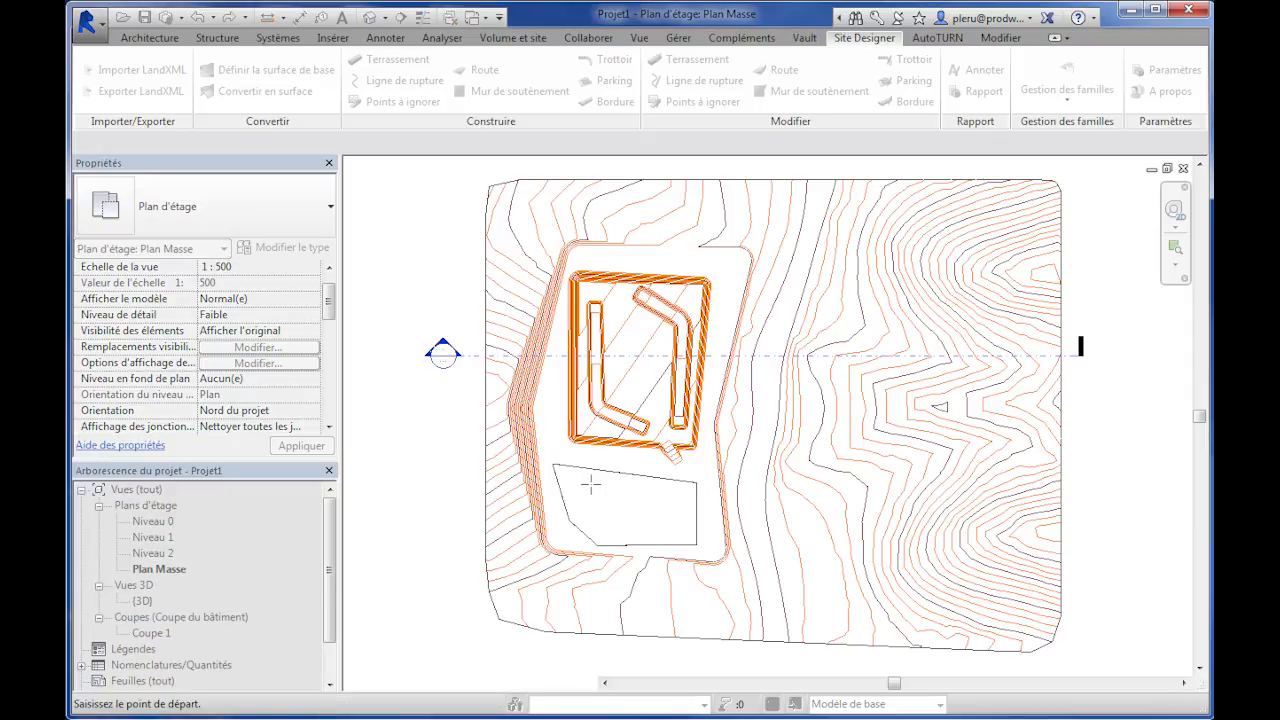
click(585, 486)
click(600, 529)
click(620, 490)
click(584, 483)
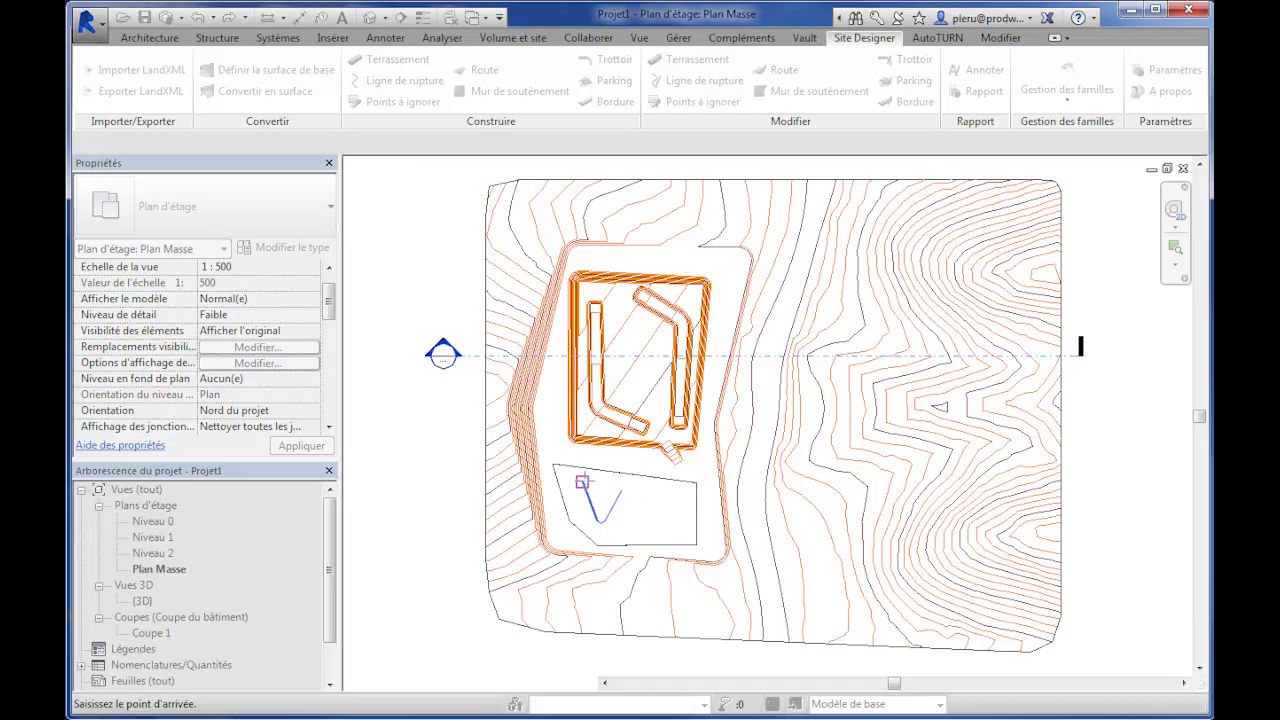
Associate the triangular curb with the Parking surface and display the plan in the Couleurs uniformes visual style.
click(210, 403)
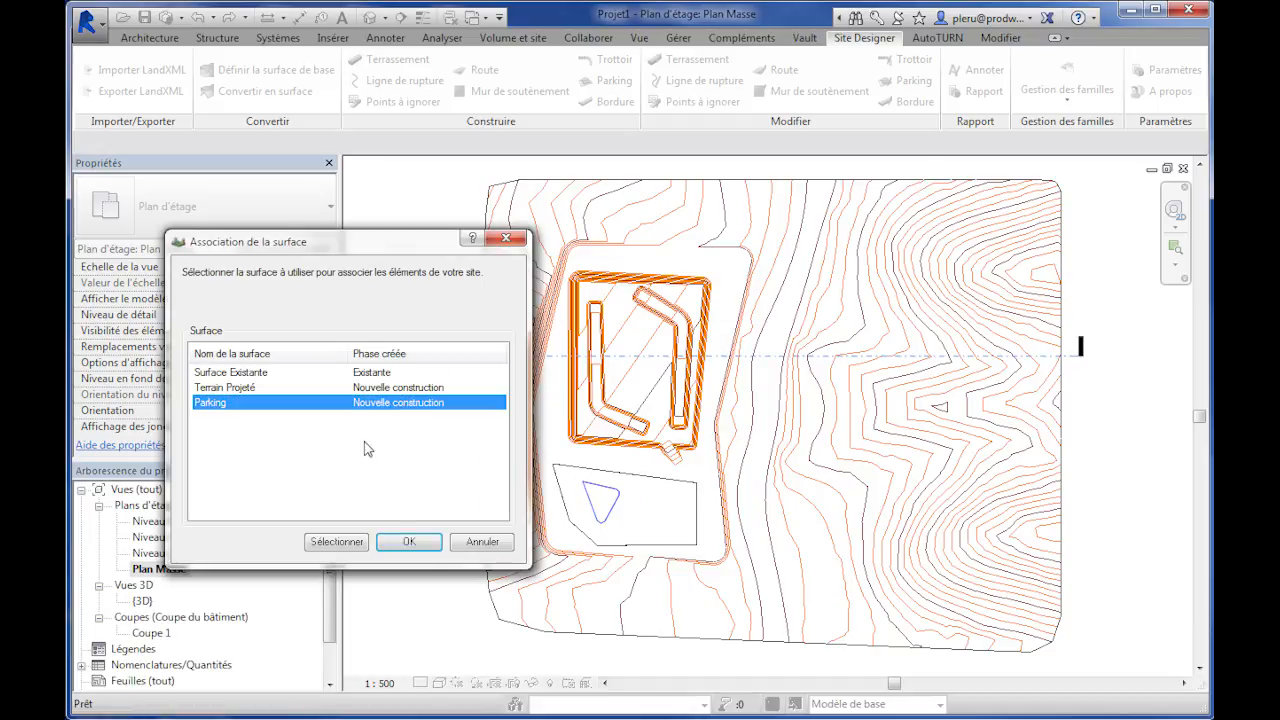
click(420, 543)
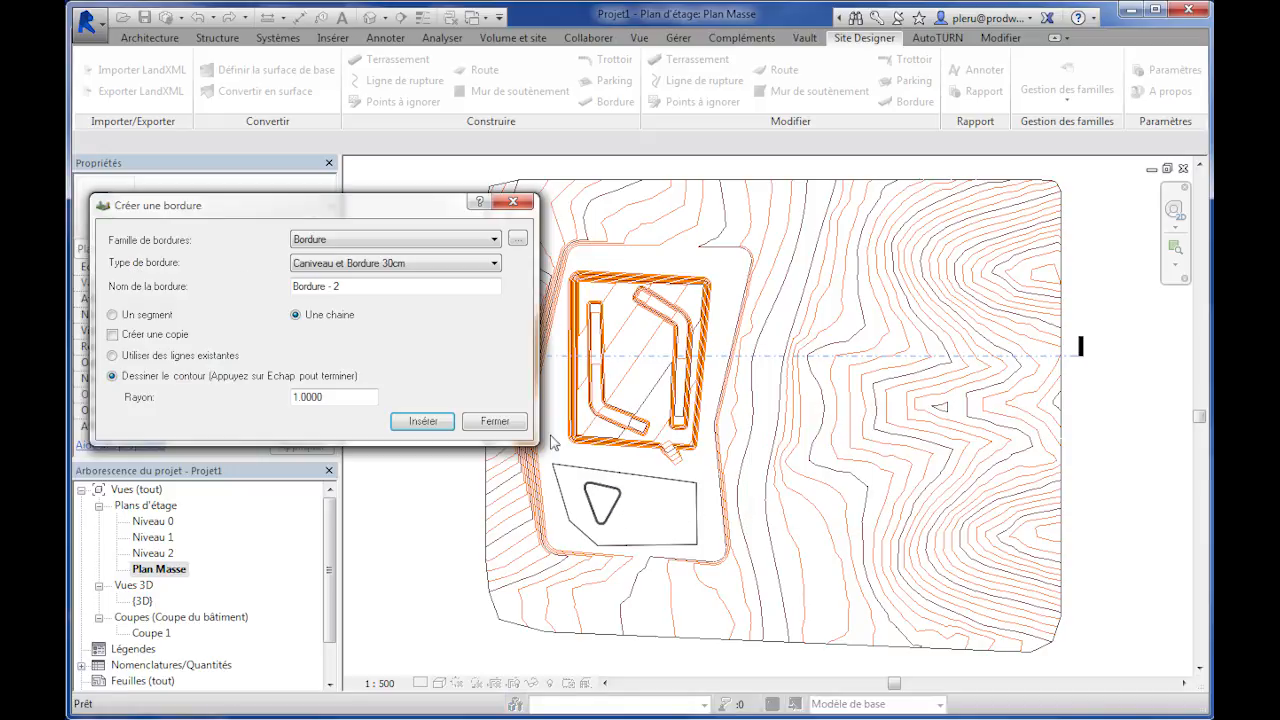
click(505, 422)
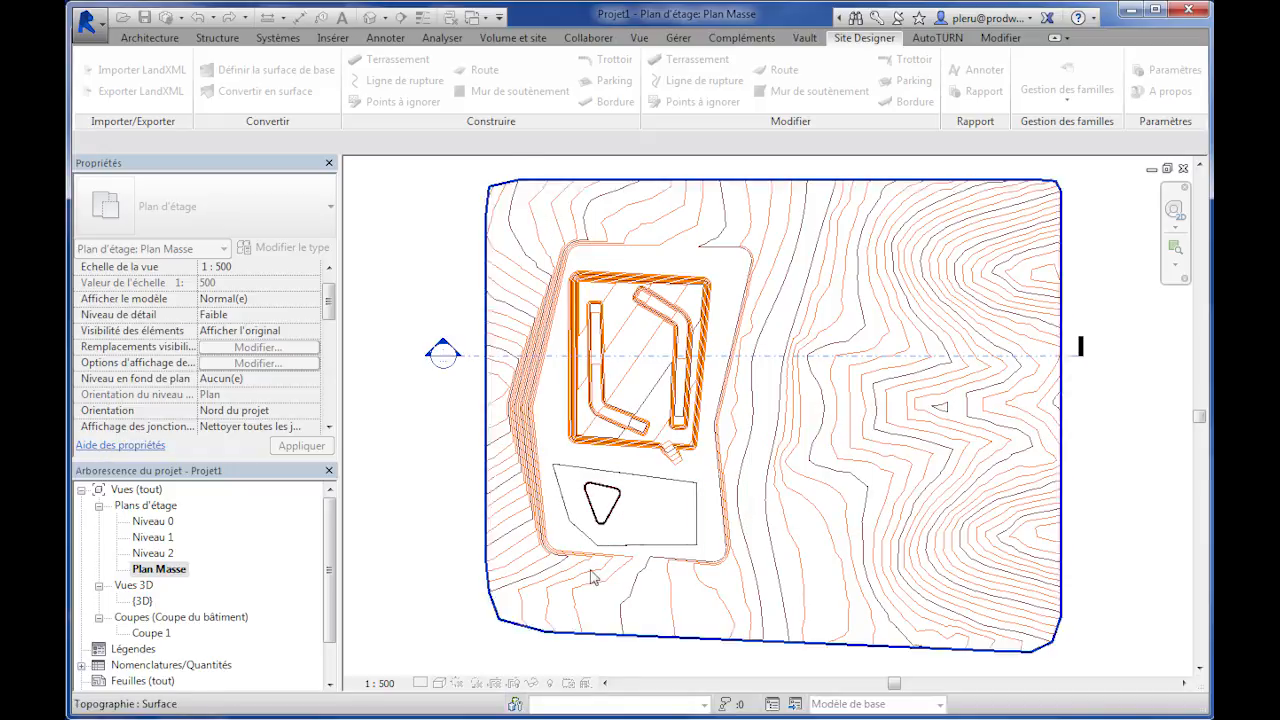
click(440, 683)
click(495, 628)
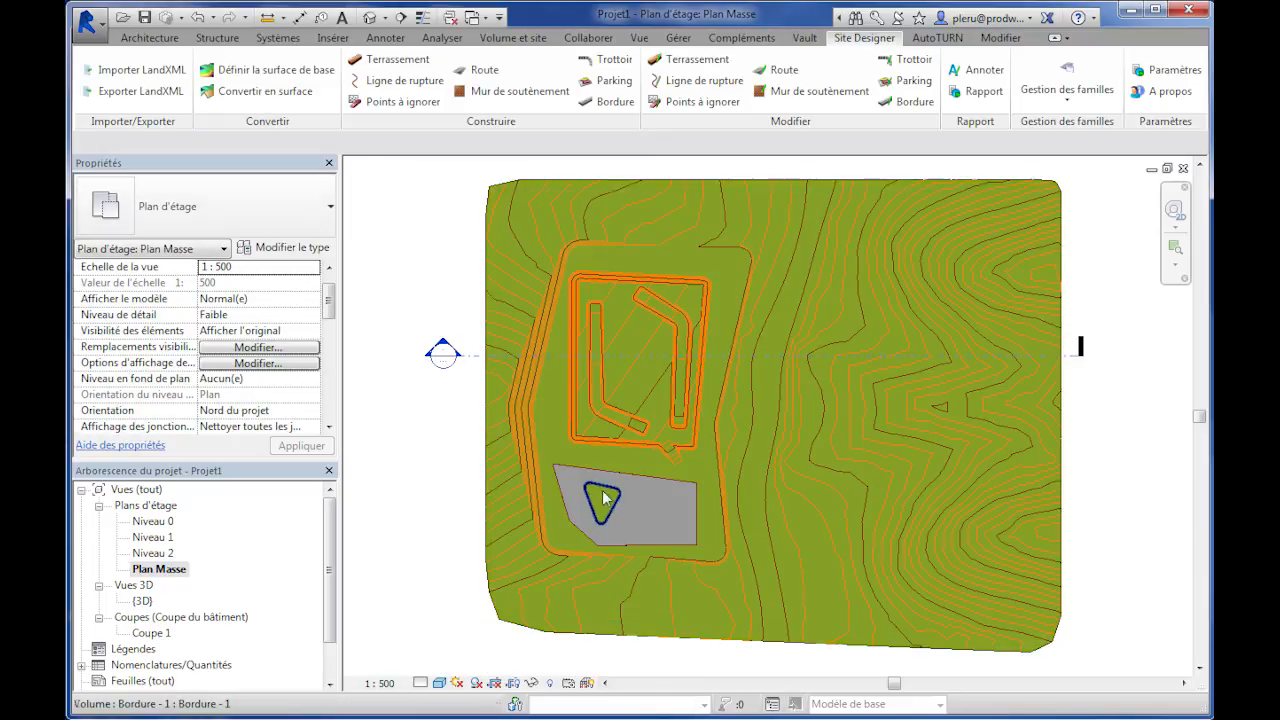
Move the section line south so it crosses the triangular curbed island, and check the island's profile in Coupe 1.
click(658, 355)
drag(658, 355, 645, 510)
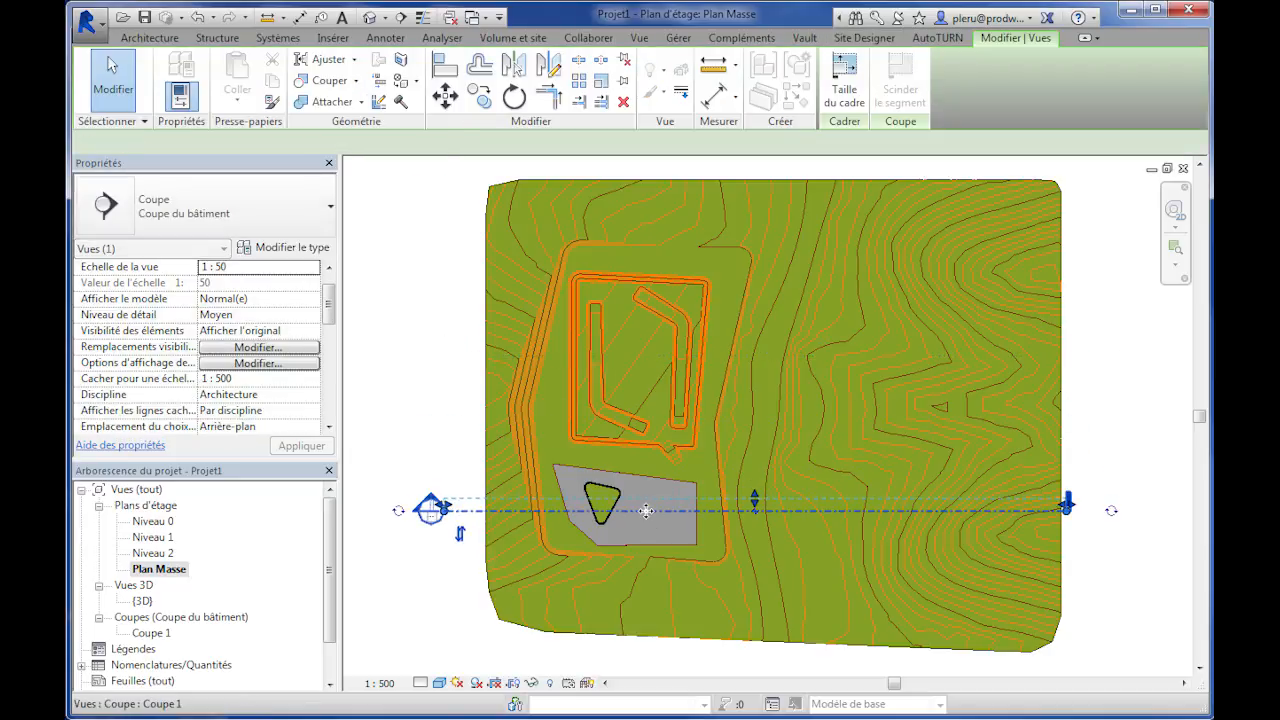
double_click(151, 633)
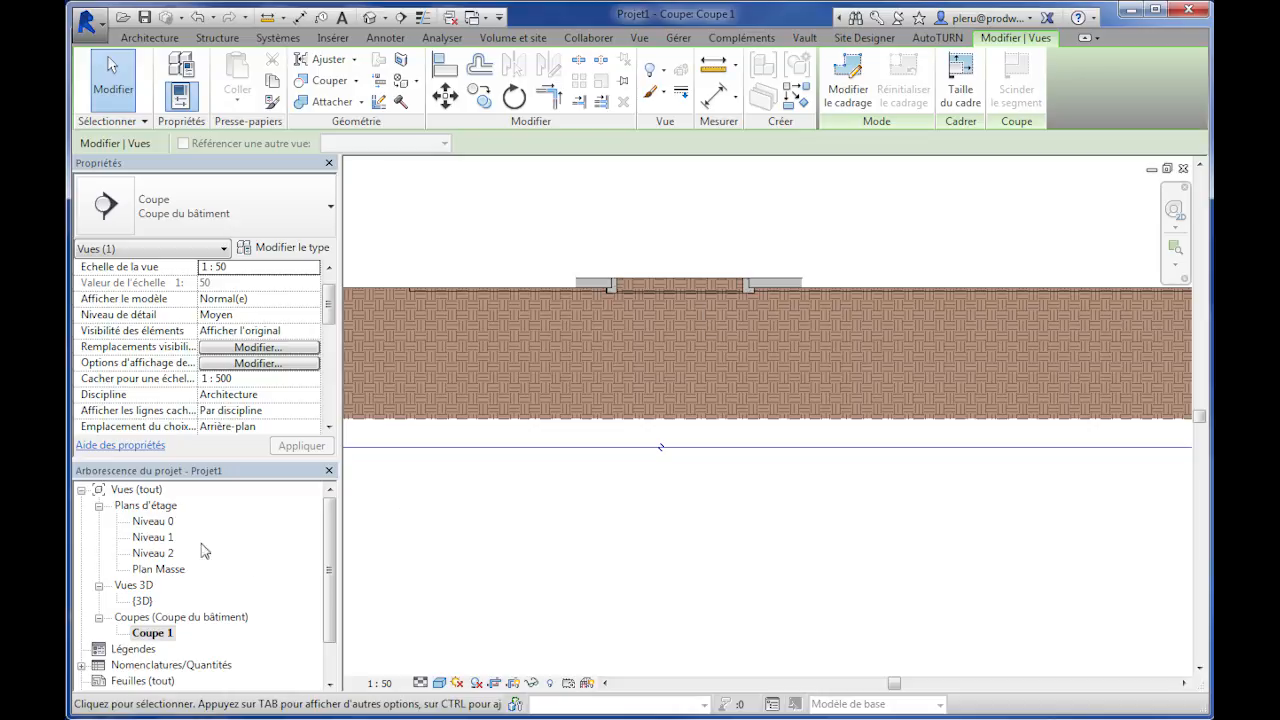
double_click(158, 569)
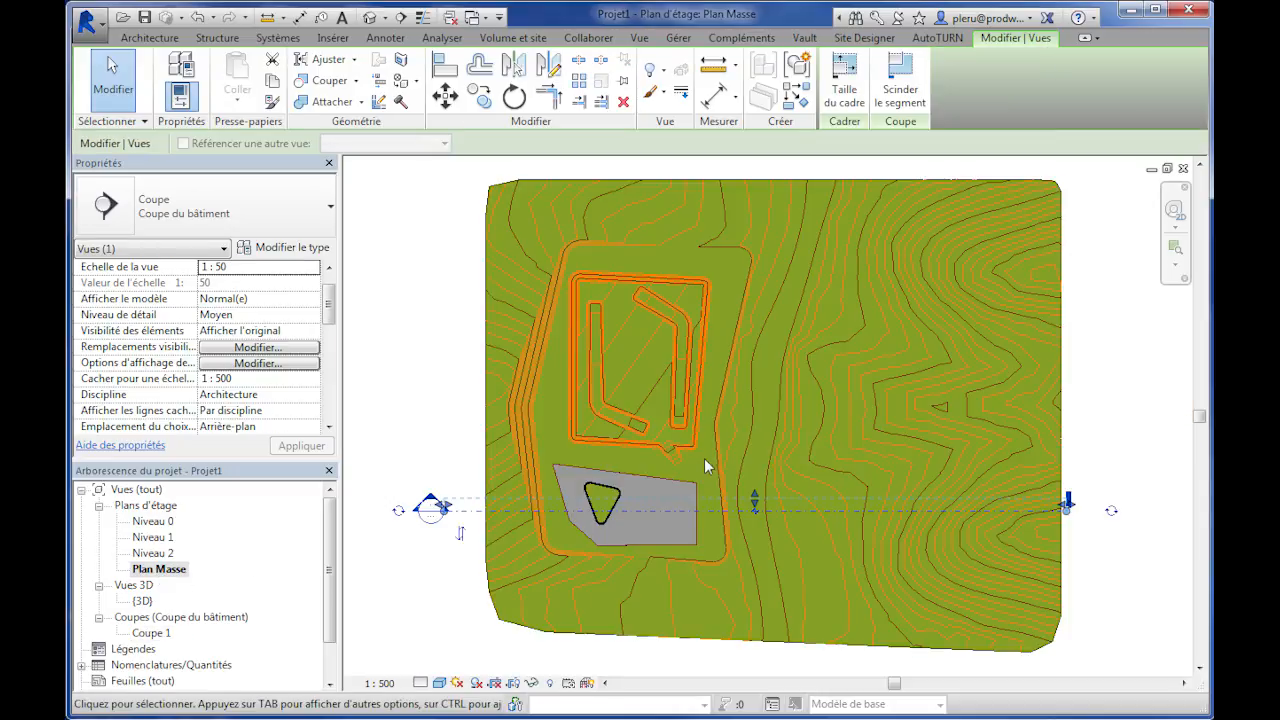
Display the Plan Masse view in the Image filaire style and delete the eastern bent earthwork inside the upper platform.
click(440, 683)
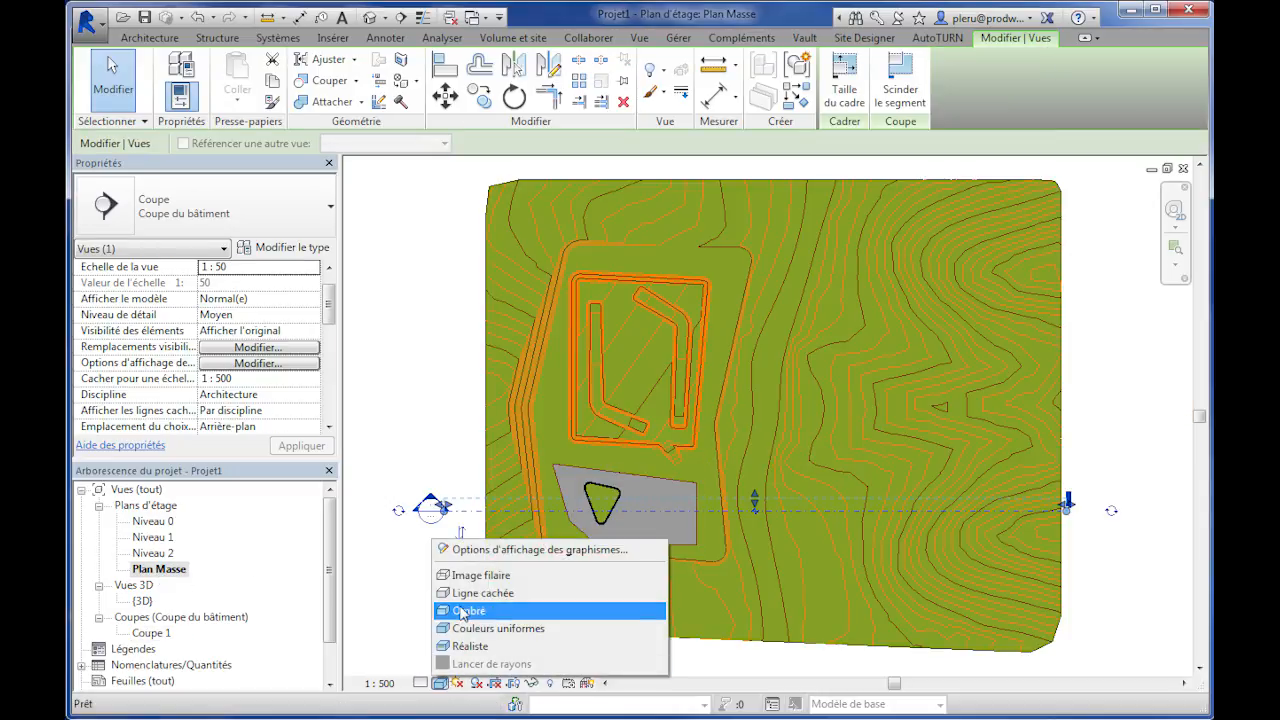
click(467, 576)
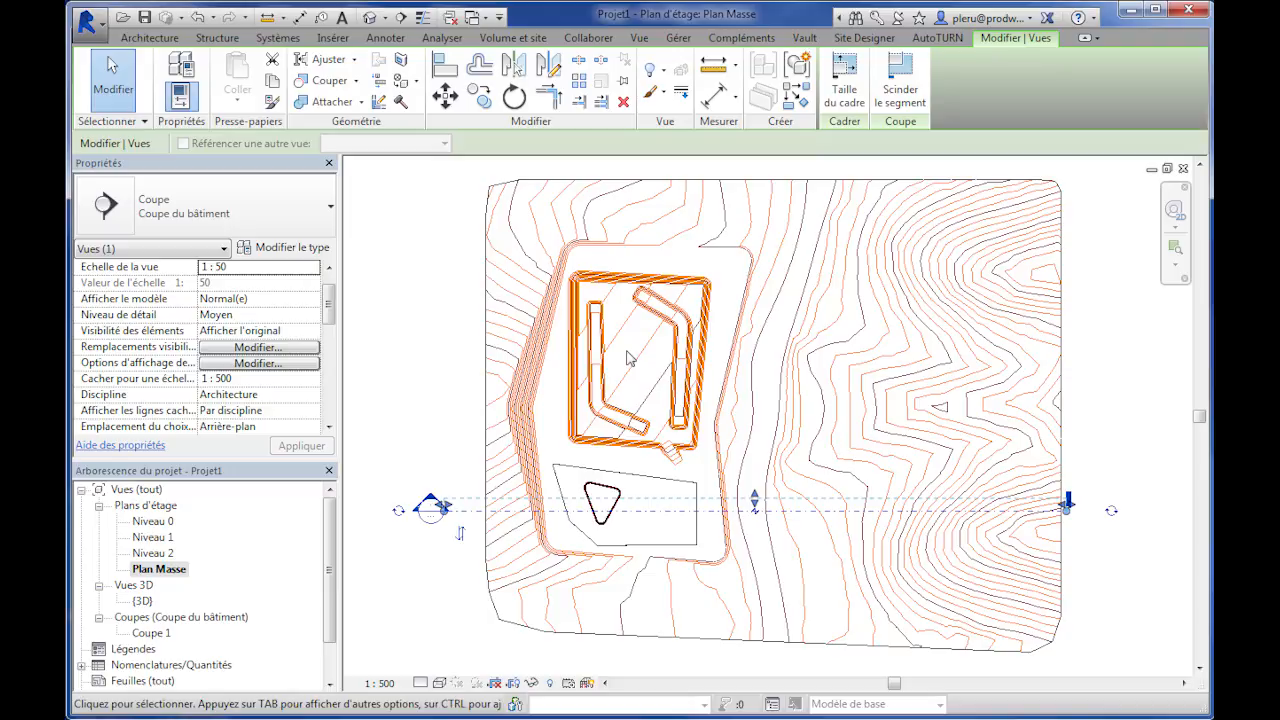
click(855, 40)
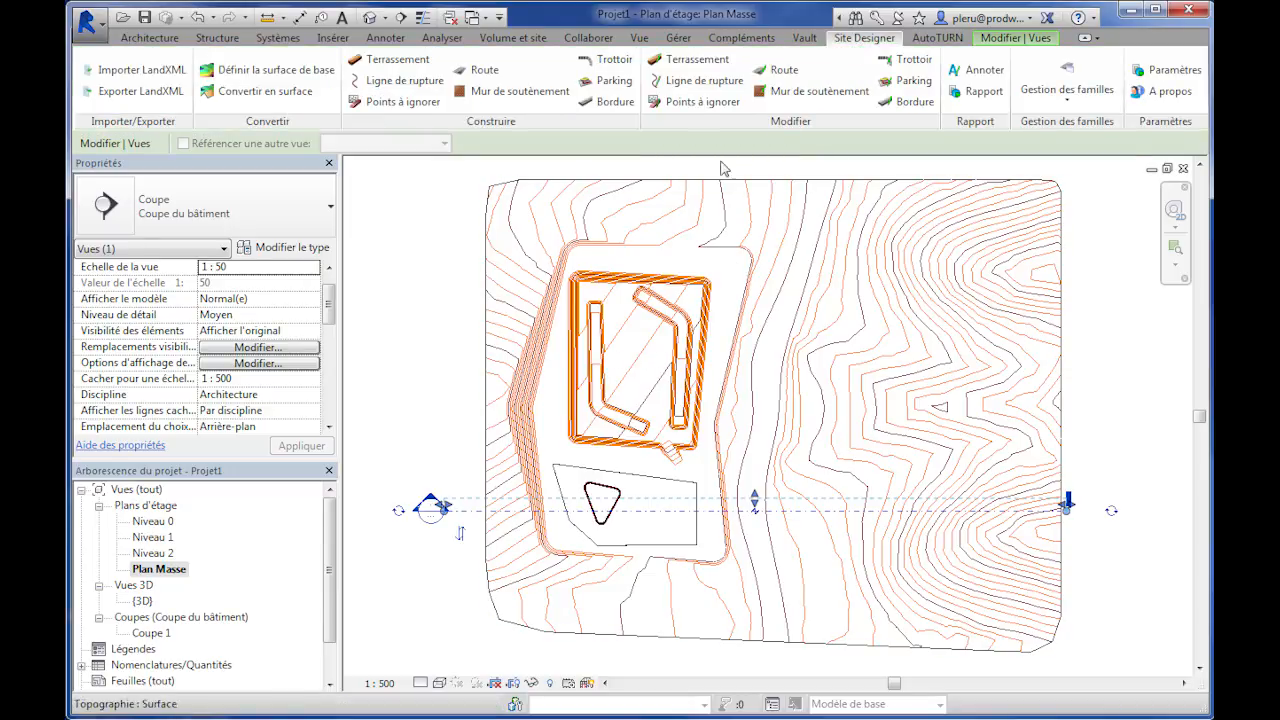
click(697, 62)
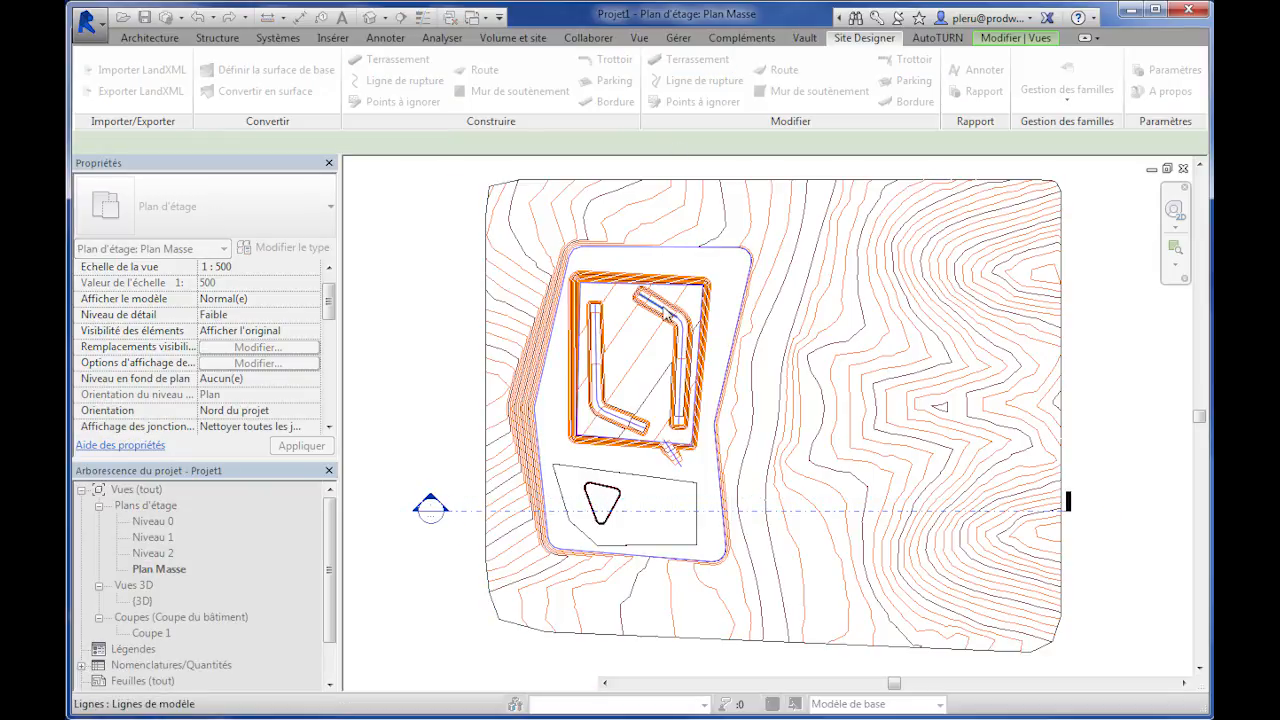
click(665, 313)
click(927, 420)
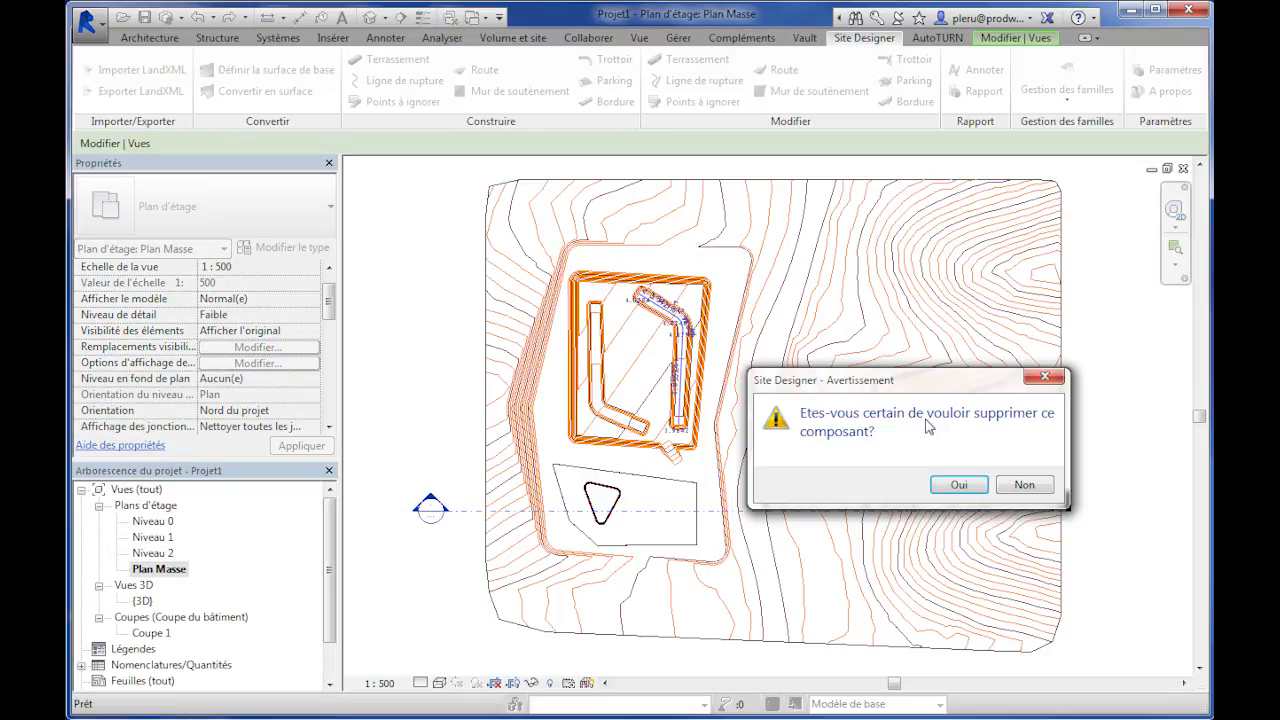
click(957, 486)
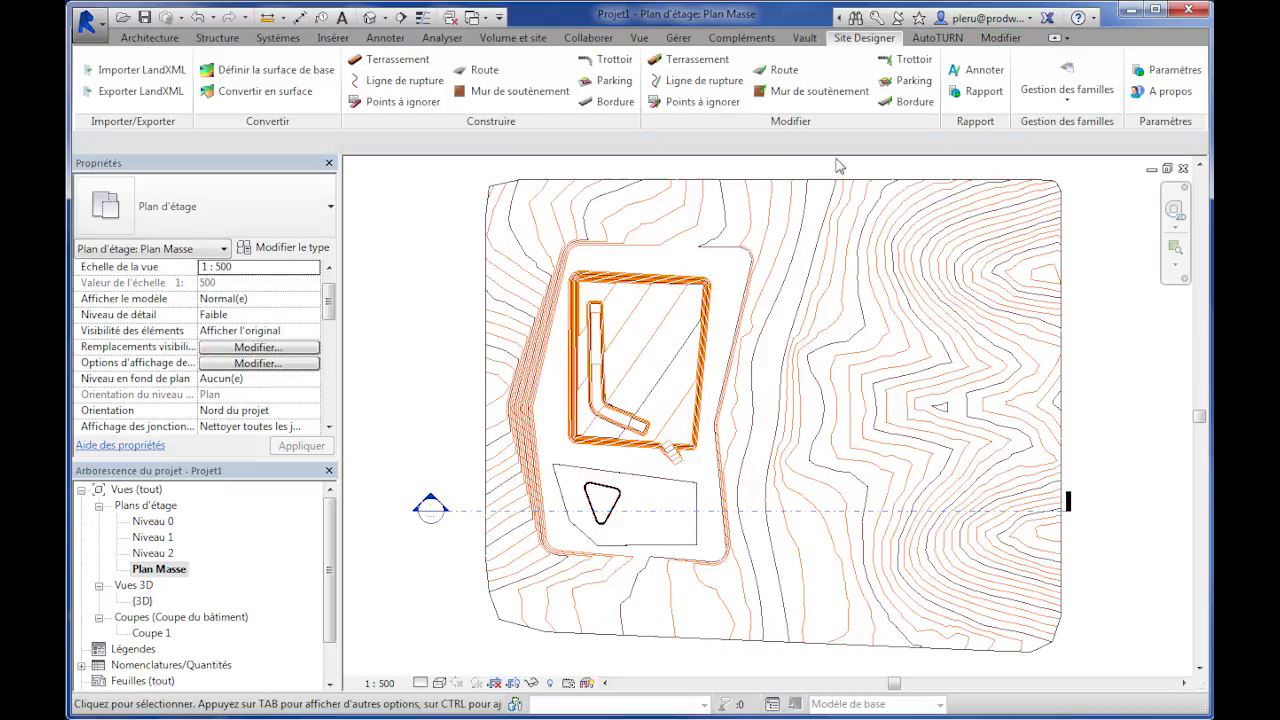
Delete the remaining western bent earthwork inside the upper platform.
click(700, 62)
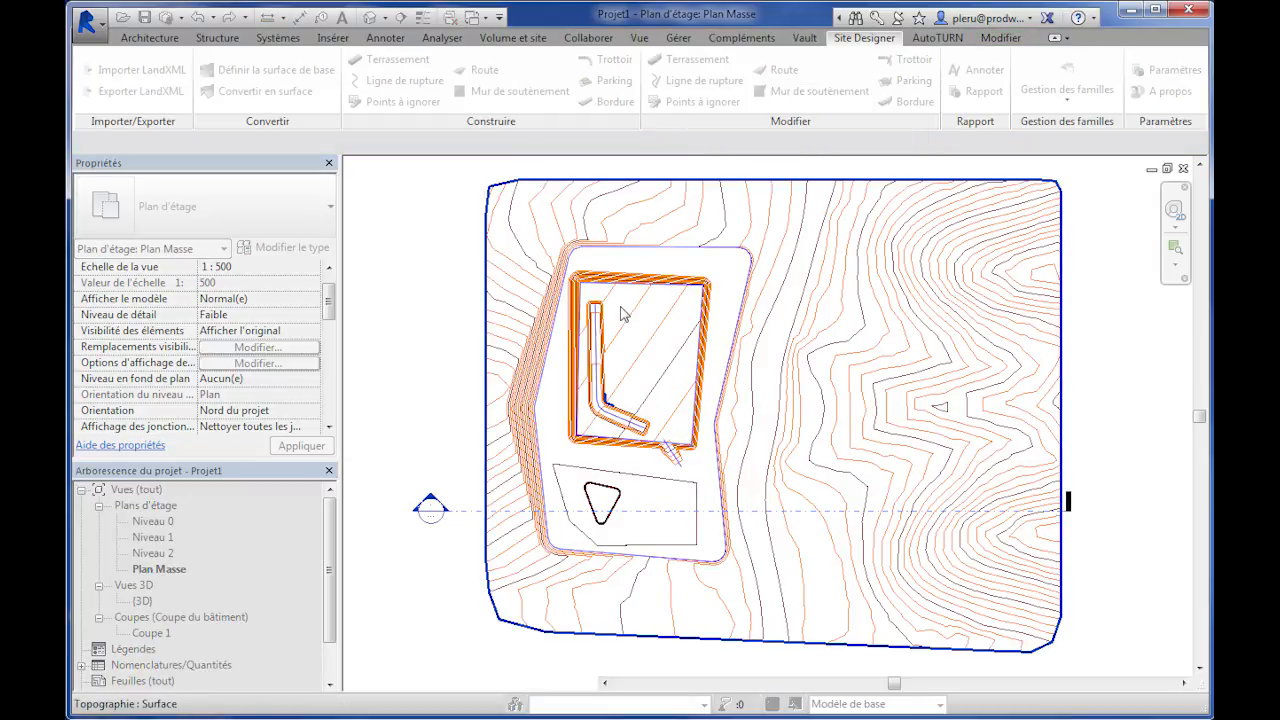
scroll(600, 350, up, 4)
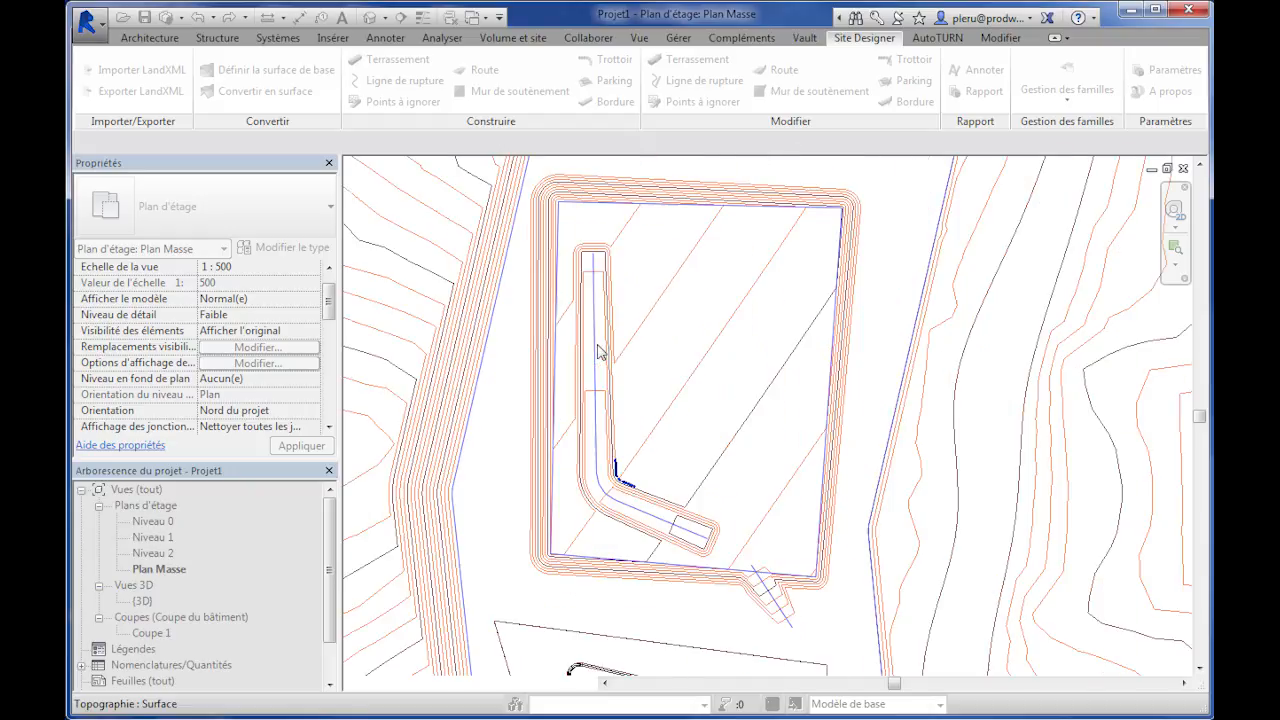
click(600, 350)
click(958, 420)
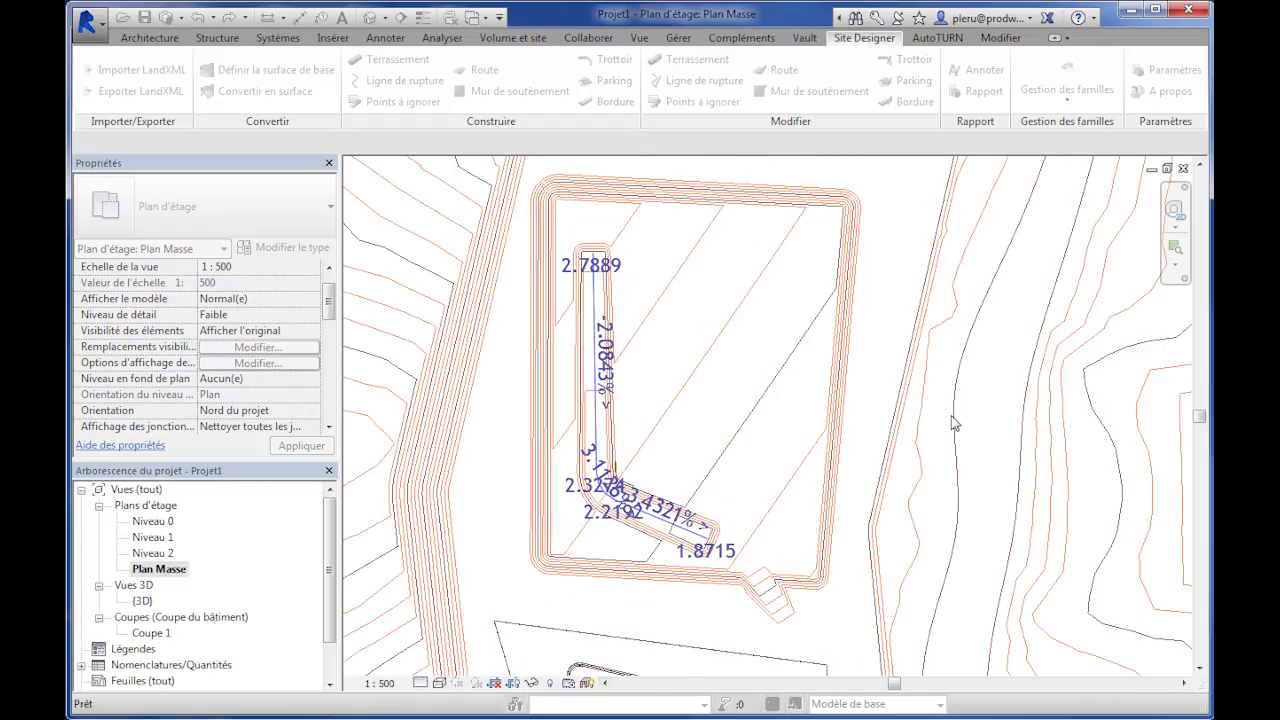
click(968, 488)
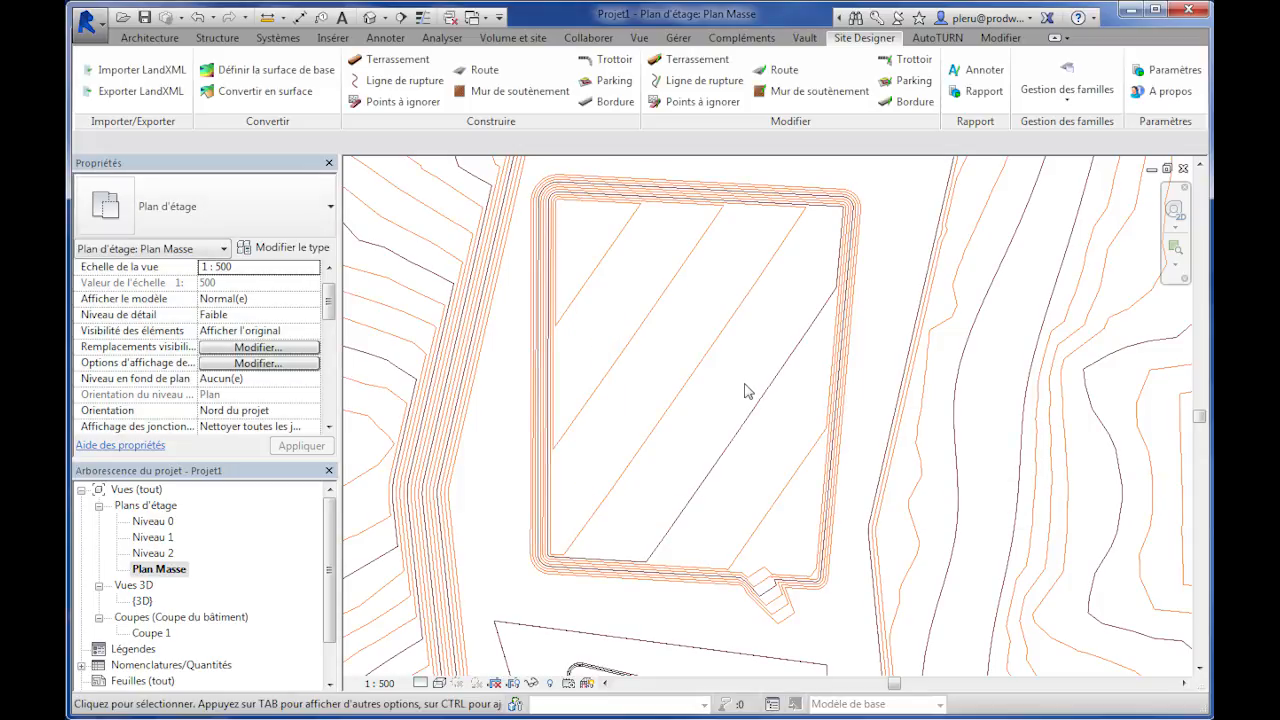
Draw a chained detail line inside the western half of the platform, with a straight southern segment continued northward by tangent arcs.
key(d)
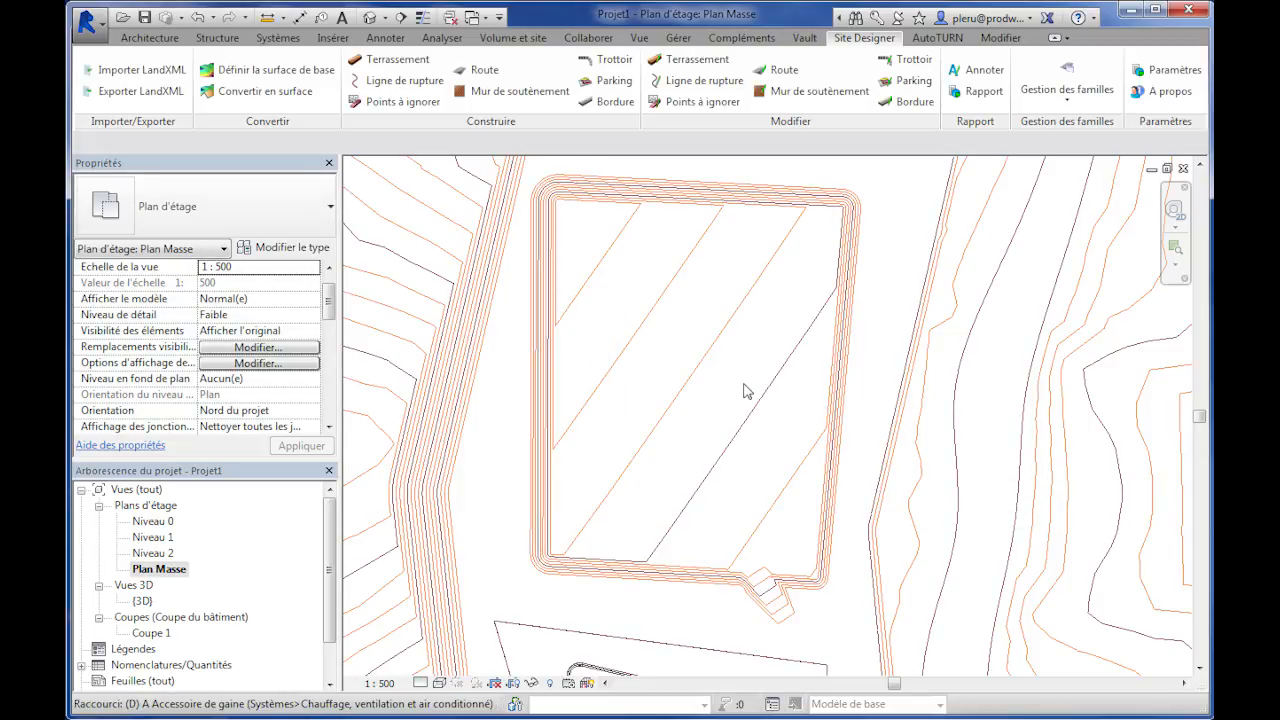
key(l)
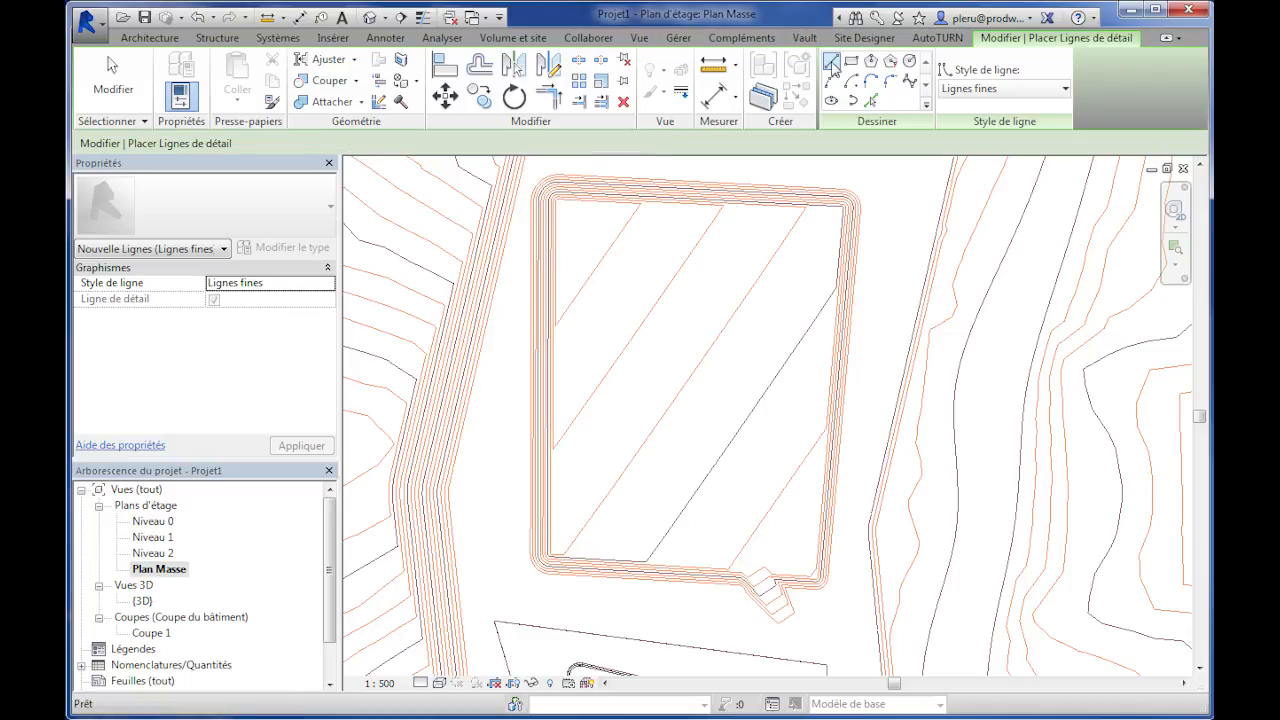
click(719, 542)
click(665, 437)
click(871, 83)
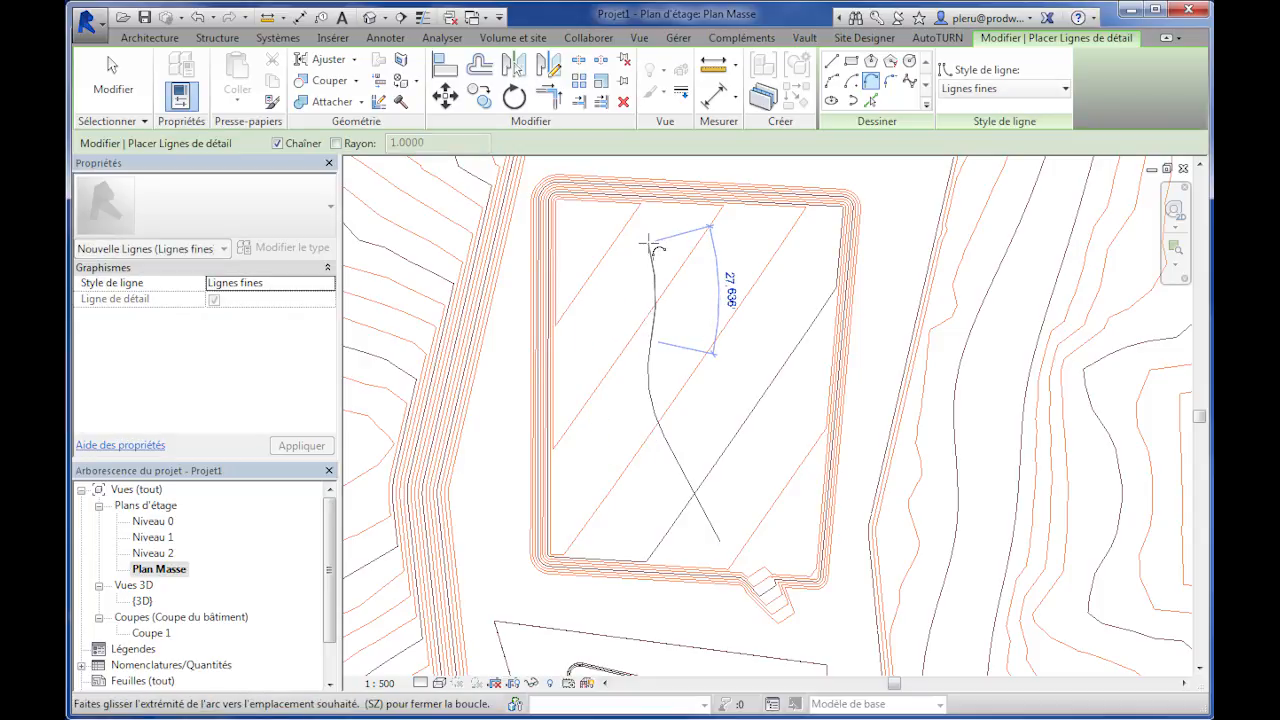
click(648, 162)
key(Escape)
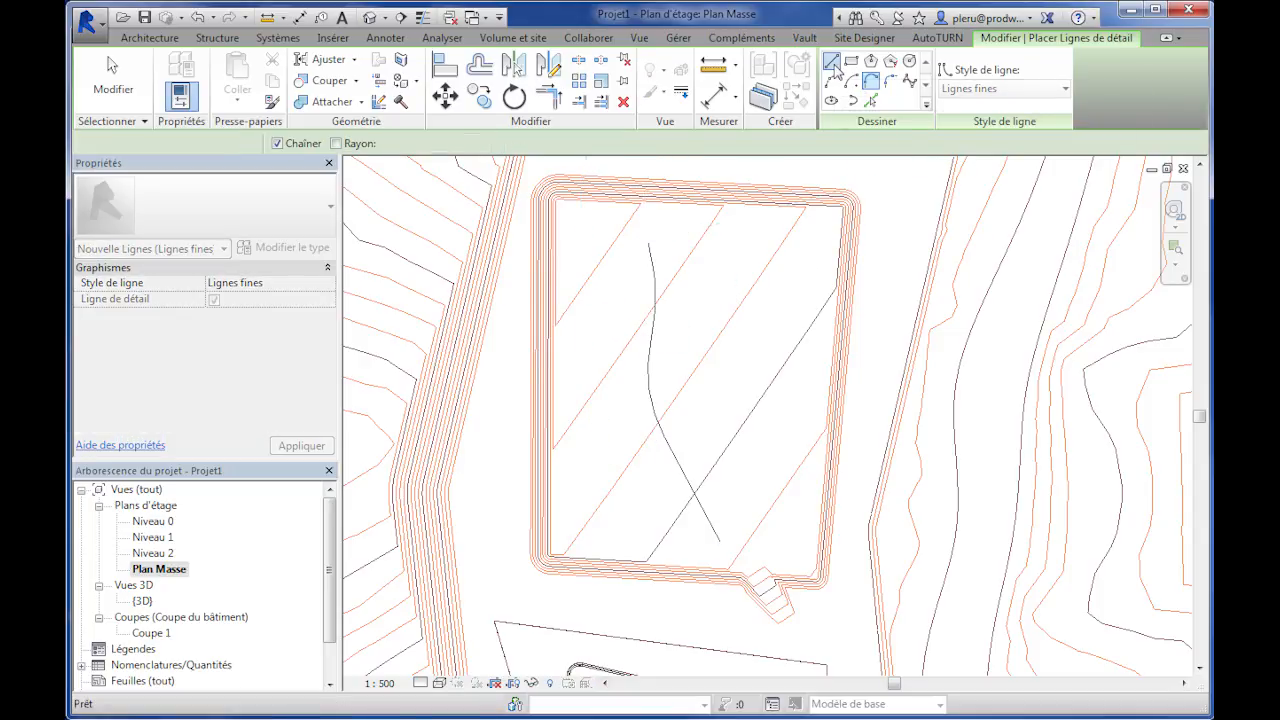
Draw a detail circle with a radius of about 3.00 in the middle of the platform, east of the curved line.
click(909, 62)
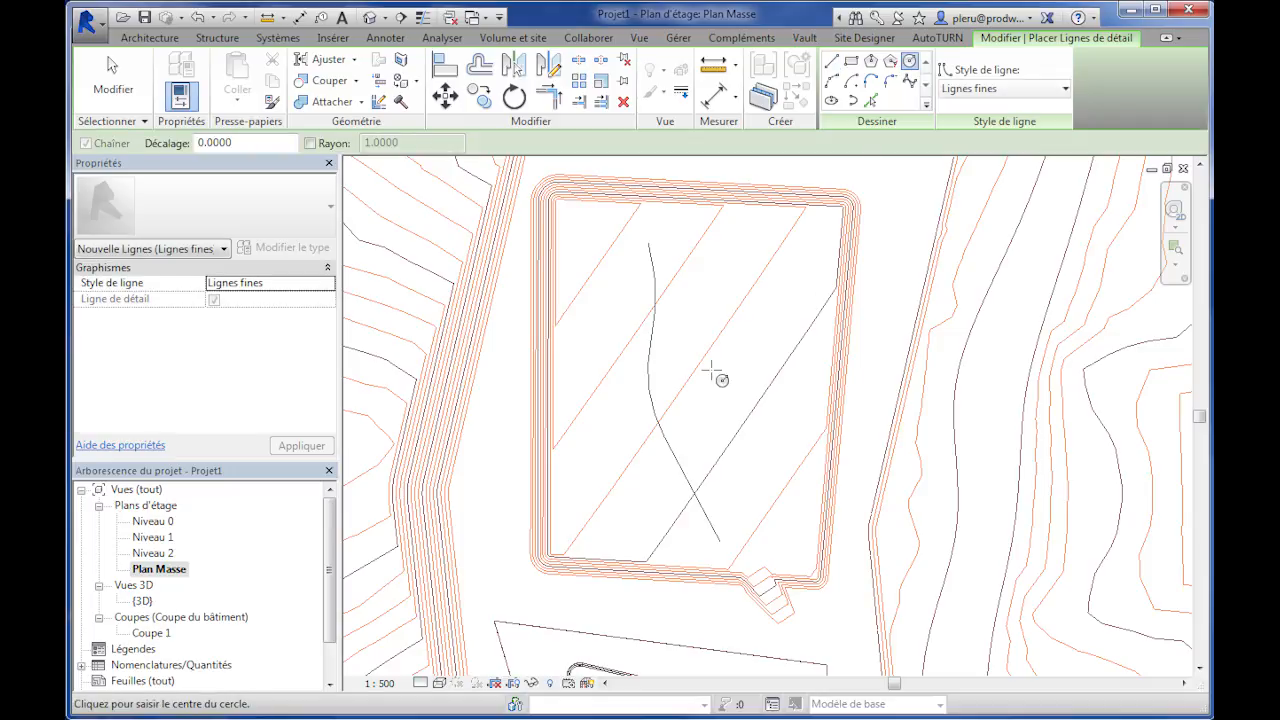
click(716, 365)
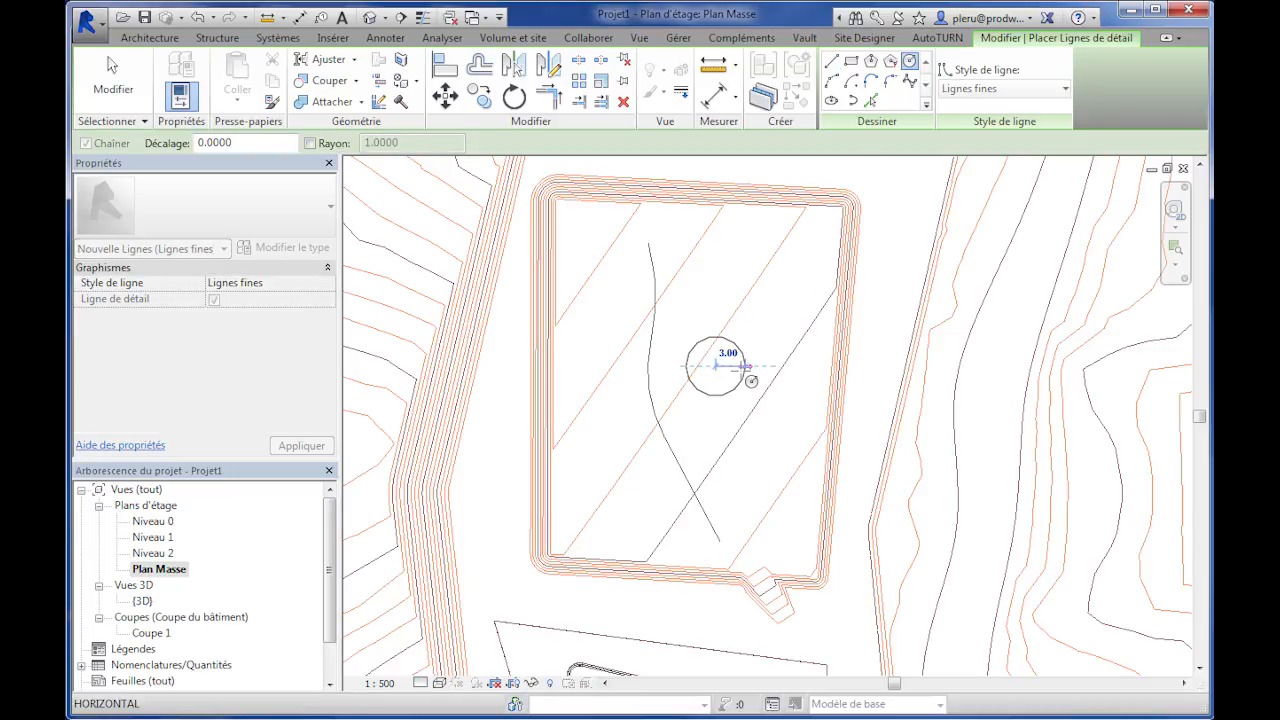
click(745, 362)
Draw a chained detail line east of the circle, with a straight southern segment and a tangent arc curving northwest.
click(831, 62)
click(767, 540)
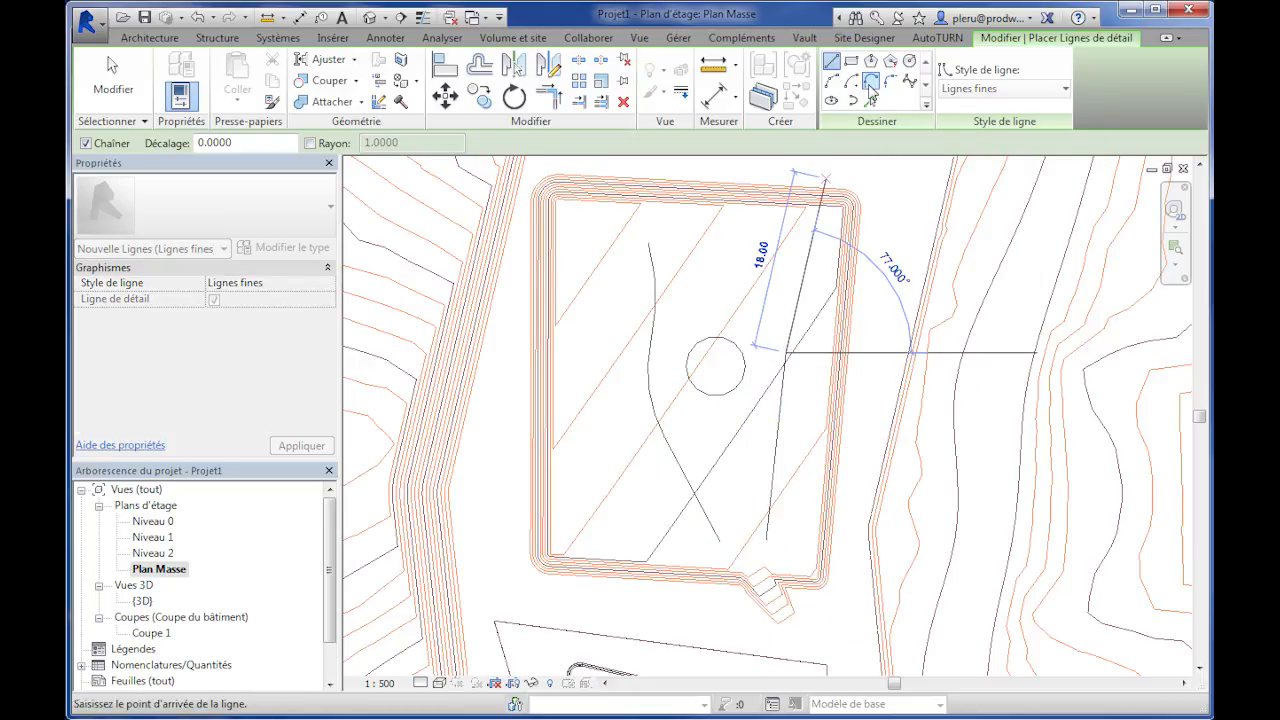
click(871, 81)
click(740, 234)
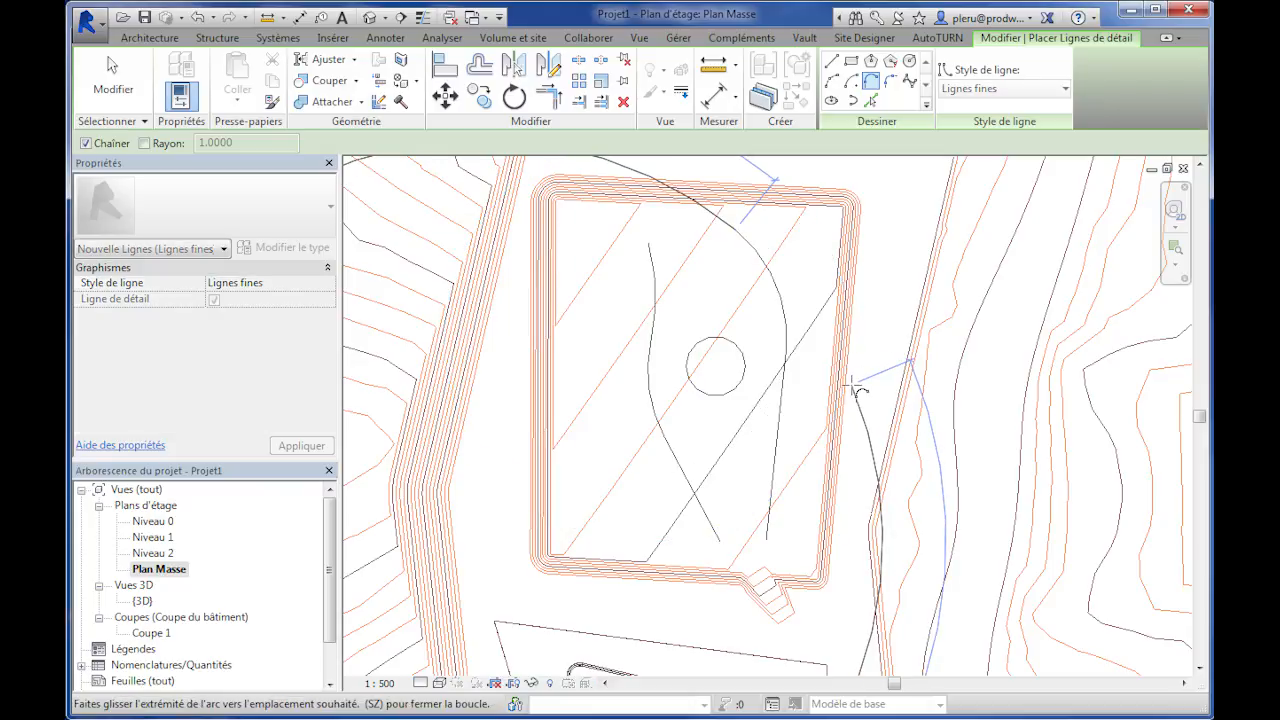
key(Escape)
key(Escape)
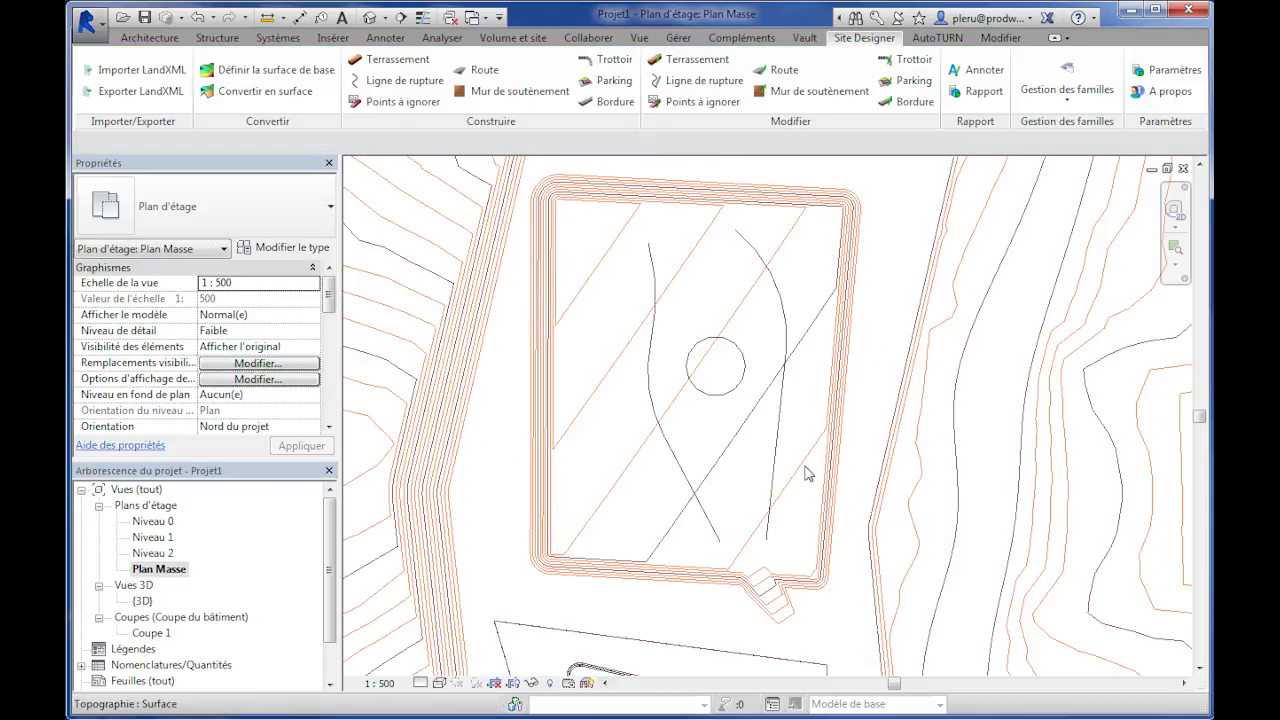
Create a Caniveau et Bordure 30cm curb chain from the existing circle and associate it with the Terrain Projeté surface.
click(615, 102)
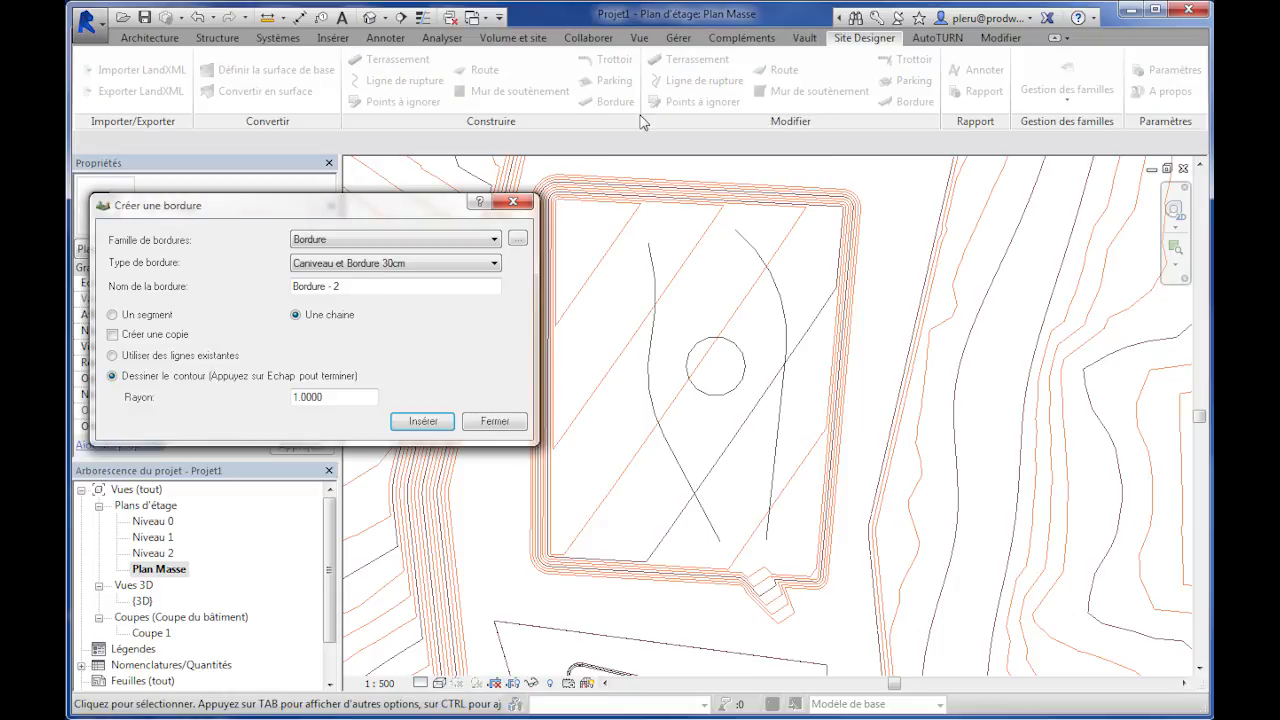
click(135, 362)
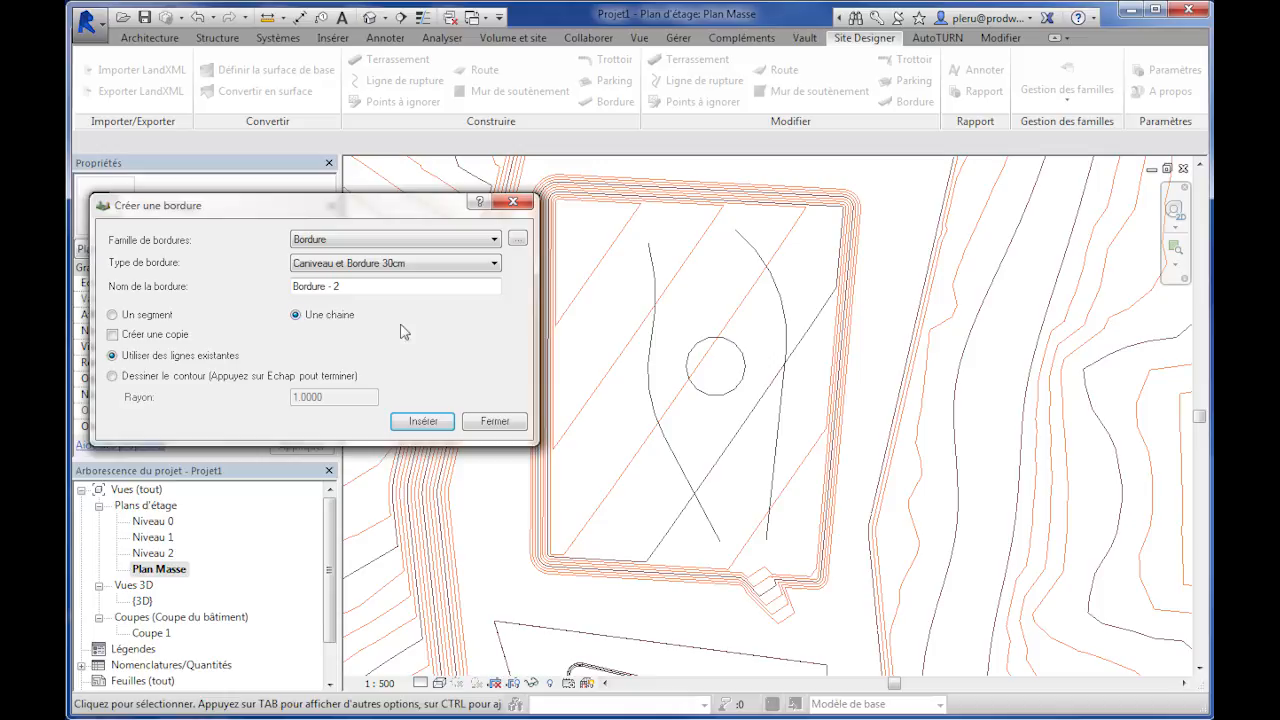
click(430, 423)
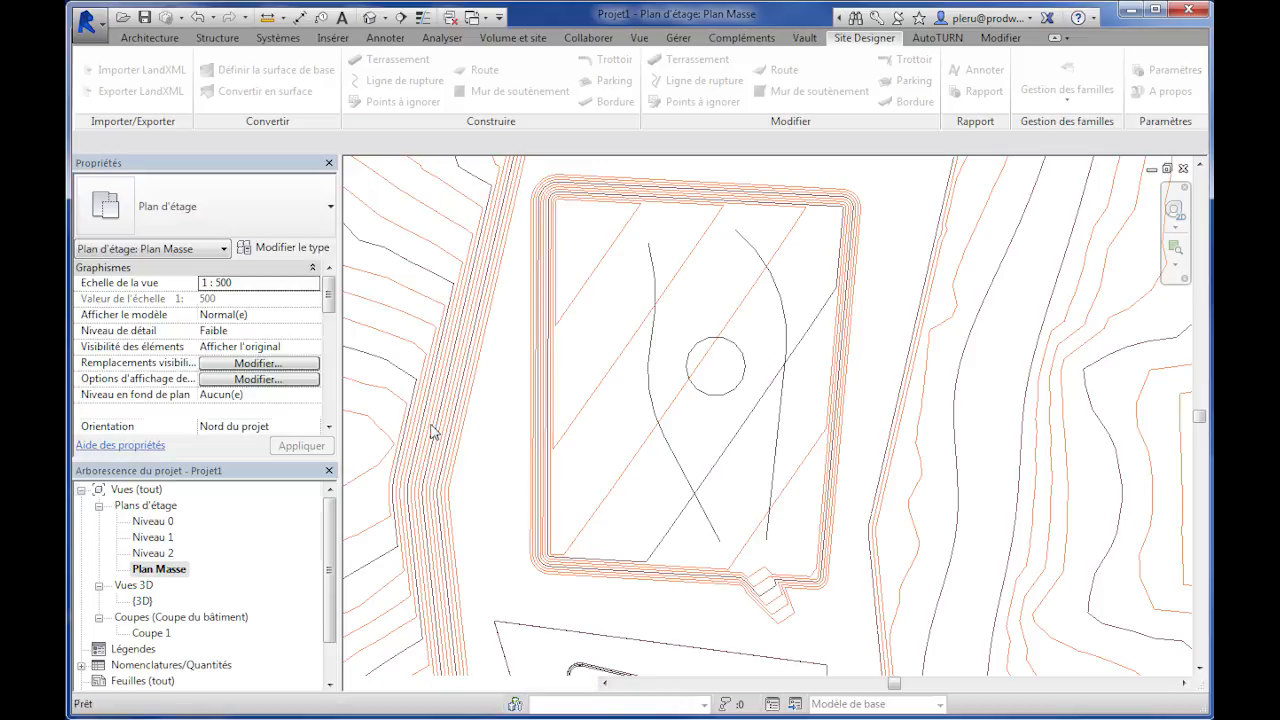
click(729, 400)
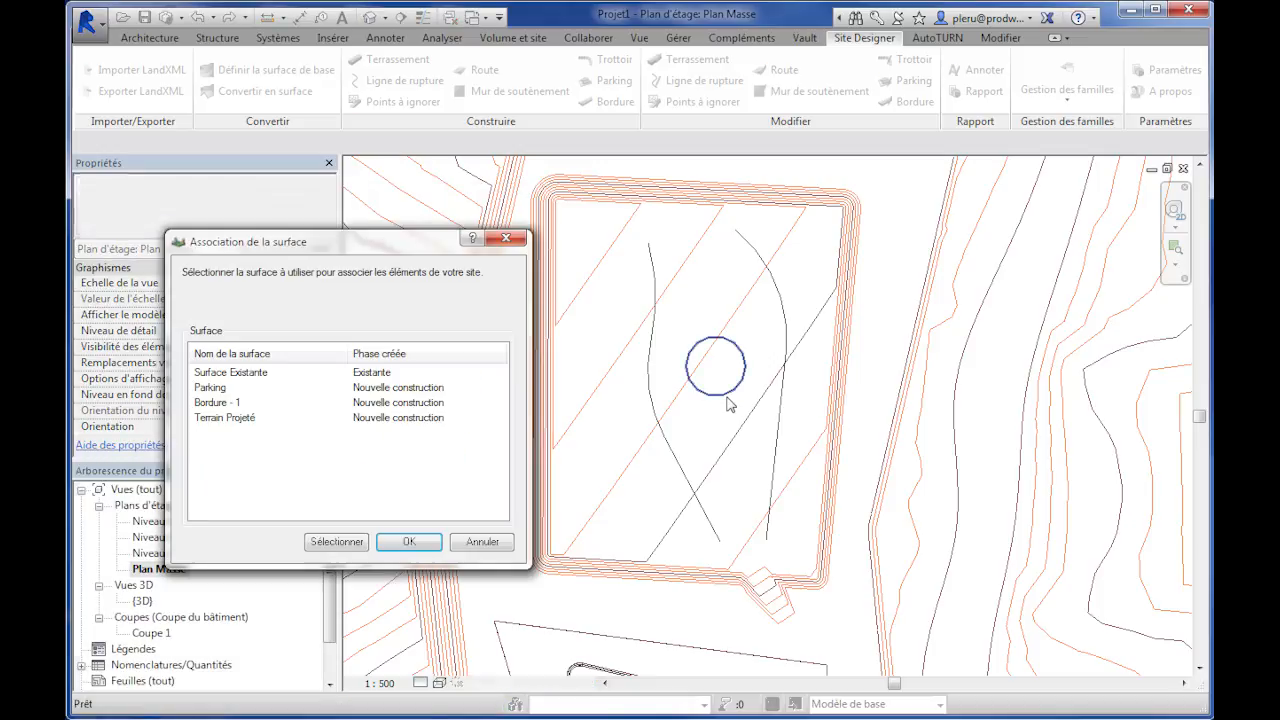
click(215, 425)
click(412, 541)
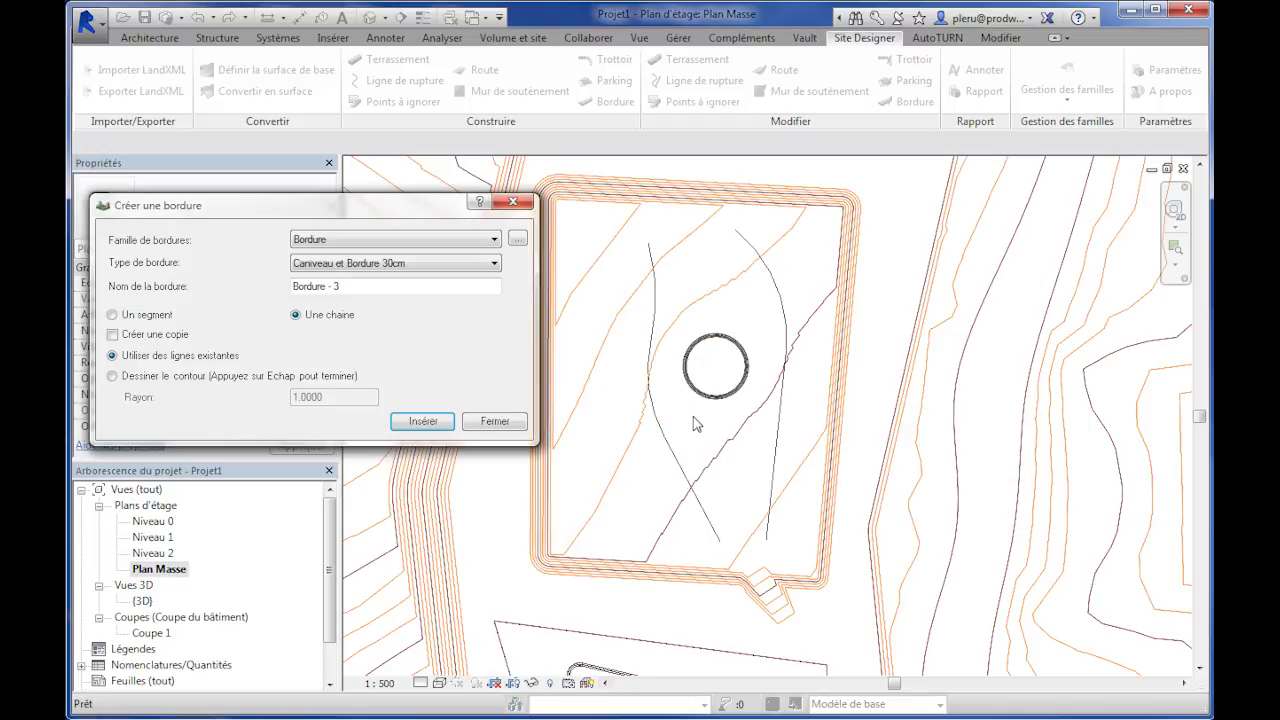
Create a Caniveau et Bordure 30cm curb along the western curved line, with its side facing the circle, on the Terrain Projeté surface.
click(423, 421)
click(686, 480)
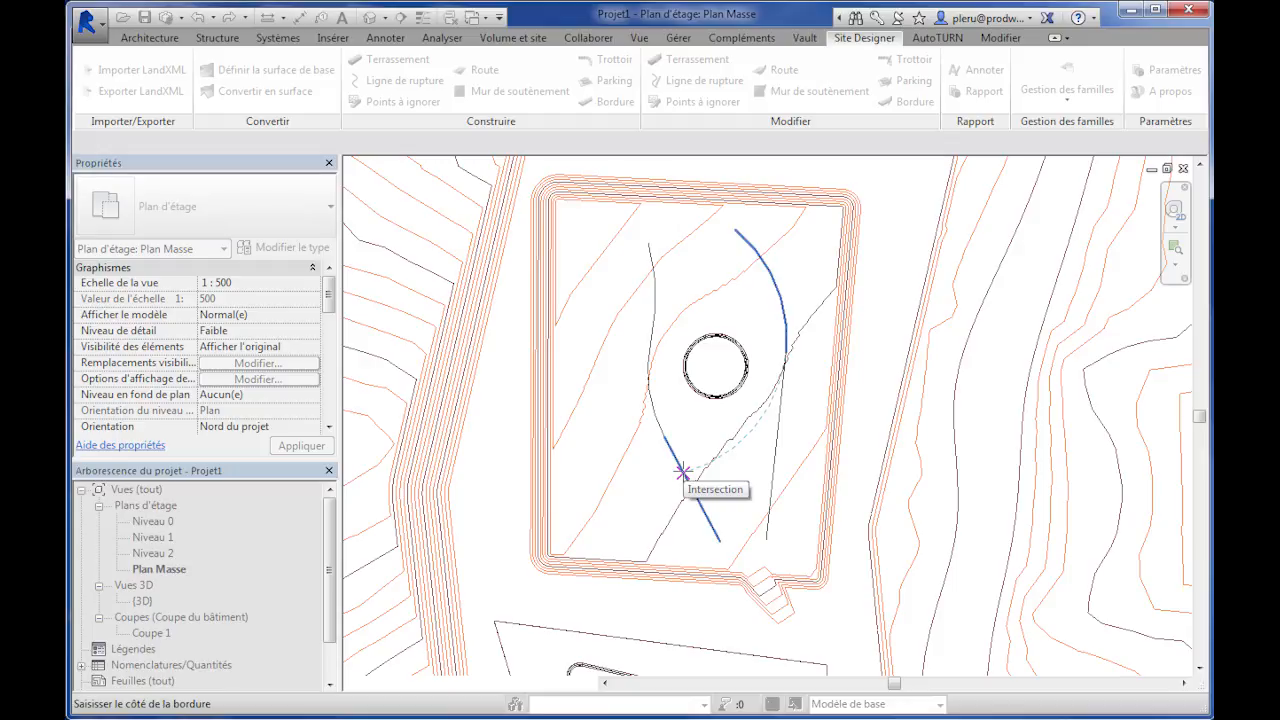
click(682, 470)
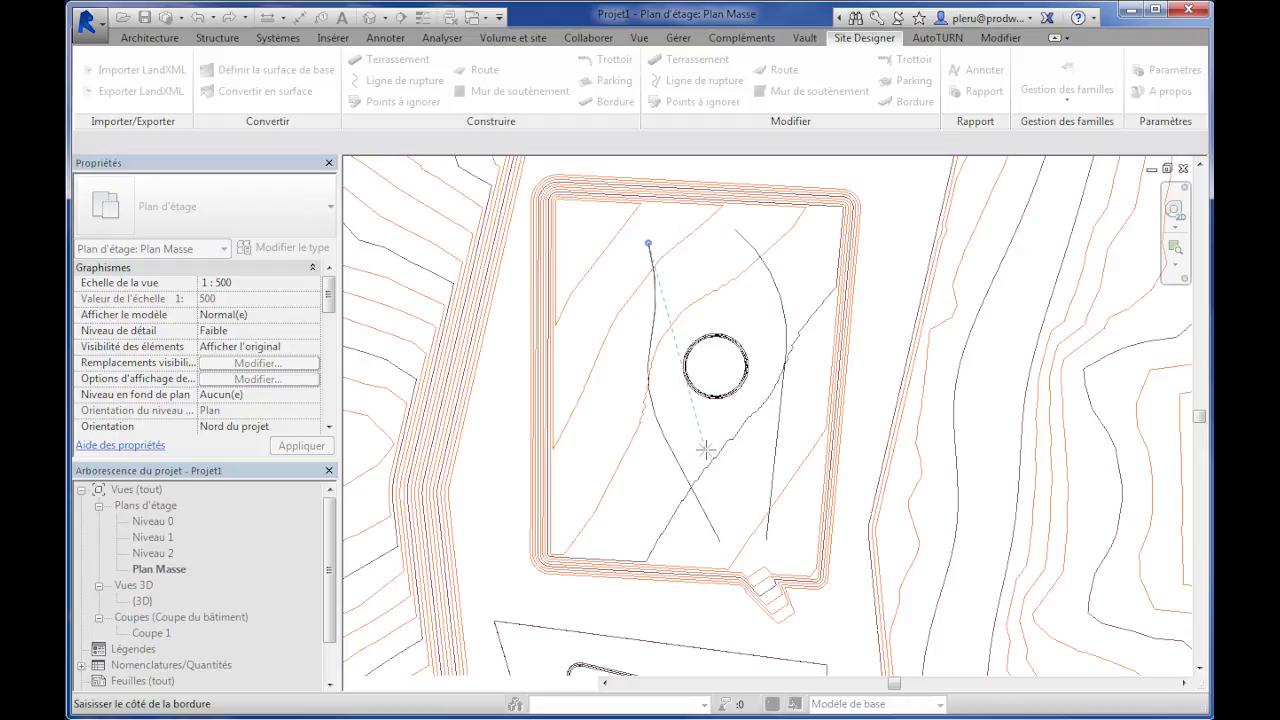
click(688, 274)
click(229, 420)
click(409, 543)
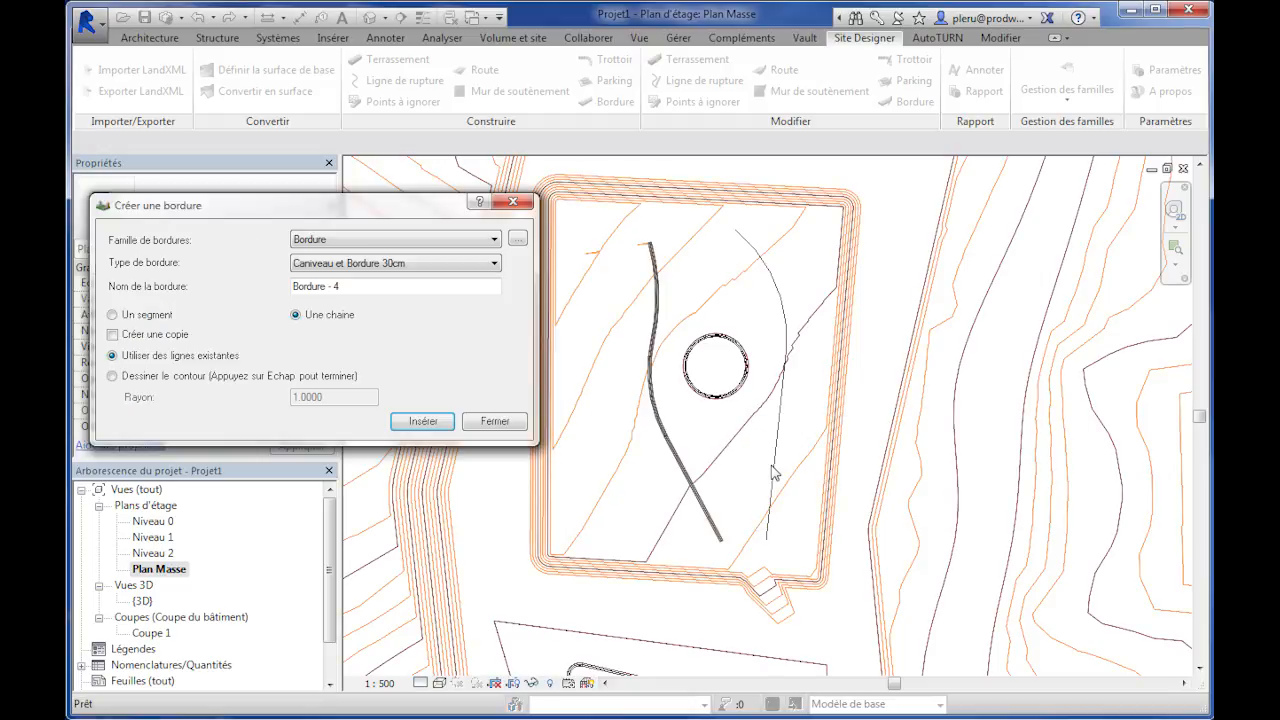
Create a Caniveau et Bordure 30cm curb along the eastern curved line on the Terrain Projeté surface, and open the {3D} view.
click(438, 422)
click(776, 474)
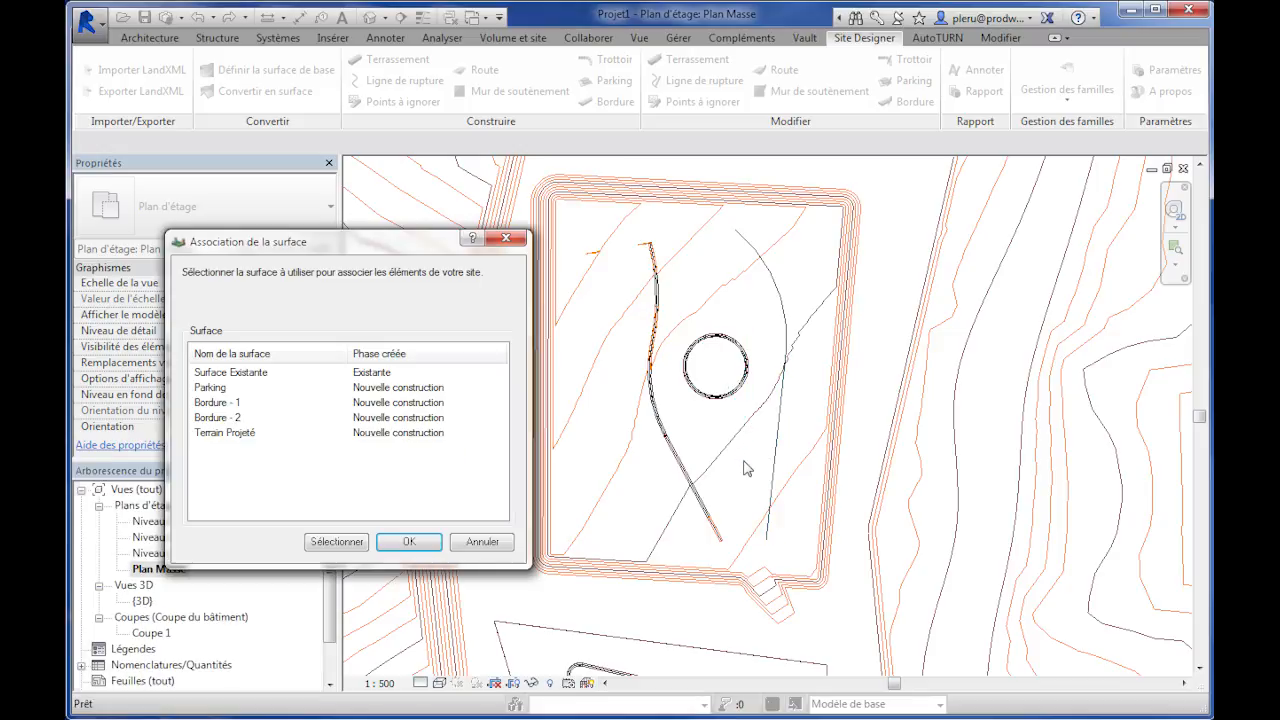
click(225, 433)
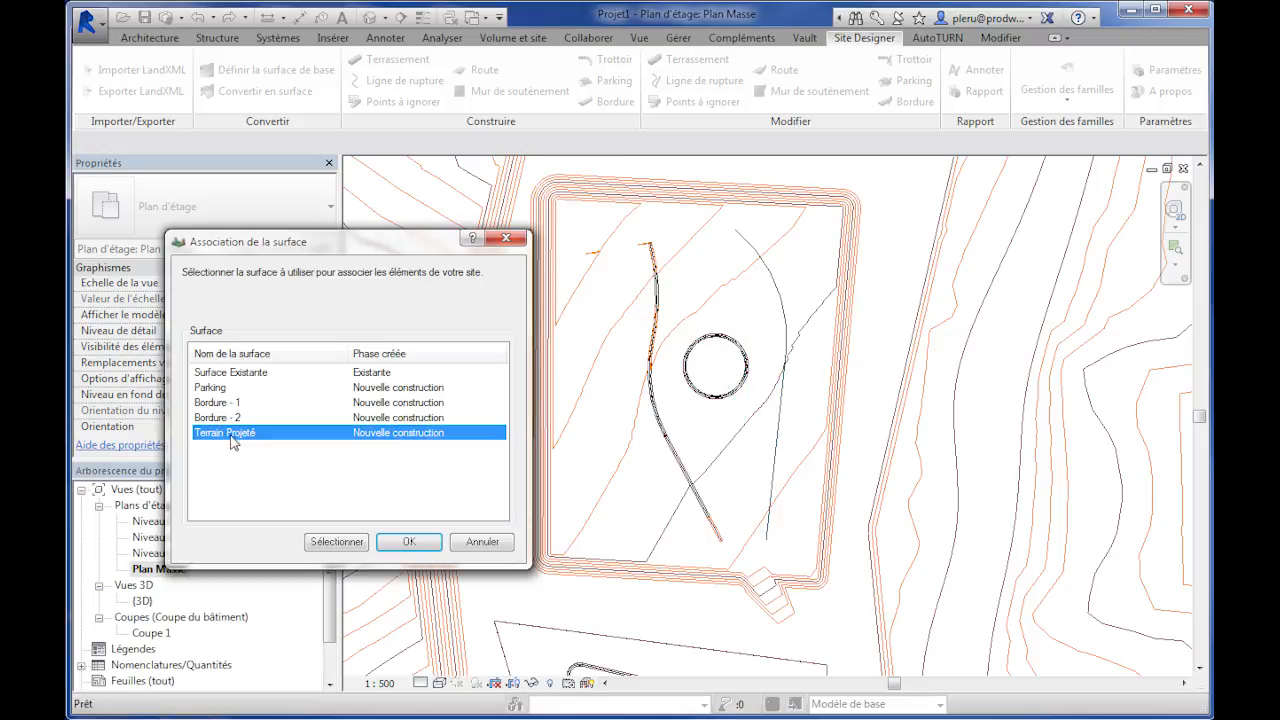
click(410, 542)
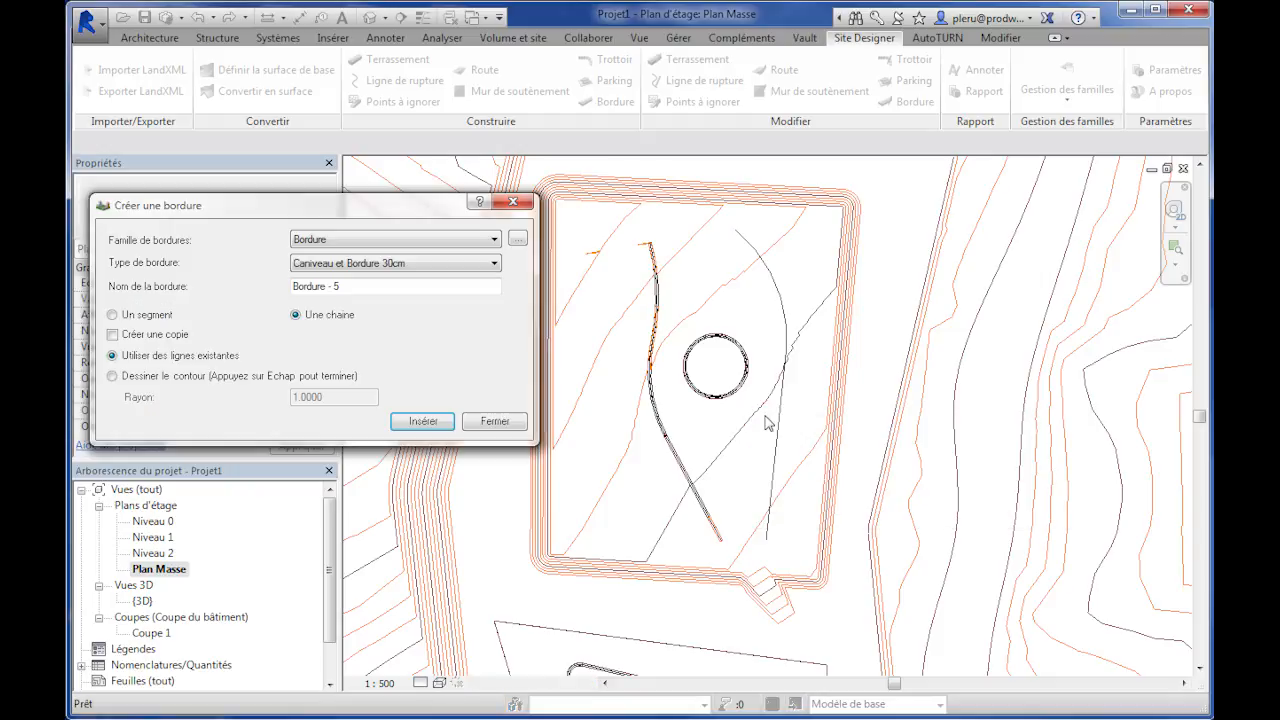
click(497, 424)
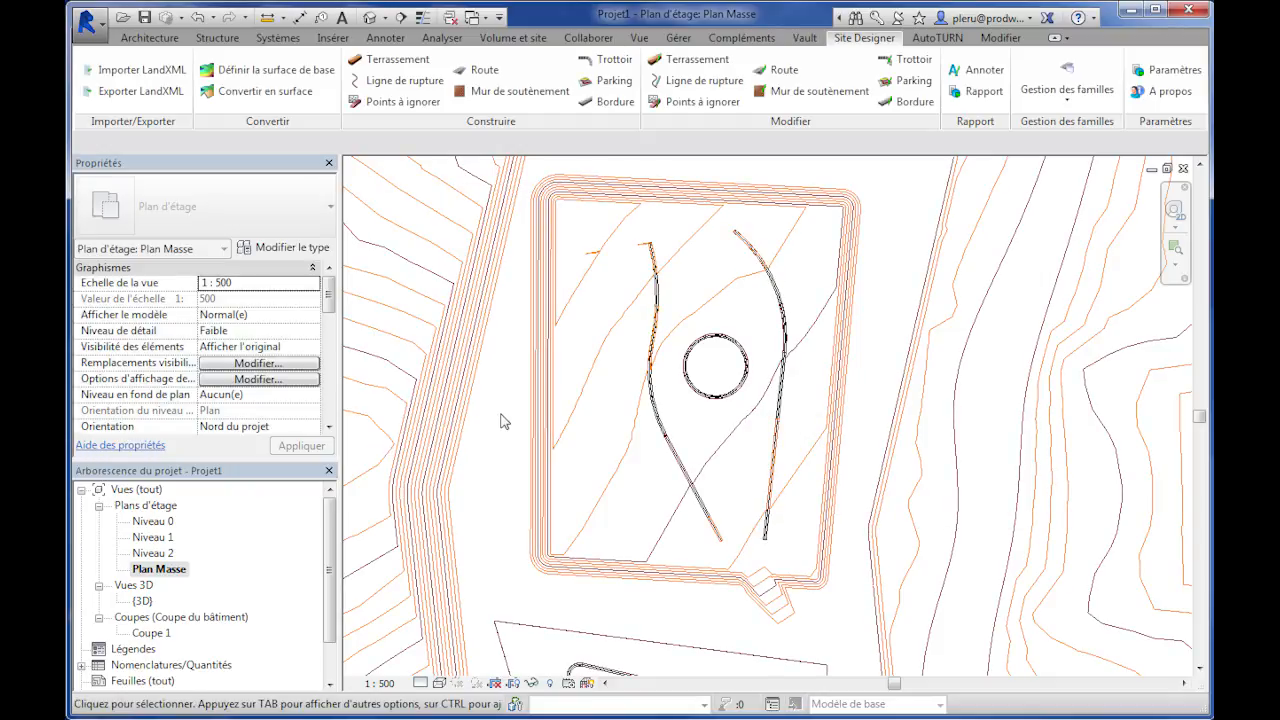
double_click(142, 601)
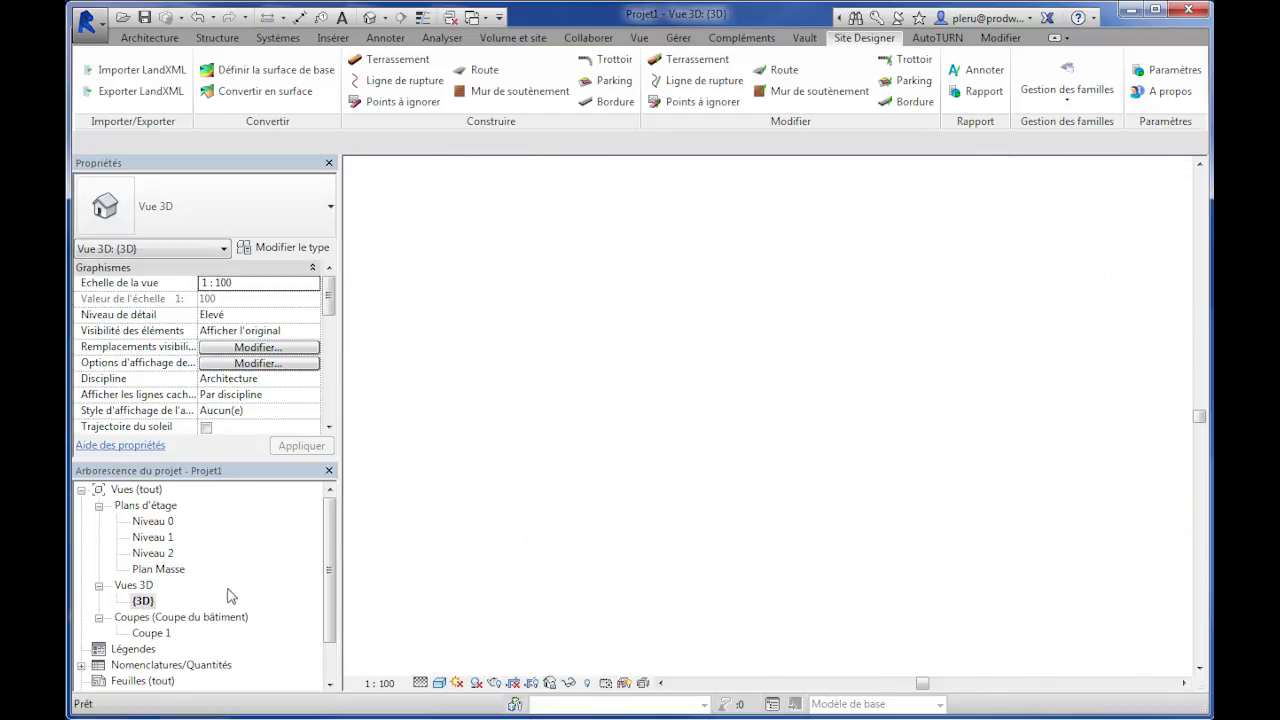
Move the Coupe 1 section line north in the Plan Masse view so that it cuts through the circular curb.
middle_drag(692, 313, 659, 443)
scroll(793, 437, up, 6)
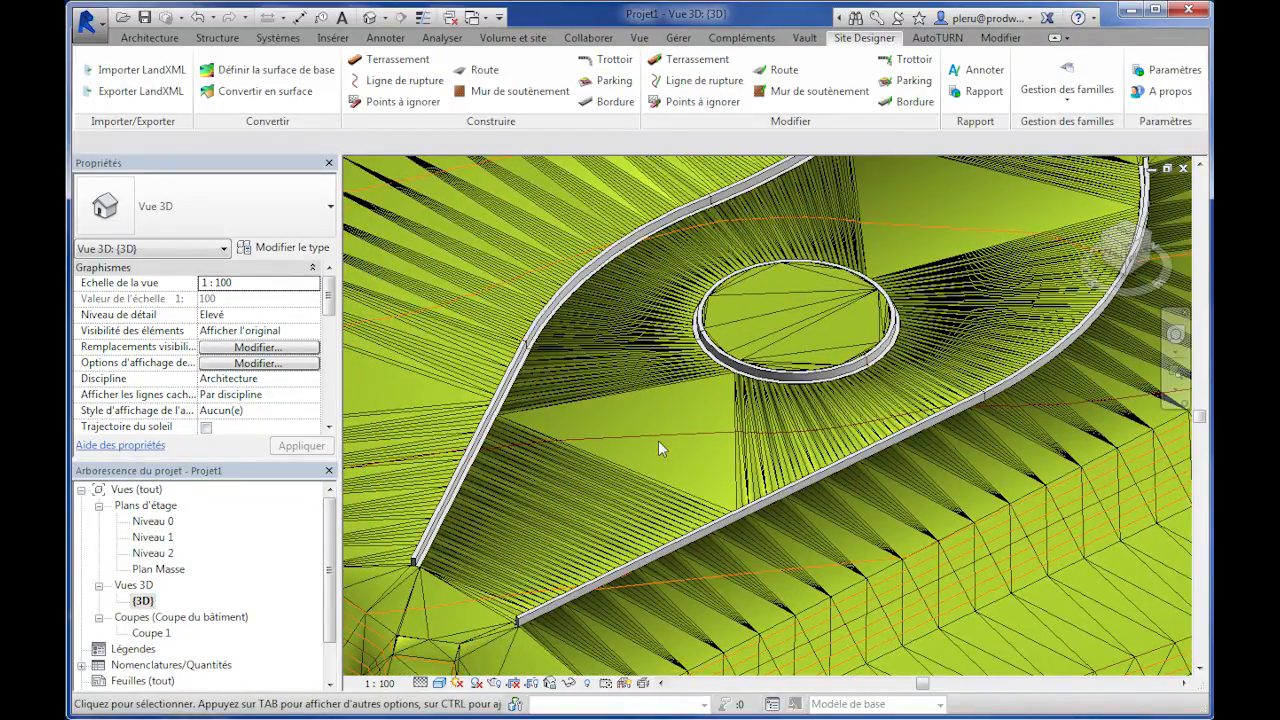
click(658, 440)
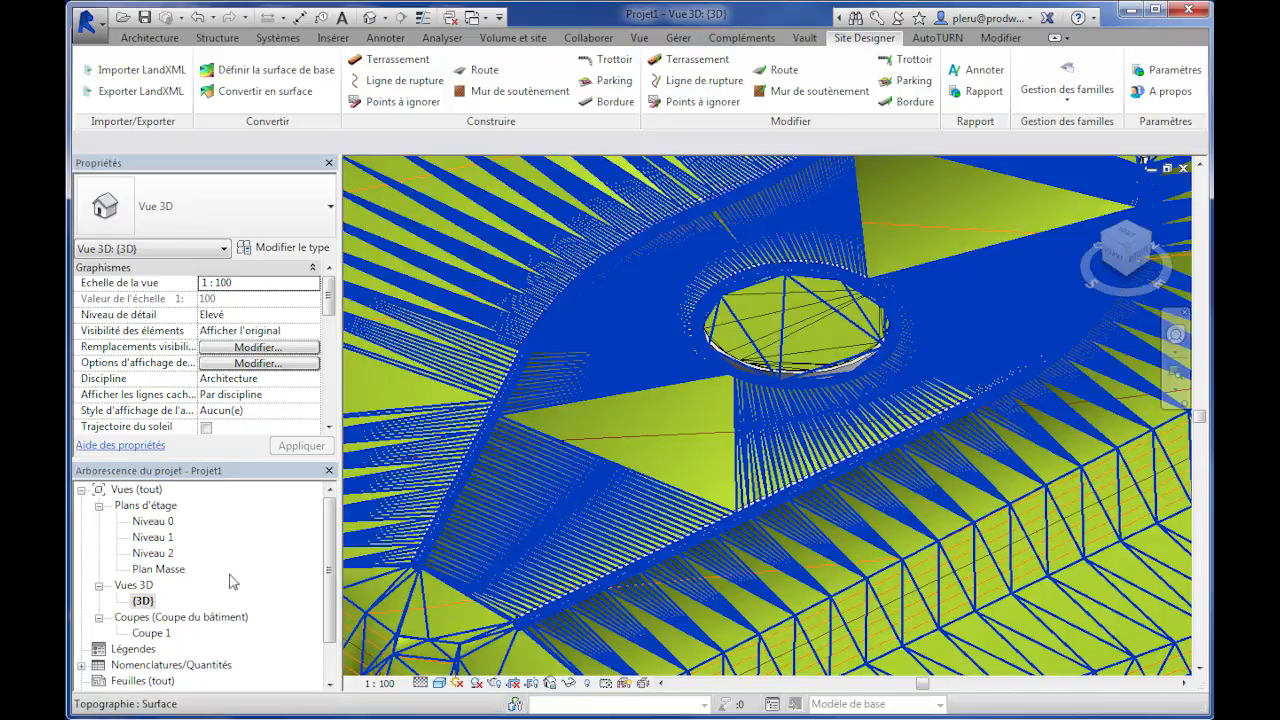
double_click(165, 570)
middle_drag(740, 482, 676, 375)
scroll(731, 460, down, 2)
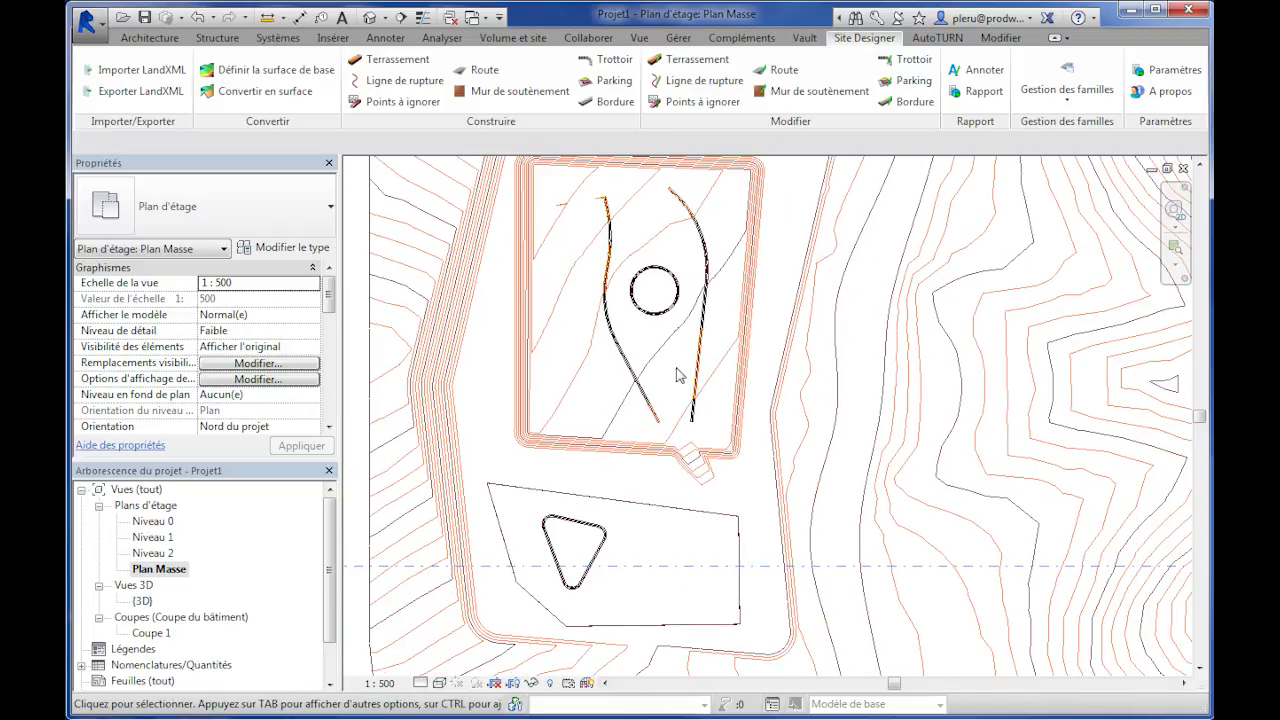
click(697, 566)
drag(686, 566, 676, 260)
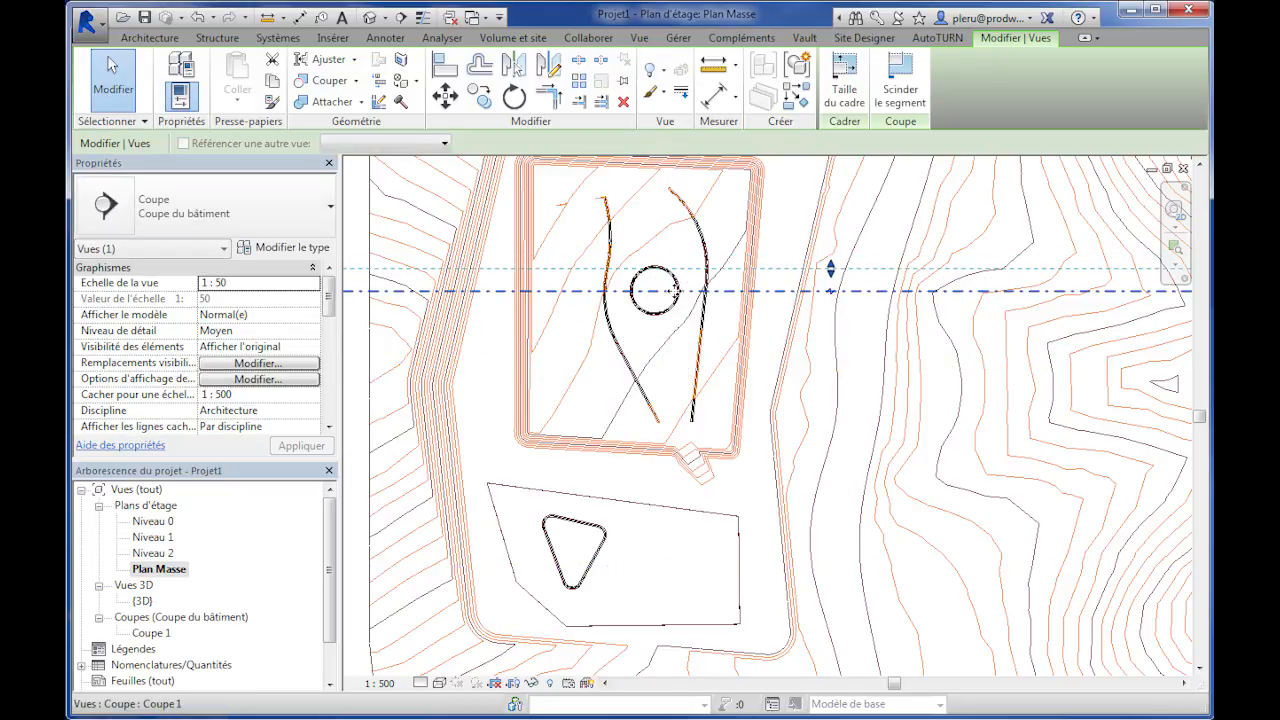
Examine the curb profiles on the terrain in the Coupe 1 section and return to the Plan Masse view.
double_click(152, 634)
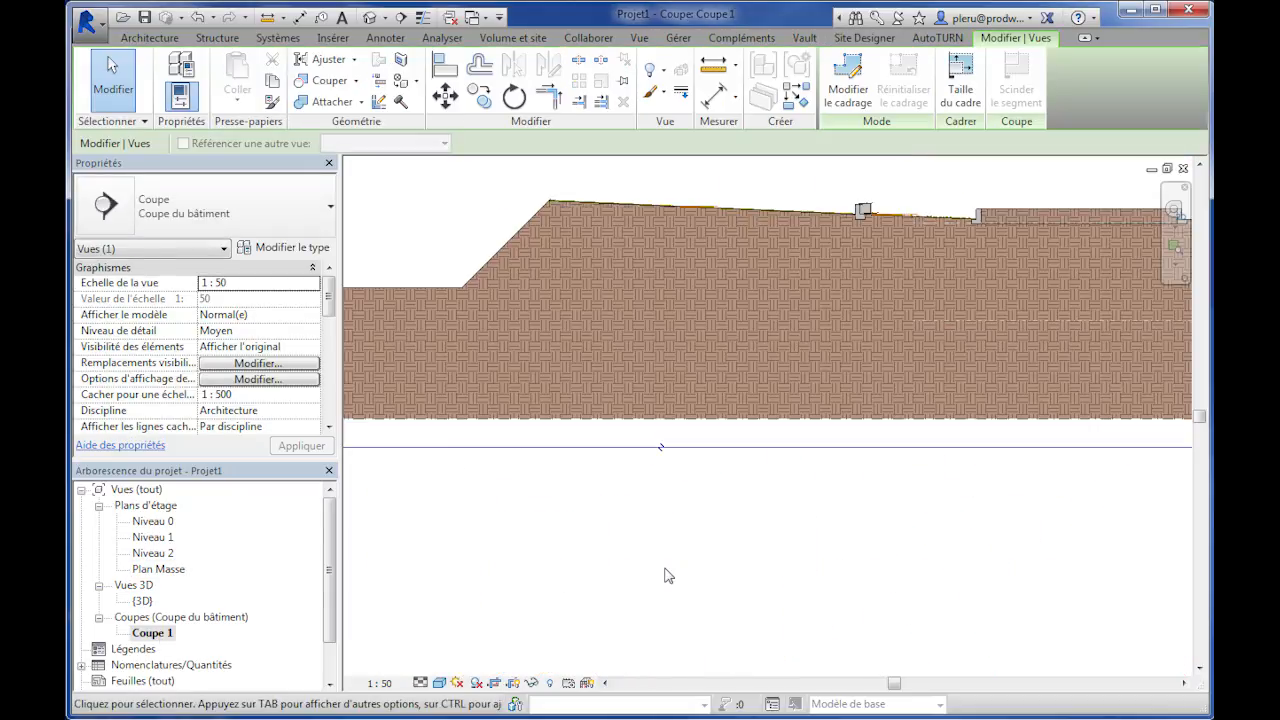
middle_drag(863, 529, 666, 574)
scroll(697, 451, up, 3)
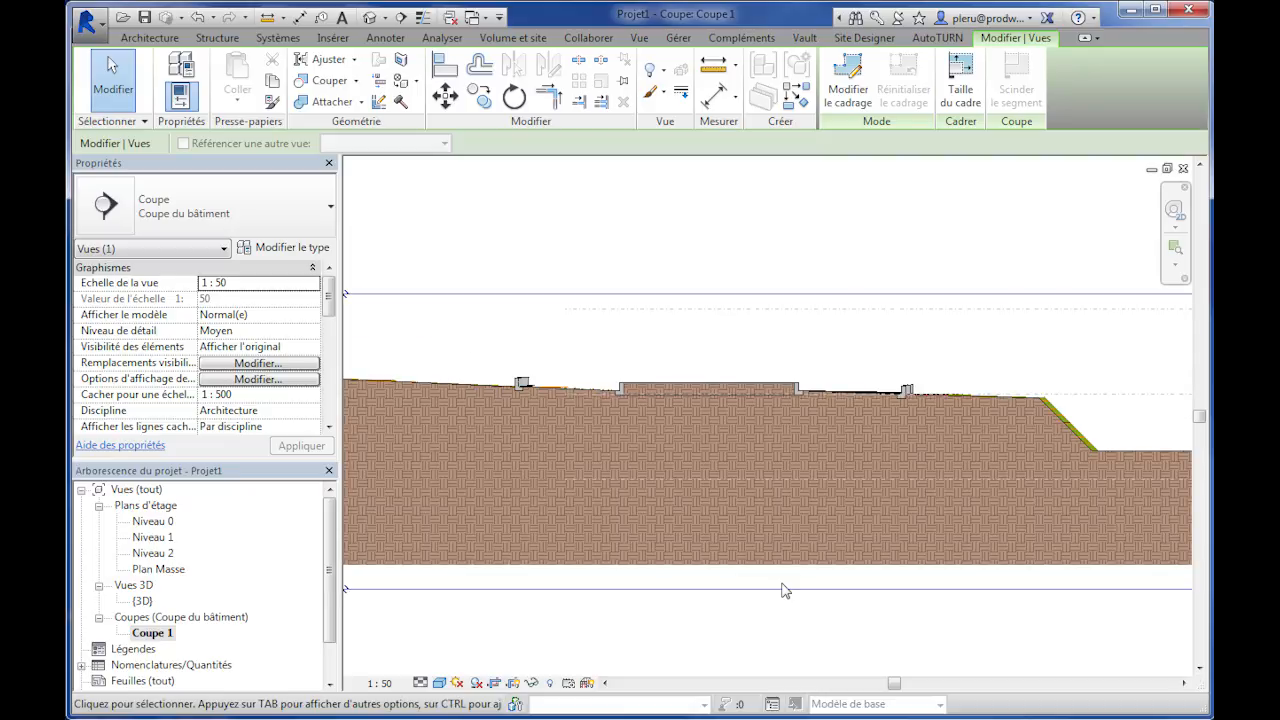
double_click(158, 569)
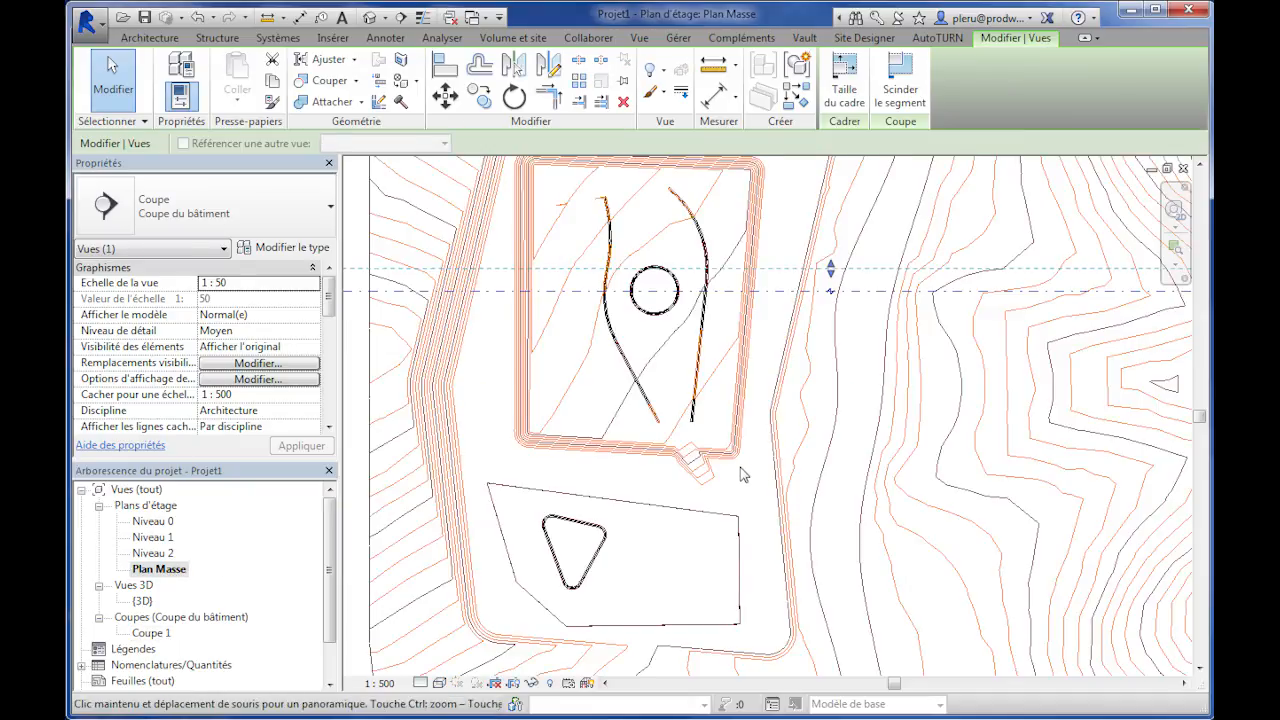
scroll(744, 472, down, 2)
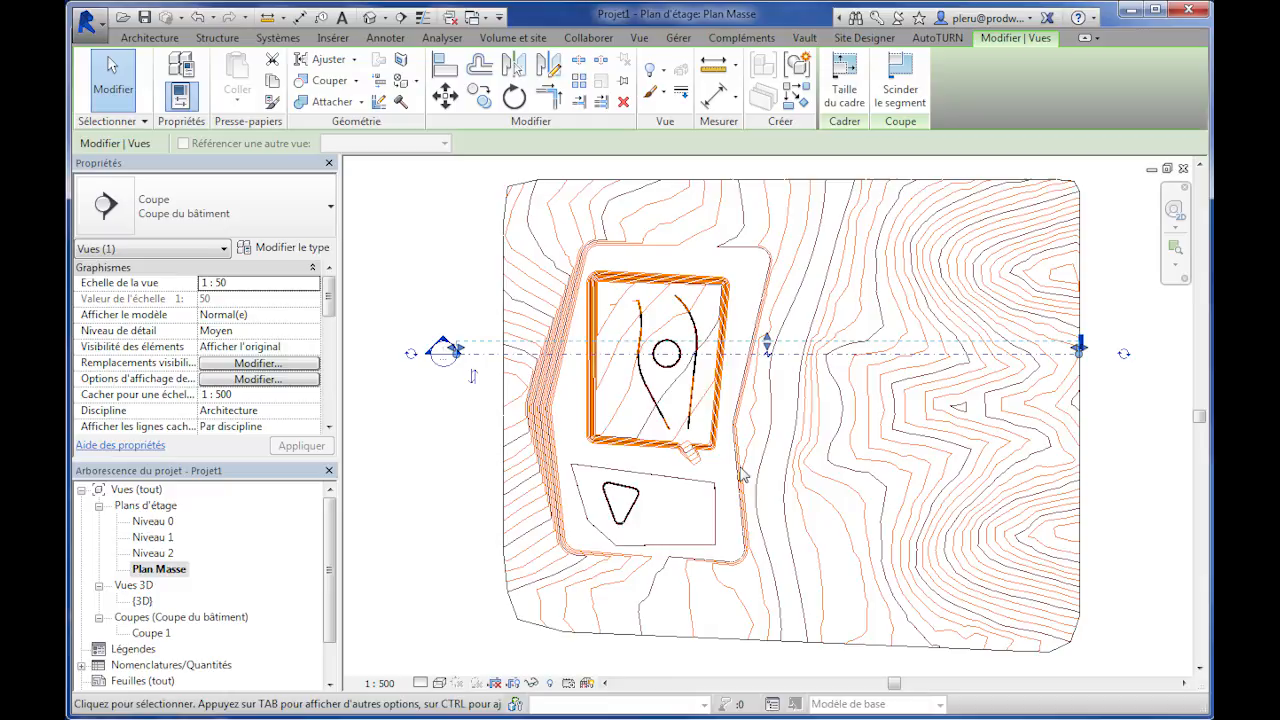
key(Escape)
middle_drag(744, 472, 726, 472)
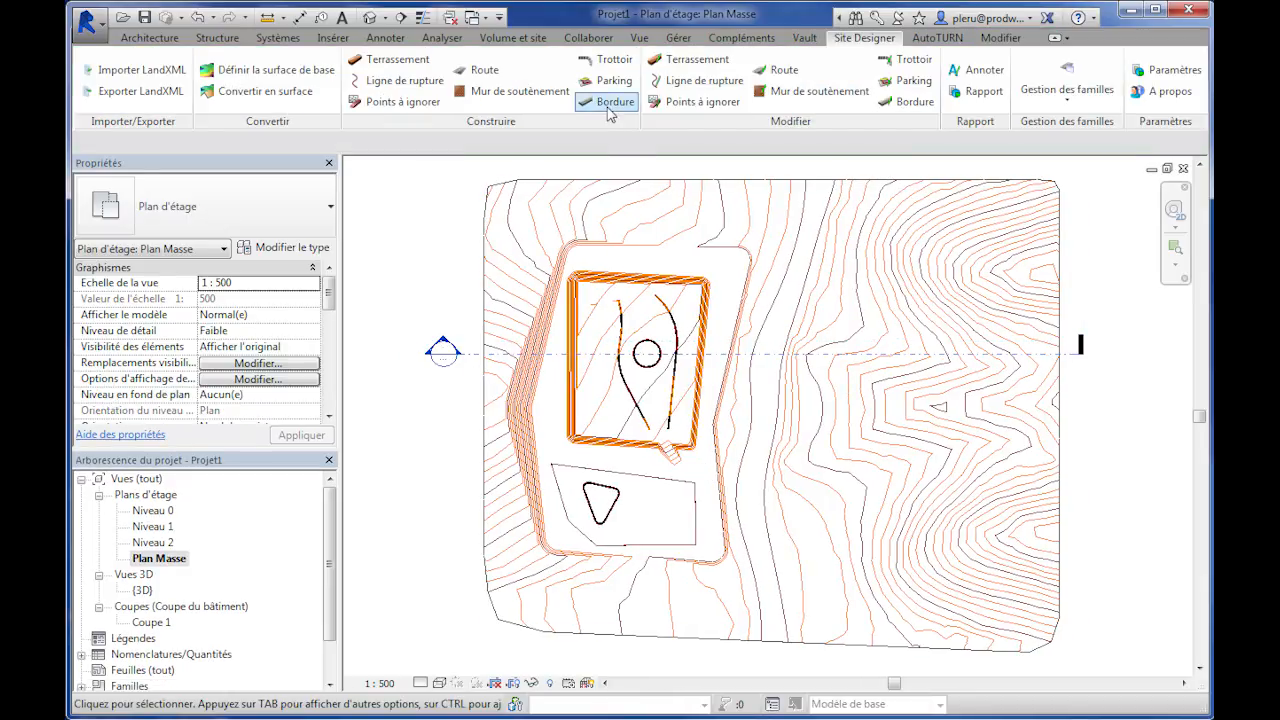
Set up a retaining wall of type Béton Hauteur 1.50m et Talus 1/1 as a chain and start inserting it.
click(521, 100)
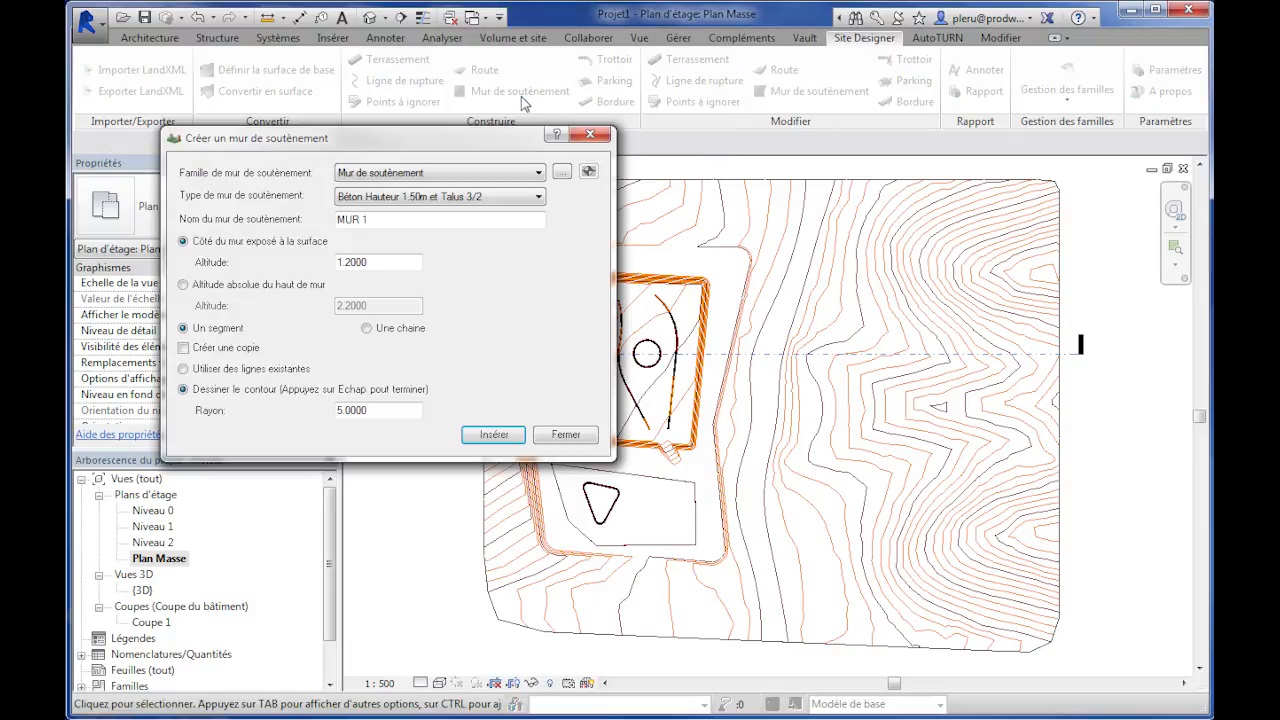
drag(473, 142, 423, 114)
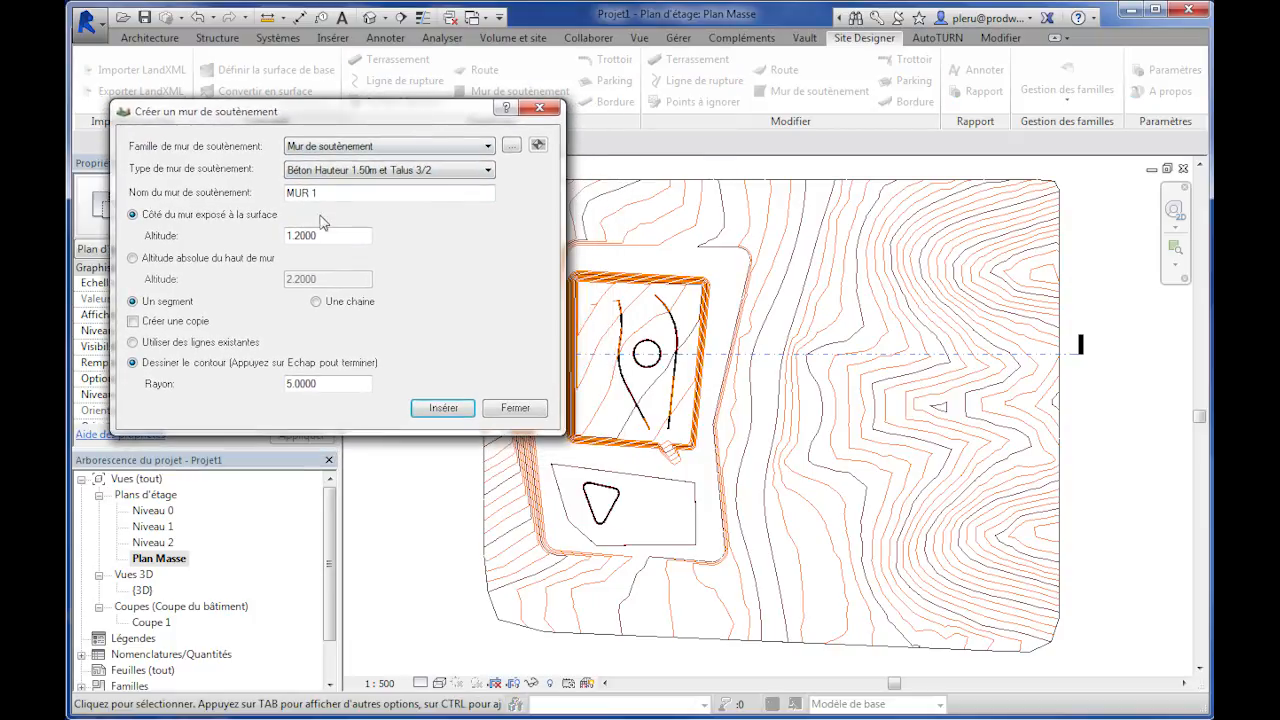
click(378, 170)
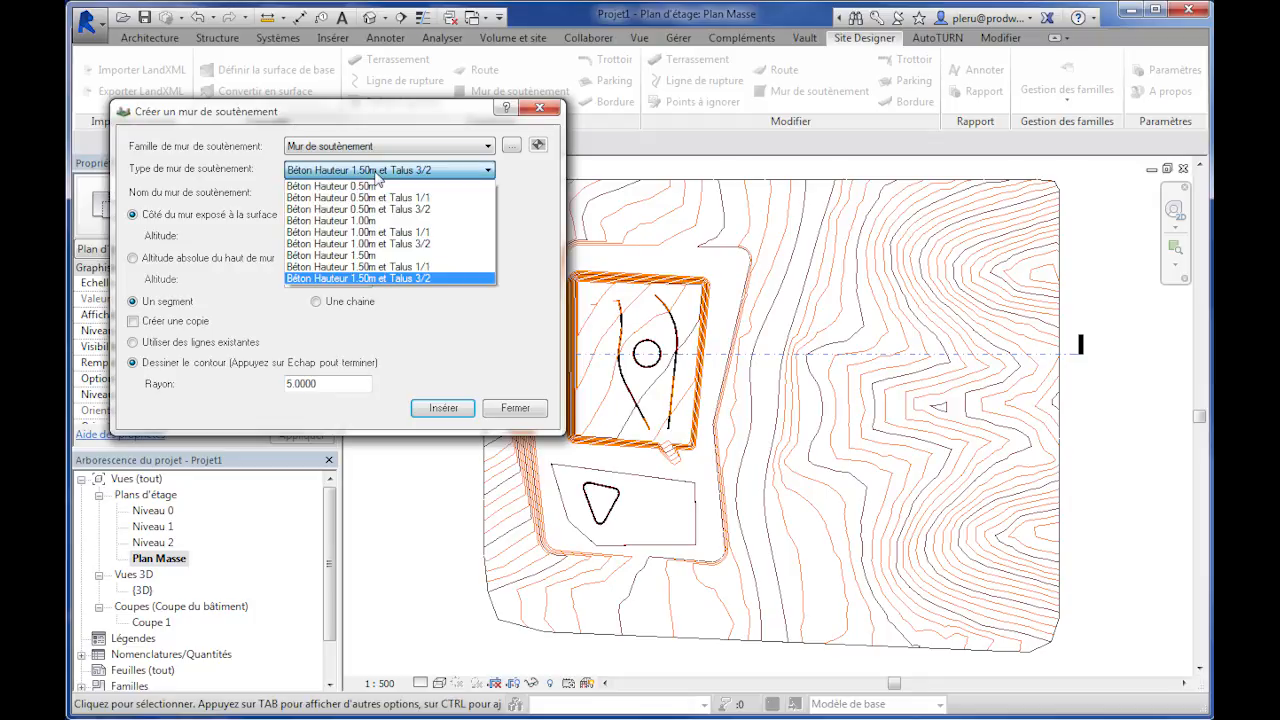
click(407, 268)
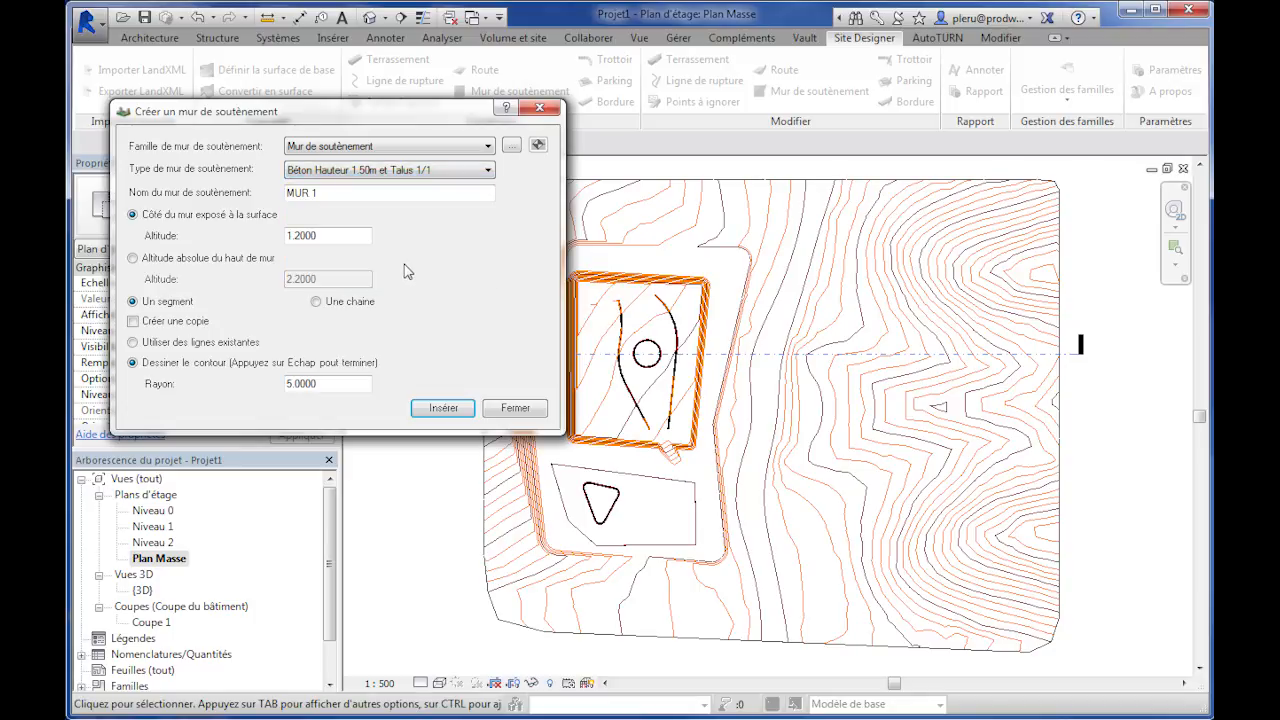
drag(325, 192, 247, 191)
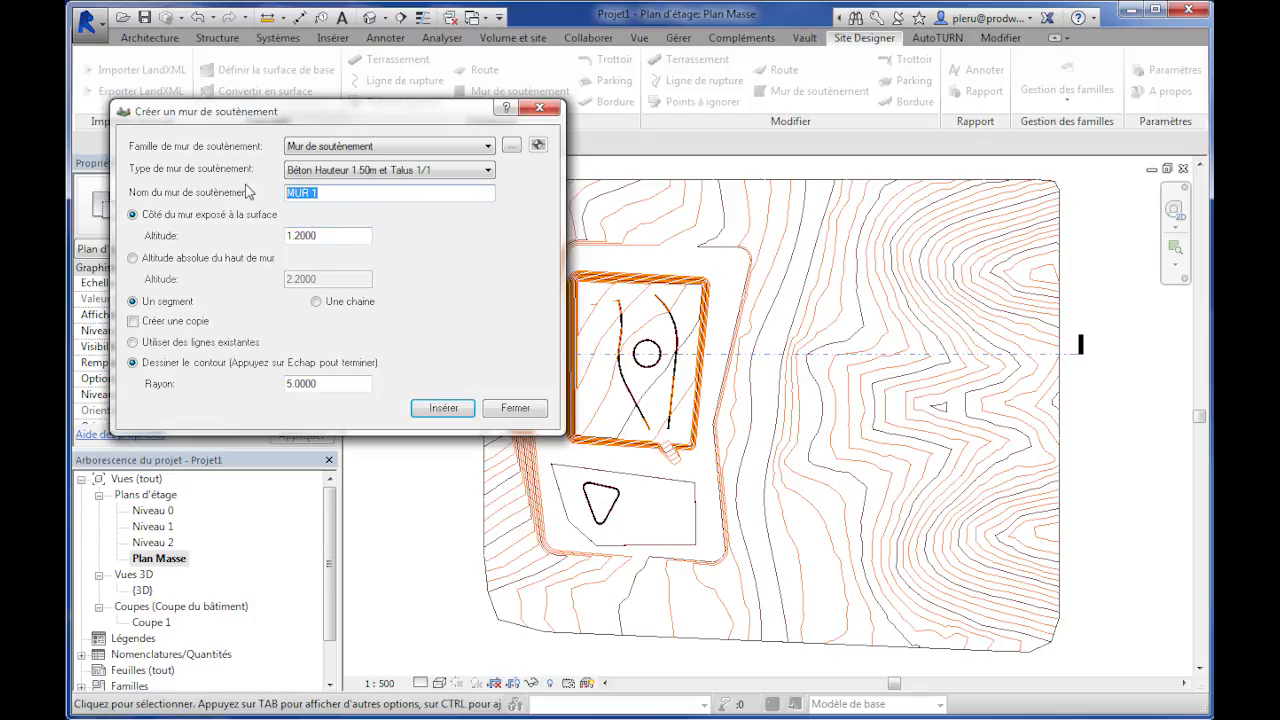
drag(321, 235, 259, 240)
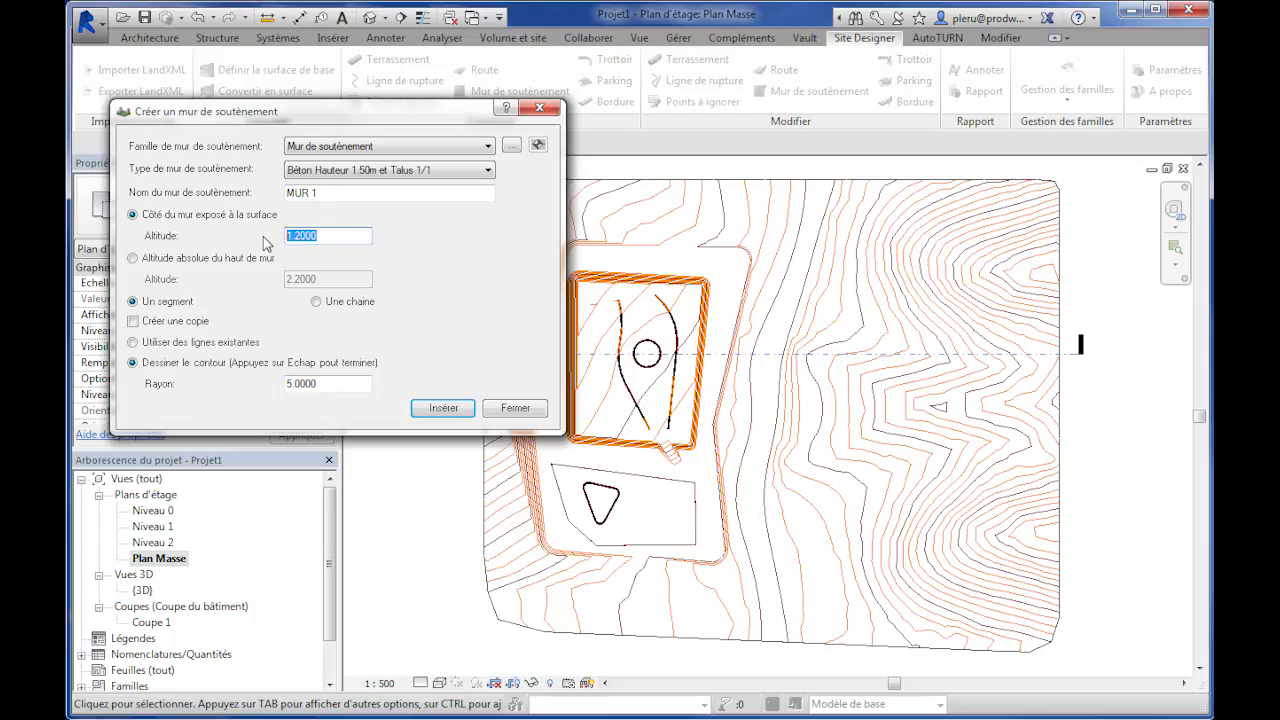
click(326, 305)
drag(330, 383, 255, 383)
click(462, 407)
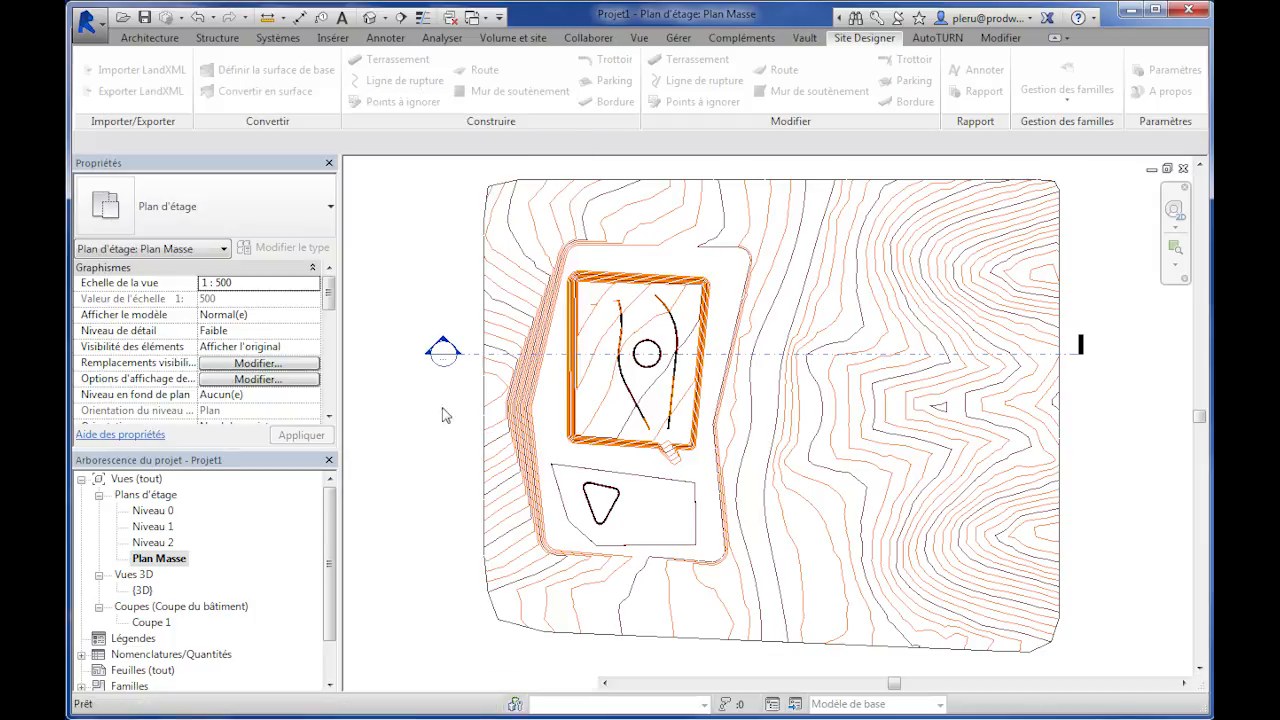
Draw the two-segment retaining wall between the western curb and the platform's west edge, with its slope on the west side.
click(618, 429)
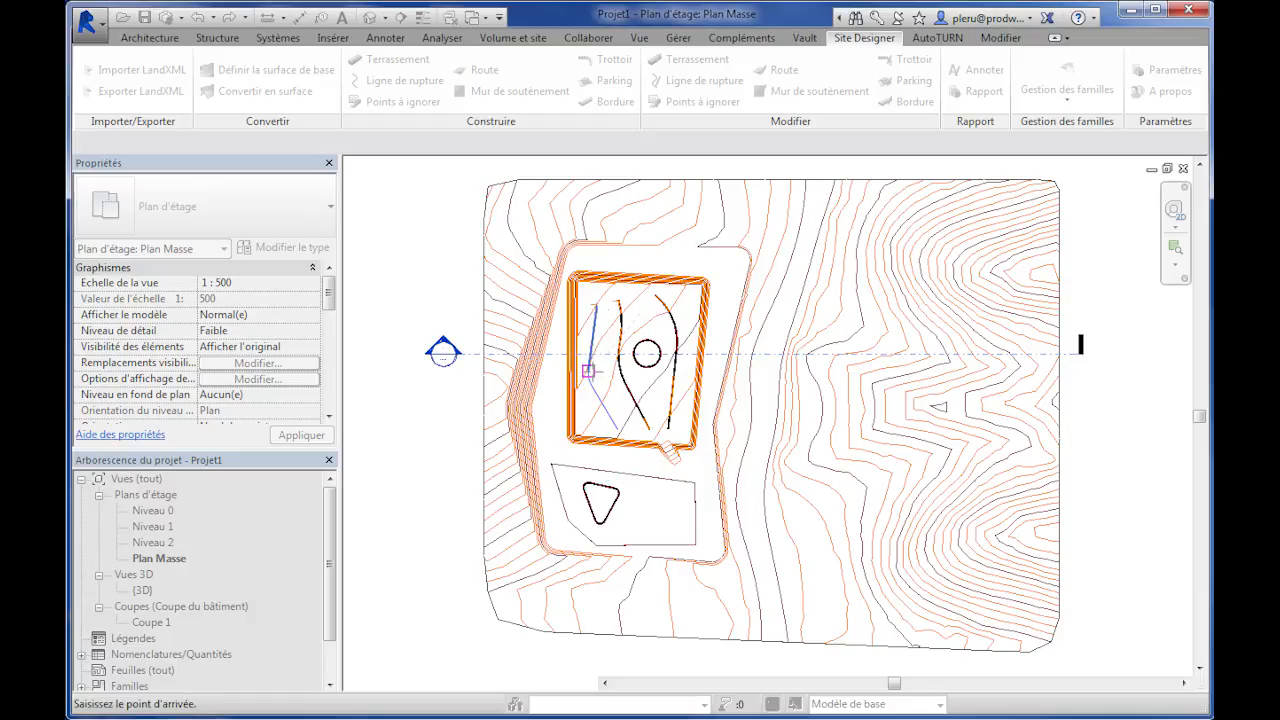
right_click(595, 372)
click(668, 385)
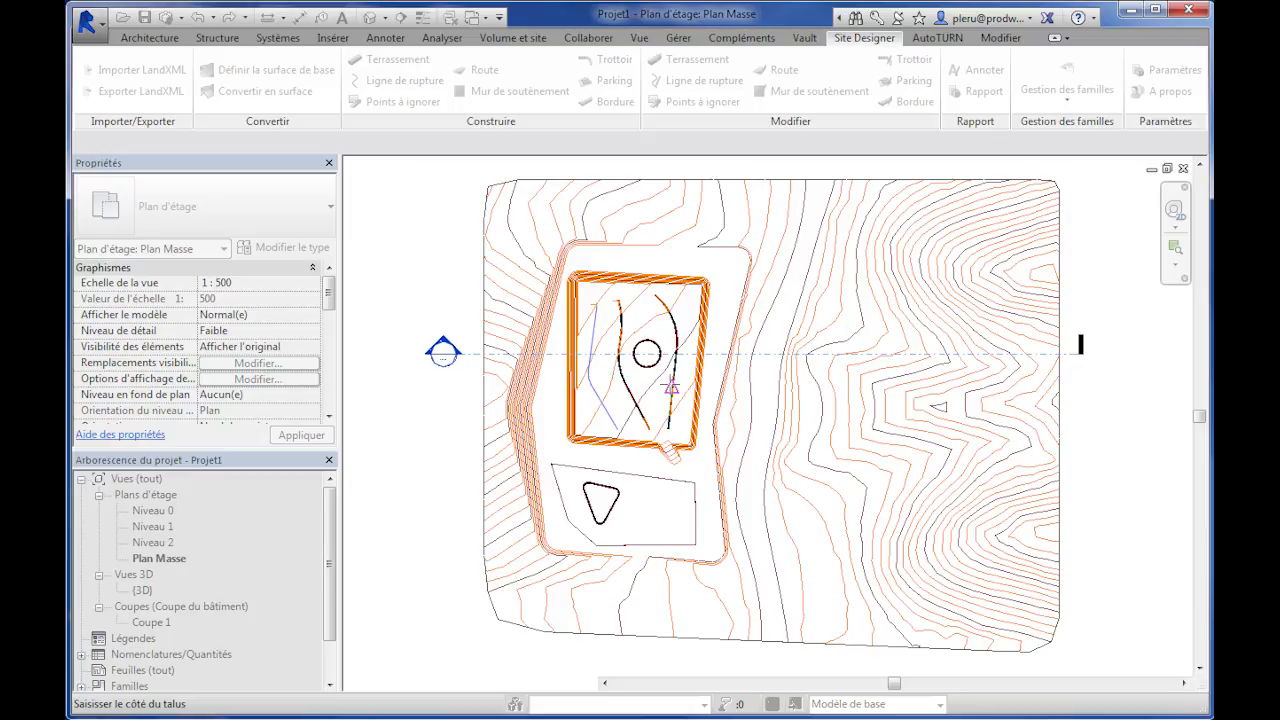
click(587, 406)
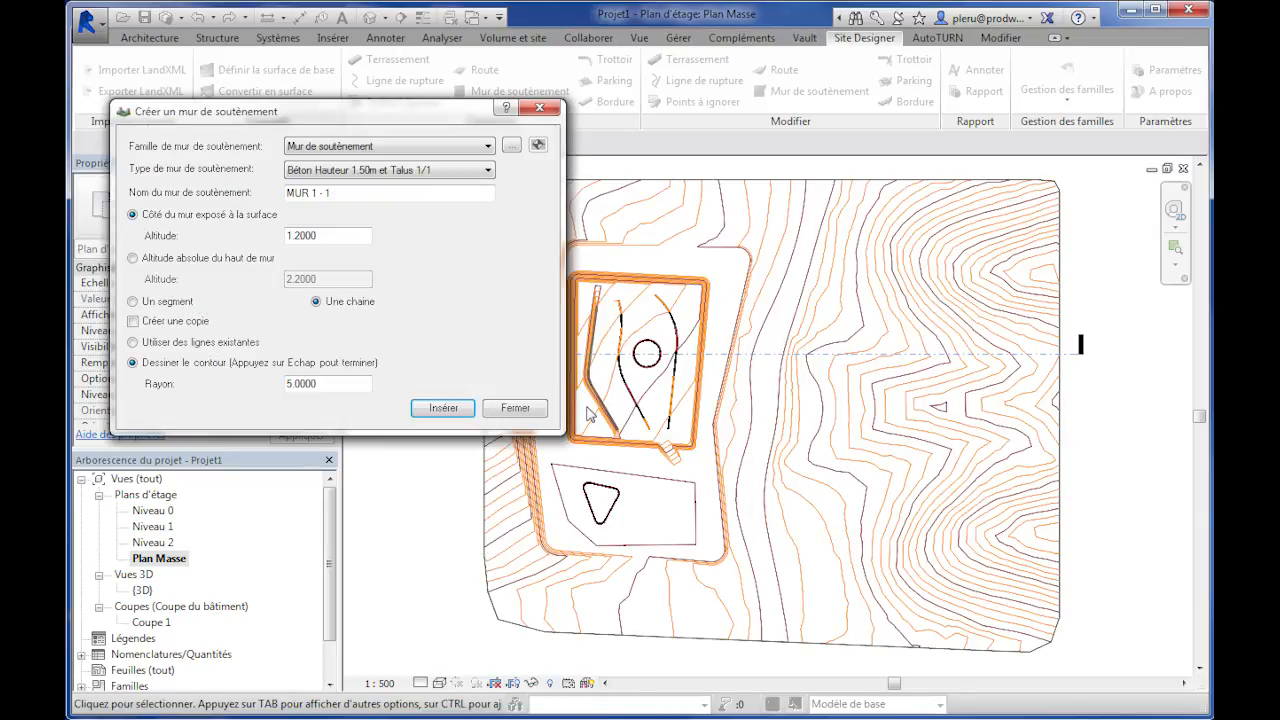
click(515, 408)
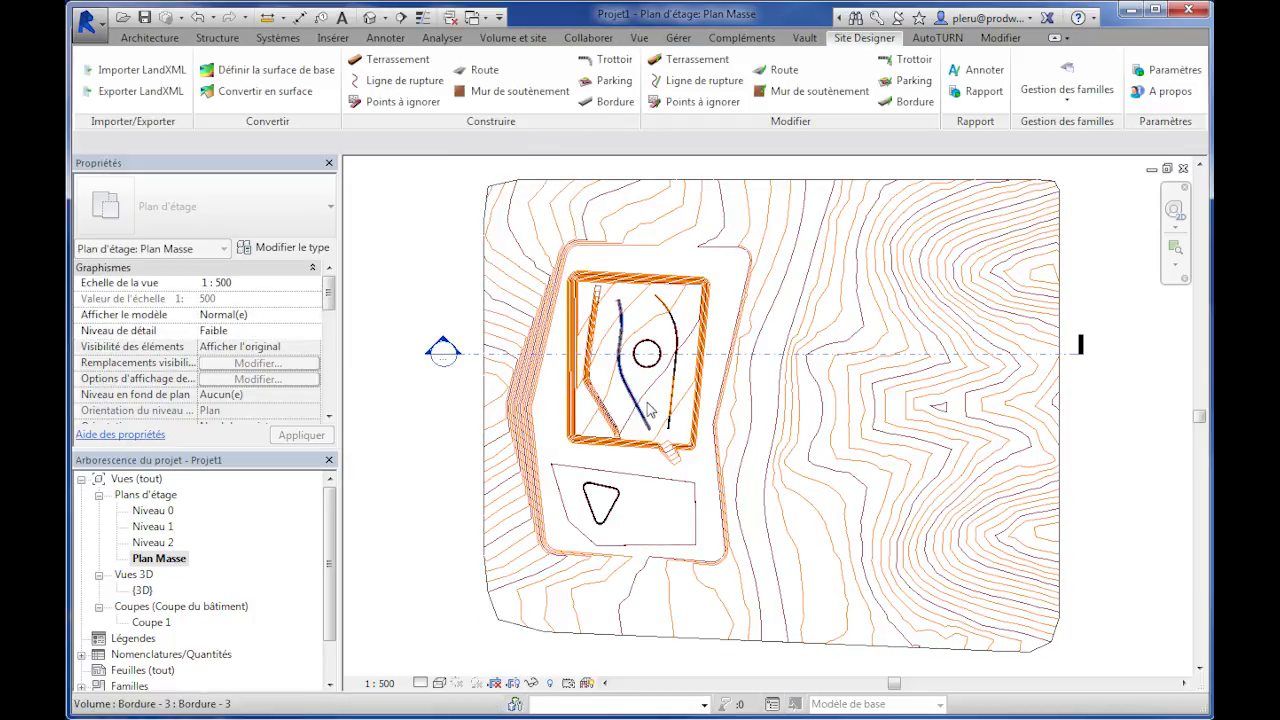
Examine the retaining wall and its slope in the Coupe 1 section and return to the Plan Masse view.
double_click(151, 623)
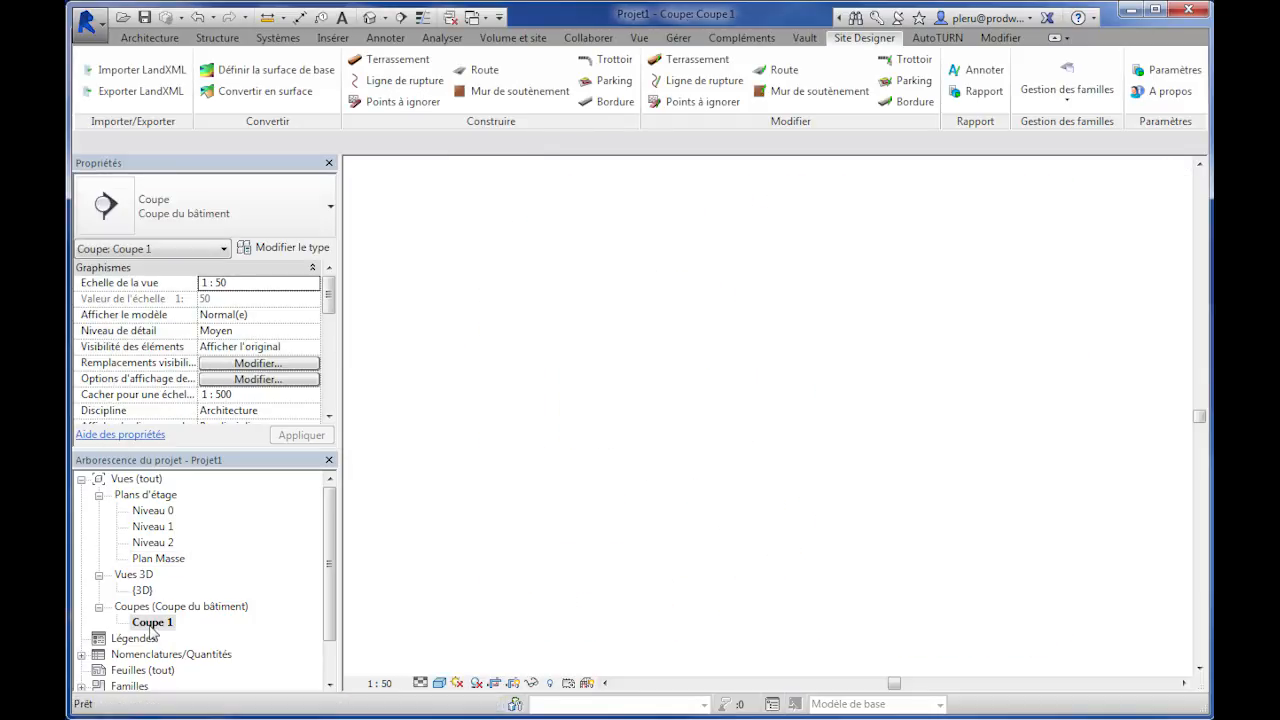
middle_drag(484, 445, 826, 440)
scroll(593, 397, up, 3)
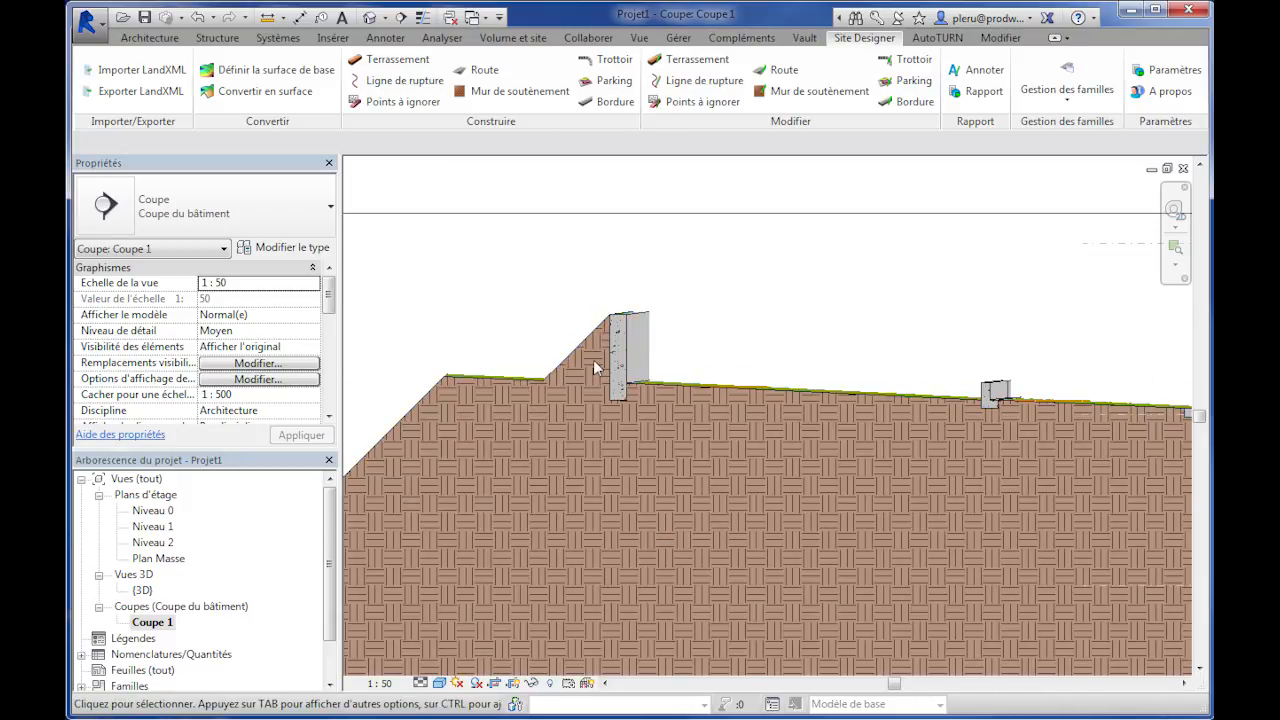
double_click(160, 558)
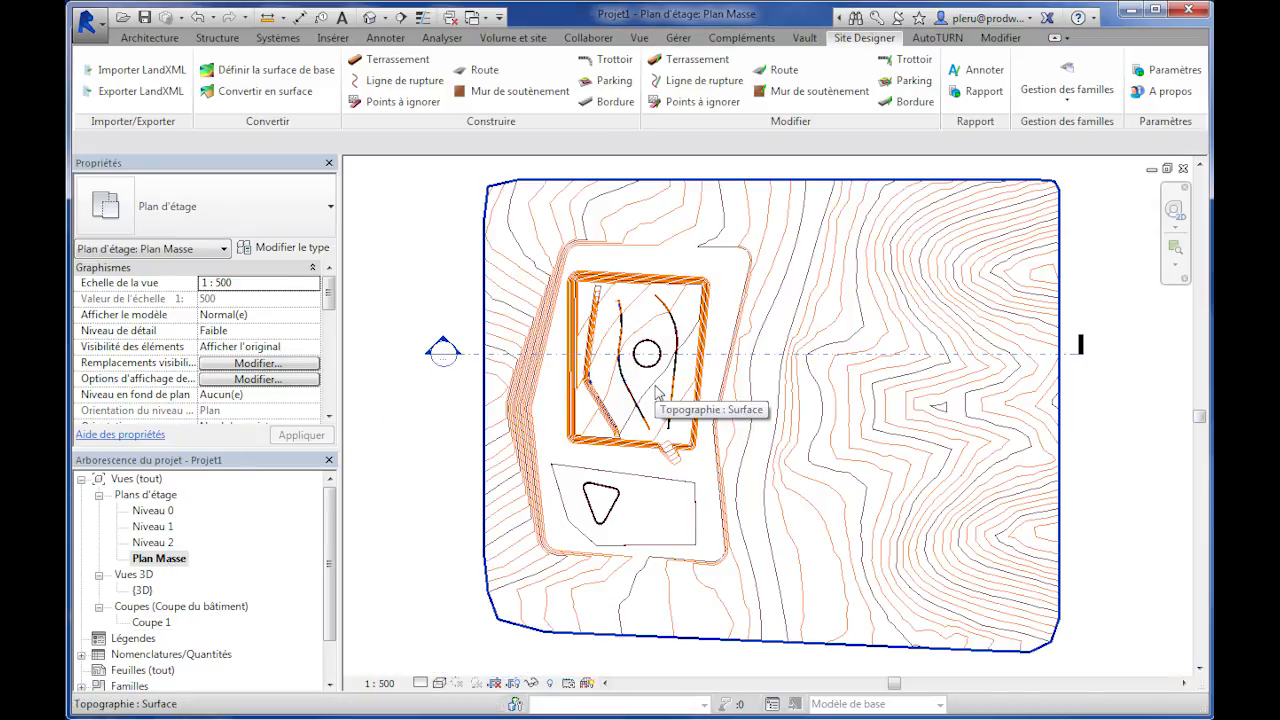
Inspect the southern ends of the retaining wall and curbs in the {3D} view and return to the Plan Masse view.
double_click(143, 591)
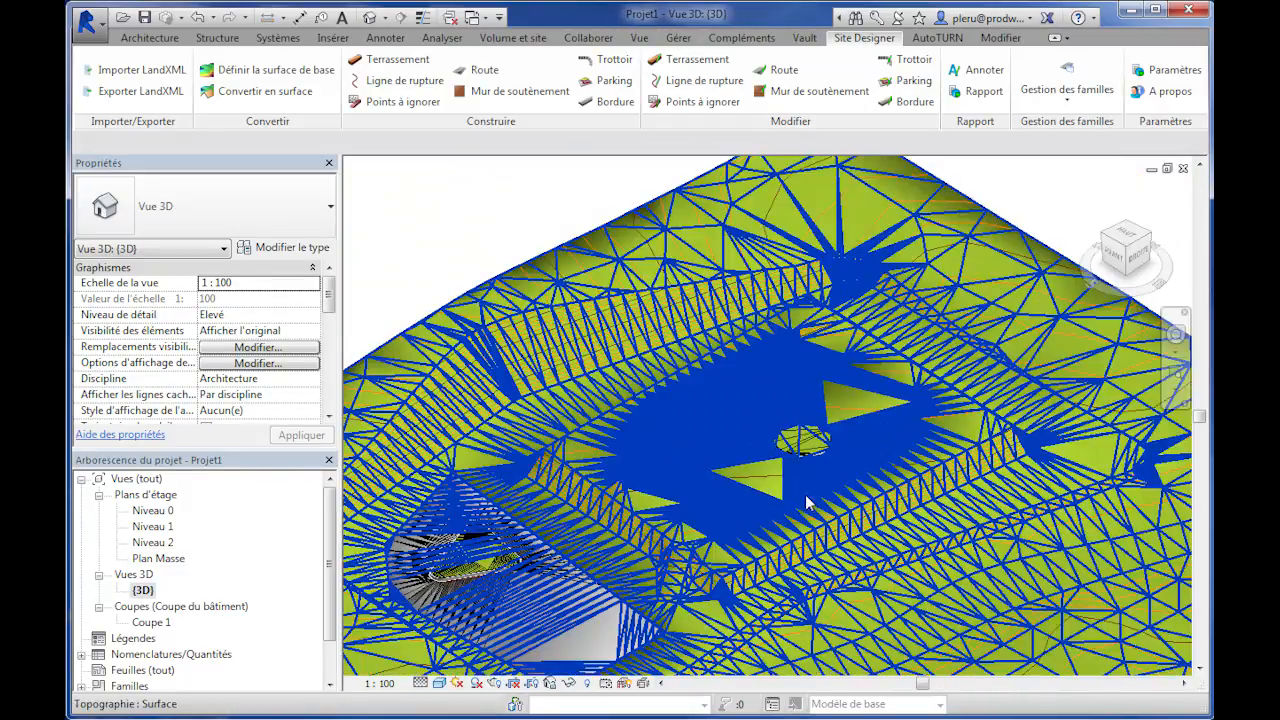
middle_drag(723, 523, 675, 532)
scroll(643, 497, up, 1)
scroll(638, 430, up, 5)
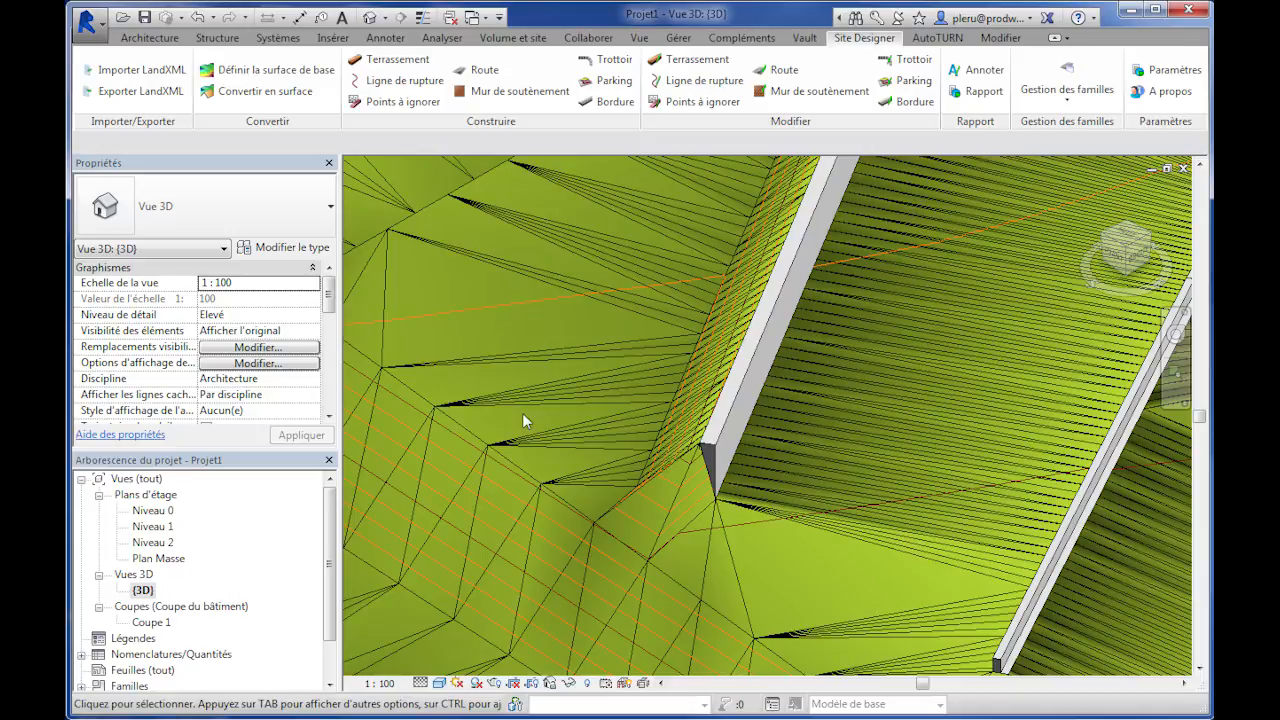
middle_drag(522, 413, 416, 256)
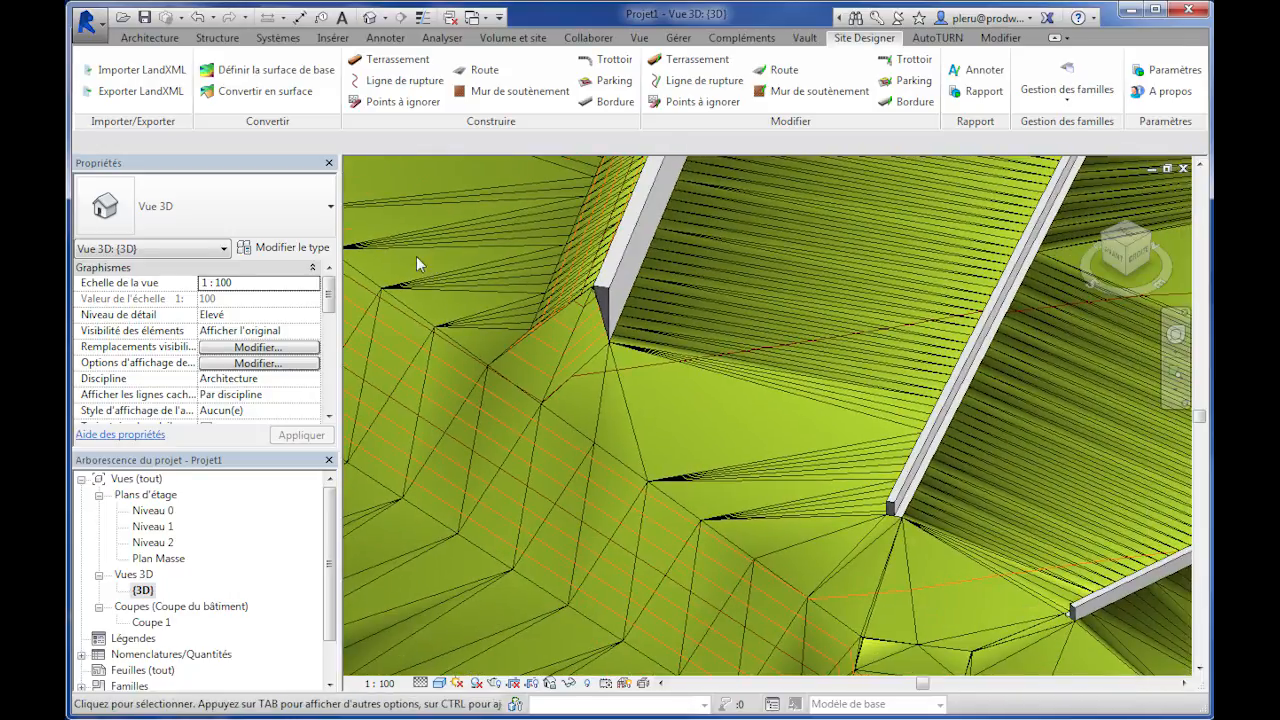
scroll(749, 437, down, 1)
middle_drag(772, 417, 667, 415)
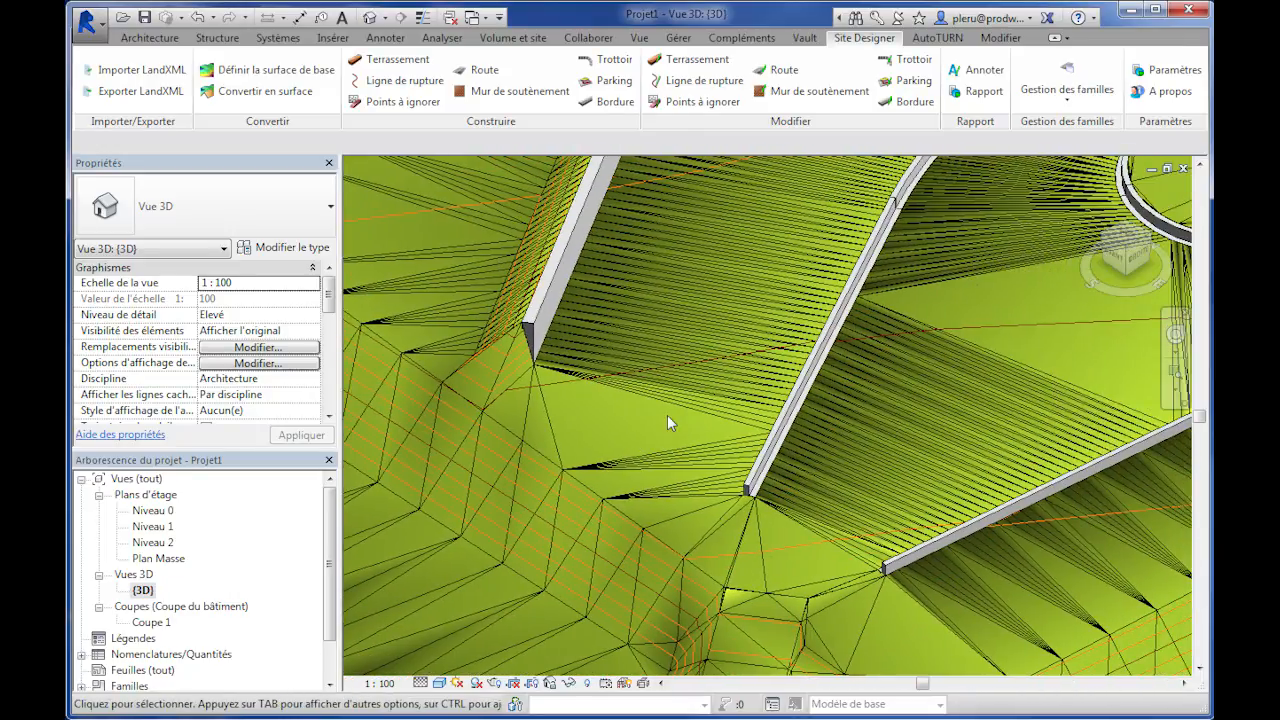
click(155, 560)
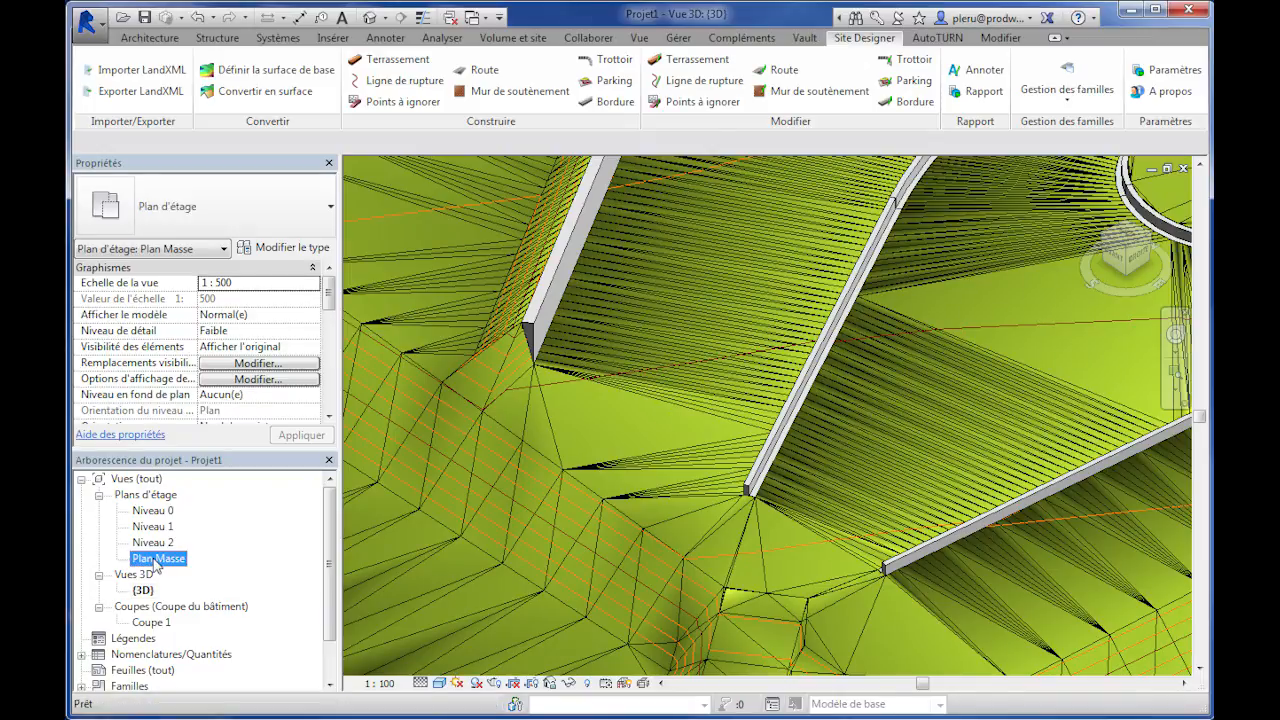
double_click(155, 561)
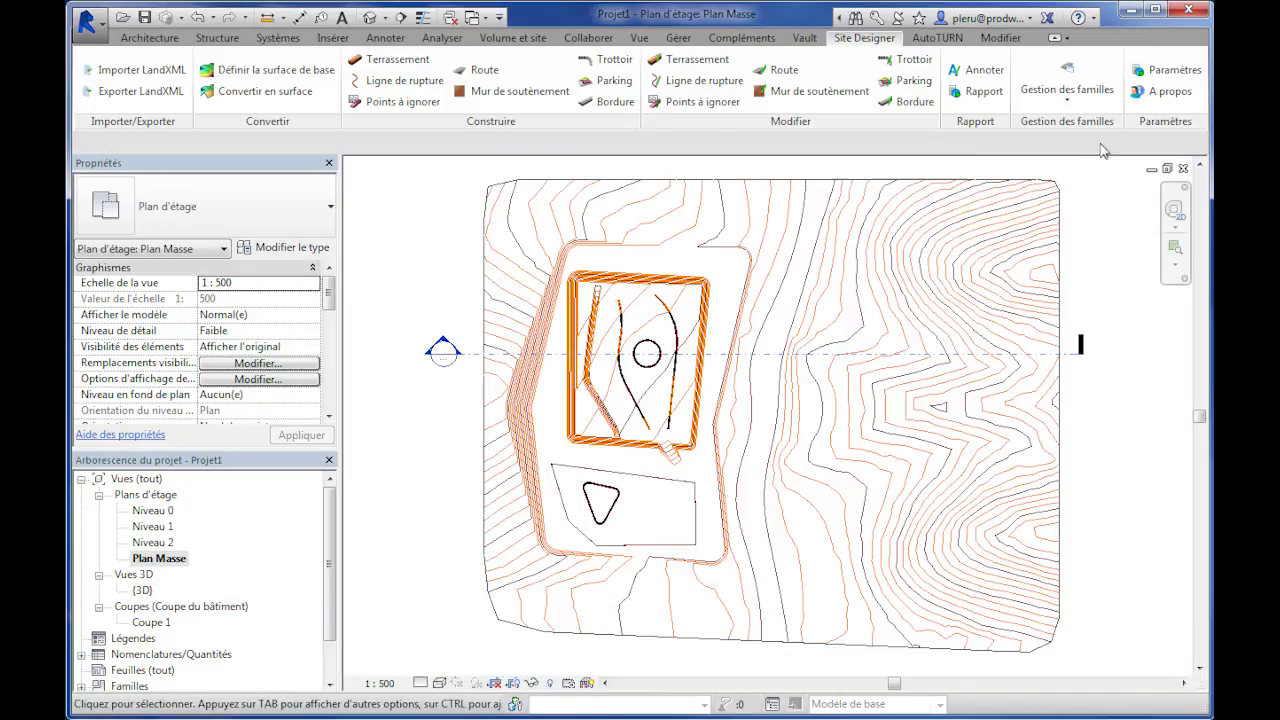
Review the parameters of the Caniveau et Bordure 30cm curb type, including Talus Incrément linéaire, and close them without saving.
click(1078, 106)
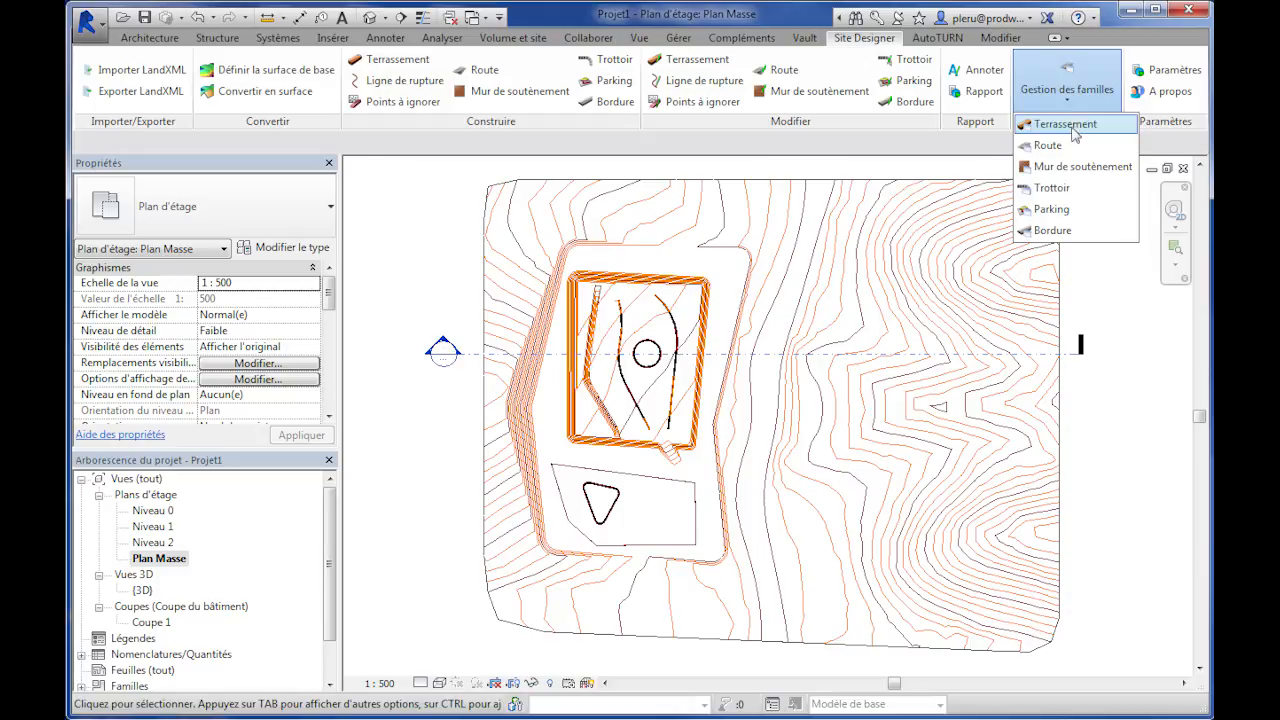
click(1057, 231)
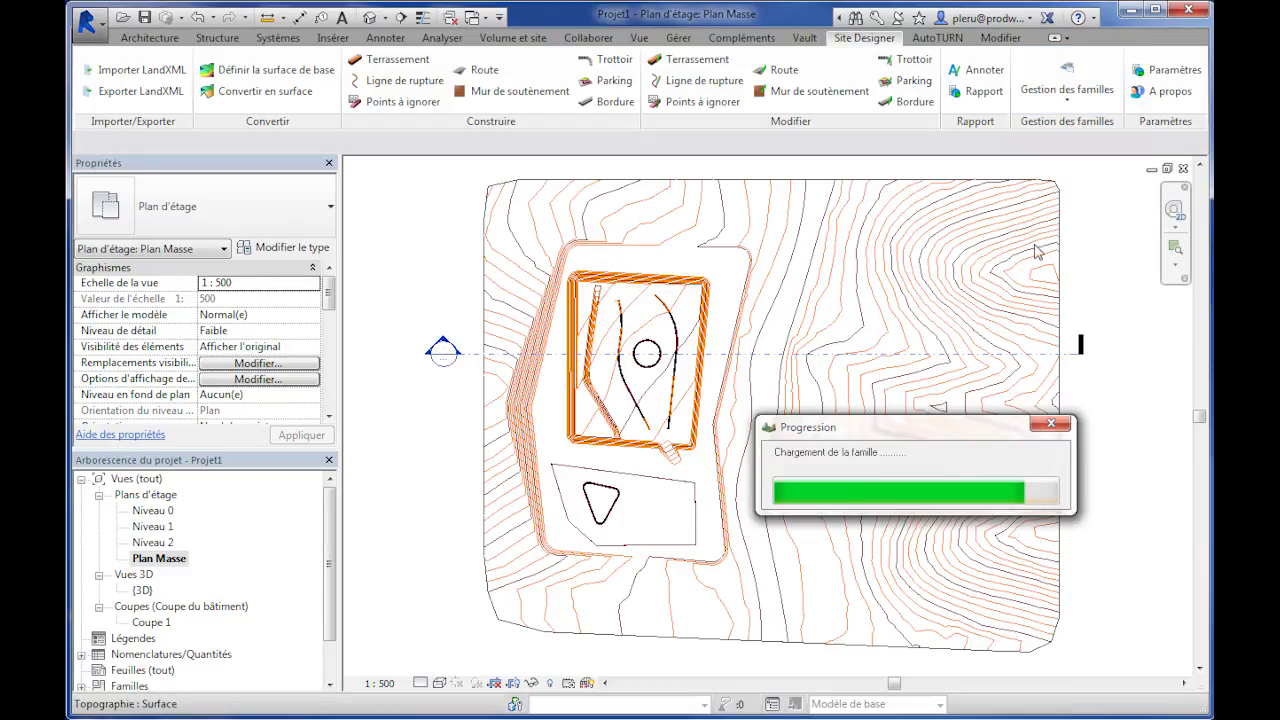
click(775, 243)
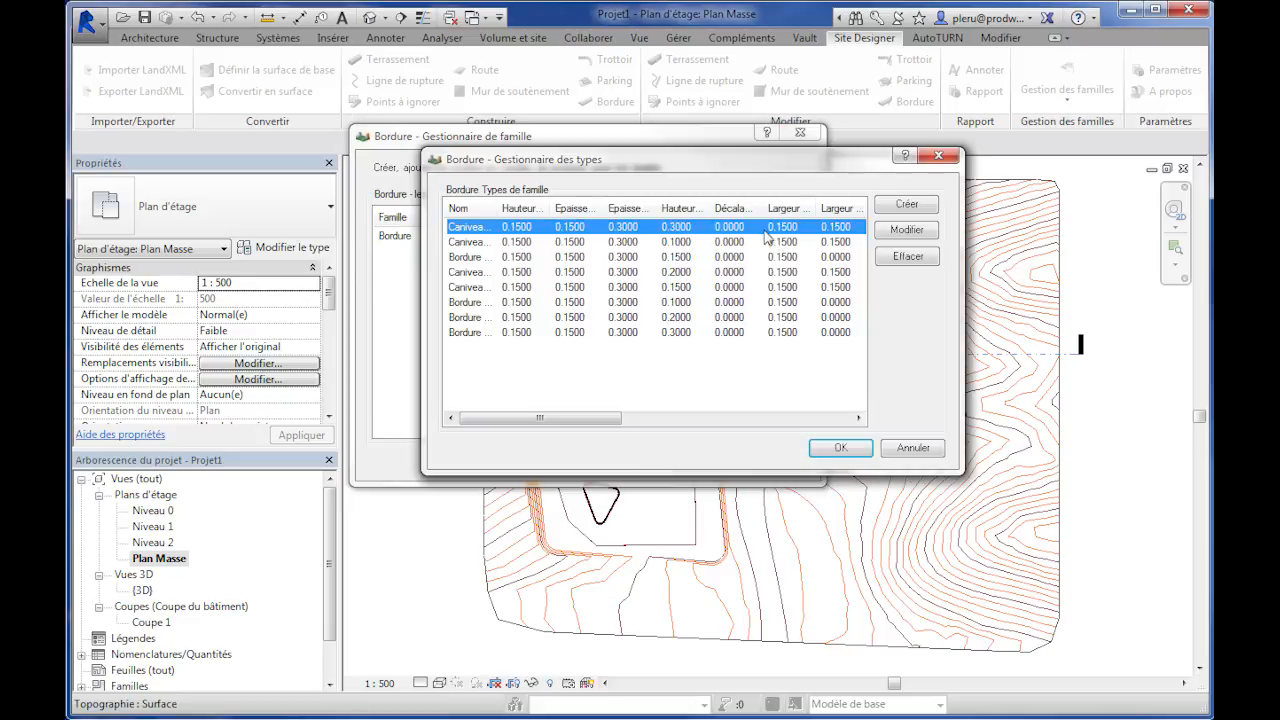
click(900, 232)
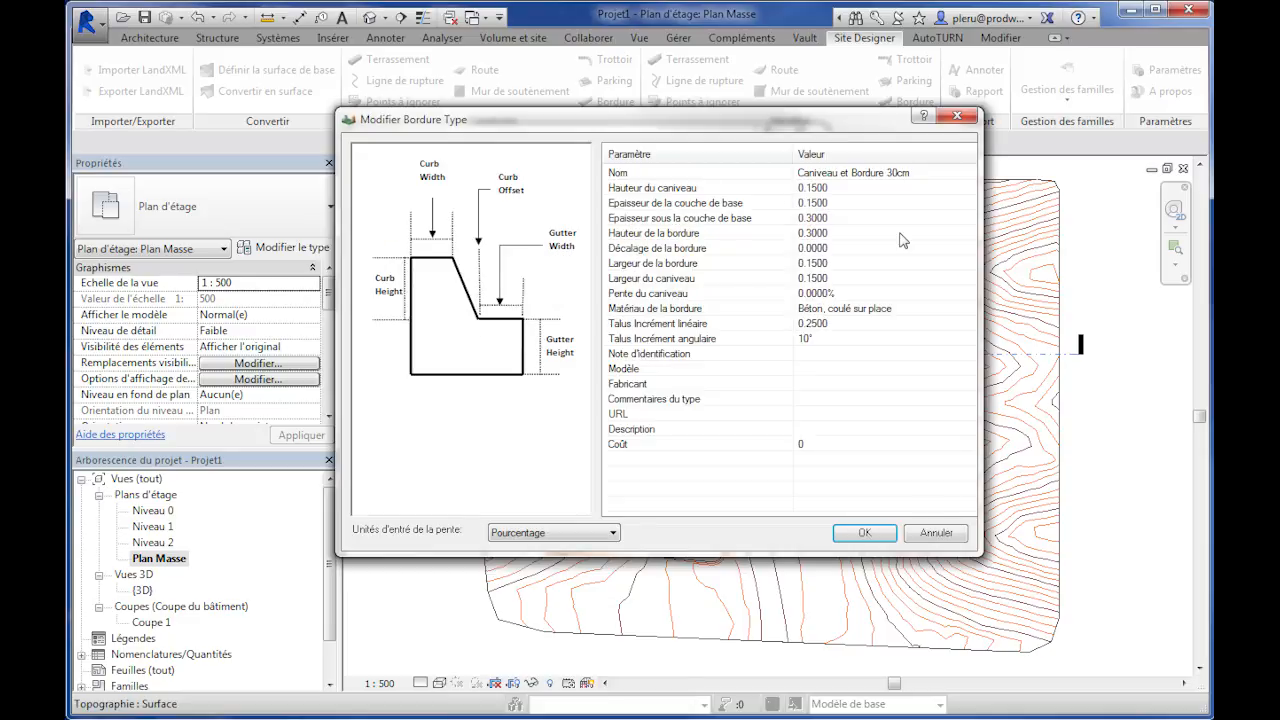
click(658, 326)
click(841, 325)
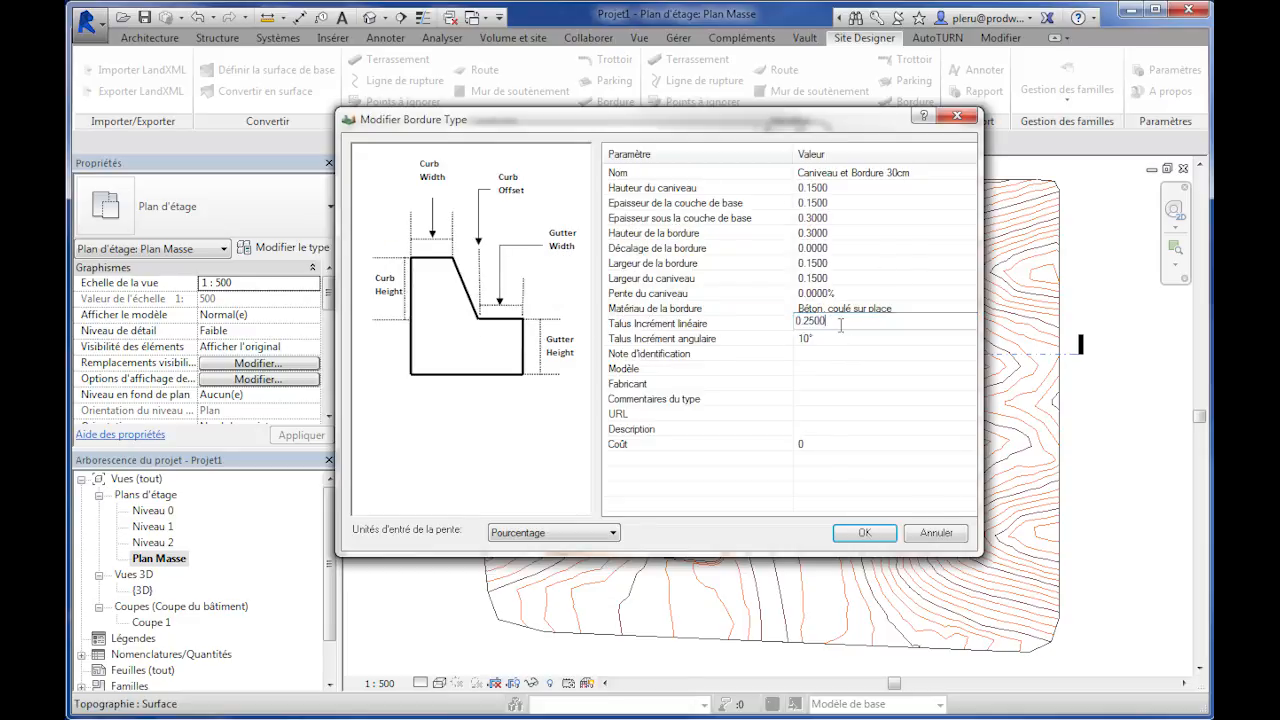
drag(841, 325, 790, 323)
click(944, 538)
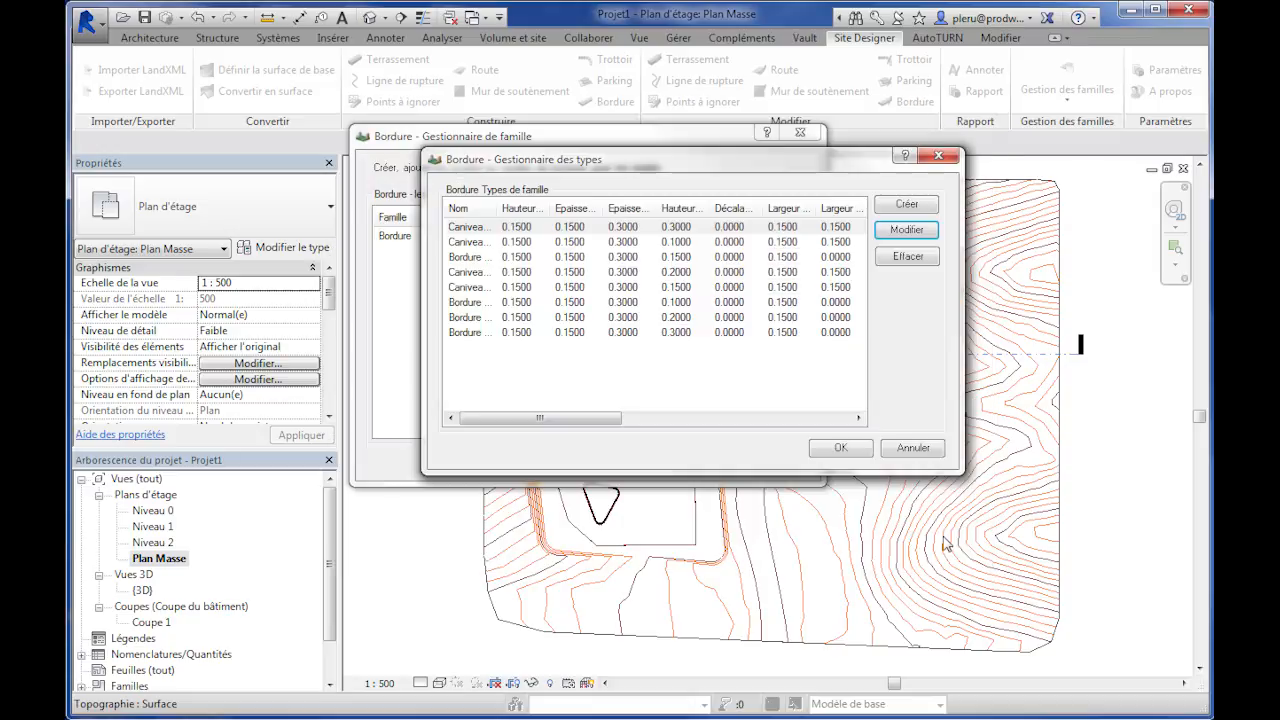
Close the curb family managers without saving and open the Mur de soutènement family's type manager.
click(908, 452)
click(776, 462)
click(1067, 90)
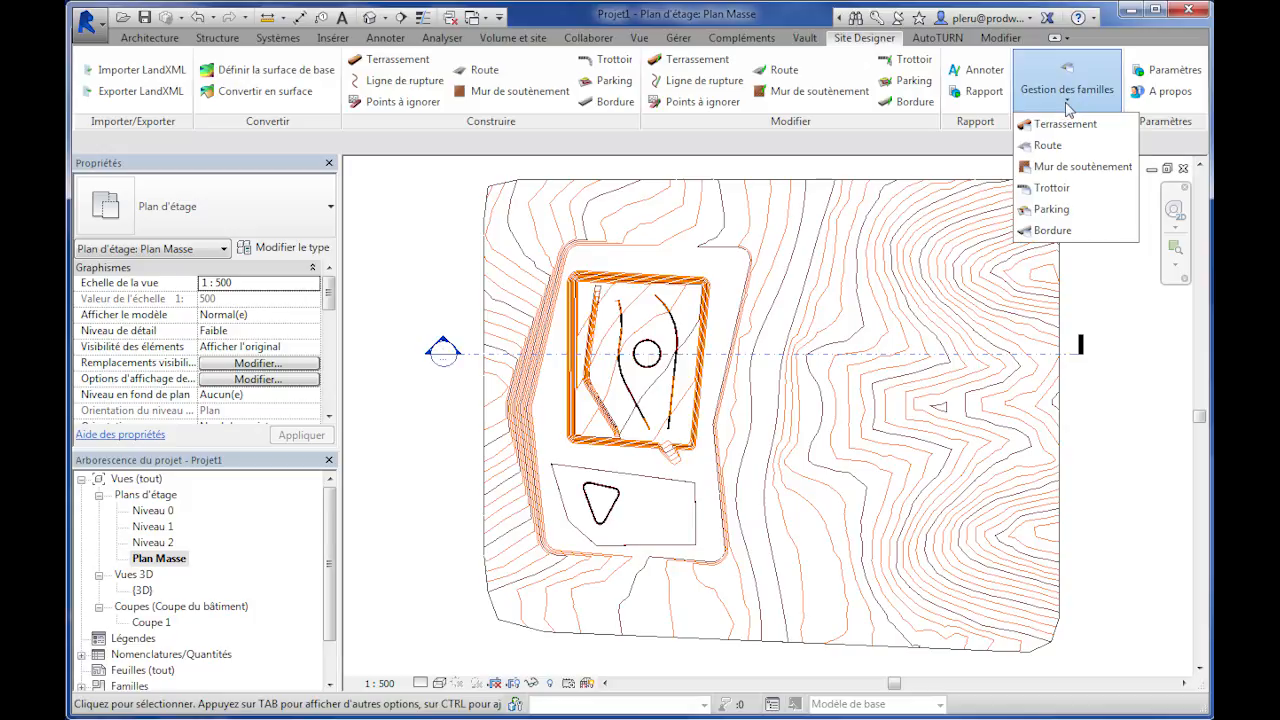
click(1054, 168)
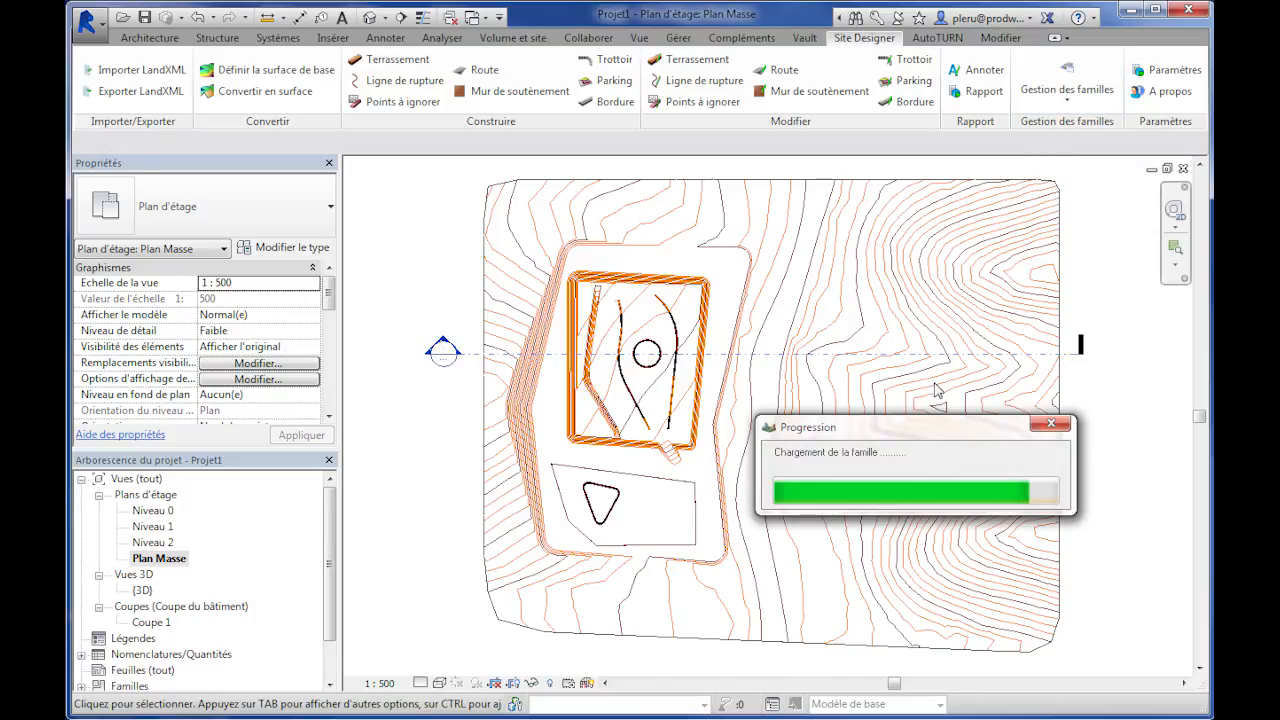
click(514, 144)
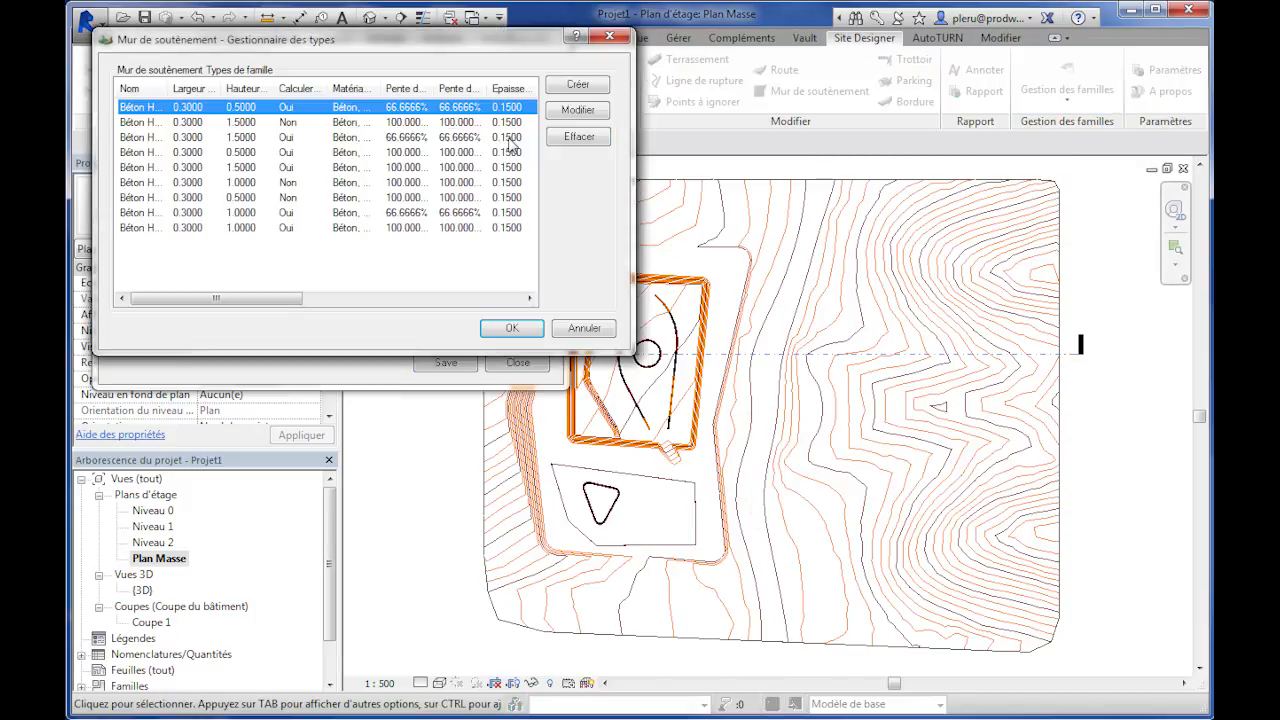
Review the slope, base-layer and Talus Incrément linéaire parameters of the Béton Hauteur 0.50m et Talus 3/2 wall type, and close without saving.
click(575, 113)
click(383, 232)
click(383, 247)
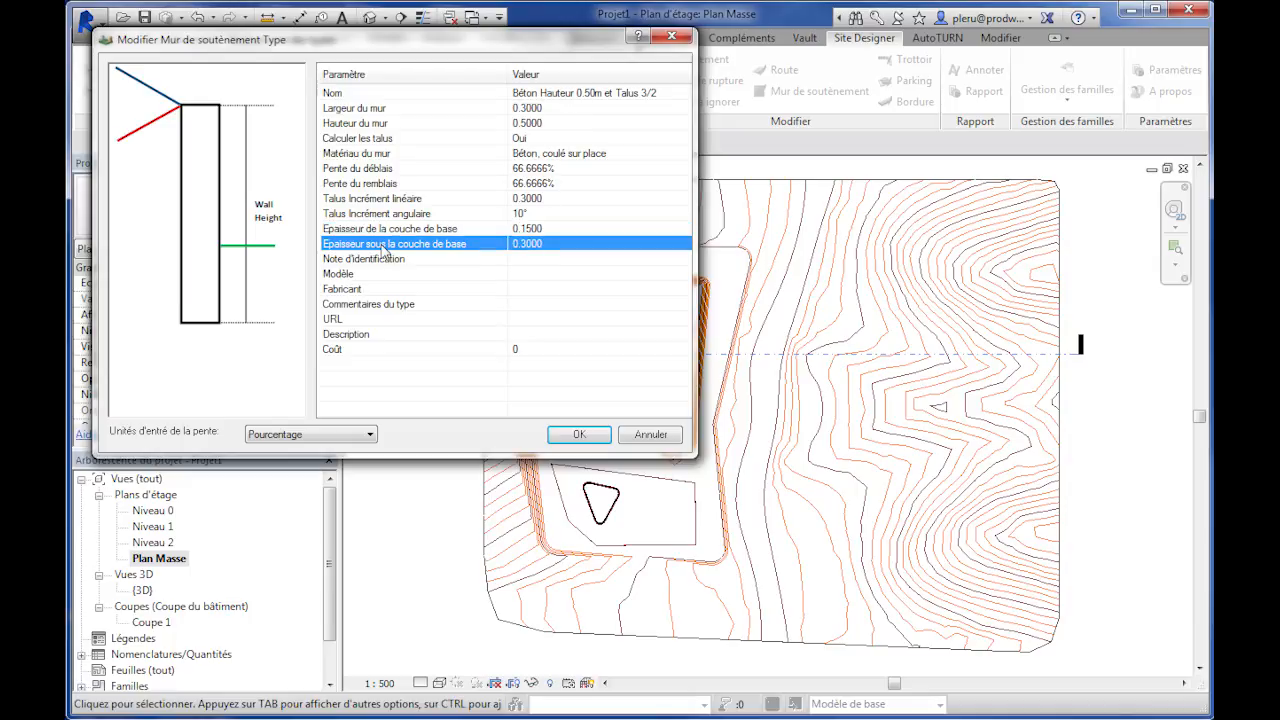
click(366, 170)
click(366, 186)
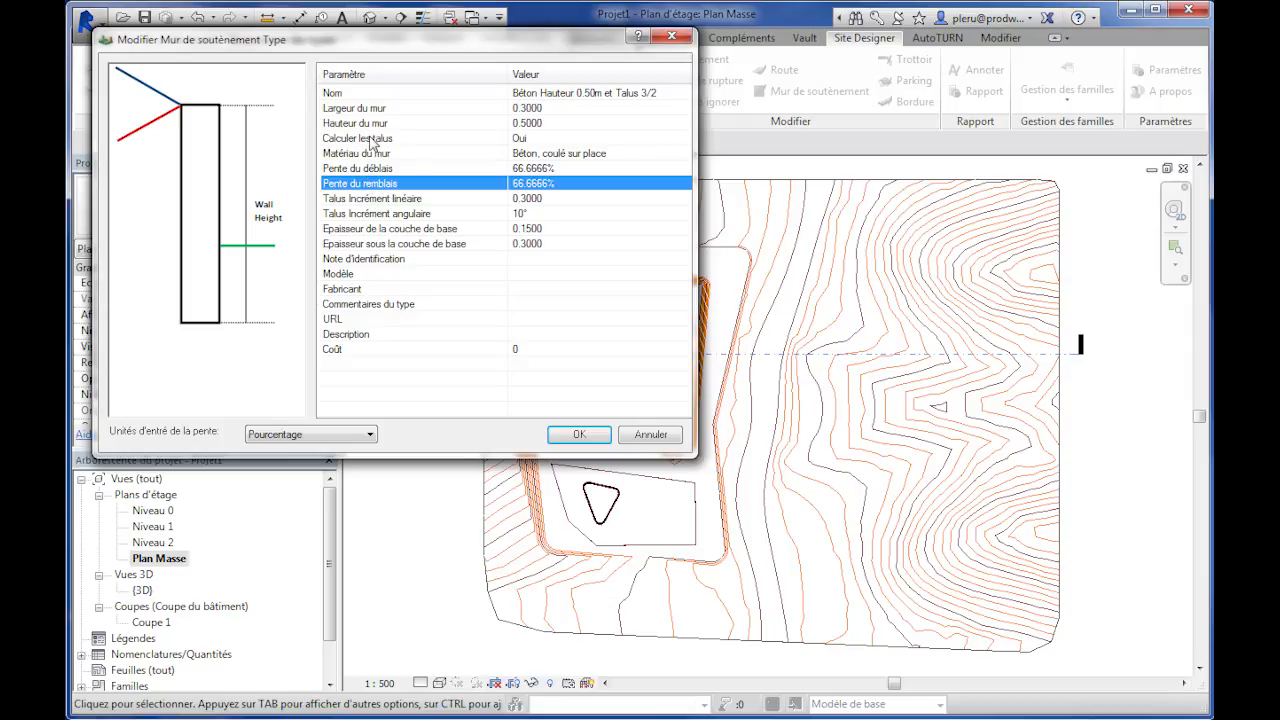
click(380, 200)
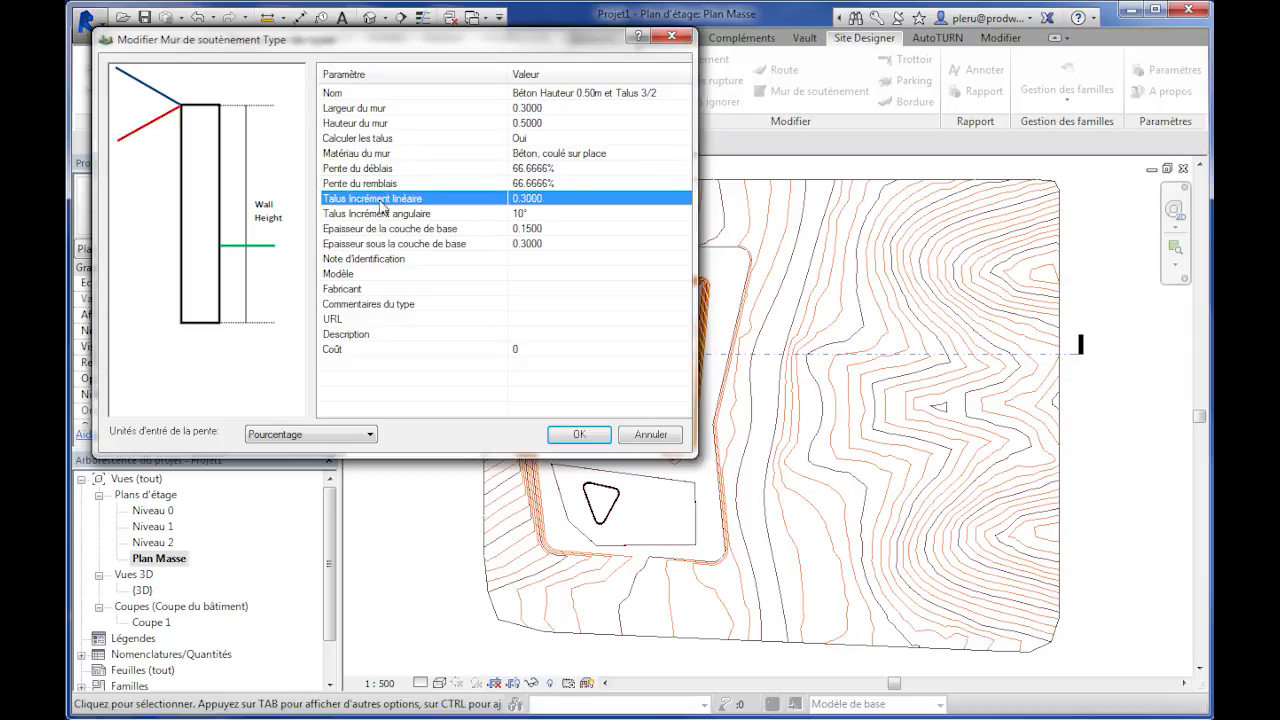
click(553, 198)
click(650, 434)
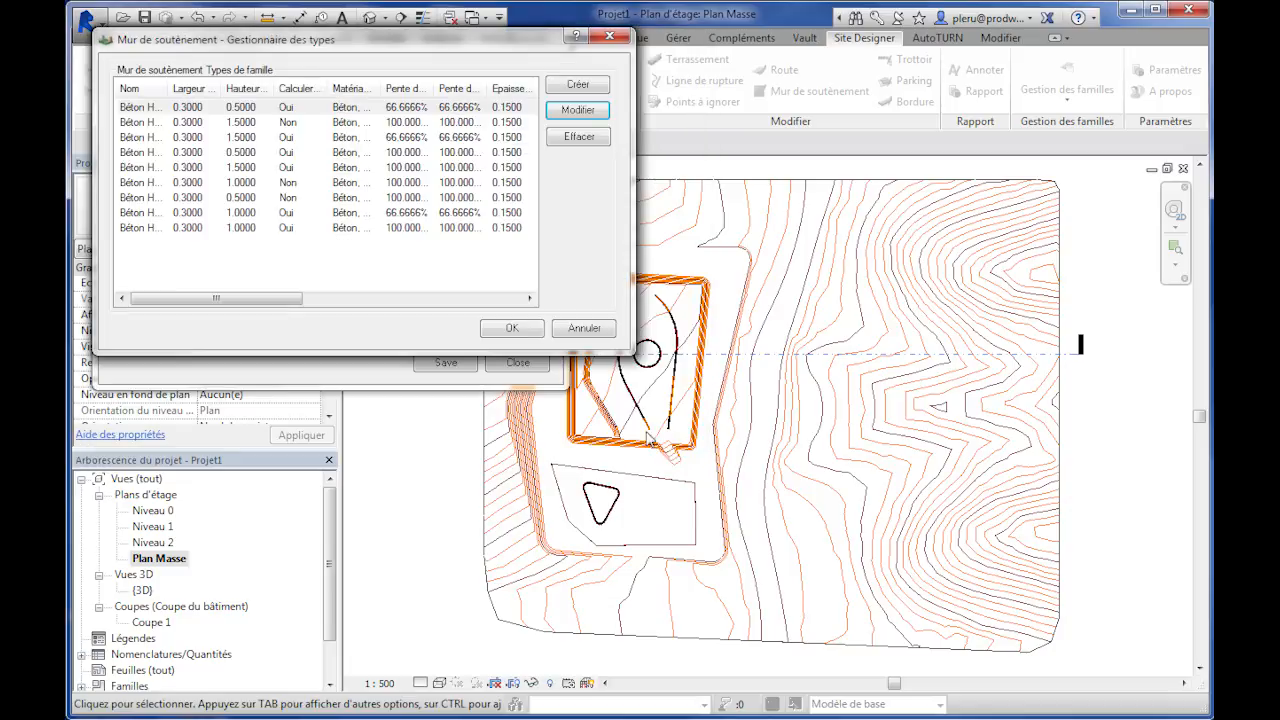
click(582, 331)
click(507, 370)
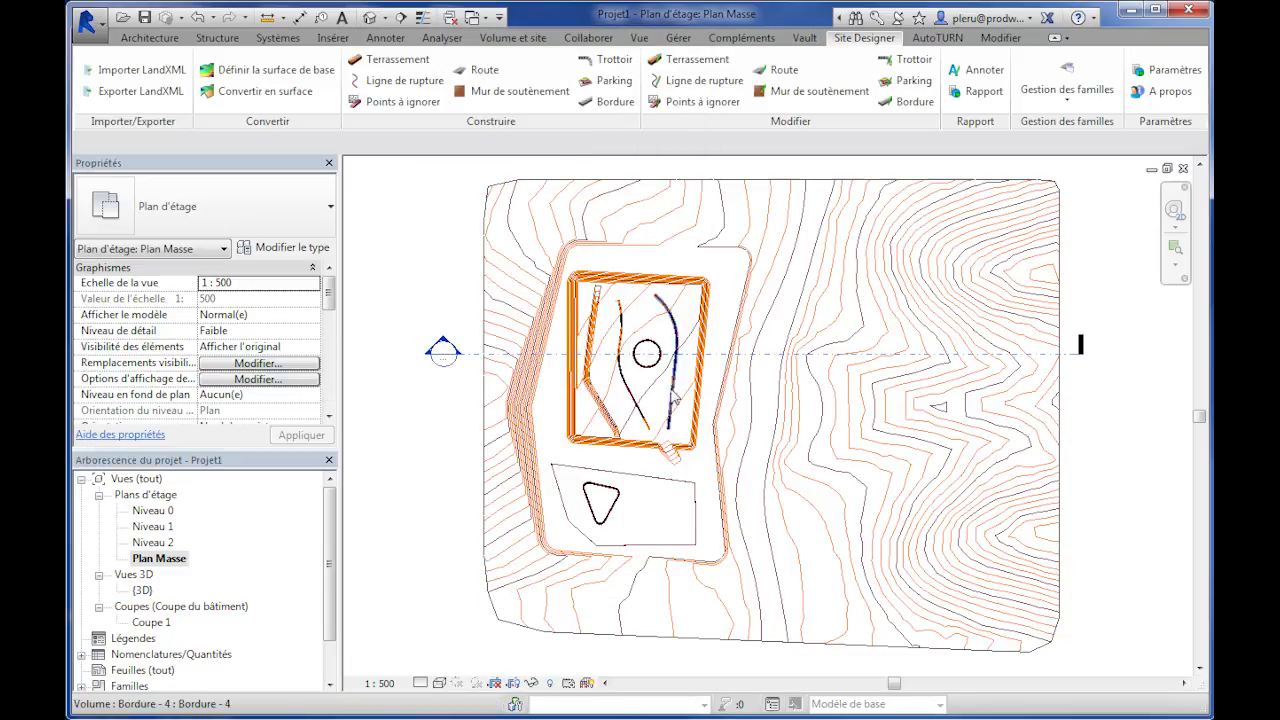
Review the site component report's Bordure and Mur de soutènement entries, close it and show the whole site plan.
scroll(643, 392, up, 3)
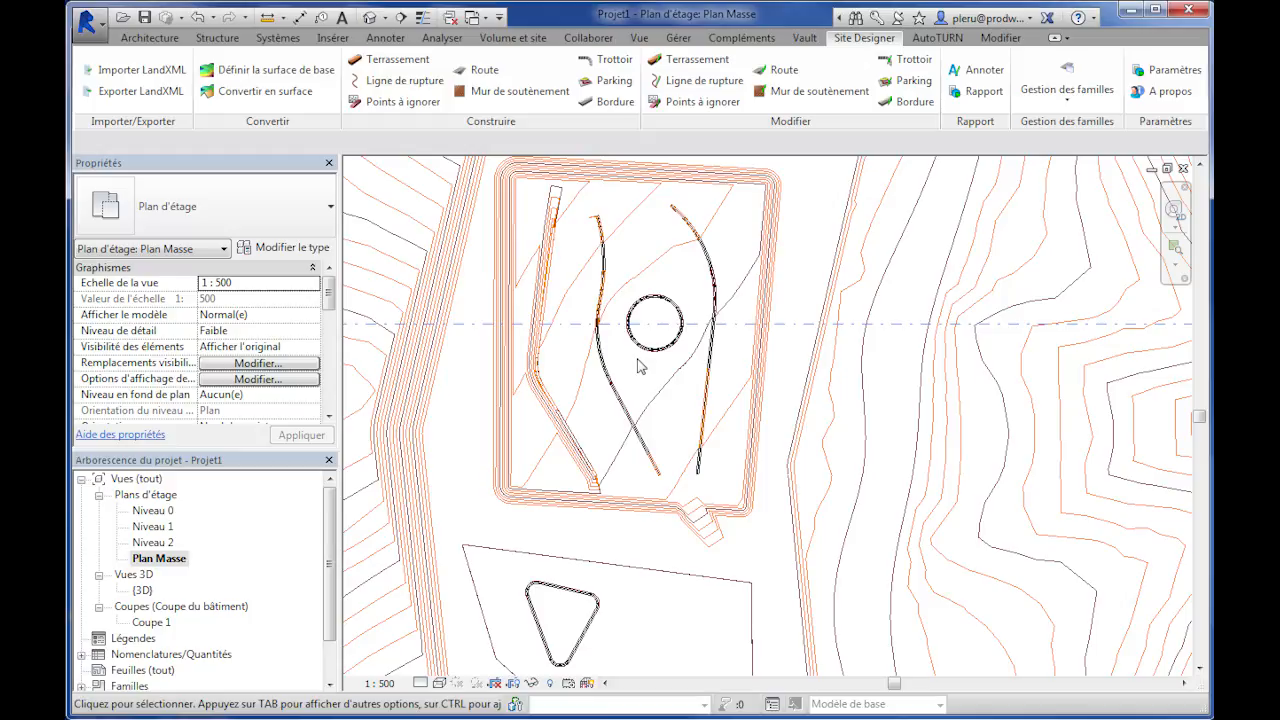
click(982, 95)
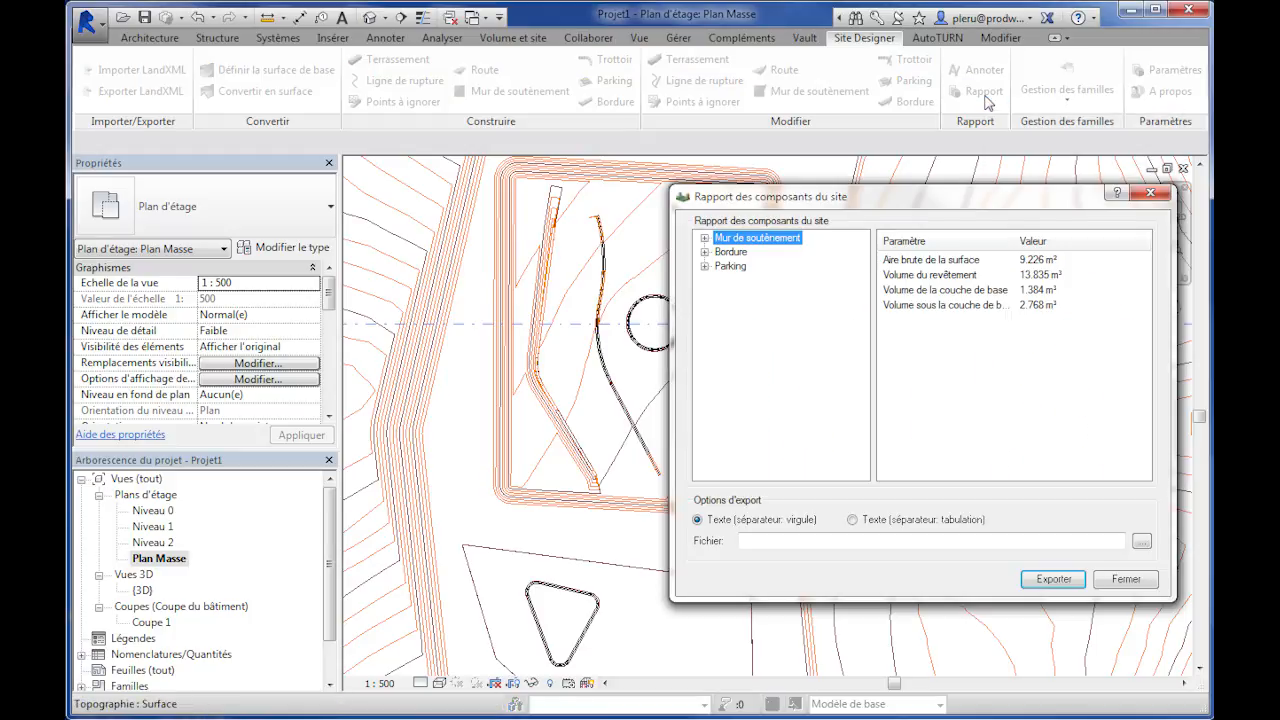
click(704, 252)
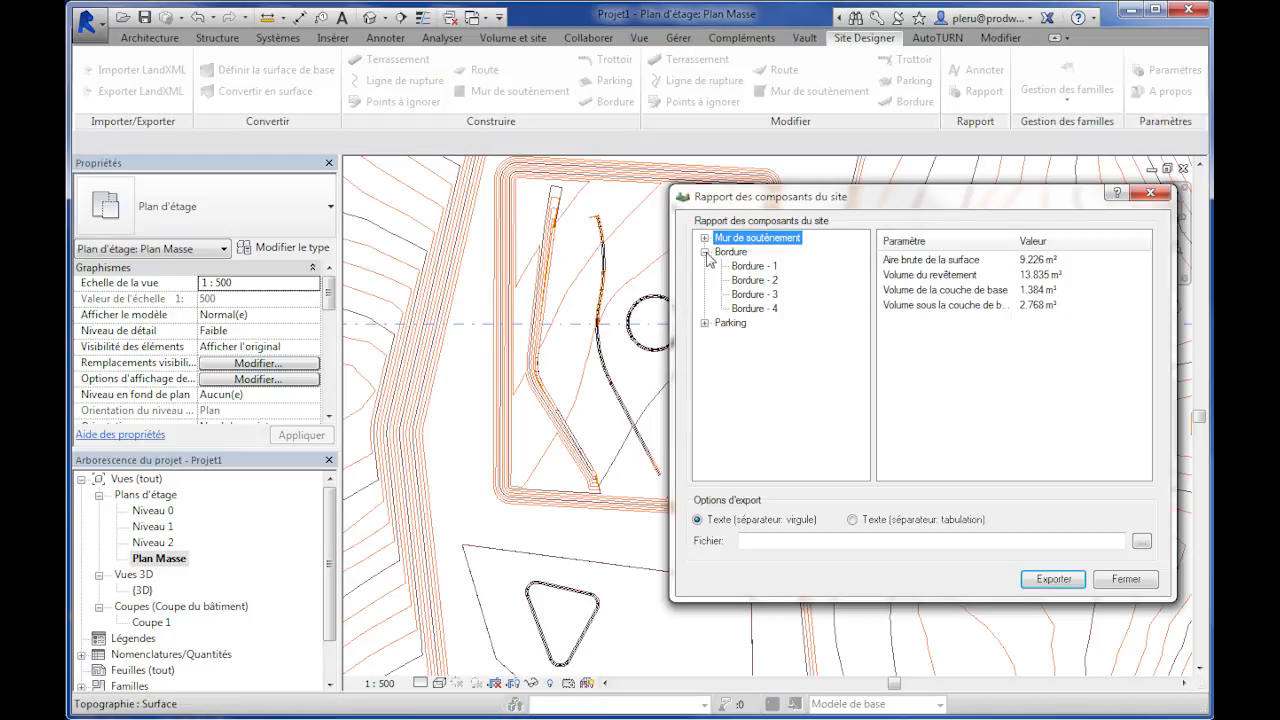
click(704, 252)
click(704, 238)
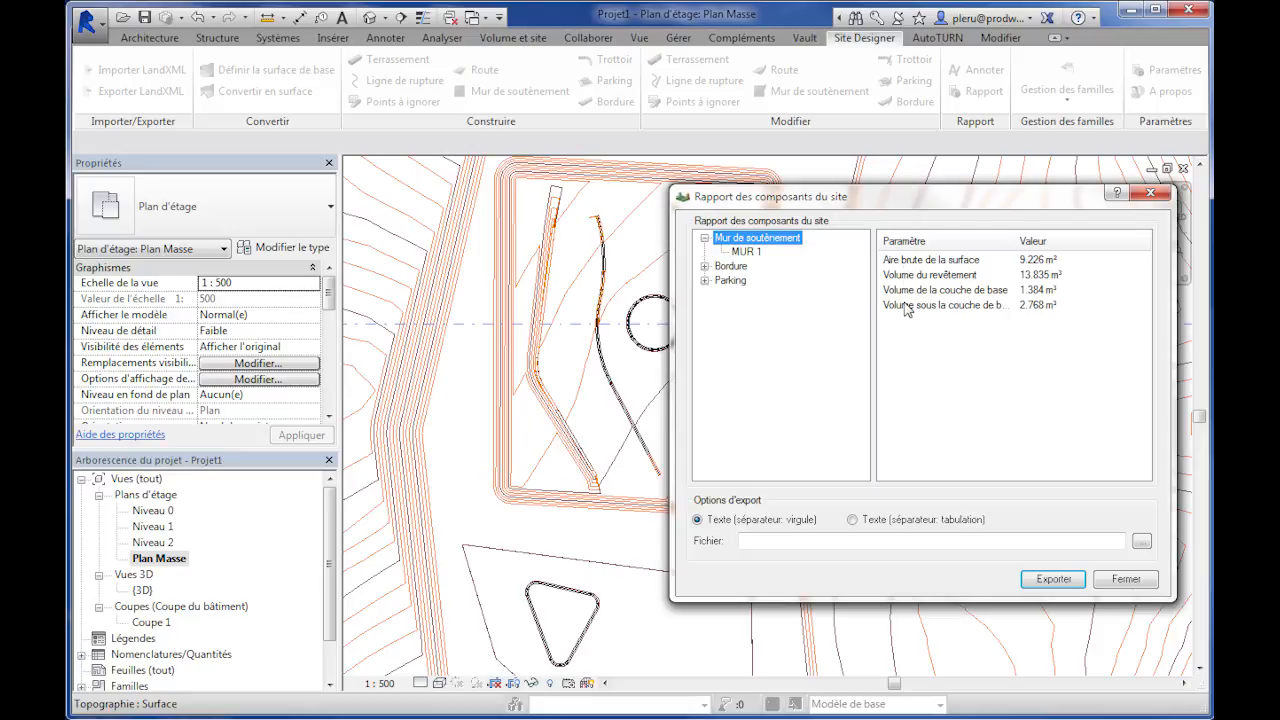
click(1127, 582)
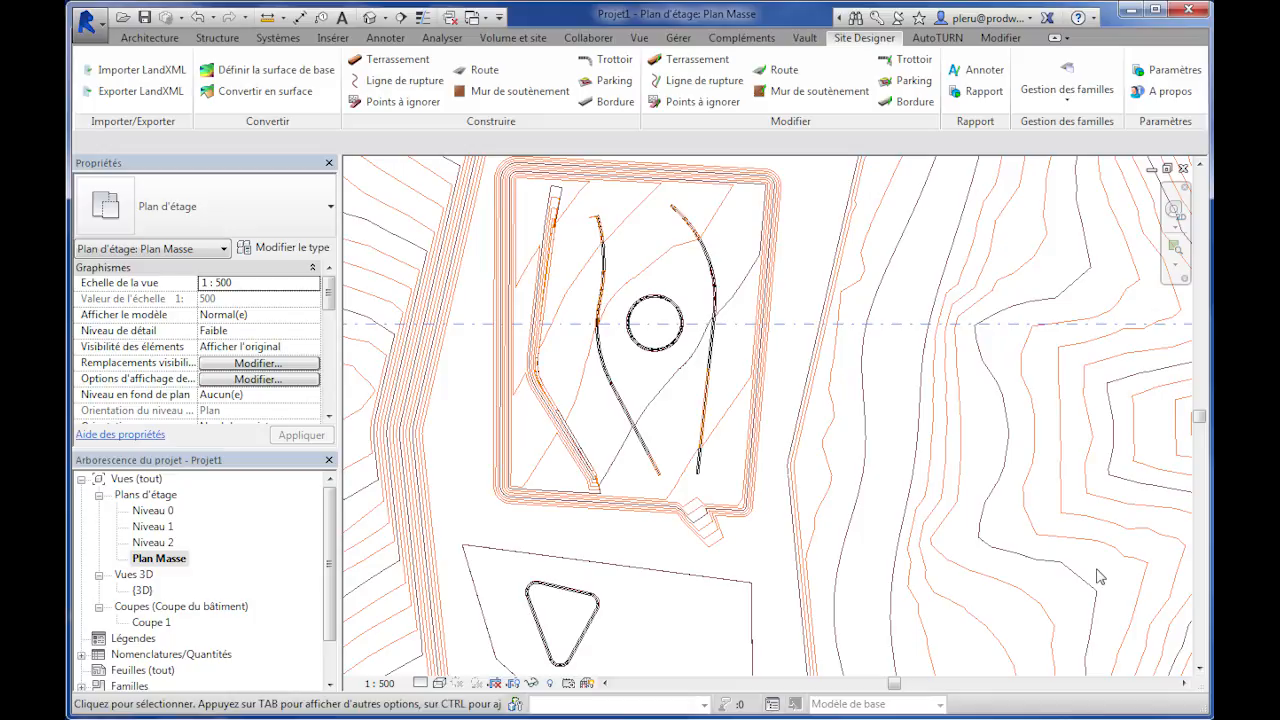
middle_click(782, 395)
middle_click(782, 395)
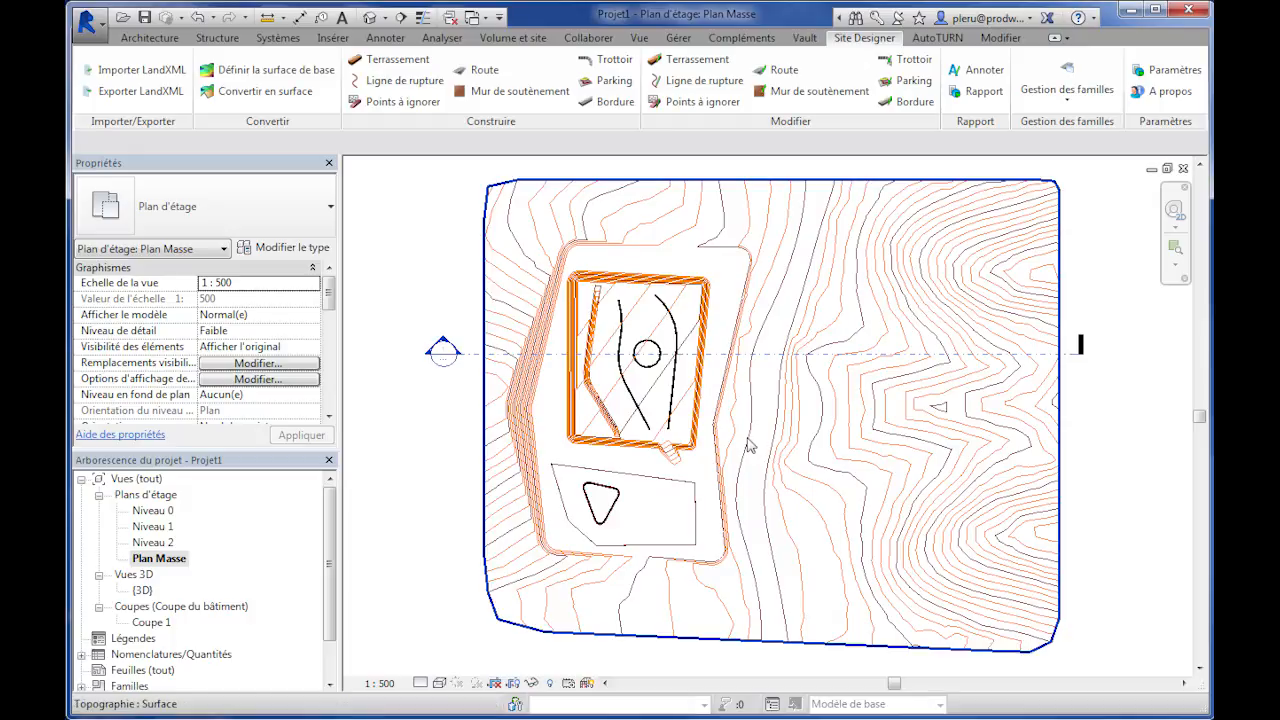
Draw a chained 2m Talus 4/1 sidewalk with a bend radius of 10 from the platform's southeast corner up the eastern slope.
click(614, 60)
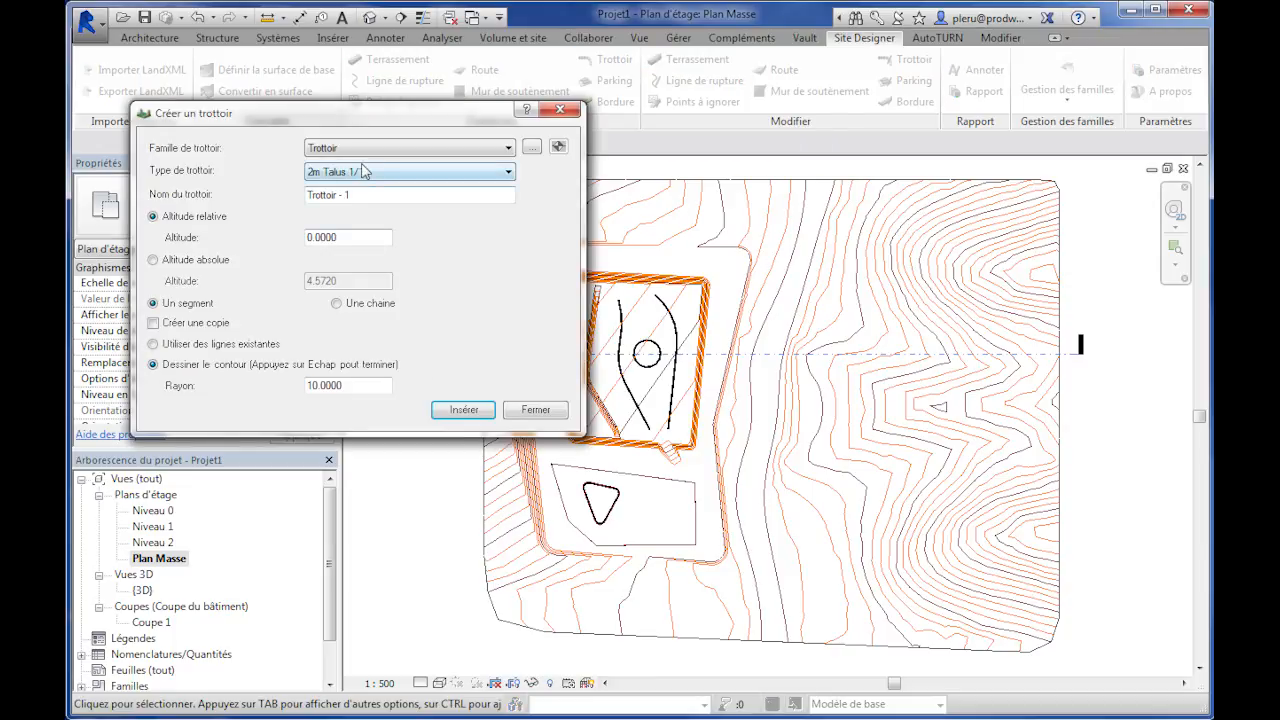
click(363, 171)
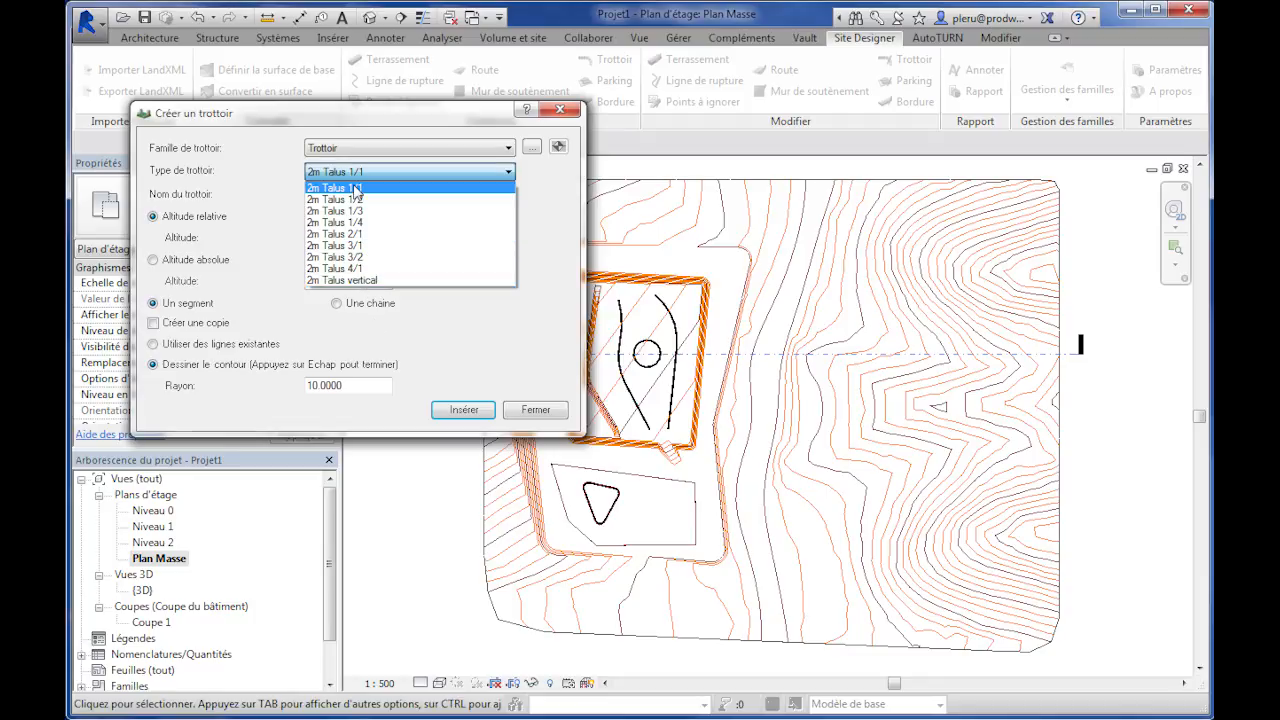
click(362, 269)
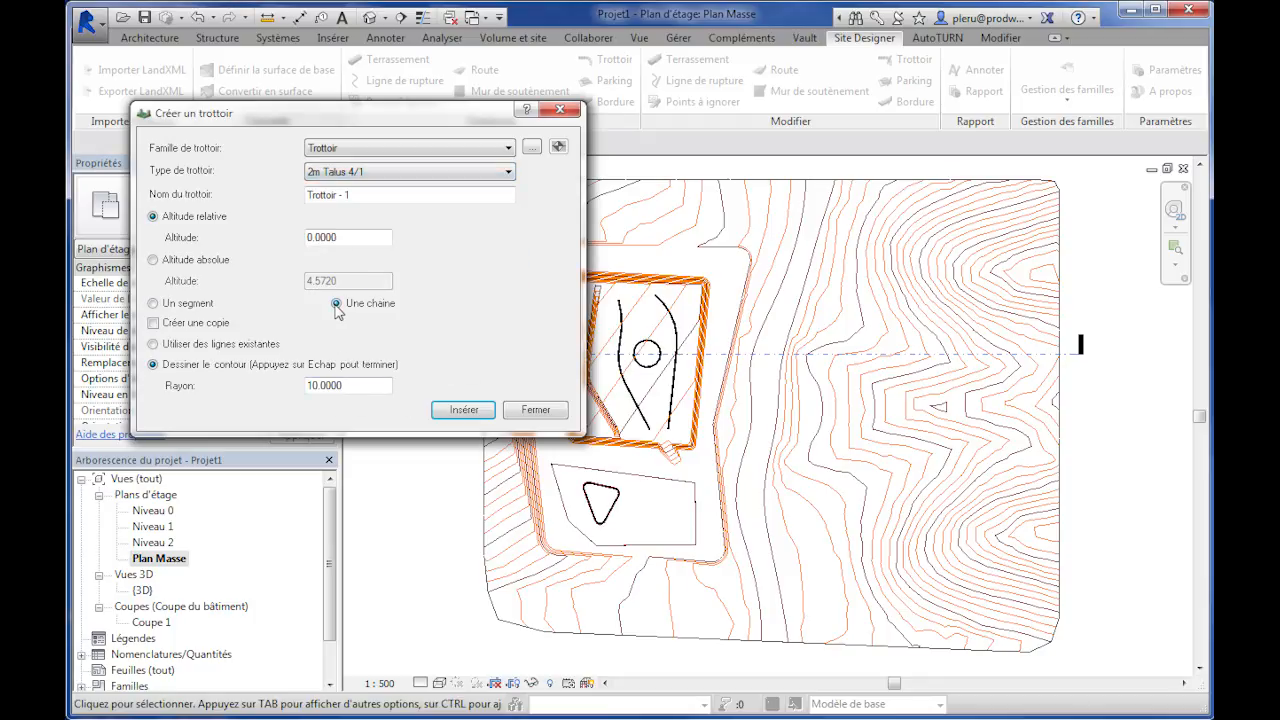
double_click(353, 386)
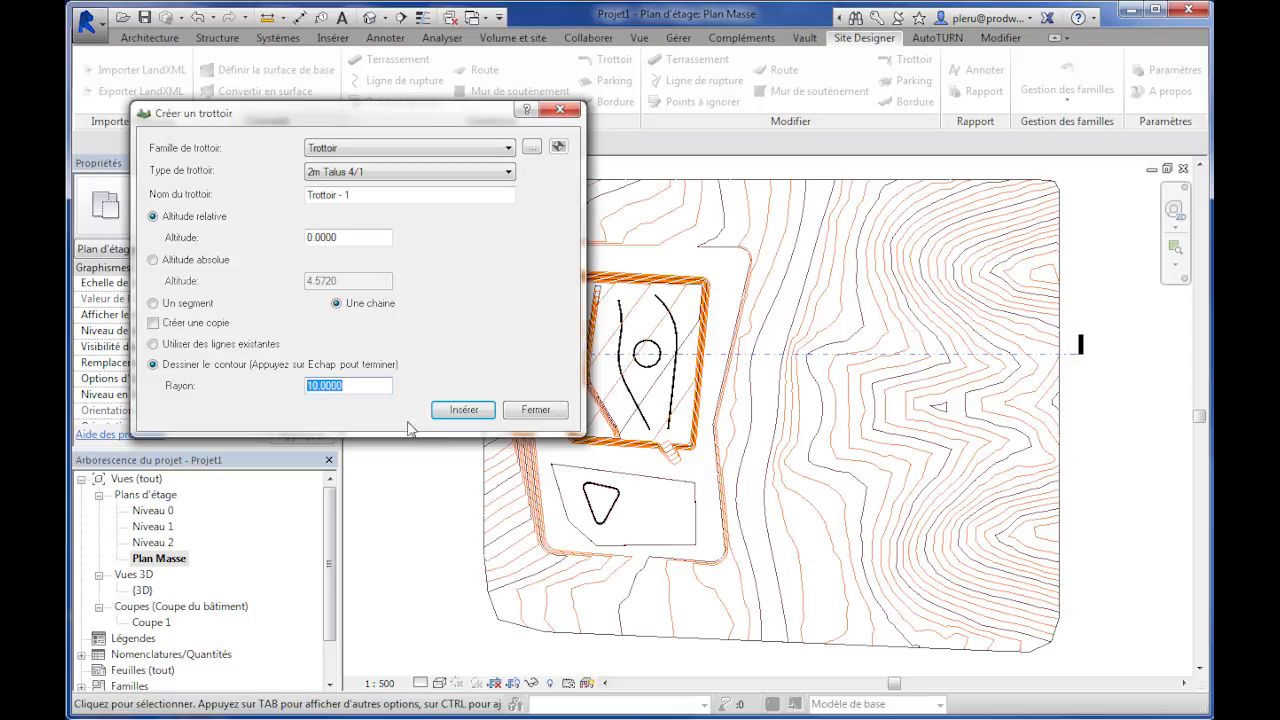
click(463, 410)
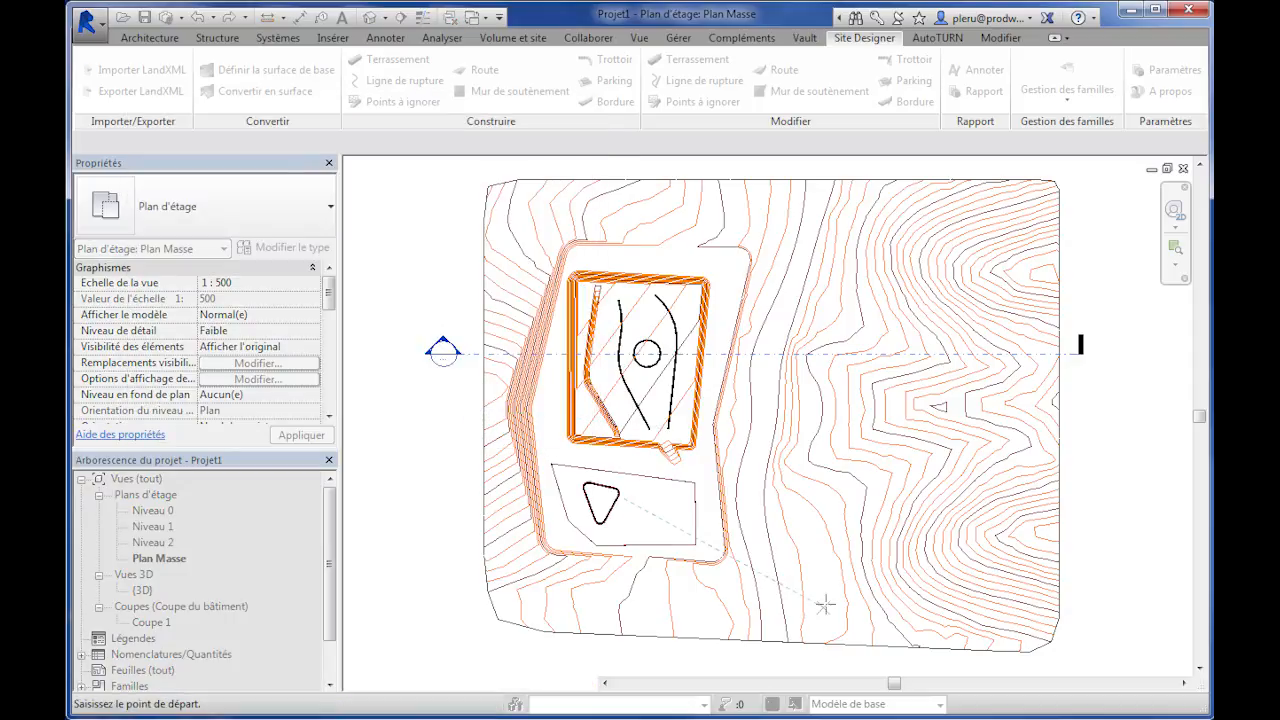
click(716, 550)
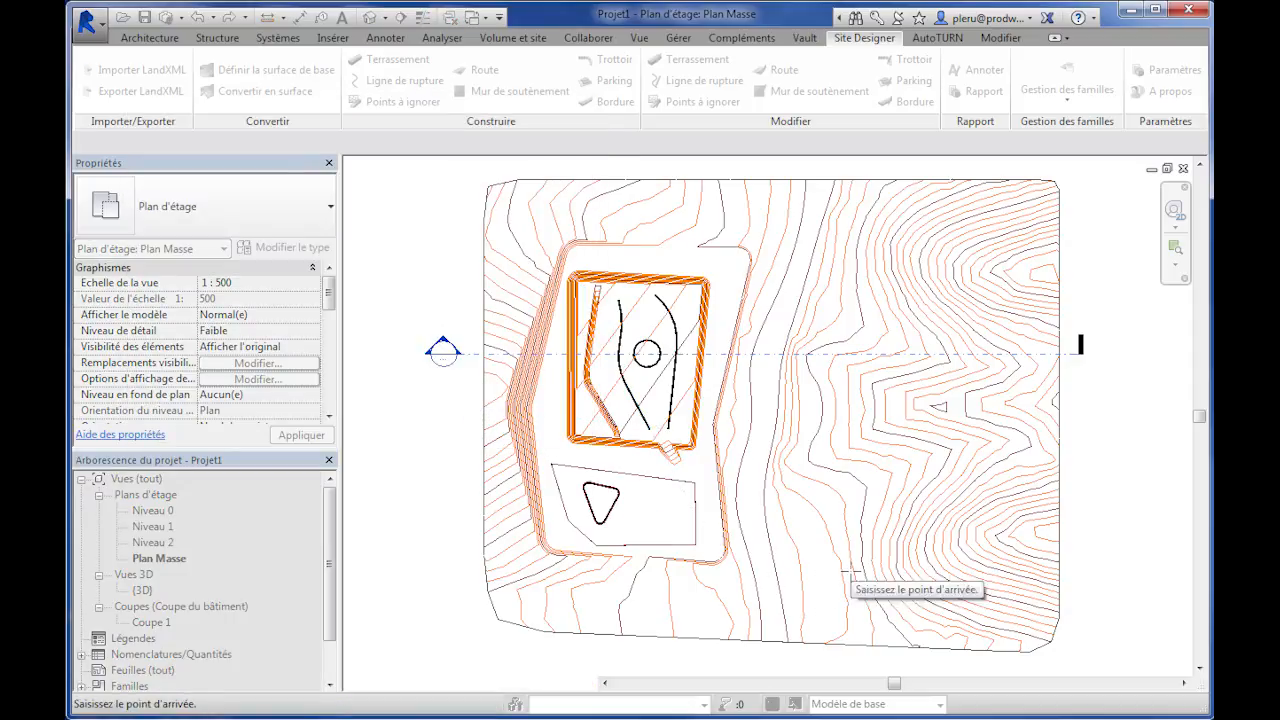
click(993, 418)
right_click(963, 499)
click(1043, 521)
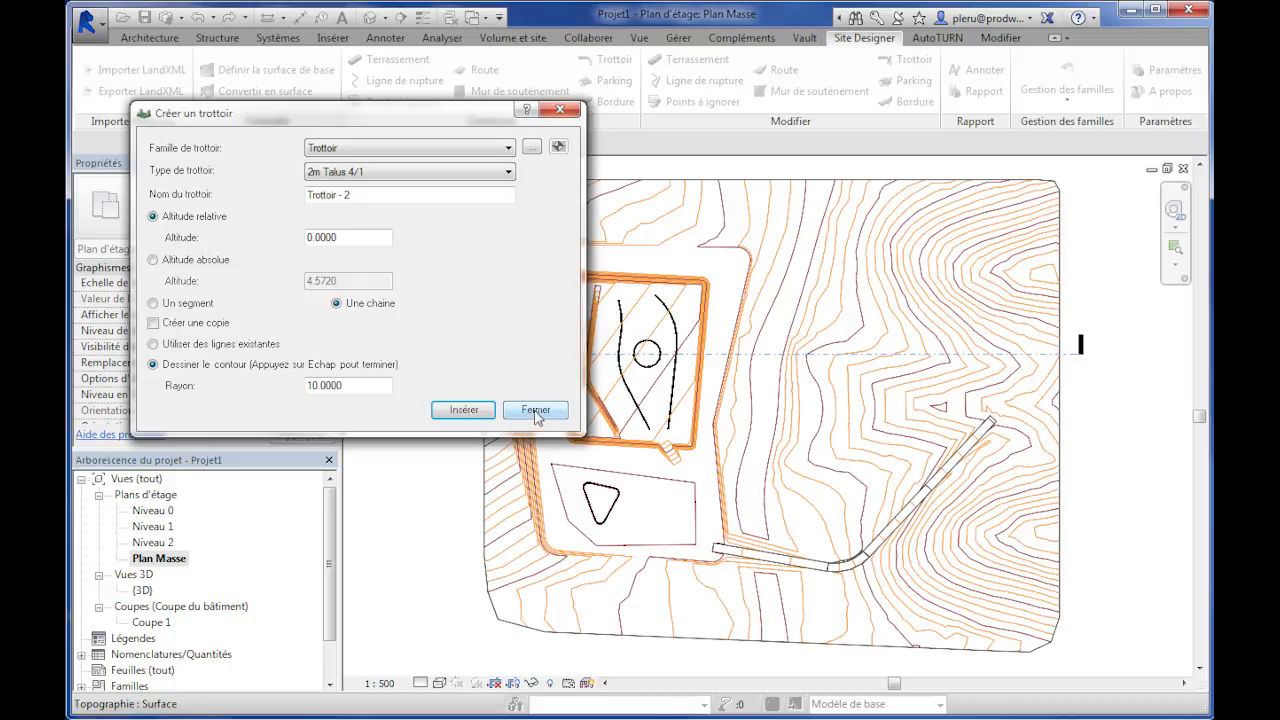
click(536, 410)
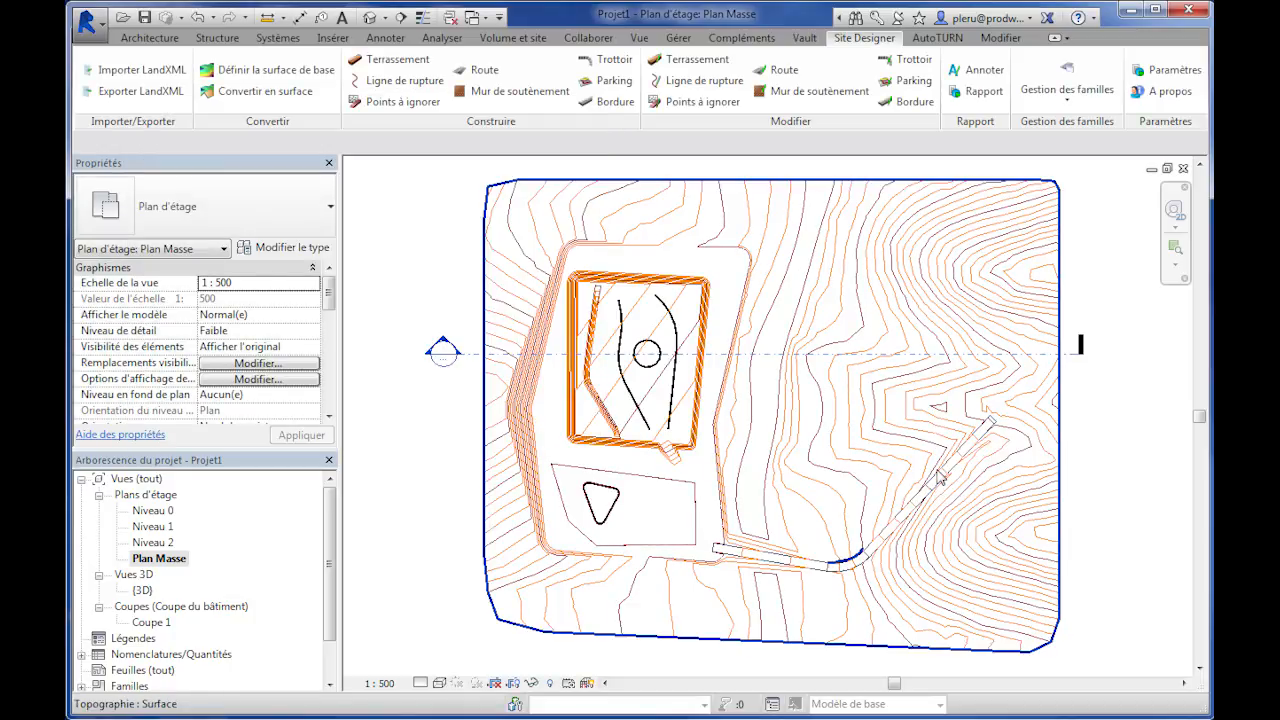
Set the Site Designer parameter Rayon par défaut des intersections de trottoirs to 3.
click(622, 62)
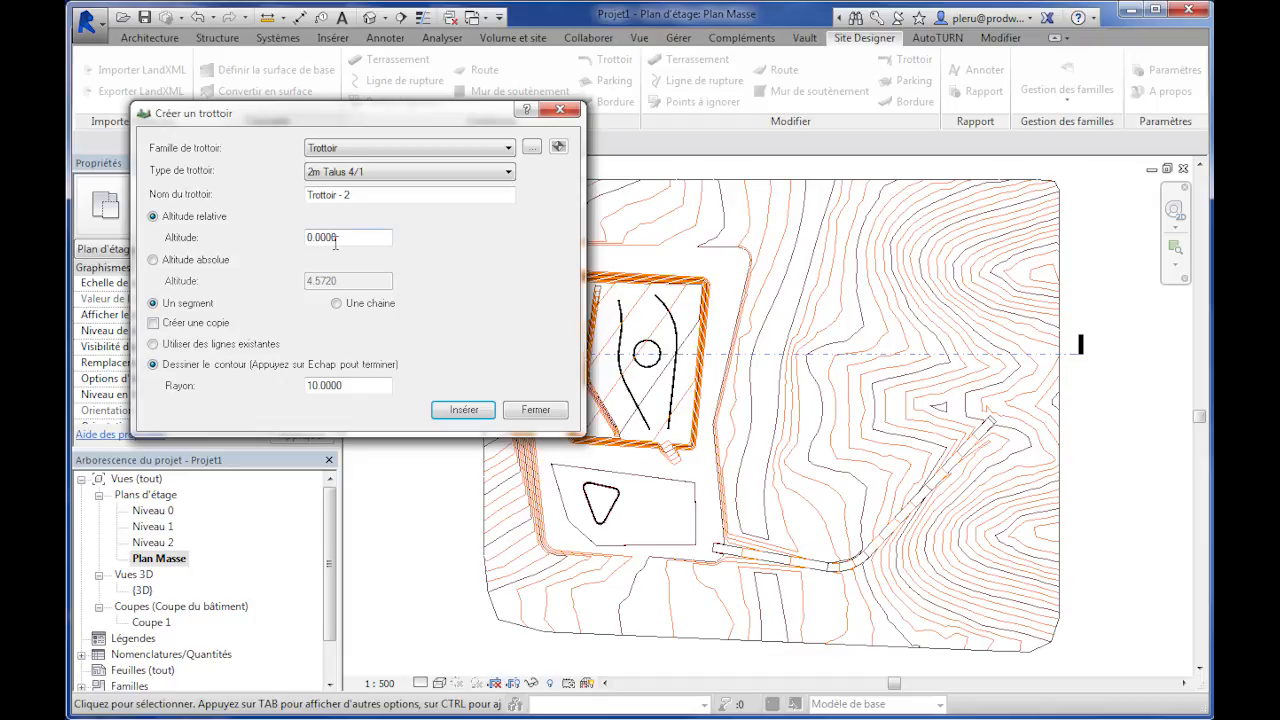
click(530, 412)
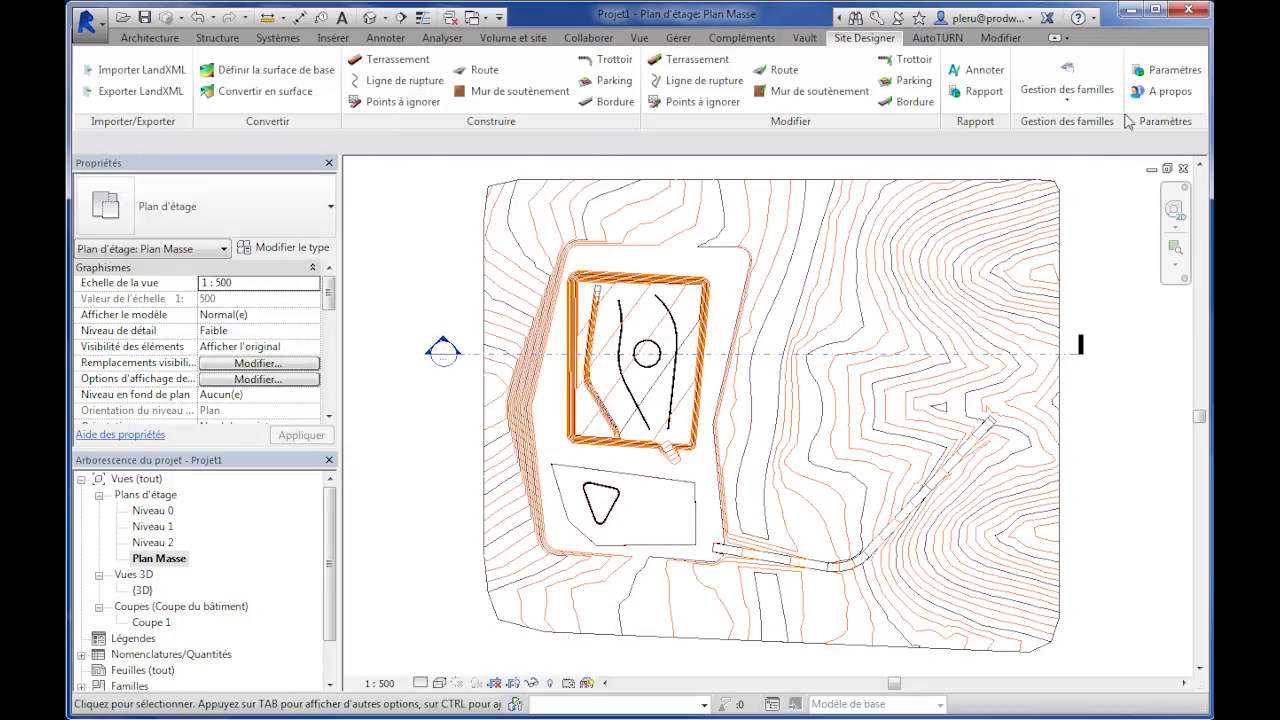
click(1157, 72)
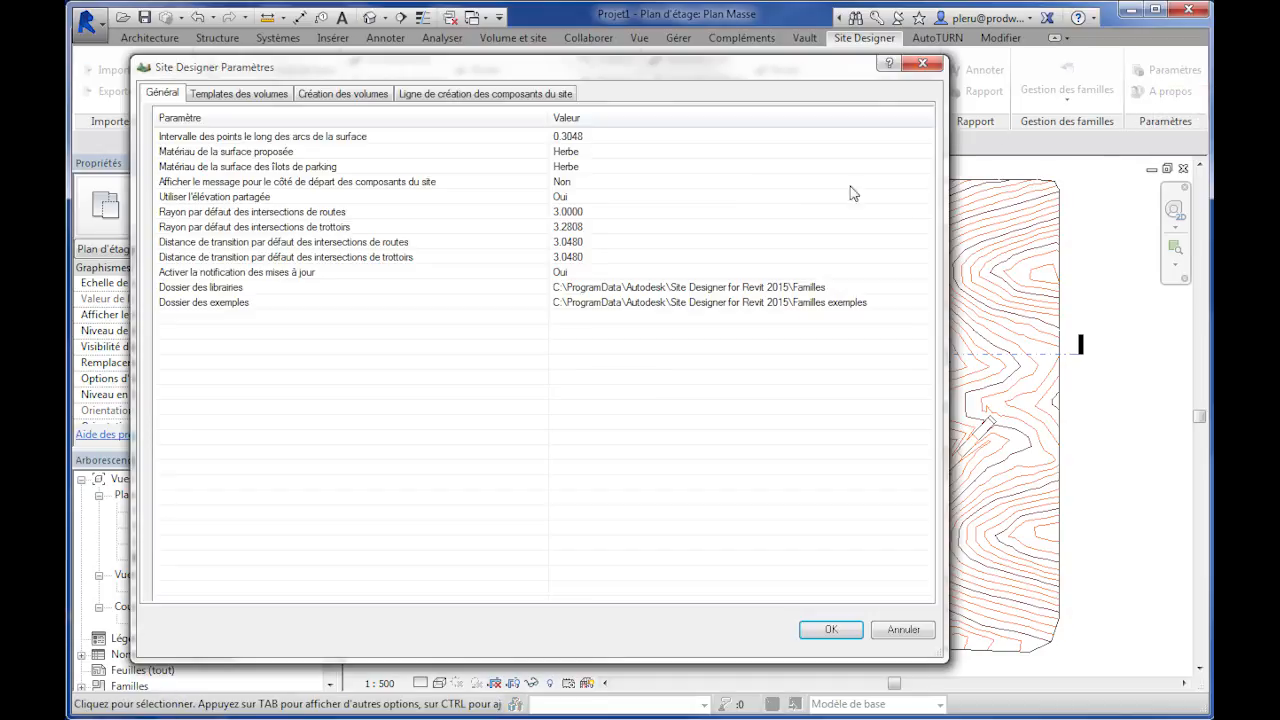
click(228, 229)
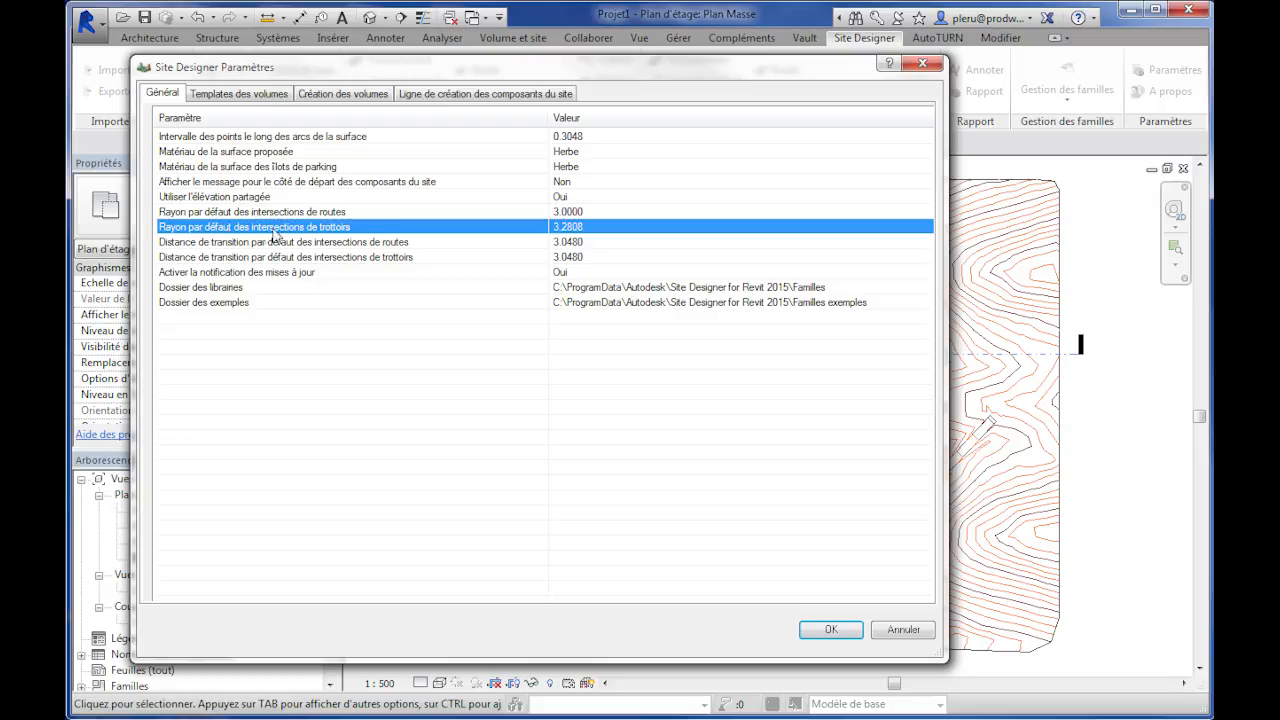
click(604, 227)
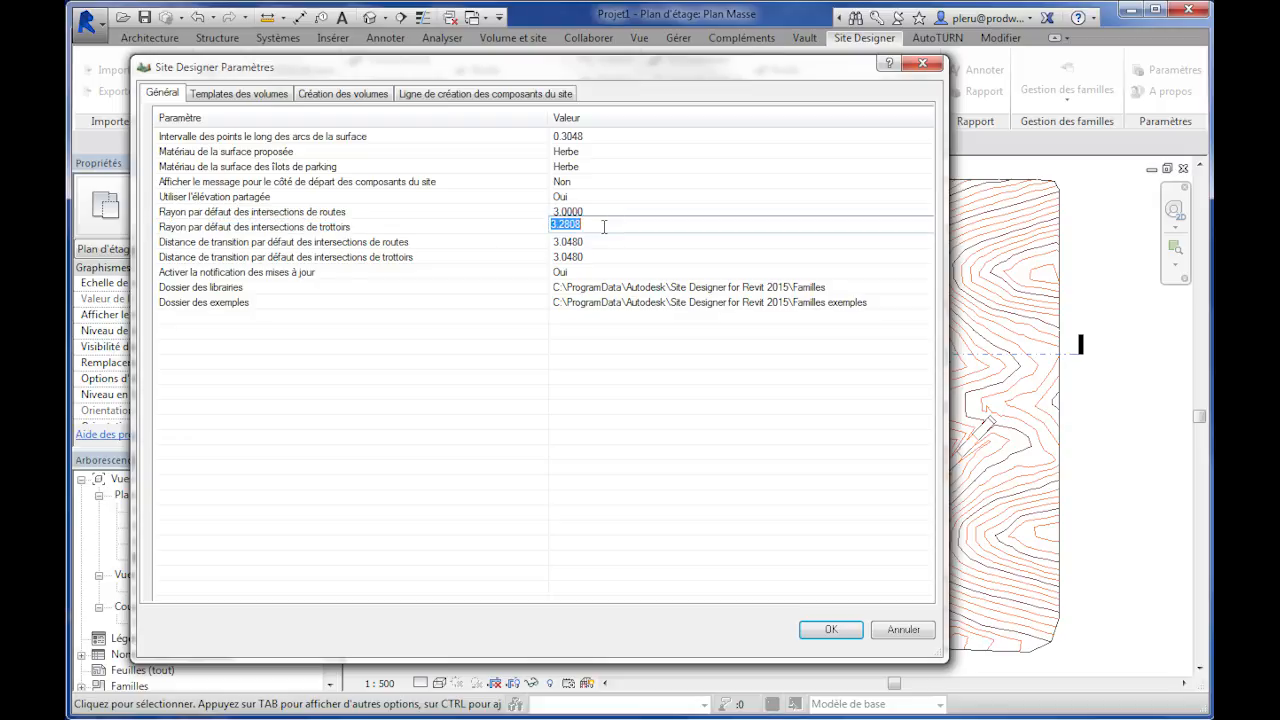
text(3)
click(828, 631)
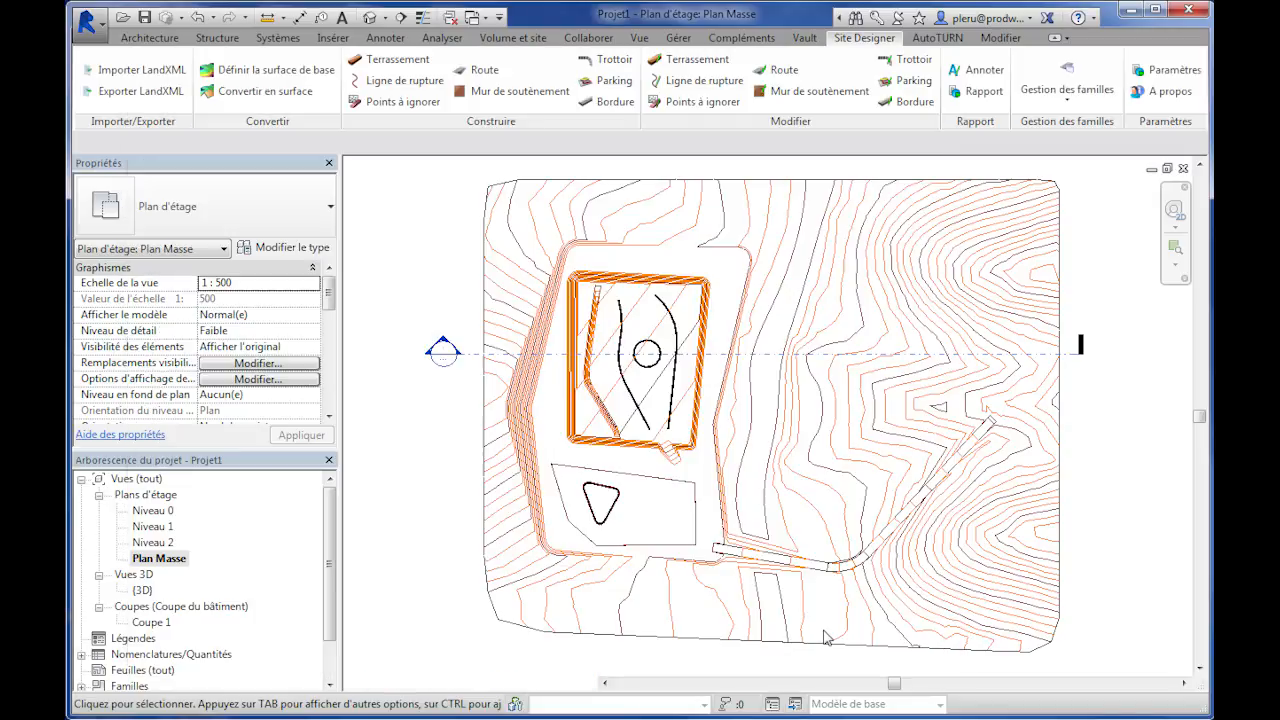
Draw a single-segment 2m Talus 4/1 sidewalk from the open slope southeast to the diagonal stretch of the existing sidewalk.
scroll(943, 526, up, 3)
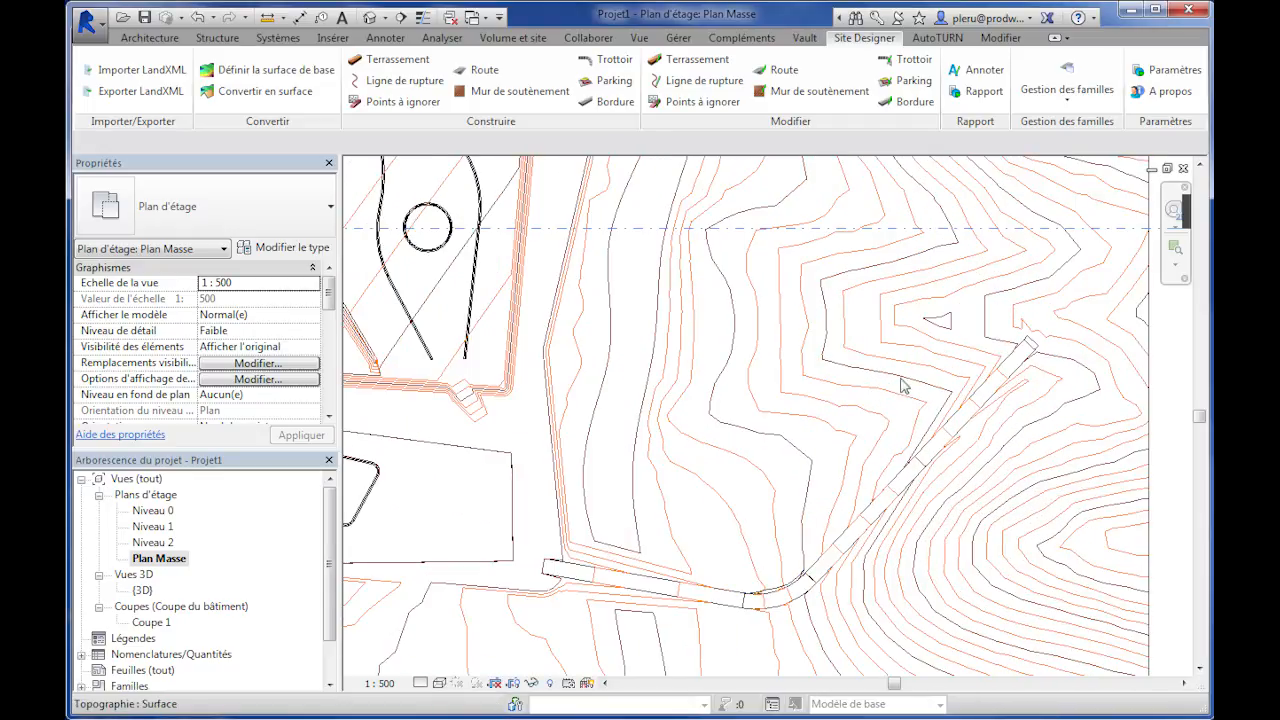
click(607, 62)
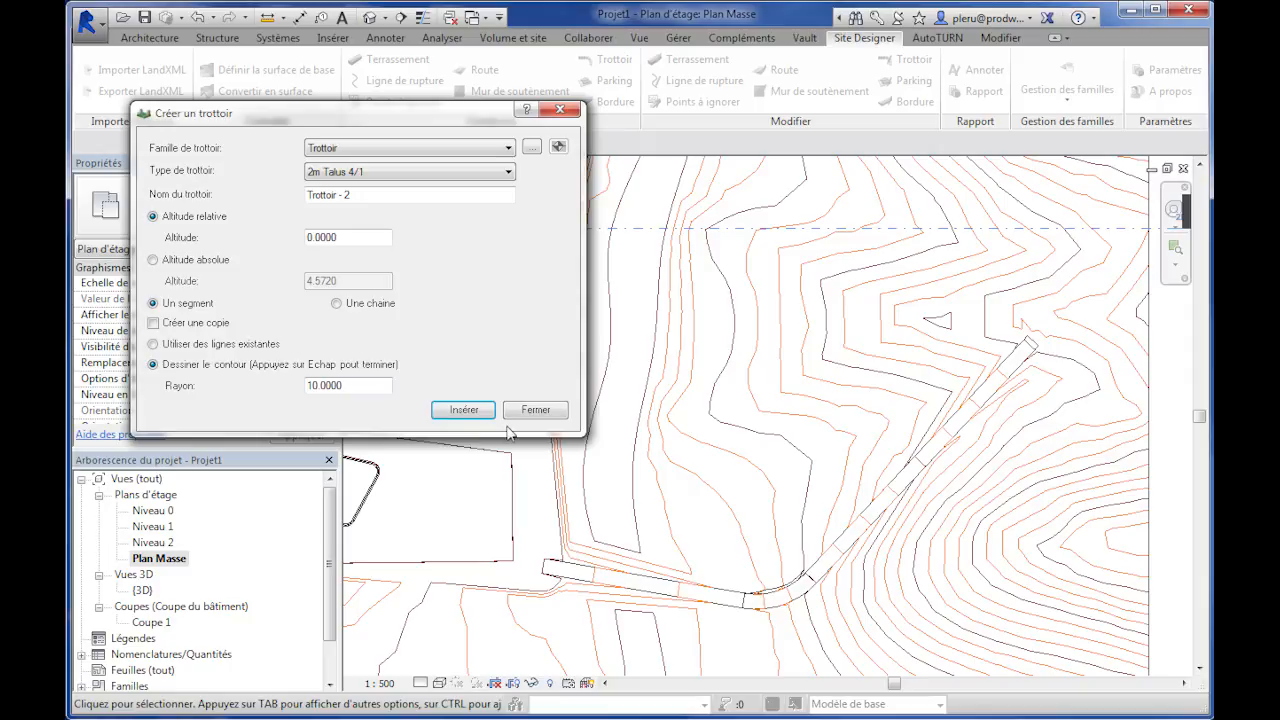
click(465, 411)
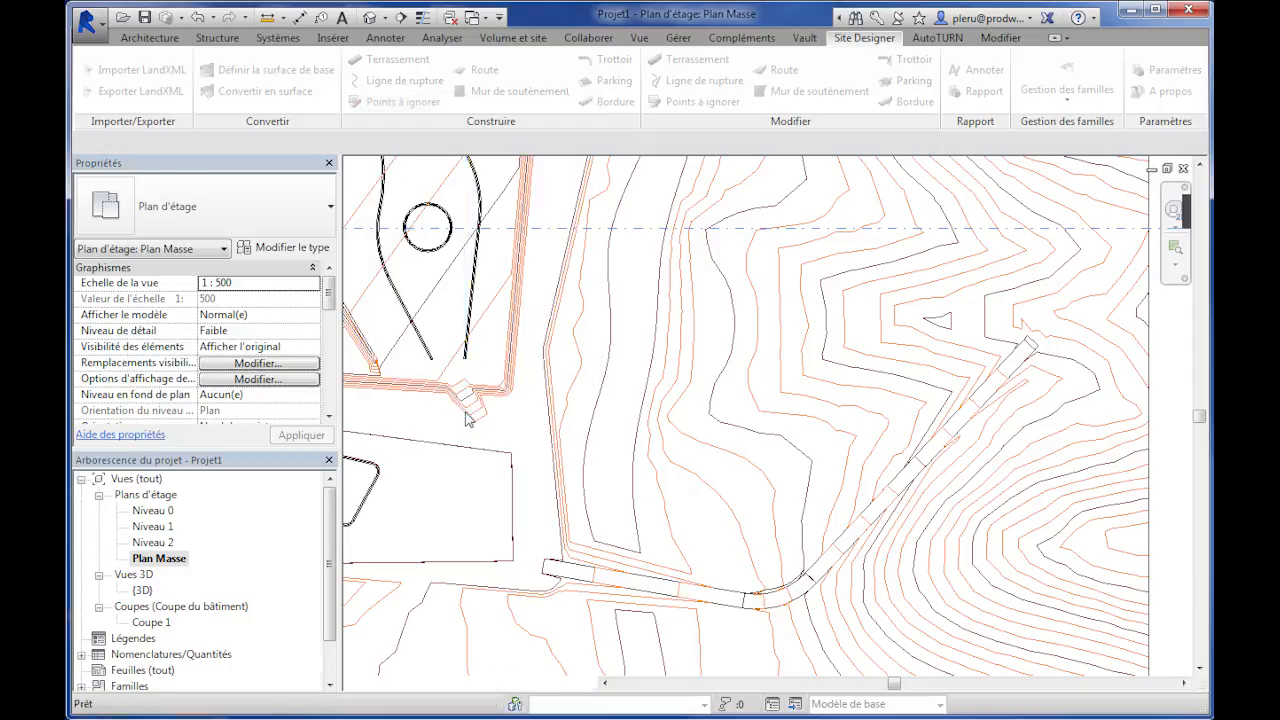
click(927, 454)
click(928, 454)
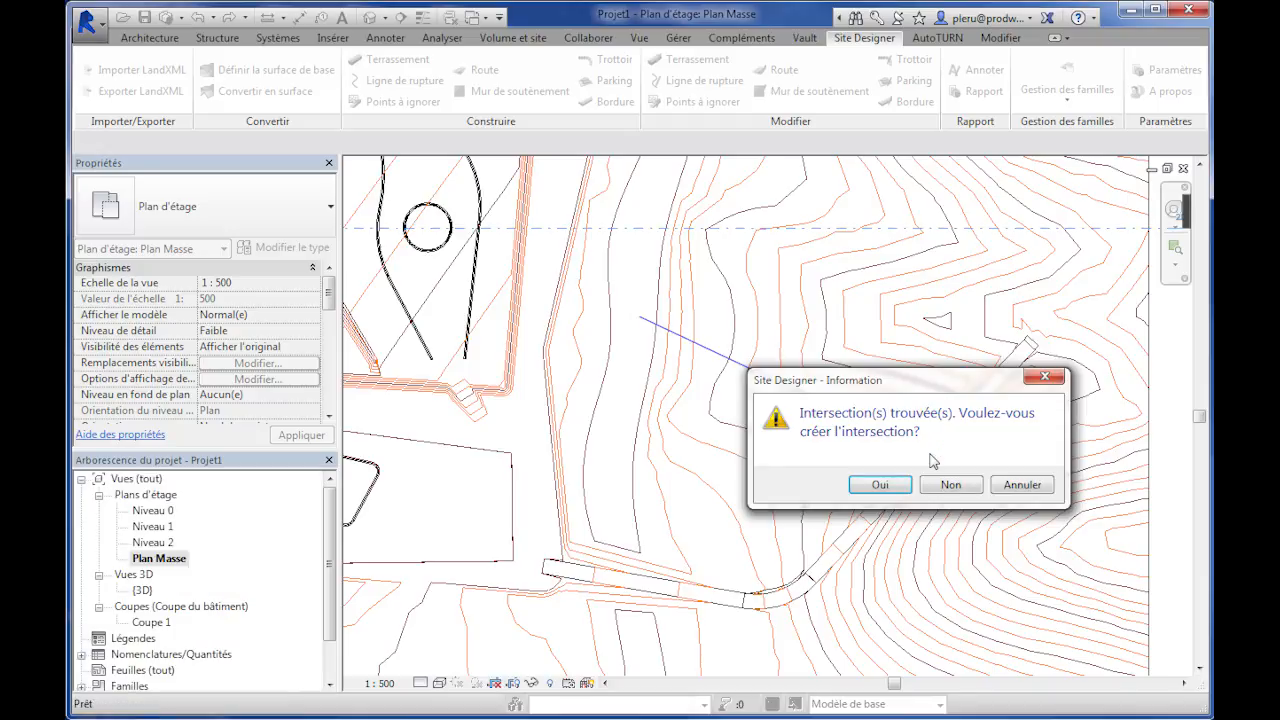
Create the intersection where the new sidewalk meets the existing one, checking the radius of its northern corner arc before finishing.
drag(848, 401, 548, 446)
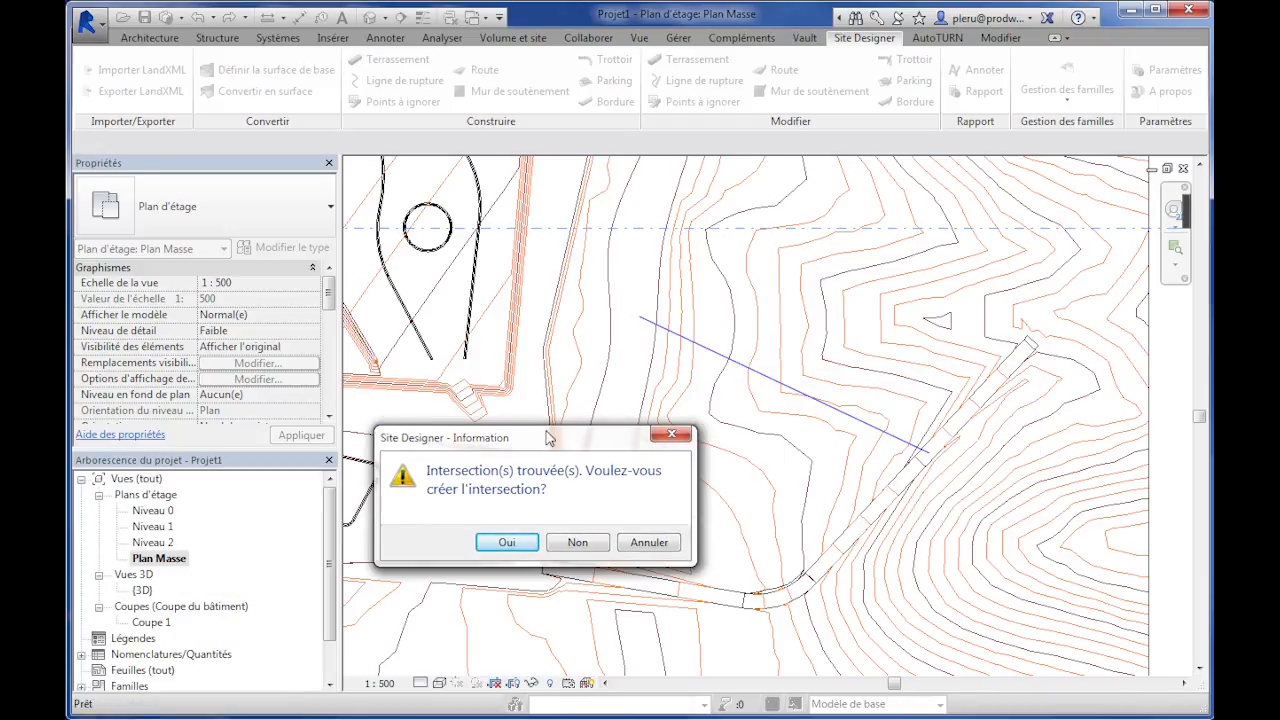
click(506, 542)
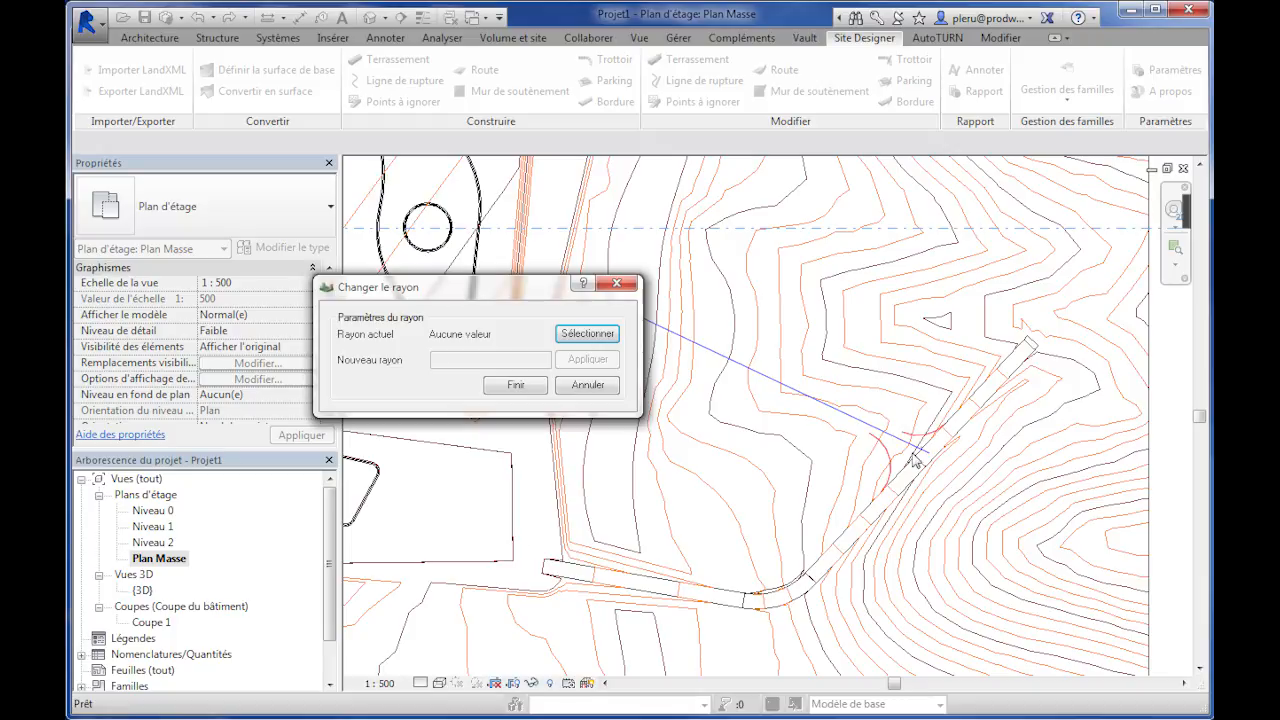
click(588, 334)
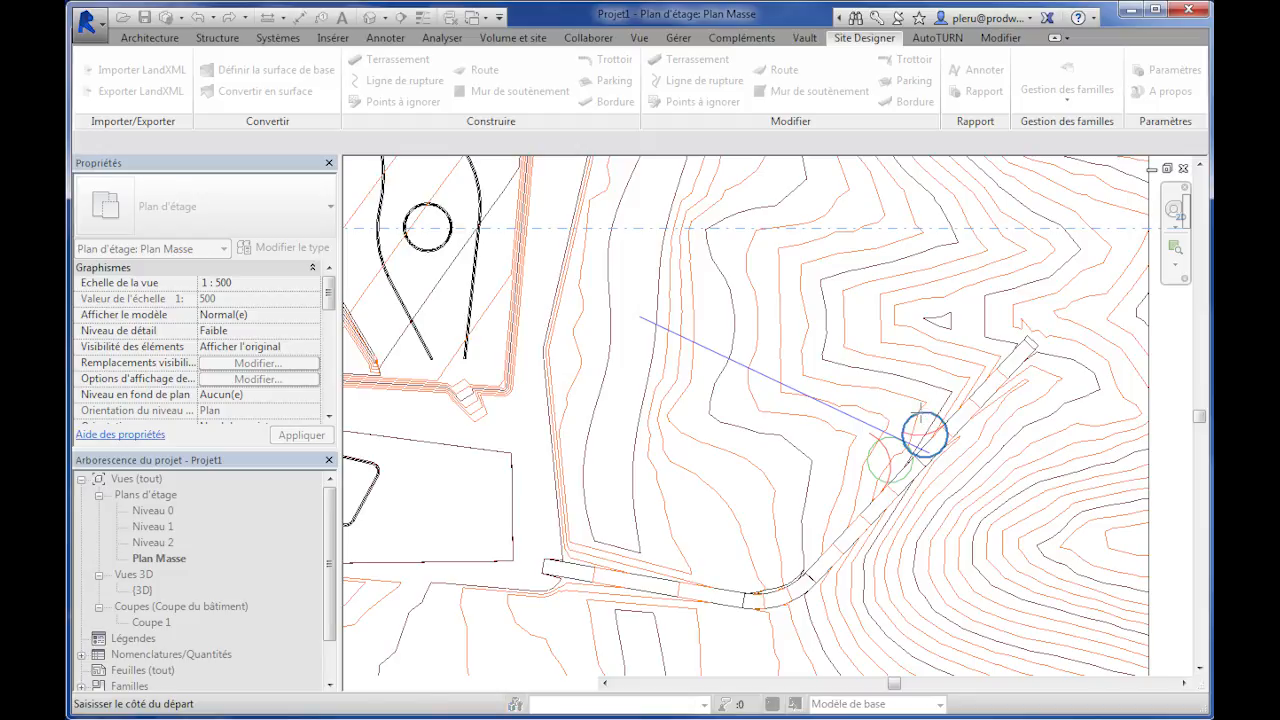
click(920, 412)
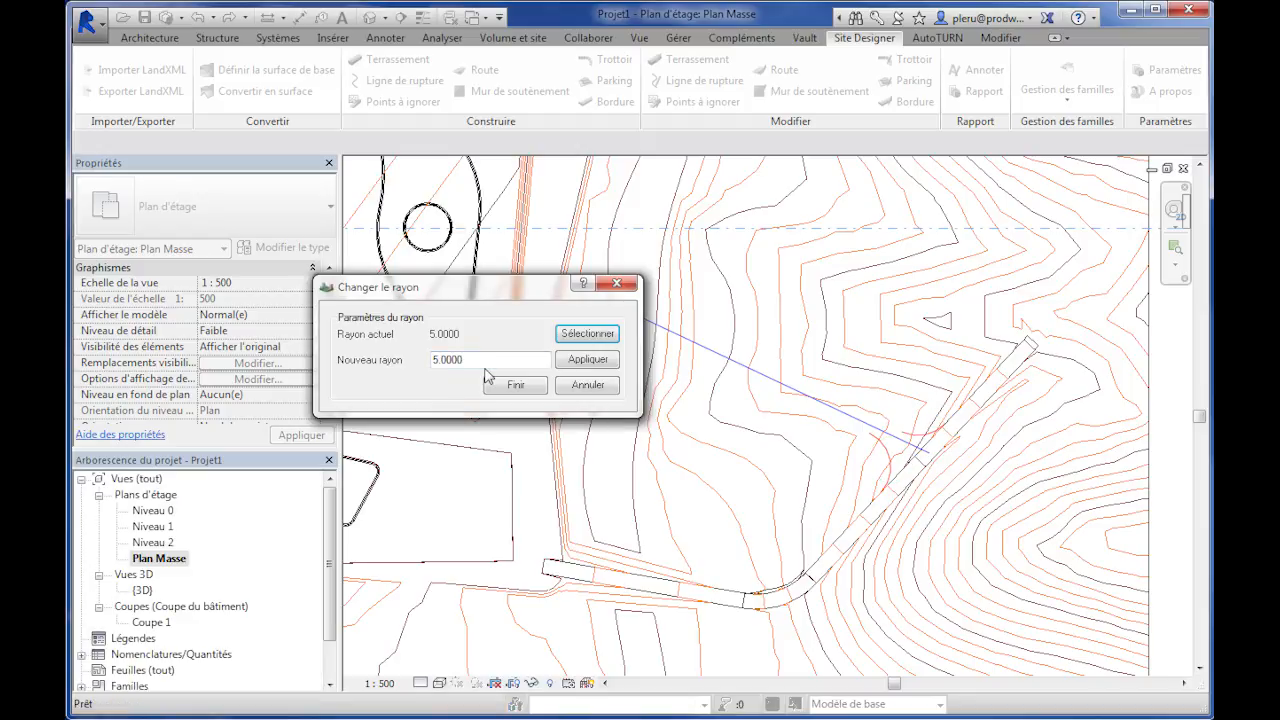
click(516, 385)
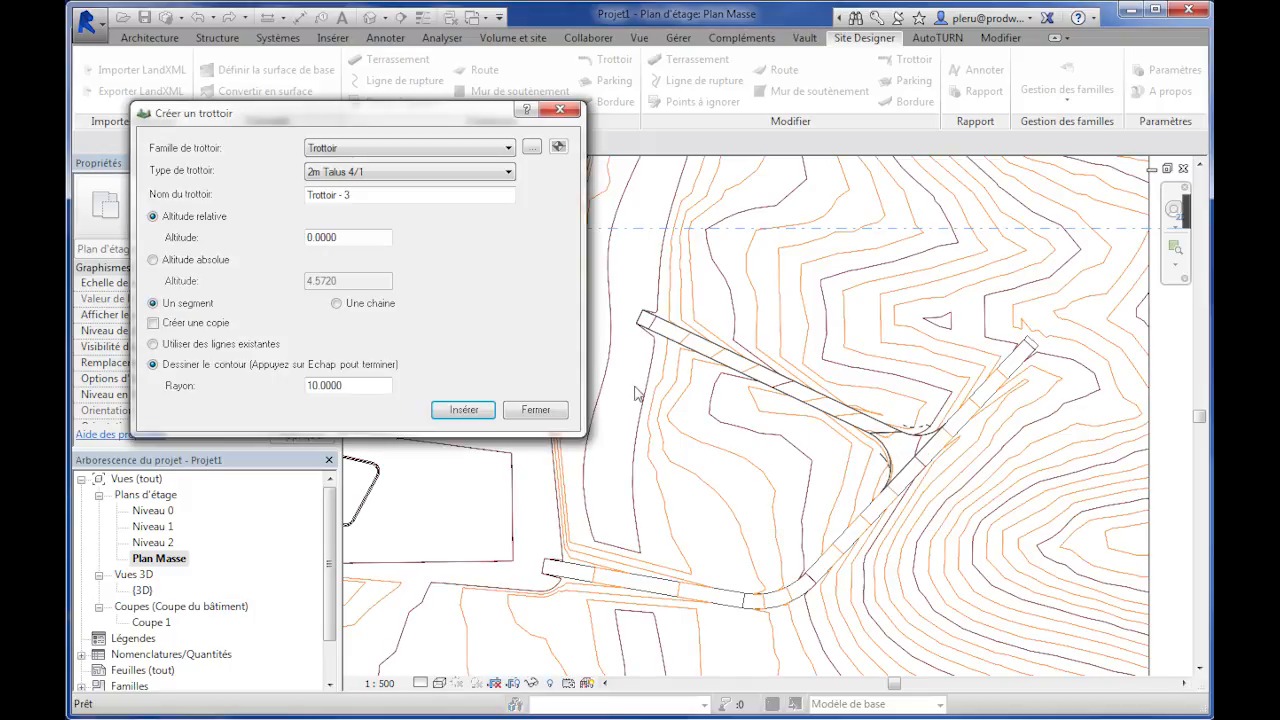
click(535, 409)
Hide the Topographie category's triangulation edges in the 3D view and show the sidewalk intersection.
double_click(143, 590)
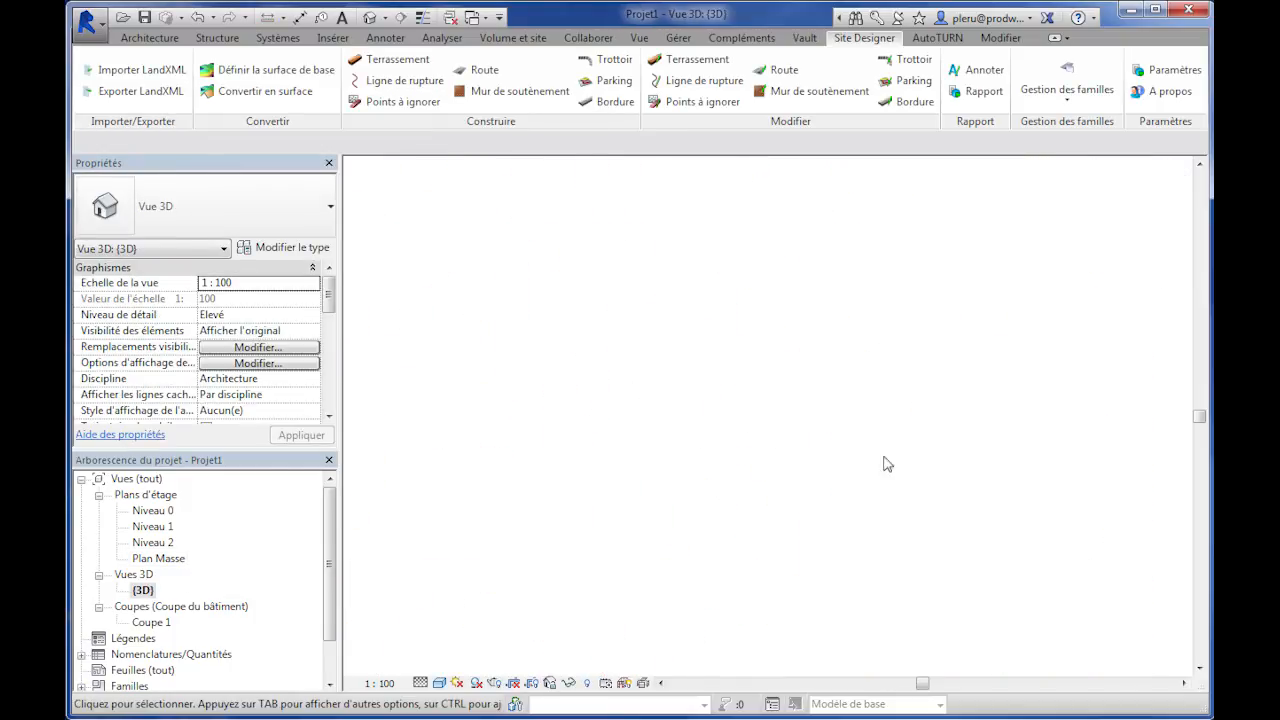
scroll(857, 463, down, 5)
scroll(868, 480, up, 6)
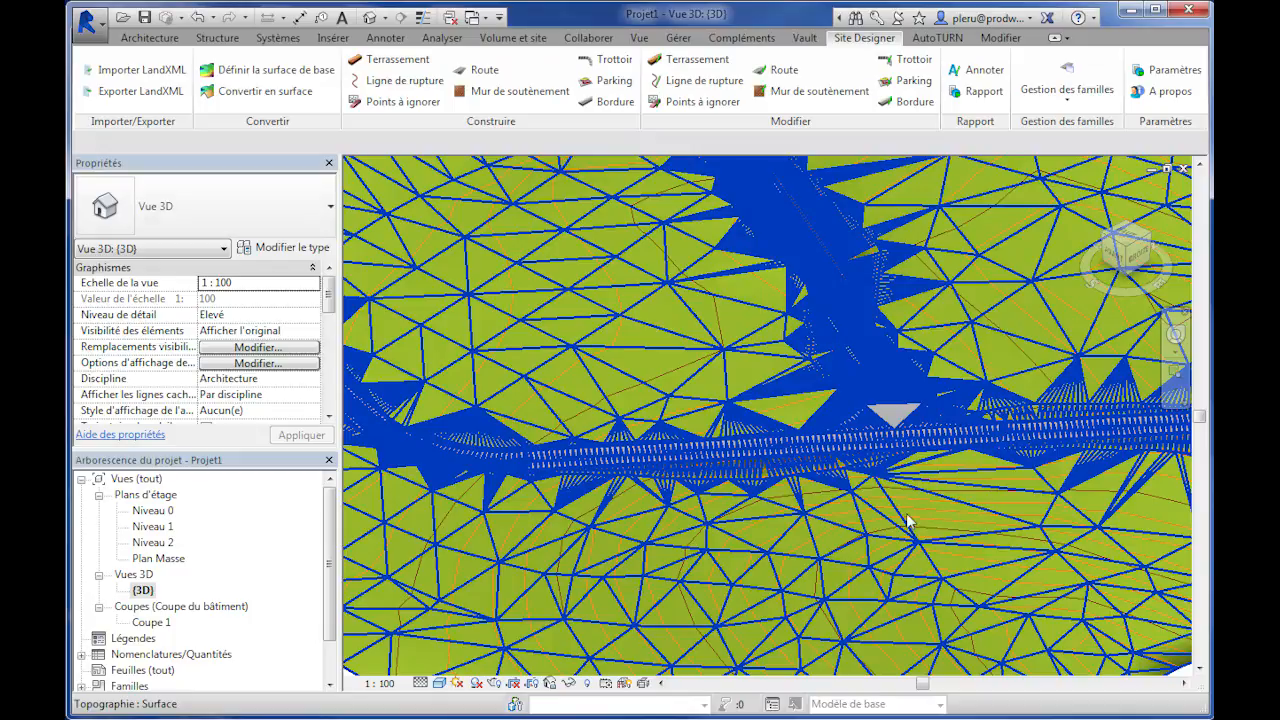
key(v)
key(g)
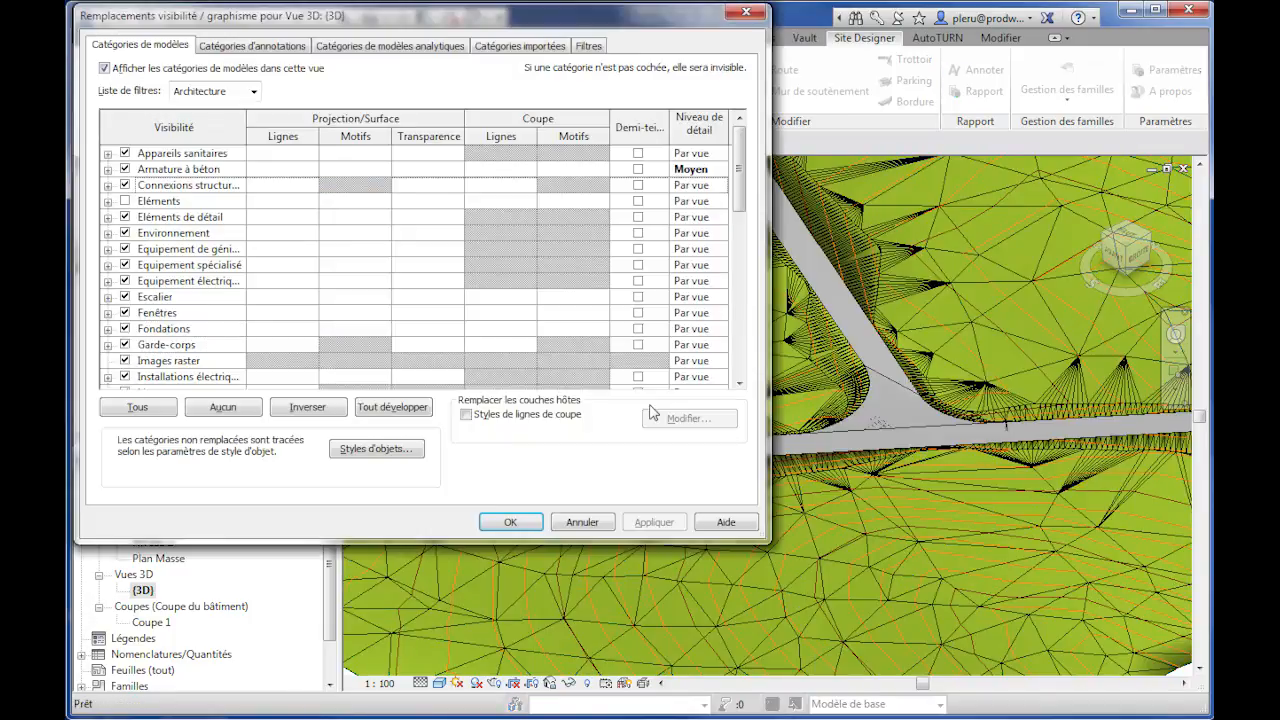
key(t)
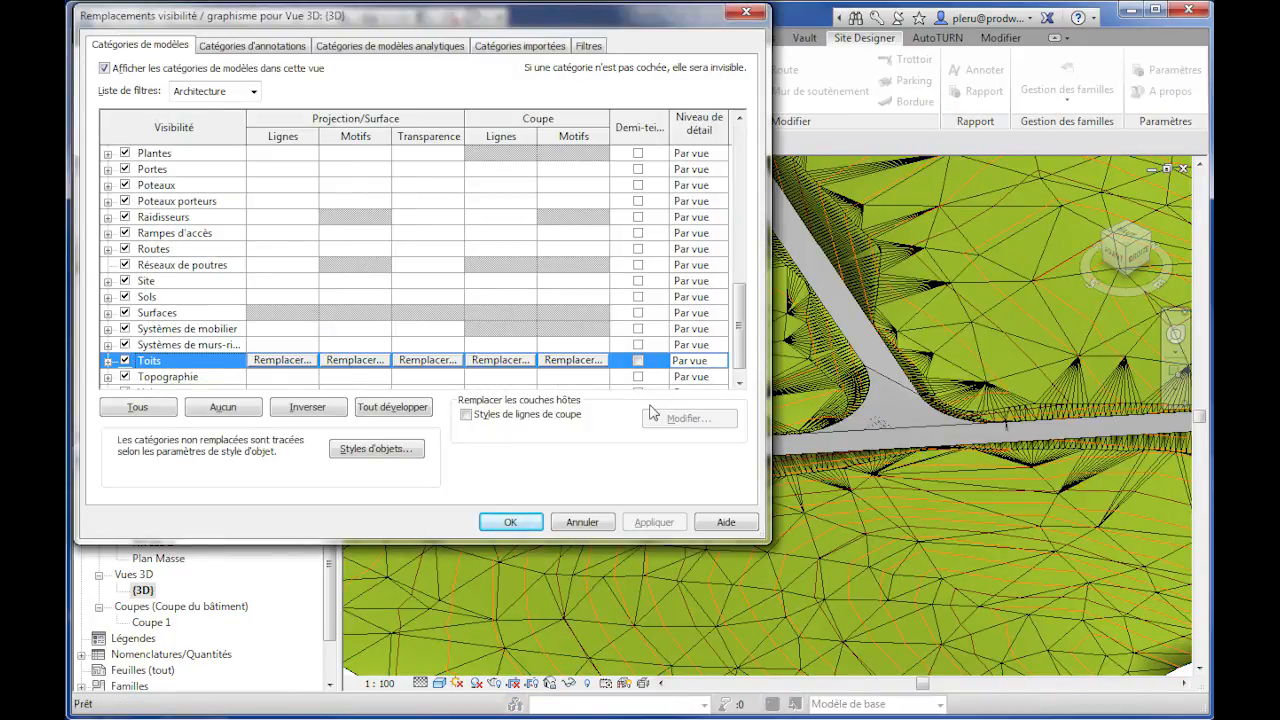
click(108, 377)
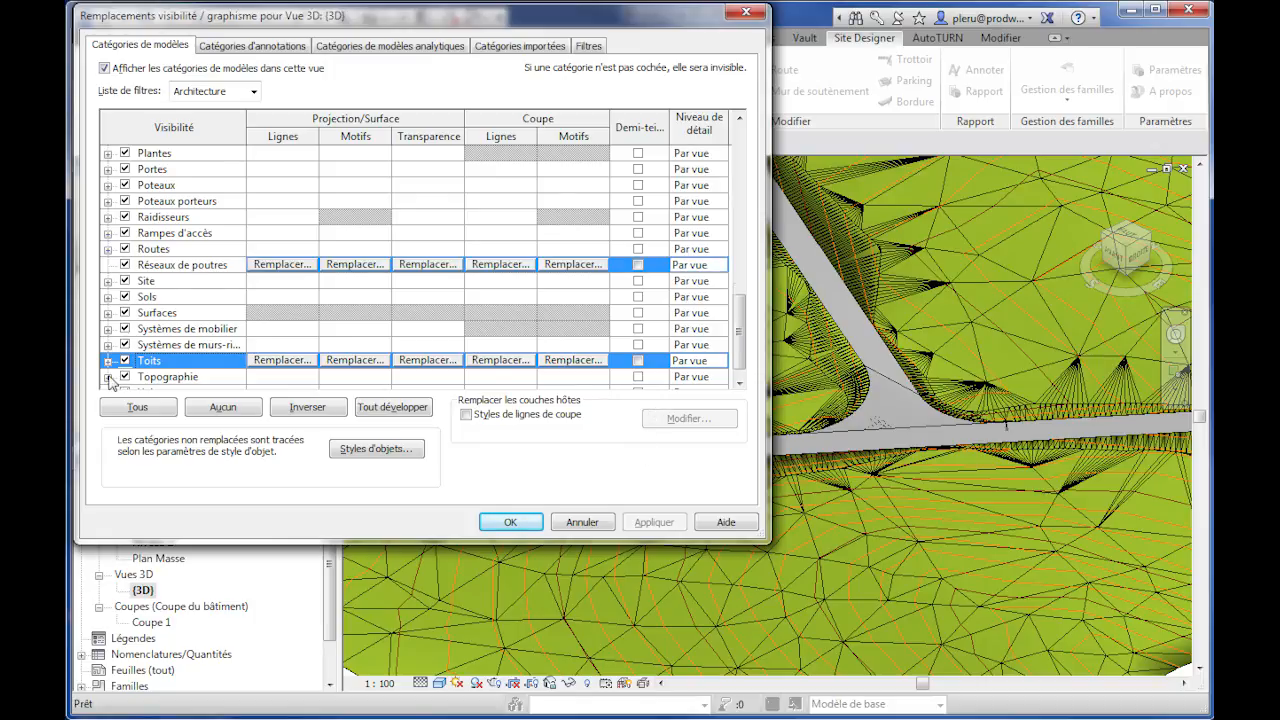
click(143, 300)
click(654, 522)
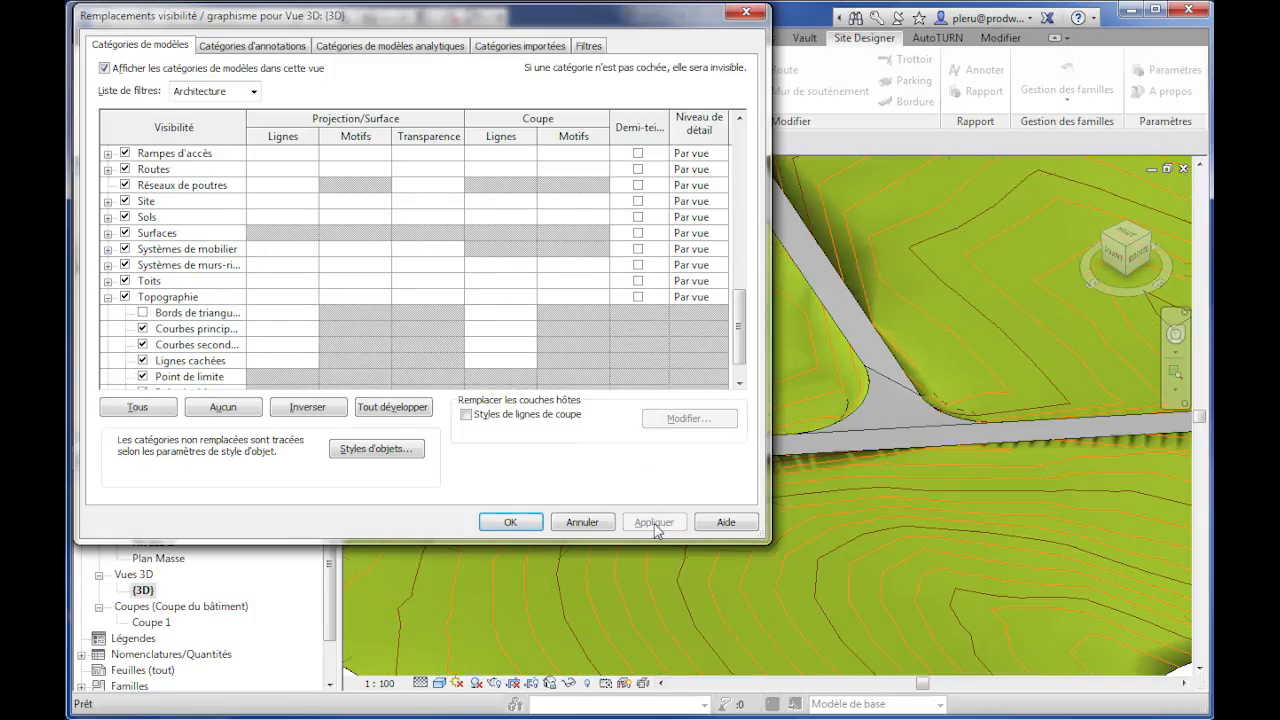
click(510, 522)
scroll(752, 478, down, 5)
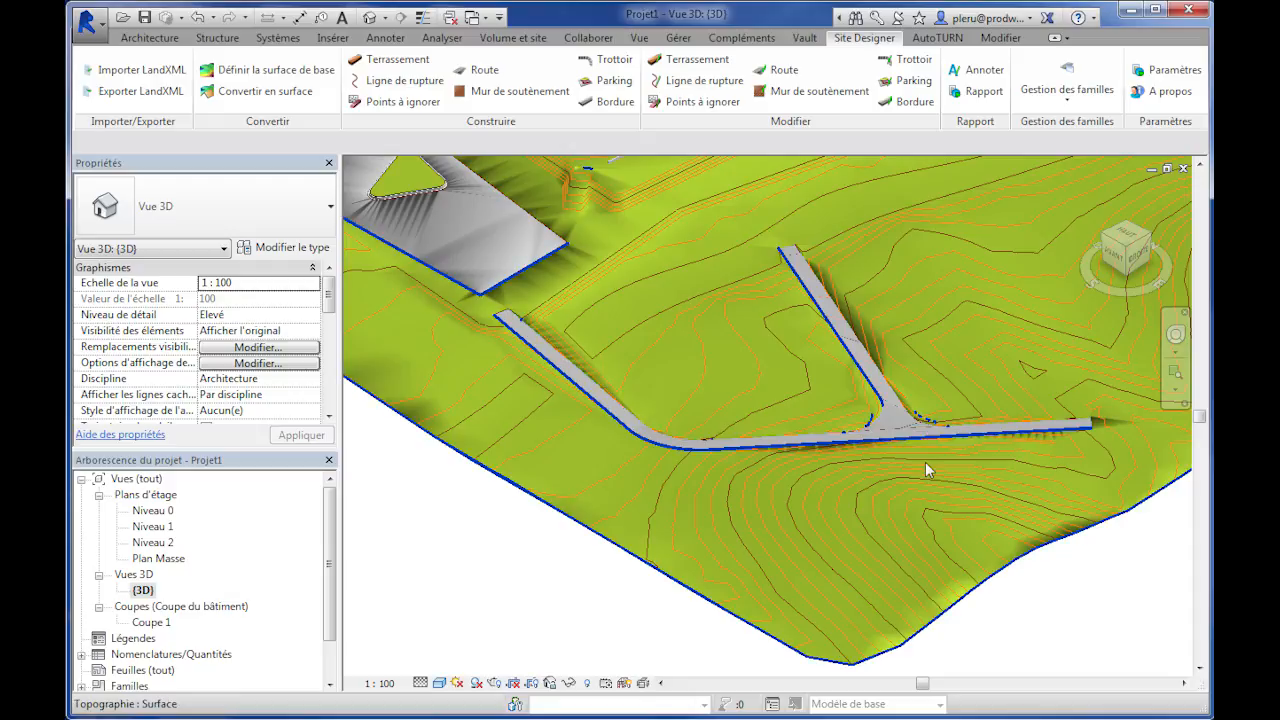
View the sidewalk intersection in Plan Masse with filled surfaces, and restore the plan's line display style.
double_click(161, 561)
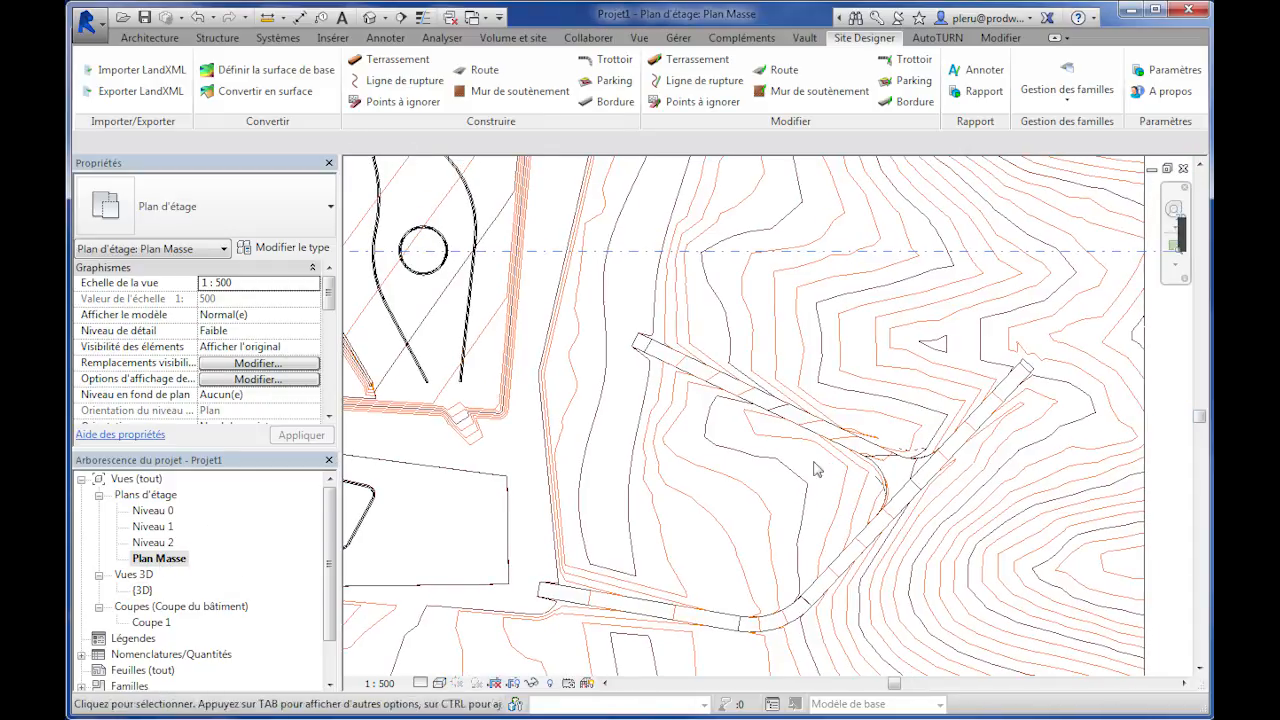
click(440, 683)
click(498, 628)
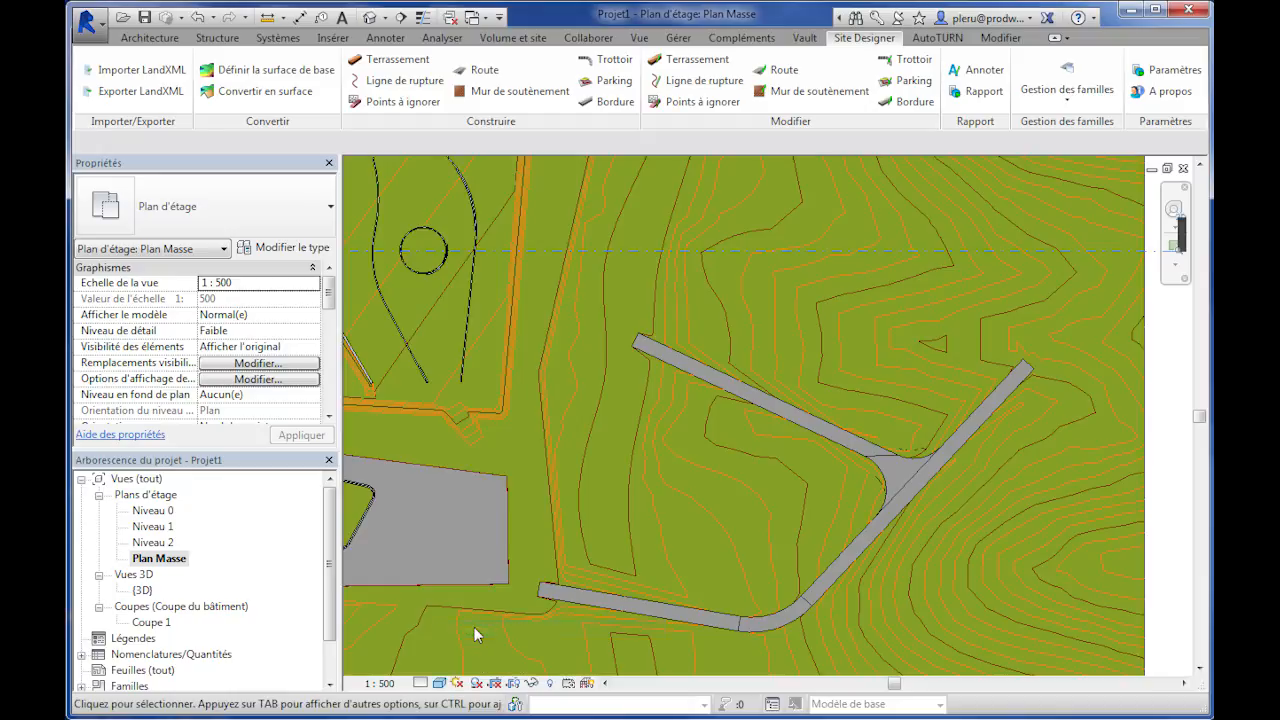
click(440, 683)
click(475, 576)
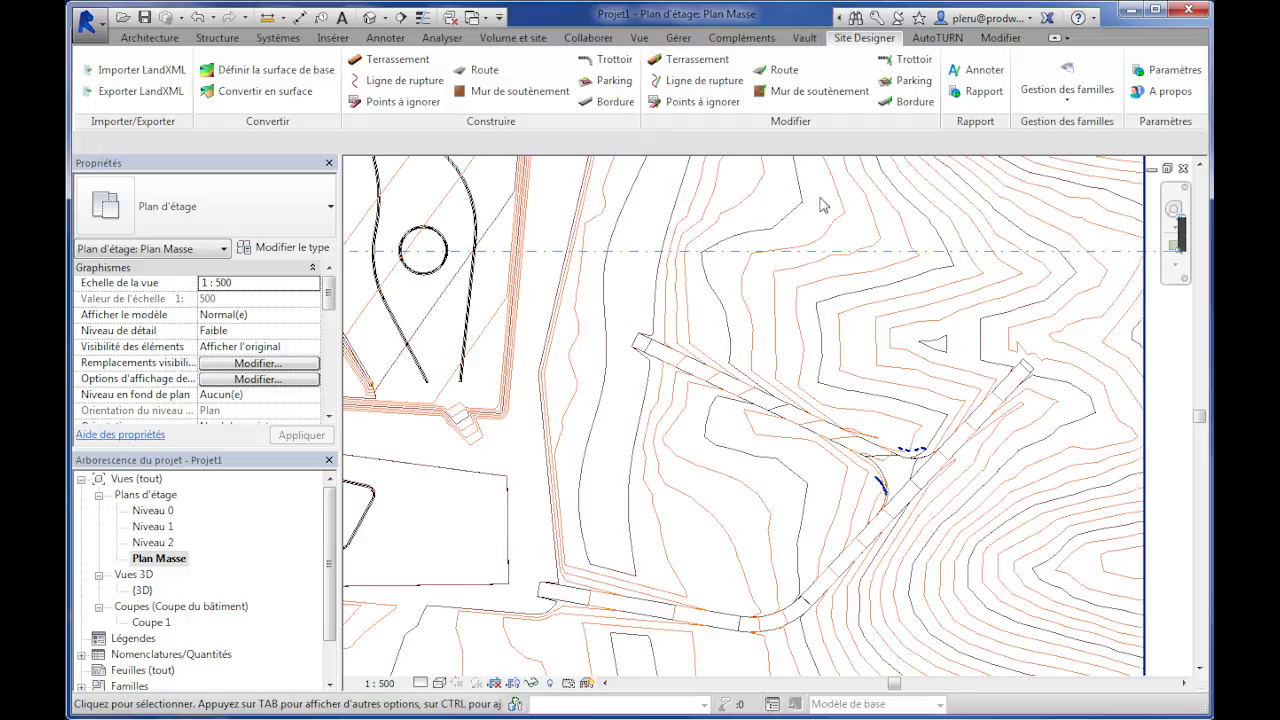
Review the first two Trottoir entries in the site component report and close the report.
click(968, 93)
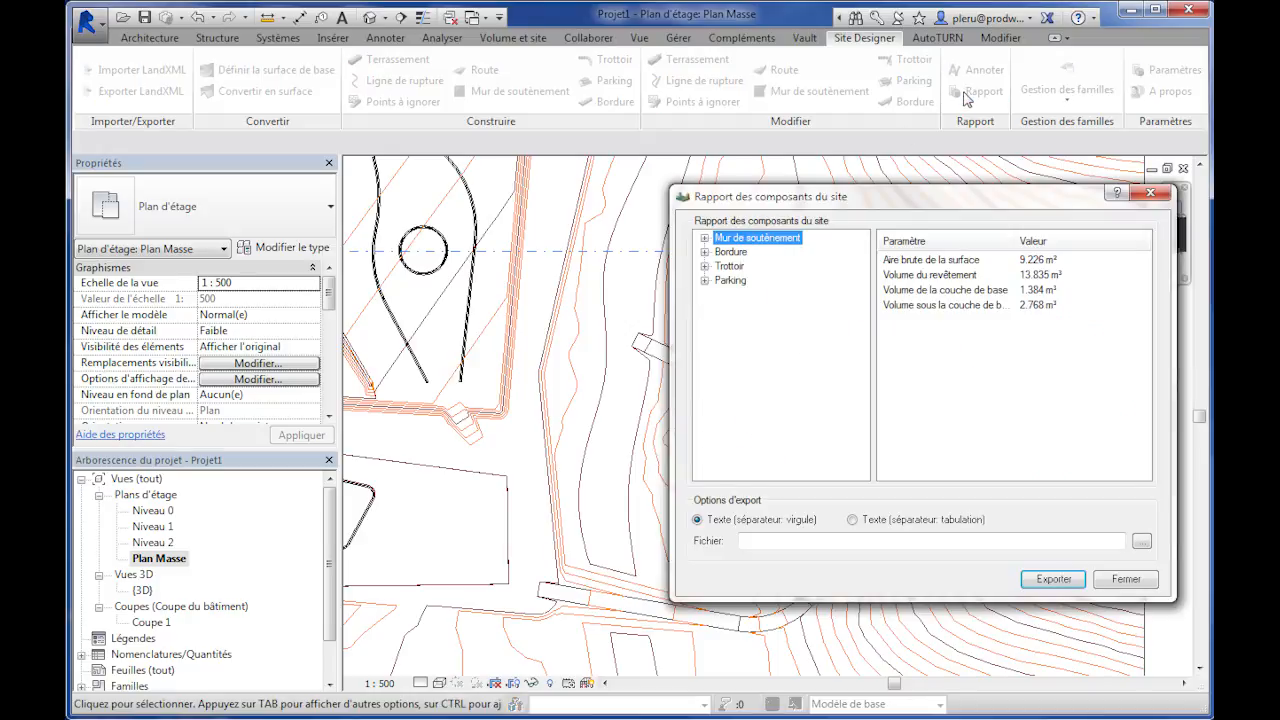
click(705, 266)
click(753, 281)
click(755, 294)
click(1126, 579)
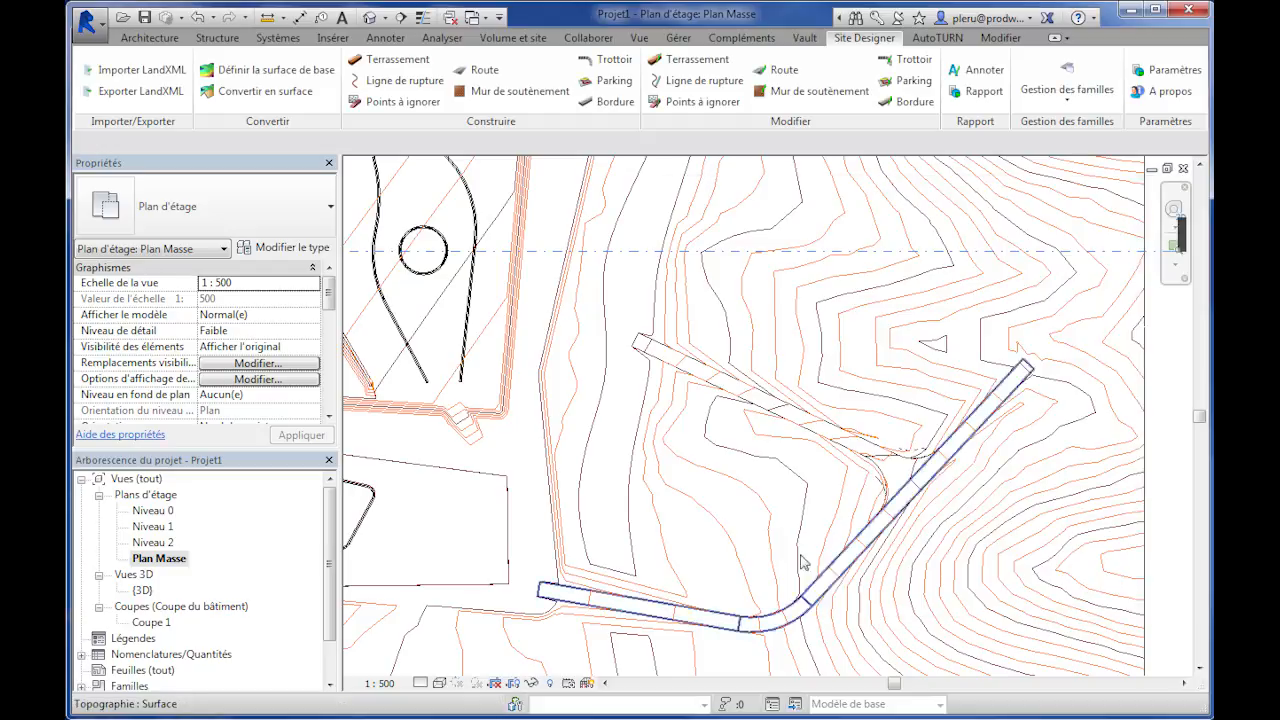
Draw a chained 5m Bordure Accotement Talus 1/2 road with radius 25 from the platform's northeast edge, bending southeast across the slope.
scroll(735, 543, down, 3)
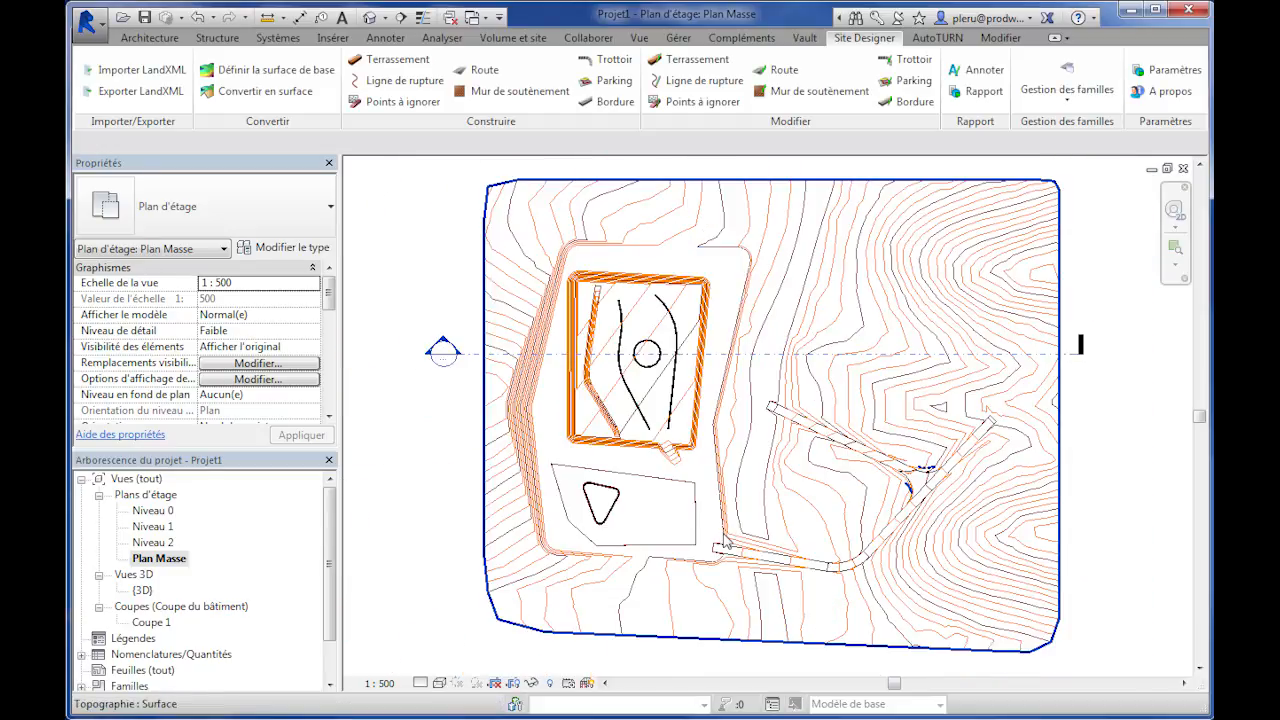
click(1092, 310)
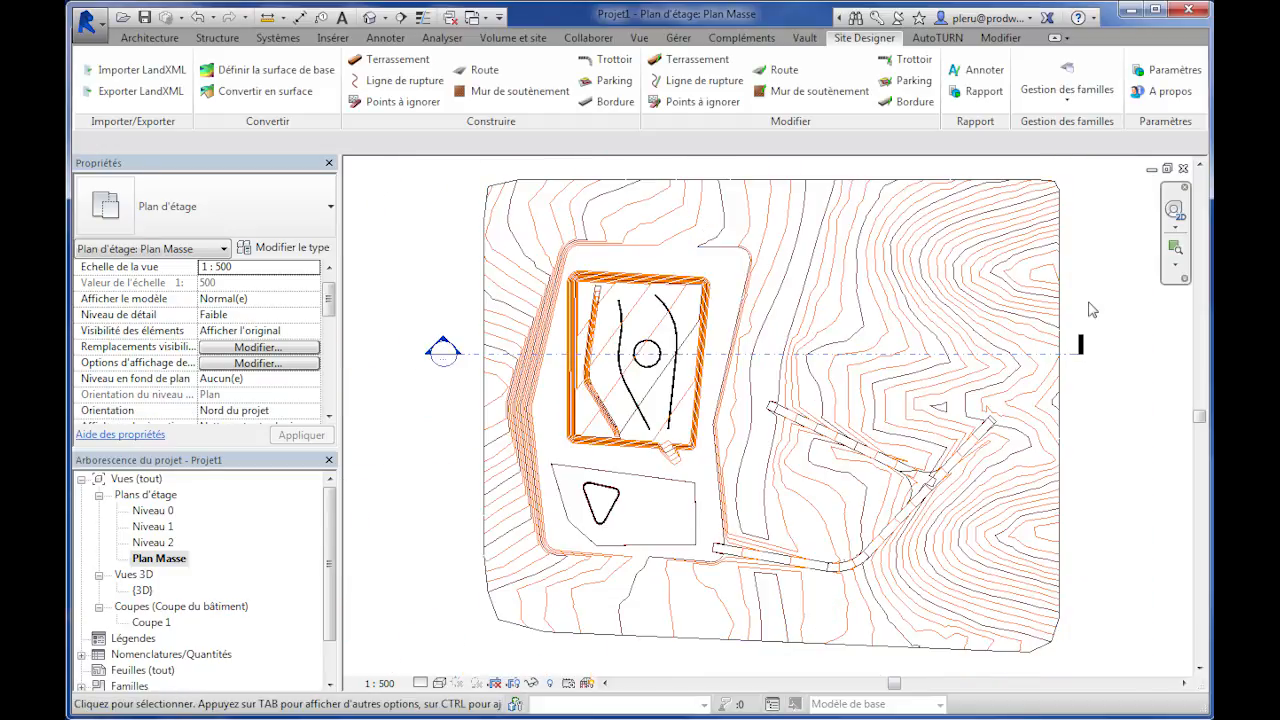
click(484, 72)
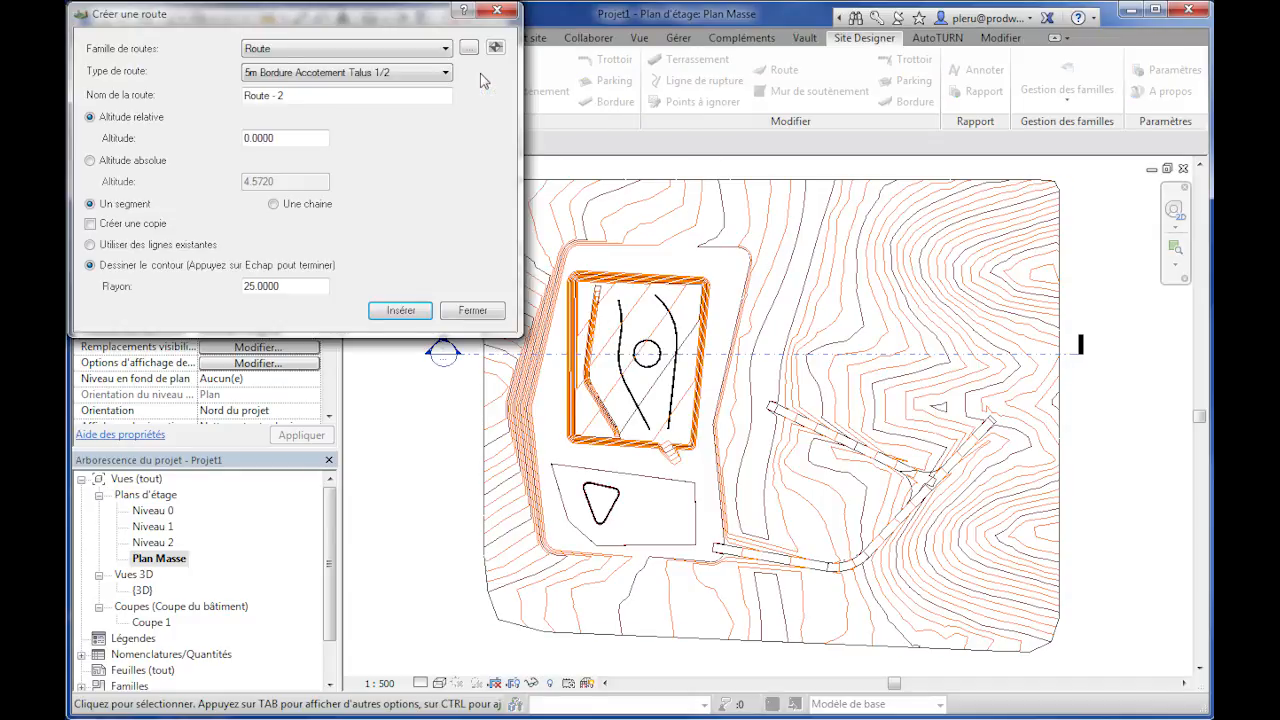
click(276, 205)
drag(280, 286, 246, 286)
click(402, 311)
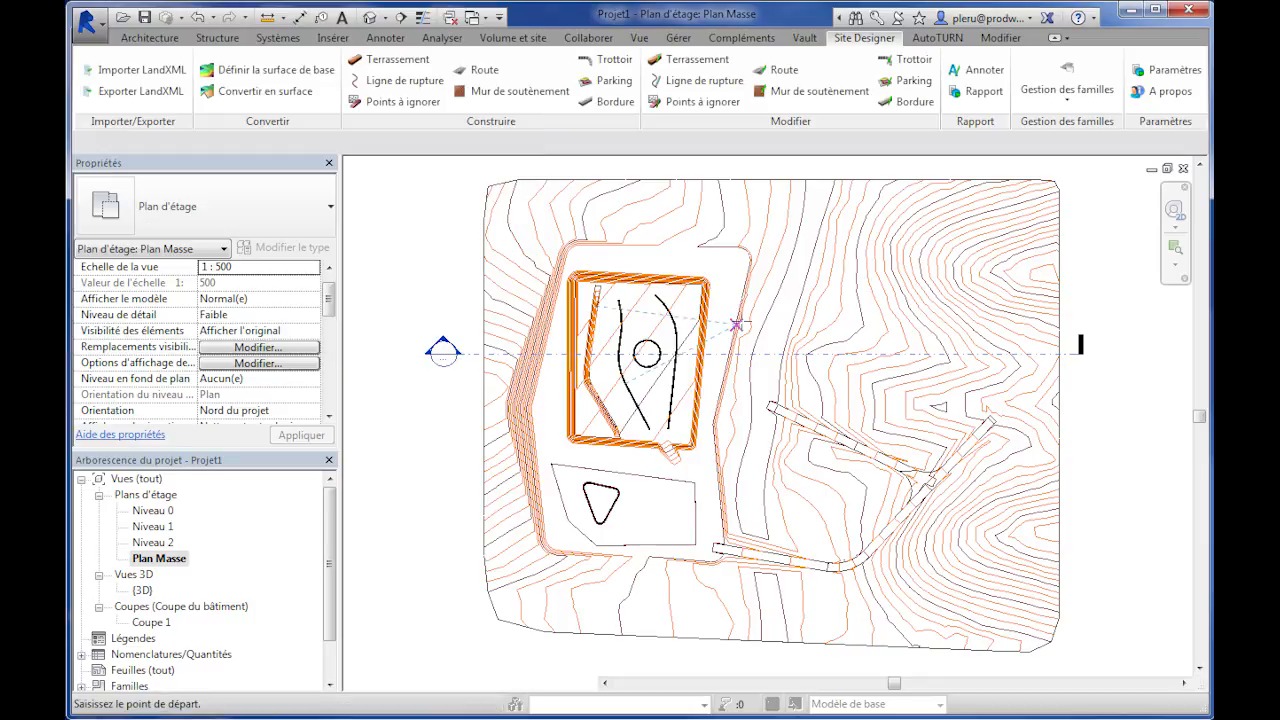
click(744, 280)
click(857, 262)
click(992, 338)
right_click(966, 384)
click(1038, 400)
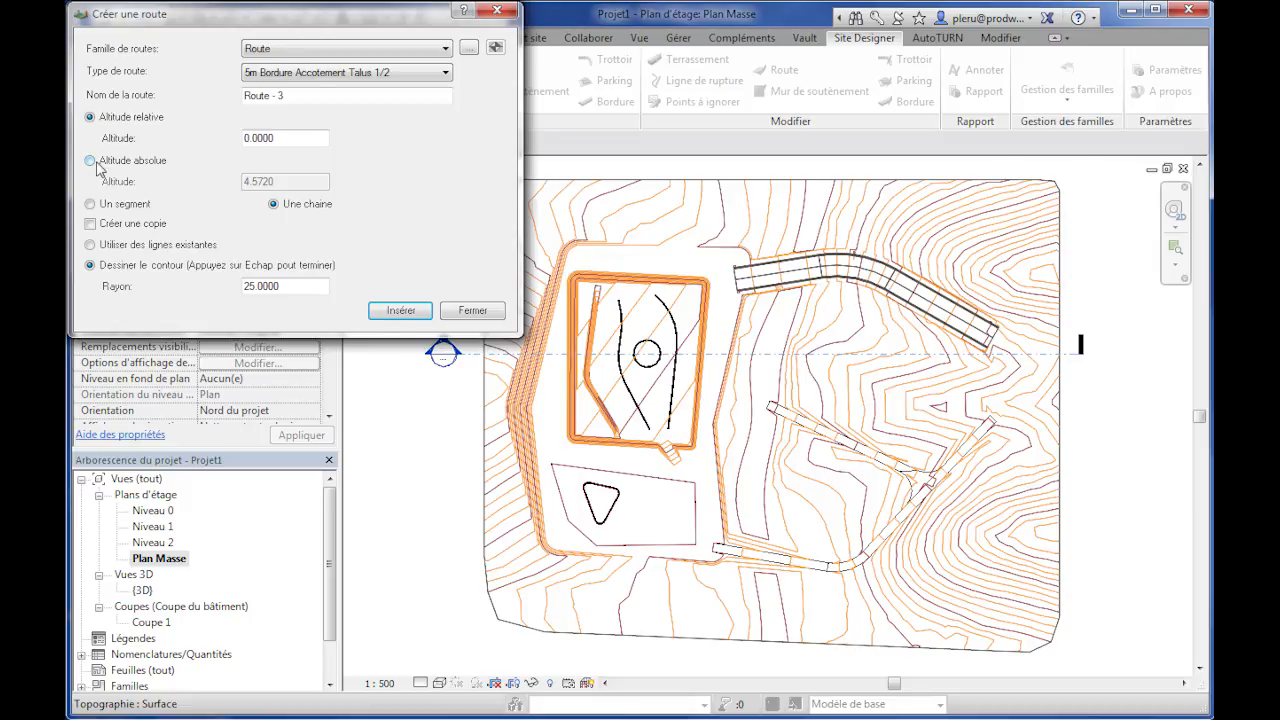
Draw a single-segment 5m Bordure Accotement Talus 1/2 road running northeast-southwest across the existing road's southeast stretch.
click(400, 311)
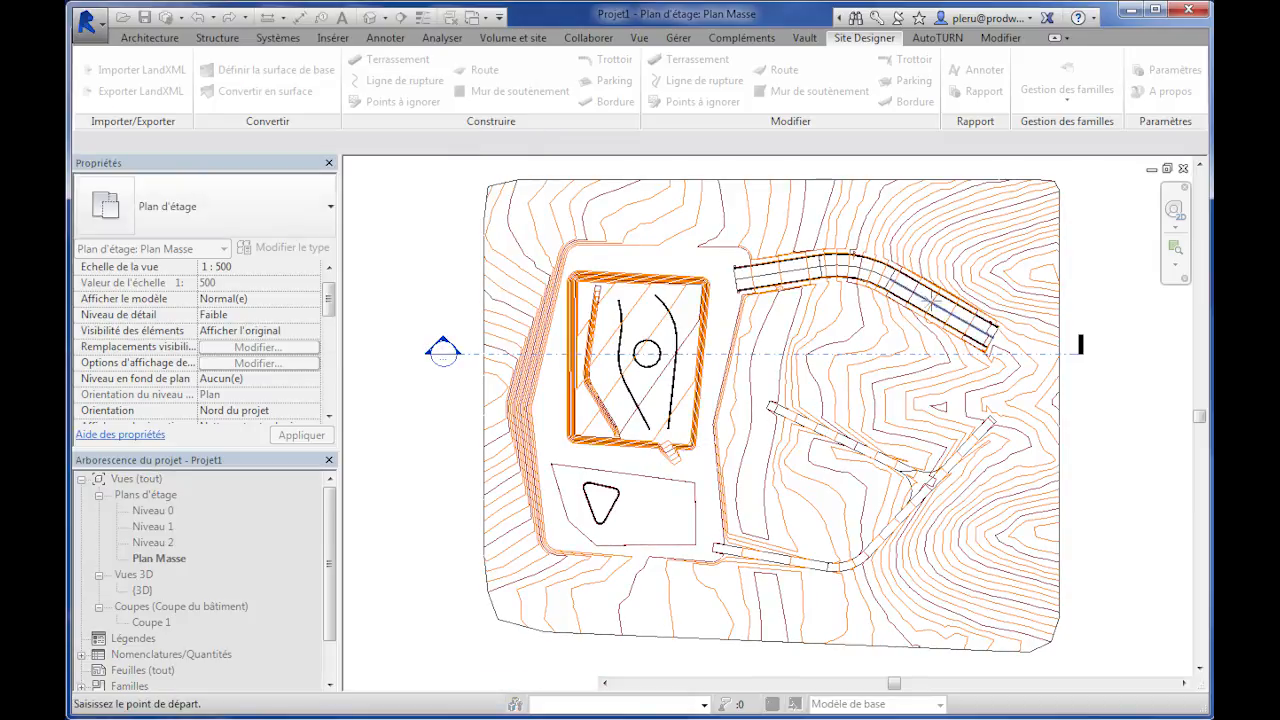
click(898, 377)
click(890, 384)
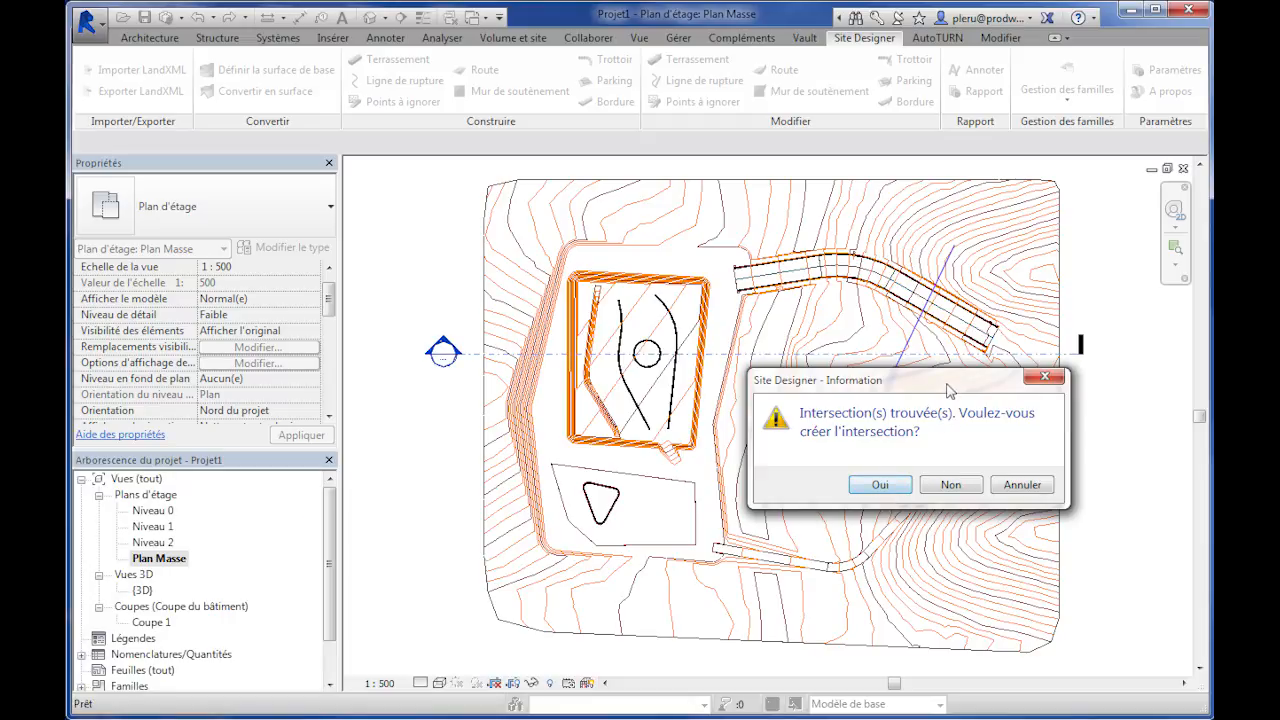
Create the intersection where the two roads cross, using the default corner radii, and show it in the 3D view.
drag(950, 390, 645, 357)
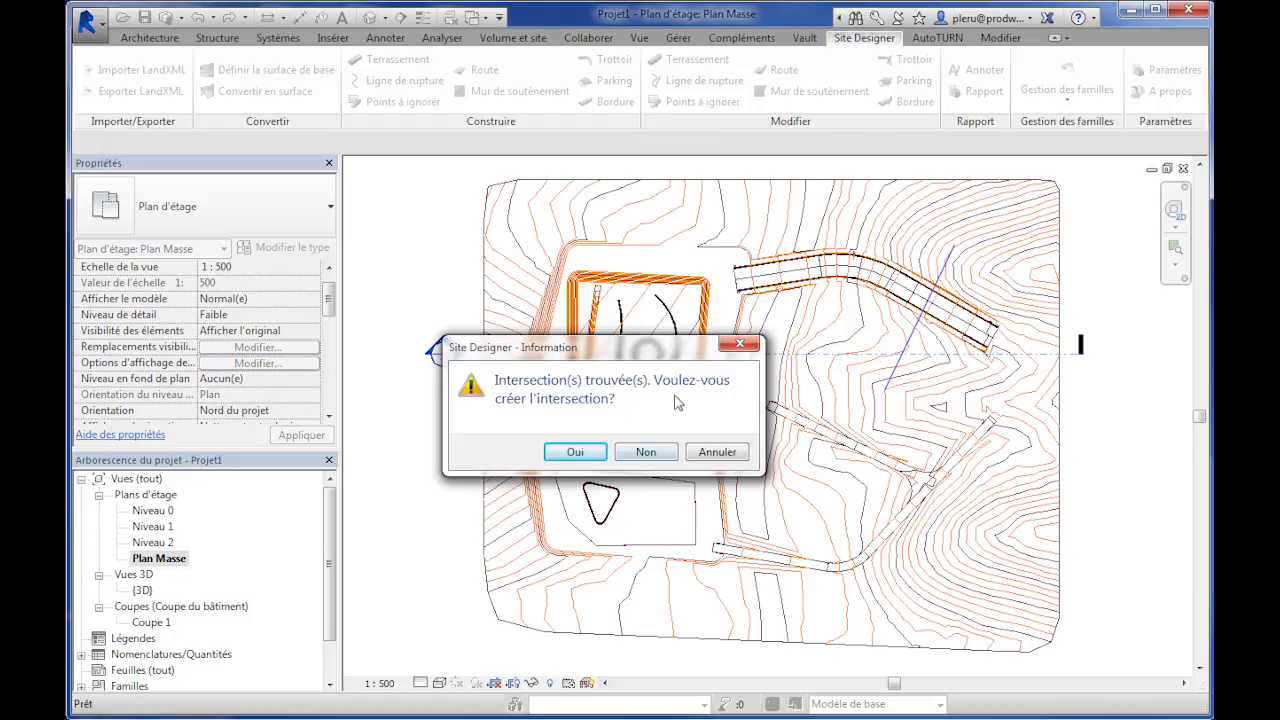
click(595, 455)
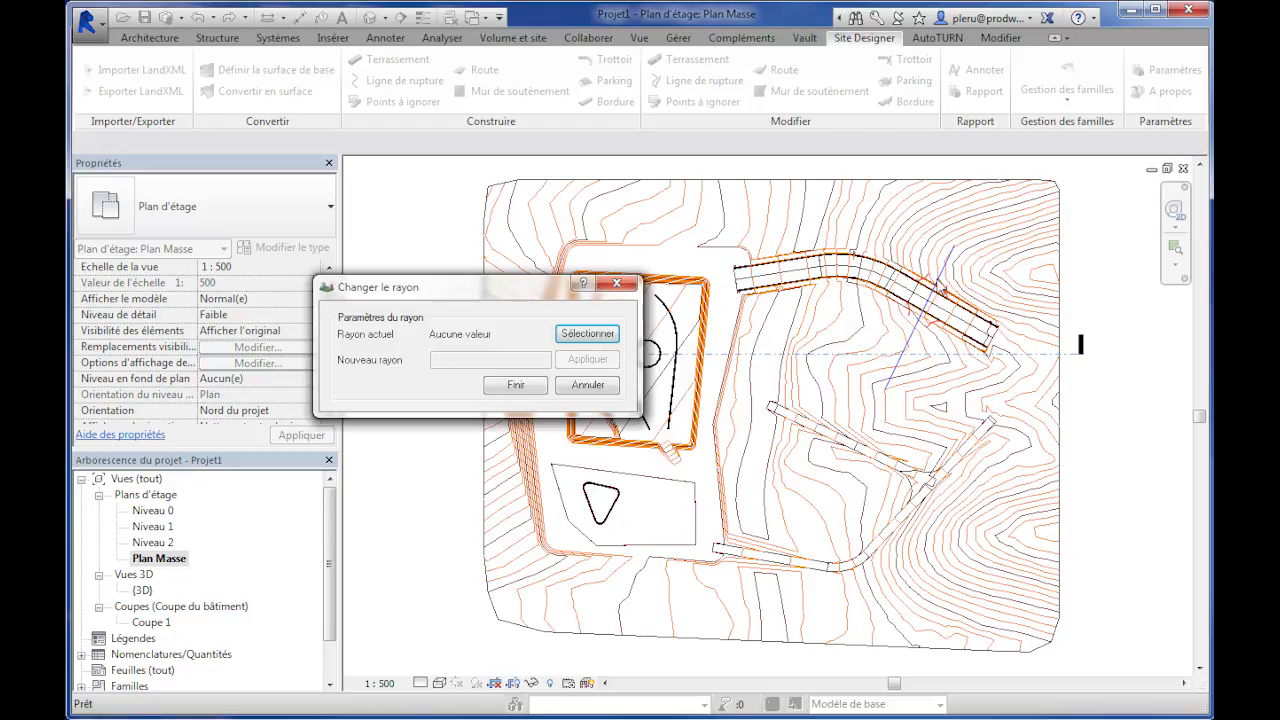
click(512, 388)
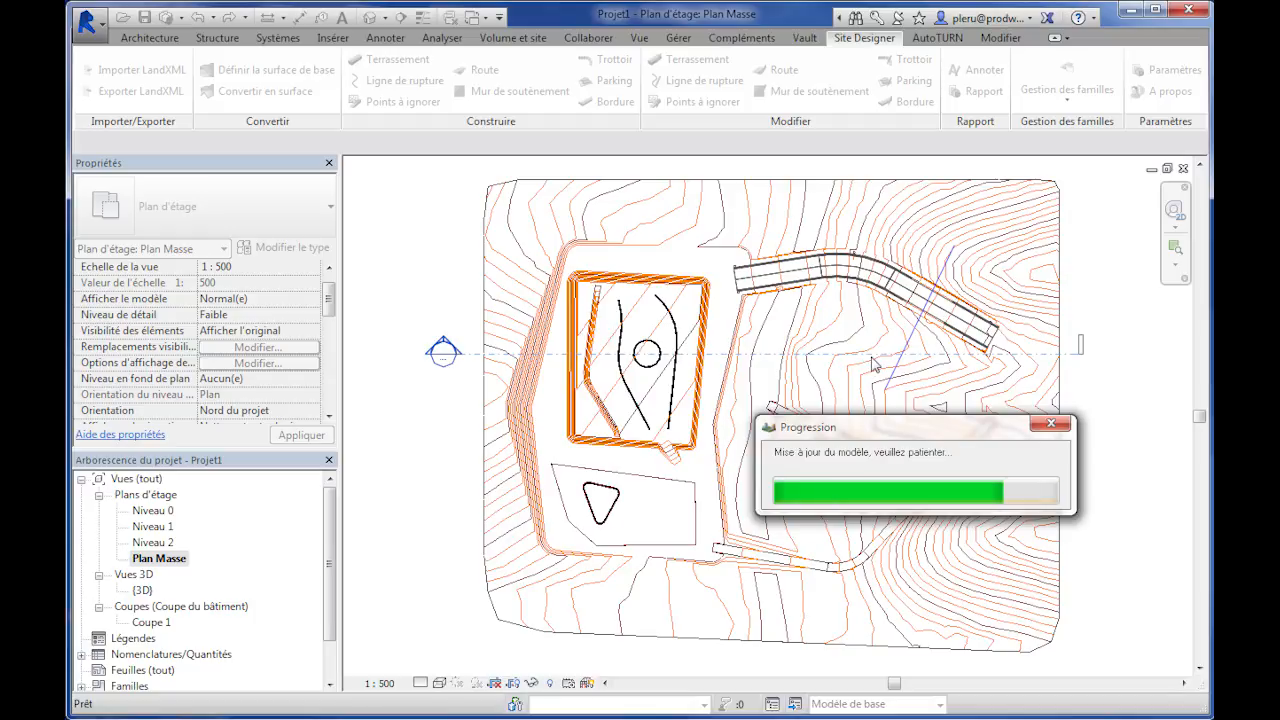
click(400, 311)
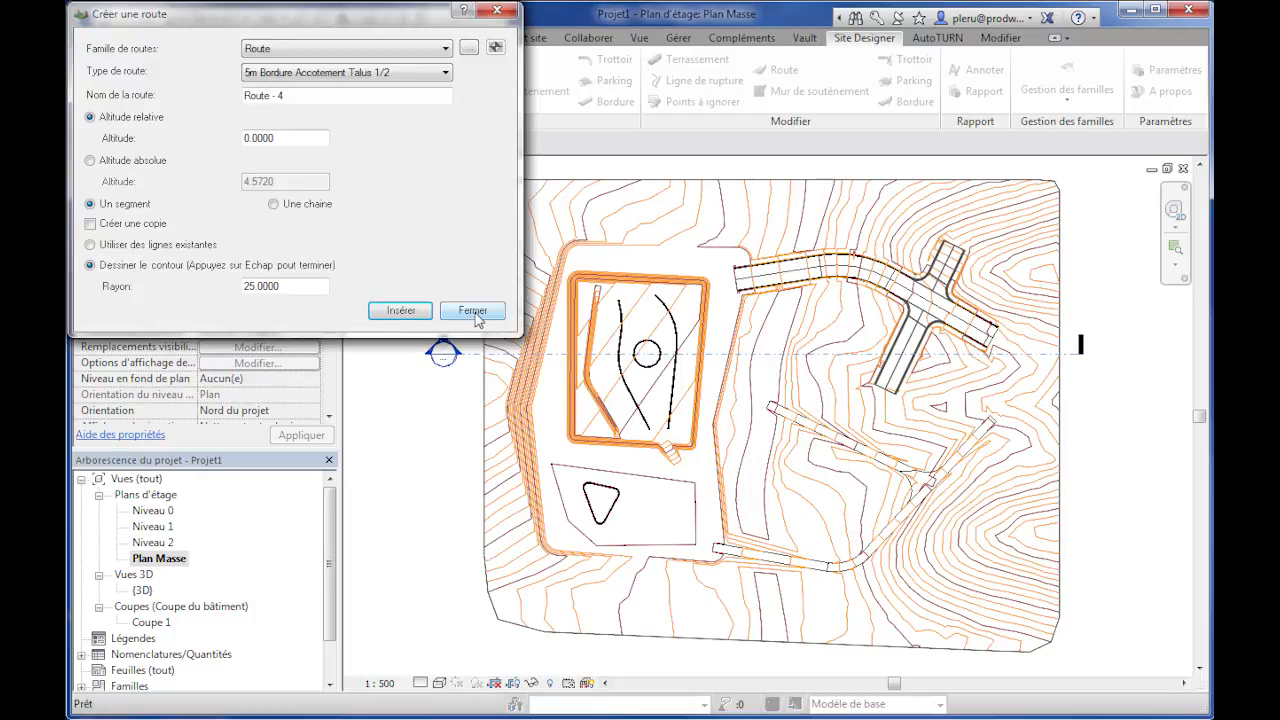
double_click(148, 591)
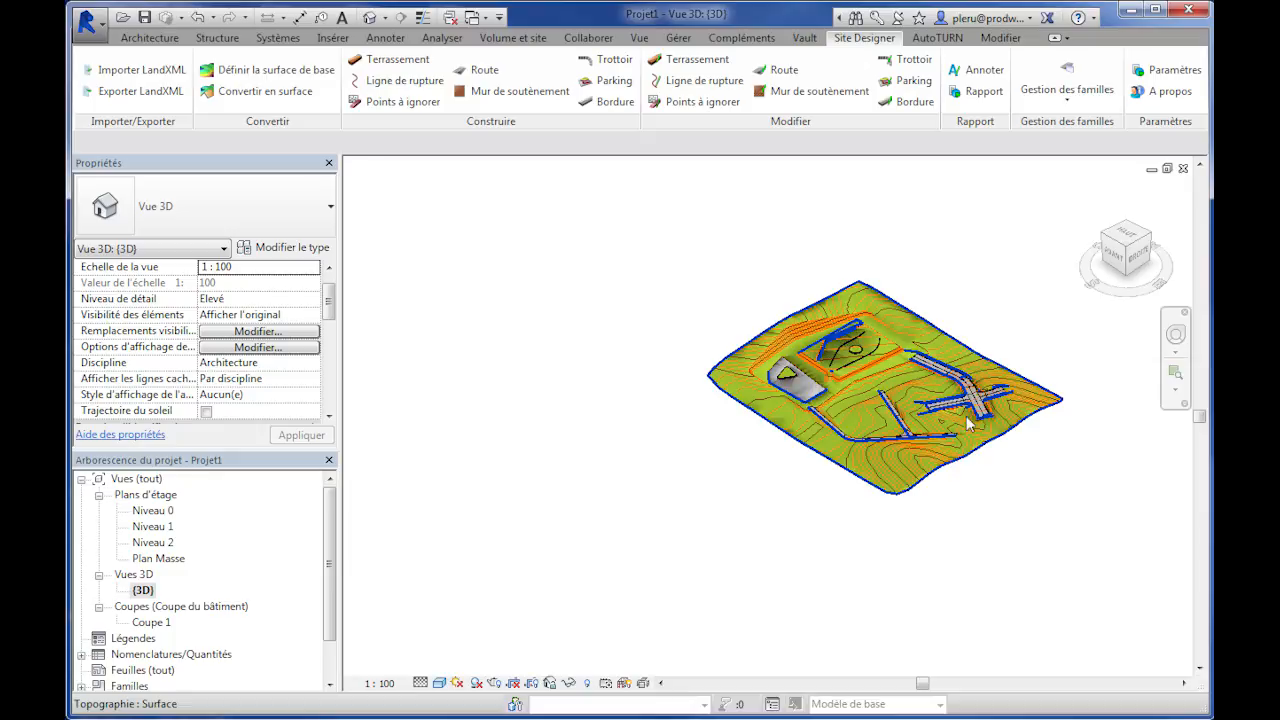
scroll(988, 411, up, 5)
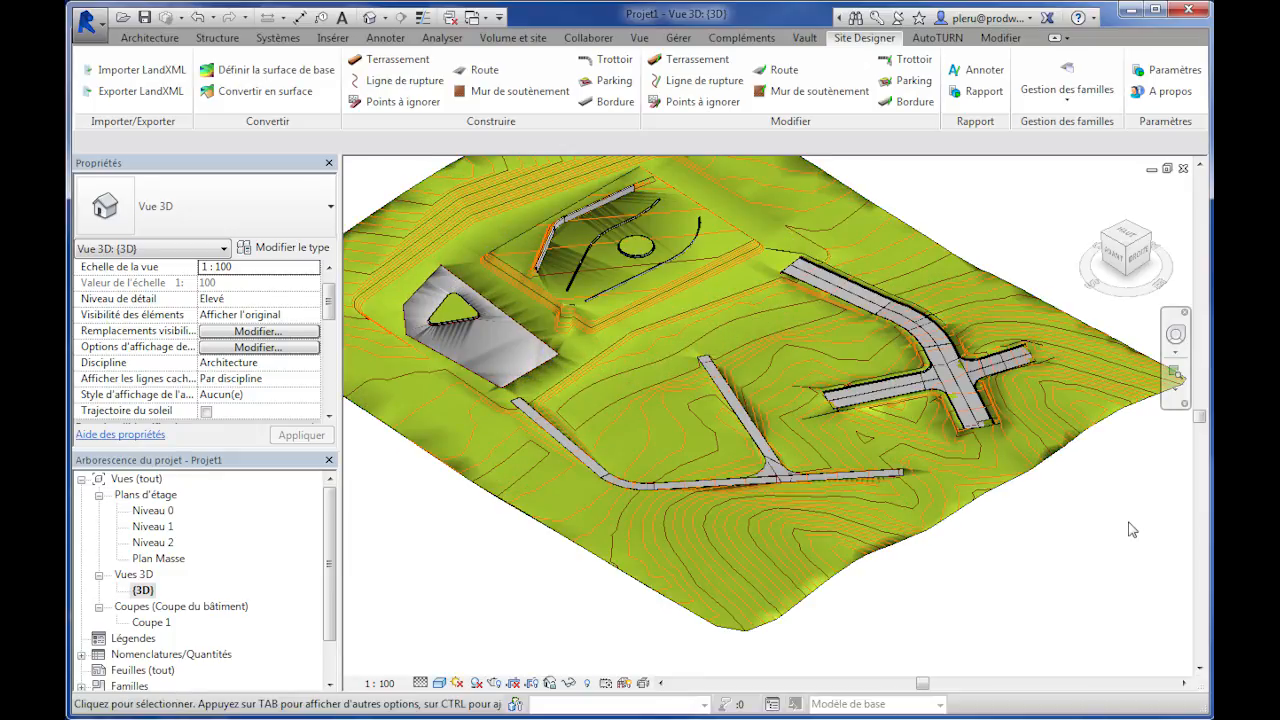
Draw a section in Plan Masse across the southwest leg of the crossing road and open its section view.
double_click(158, 559)
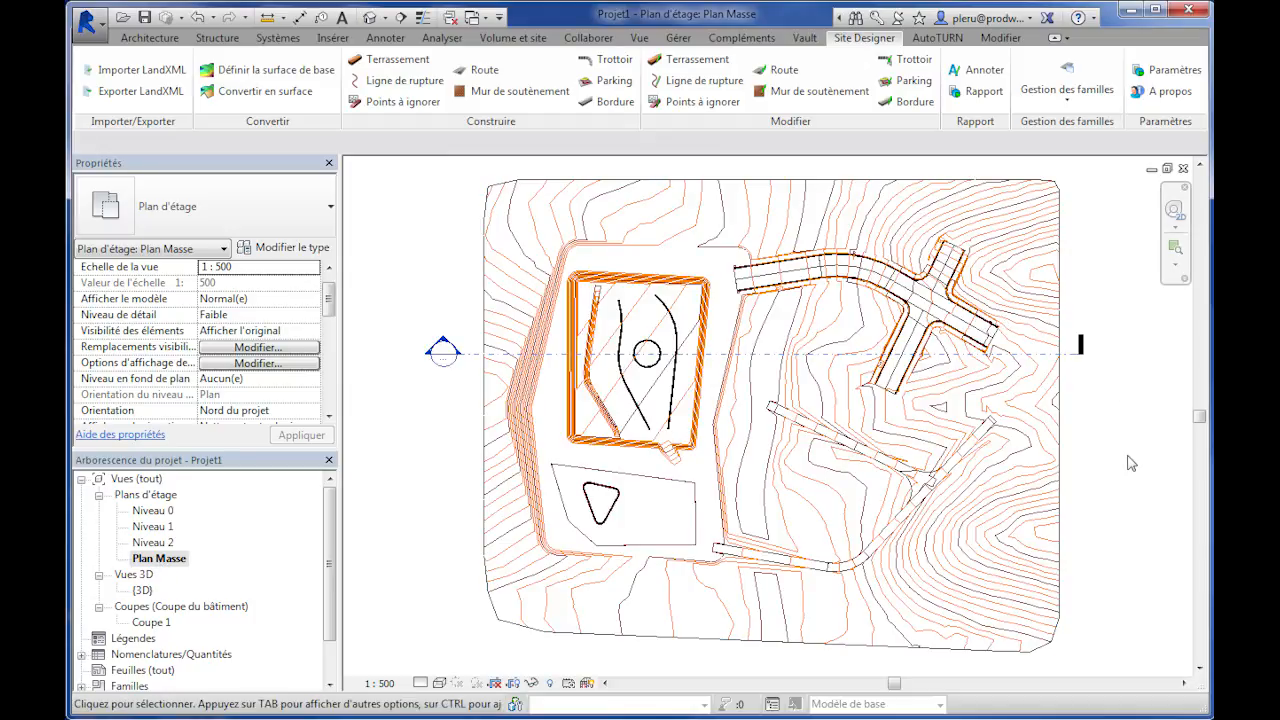
click(400, 17)
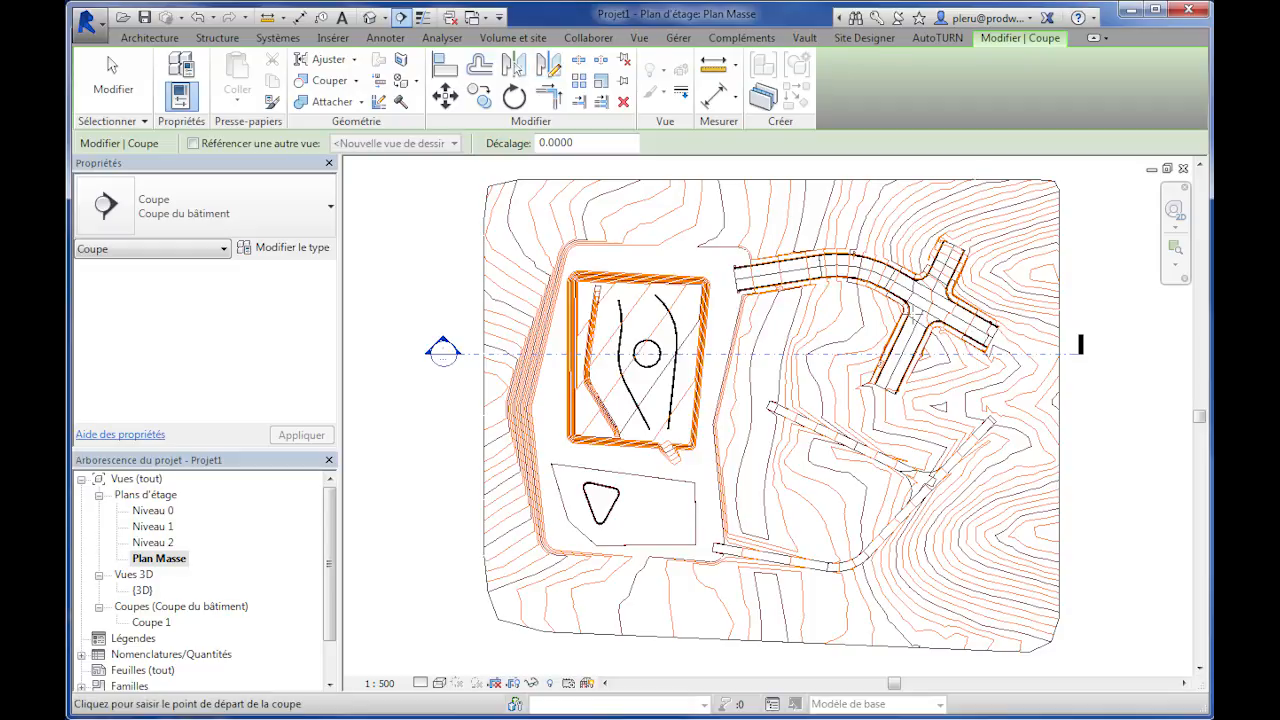
click(852, 356)
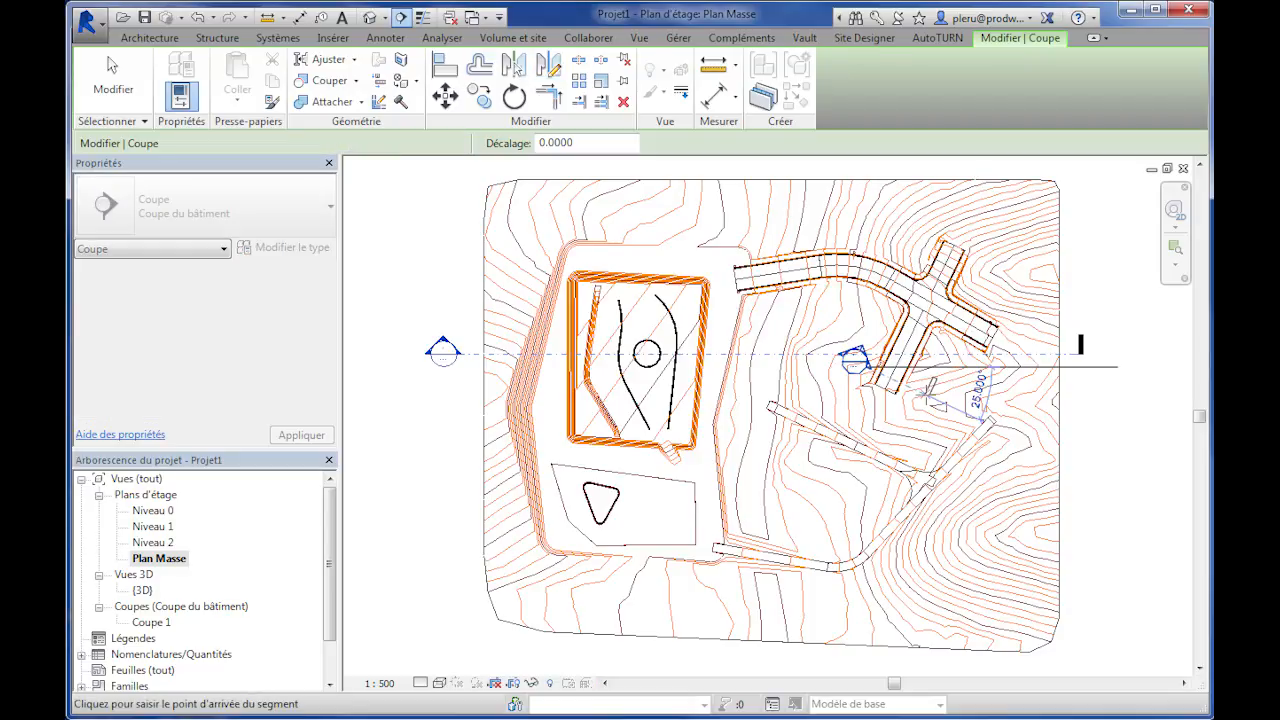
click(930, 382)
scroll(918, 380, up, 5)
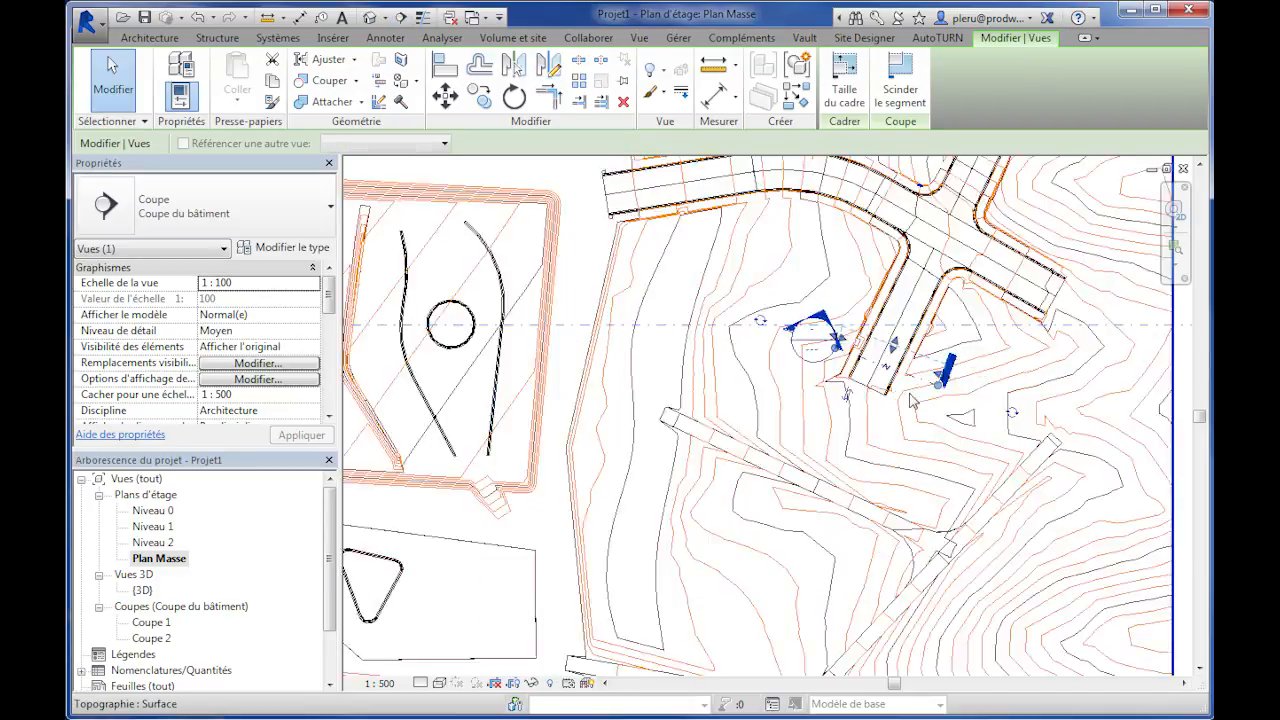
right_click(926, 346)
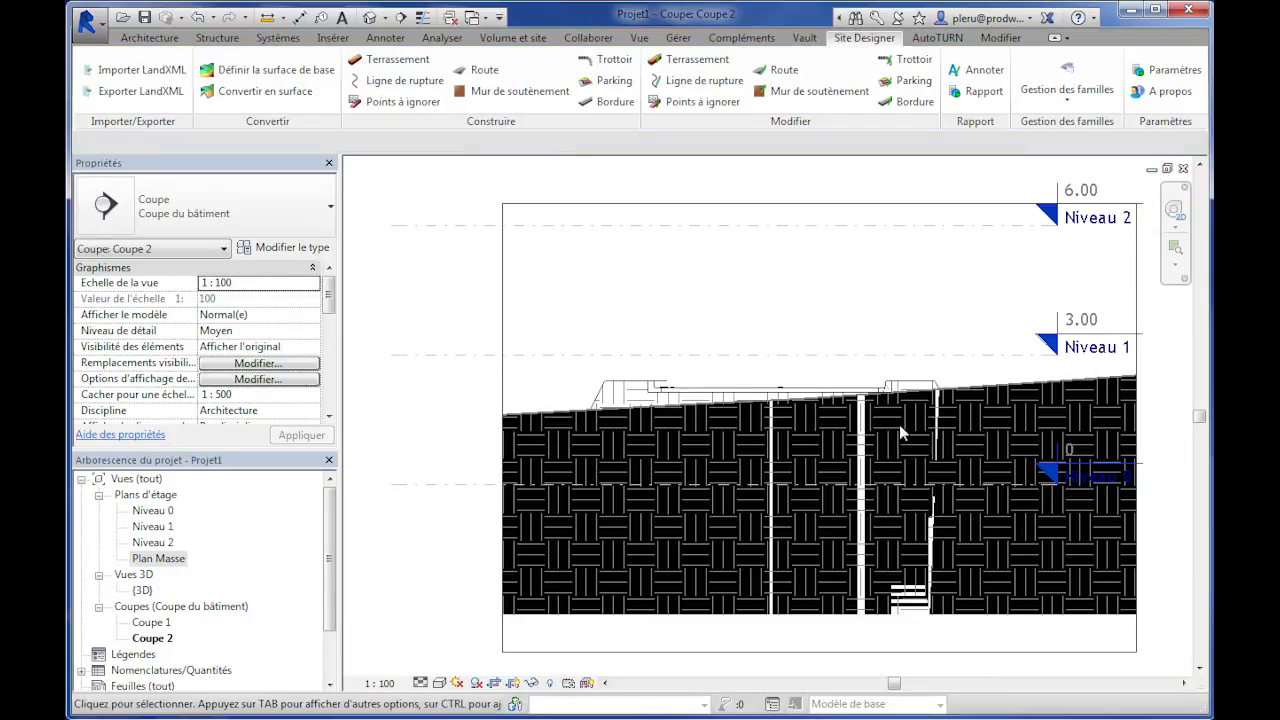
Set the phase filter of the Coupe 2 section view to the "Composants démoli..." option and apply it.
click(332, 403)
click(332, 410)
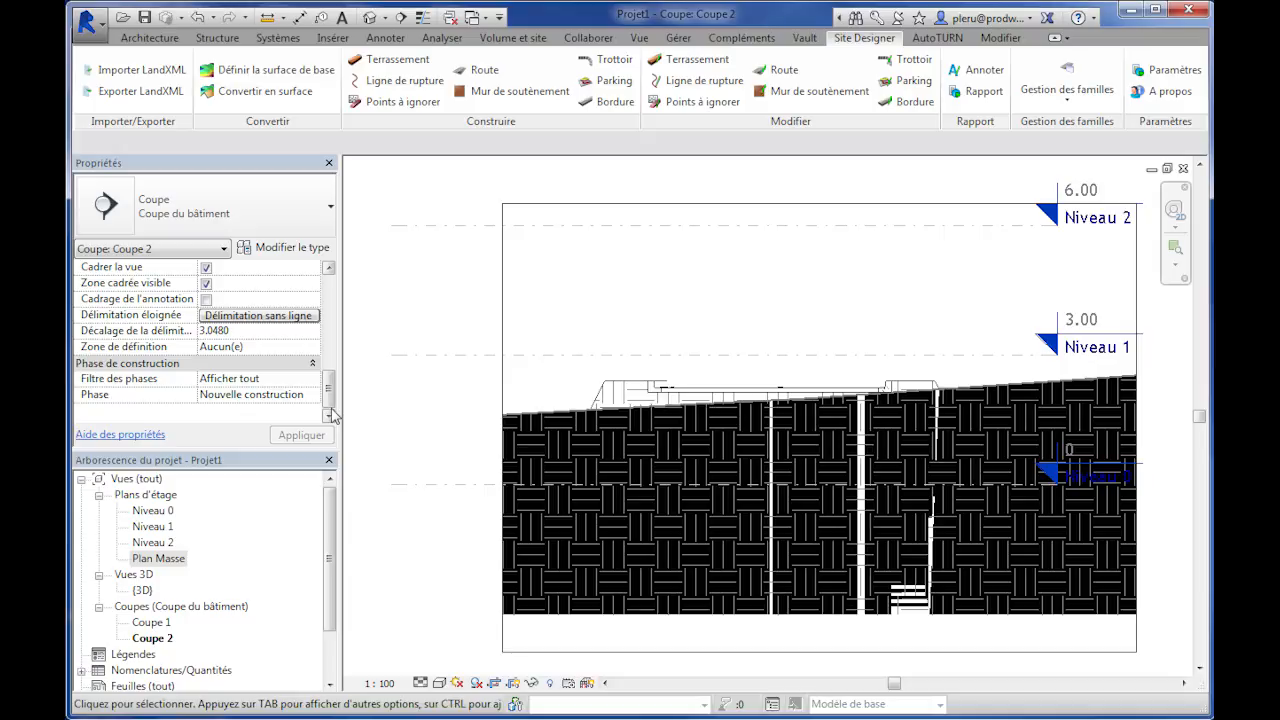
click(313, 379)
click(297, 423)
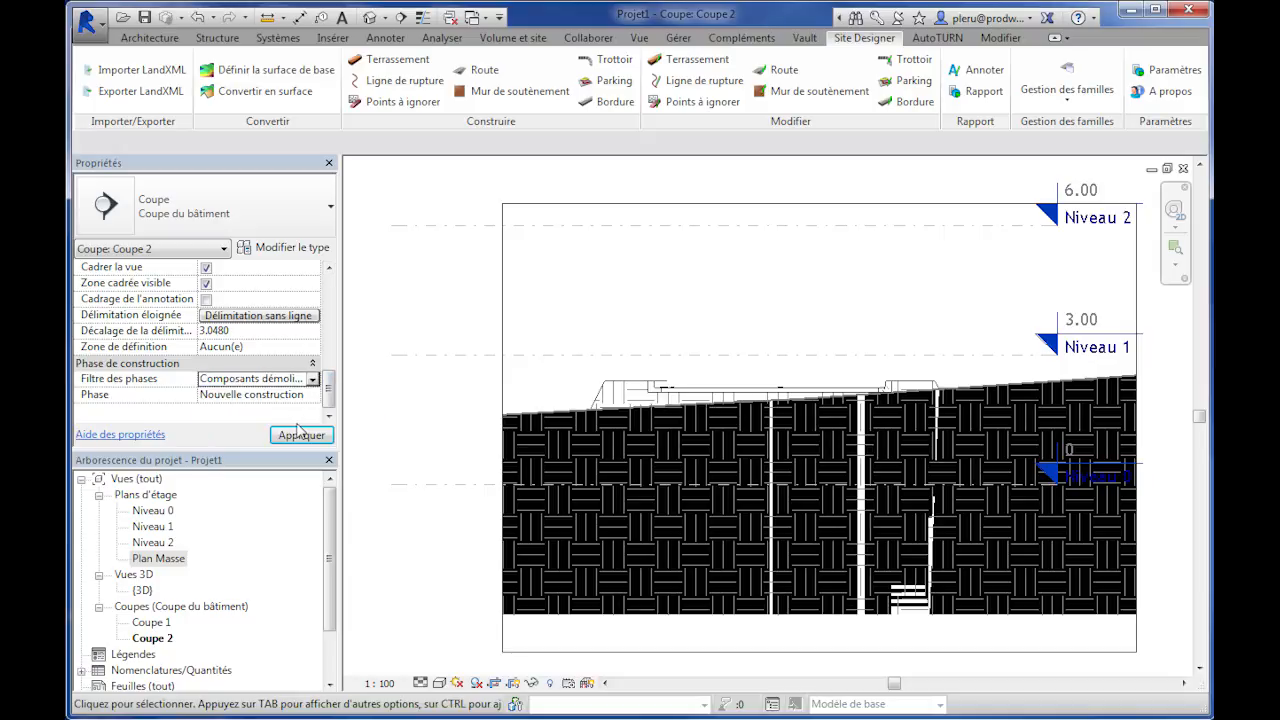
Display the Coupe 2 section in a coloured visual style and set its view scale to 1:50.
click(439, 684)
click(485, 629)
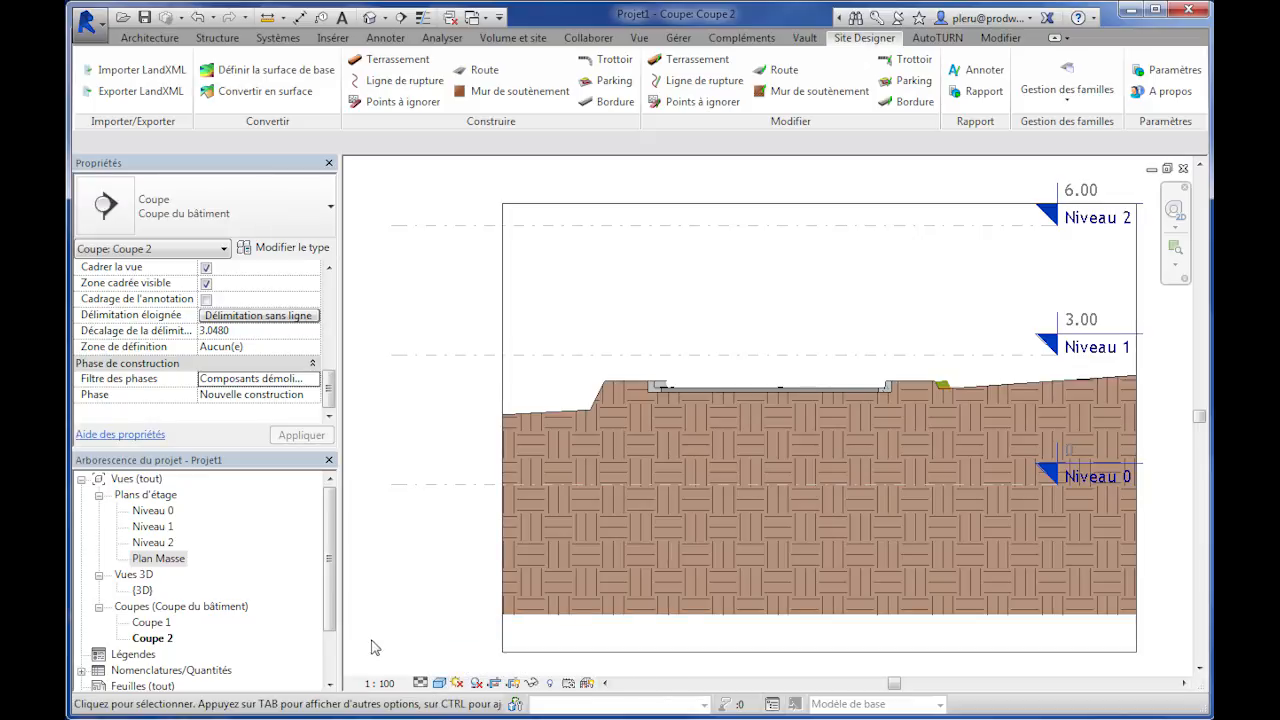
click(379, 683)
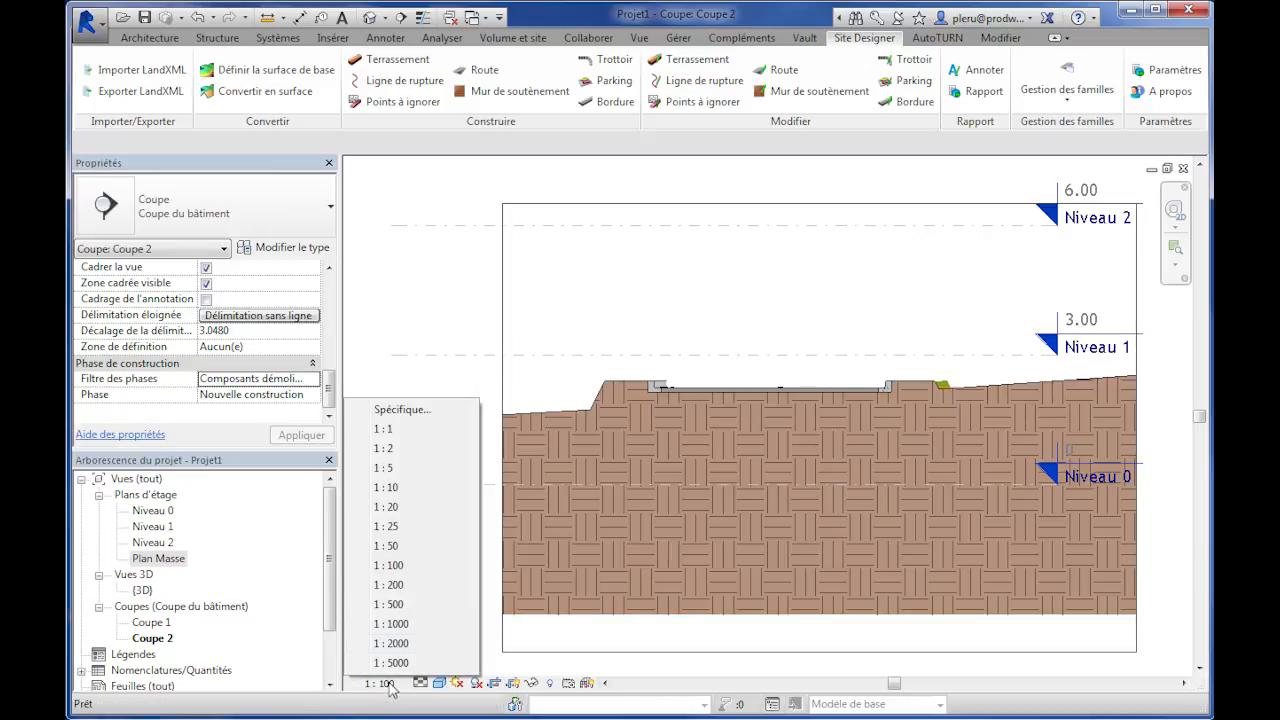
click(391, 546)
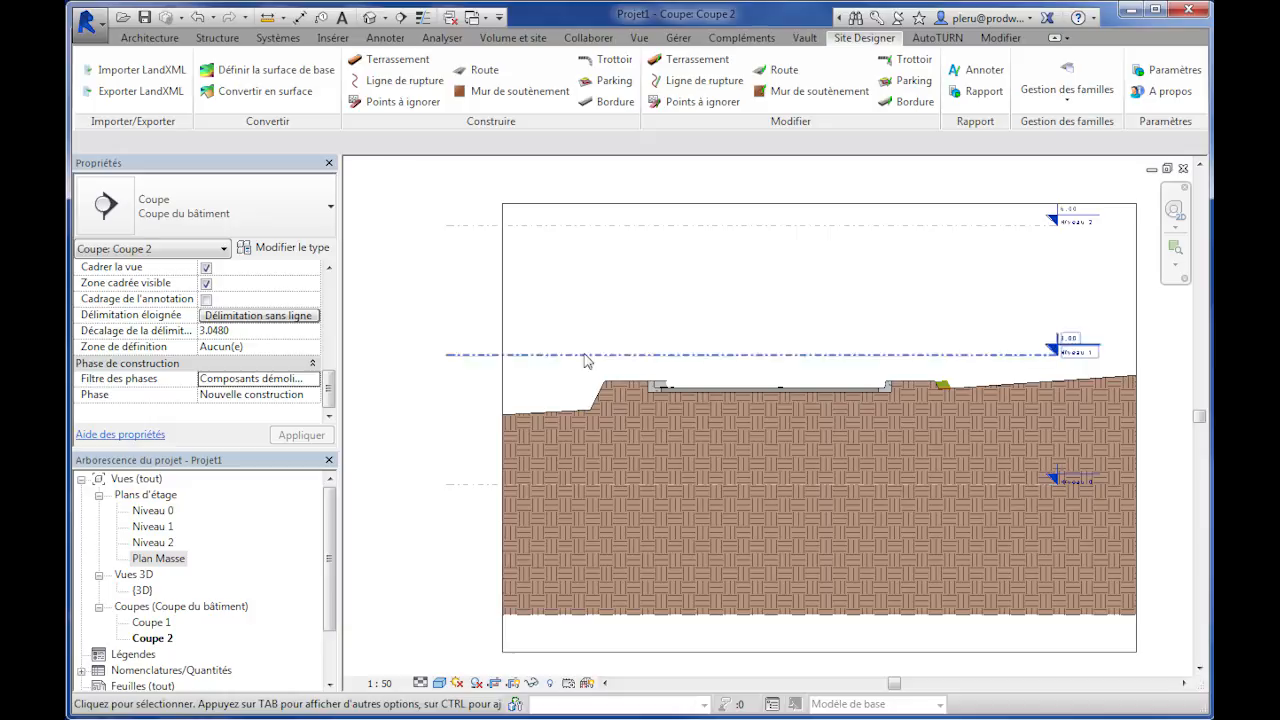
Open the 5m Bordure Accotement Talus 4/1 road type for editing through the road family manager.
click(1081, 110)
click(1062, 148)
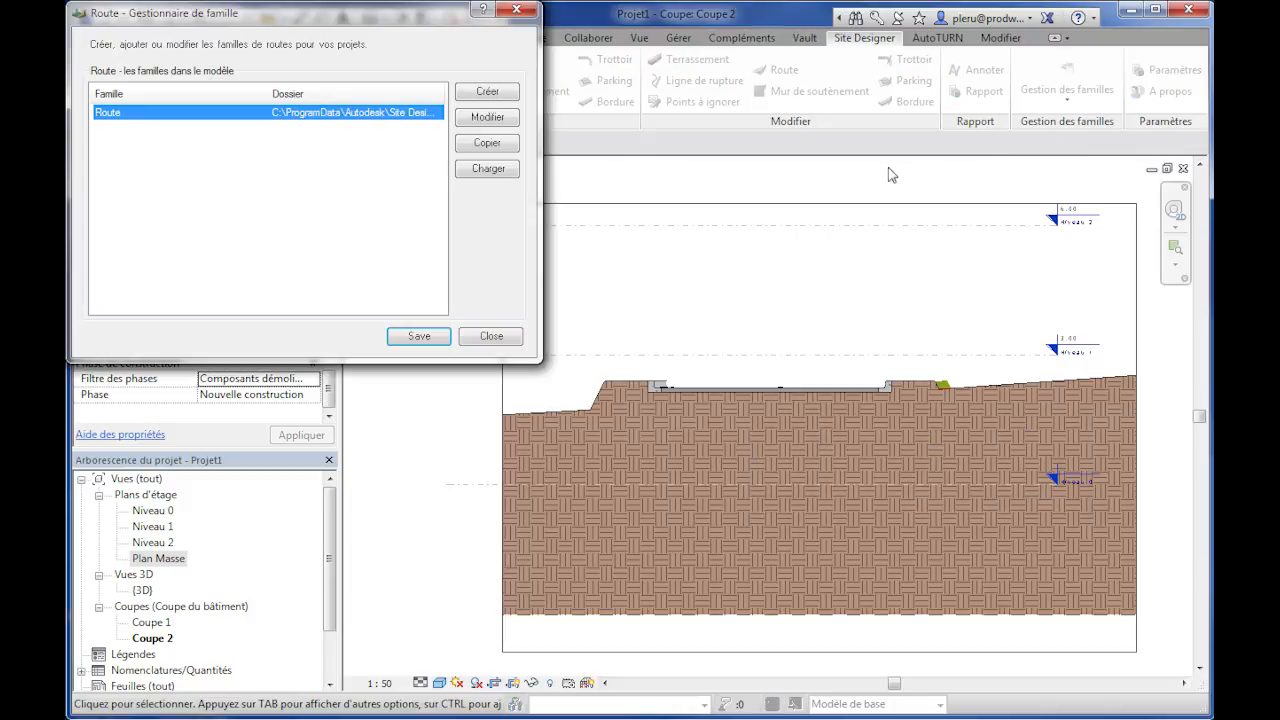
click(488, 122)
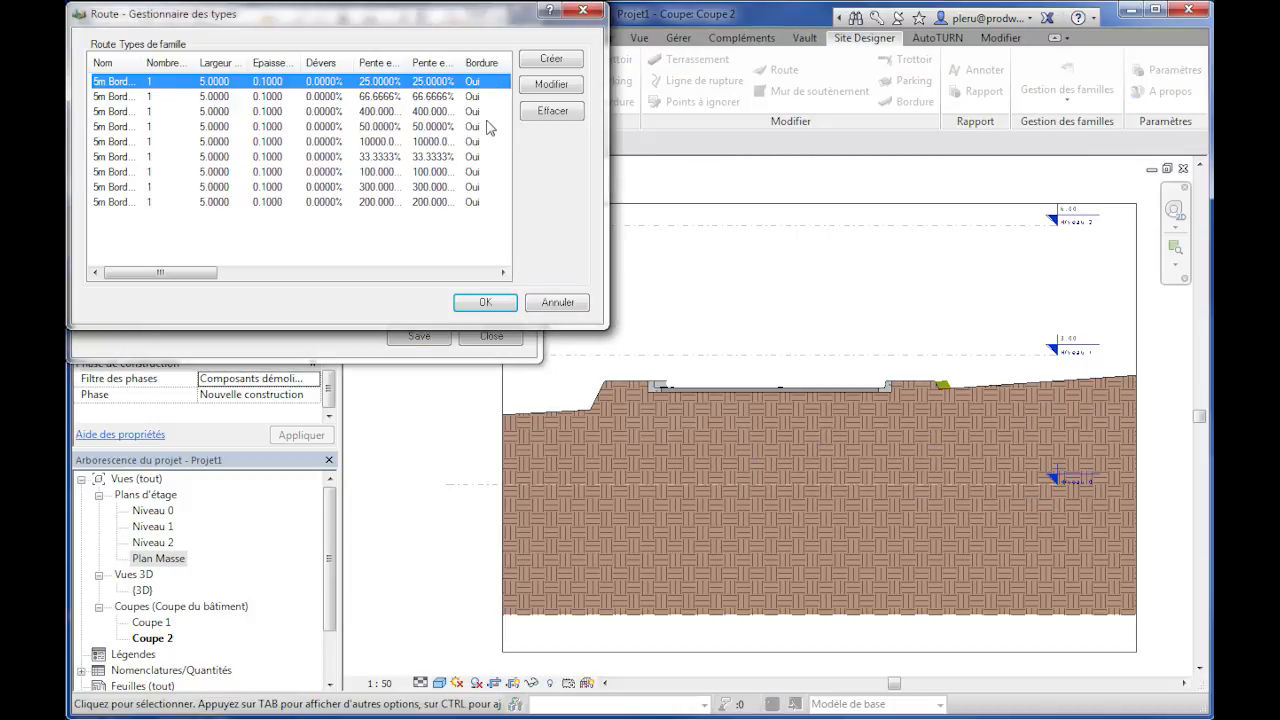
click(546, 90)
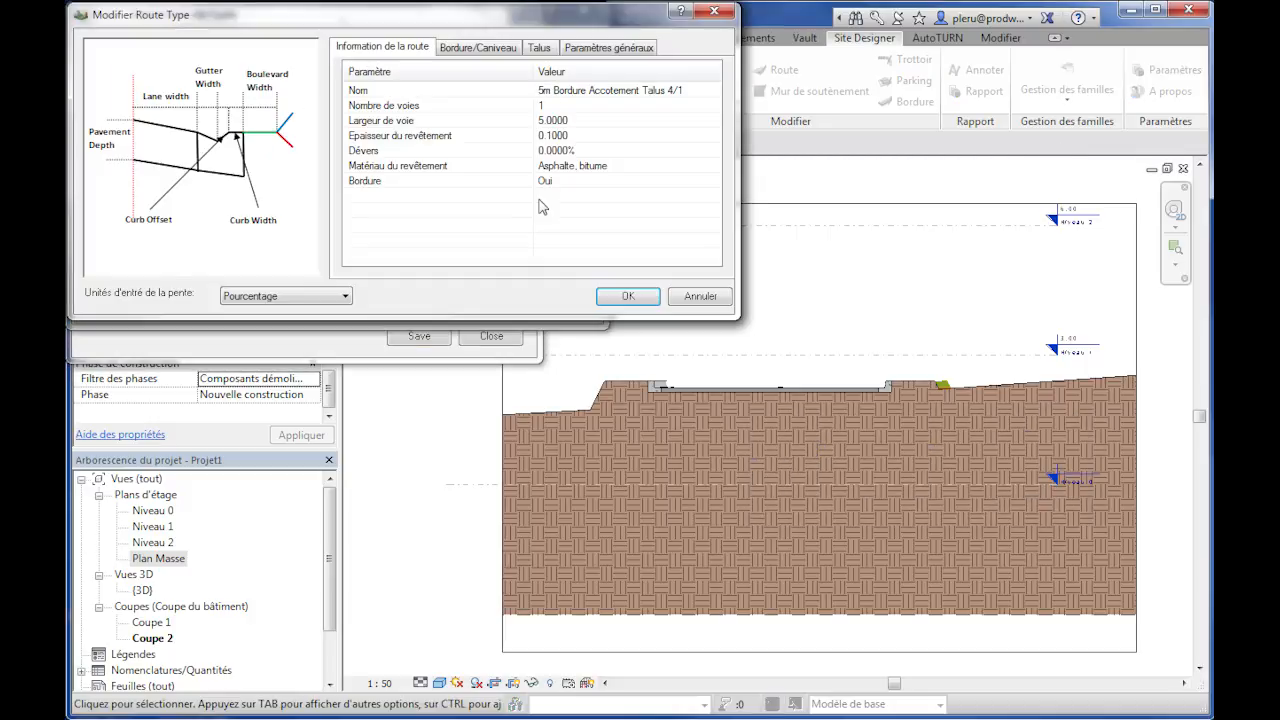
Set the road type to 2 lanes, 3 m lane width and 2.5% crossfall, keeping Bordure at Oui.
click(555, 105)
text(2)
click(584, 119)
text(3)
click(586, 150)
text(2.5)
click(584, 182)
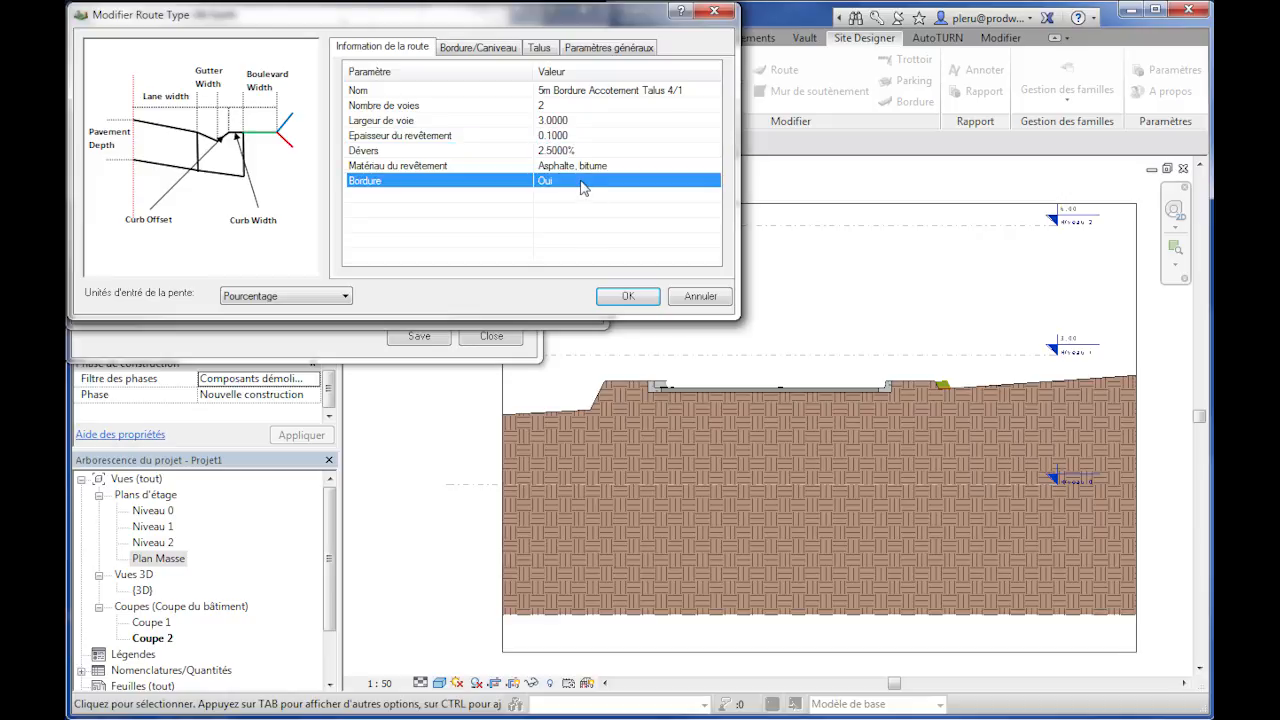
click(585, 186)
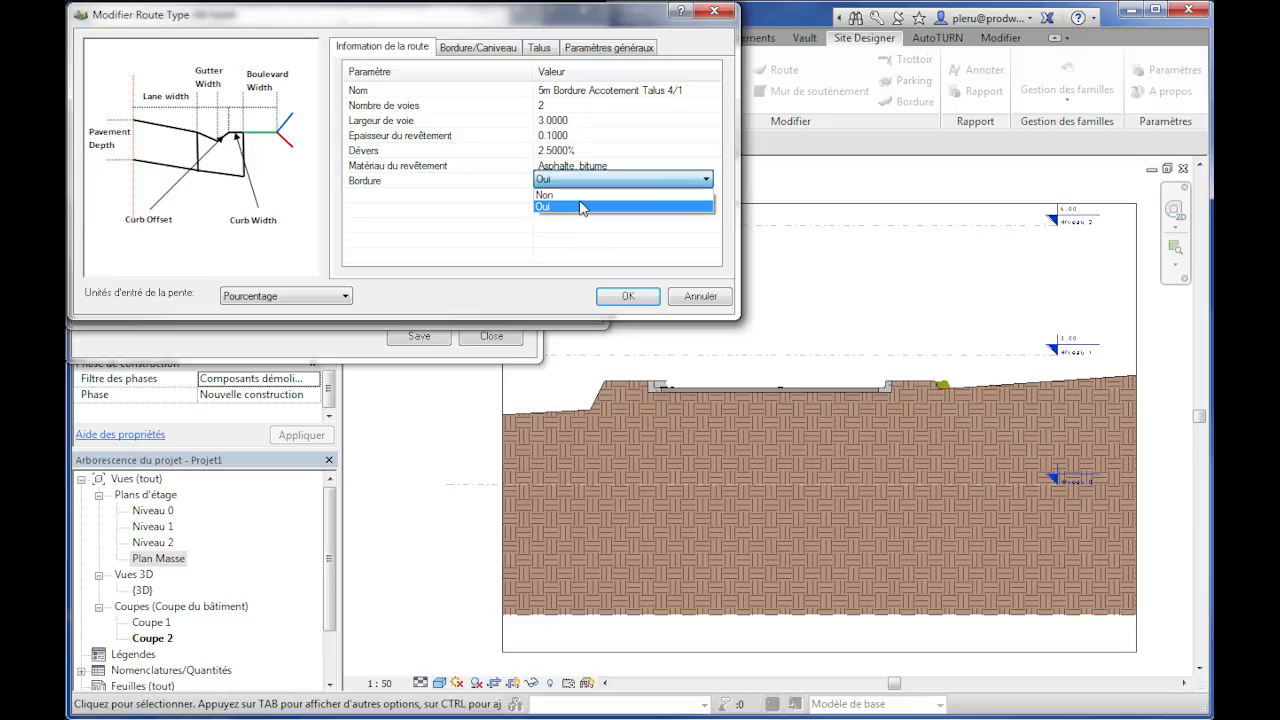
click(583, 207)
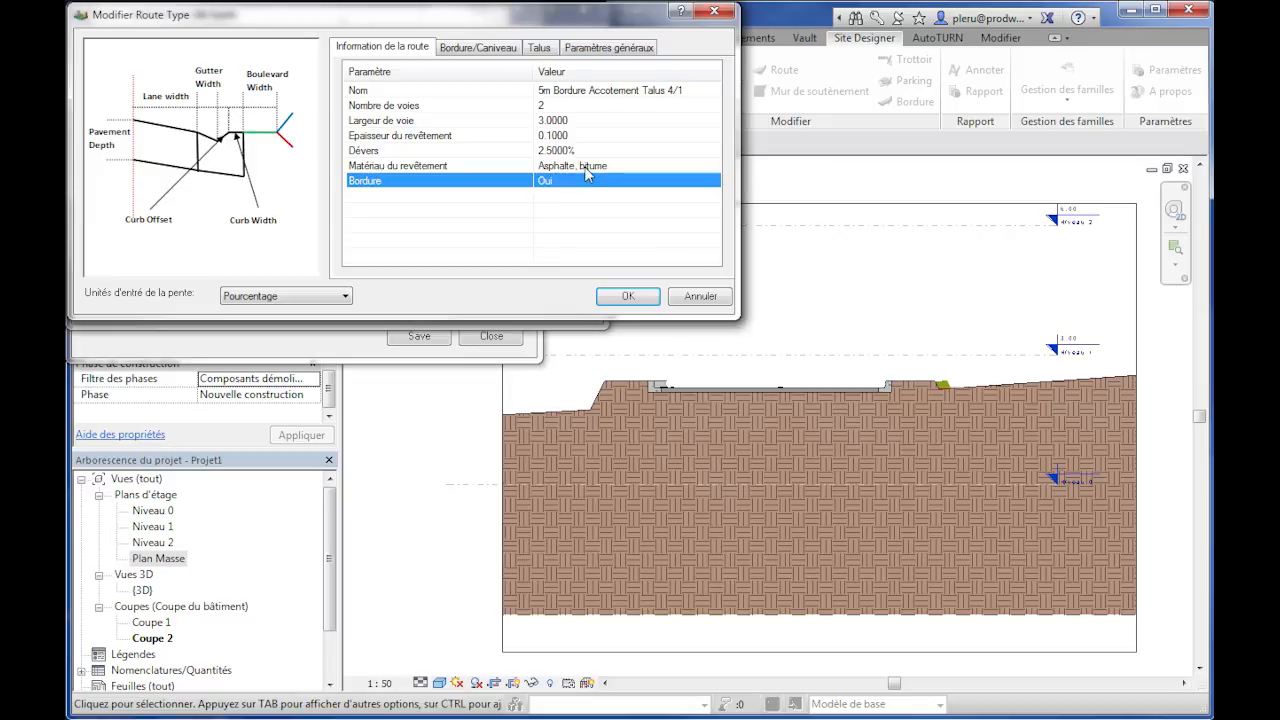
Review the road type's curb, gutter and embankment parameters, and close the family dialogs without saving.
click(480, 56)
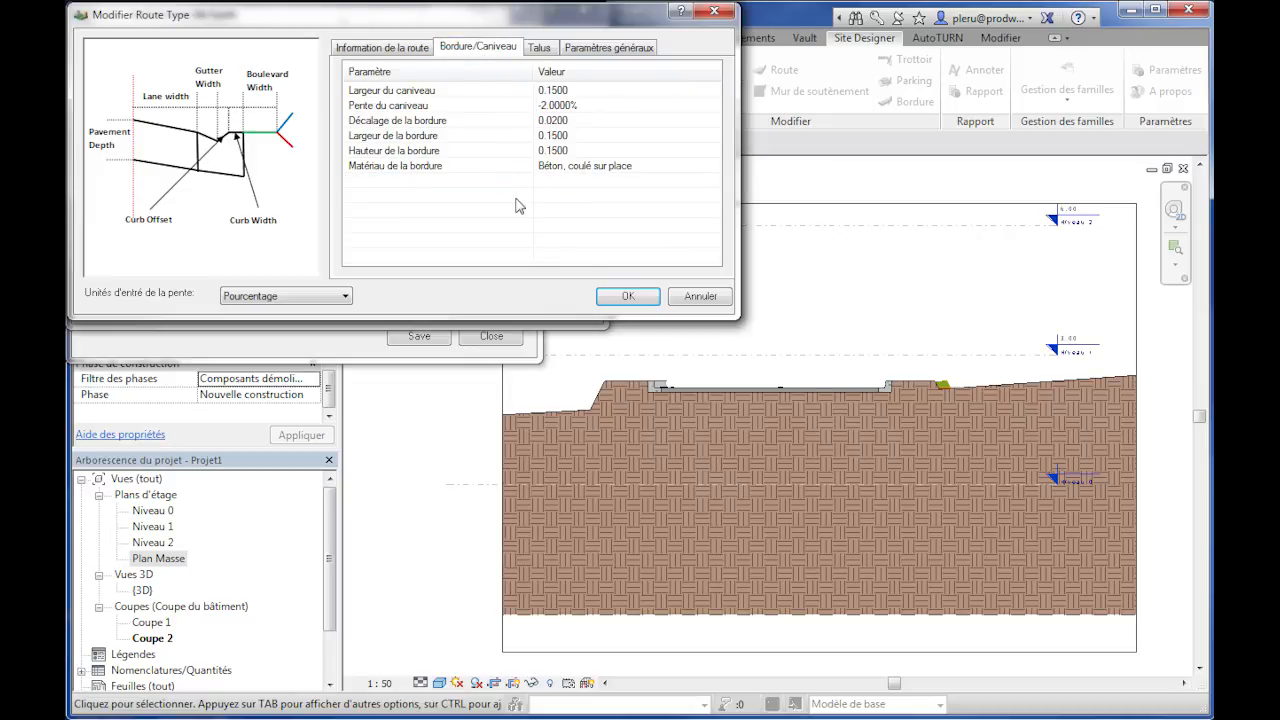
click(547, 47)
click(599, 89)
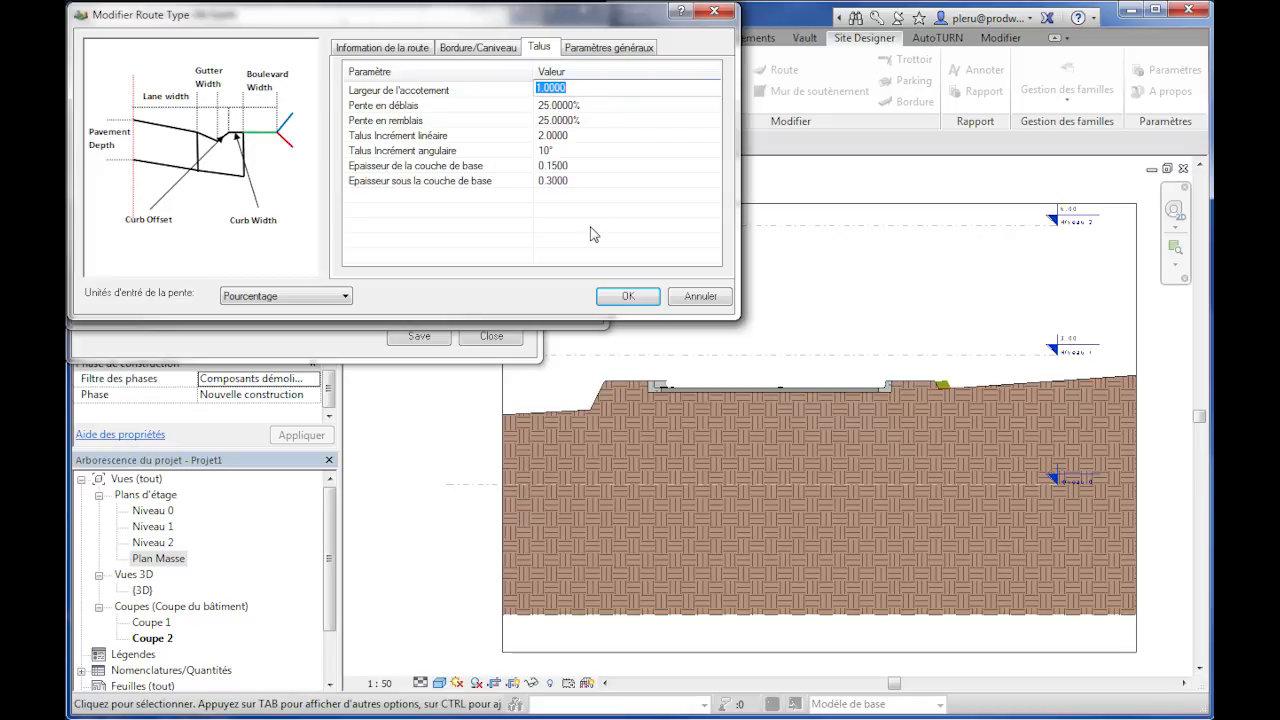
click(558, 136)
click(557, 137)
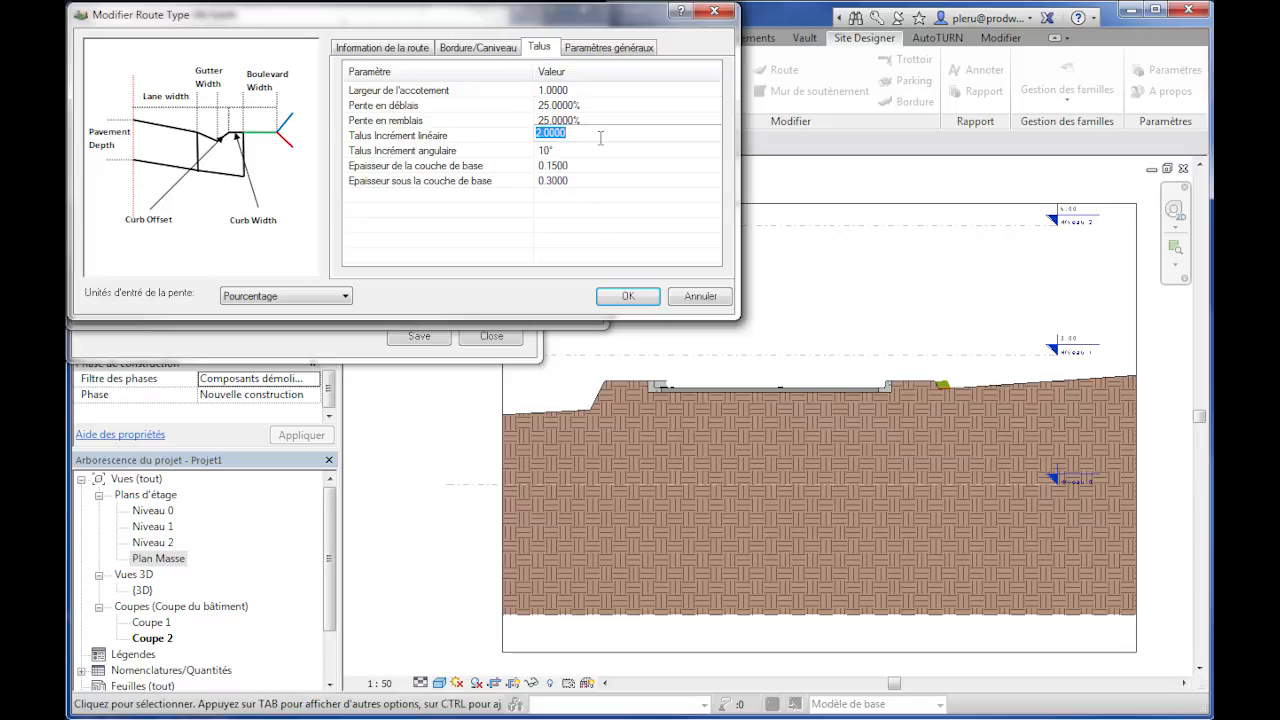
click(700, 297)
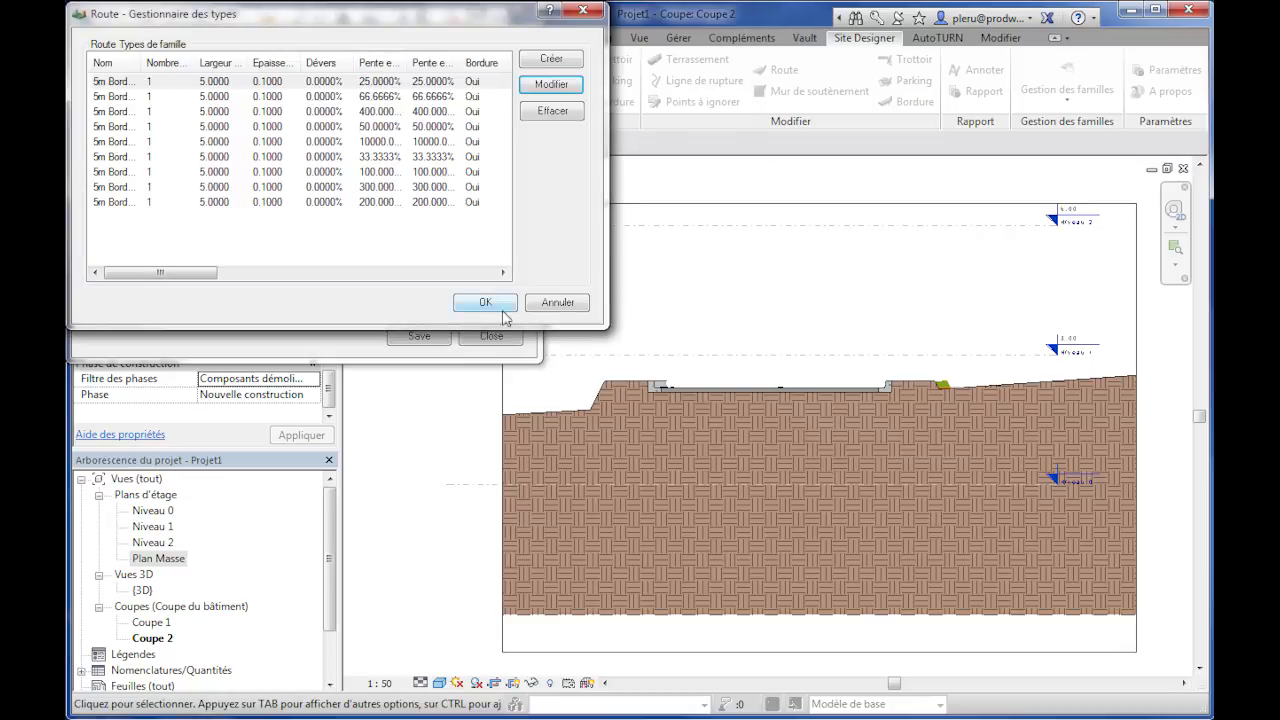
click(558, 303)
click(492, 336)
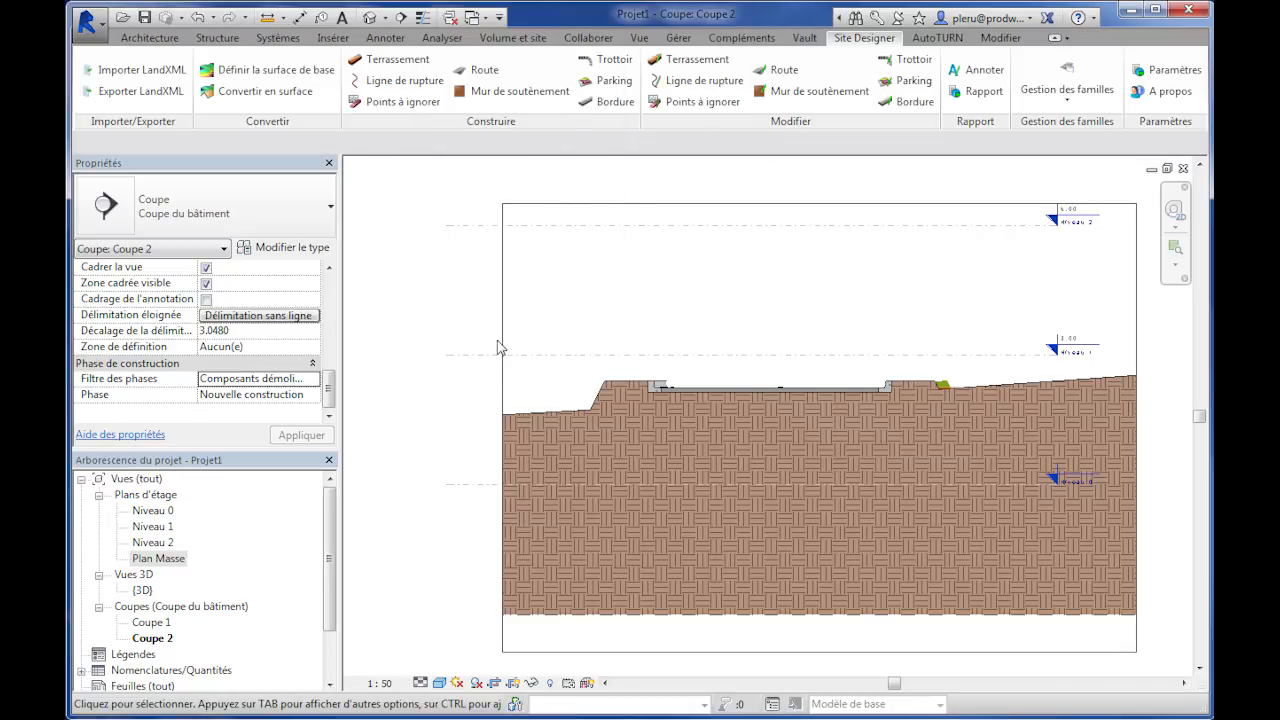
Examine the editable points of the Terrain Projeté surface in Plan Masse, and leave surface editing.
double_click(160, 561)
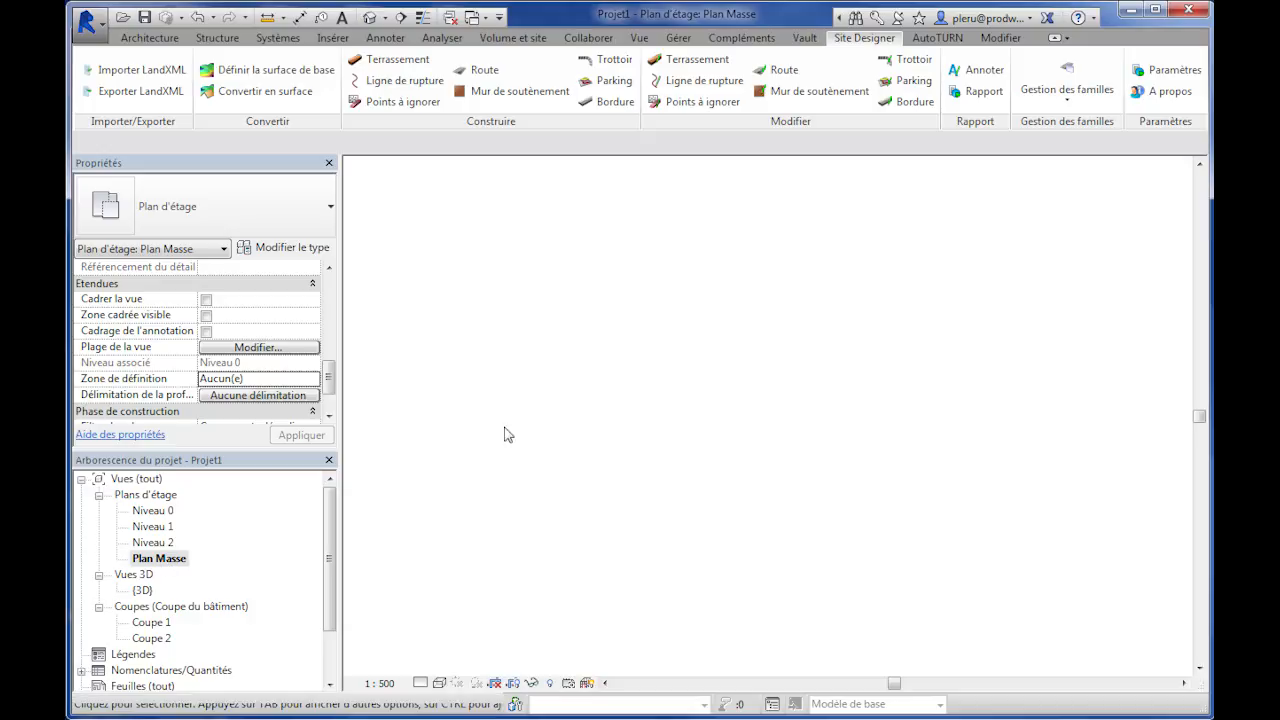
middle_click(724, 431)
middle_click(724, 431)
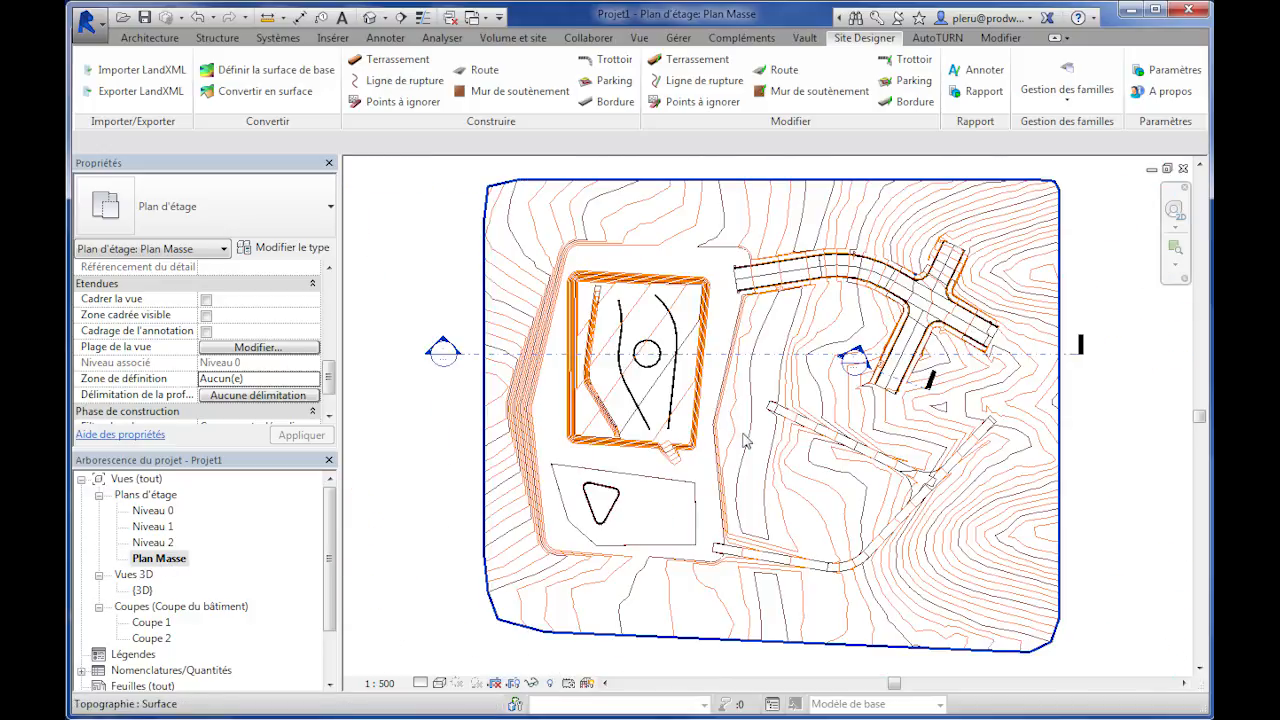
click(808, 324)
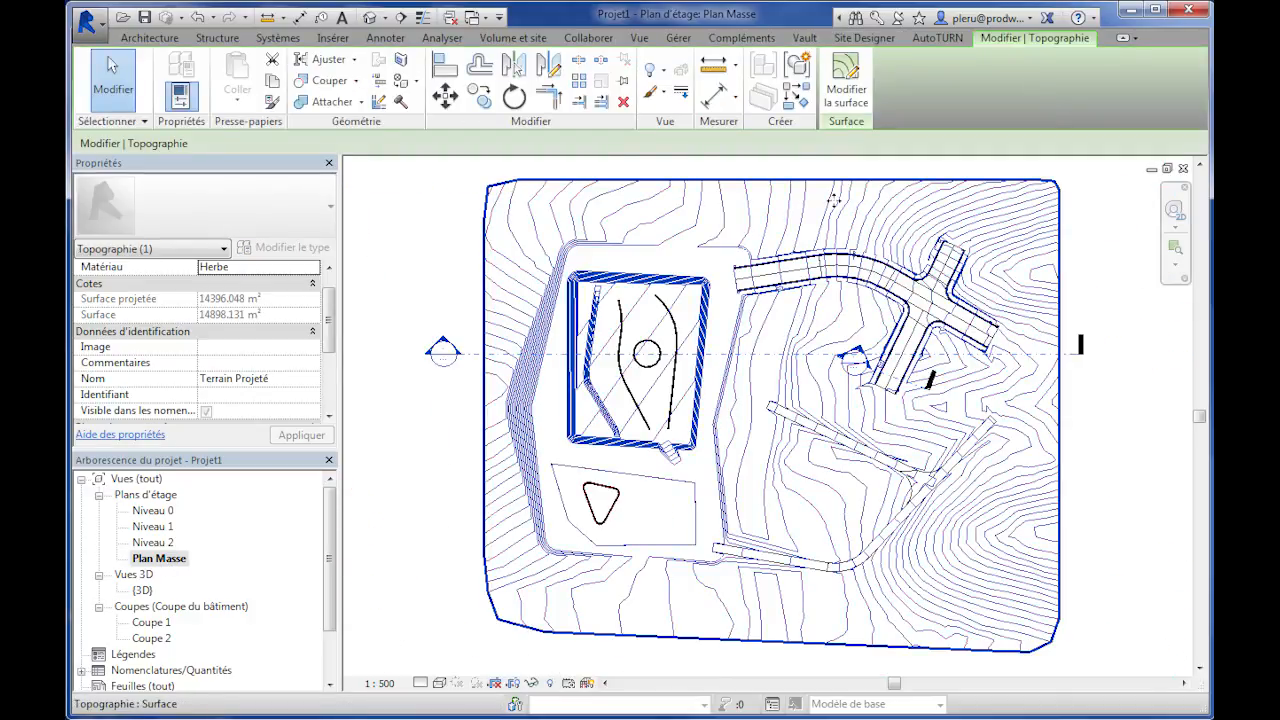
click(845, 80)
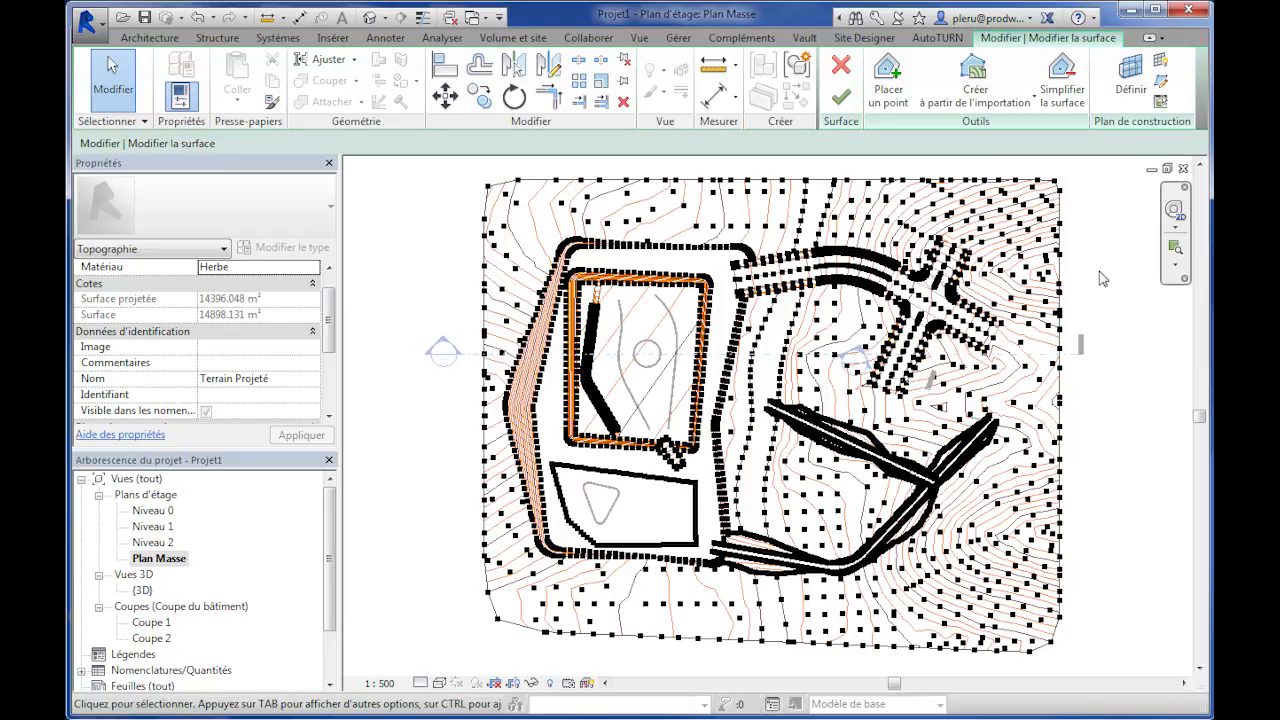
click(841, 96)
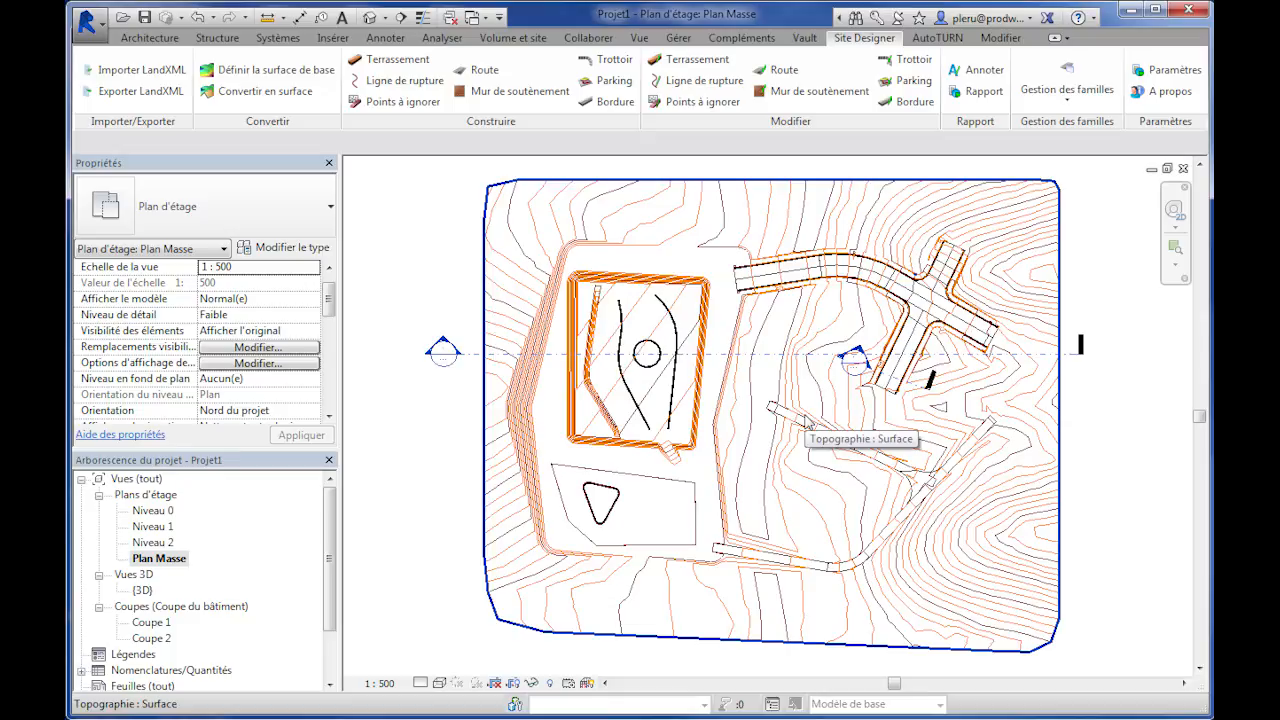